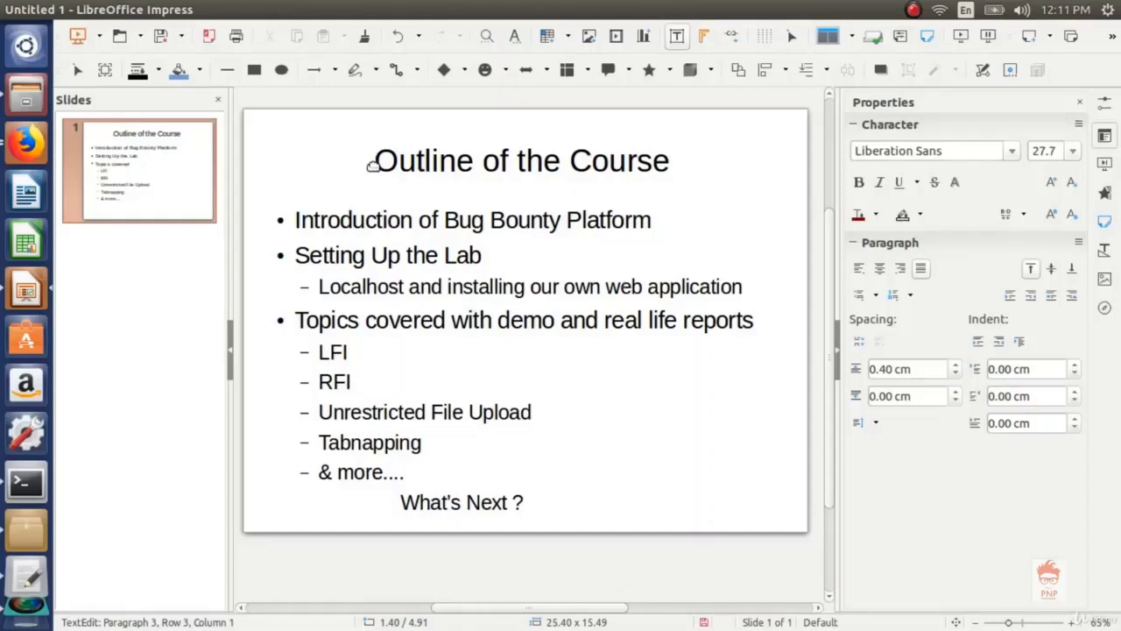
# Step: Highlight the slide's Introduction, Setting Up the Lab, Topics covered, LFI, RFI and '& more....' lines in turn
pyautogui.doubleClick(295, 220)
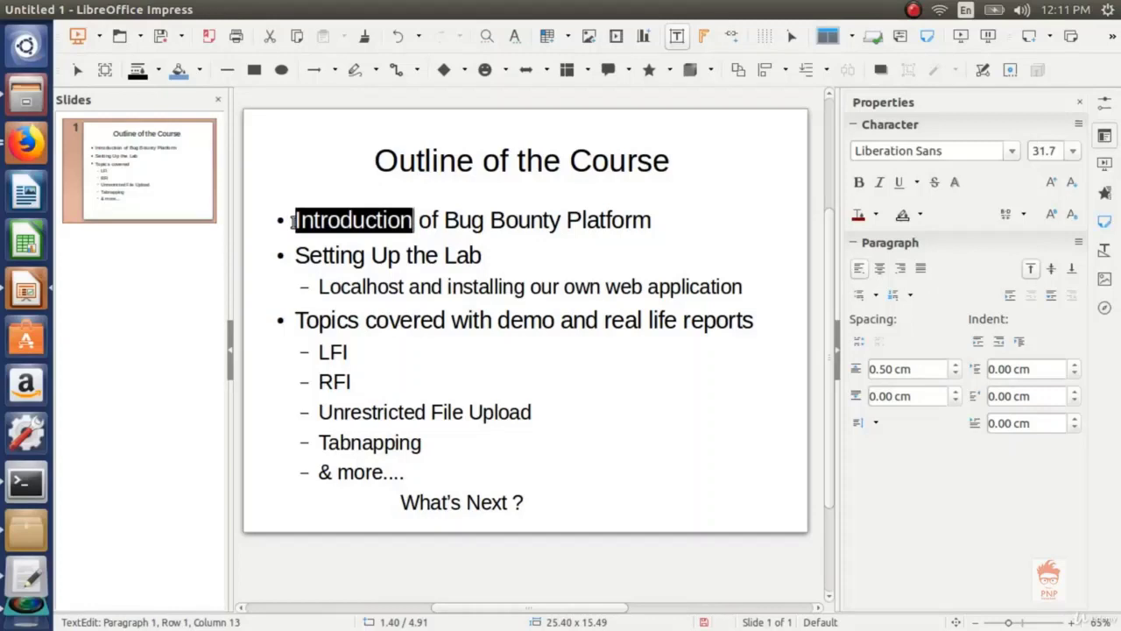
pyautogui.click(444, 220)
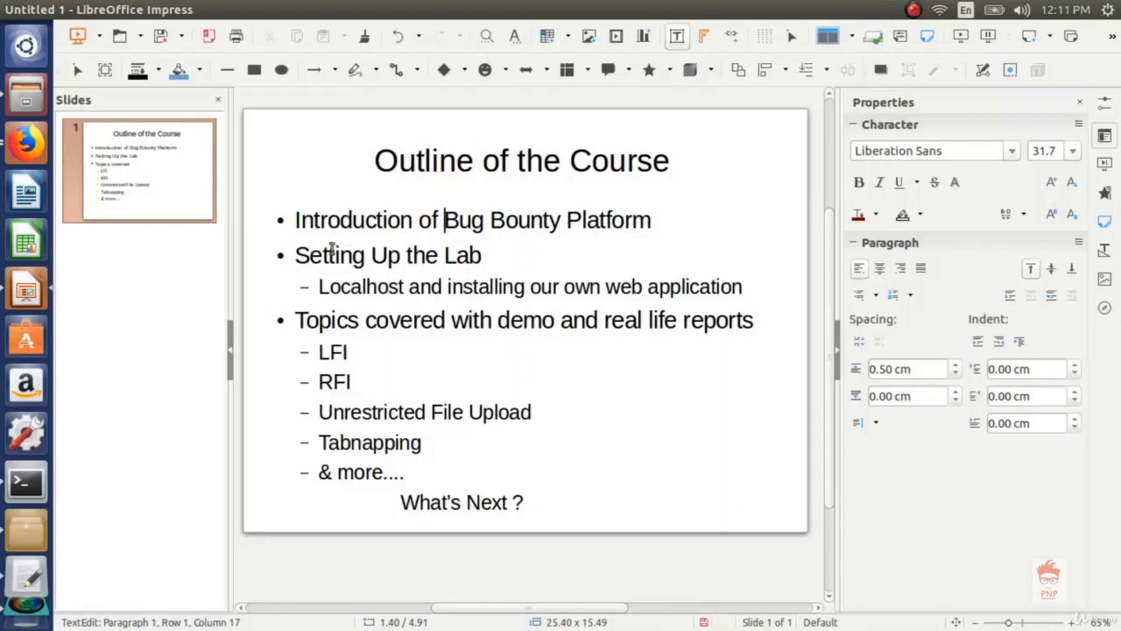
pyautogui.moveTo(295, 255); pyautogui.dragTo(491, 261)
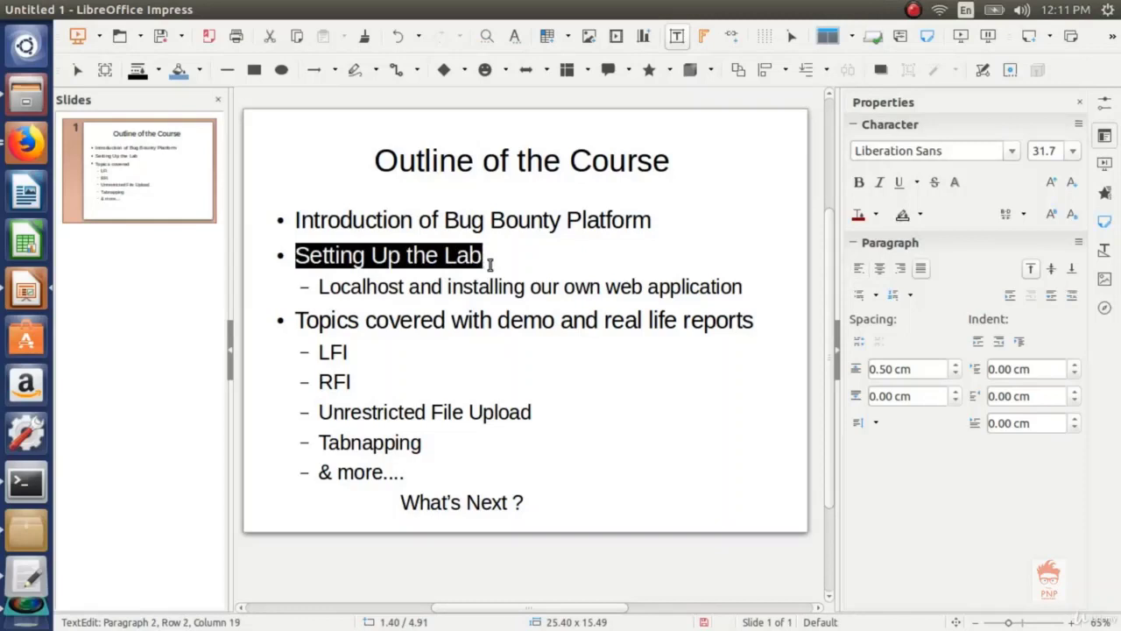
pyautogui.click(555, 288)
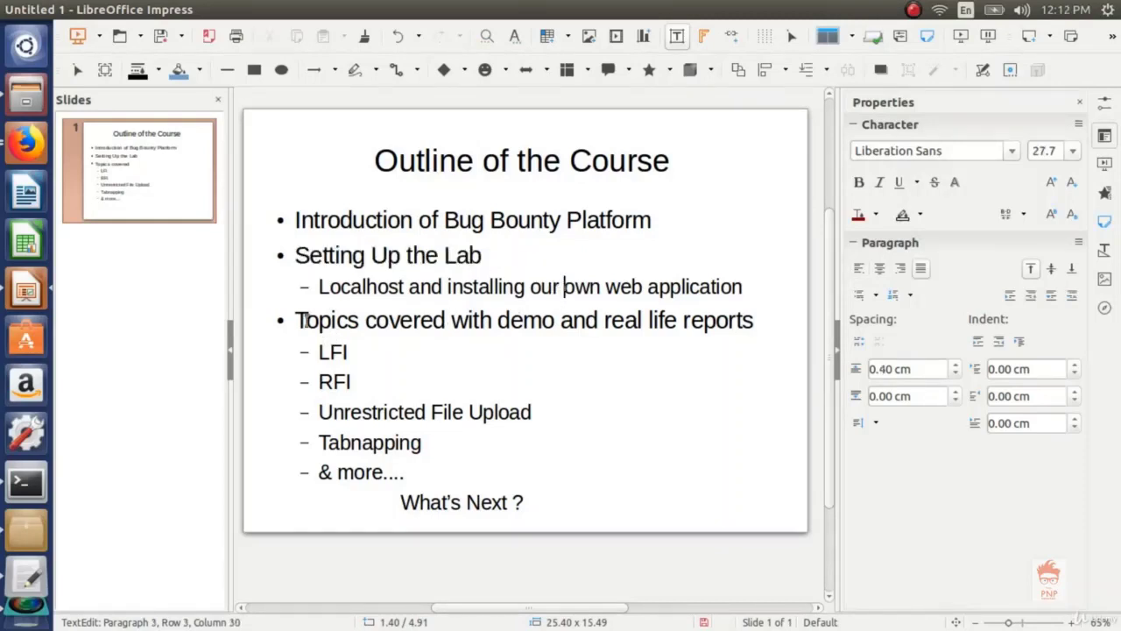
pyautogui.click(297, 320)
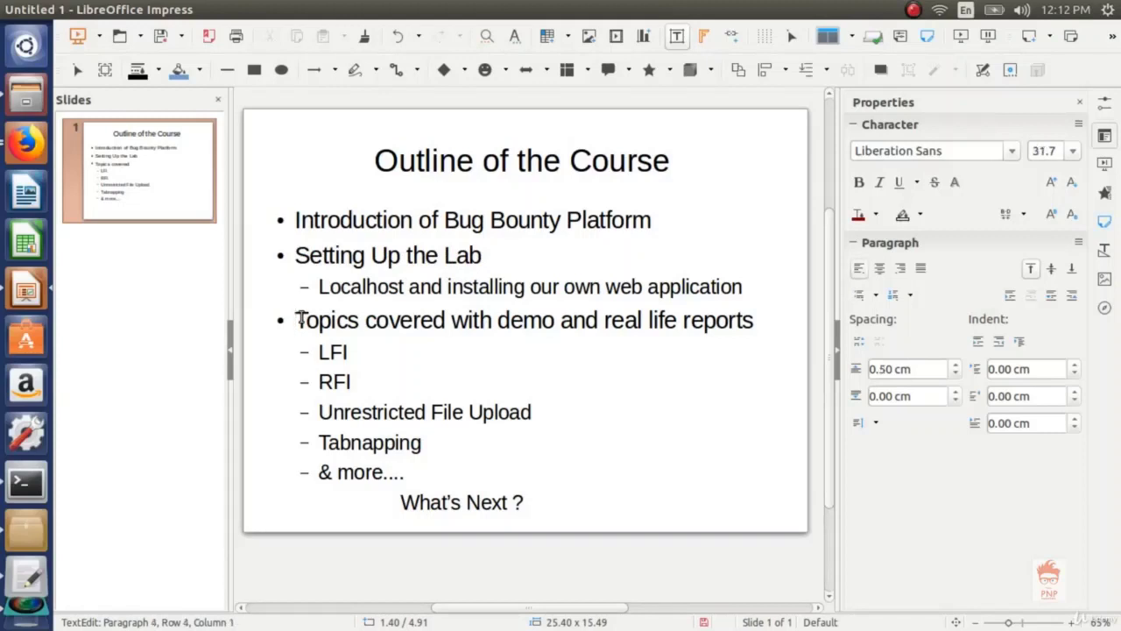
pyautogui.moveTo(316, 351); pyautogui.dragTo(367, 353)
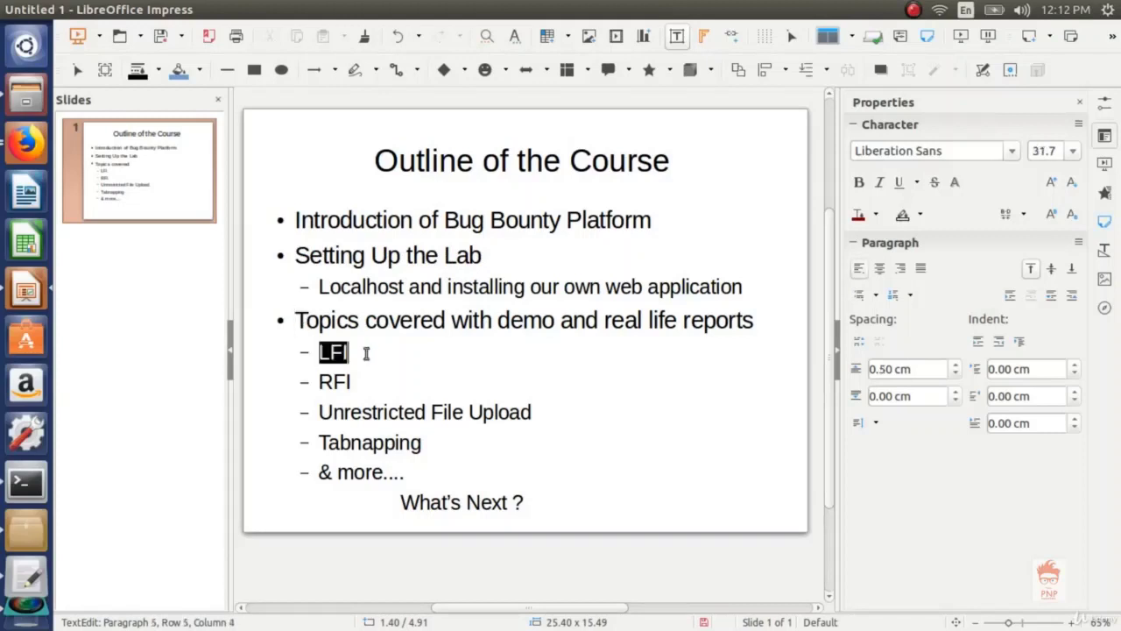
pyautogui.moveTo(319, 382); pyautogui.dragTo(367, 384)
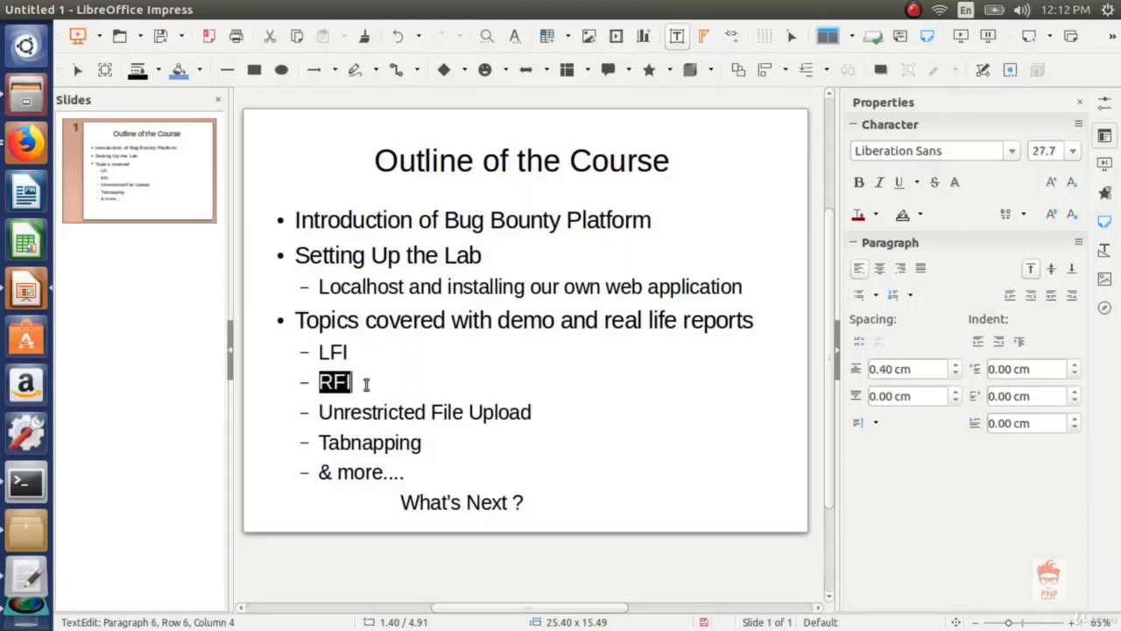
pyautogui.click(321, 412)
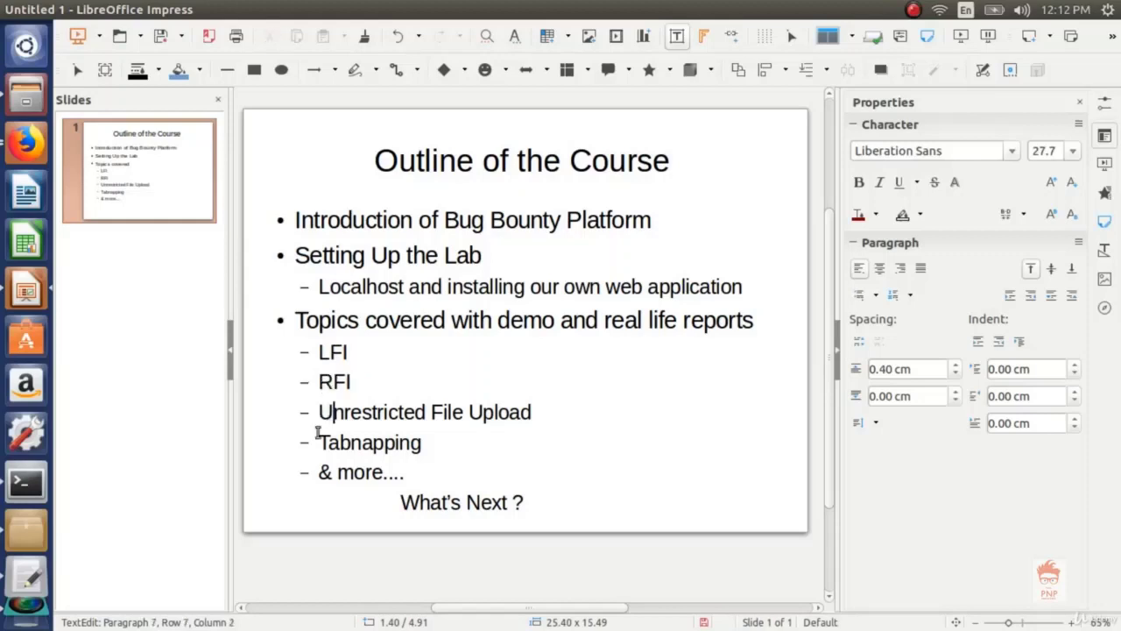
pyautogui.click(321, 474)
pyautogui.click(428, 473)
# Step: Highlight 'real life reports' and the What's Next ? line, then exit slide text editing
pyautogui.moveTo(498, 320); pyautogui.dragTo(755, 323)
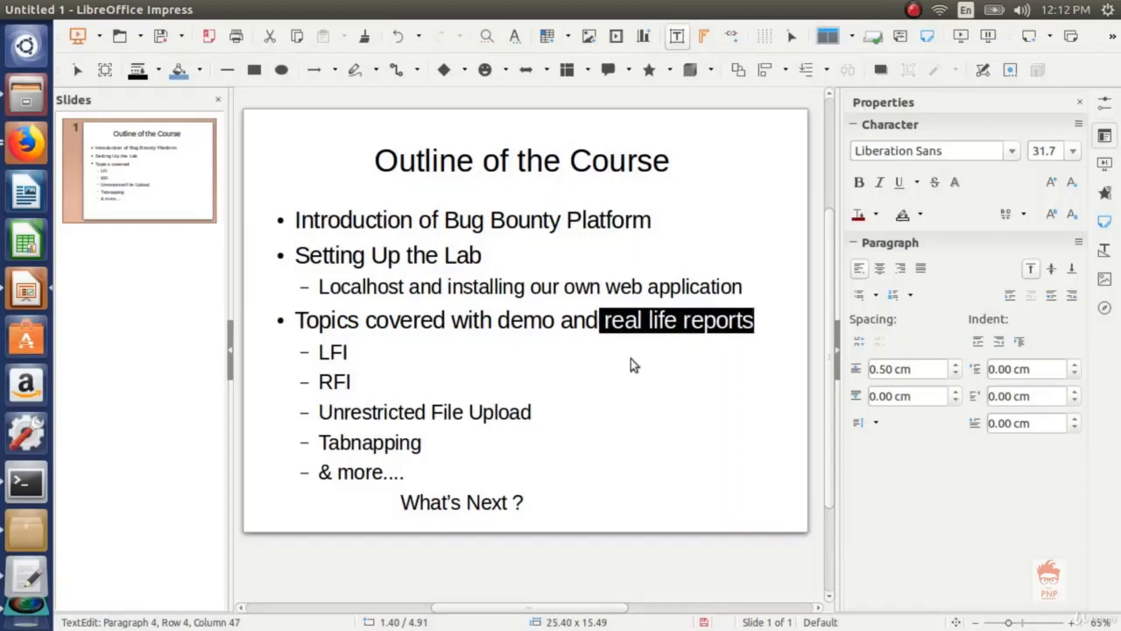
pyautogui.moveTo(602, 321); pyautogui.dragTo(757, 331)
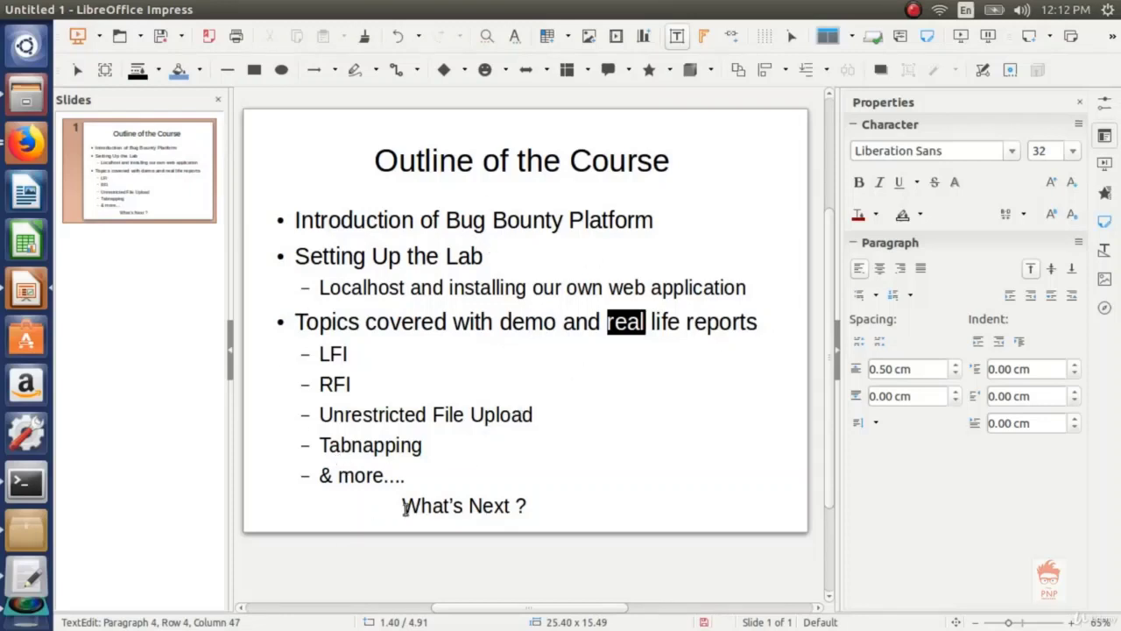
pyautogui.click(398, 515)
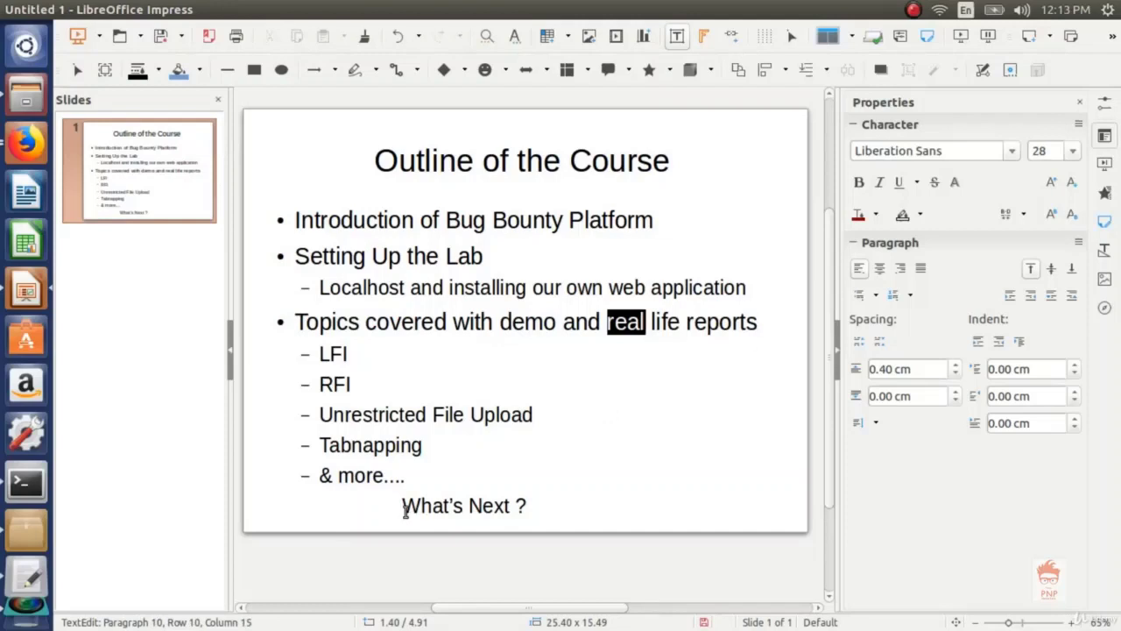
pyautogui.moveTo(406, 511); pyautogui.dragTo(531, 512)
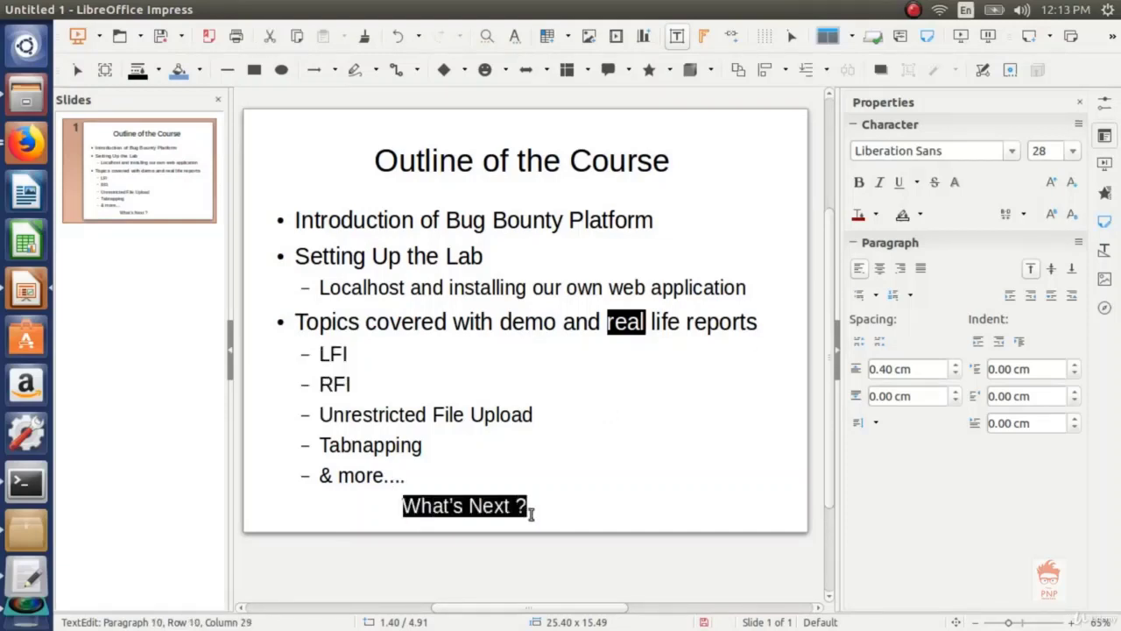
pyautogui.press('Escape')
pyautogui.press('Escape')
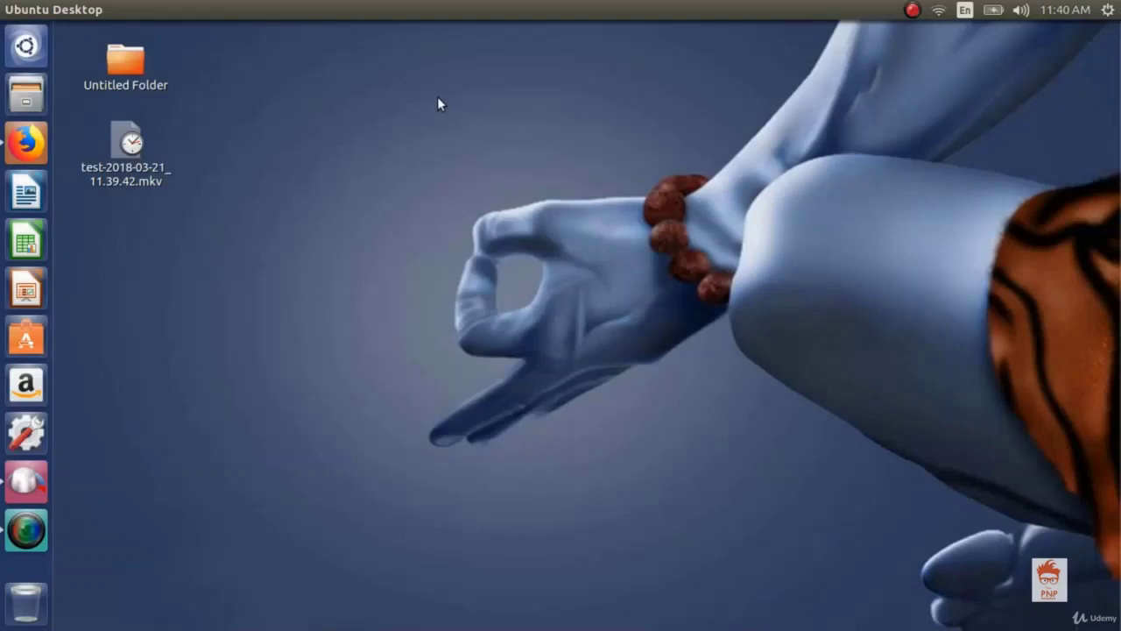
# Step: In Firefox, preview the Secure@Sony t-shirt, then view the hall-of-fame and HackerOne XSS report tabs
pyautogui.hotkey('alt', 'Tab')
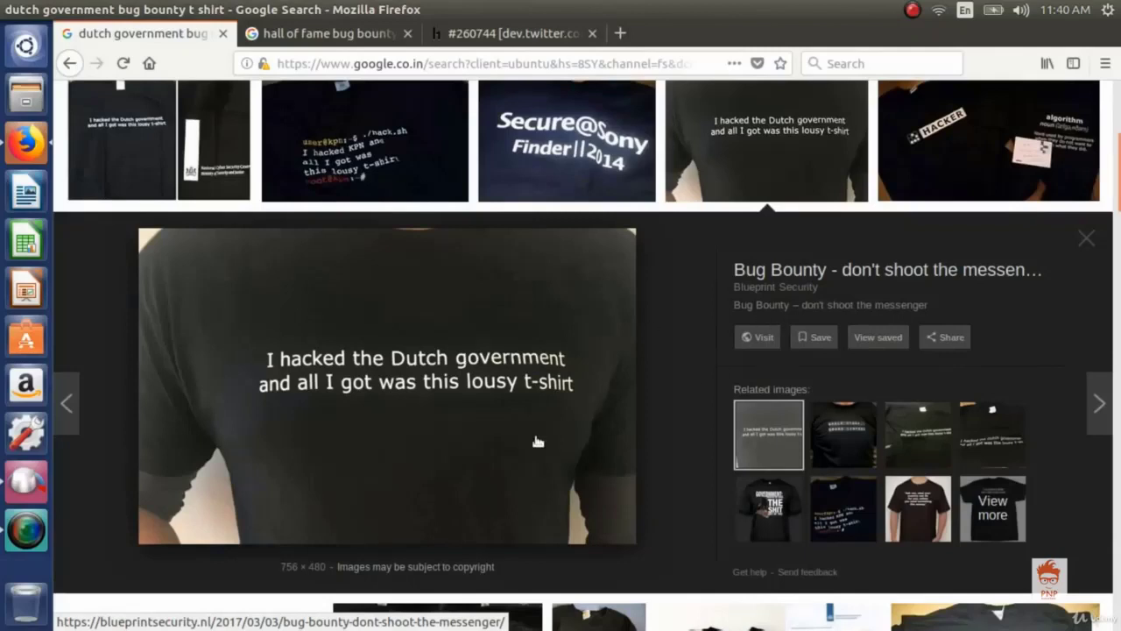
pyautogui.click(571, 160)
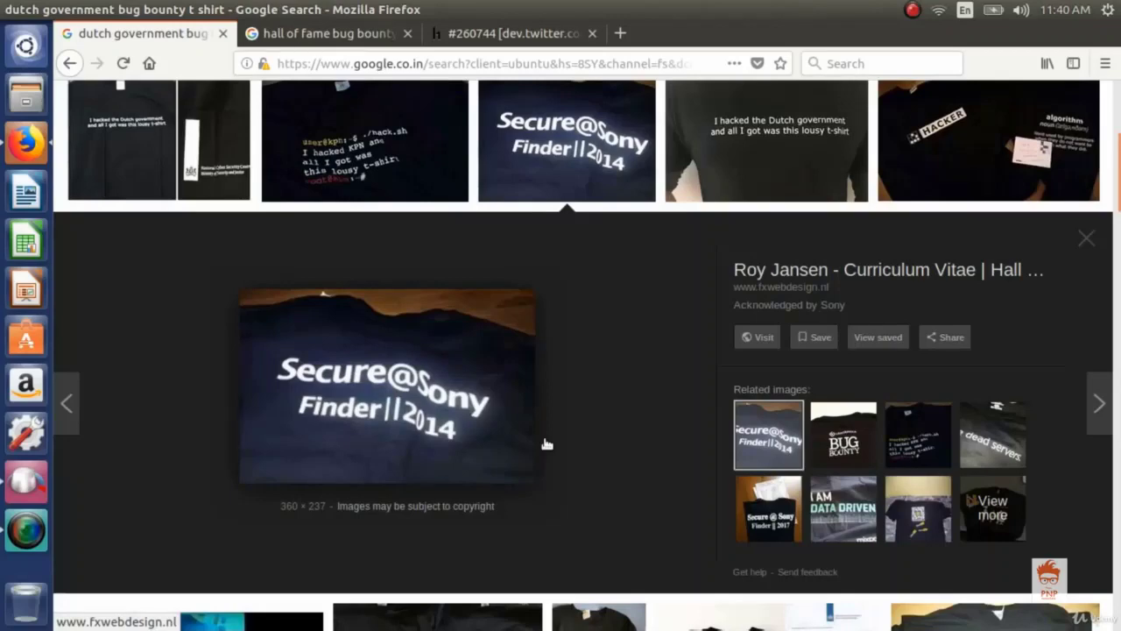
pyautogui.click(289, 35)
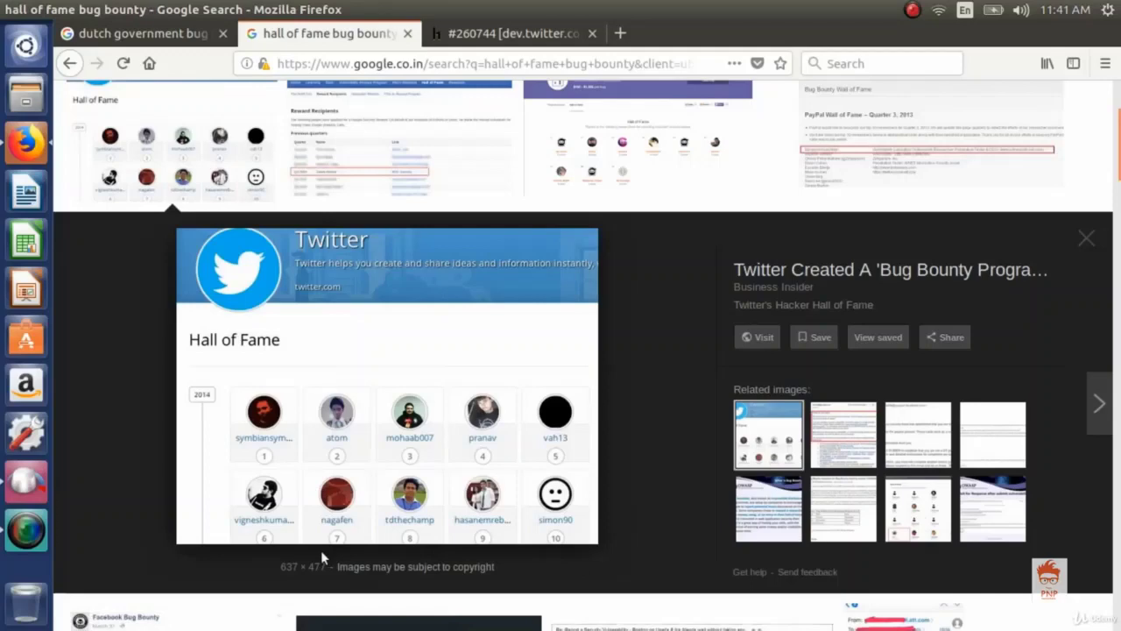
pyautogui.click(504, 34)
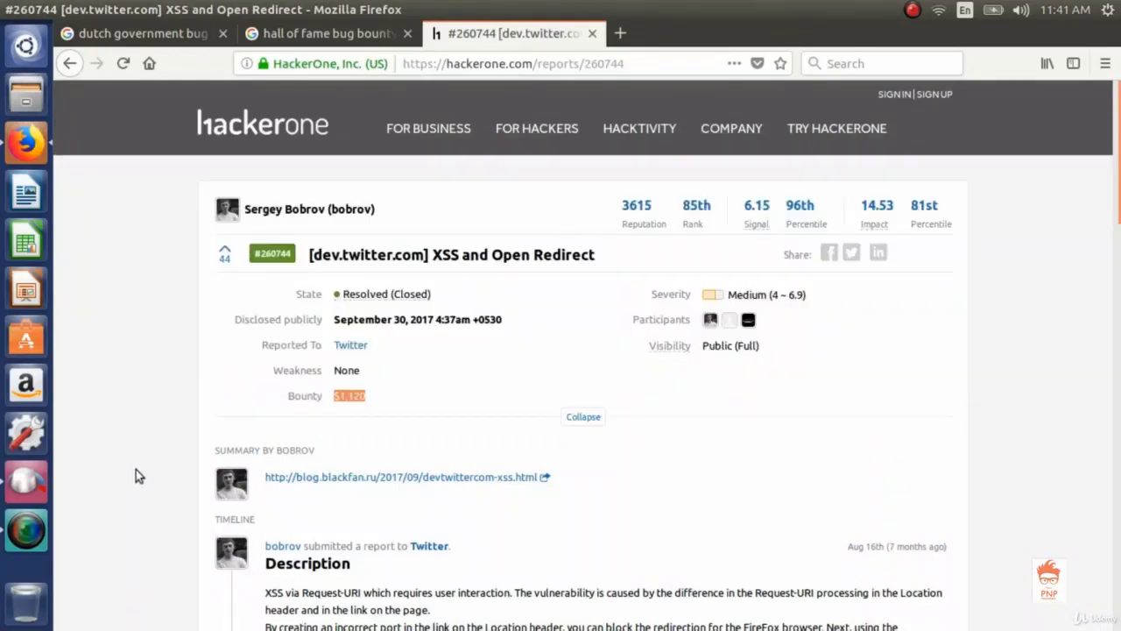
pyautogui.click(322, 421)
pyautogui.moveTo(332, 395); pyautogui.dragTo(364, 397)
pyautogui.click(438, 256)
pyautogui.moveTo(344, 252); pyautogui.dragTo(405, 256)
pyautogui.moveTo(321, 208); pyautogui.dragTo(147, 235)
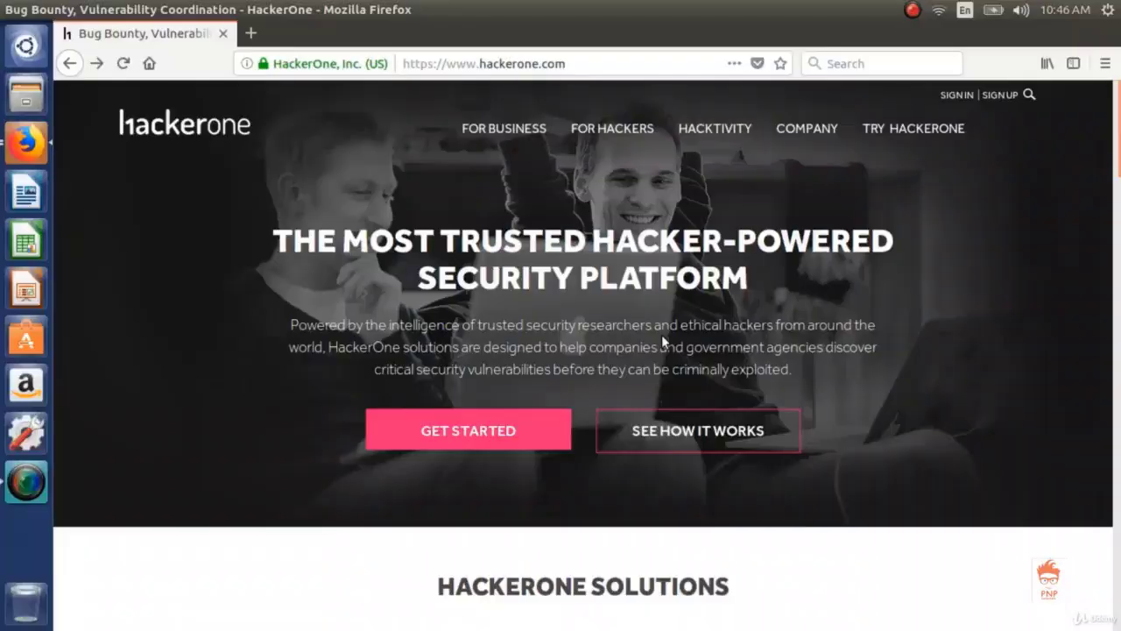
# Step: View HackerOne's sign-in and Create an account pages, then bring up the FOR HACKERS menu
pyautogui.scroll(-4, 662, 335)
pyautogui.scroll(-4, 662, 334)
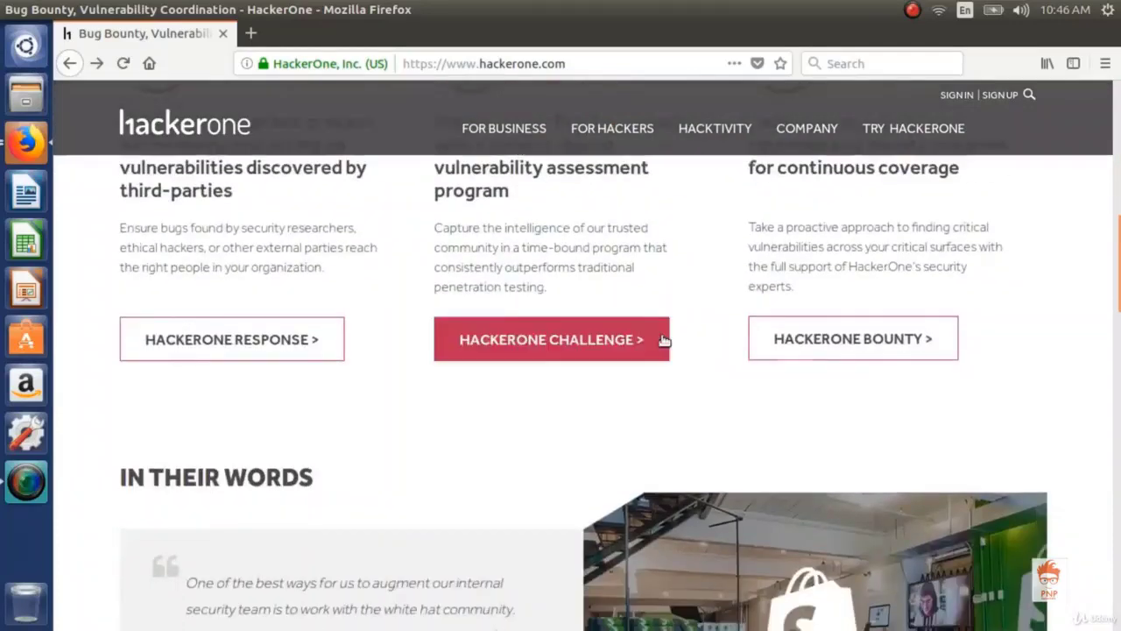
pyautogui.scroll(8, 663, 338)
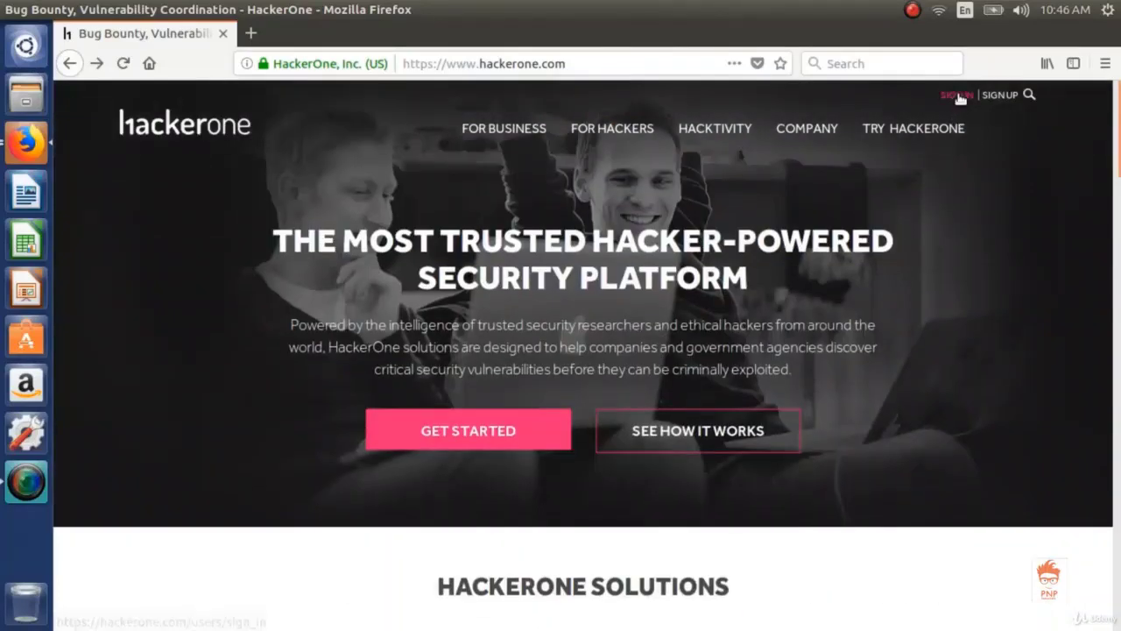
pyautogui.click(957, 96)
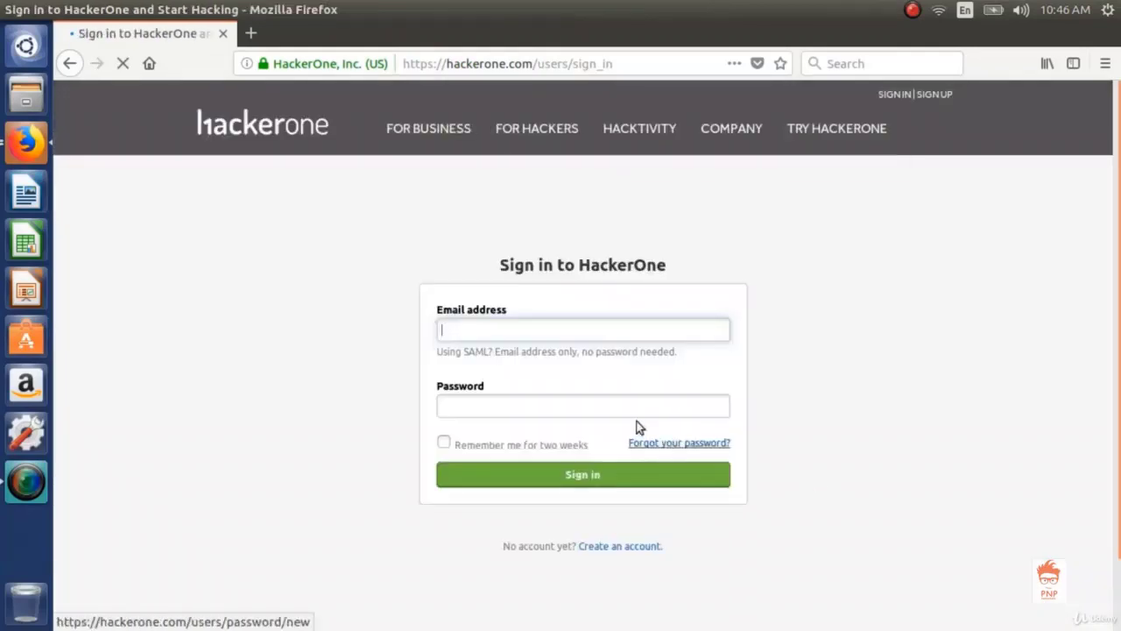
pyautogui.click(609, 547)
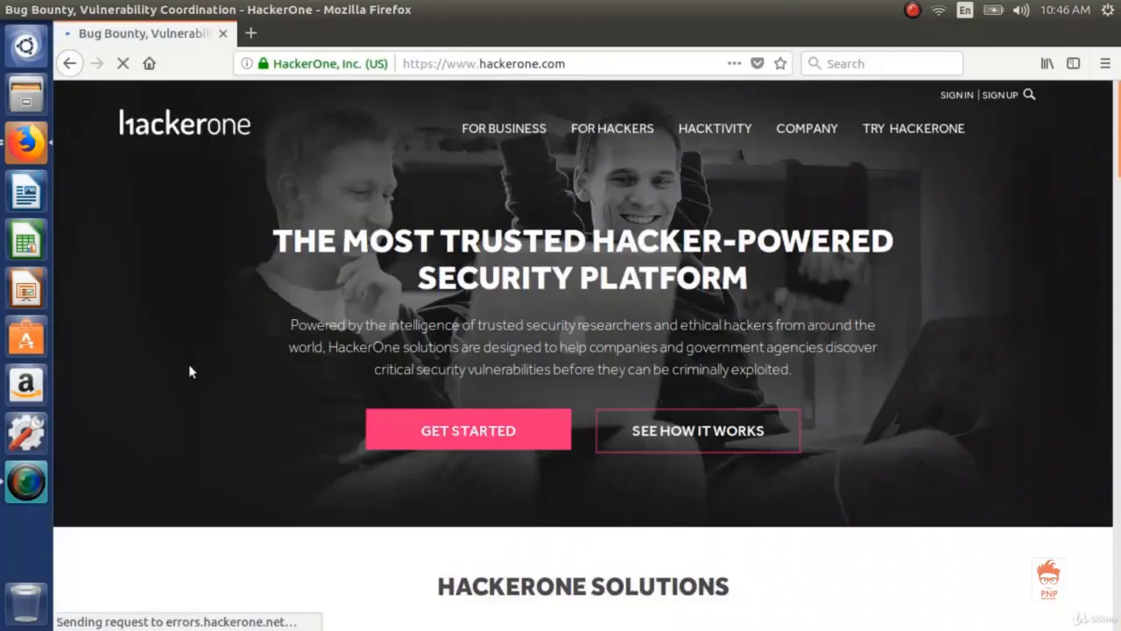
pyautogui.moveTo(587, 138)
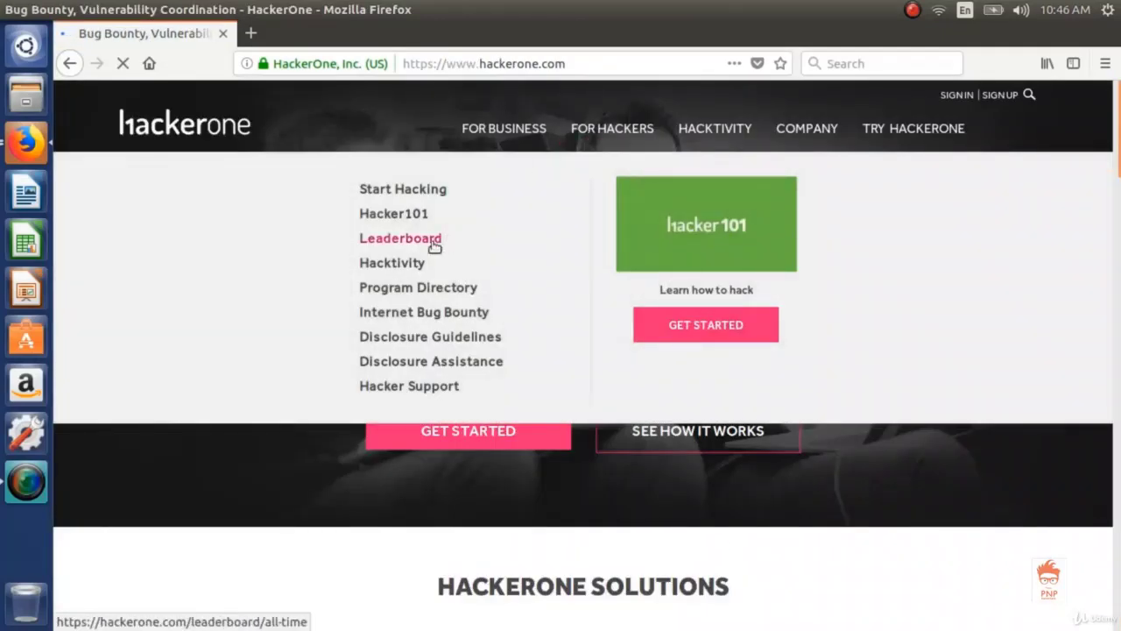
# Step: Open HackerOne's Program Directory and scroll through the programs listed by bugs resolved
pyautogui.click(409, 290)
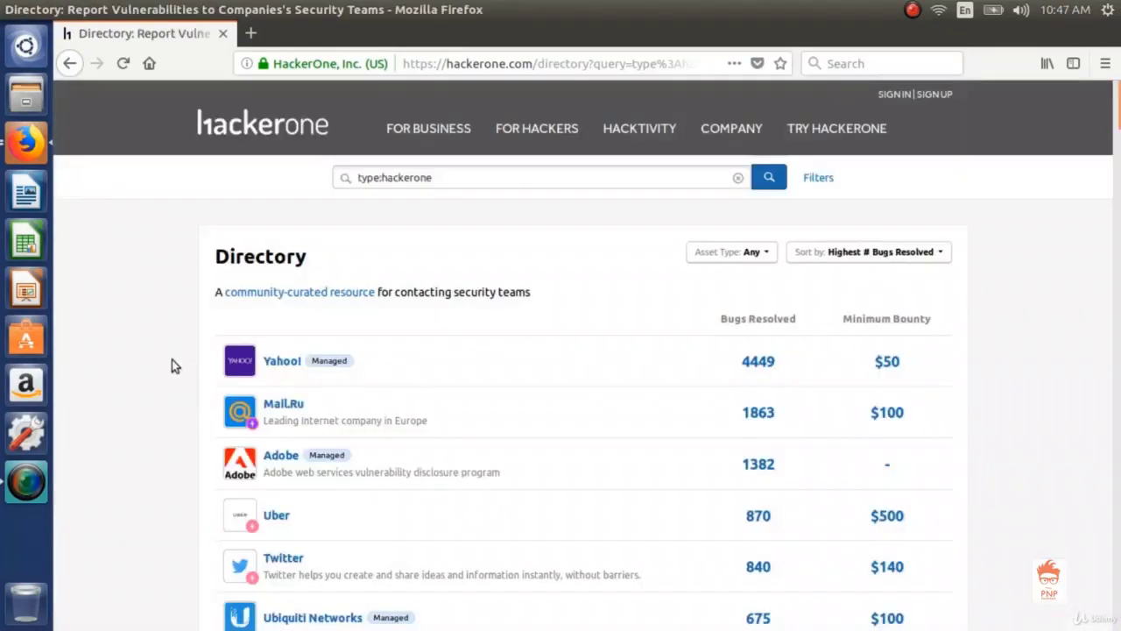
pyautogui.scroll(-3, 175, 405)
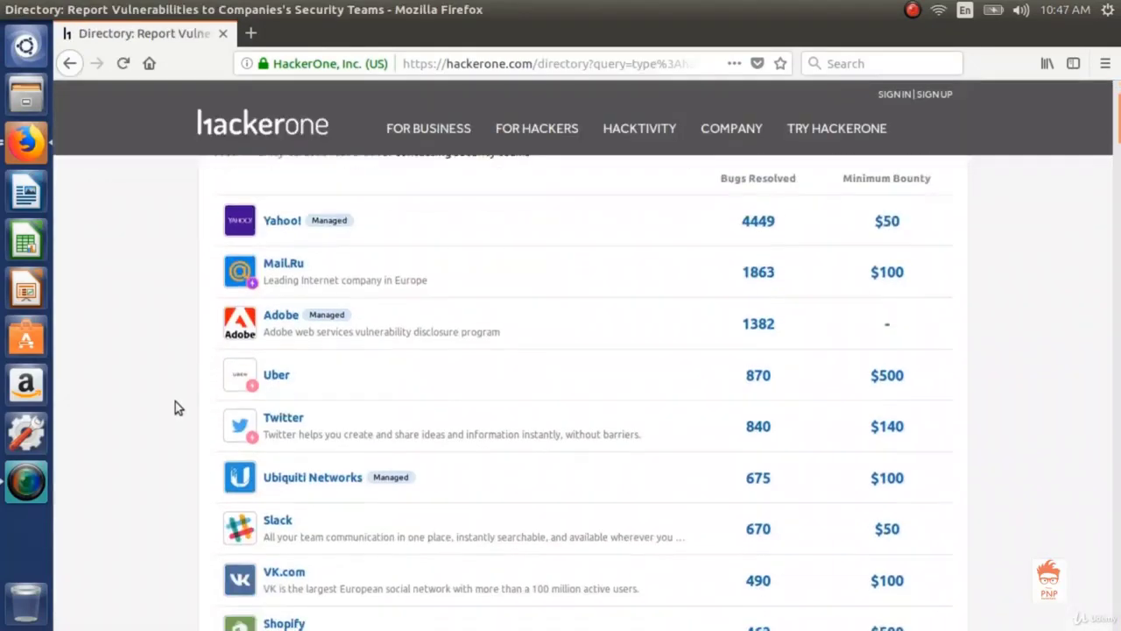
pyautogui.scroll(3, 175, 405)
pyautogui.scroll(-5, 175, 402)
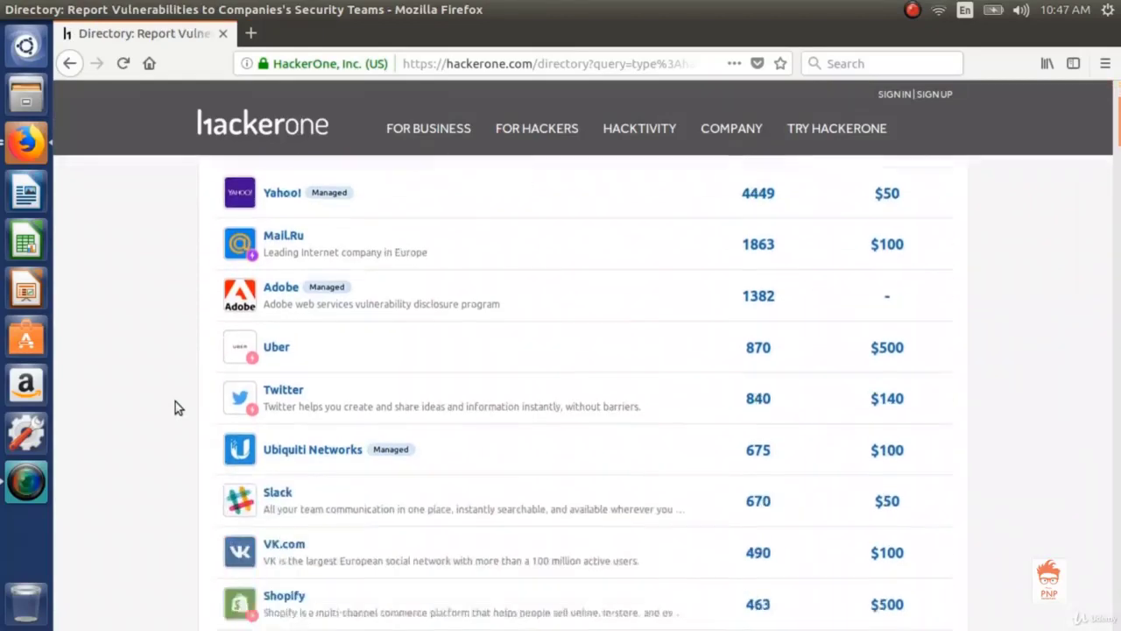
pyautogui.scroll(5, 175, 401)
pyautogui.moveTo(839, 319); pyautogui.dragTo(957, 321)
pyautogui.scroll(-6, 1005, 358)
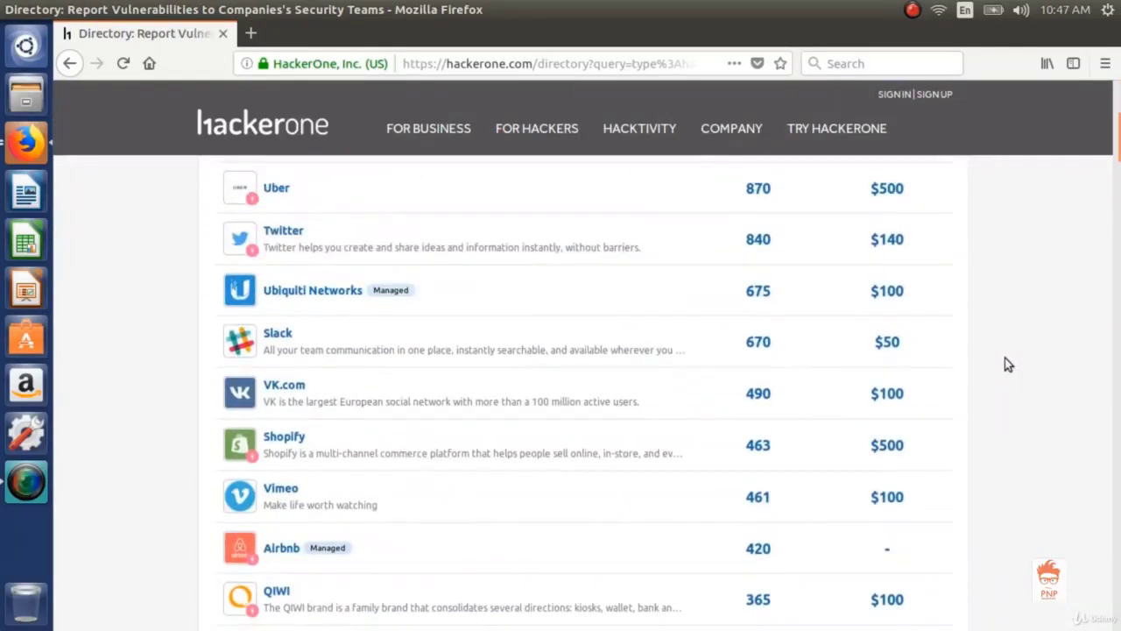
# Step: Emphasise the Minimum Bounty heading, dismiss its context menu, and scroll back to the top
pyautogui.rightClick(150, 229)
pyautogui.click(147, 368)
pyautogui.scroll(6, 147, 369)
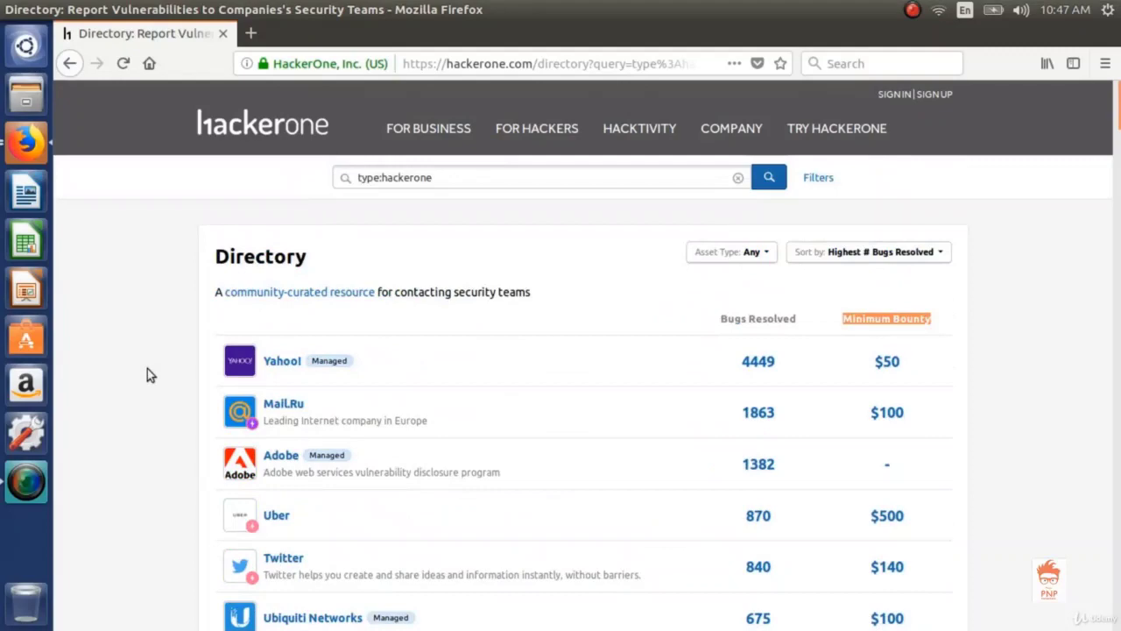
pyautogui.click(139, 394)
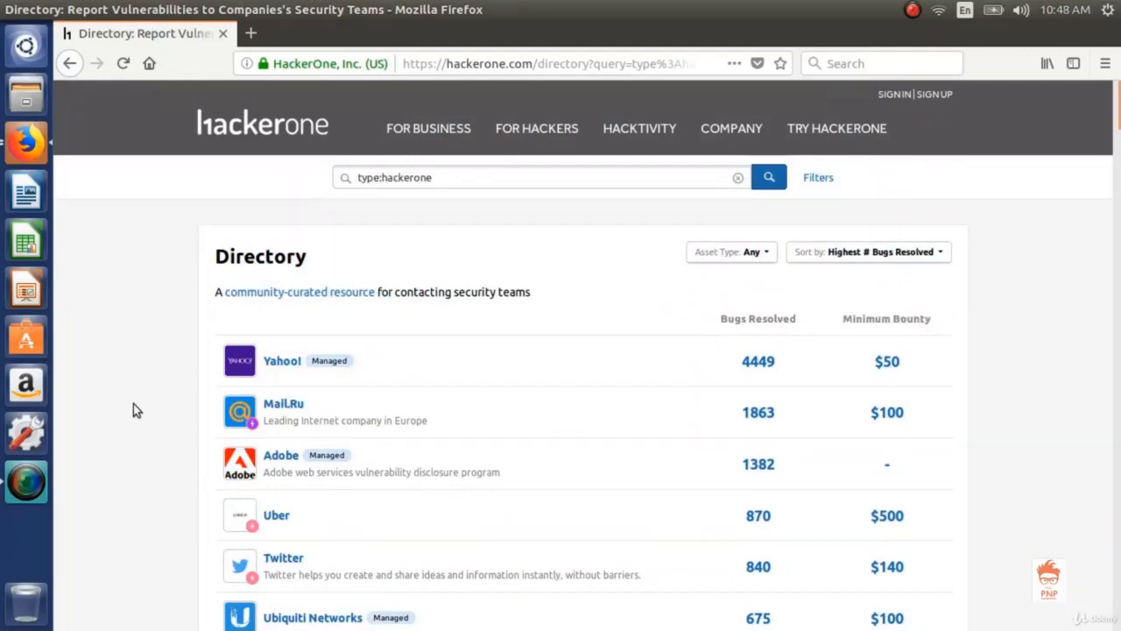
pyautogui.scroll(-5, 133, 404)
pyautogui.scroll(1, 133, 404)
pyautogui.scroll(2, 133, 404)
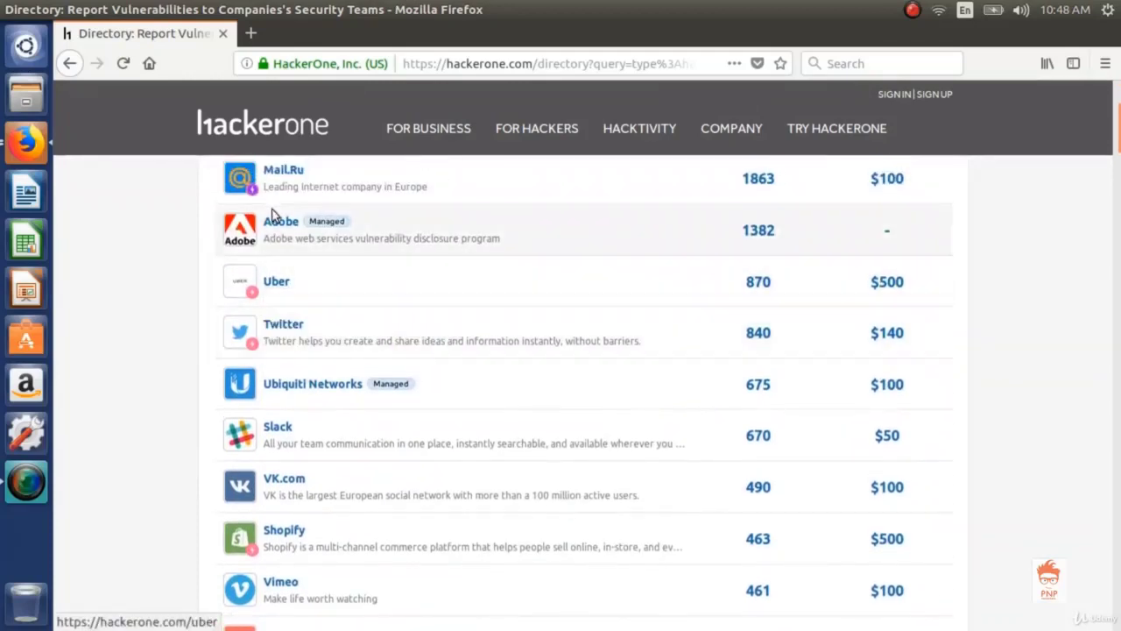
pyautogui.scroll(3, 184, 345)
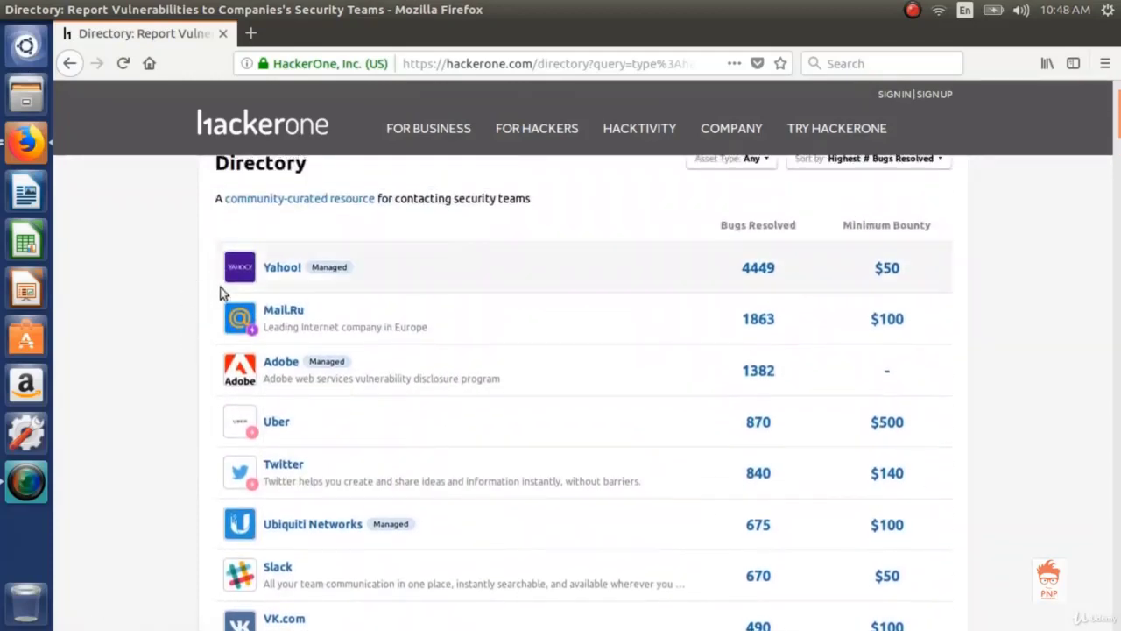
# Step: Open Yahoo!'s program page and highlight the Policy and Yahoo Bug Bounty Program Rules headings
pyautogui.click(274, 268)
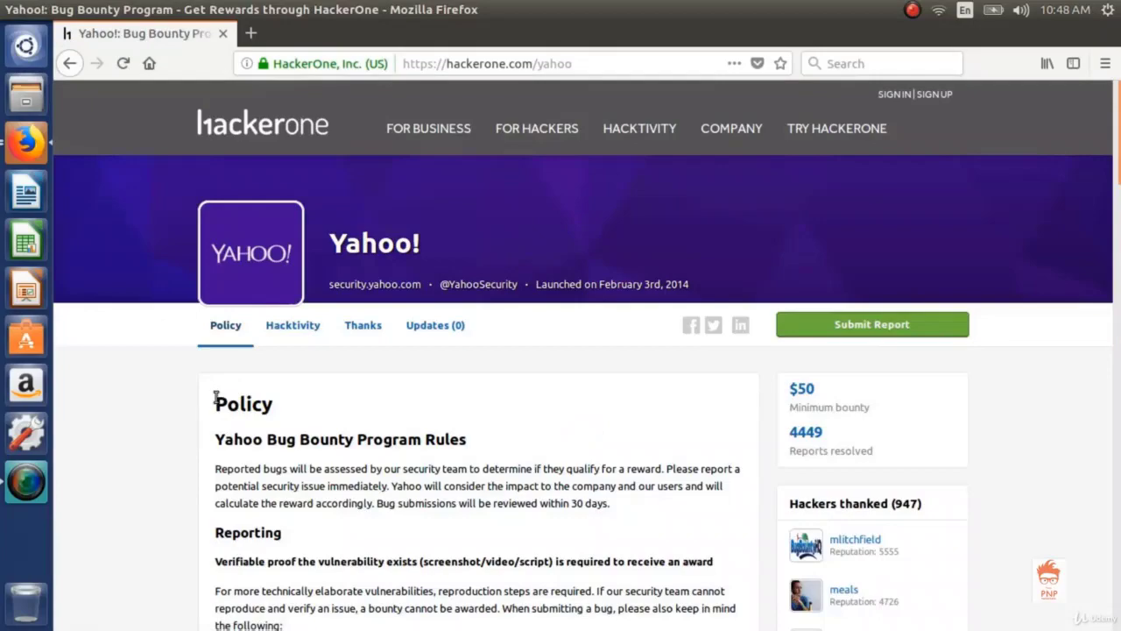
pyautogui.moveTo(212, 396); pyautogui.dragTo(293, 411)
pyautogui.scroll(-15, 189, 457)
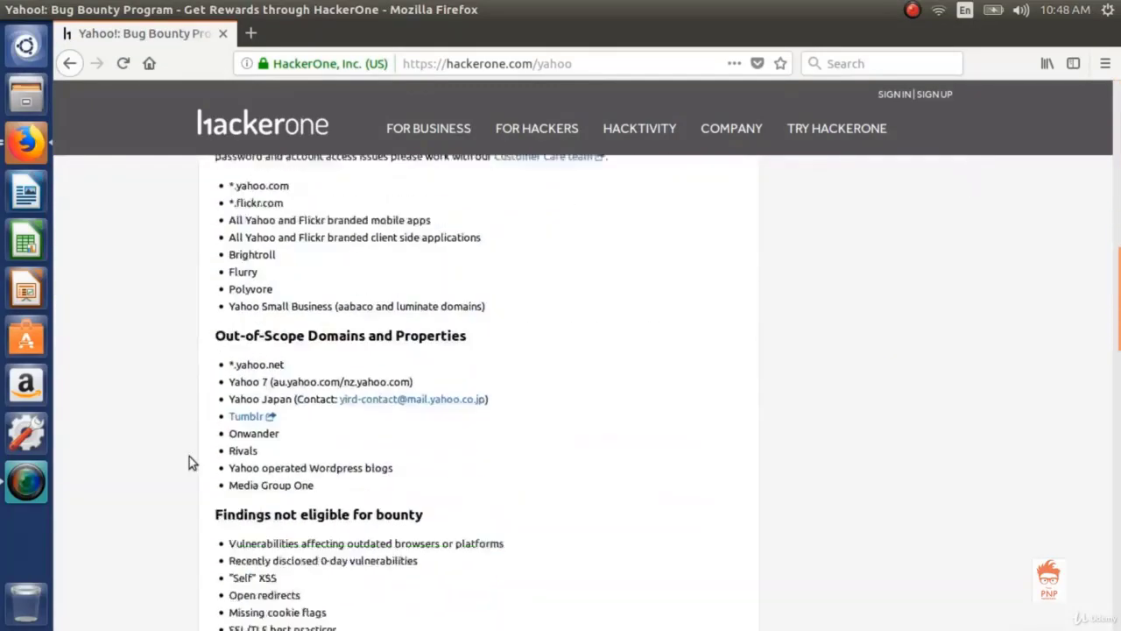
pyautogui.scroll(13, 189, 457)
pyautogui.scroll(4, 190, 457)
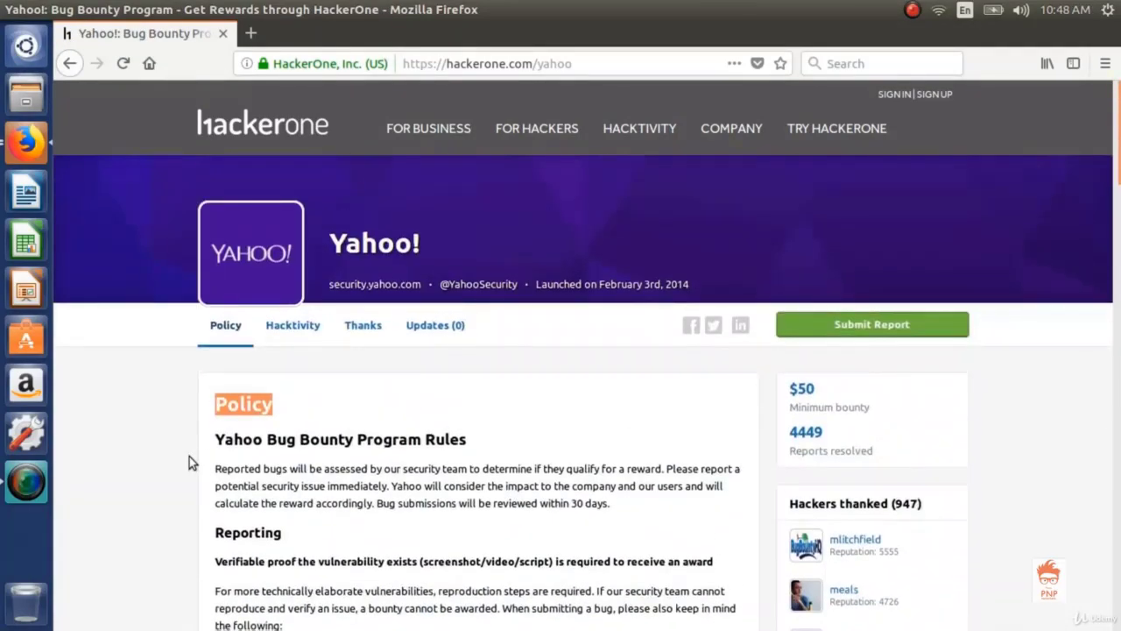
pyautogui.moveTo(212, 440); pyautogui.dragTo(541, 472)
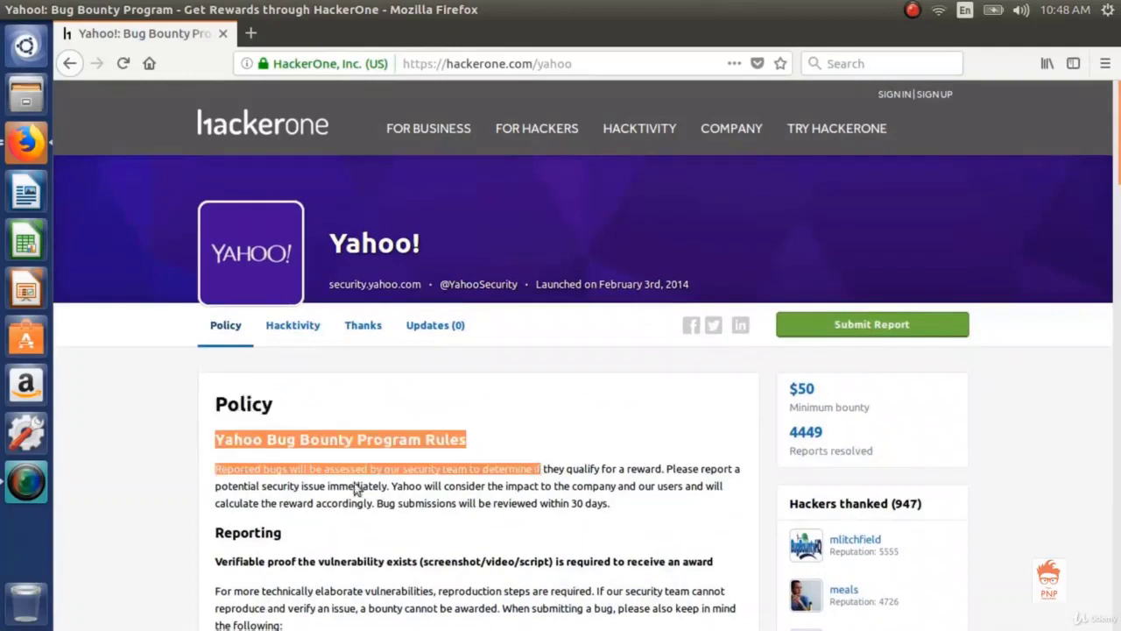
pyautogui.click(188, 477)
pyautogui.moveTo(214, 440); pyautogui.dragTo(467, 438)
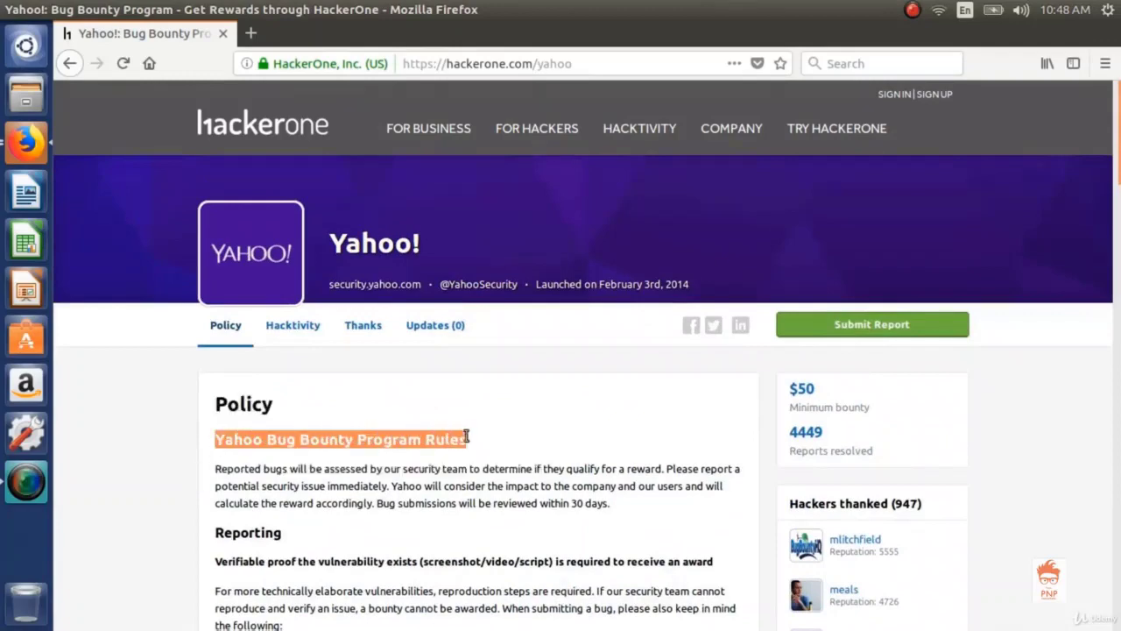
# Step: Scroll to and highlight the In-Scope Domains and Properties and out-of-scope domains headings
pyautogui.scroll(-2, 175, 476)
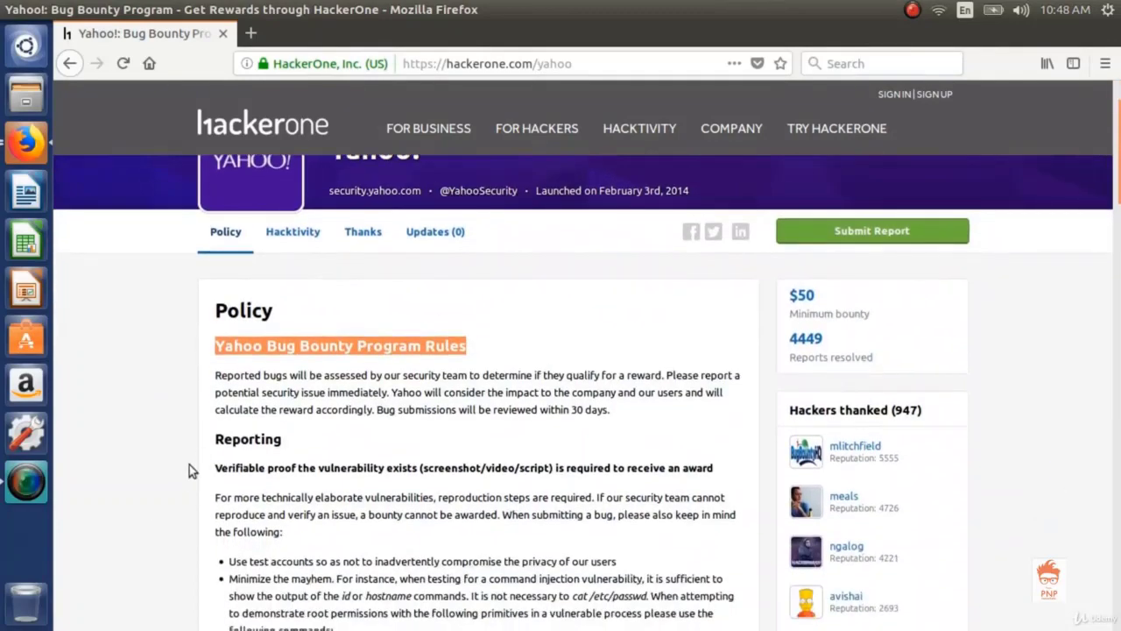
pyautogui.scroll(-8, 189, 470)
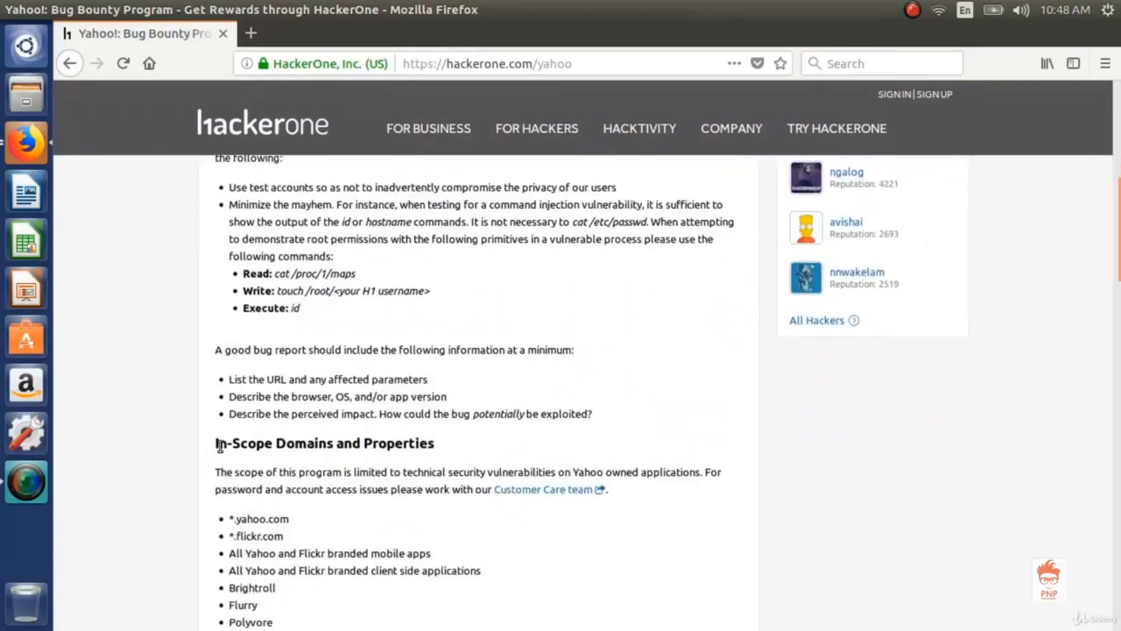
pyautogui.moveTo(216, 444); pyautogui.dragTo(440, 443)
pyautogui.click(198, 463)
pyautogui.scroll(-10, 198, 463)
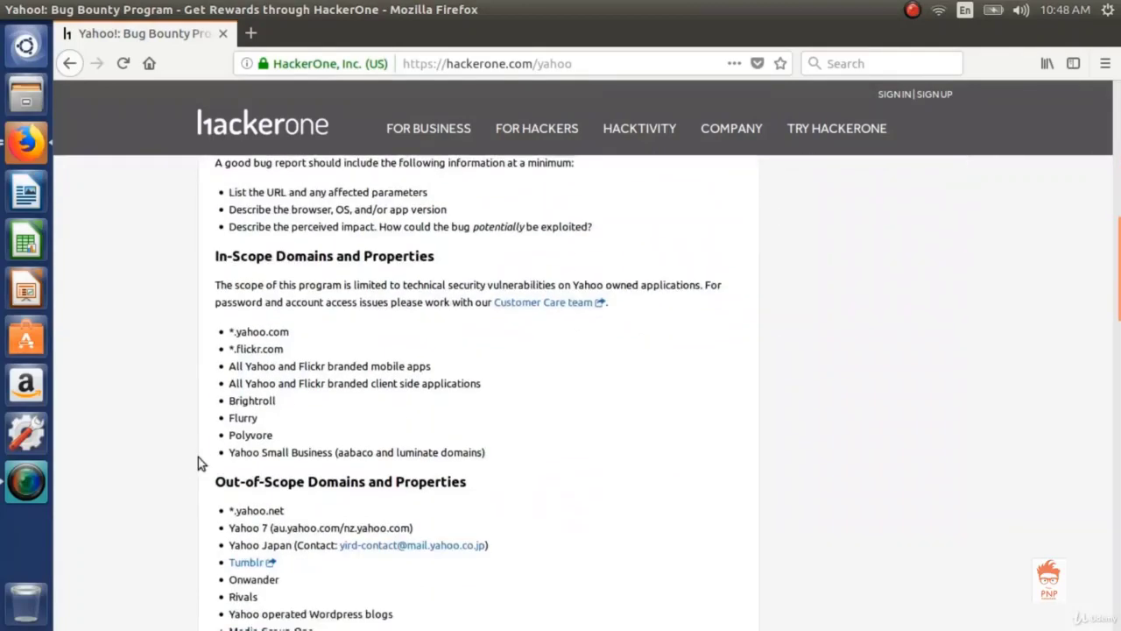
pyautogui.moveTo(218, 205); pyautogui.dragTo(327, 203)
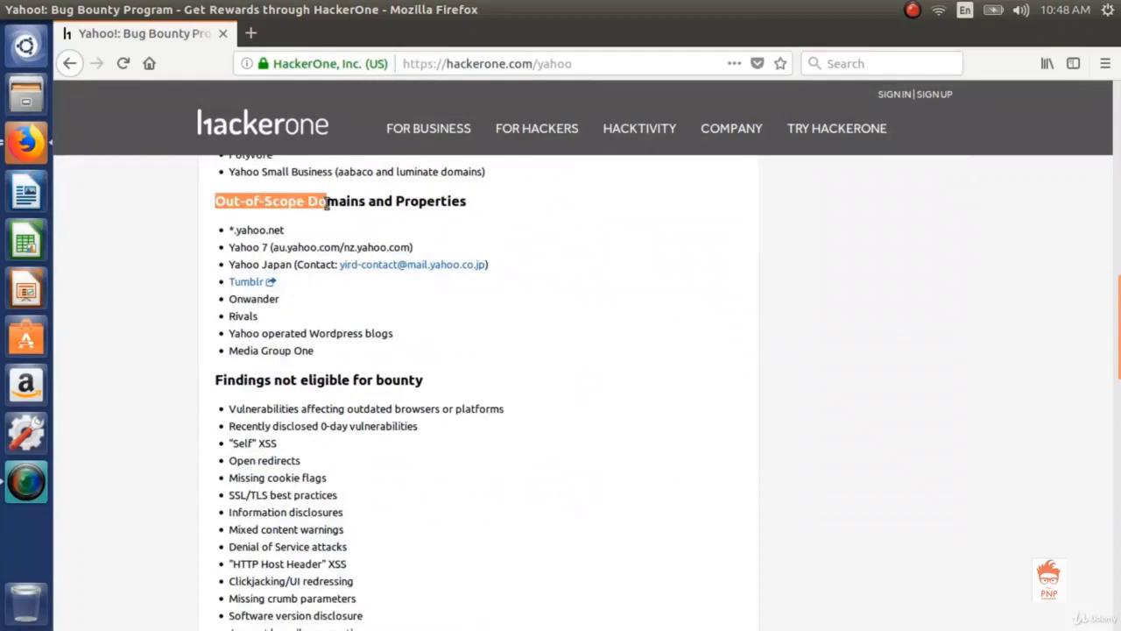
pyautogui.click(161, 250)
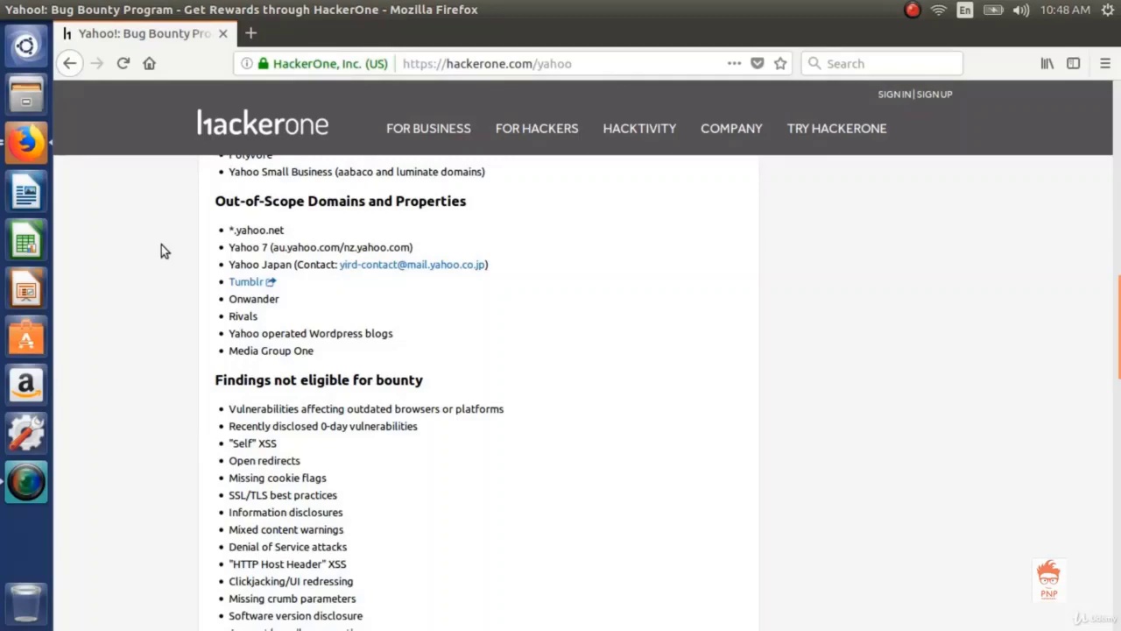
# Step: Highlight the Findings not eligible for bounty heading and its full list of findings
pyautogui.scroll(-4, 161, 249)
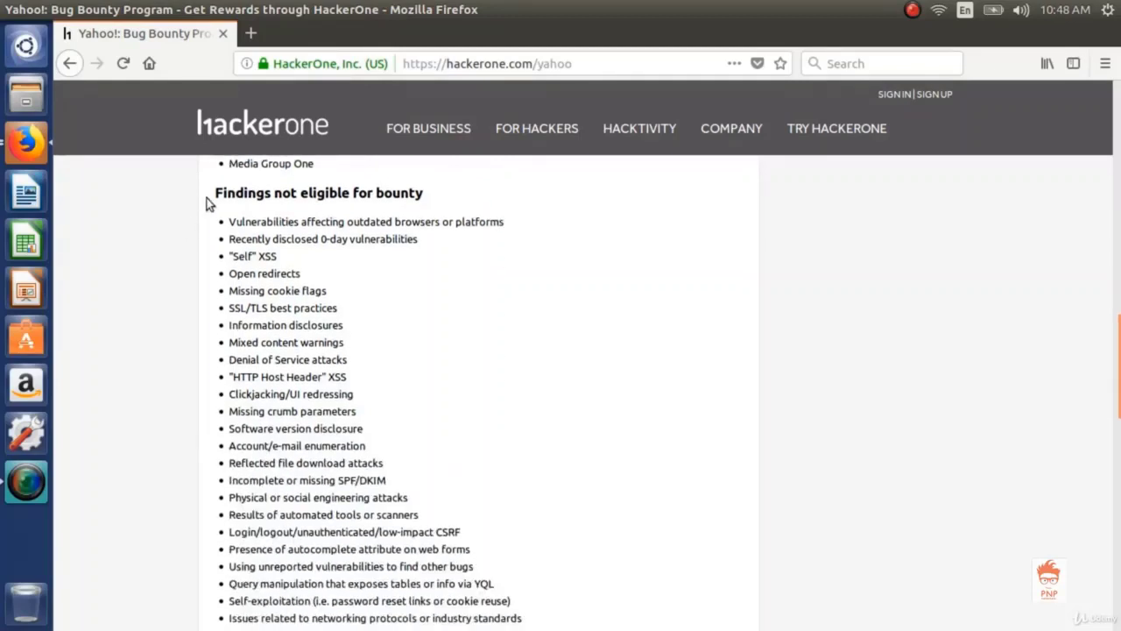
pyautogui.moveTo(217, 194); pyautogui.dragTo(424, 196)
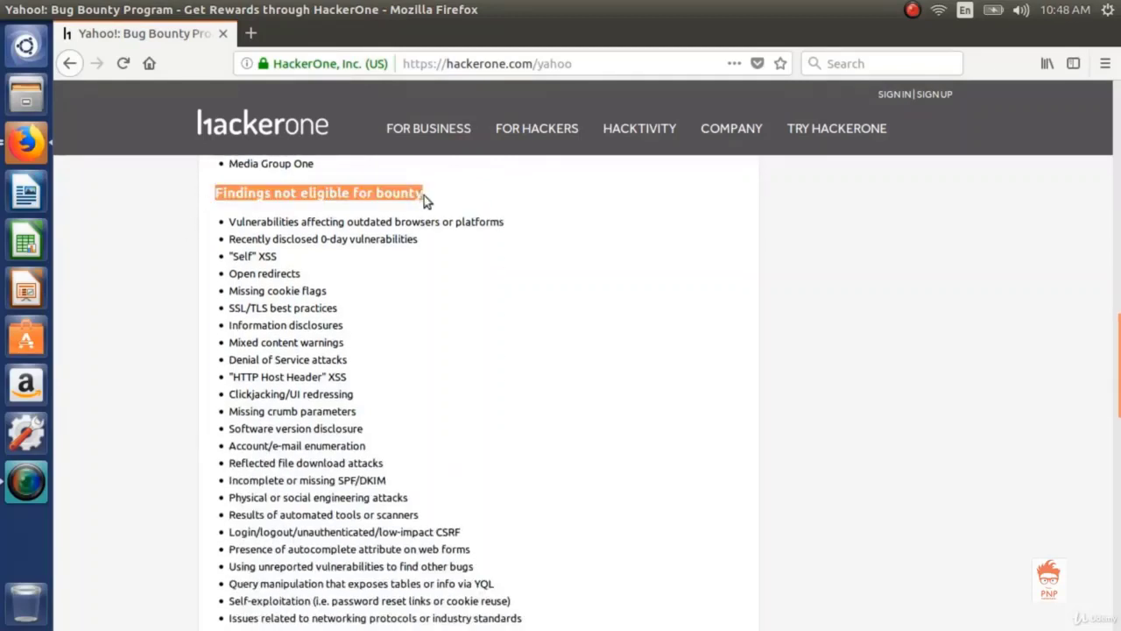
pyautogui.click(233, 274)
pyautogui.moveTo(228, 221); pyautogui.dragTo(308, 514)
pyautogui.click(160, 449)
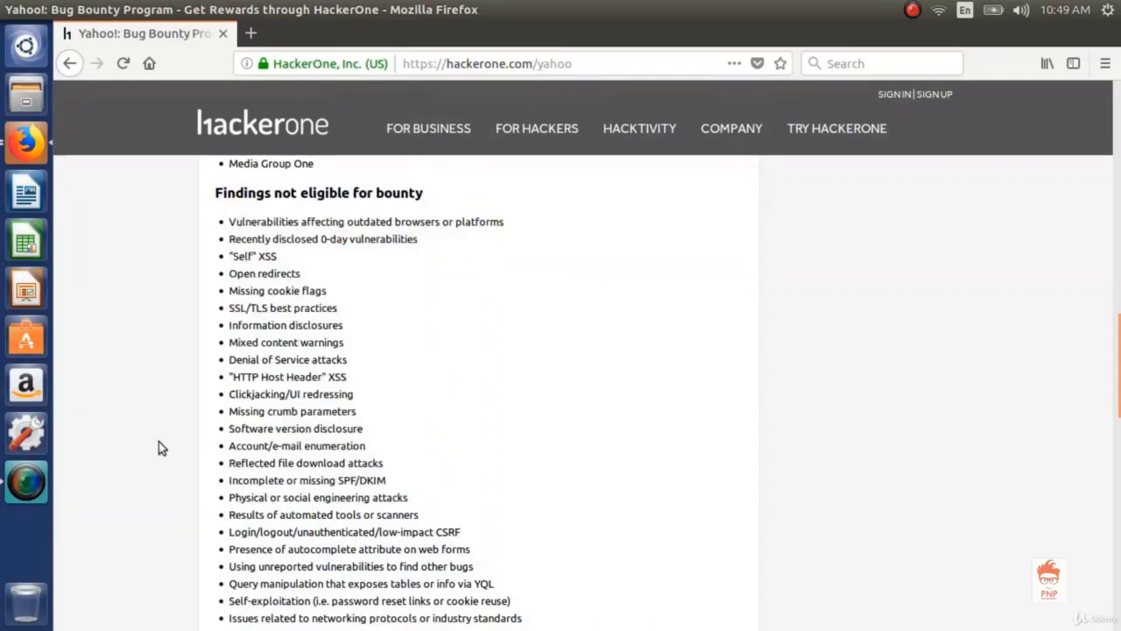
pyautogui.moveTo(229, 223); pyautogui.dragTo(387, 619)
pyautogui.click(184, 464)
# Step: Highlight the Rewards terms, return to the page top, and open a new blank tab
pyautogui.scroll(-6, 184, 464)
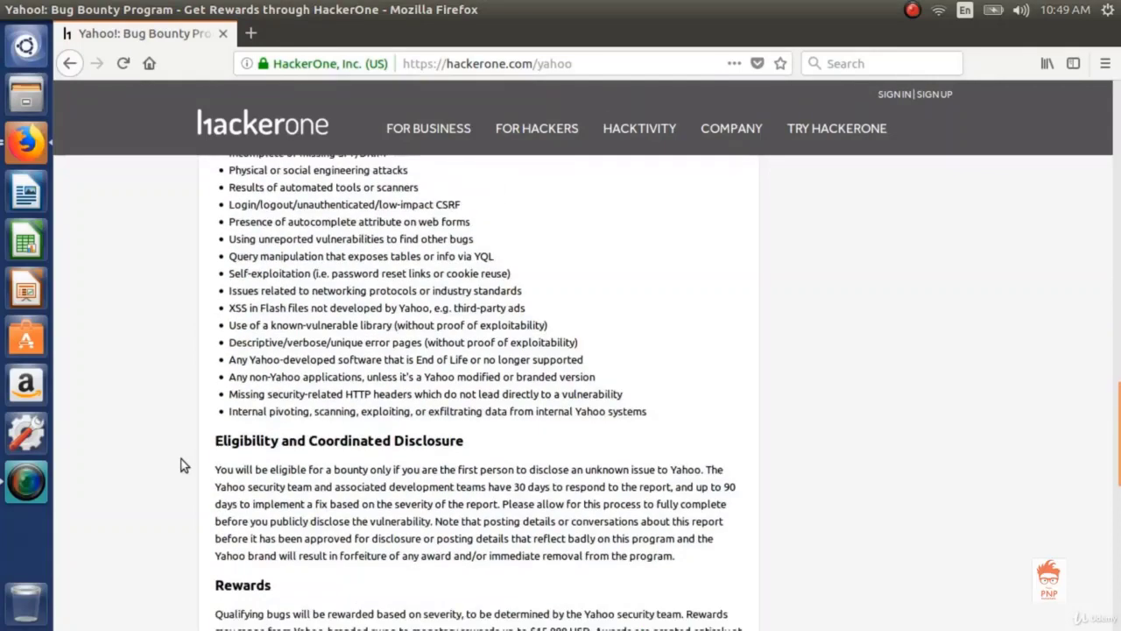
pyautogui.scroll(-7, 184, 465)
pyautogui.moveTo(210, 240); pyautogui.dragTo(351, 427)
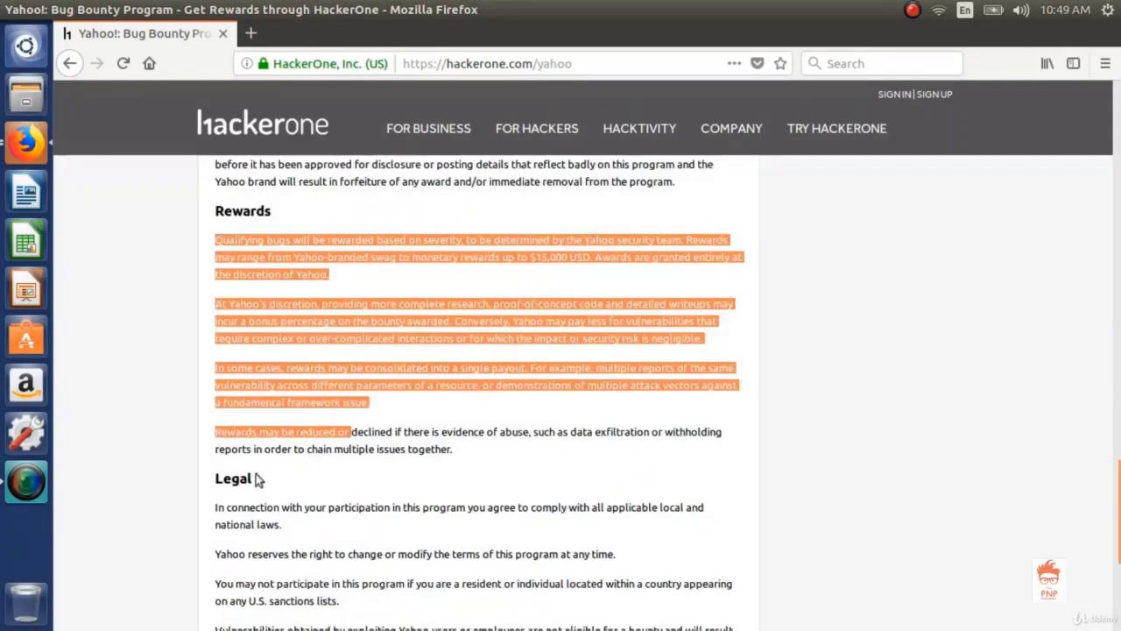
pyautogui.click(205, 483)
pyautogui.scroll(20, 206, 484)
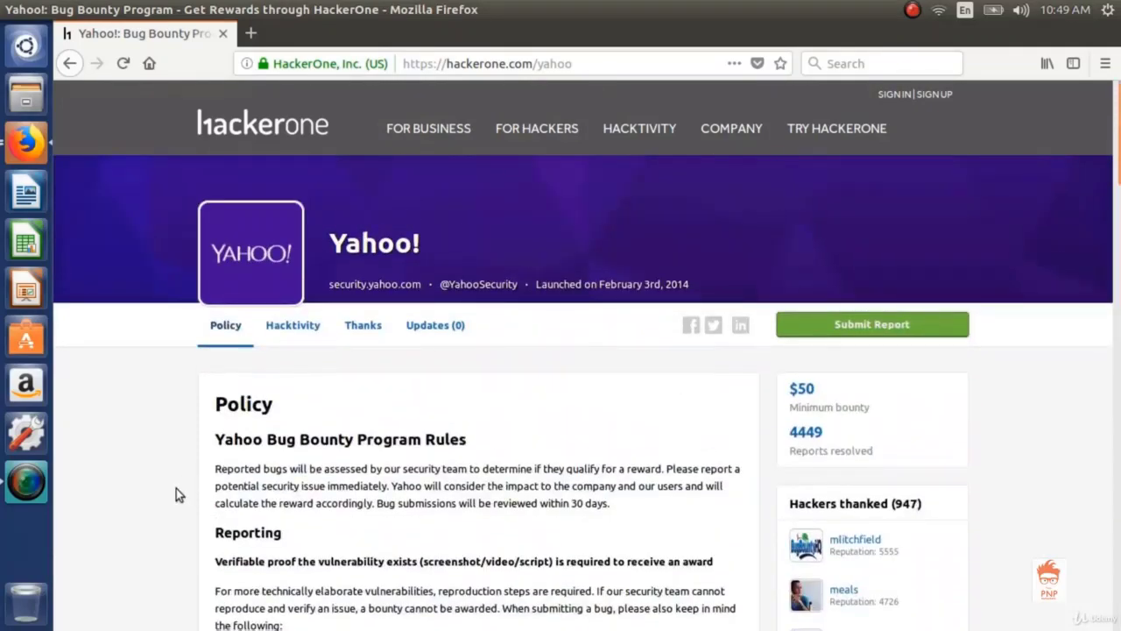
pyautogui.scroll(-4, 176, 488)
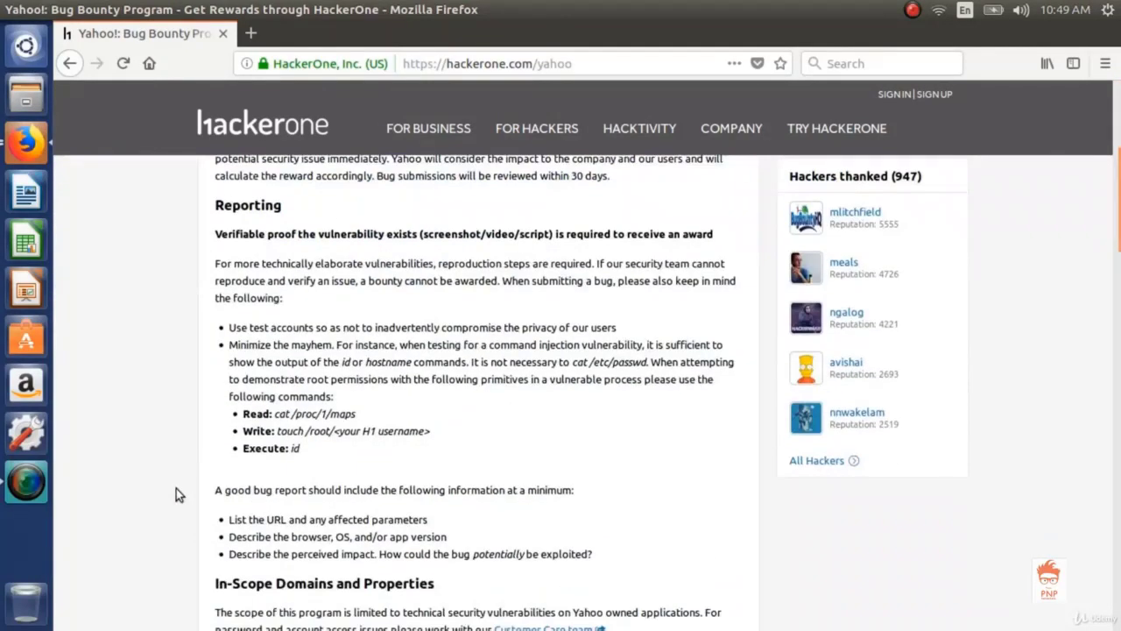
pyautogui.scroll(4, 177, 488)
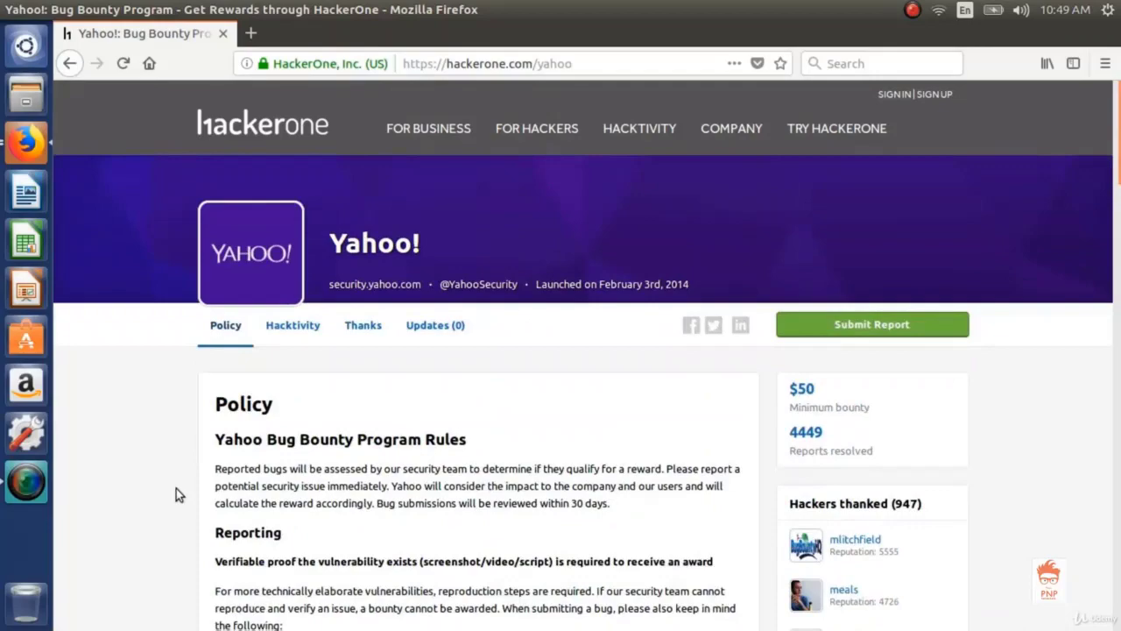
pyautogui.scroll(-15, 176, 492)
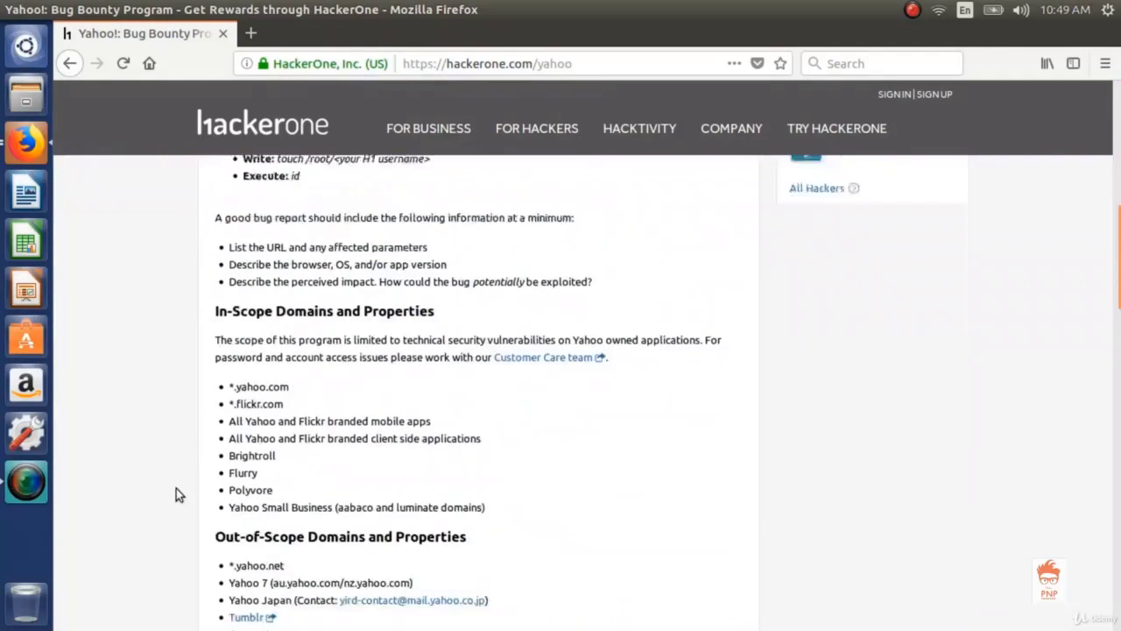
pyautogui.scroll(15, 176, 488)
pyautogui.click(250, 33)
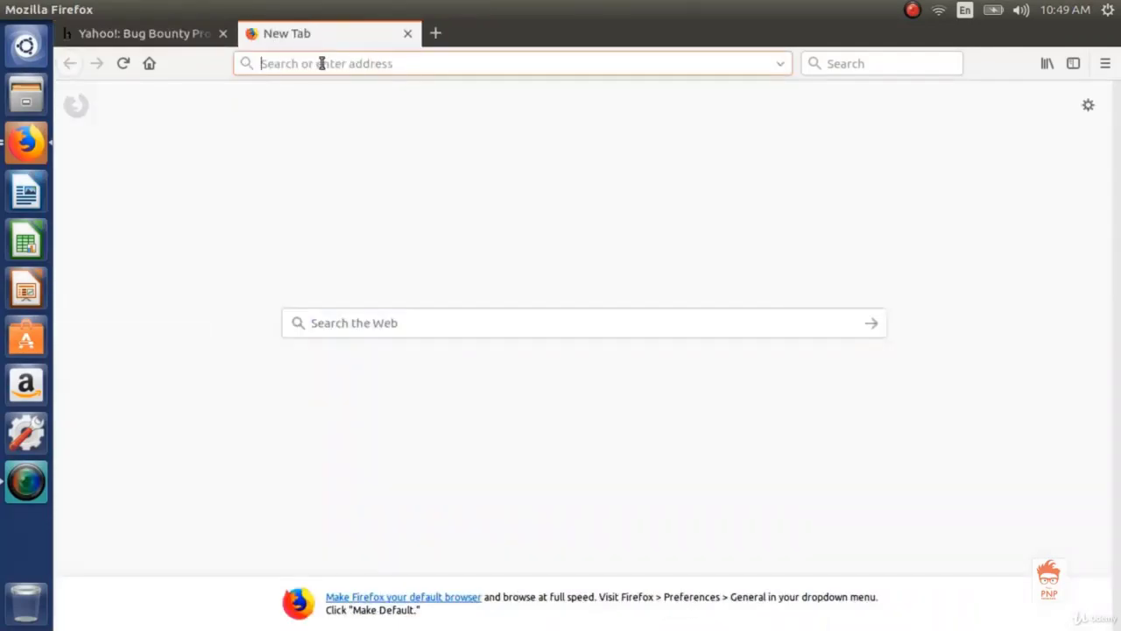
# Step: Load bugcrowd.com from the address bar, then open another new tab
pyautogui.write('bugcrowd.com')
pyautogui.press('Return')
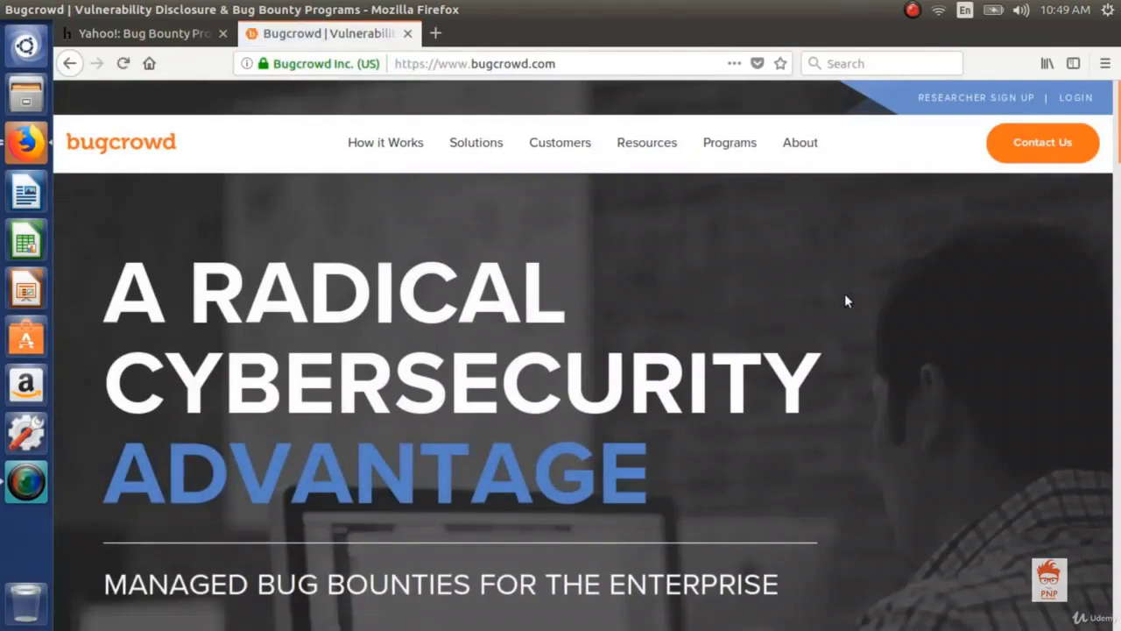
pyautogui.hotkey('ctrl', 't')
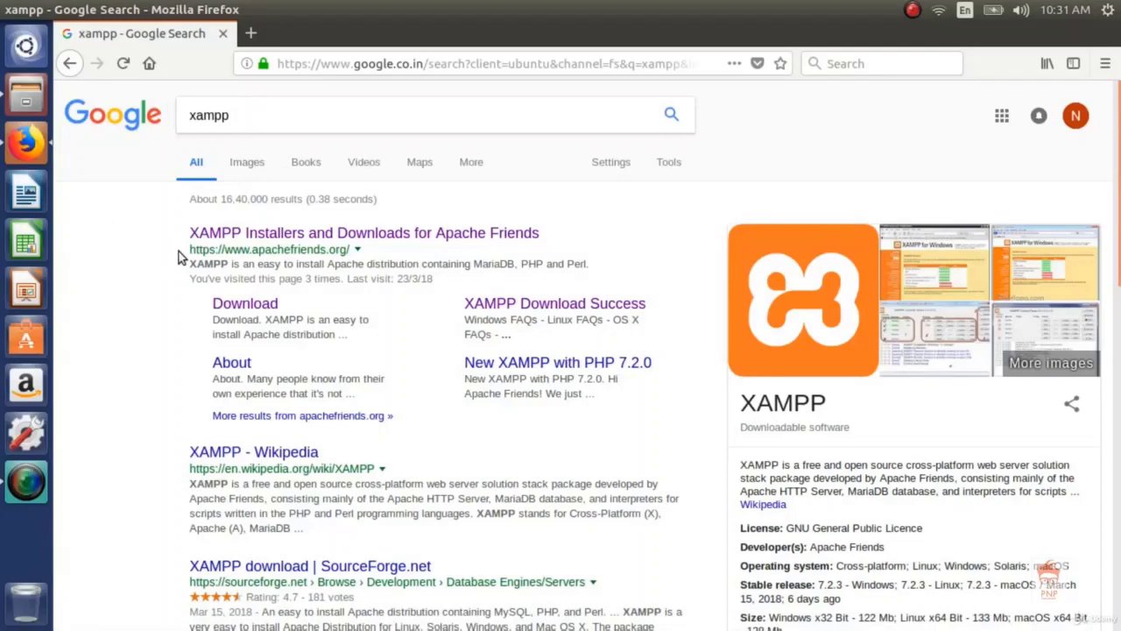
# Step: Open apachefriends.org and download the XAMPP 7.2.3 installer for Linux
pyautogui.click(248, 237)
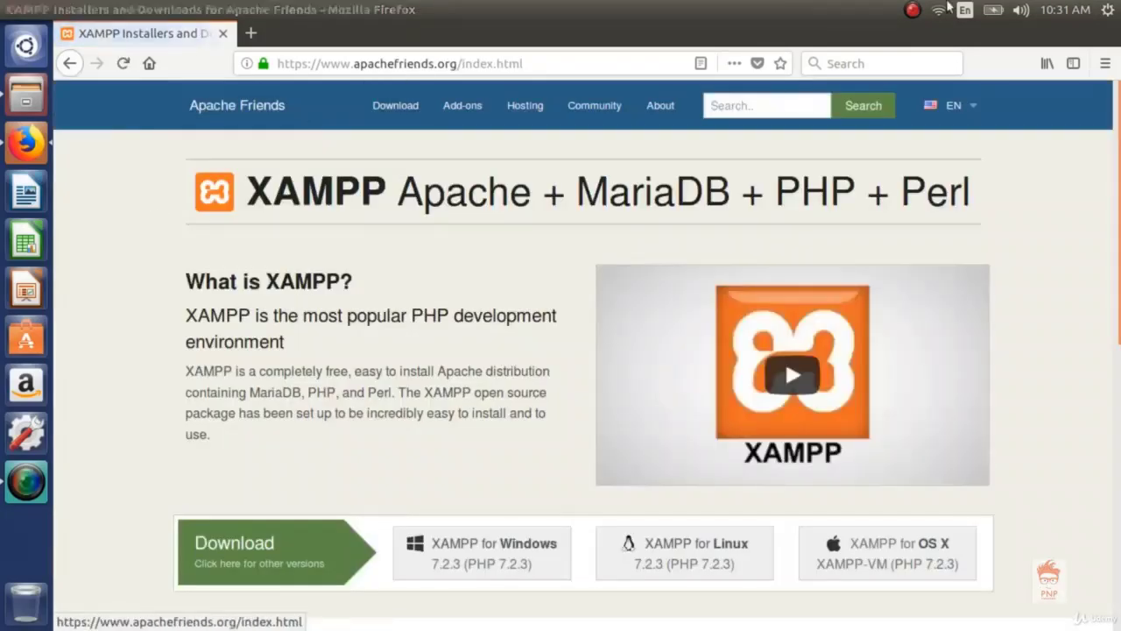
pyautogui.scroll(-3, 289, 453)
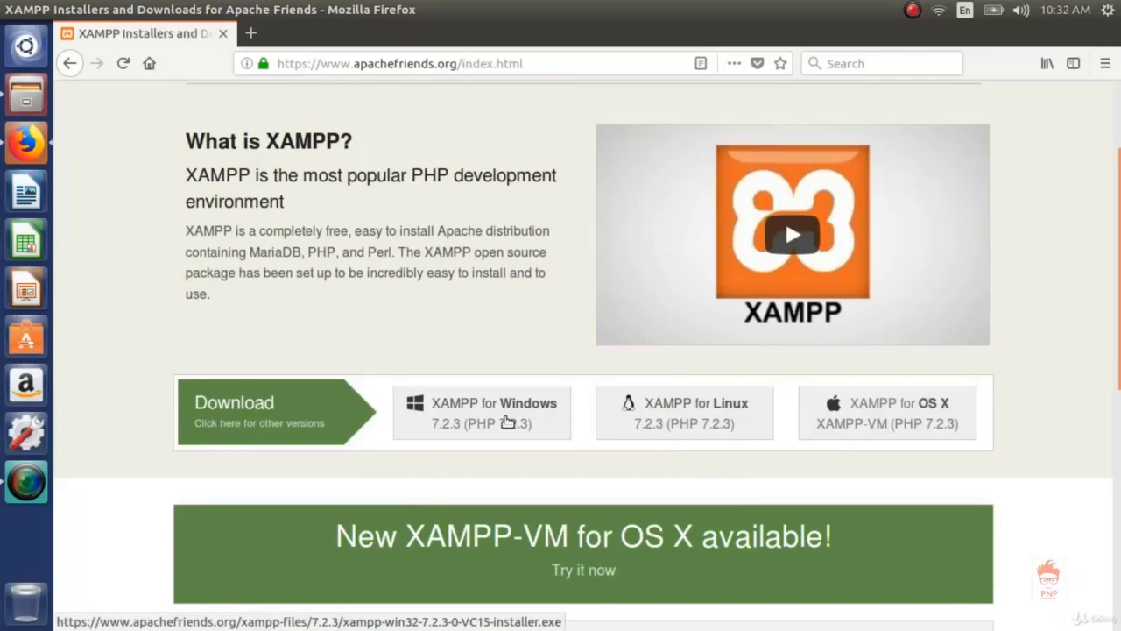
pyautogui.click(668, 424)
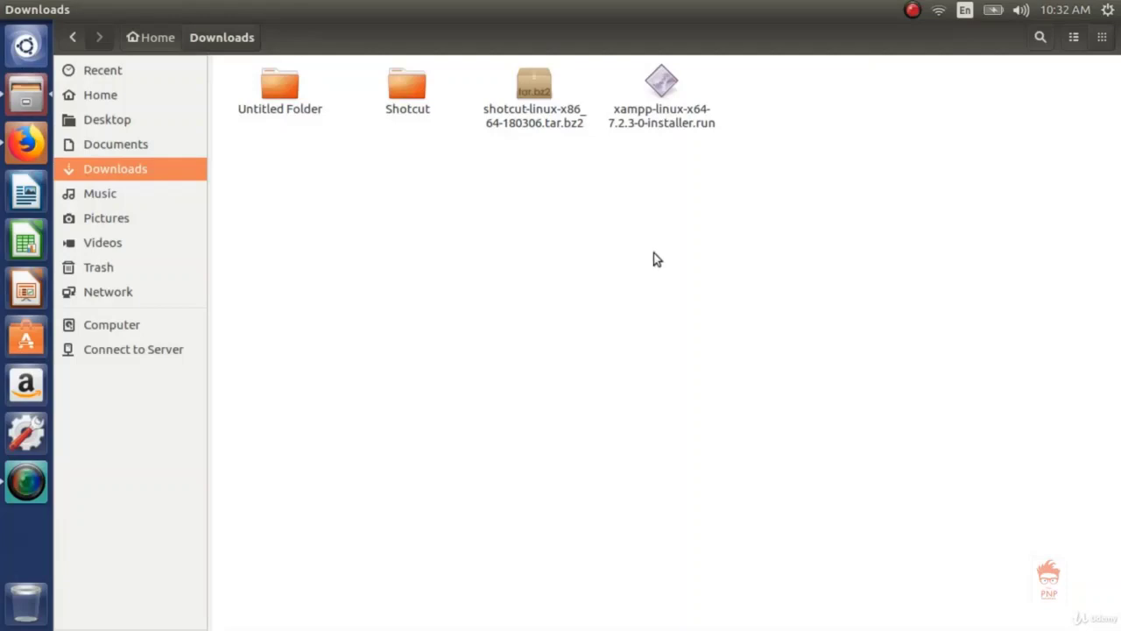
# Step: Open a Terminal in the Downloads folder, centre the window, and type chmod +x
pyautogui.click(663, 117)
pyautogui.rightClick(521, 235)
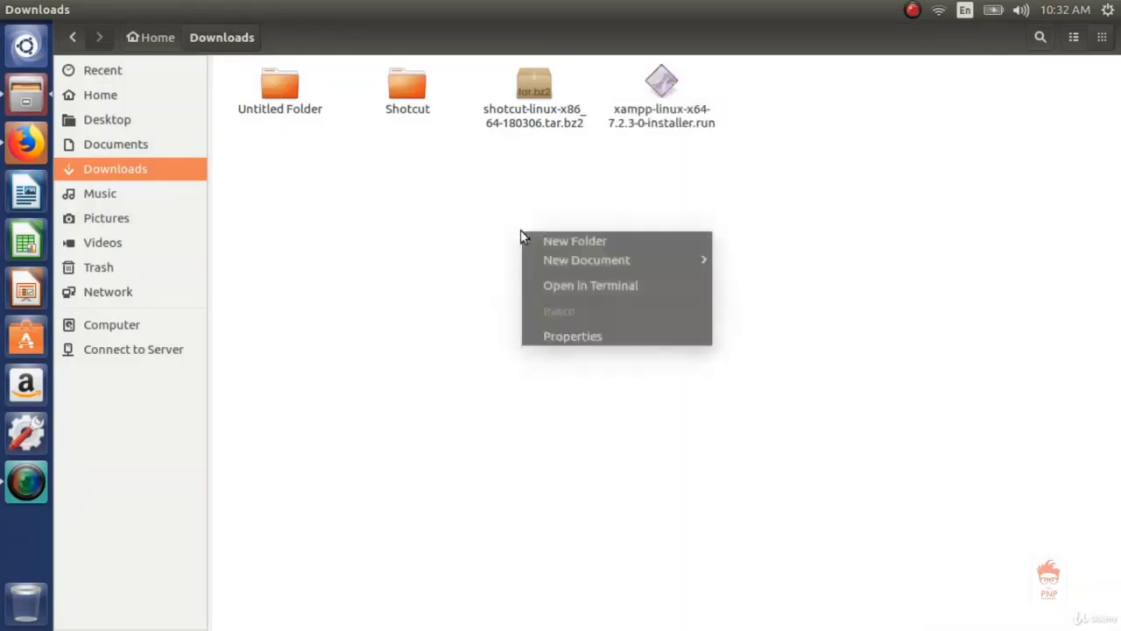
pyautogui.click(548, 286)
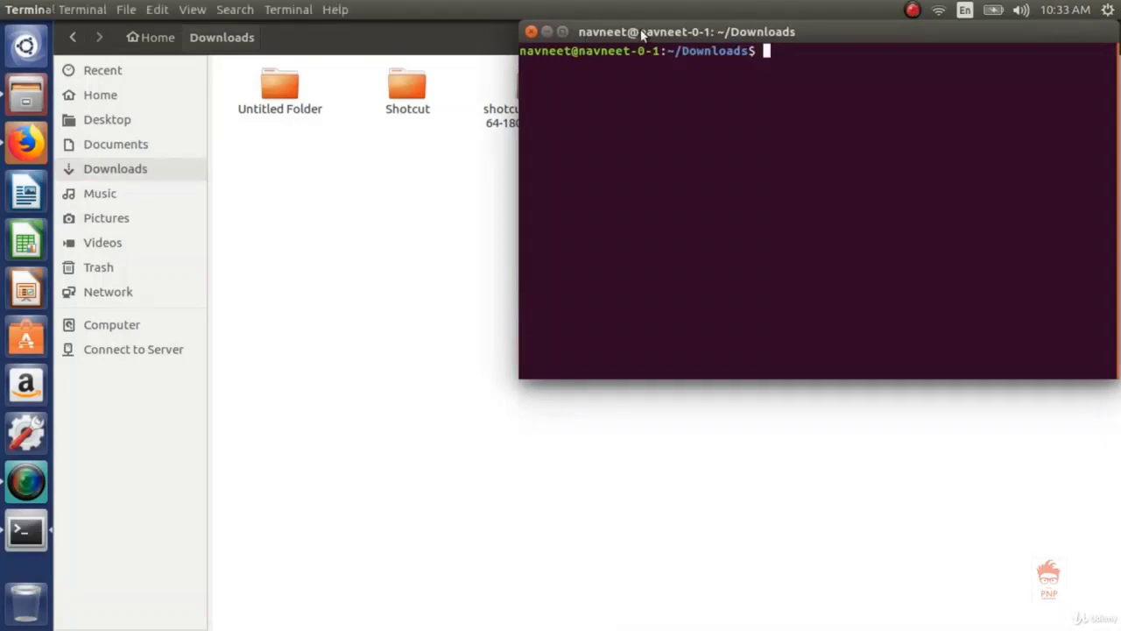
pyautogui.moveTo(638, 29); pyautogui.dragTo(525, 224)
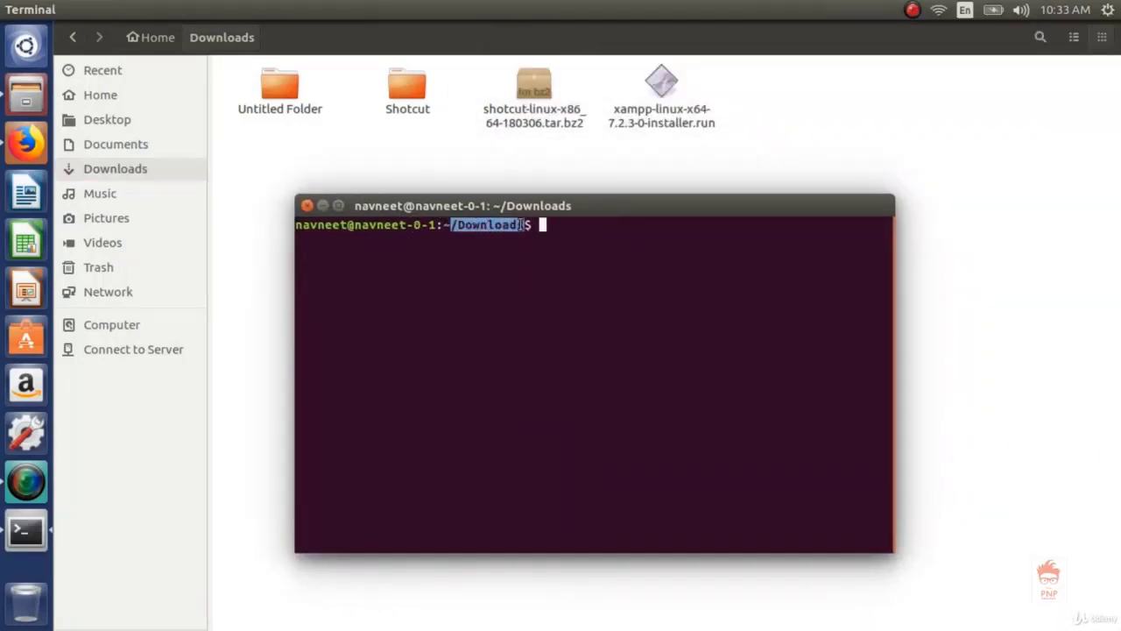
pyautogui.click(578, 224)
pyautogui.write('ch')
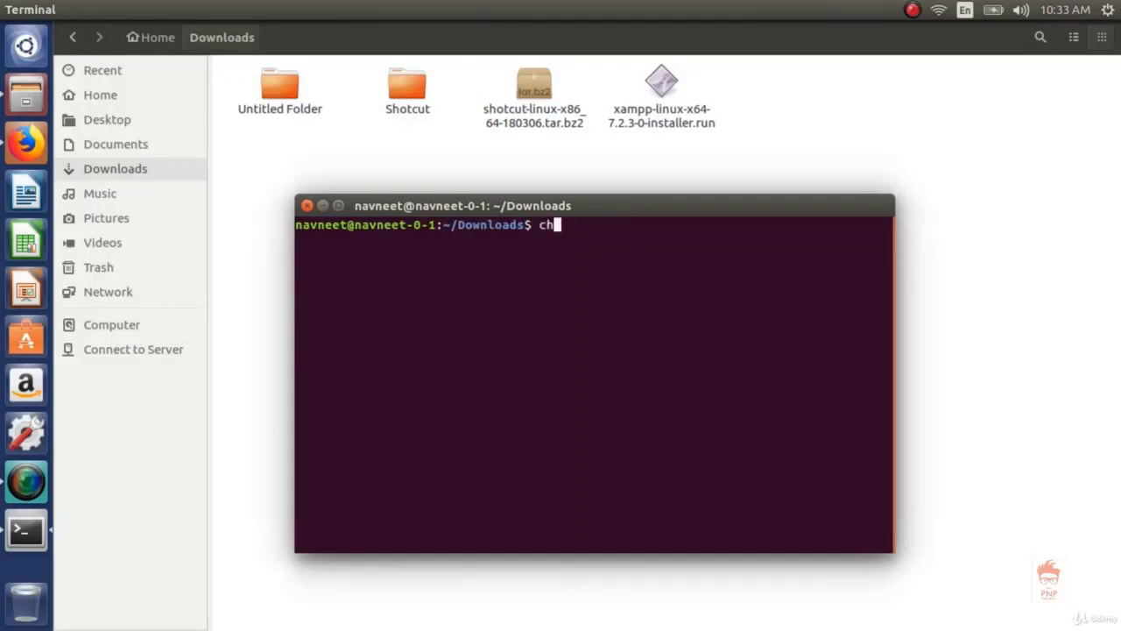
pyautogui.write('mod +x')
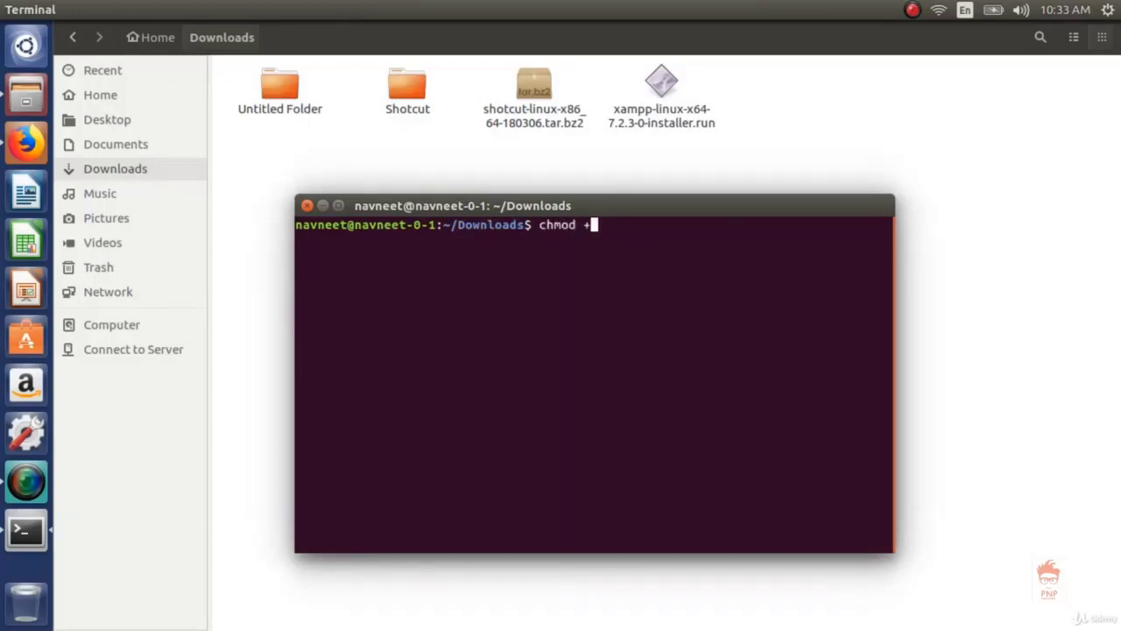
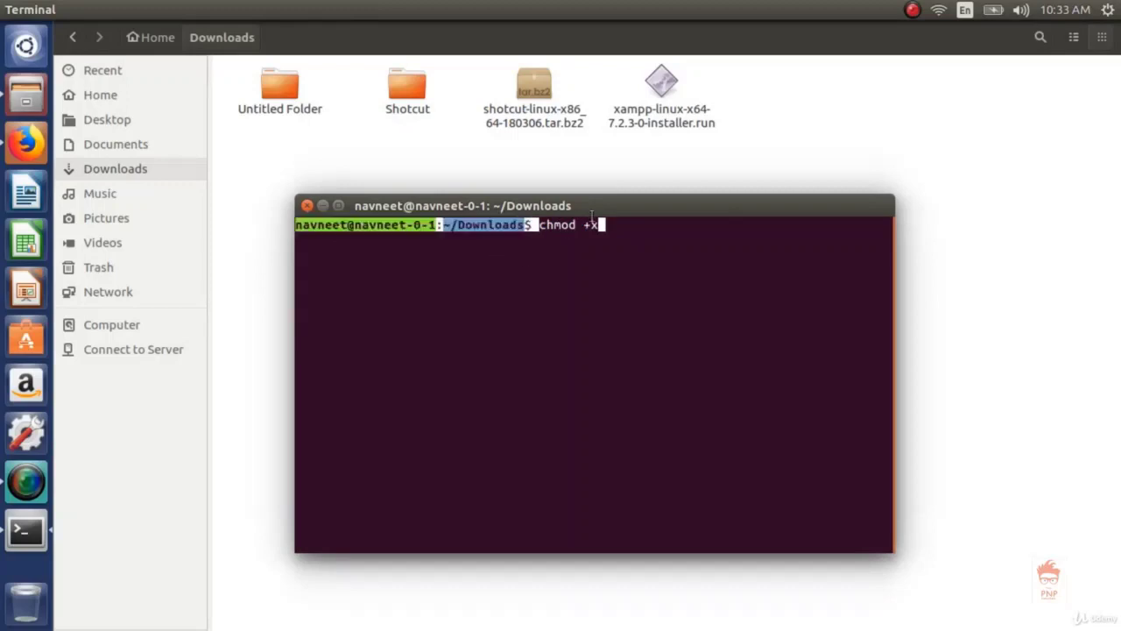
# Step: Make xampp-linux-x64-7.2.3-0-installer.run executable with chmod +x
pyautogui.click(619, 224)
pyautogui.write('xa')
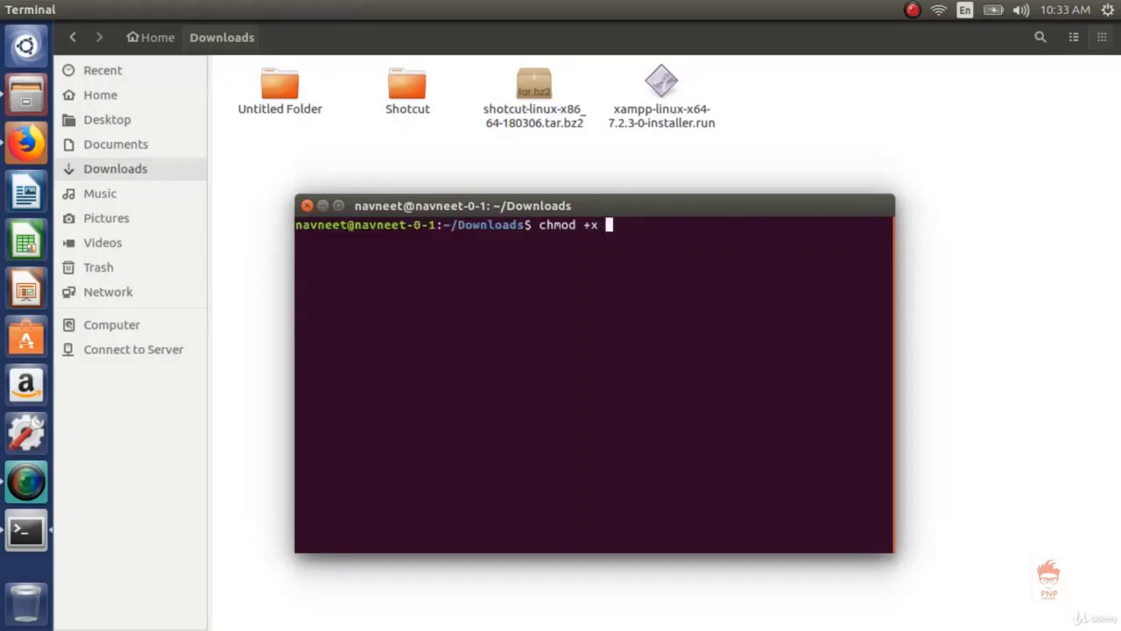
pyautogui.write('mpp')
pyautogui.press('Tab')
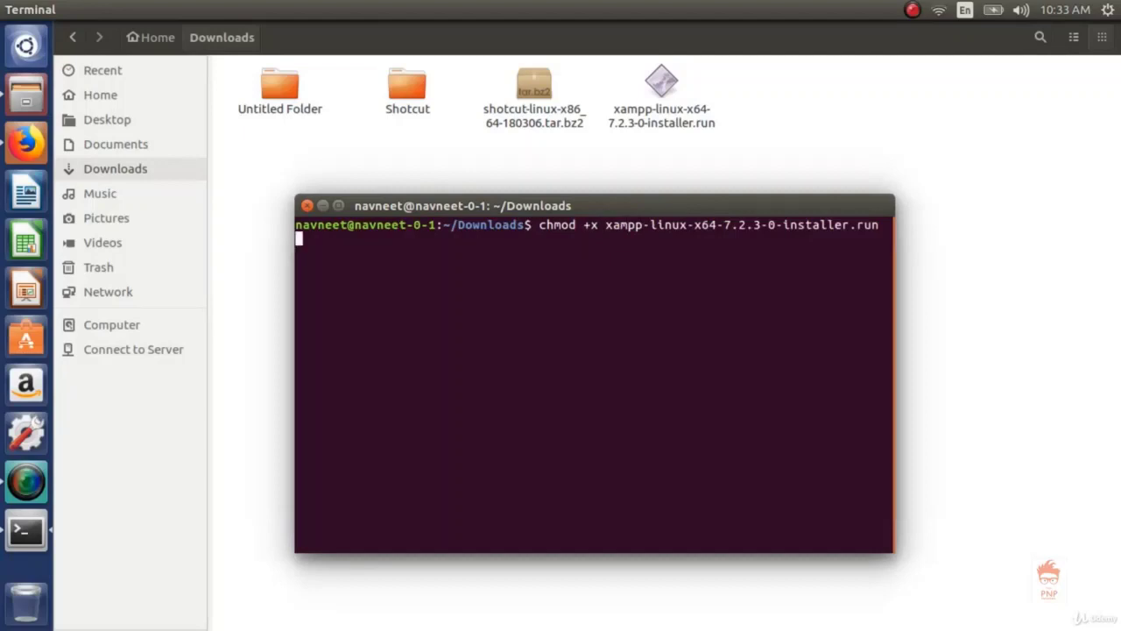
pyautogui.press('Return')
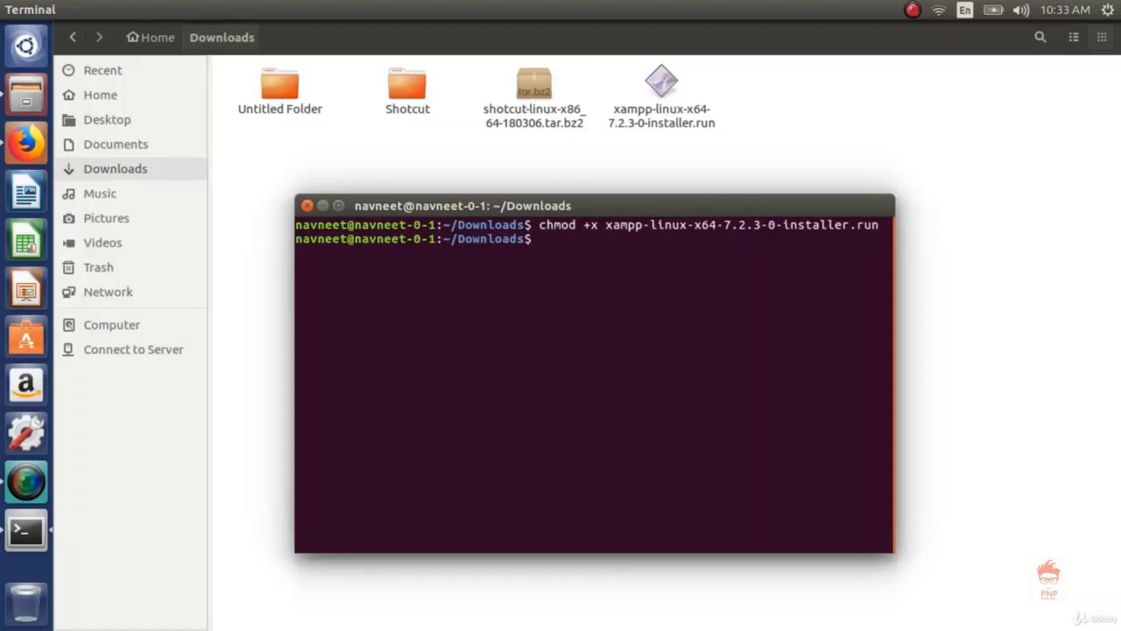
# Step: Run the XAMPP installer with sudo and enter the administrator password
pyautogui.write('sudo ./xa')
pyautogui.press('Tab')
pyautogui.press('Return')
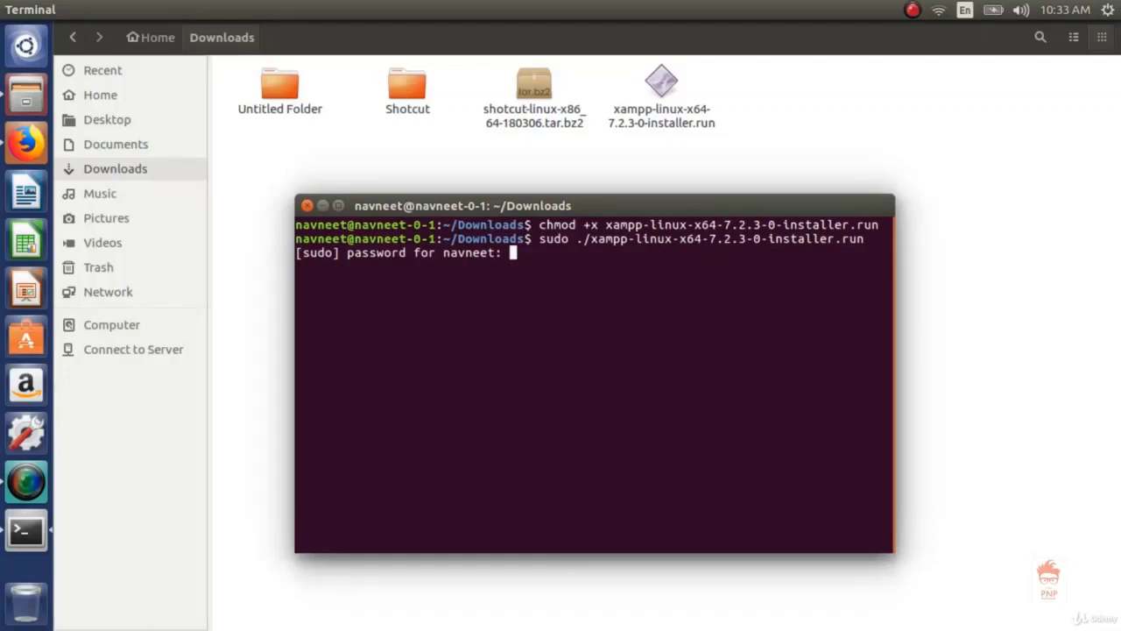
pyautogui.press('Return')
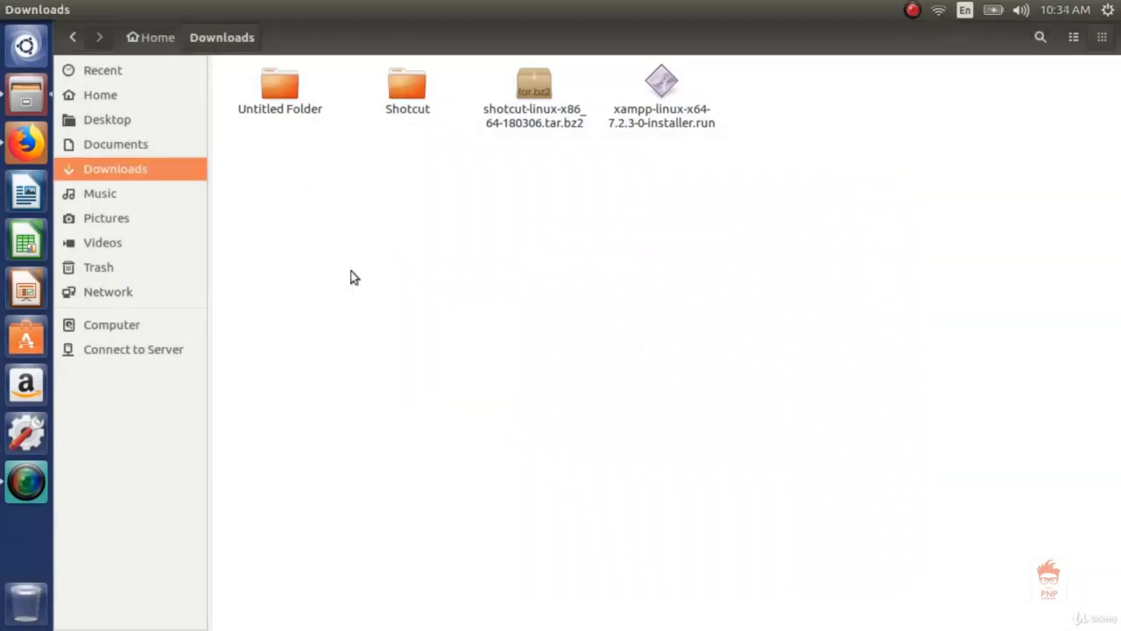
# Step: Browse from Computer into /opt/lampp/htdocs, then go back up to /opt/lampp
pyautogui.click(139, 326)
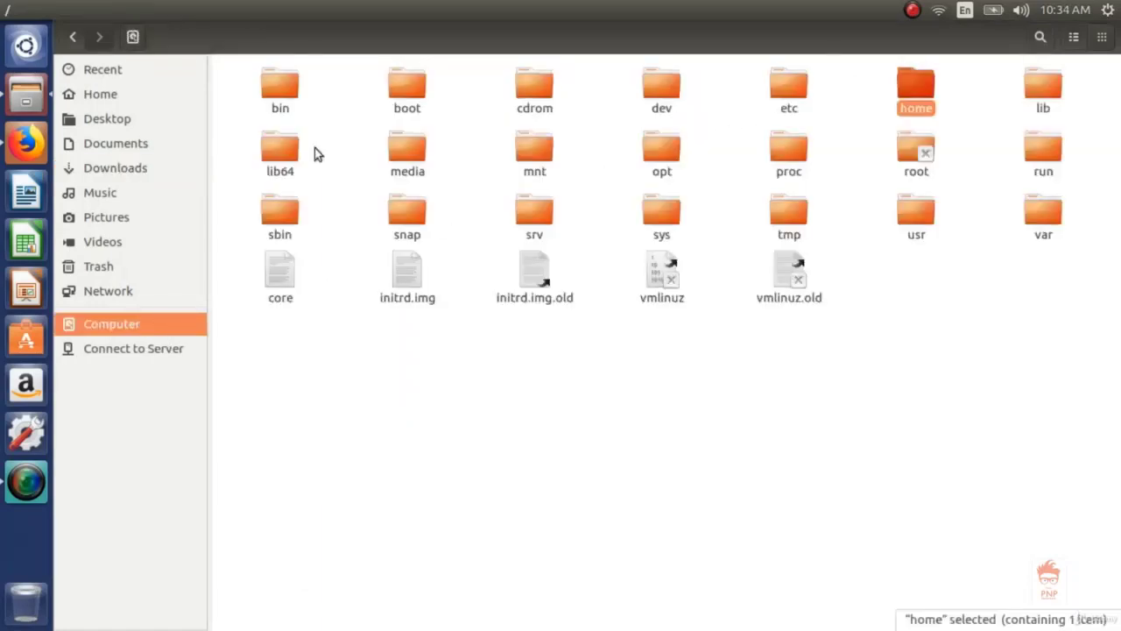
pyautogui.doubleClick(657, 166)
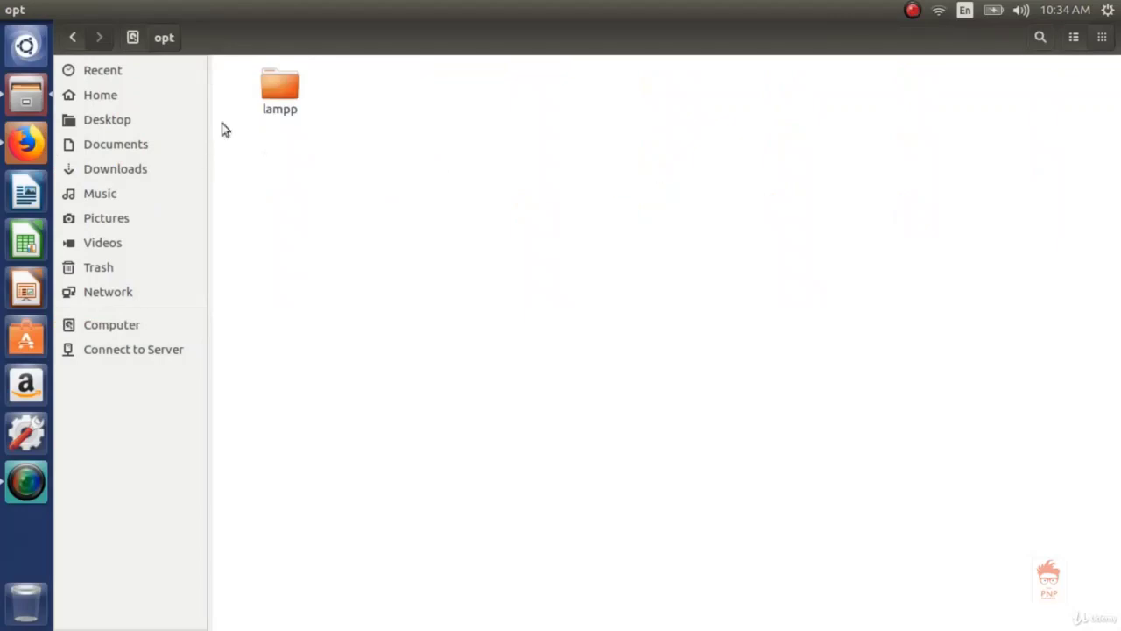
pyautogui.doubleClick(273, 103)
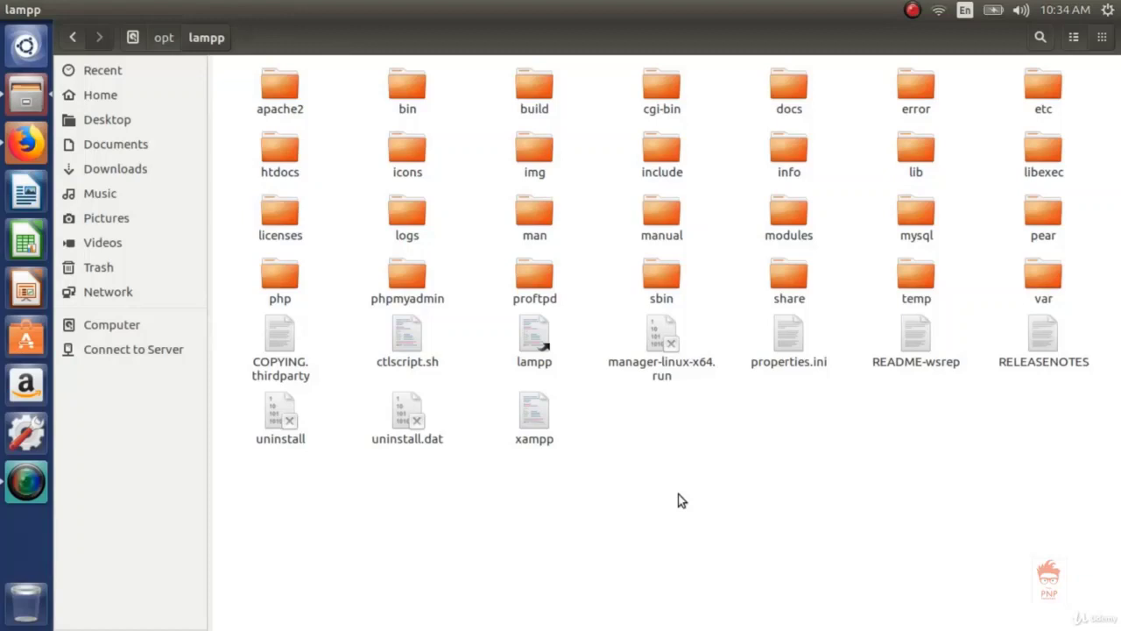
pyautogui.click(280, 168)
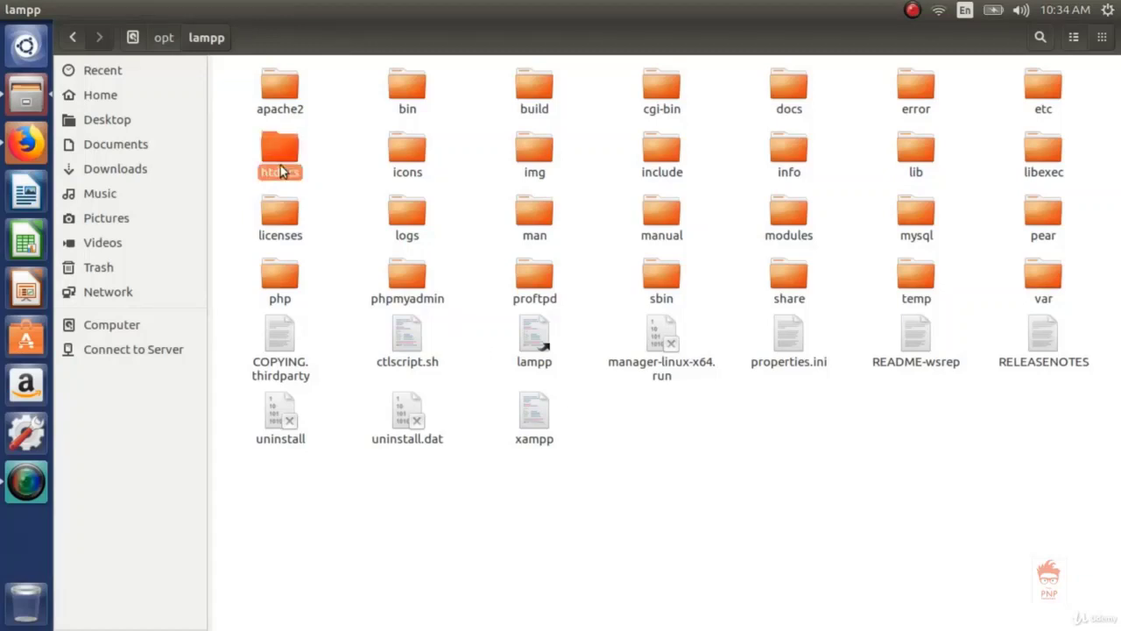
pyautogui.doubleClick(281, 165)
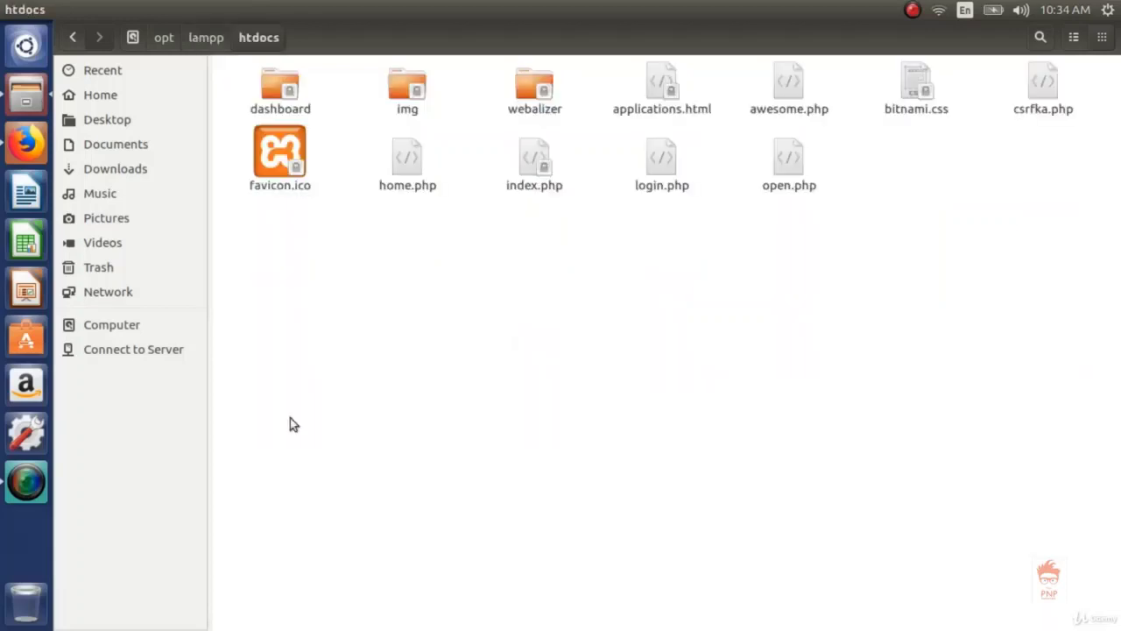
pyautogui.hotkey('alt', 'Up')
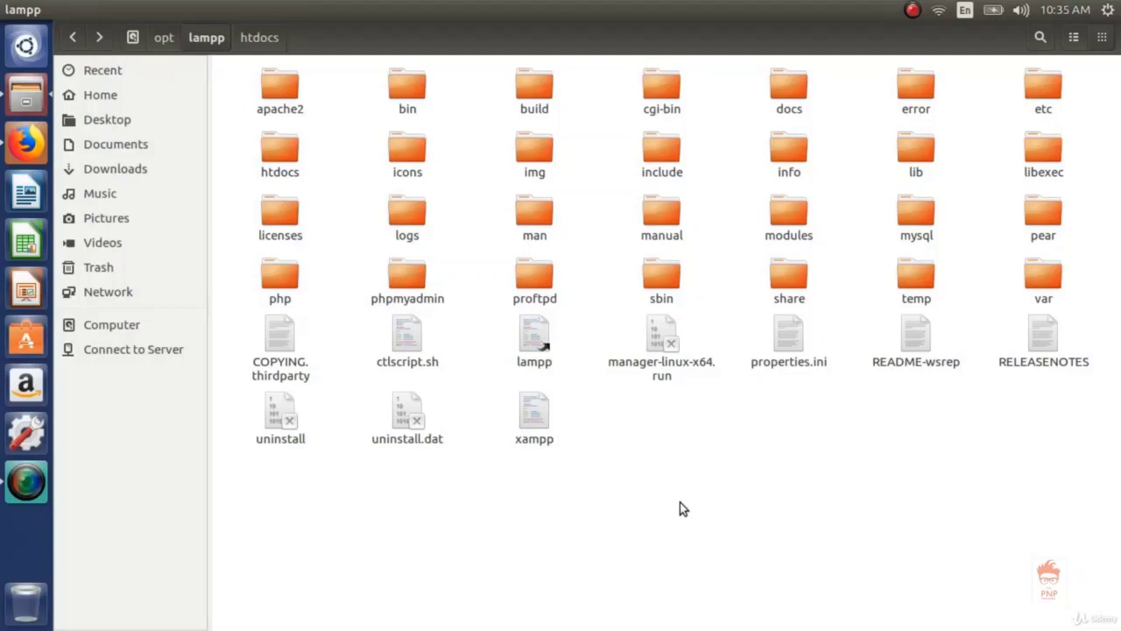
# Step: Open a terminal in /opt/lampp and run sudo ./manager-linux-x64.run with the admin password
pyautogui.rightClick(669, 508)
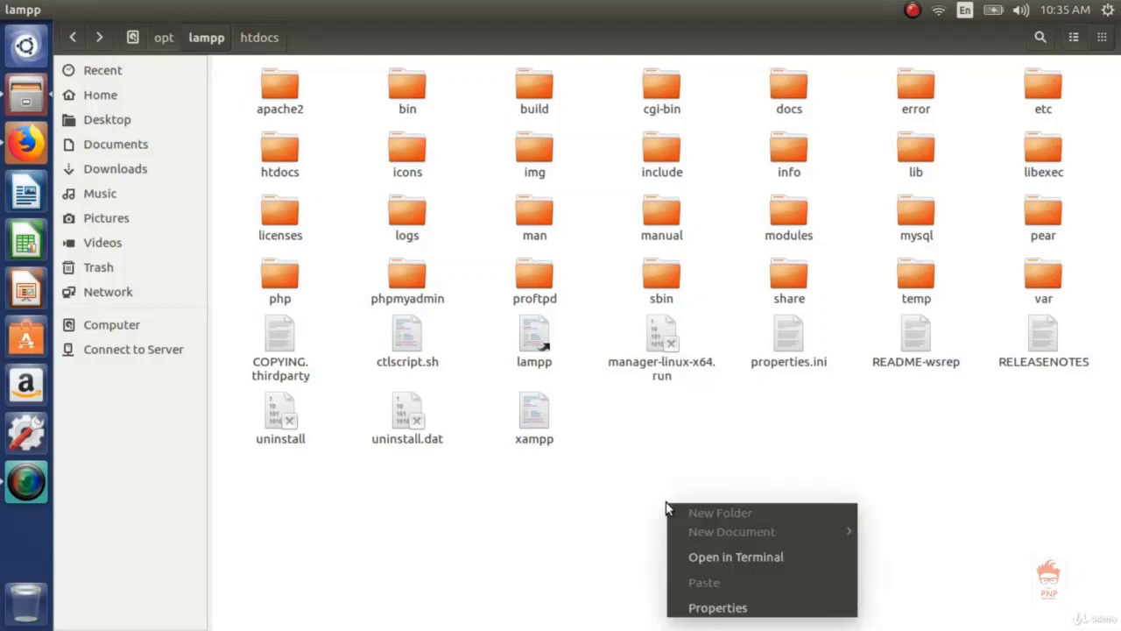
pyautogui.click(695, 552)
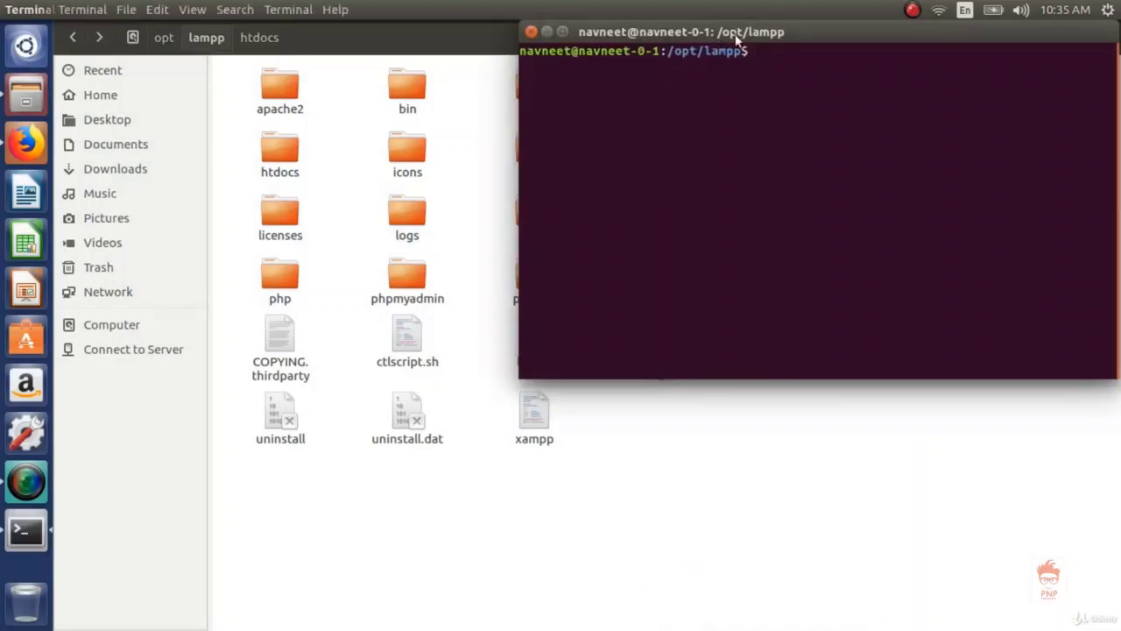
pyautogui.moveTo(737, 32); pyautogui.dragTo(539, 418)
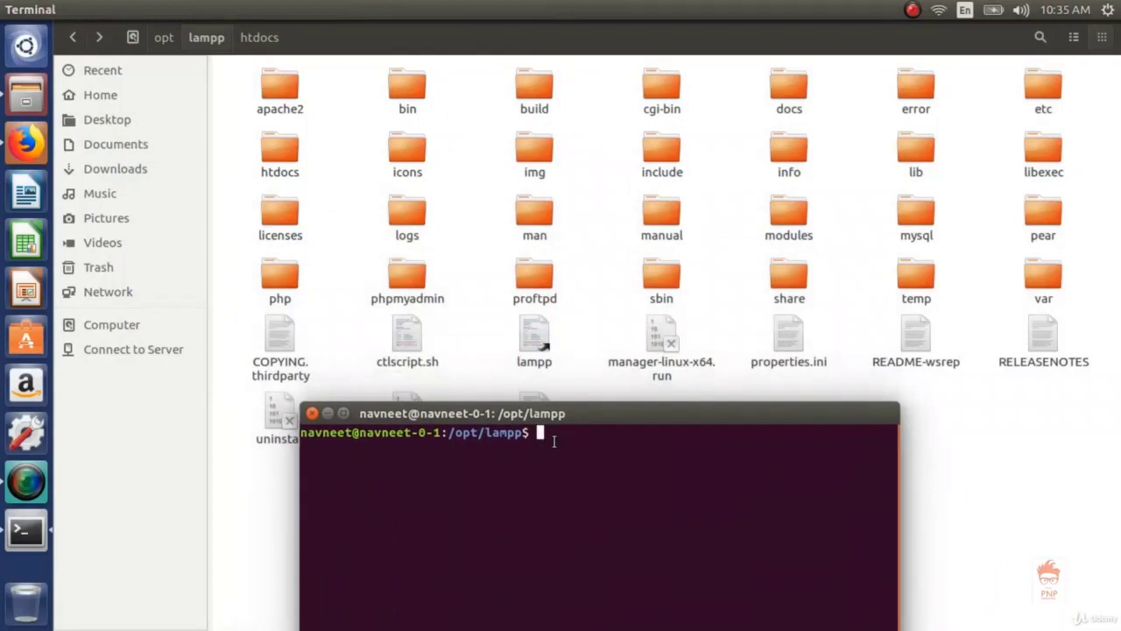
pyautogui.write('sudo ./manager-')
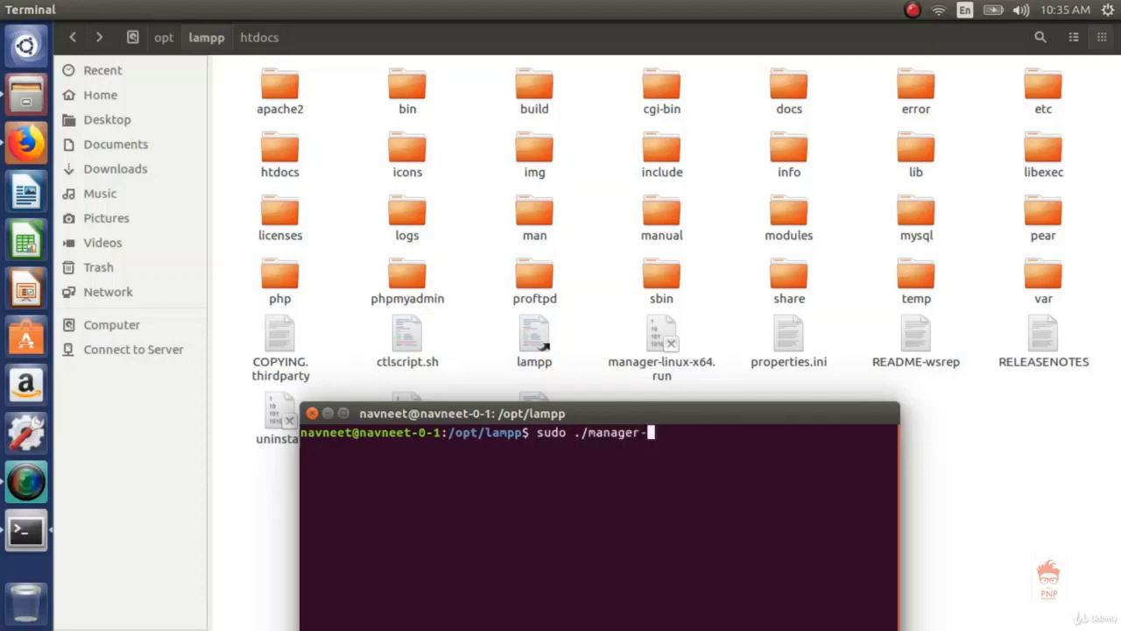
pyautogui.write('linux-x64')
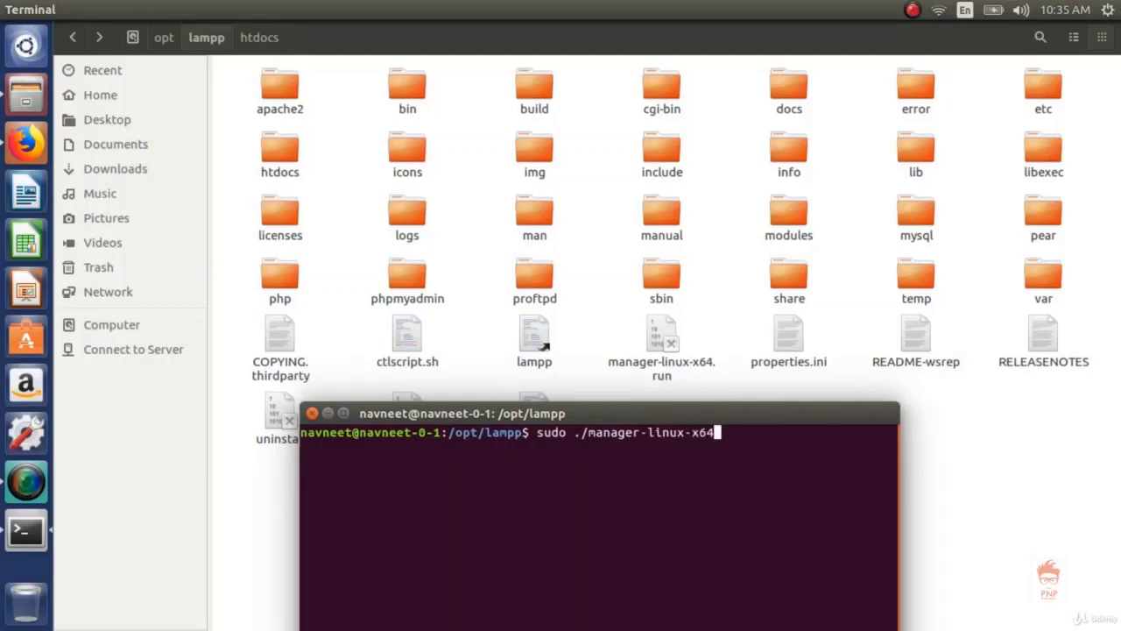
pyautogui.write('.run')
pyautogui.press('Return')
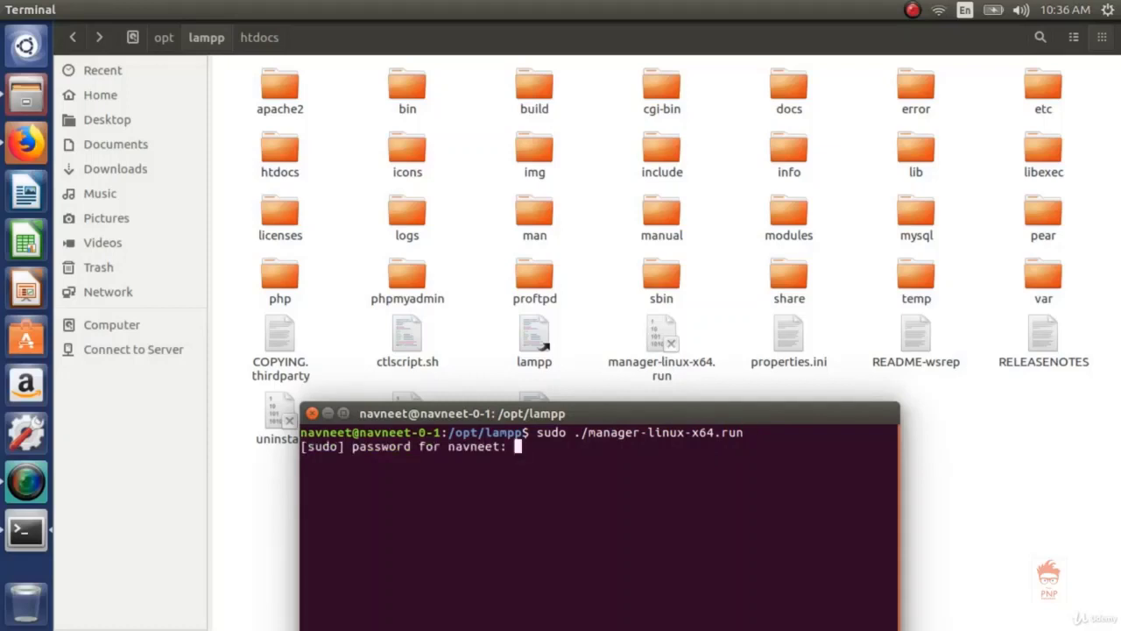
pyautogui.press('Return')
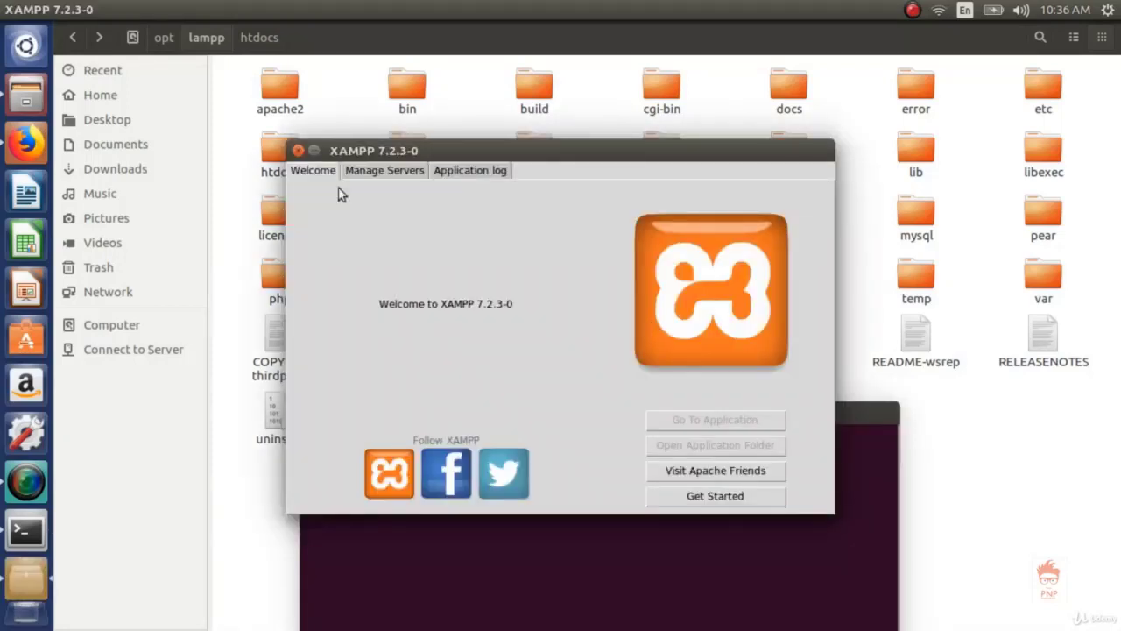
# Step: Start Apache Web Server and MySQL Database from the Manage Servers list
pyautogui.click(396, 171)
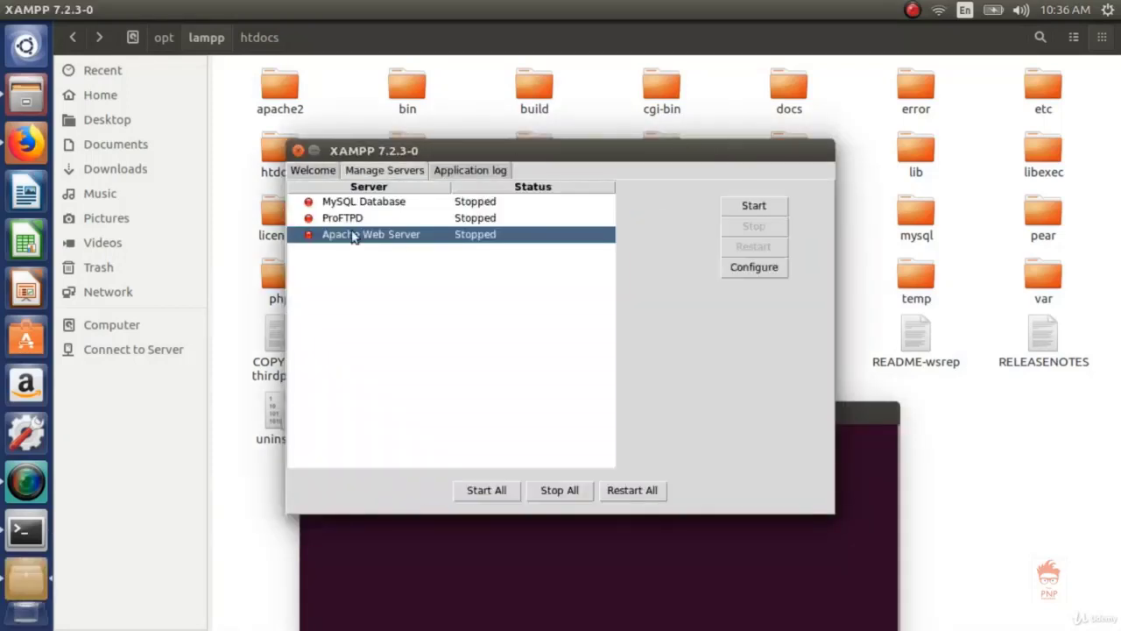
pyautogui.click(750, 207)
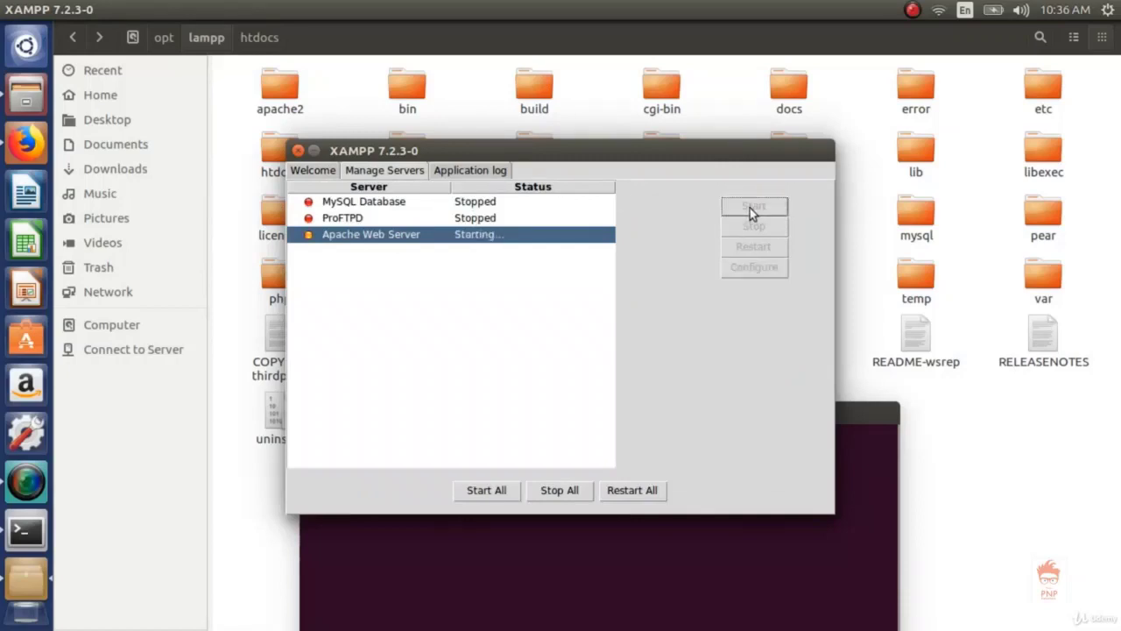
pyautogui.click(432, 203)
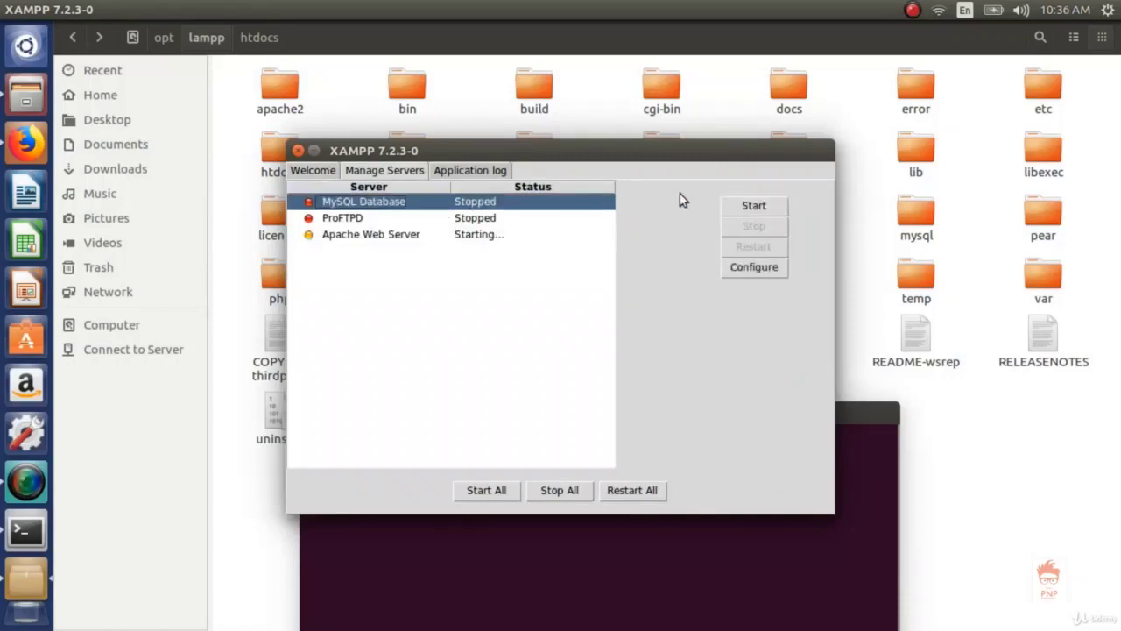
pyautogui.click(752, 209)
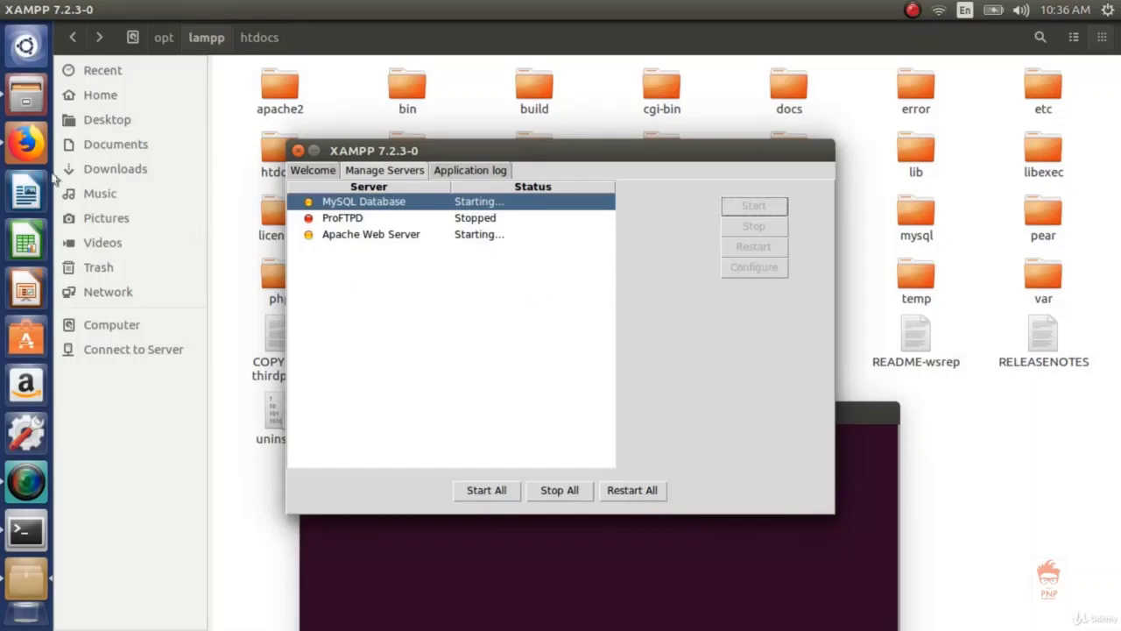
pyautogui.click(27, 142)
# Step: Load 127.0.0.1/ in a new Firefox tab to show the XAMPP dashboard
pyautogui.click(436, 34)
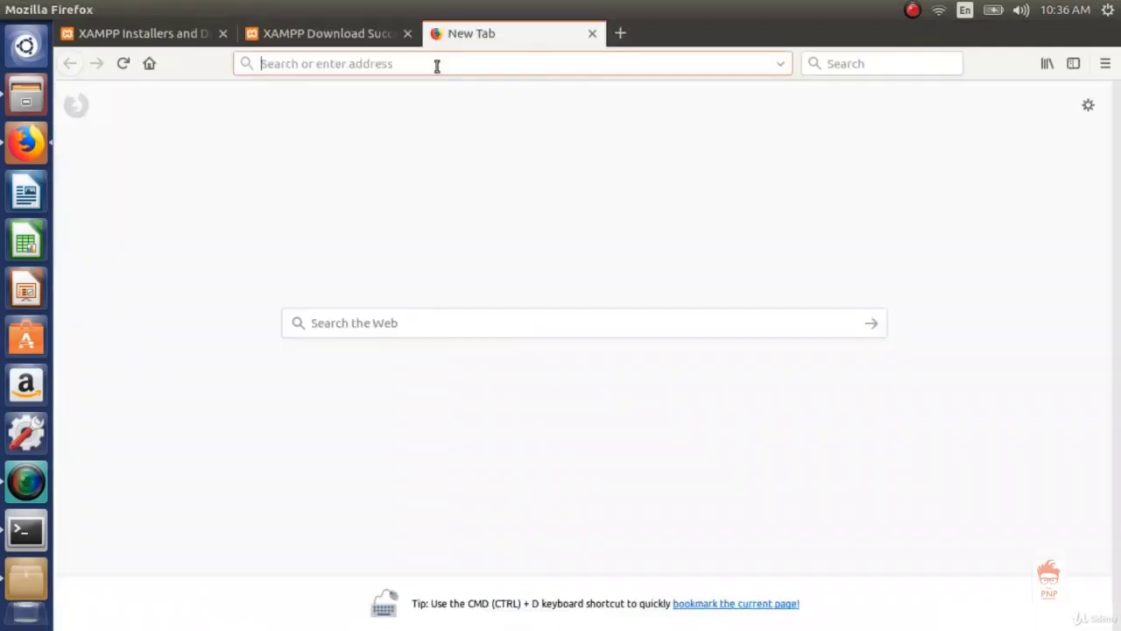
pyautogui.write('127.0.')
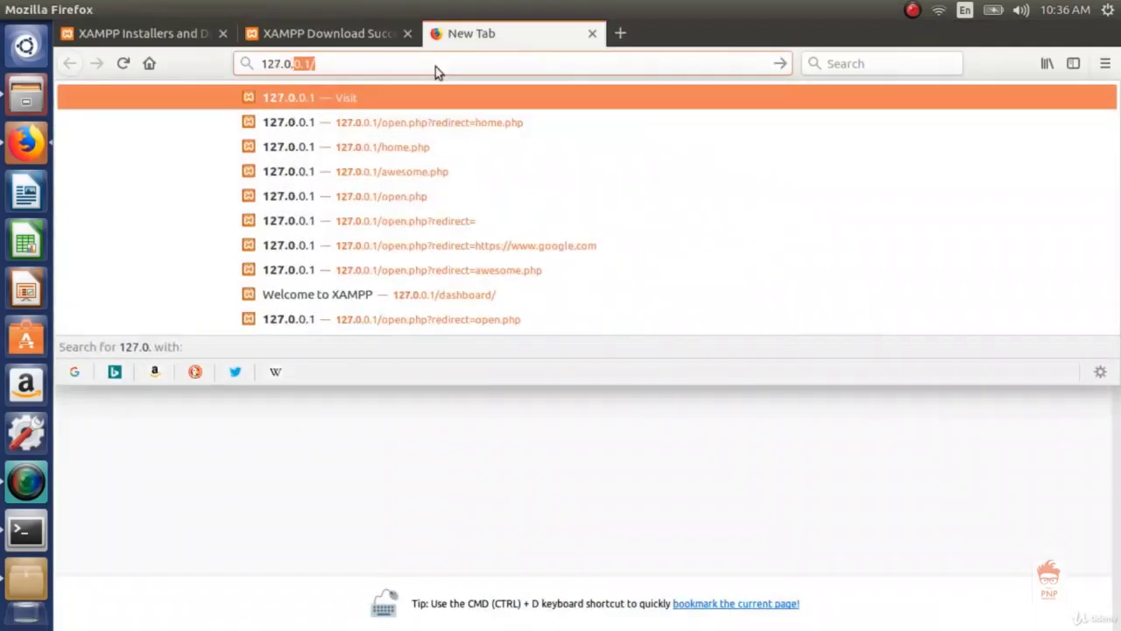
pyautogui.write('01')
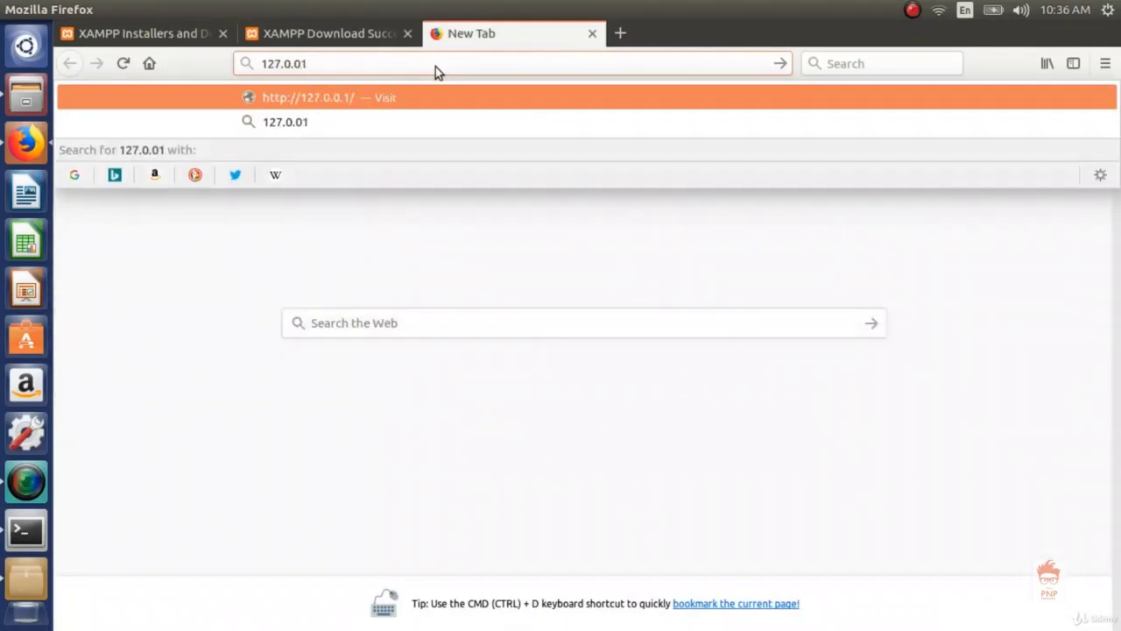
pyautogui.press('BackSpace')
pyautogui.write('.1/')
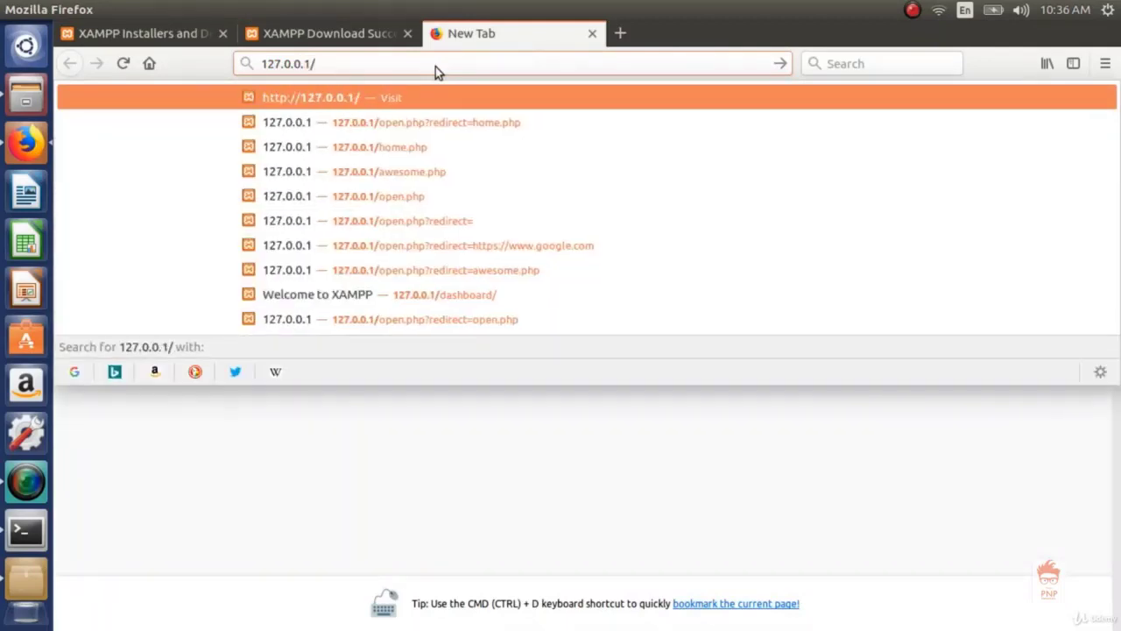
pyautogui.press('Return')
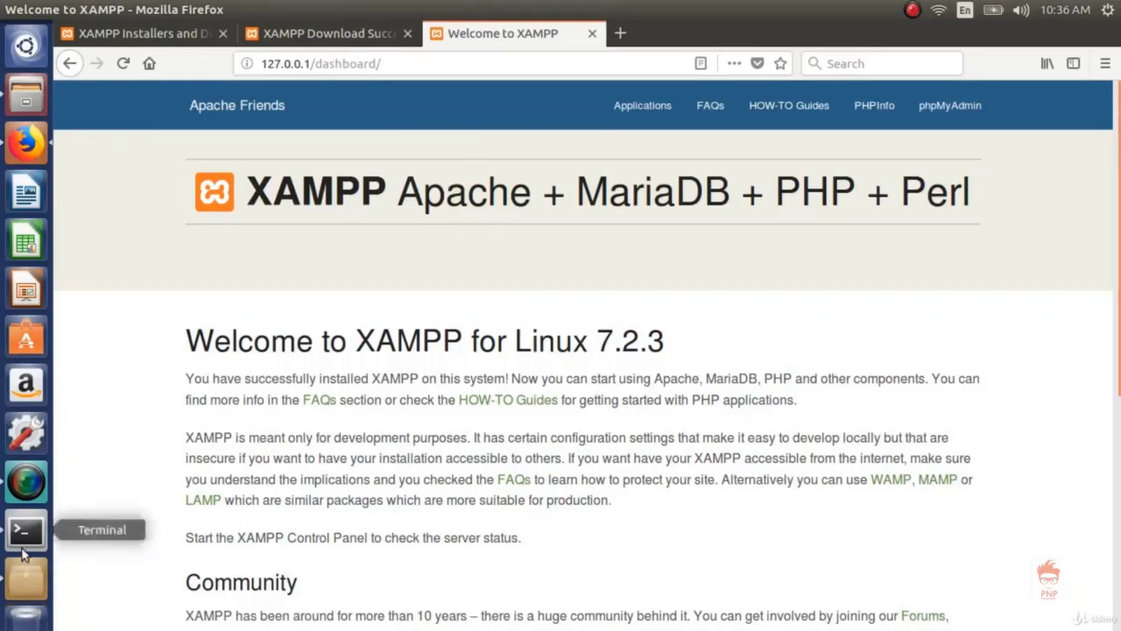
# Step: Check in the XAMPP panel that Apache and MySQL are running
pyautogui.click(23, 592)
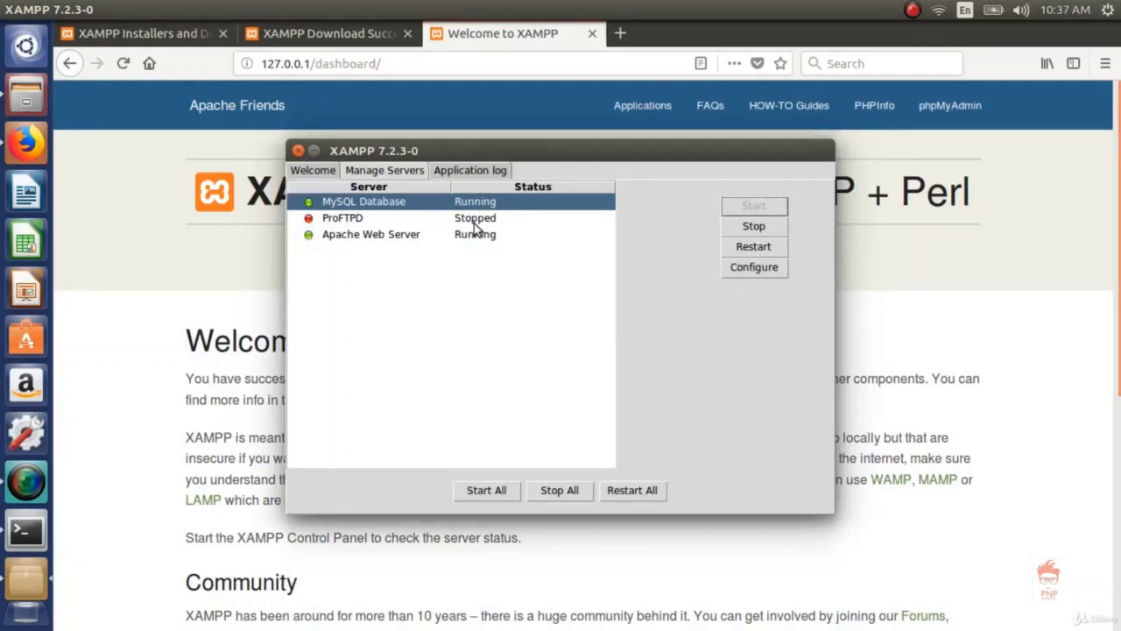
pyautogui.click(396, 235)
pyautogui.click(374, 203)
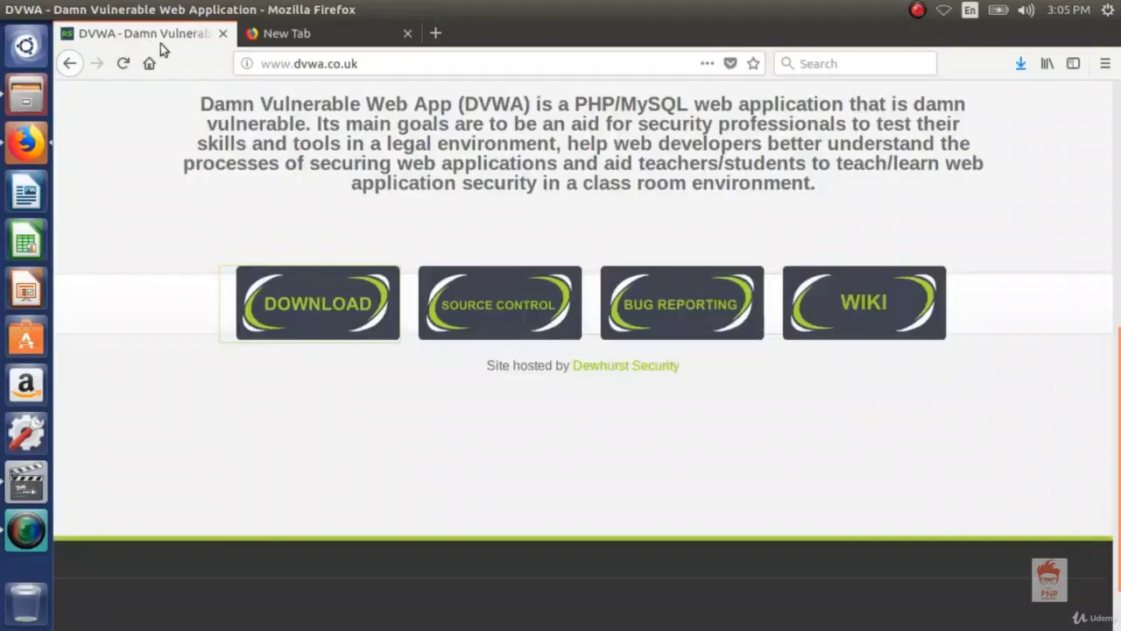
# Step: Scroll the dvwa.co.uk page and start the DVWA download
pyautogui.scroll(8, 638, 219)
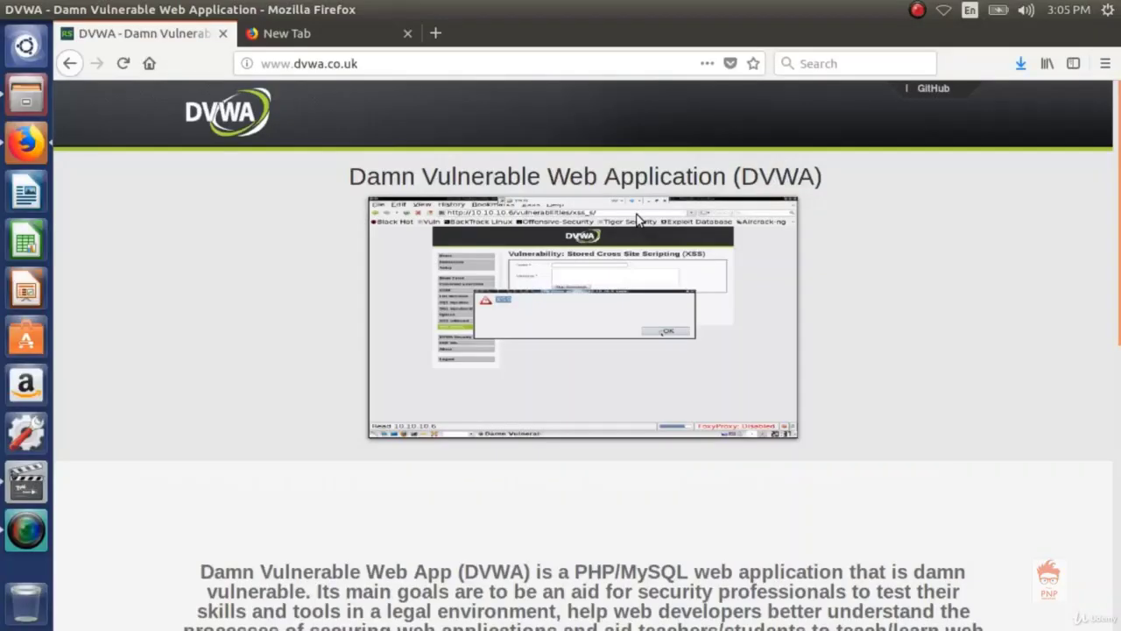
pyautogui.moveTo(291, 63); pyautogui.dragTo(392, 67)
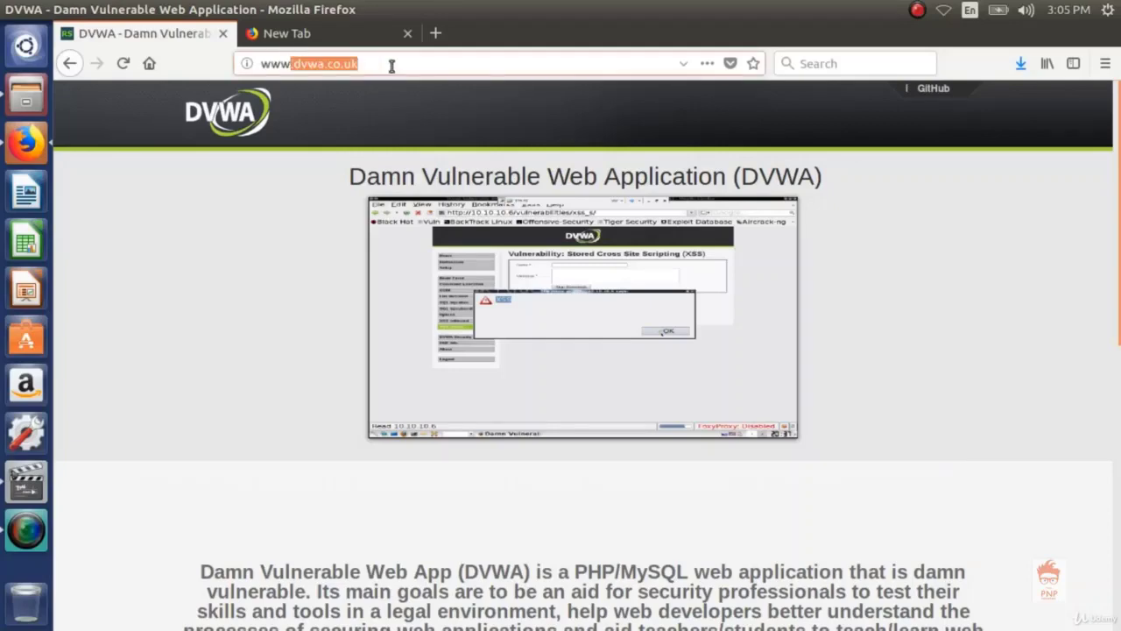
pyautogui.scroll(-10, 298, 351)
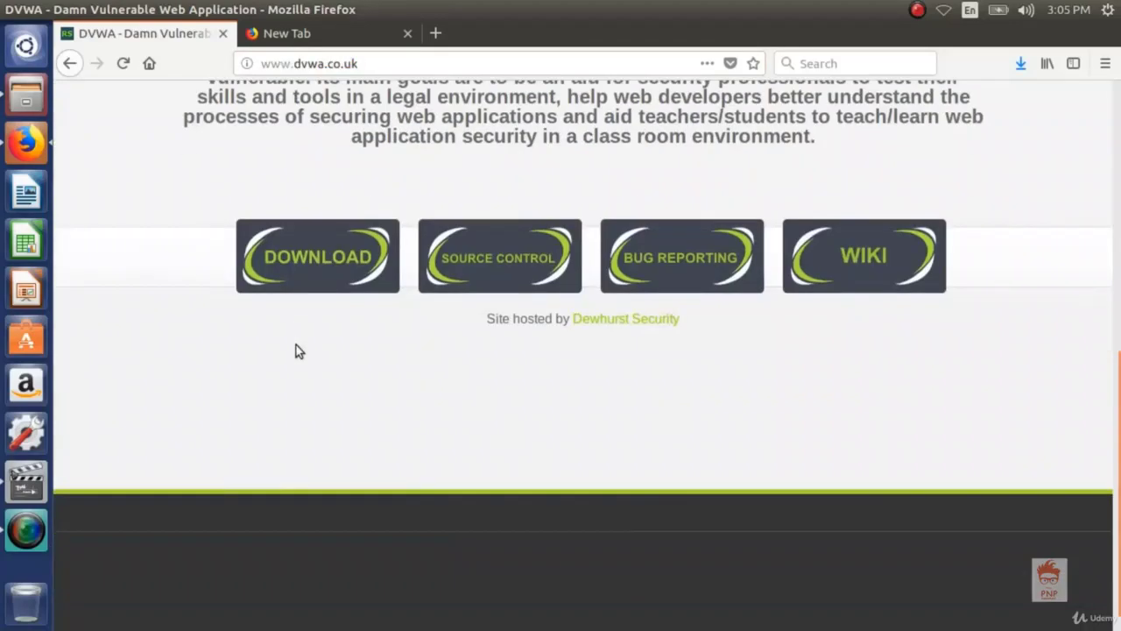
pyautogui.click(326, 273)
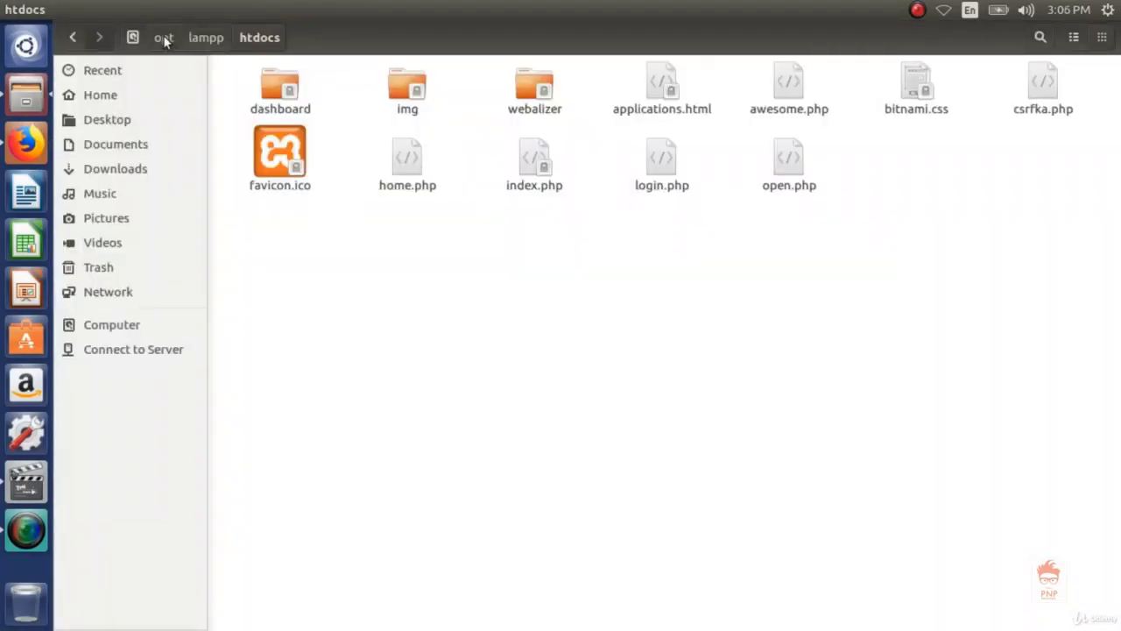
# Step: Go to /opt/lampp in Files and open a terminal there
pyautogui.click(163, 38)
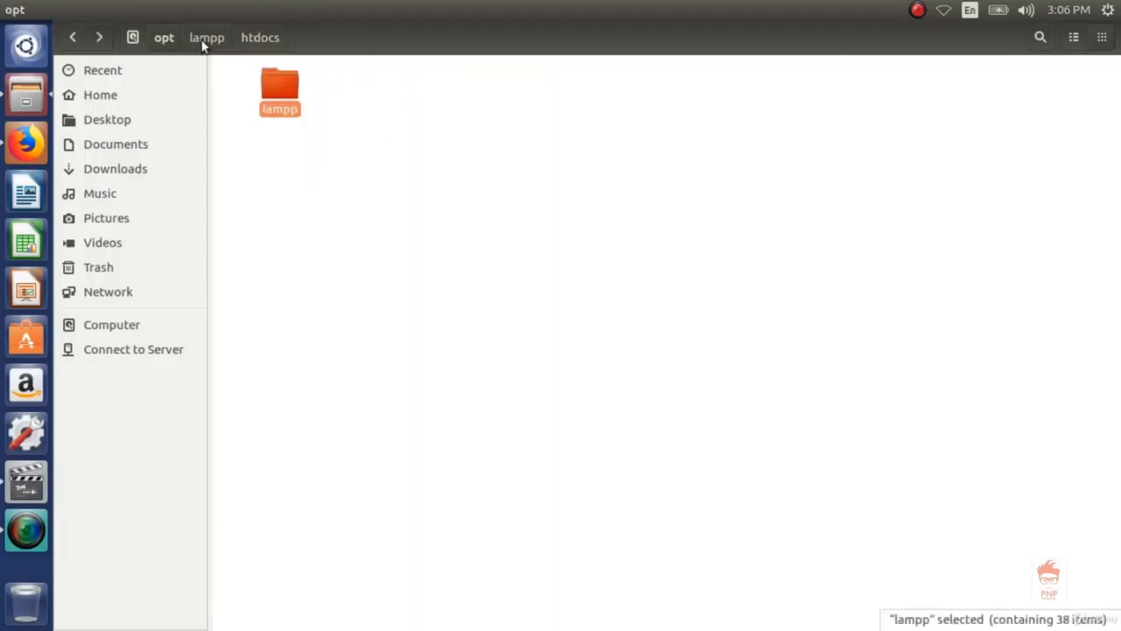
pyautogui.click(205, 38)
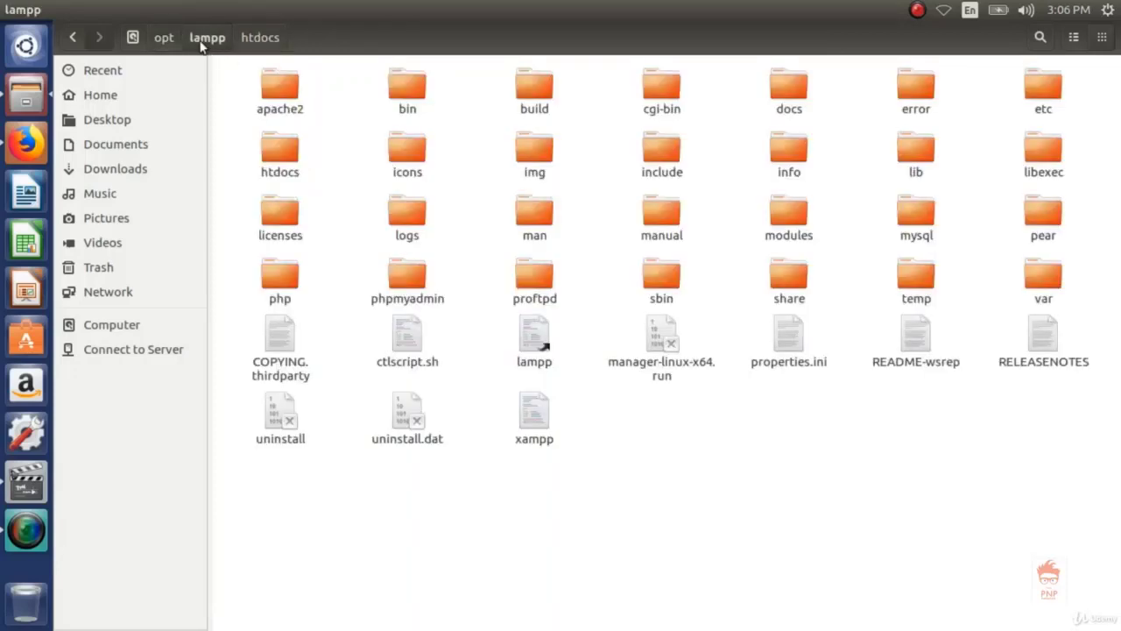
pyautogui.rightClick(679, 435)
pyautogui.click(713, 482)
pyautogui.moveTo(637, 33); pyautogui.dragTo(408, 214)
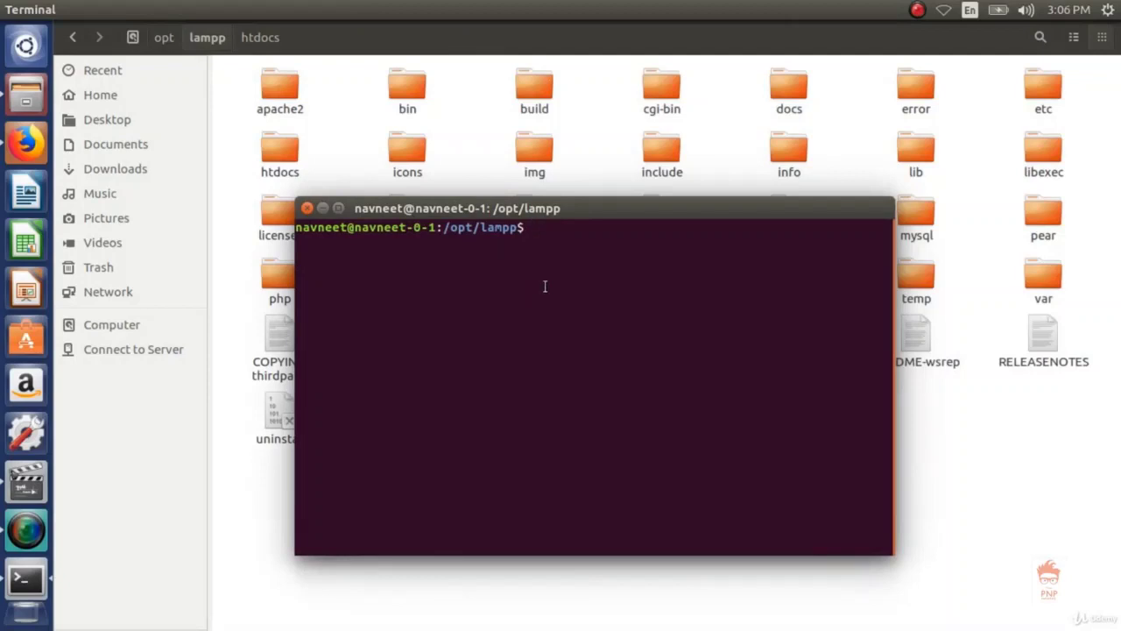
# Step: Run chmod 777 htdocs/, then rerun it with sudo and the admin password
pyautogui.write('chmod 777 htdocs')
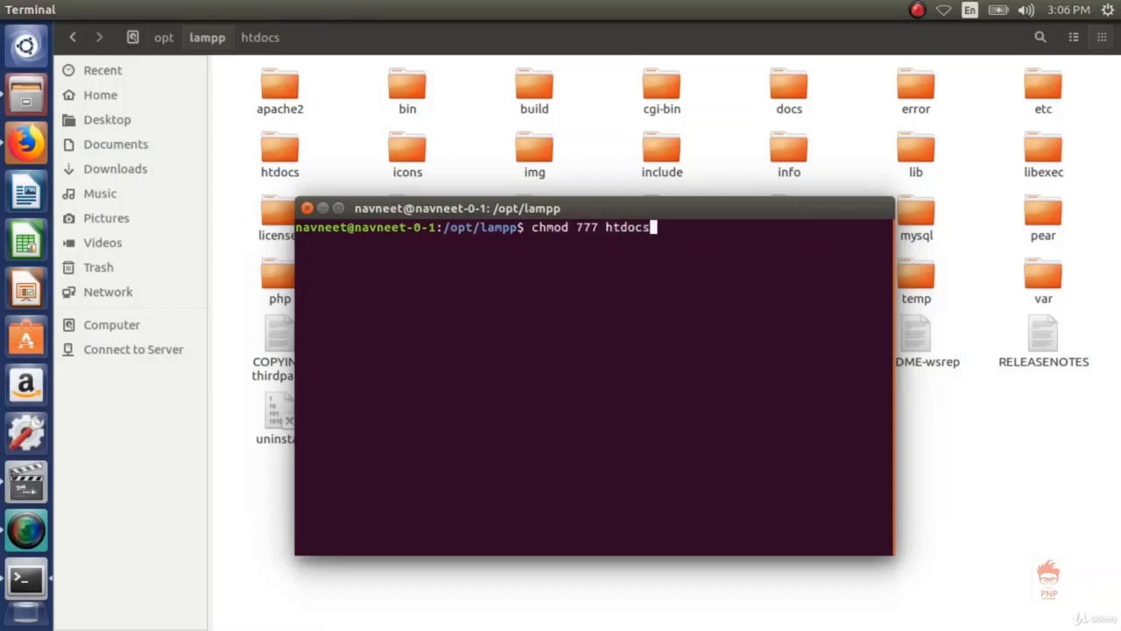
pyautogui.write('/')
pyautogui.press('Return')
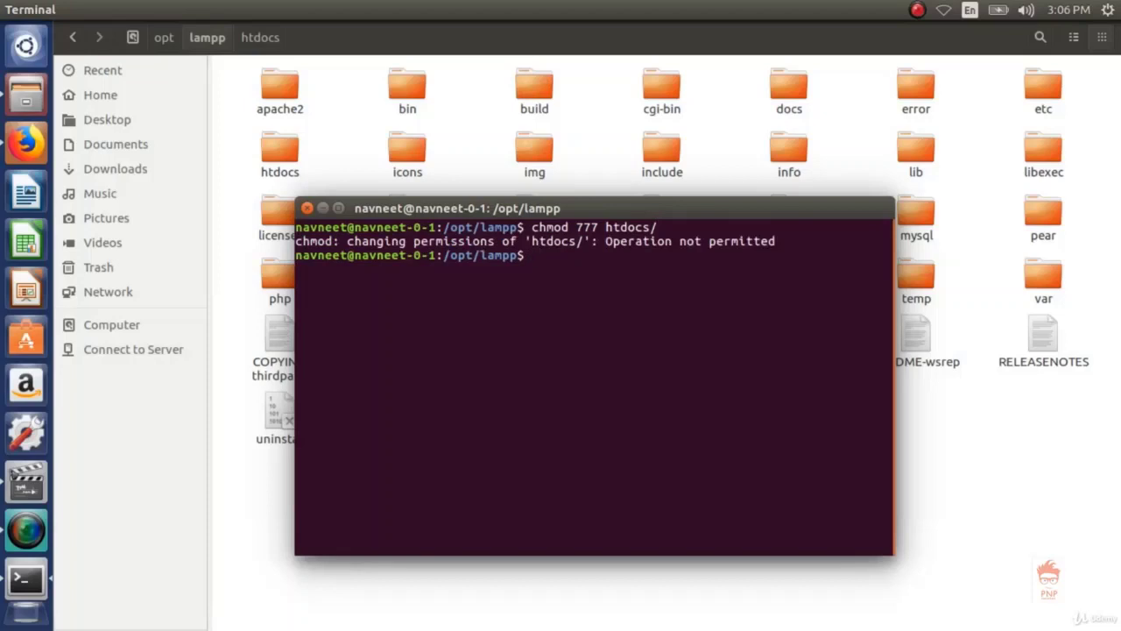
pyautogui.press('Up')
pyautogui.press('Left')
pyautogui.press('Left')
pyautogui.press('Left')
pyautogui.press('Left')
pyautogui.press('Left')
pyautogui.press('Left')
pyautogui.press('Left')
pyautogui.press('Left')
pyautogui.press('Left')
pyautogui.press('Left')
pyautogui.press('Left')
pyautogui.press('Left')
pyautogui.press('Left')
pyautogui.press('Left')
pyautogui.press('Left')
pyautogui.press('Left')
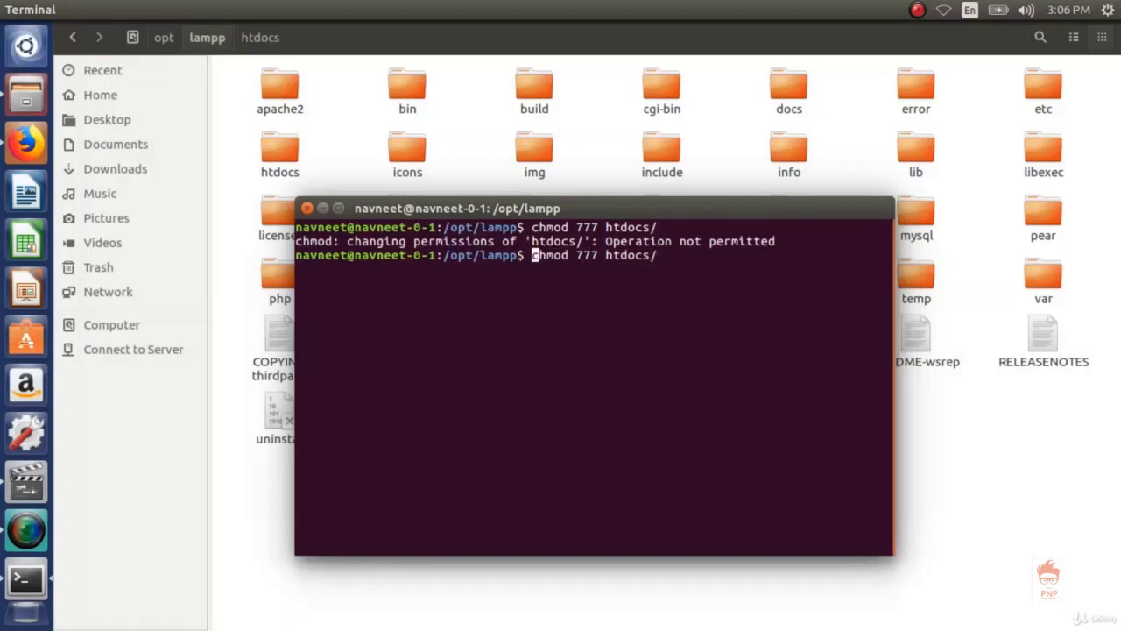
pyautogui.write('sudo')
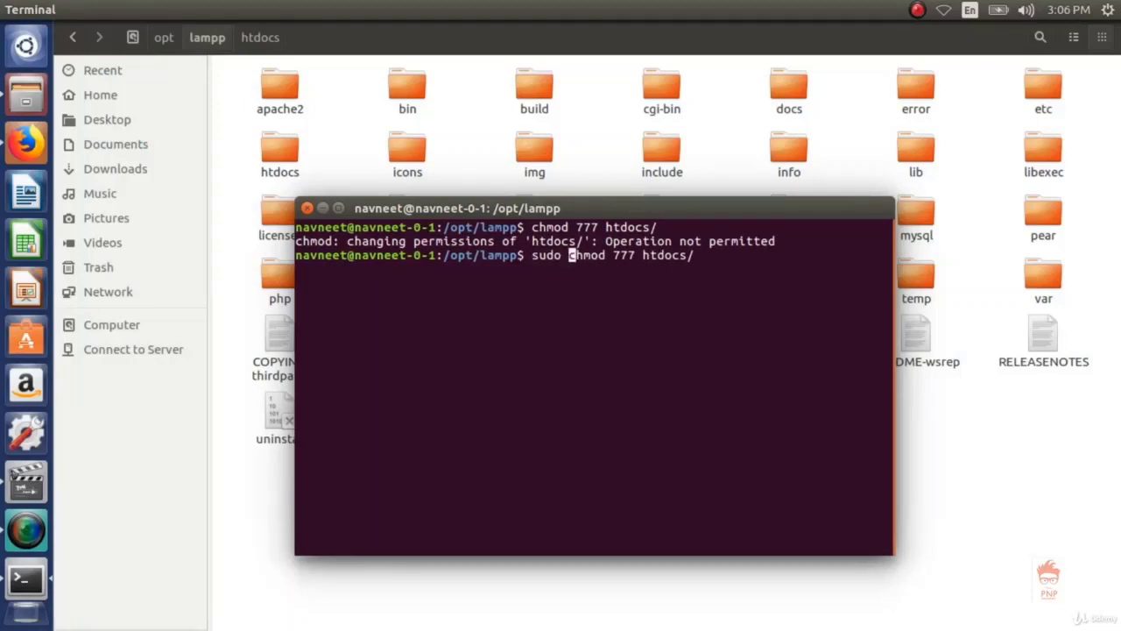
pyautogui.press('Right')
pyautogui.press('Right')
pyautogui.press('Right')
pyautogui.press('Right')
pyautogui.press('Right')
pyautogui.press('Right')
pyautogui.press('Right')
pyautogui.press('Right')
pyautogui.press('Right')
pyautogui.press('Right')
pyautogui.press('Right')
pyautogui.press('Right')
pyautogui.press('Right')
pyautogui.press('Right')
pyautogui.press('Right')
pyautogui.press('Right')
pyautogui.press('Right')
pyautogui.press('Return')
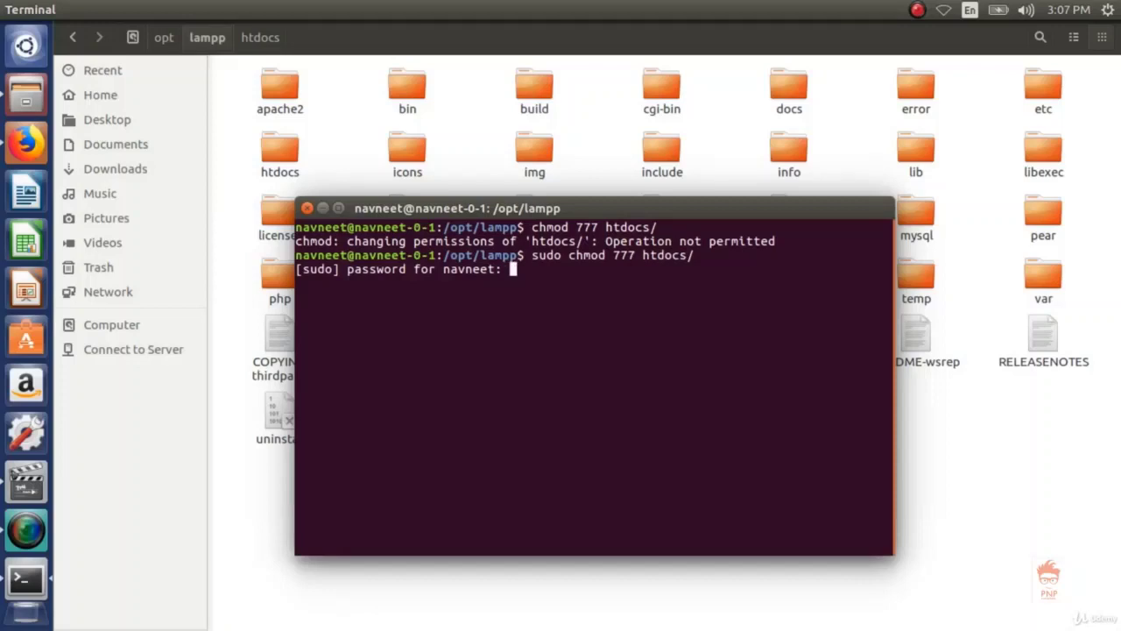
pyautogui.press('Return')
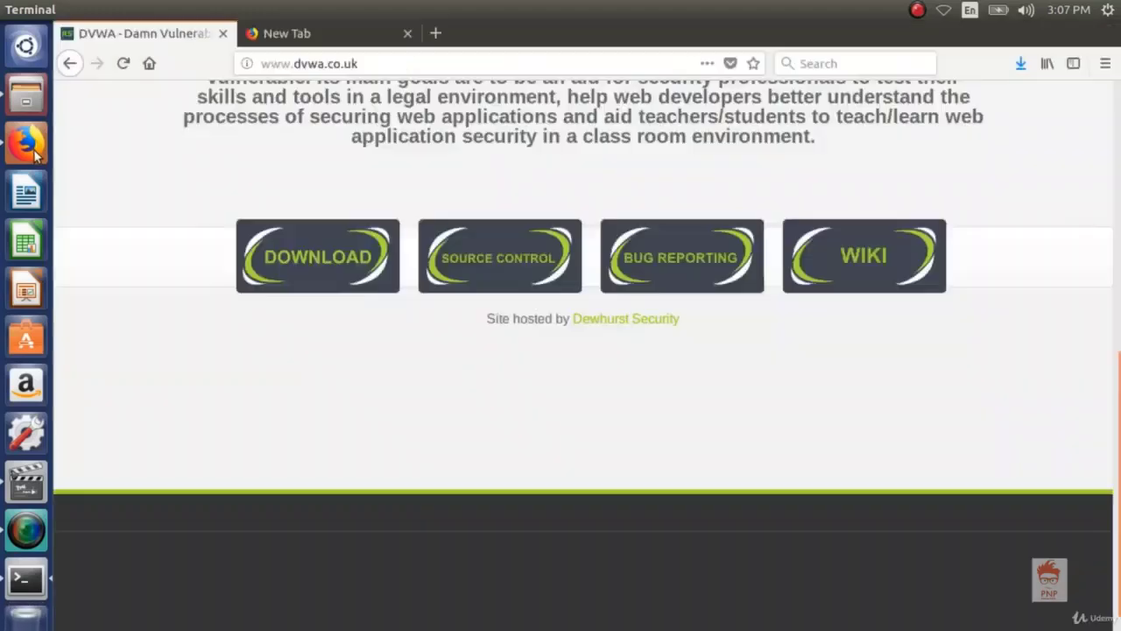
# Step: Download DVWA-master.zip, open it in Archive Manager and begin extracting DVWA-master
pyautogui.click(341, 266)
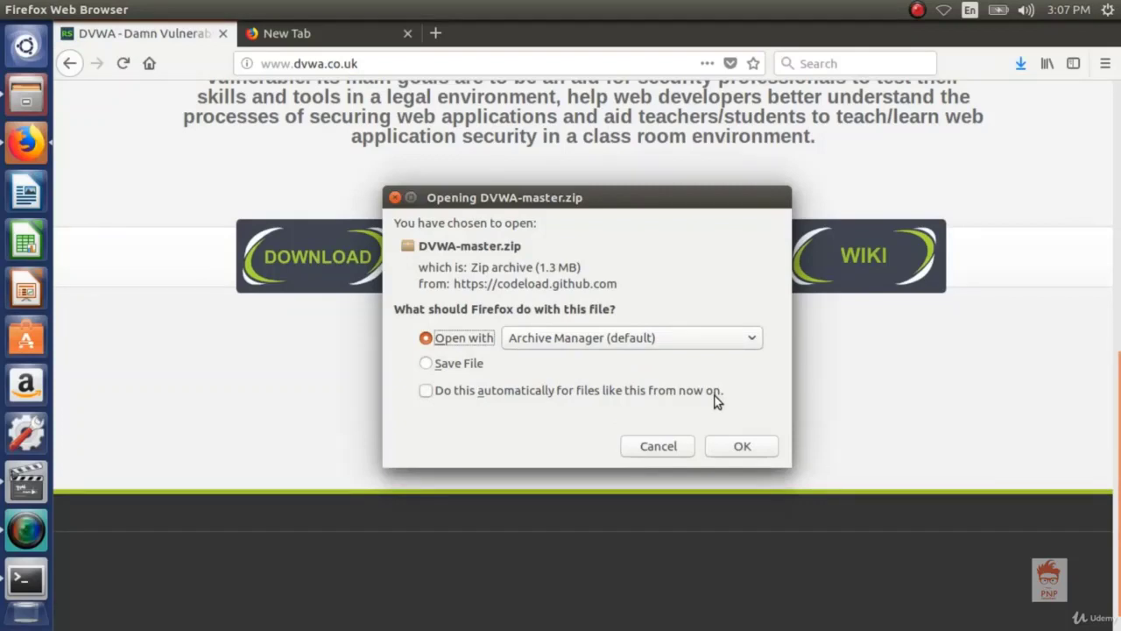
pyautogui.click(727, 447)
pyautogui.click(769, 141)
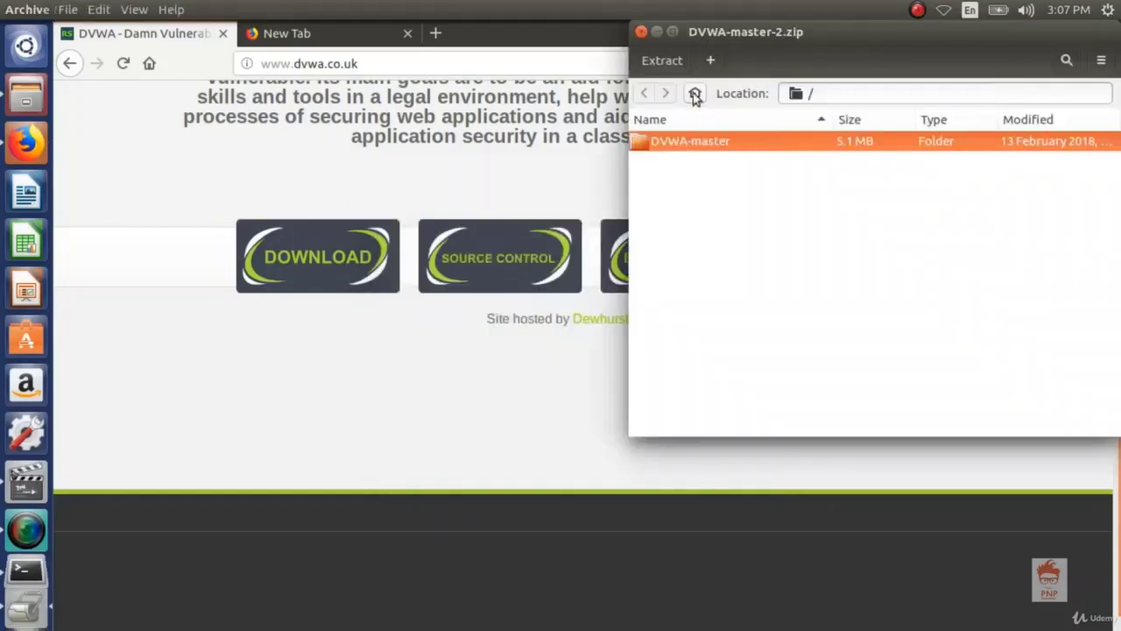
pyautogui.click(662, 60)
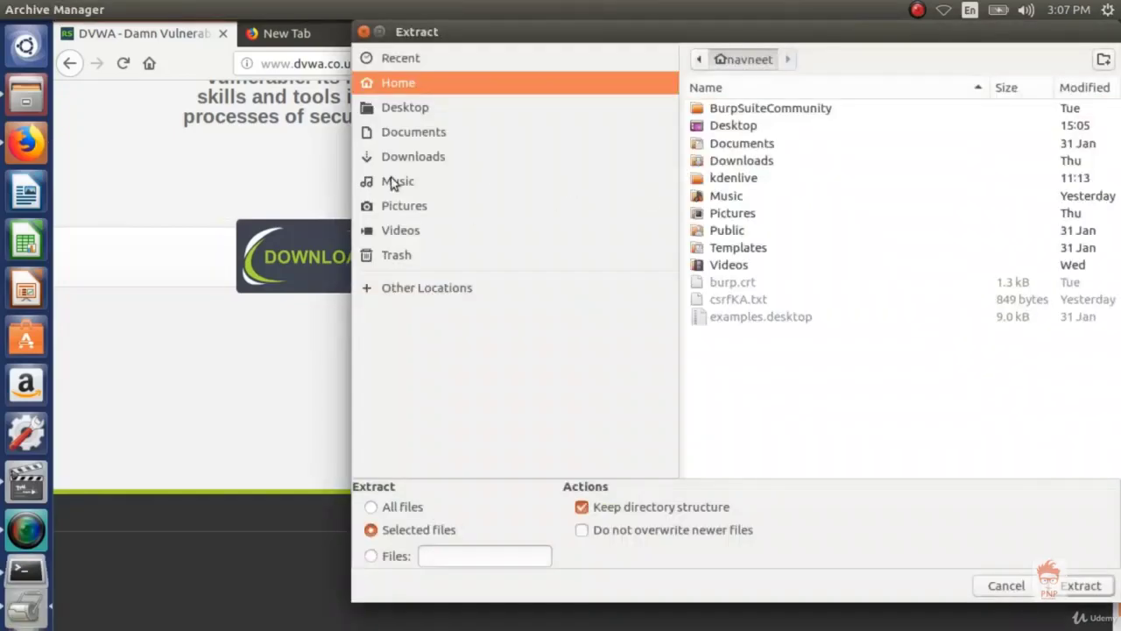
# Step: Extract DVWA-master into /opt/lampp/htdocs and close Archive Manager
pyautogui.click(397, 283)
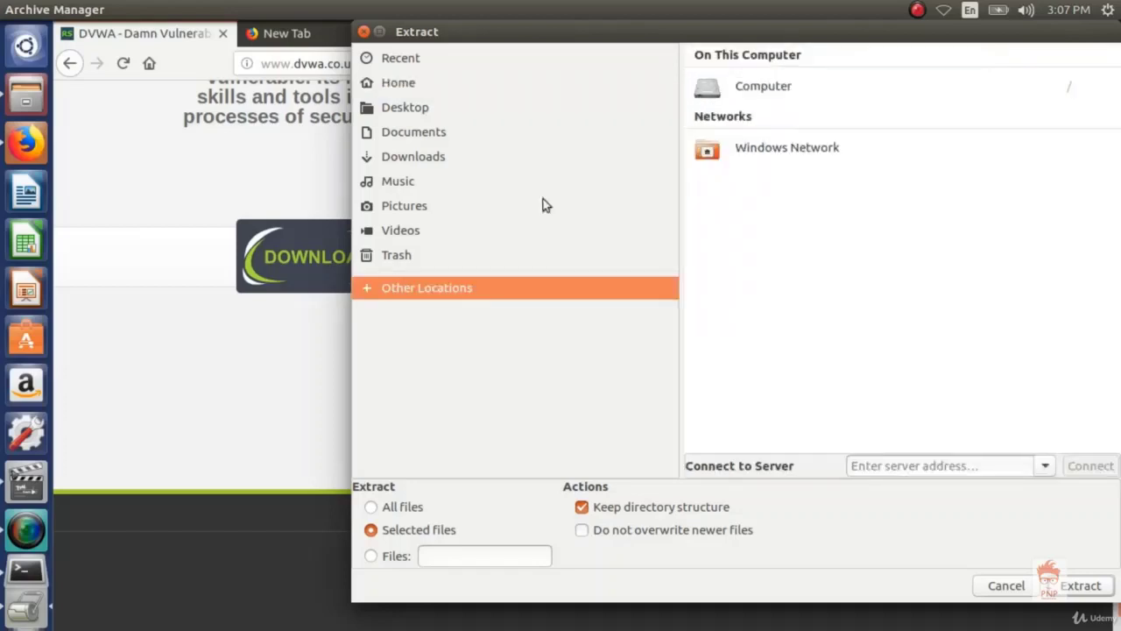
pyautogui.click(750, 84)
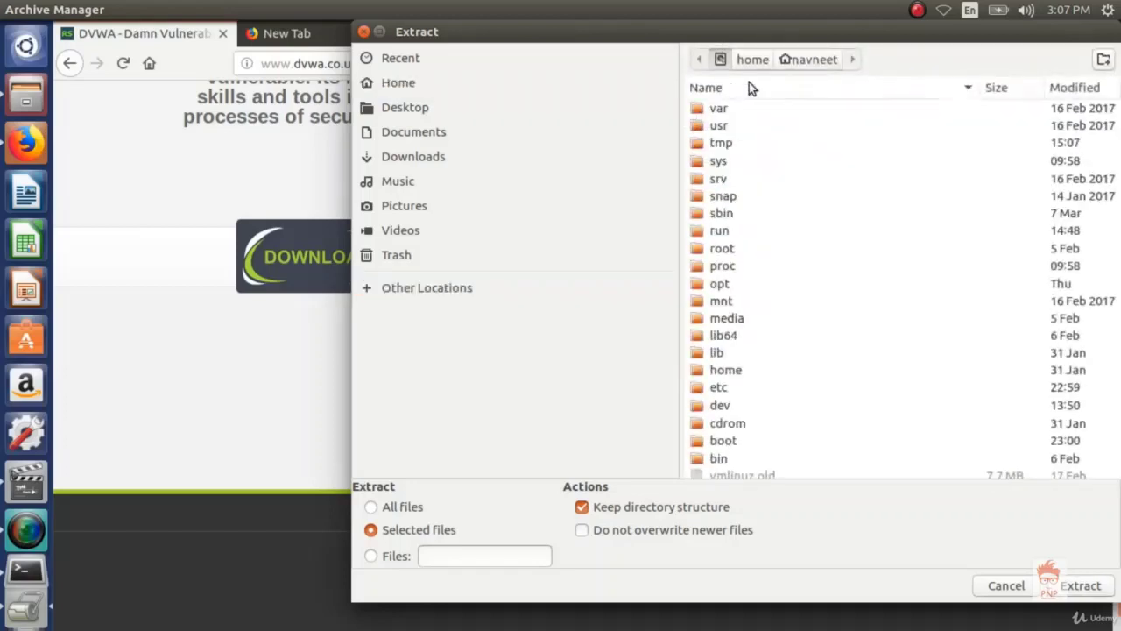
pyautogui.doubleClick(721, 284)
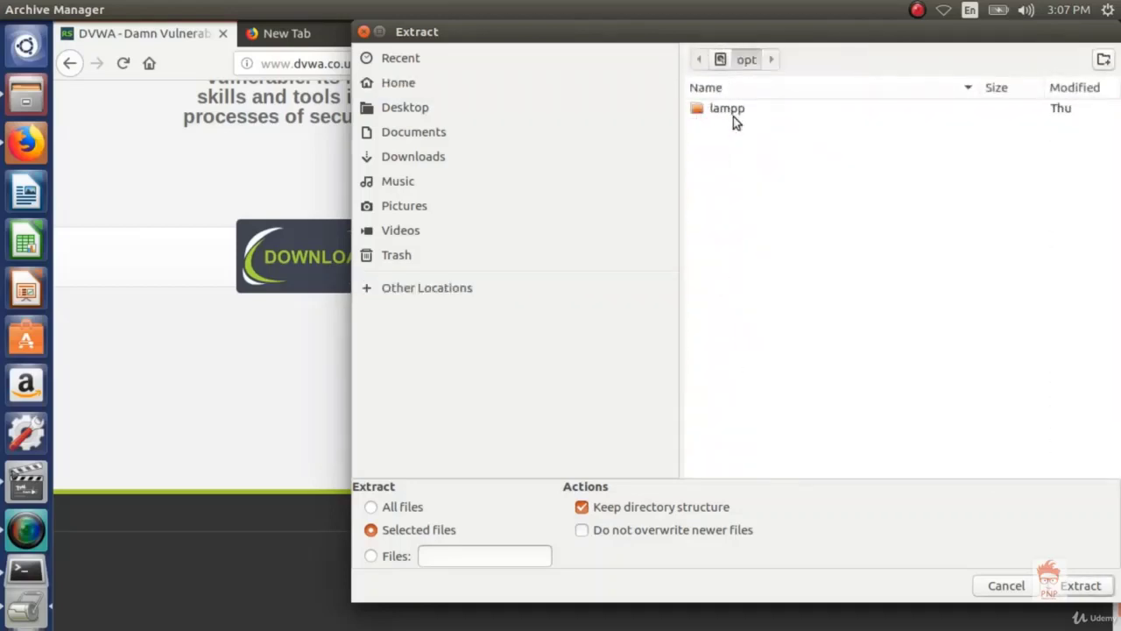
pyautogui.doubleClick(731, 111)
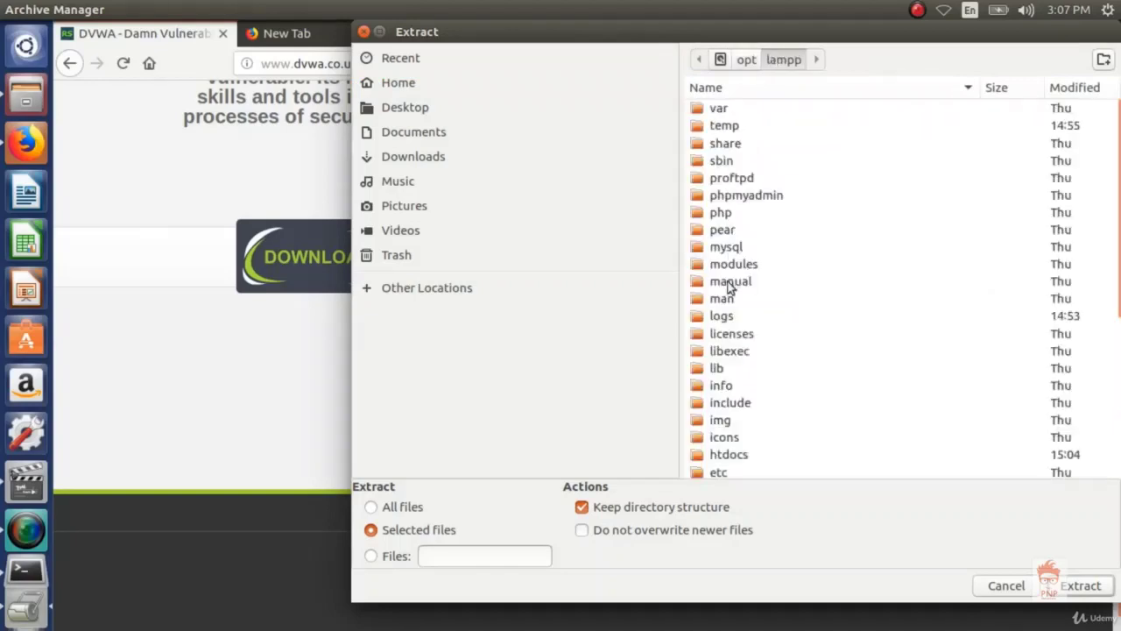
pyautogui.click(729, 456)
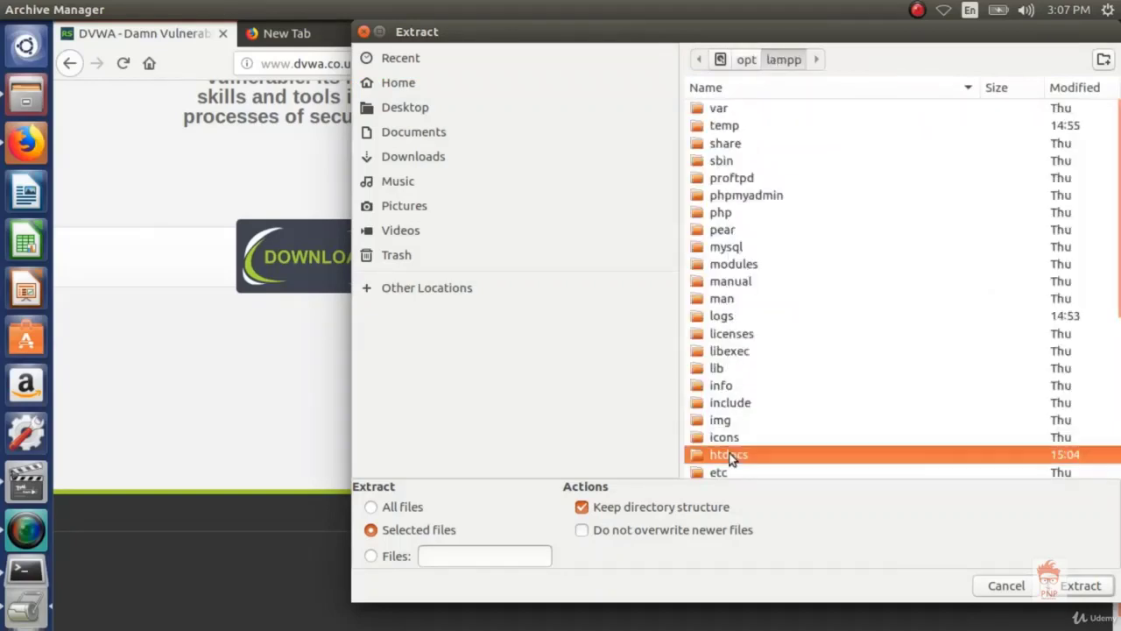
pyautogui.doubleClick(931, 457)
pyautogui.click(1060, 594)
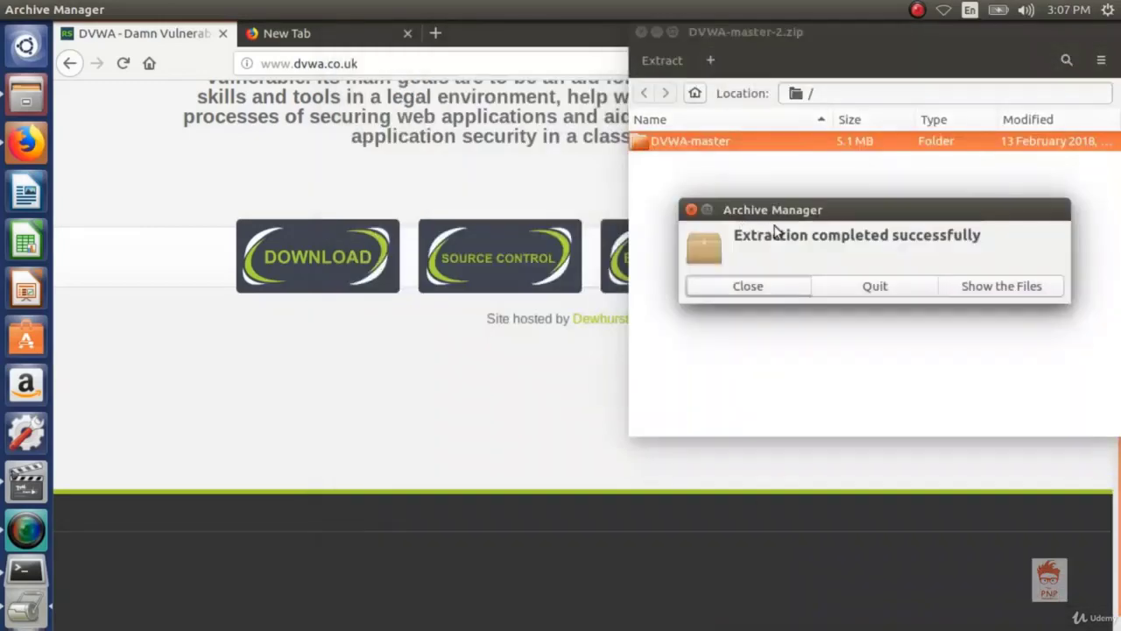
pyautogui.click(756, 290)
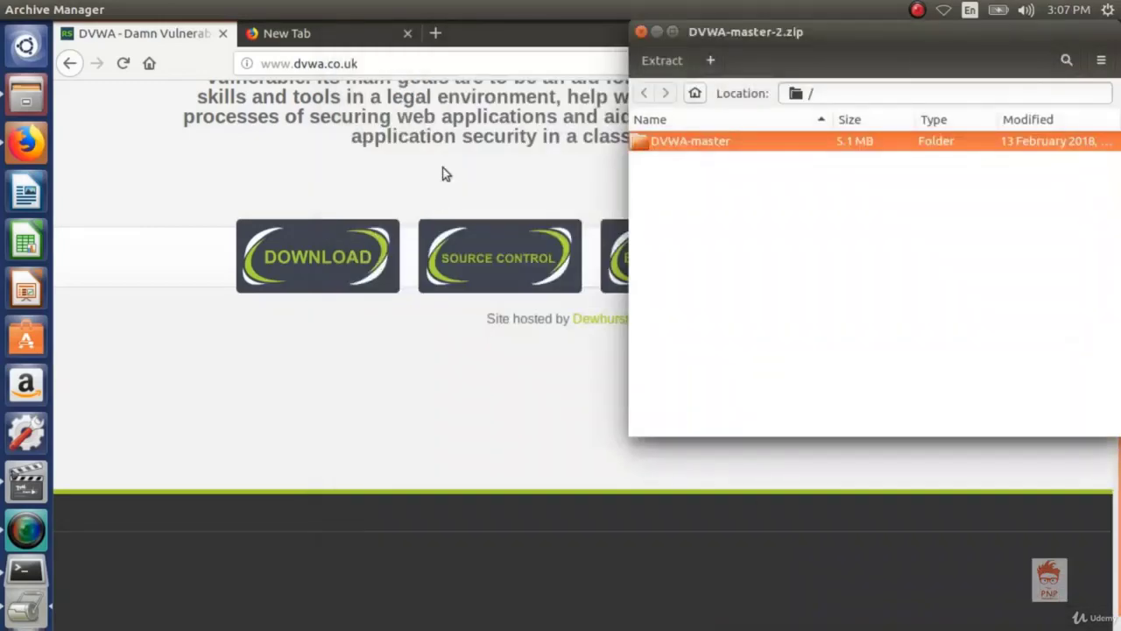
pyautogui.click(640, 31)
# Step: Open a terminal in /opt/lampp and relaunch the XAMPP manager with sudo
pyautogui.click(292, 37)
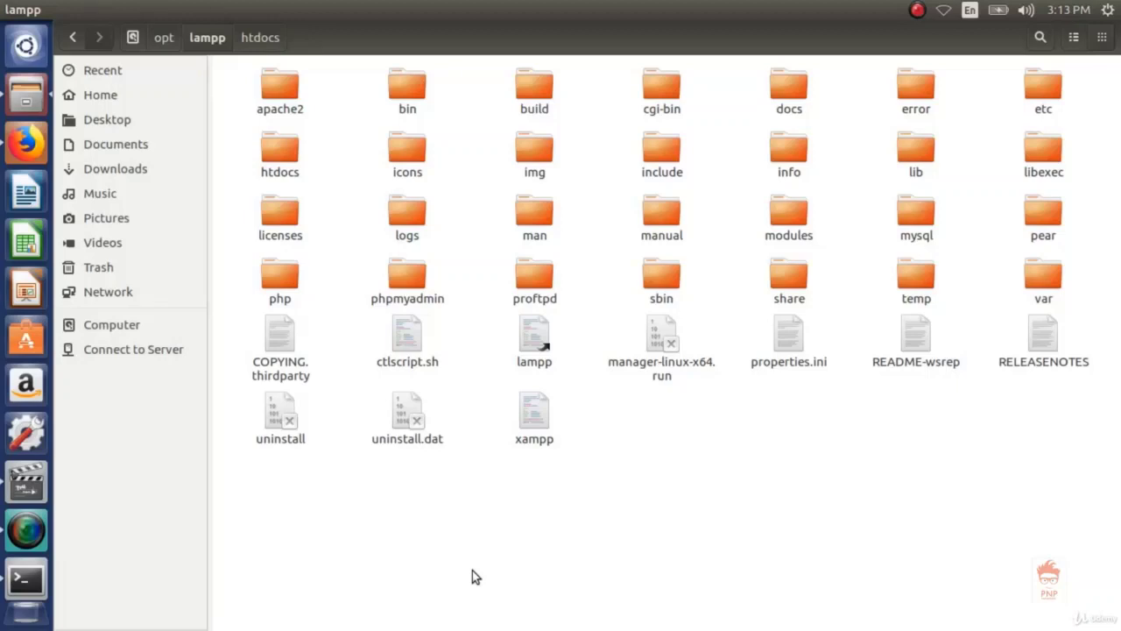
pyautogui.rightClick(671, 493)
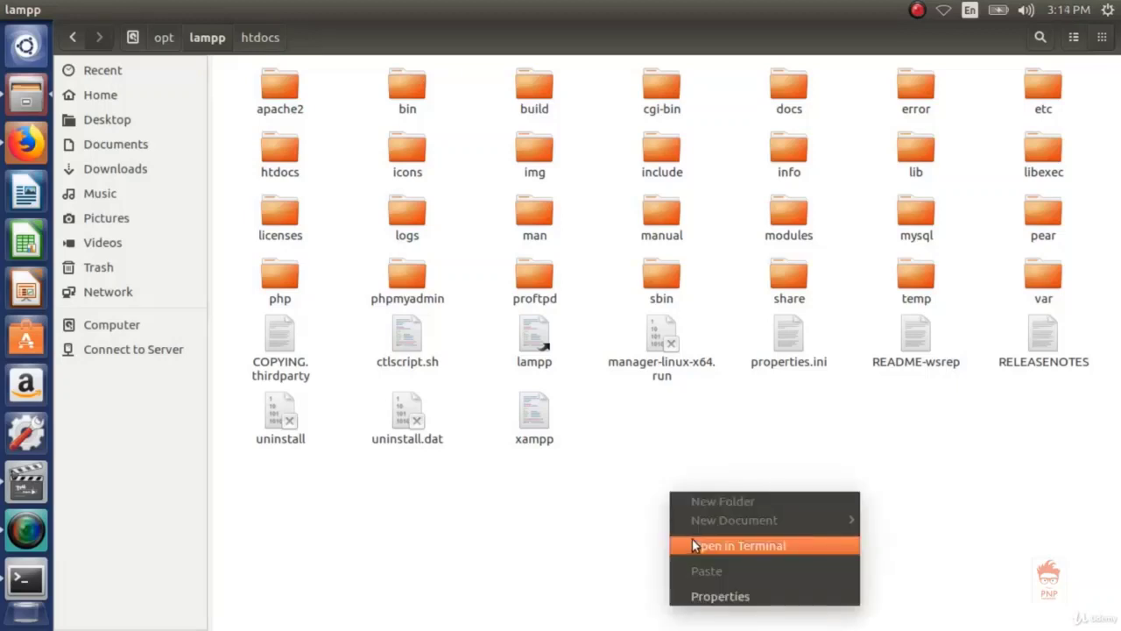
pyautogui.click(697, 545)
pyautogui.write('sudo chmod 777 htdocs/')
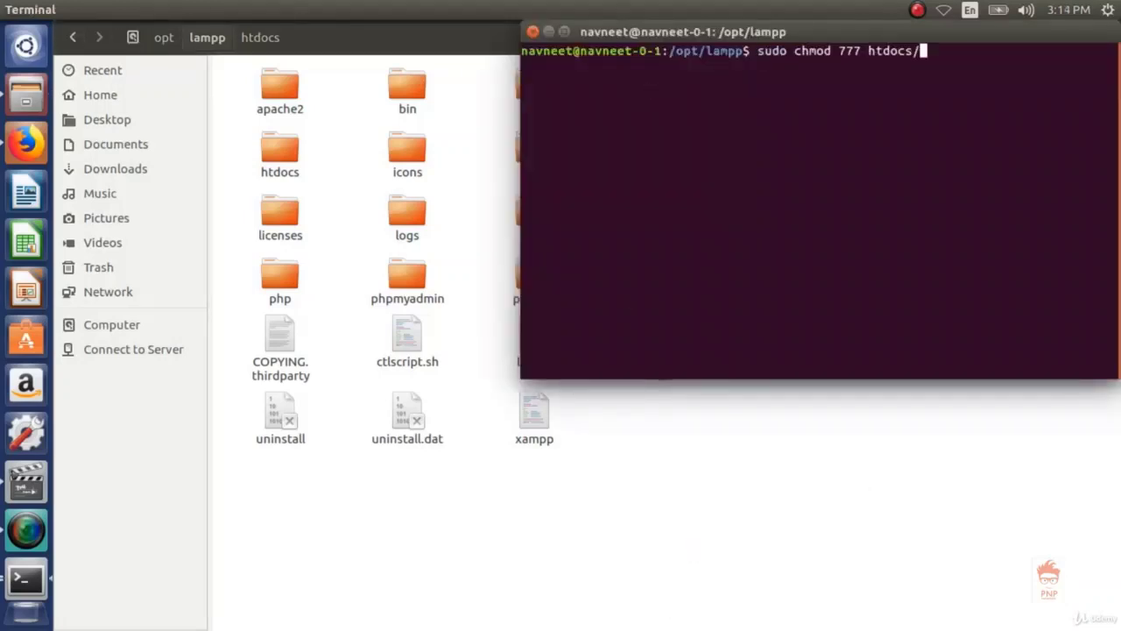
pyautogui.press('Up')
pyautogui.press('Up')
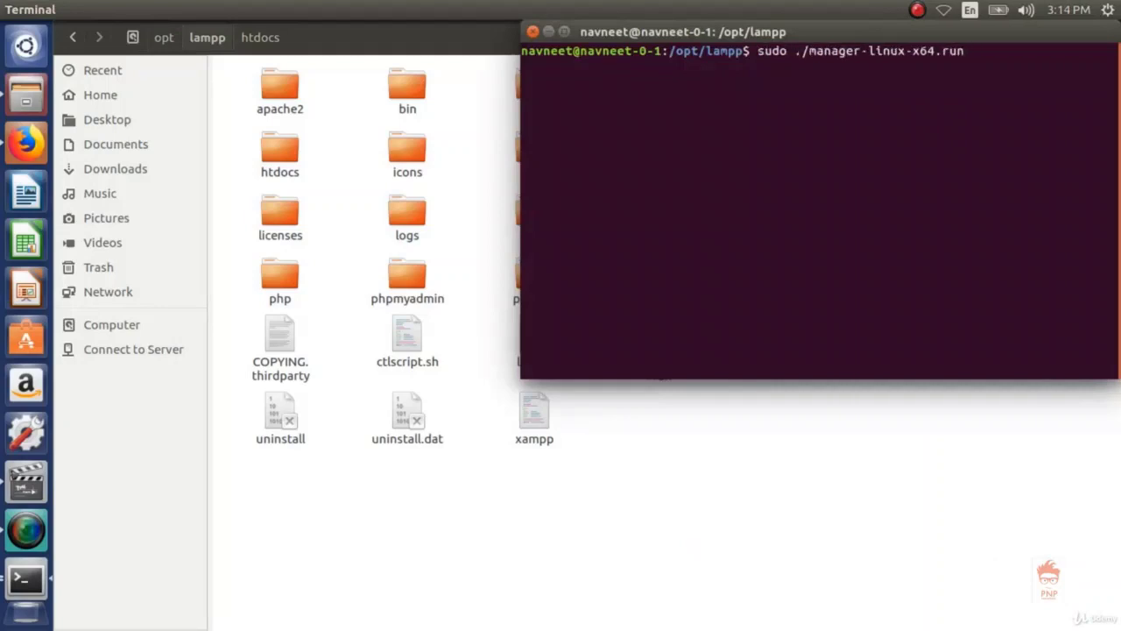
pyautogui.press('Return')
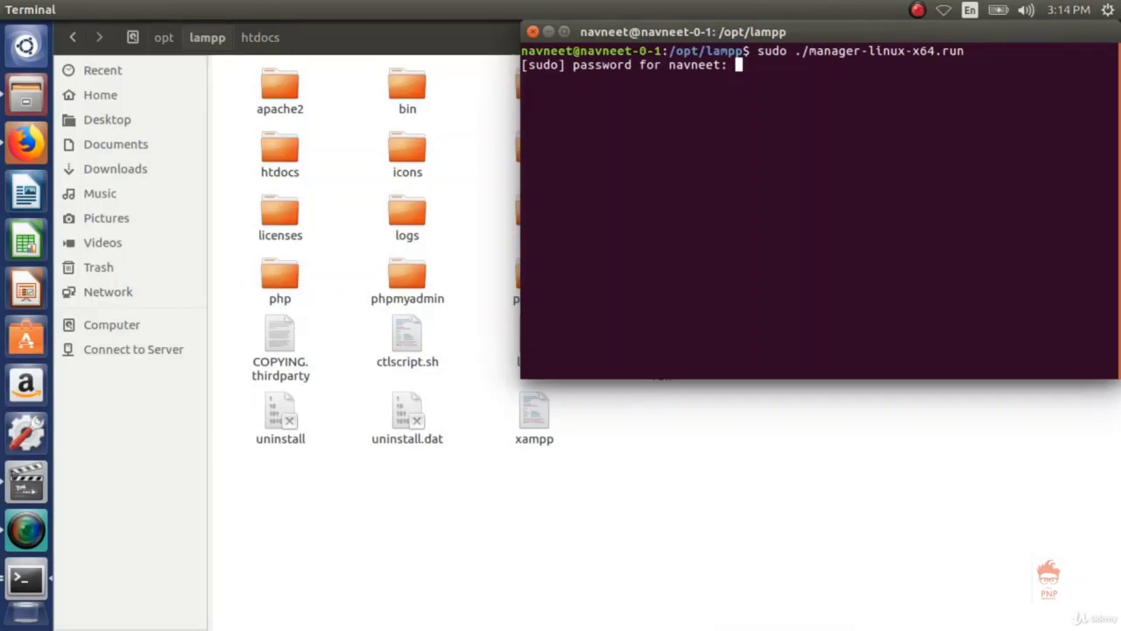
pyautogui.press('Return')
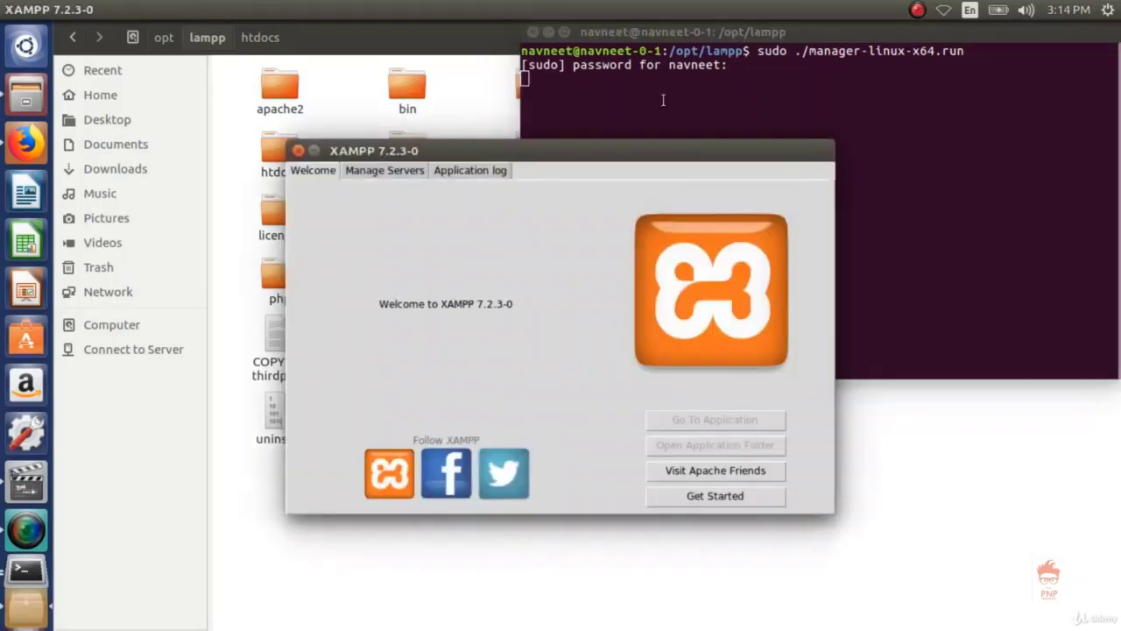
# Step: Confirm Apache and MySQL are running, then close the manager and terminal
pyautogui.click(401, 170)
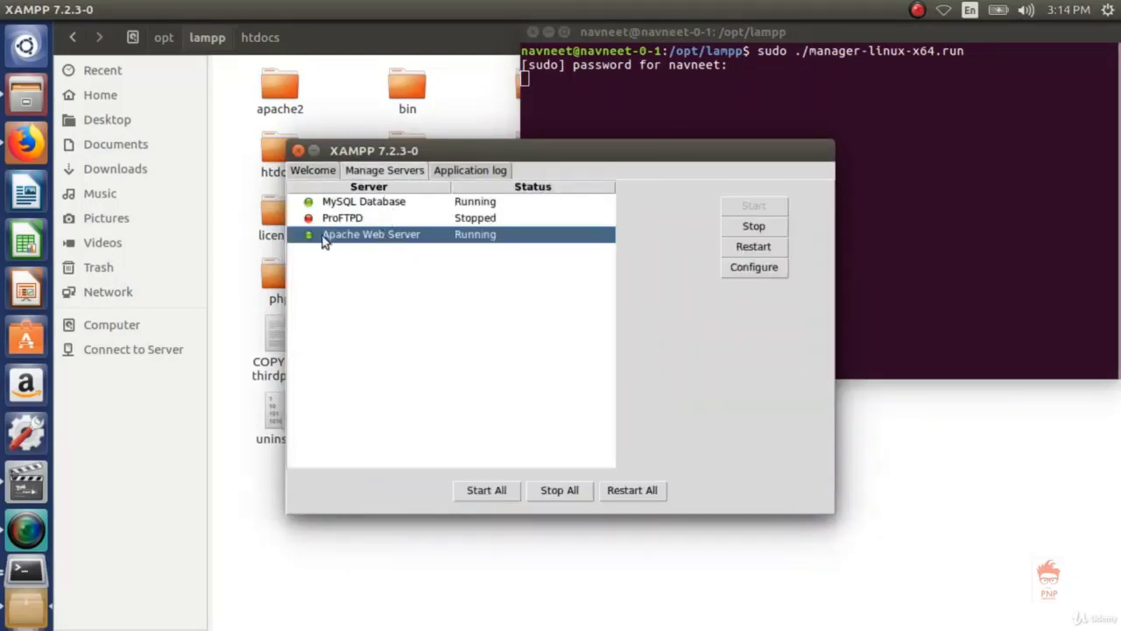
pyautogui.click(406, 204)
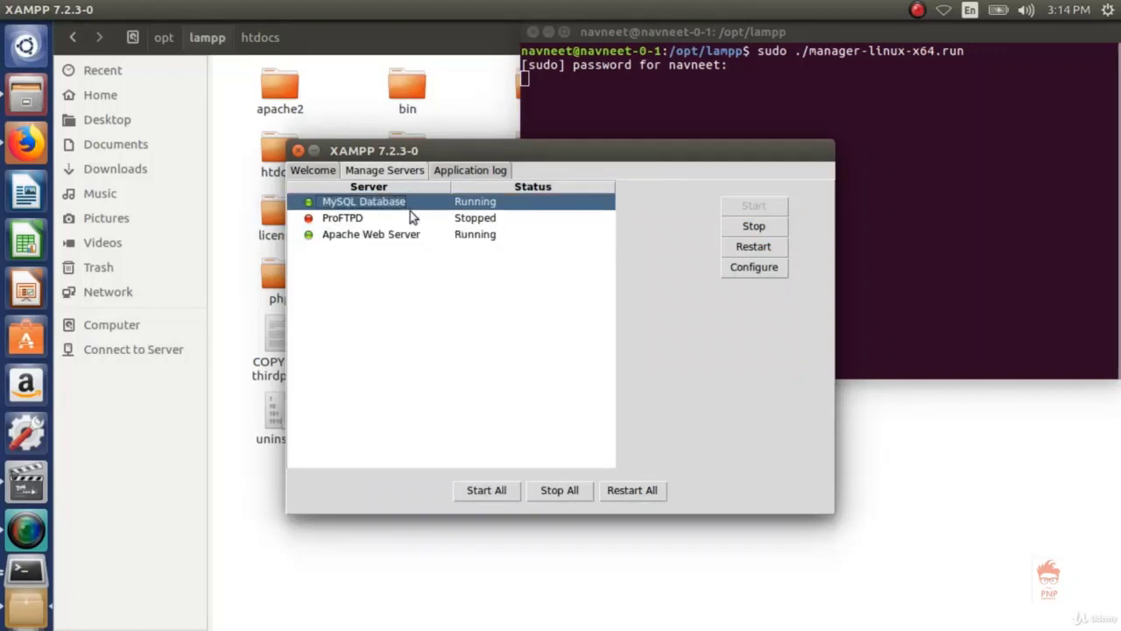
pyautogui.click(298, 150)
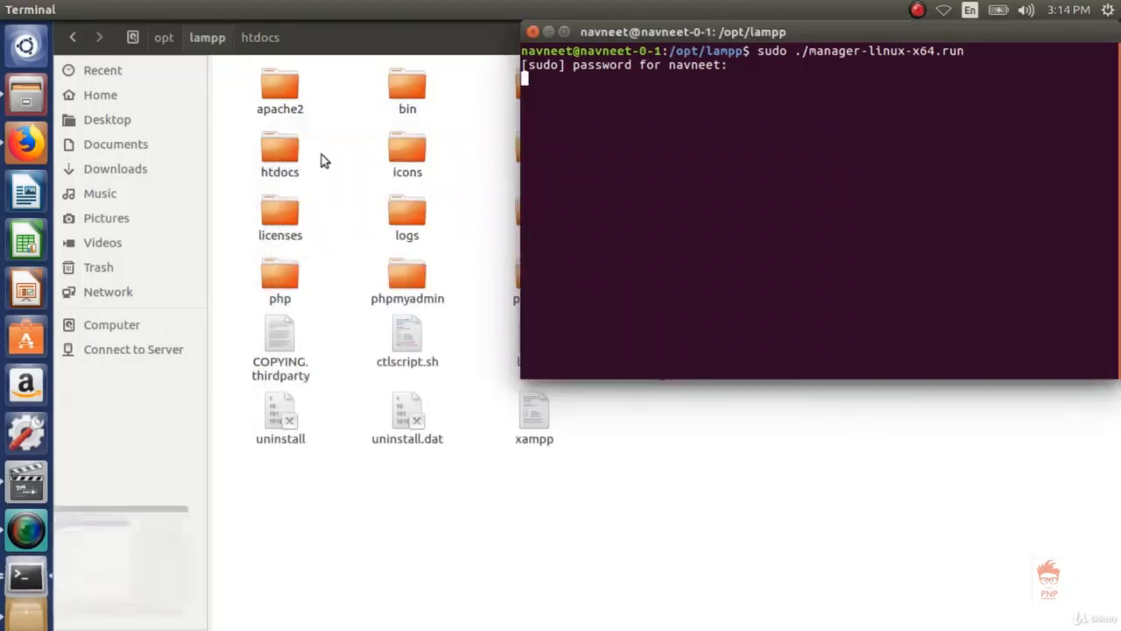
pyautogui.click(548, 32)
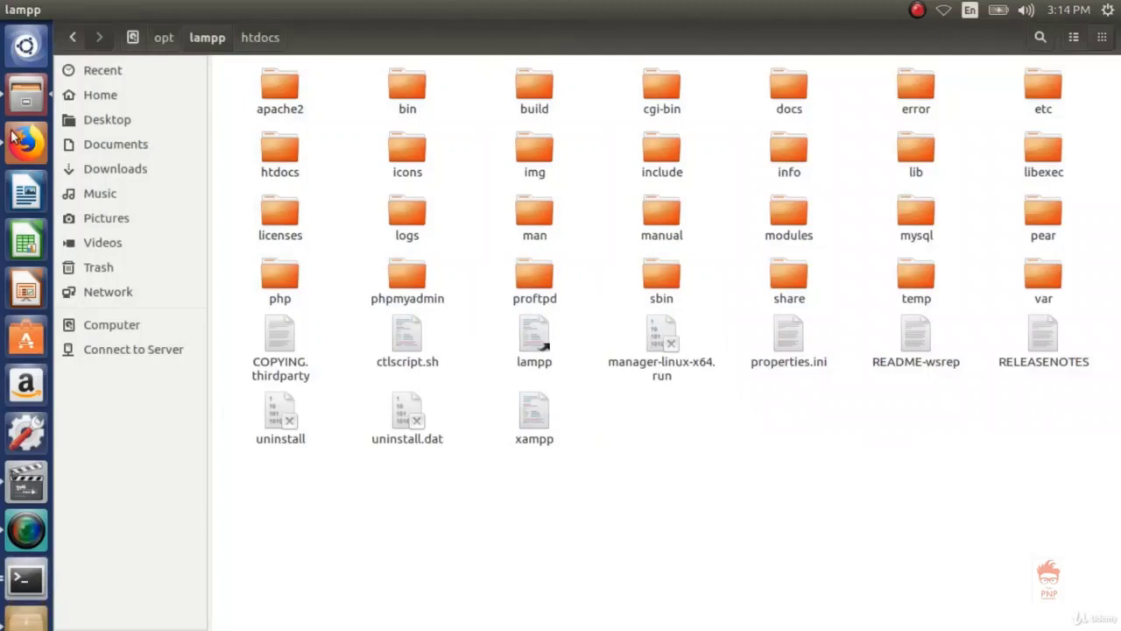
# Step: Load 127.0.0.1 in a new Firefox tab
pyautogui.hotkey('alt', 'Tab')
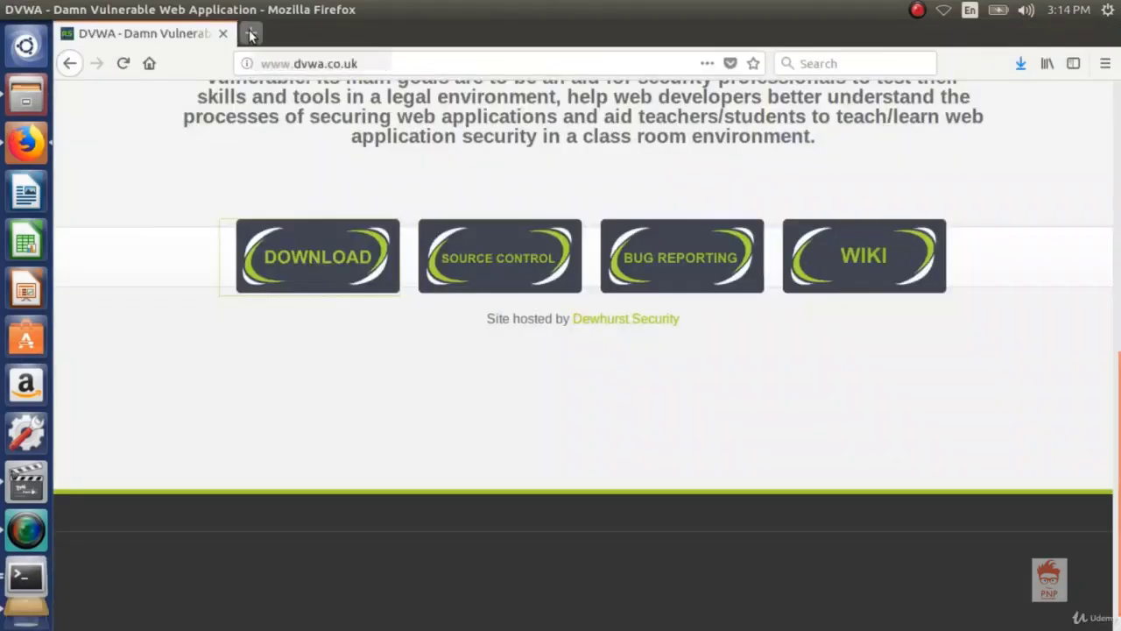
pyautogui.click(250, 33)
pyautogui.write('127')
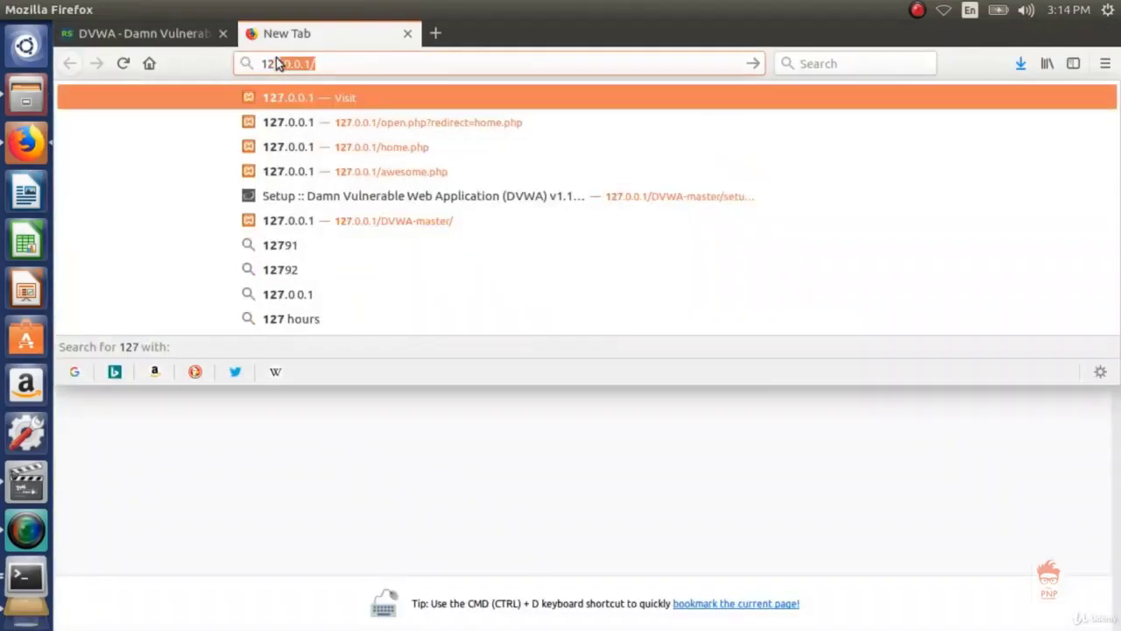
pyautogui.press('Return')
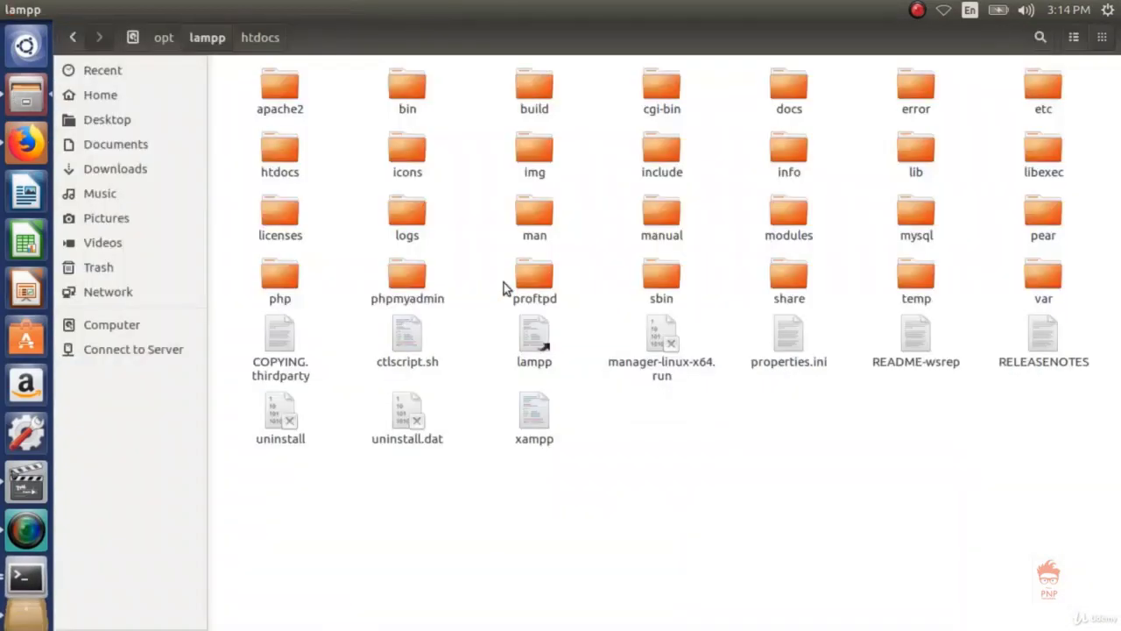
# Step: Browse into htdocs/DVWA-master/config in Files
pyautogui.hotkey('alt', 'Tab')
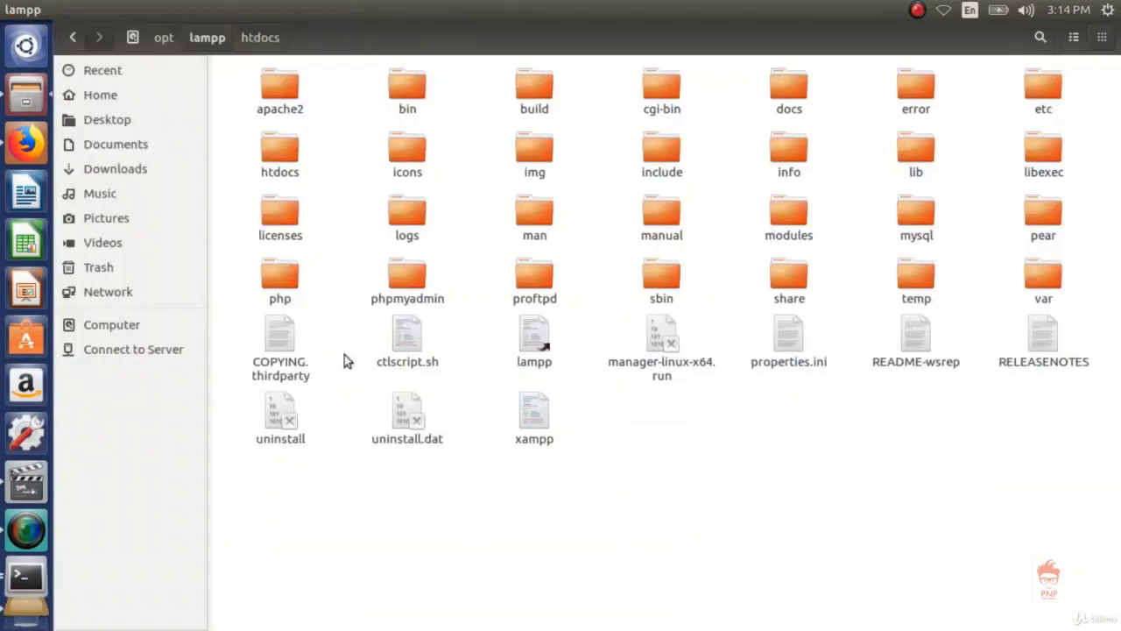
pyautogui.doubleClick(262, 153)
pyautogui.doubleClick(410, 91)
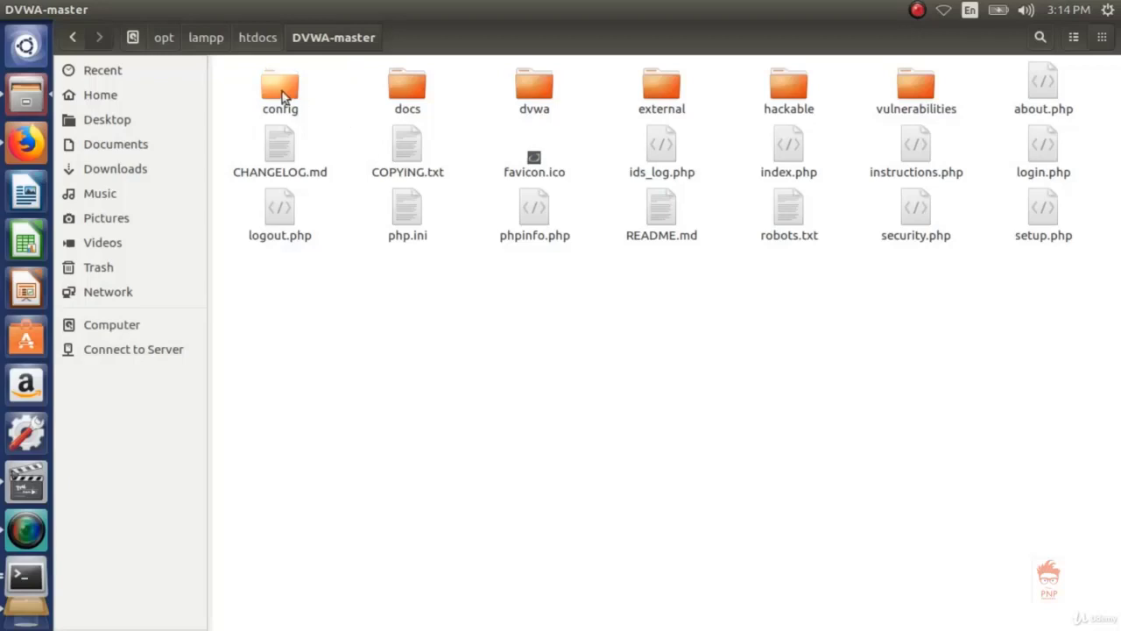
pyautogui.doubleClick(280, 90)
# Step: Open config.inc.php.dist in gedit
pyautogui.click(283, 105)
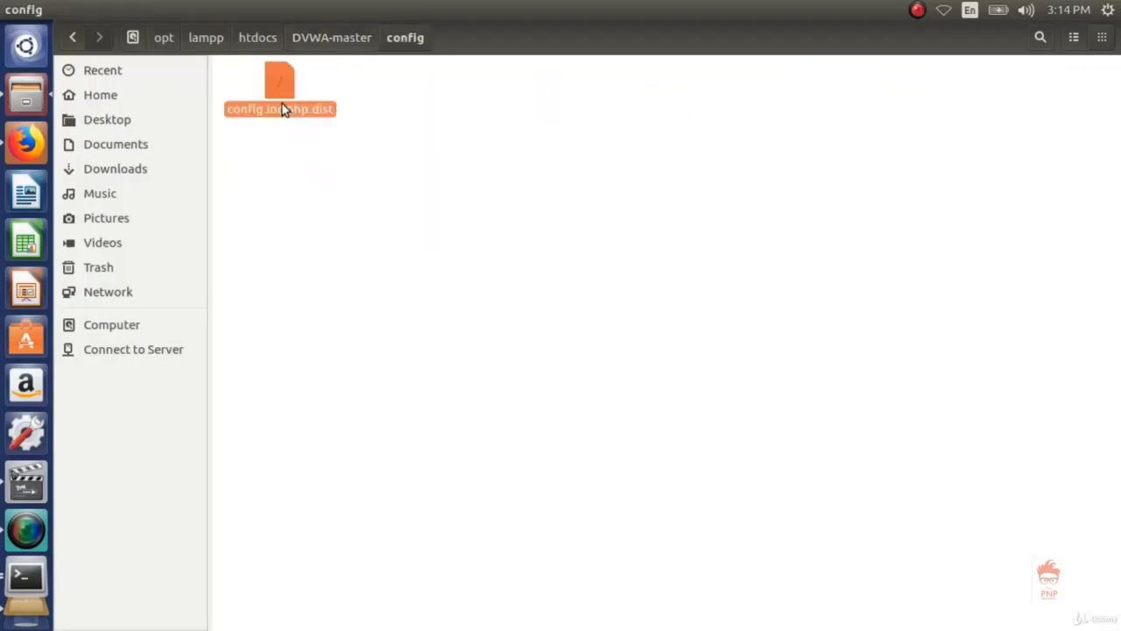
pyautogui.rightClick(282, 106)
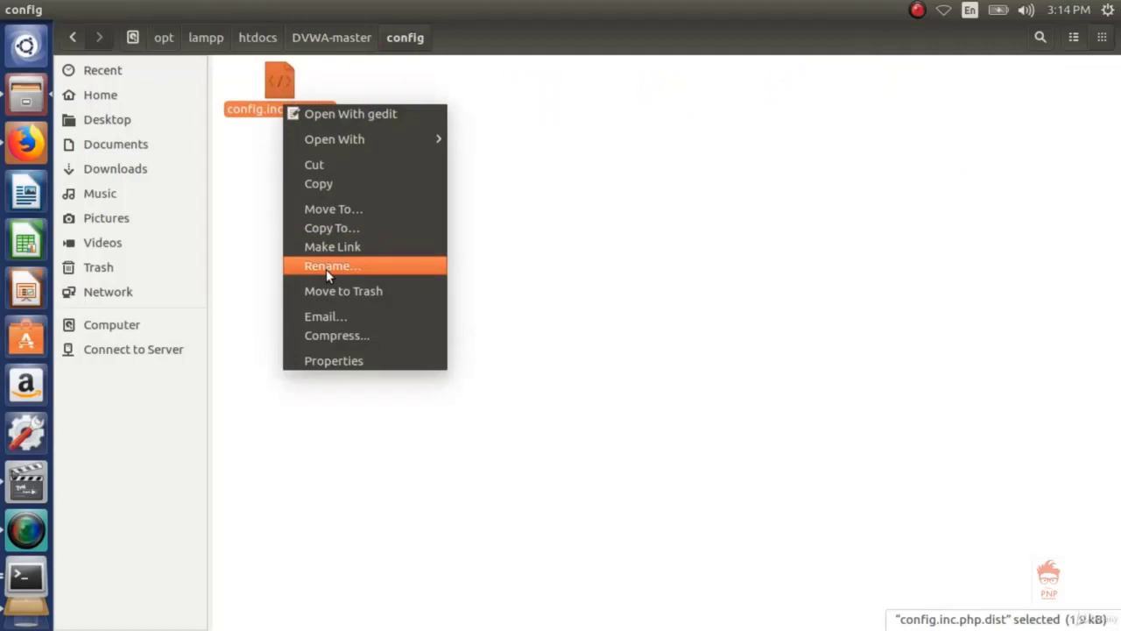
pyautogui.click(549, 124)
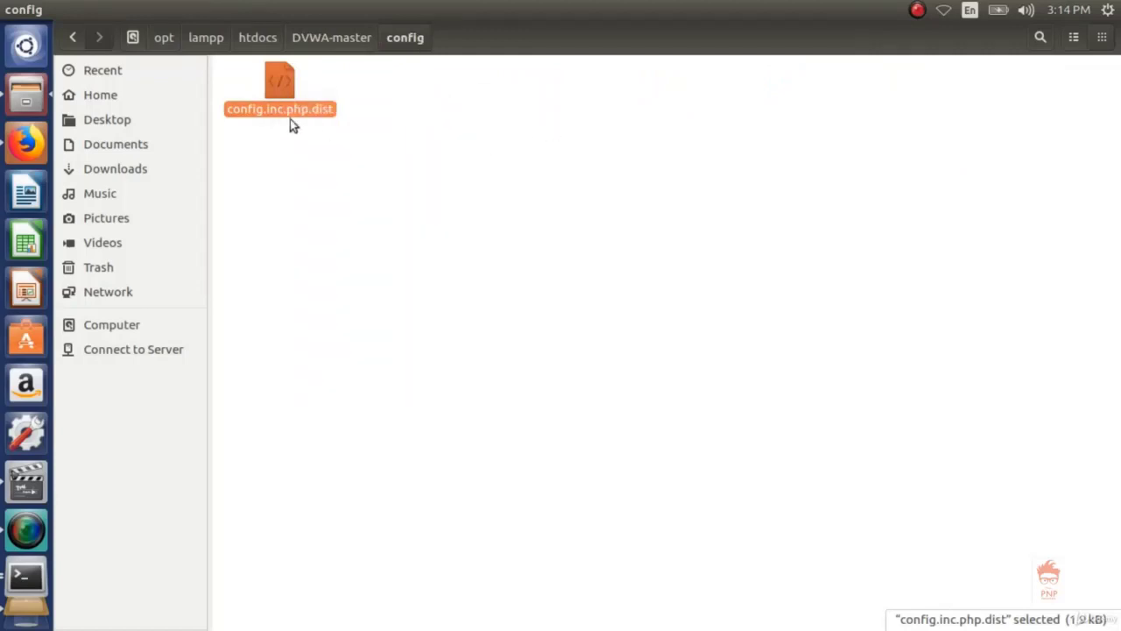
pyautogui.rightClick(285, 122)
pyautogui.click(275, 105)
pyautogui.rightClick(278, 110)
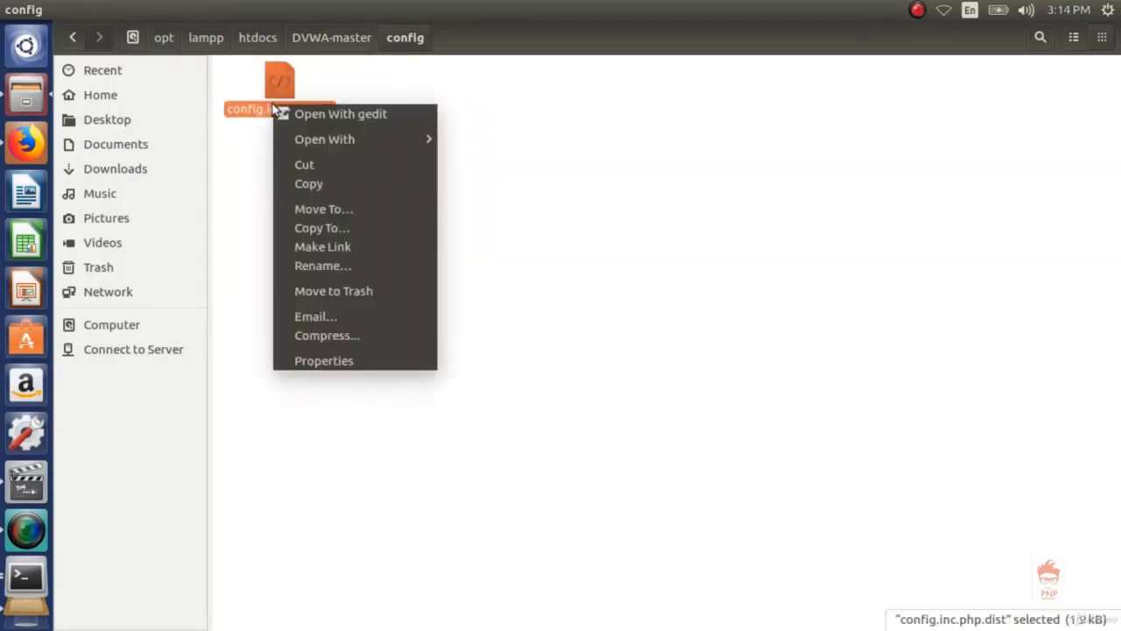
pyautogui.click(340, 114)
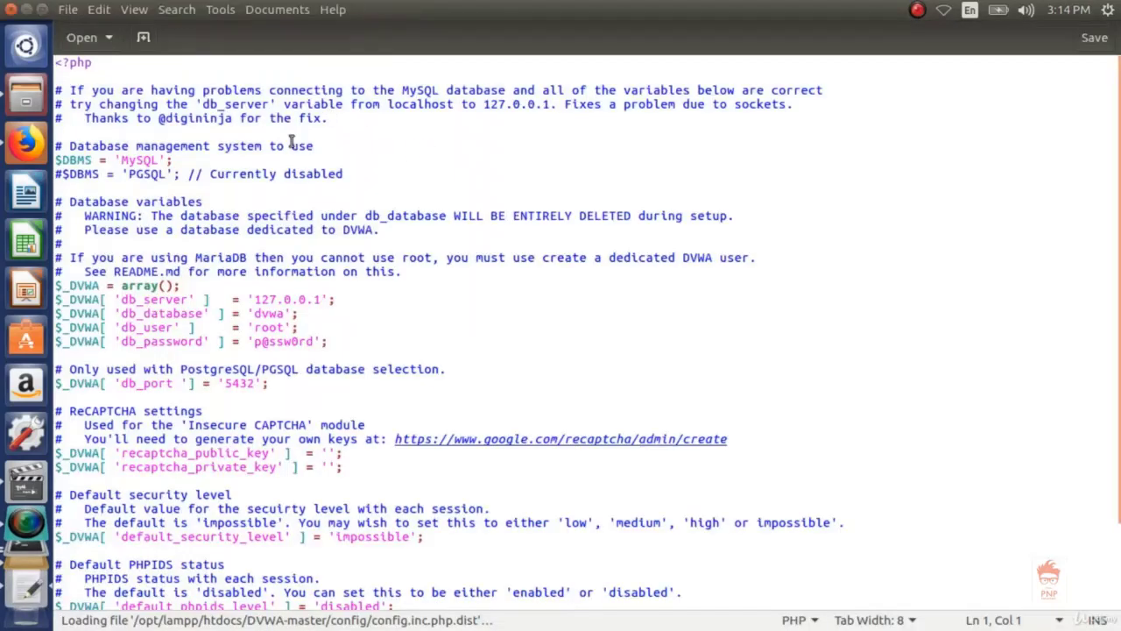
# Step: Delete the db_password value in the DVWA config, leaving empty quotes, and save the file
pyautogui.moveTo(254, 341); pyautogui.dragTo(313, 342)
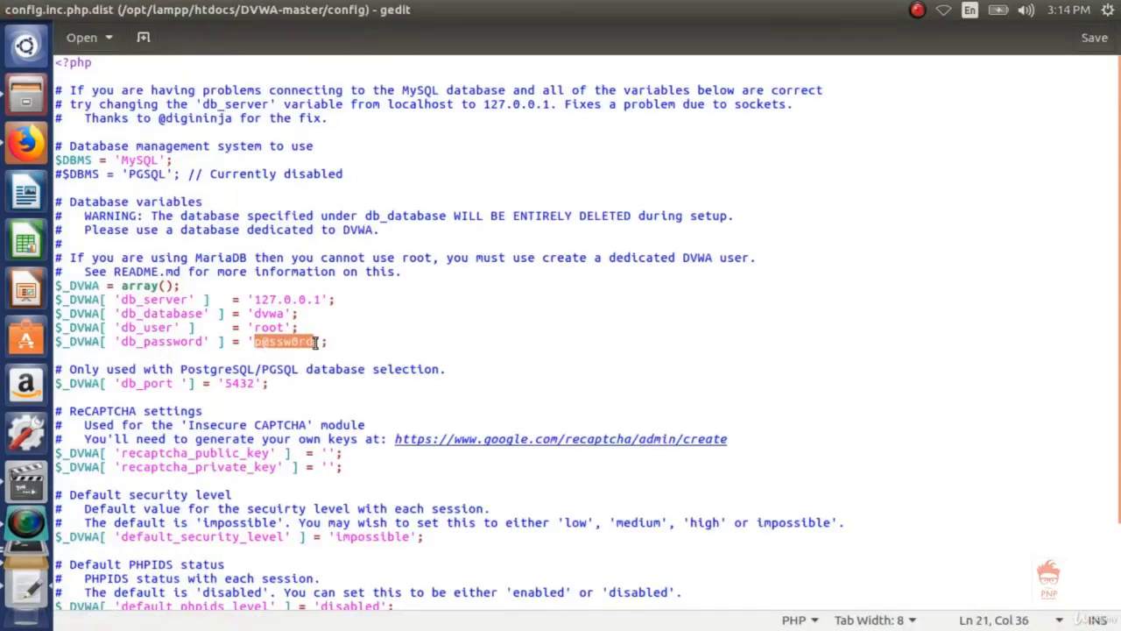
pyautogui.click(57, 343)
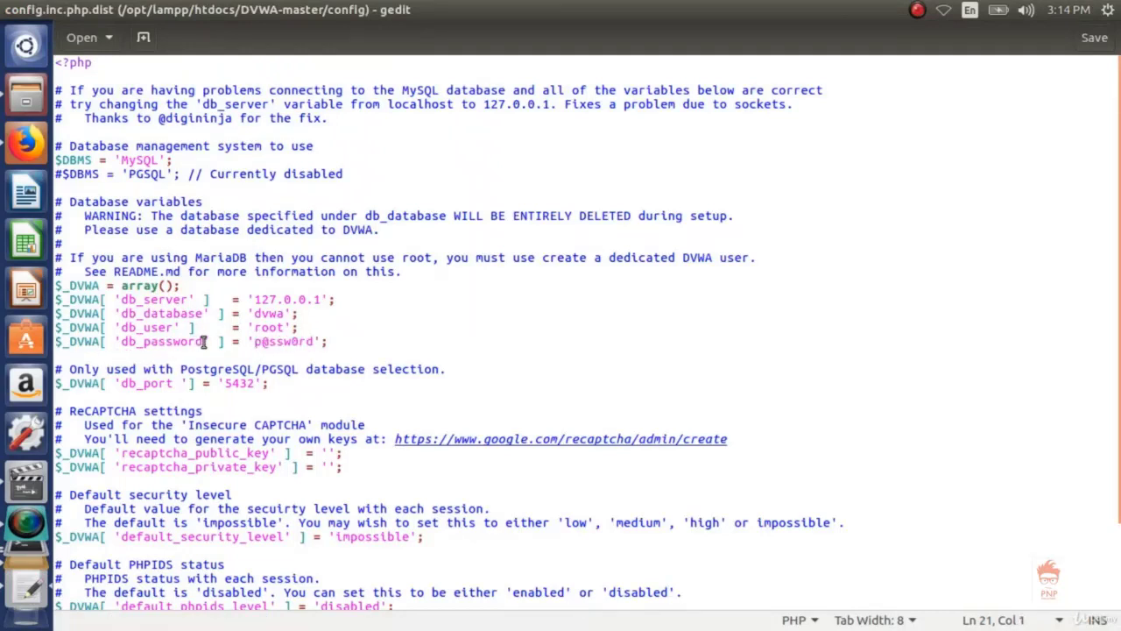
pyautogui.moveTo(255, 342); pyautogui.dragTo(318, 342)
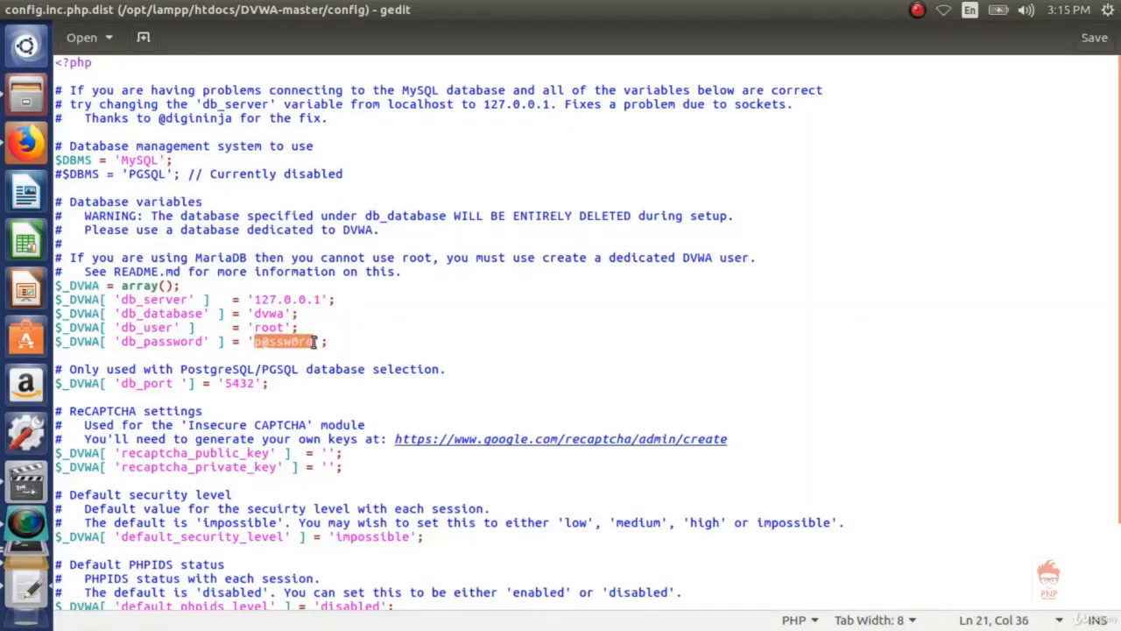
pyautogui.press('BackSpace')
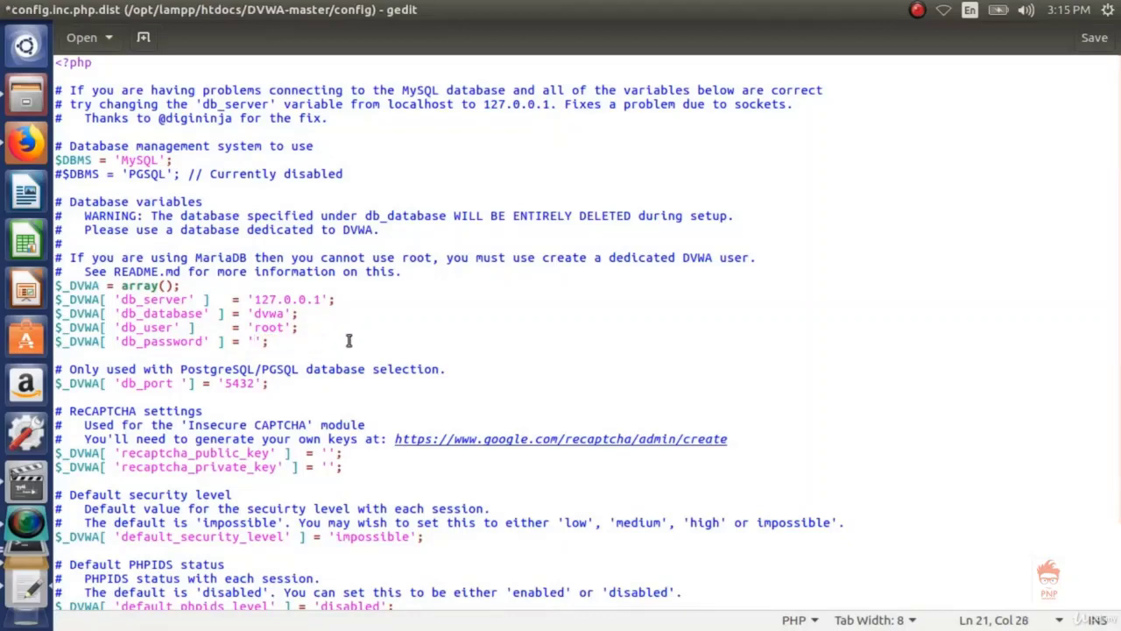
pyautogui.scroll(-3, 326, 456)
pyautogui.scroll(3, 331, 454)
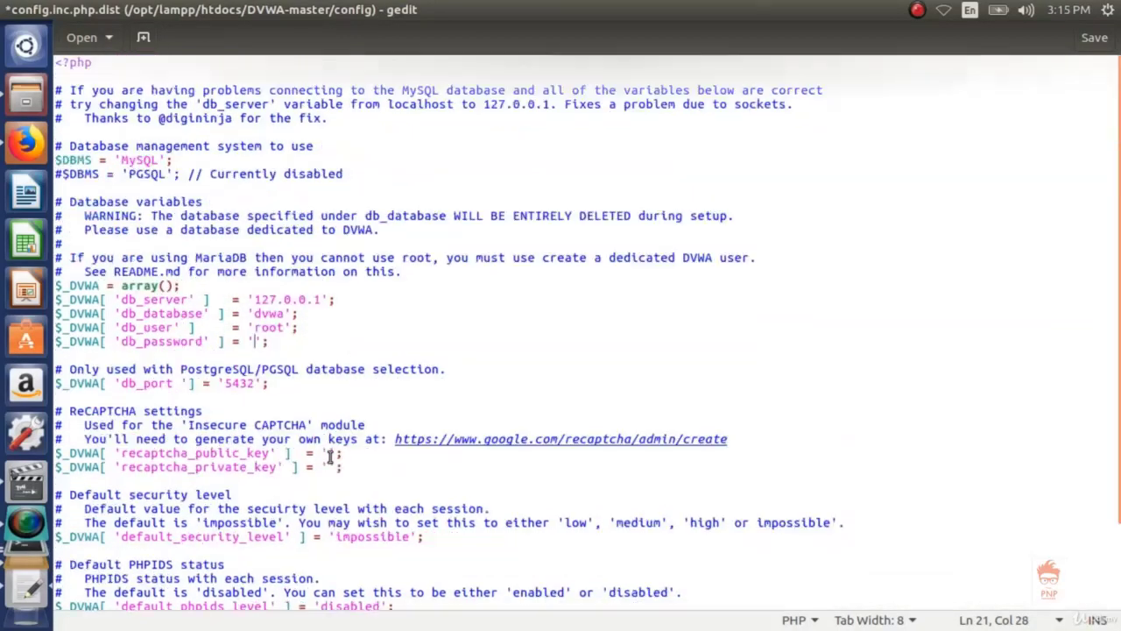
pyautogui.hotkey('ctrl', 's')
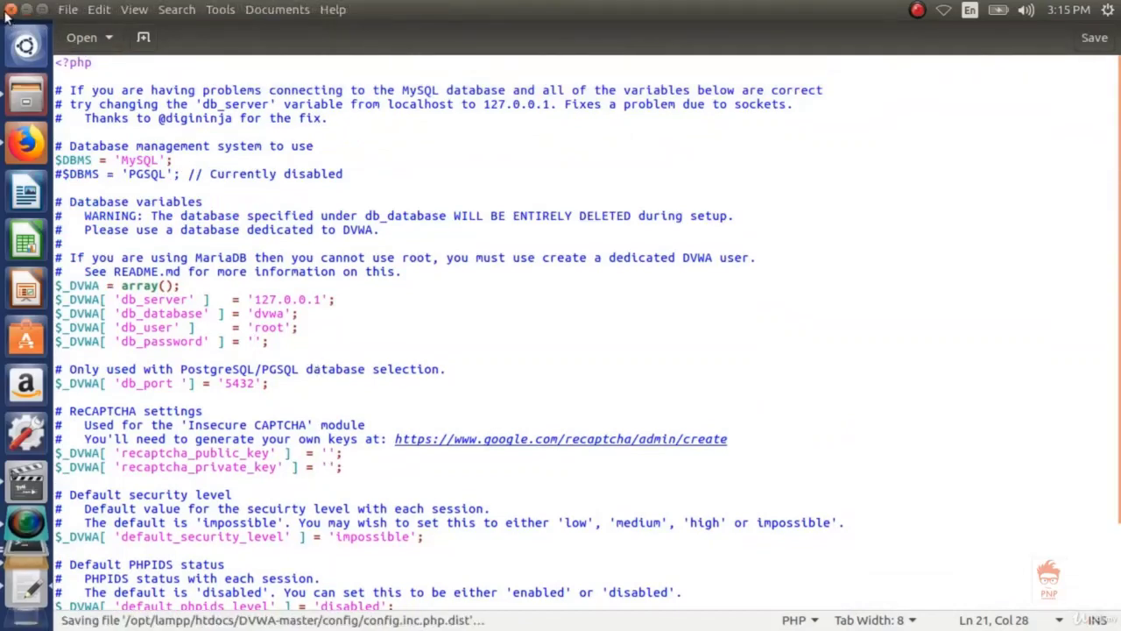
pyautogui.click(11, 9)
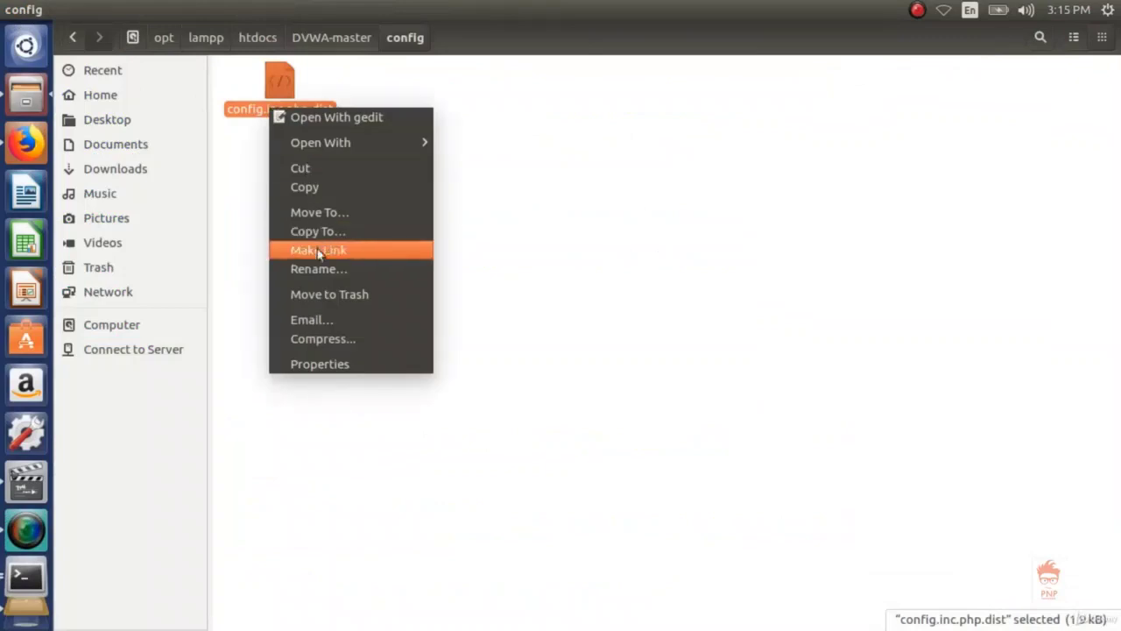
# Step: Rename config.inc.php.dist to config.inc.php by removing the .dist extension
pyautogui.click(314, 261)
pyautogui.press('Right')
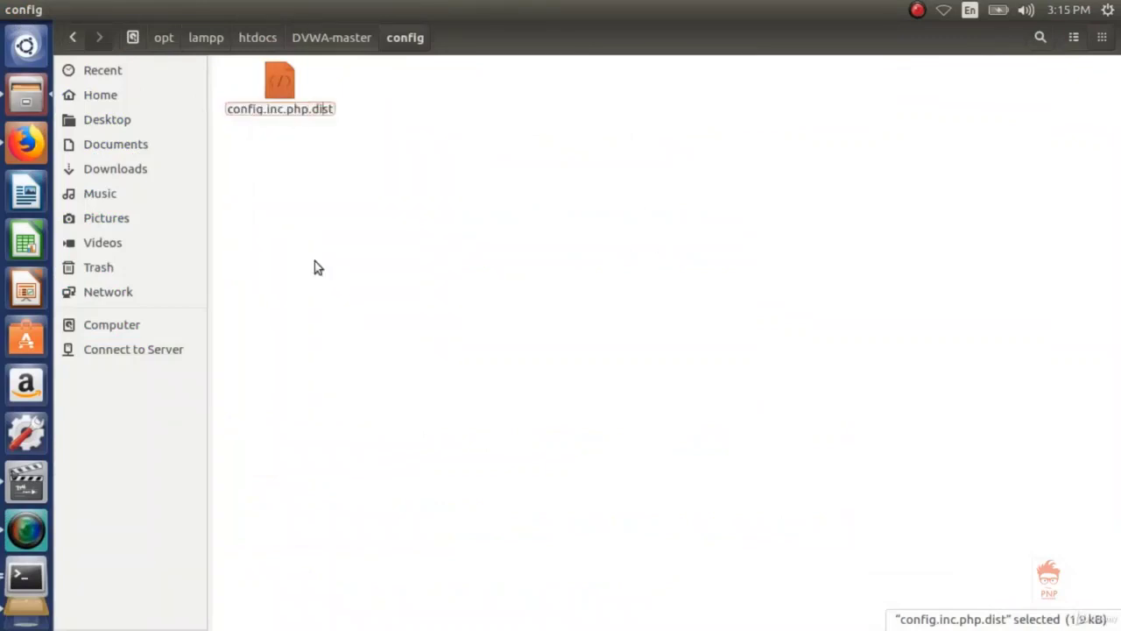
pyautogui.press('BackSpace')
pyautogui.press('BackSpace')
pyautogui.press('BackSpace')
pyautogui.press('BackSpace')
pyautogui.press('BackSpace')
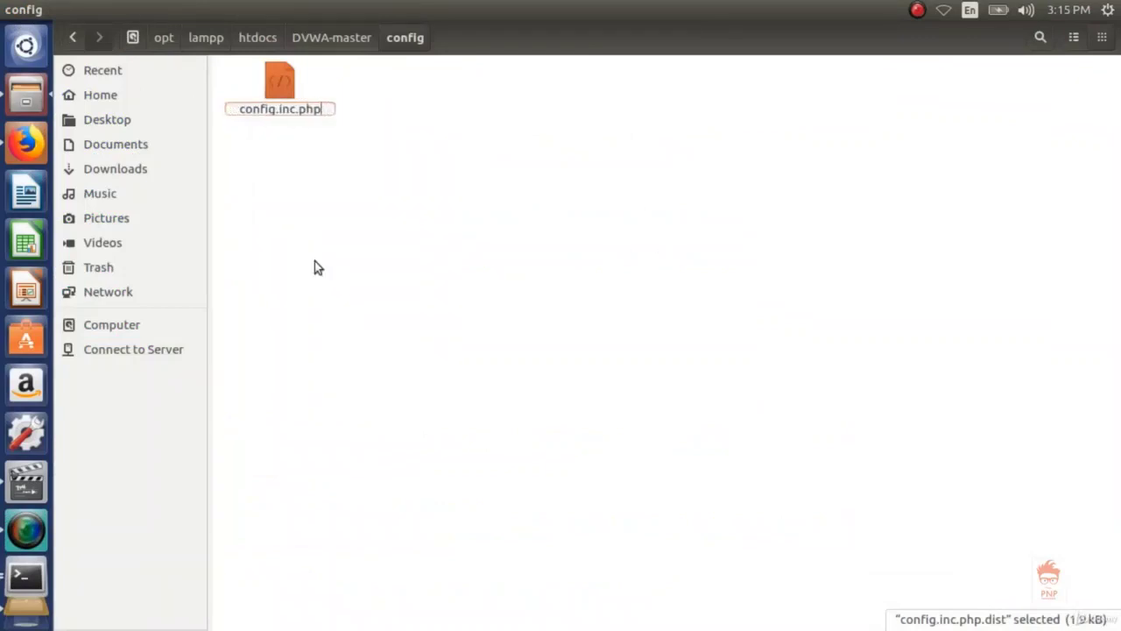
pyautogui.press('Return')
pyautogui.click(345, 181)
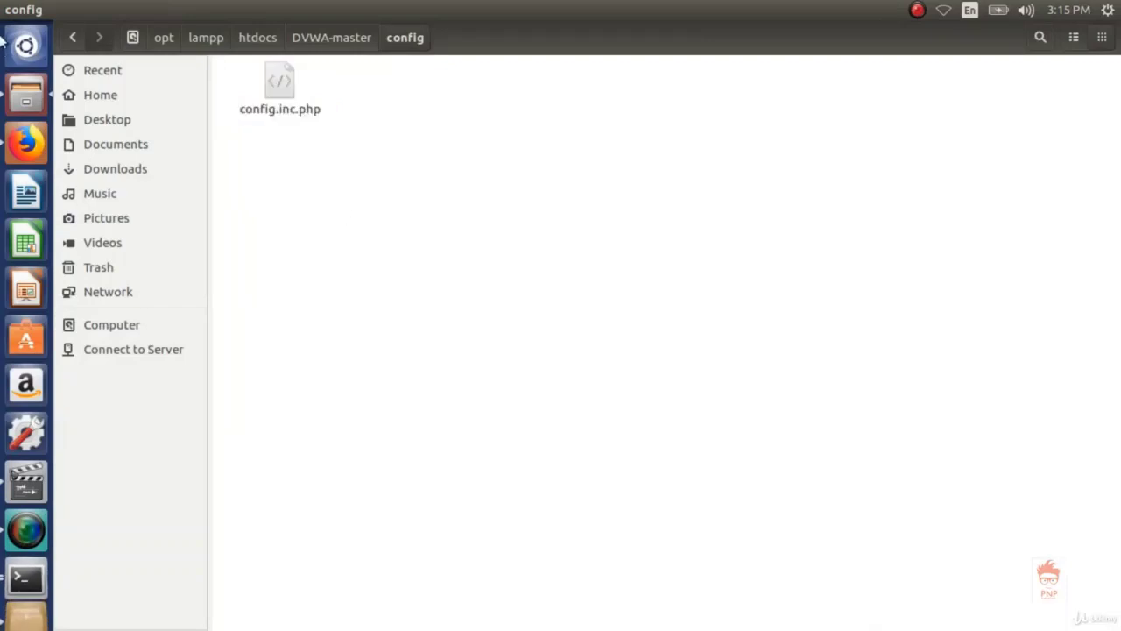
# Step: Load 127.0.0.1/DVWA-master/setup.php in Firefox
pyautogui.click(26, 142)
pyautogui.click(345, 63)
pyautogui.write('127.0.0.1/')
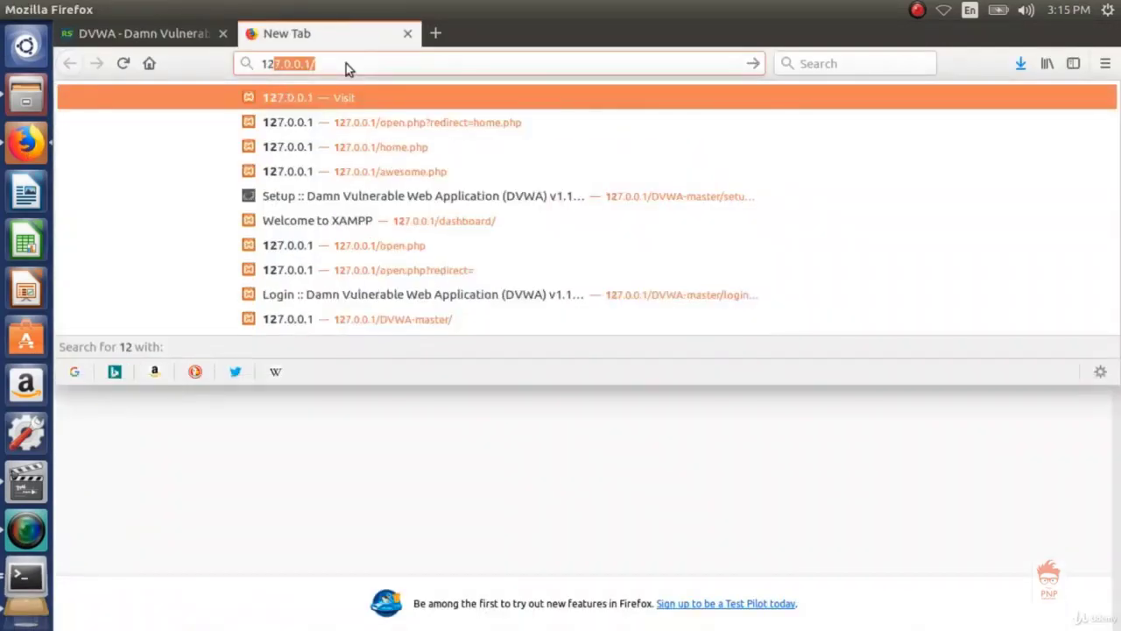
pyautogui.press('Return')
pyautogui.write('DVWA-master/')
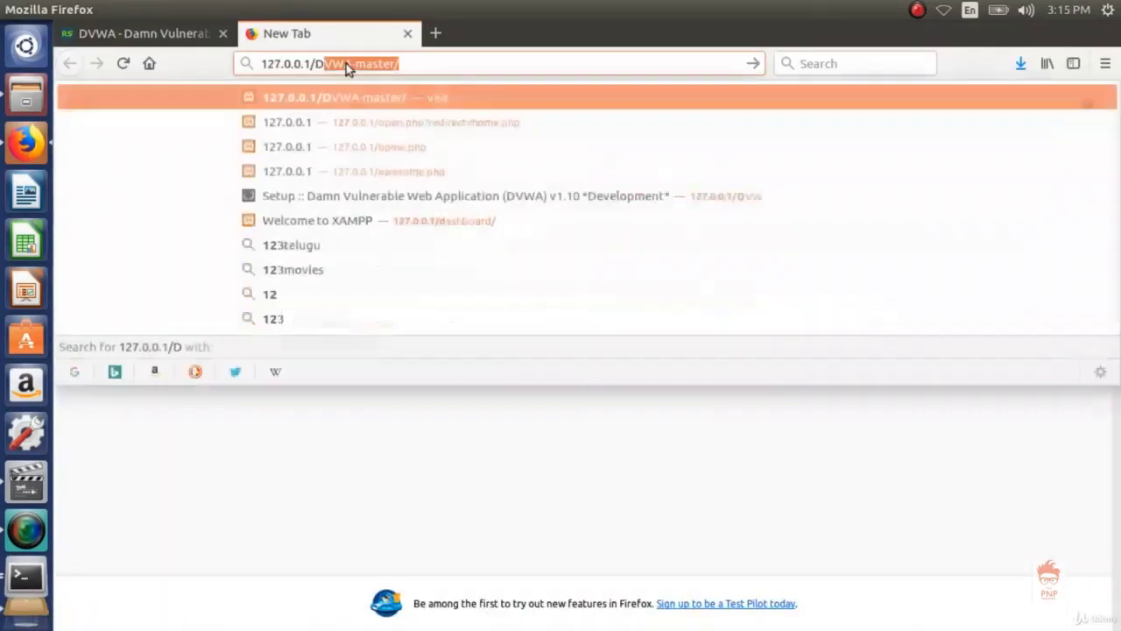
pyautogui.press('Return')
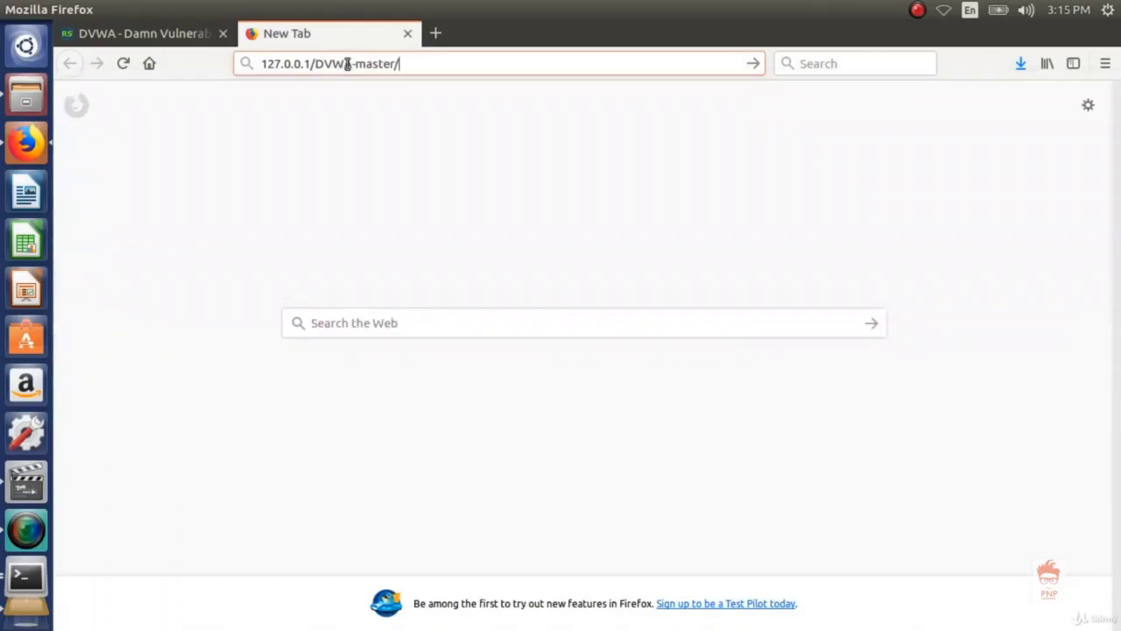
pyautogui.write('setup.php')
pyautogui.press('Return')
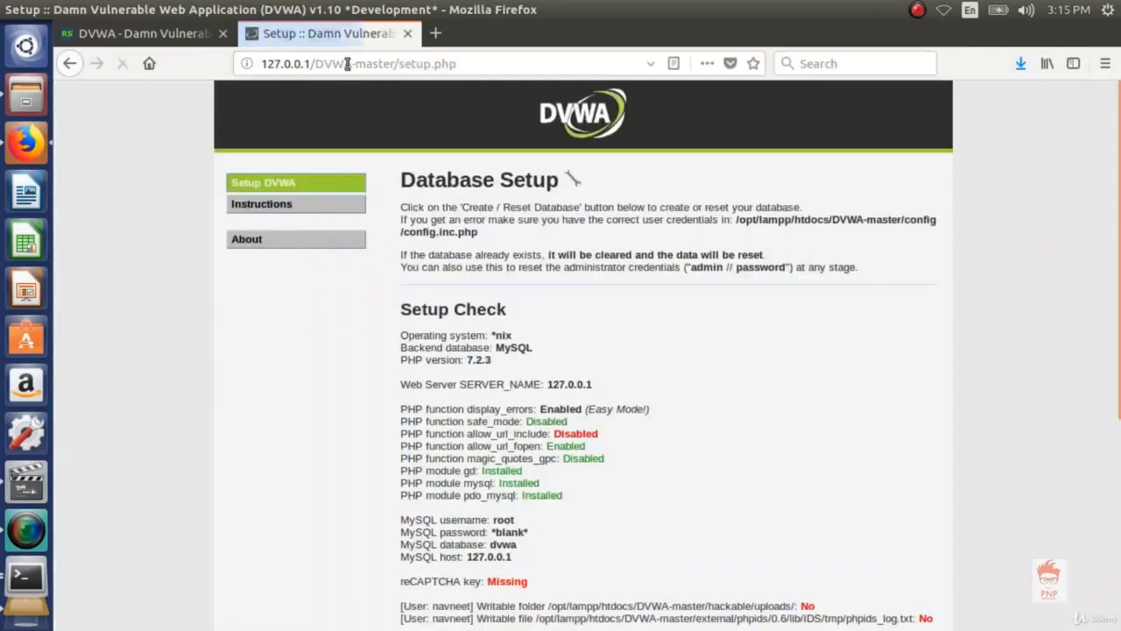
# Step: Run Create / Reset Database on the setup page so DVWA reports Setup successful
pyautogui.scroll(-1, 779, 292)
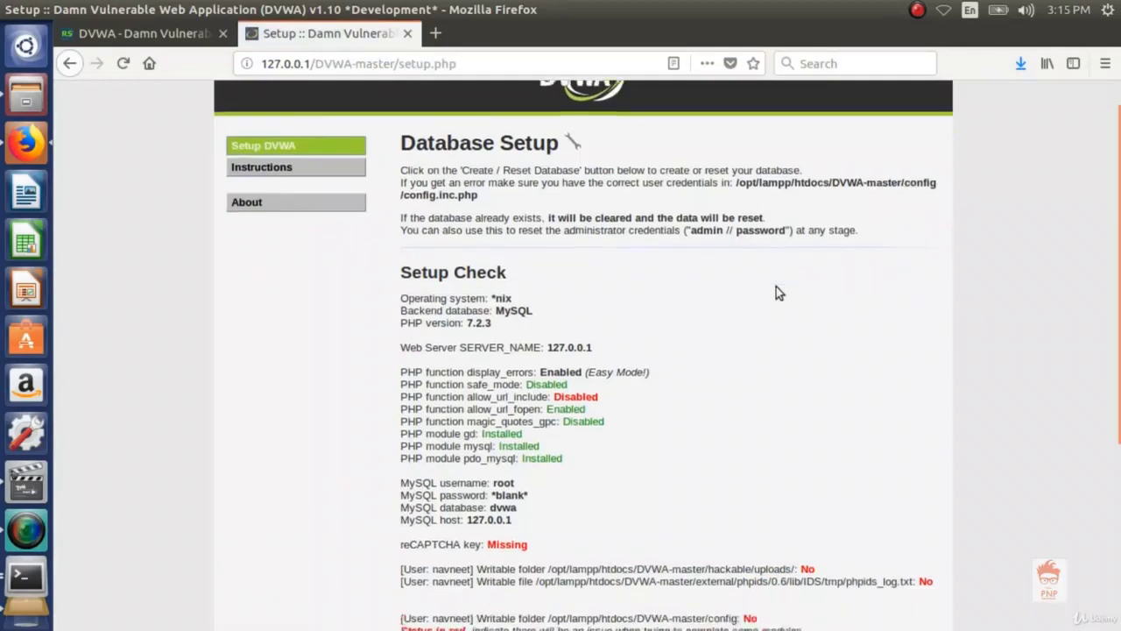
pyautogui.scroll(-5, 777, 287)
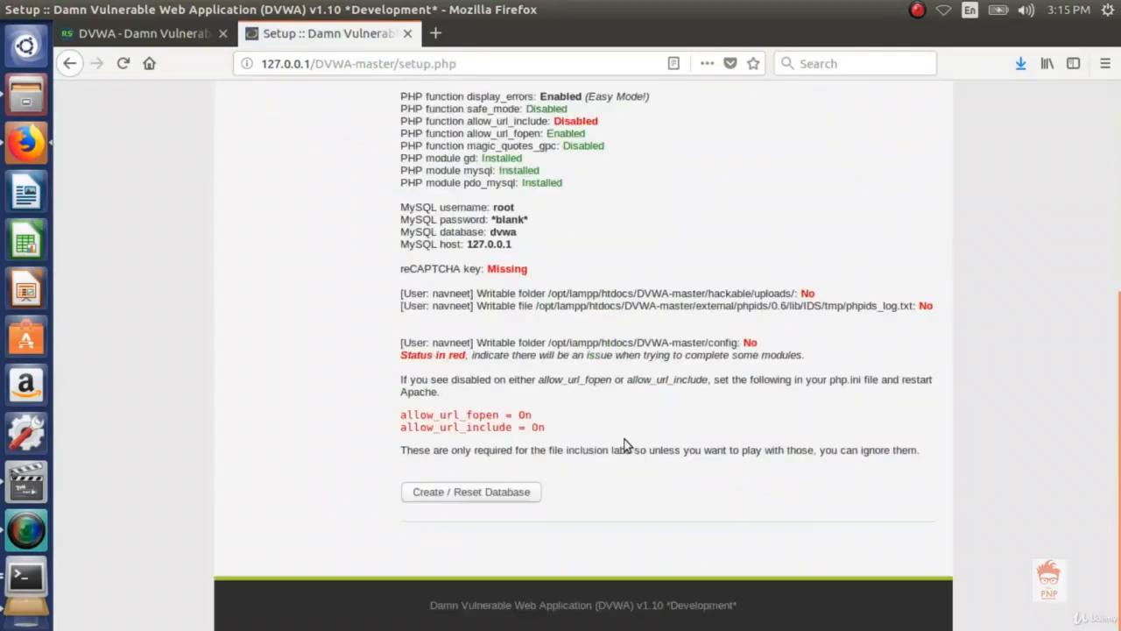
pyautogui.click(449, 496)
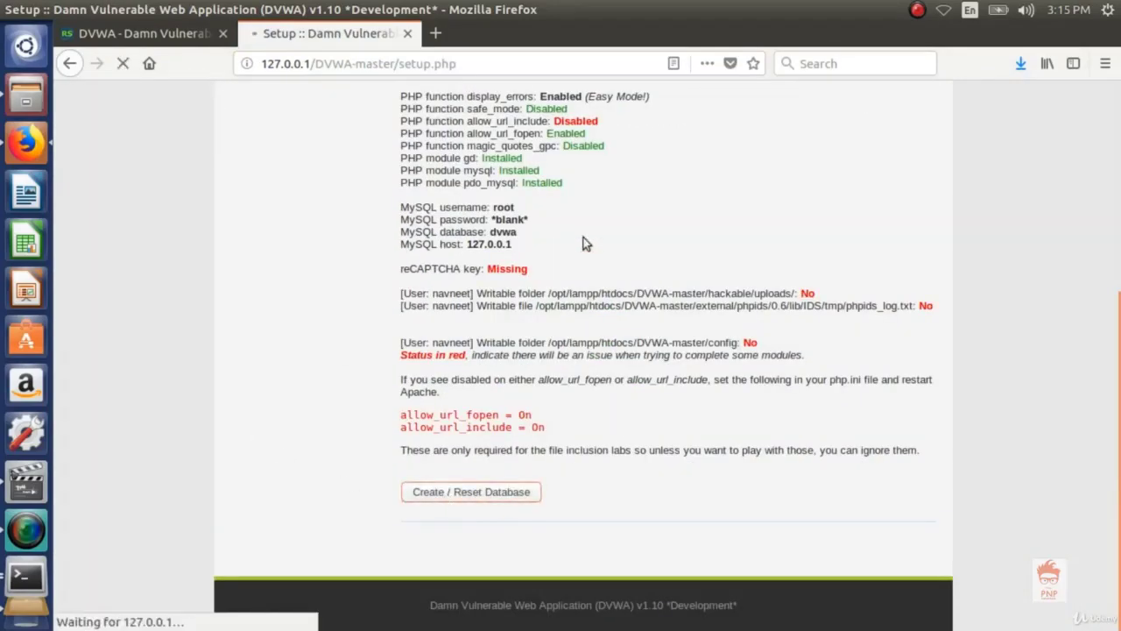
pyautogui.scroll(-10, 501, 468)
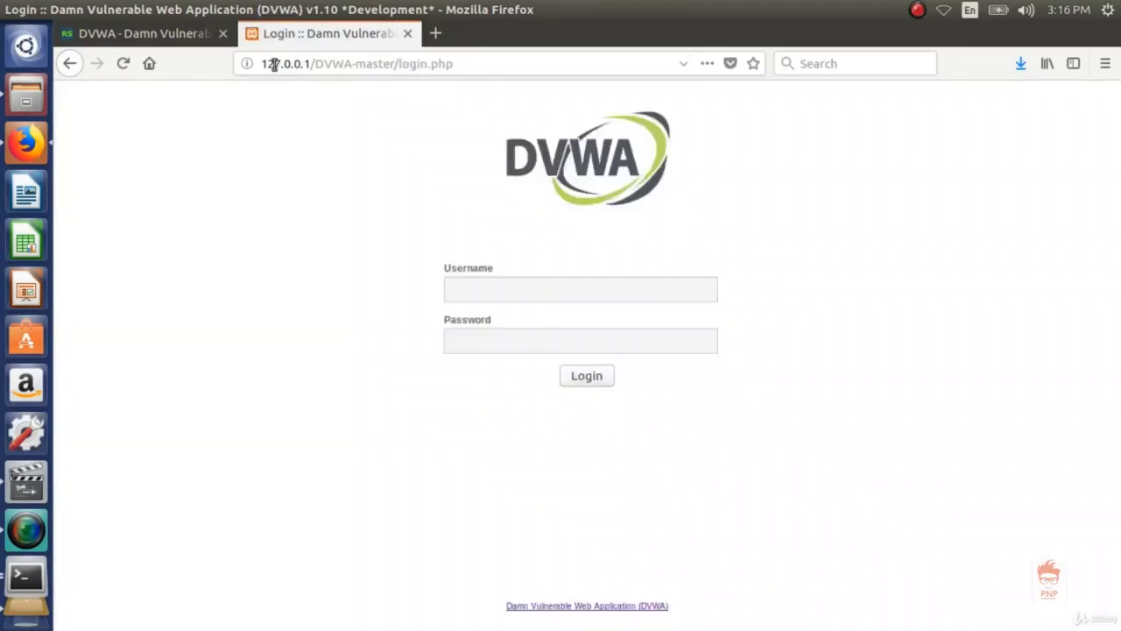
pyautogui.moveTo(274, 63)
pyautogui.mouseDown()
pyautogui.moveTo(454, 64)
pyautogui.moveTo(286, 58)
pyautogui.mouseUp()
# Step: Log in to DVWA as admin with the account password, declining Firefox's offer to save it
pyautogui.click(372, 205)
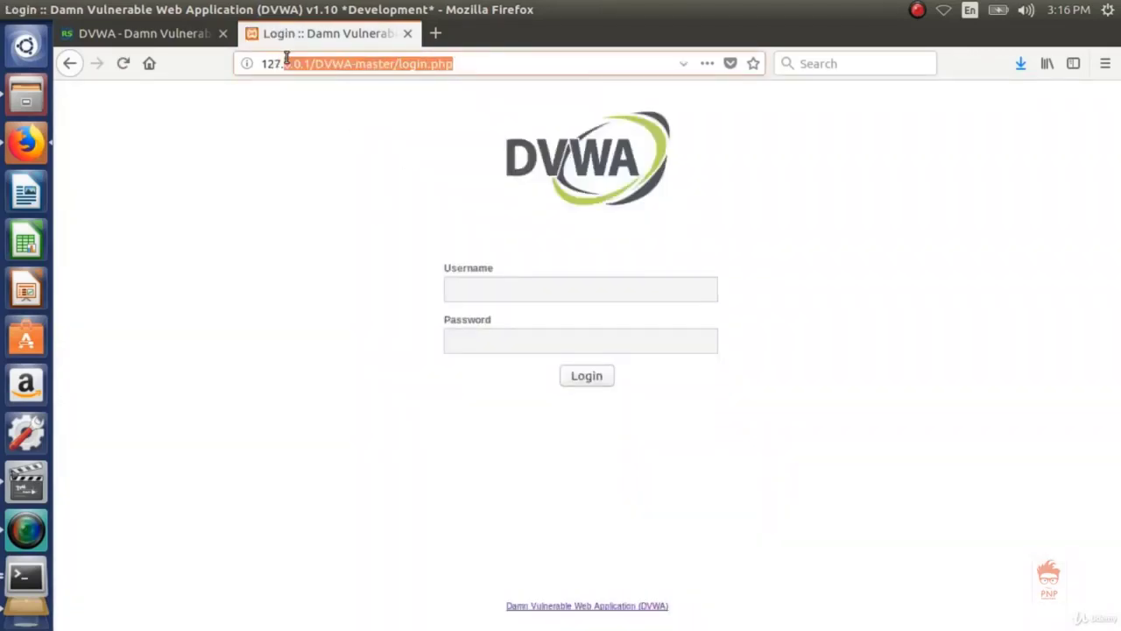
pyautogui.click(349, 253)
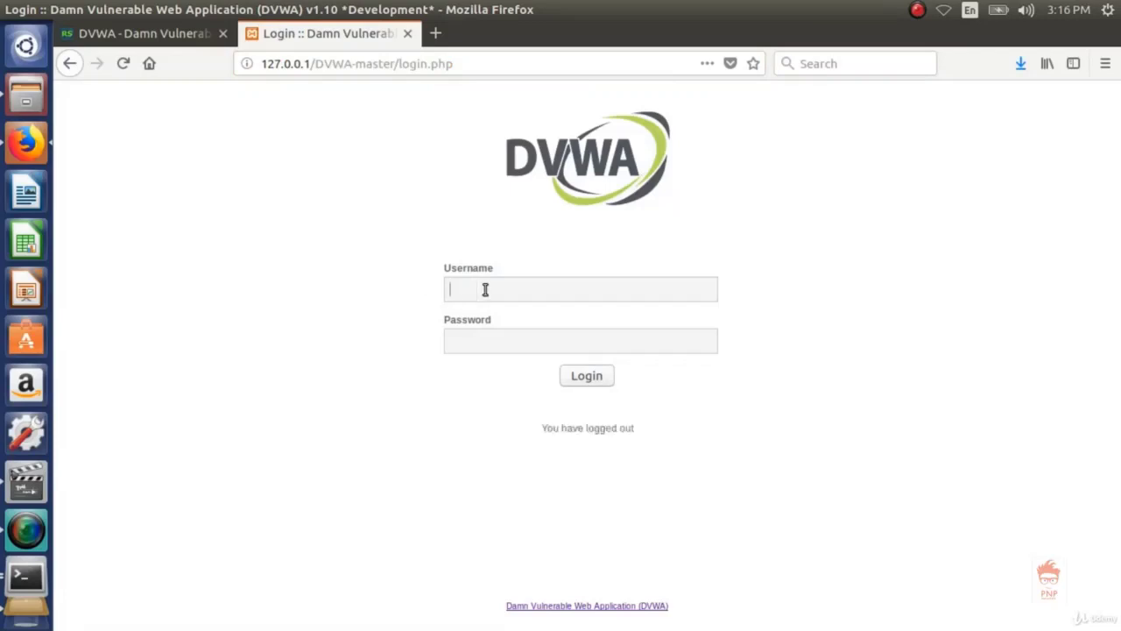
pyautogui.write('admin')
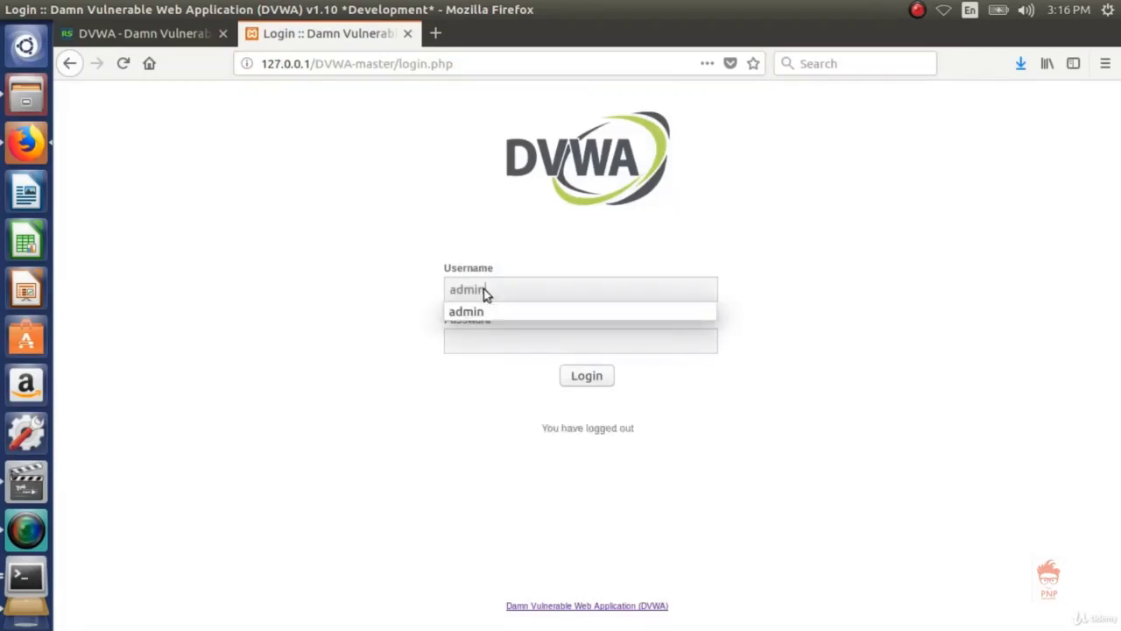
pyautogui.press('Tab')
pyautogui.write('passwo')
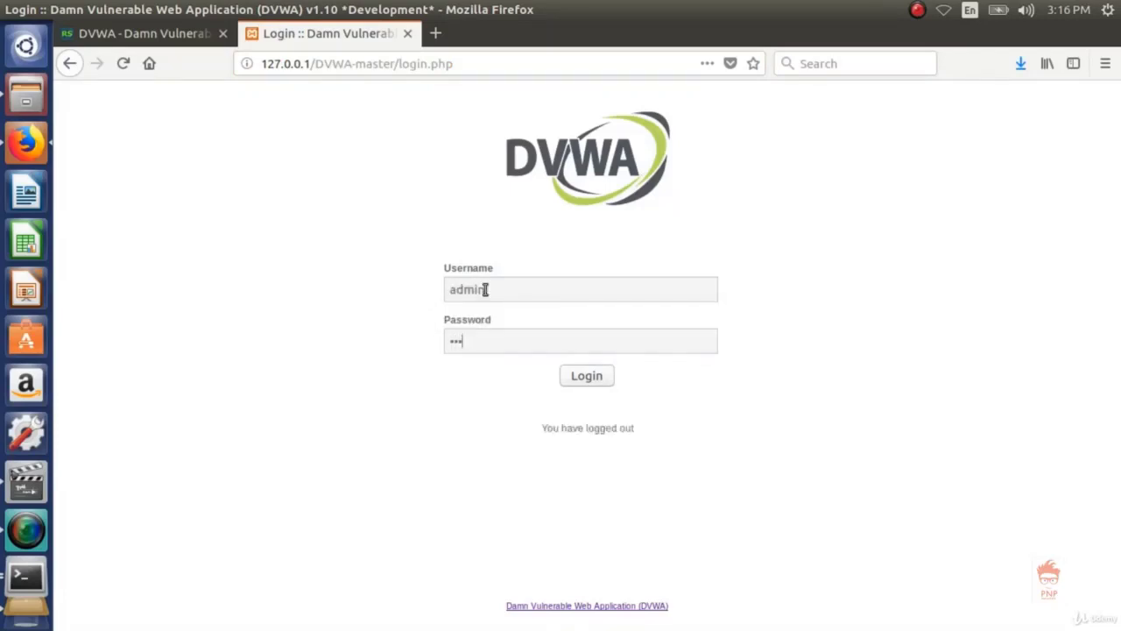
pyautogui.write('rd')
pyautogui.click(580, 377)
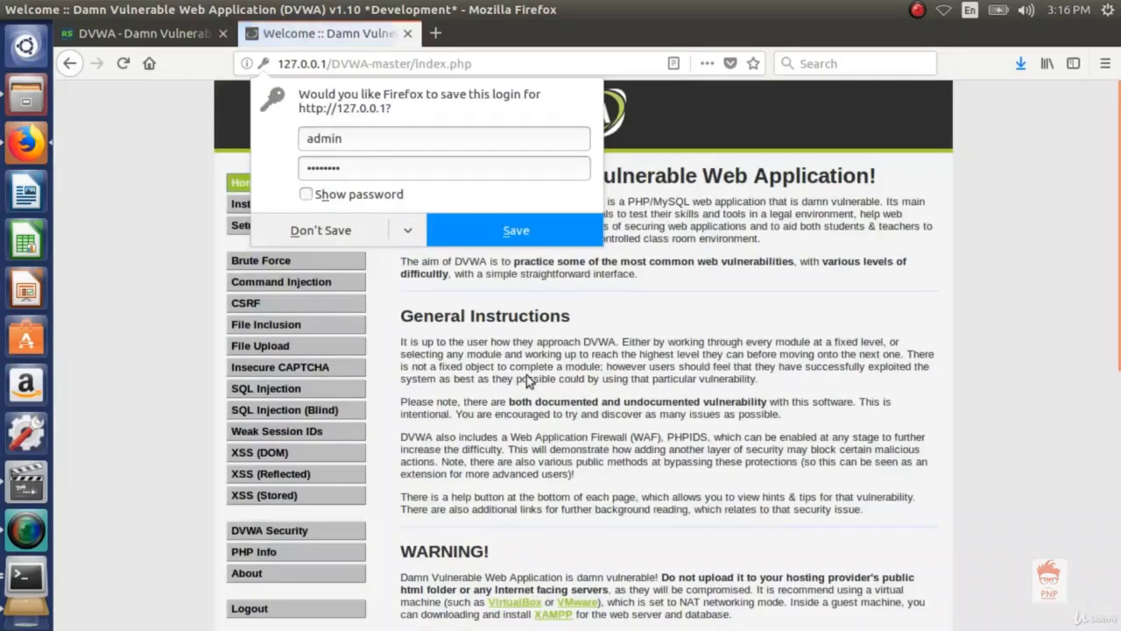
pyautogui.click(334, 232)
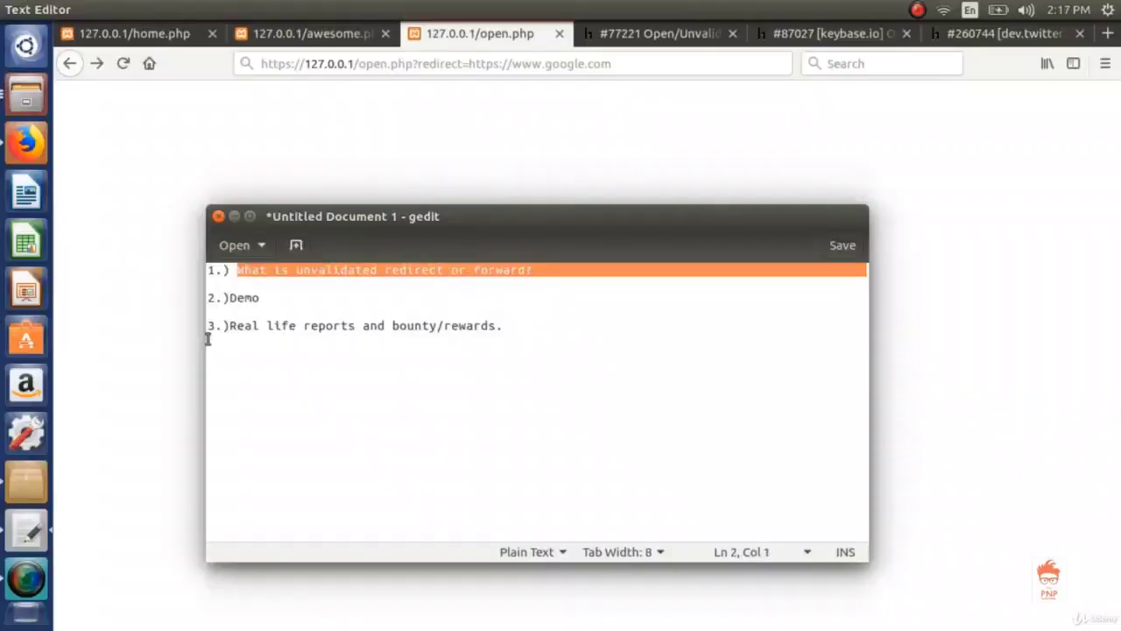
# Step: Highlight the gedit outline's first question, Demo and real-life reports points, then return to Firefox
pyautogui.click(226, 298)
pyautogui.moveTo(226, 298); pyautogui.dragTo(277, 299)
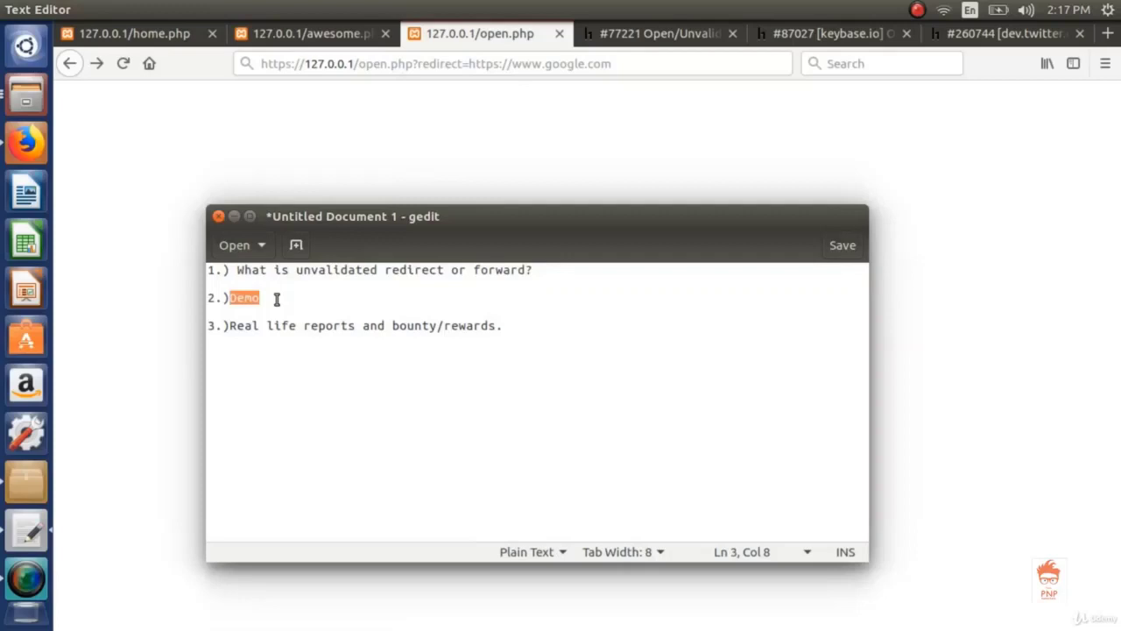
pyautogui.moveTo(230, 325); pyautogui.dragTo(454, 345)
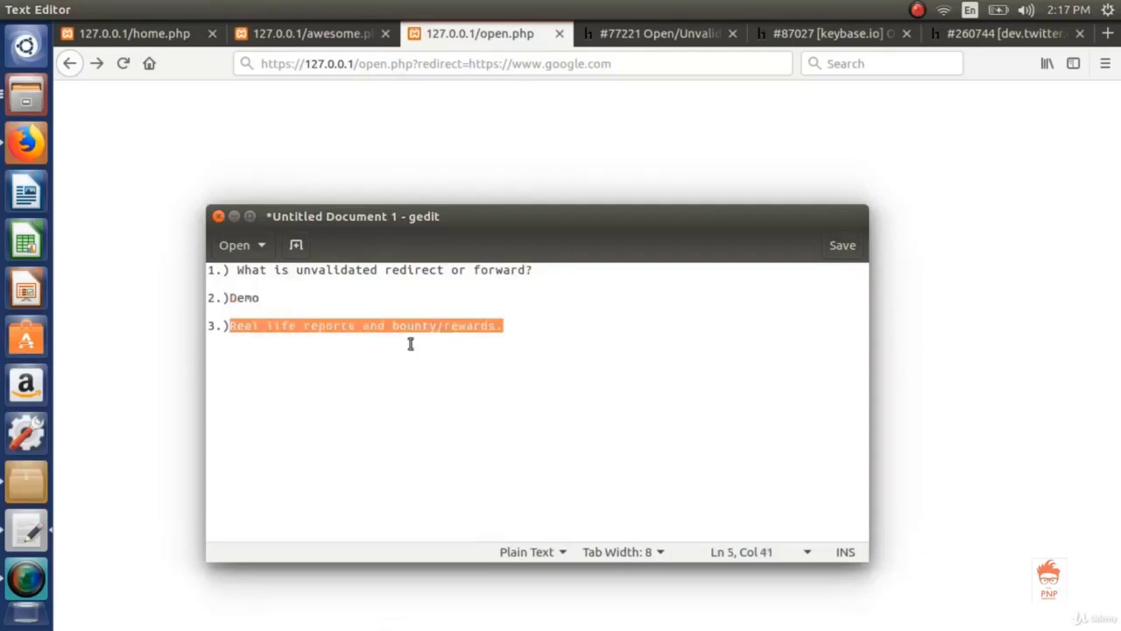
pyautogui.moveTo(236, 272); pyautogui.dragTo(531, 280)
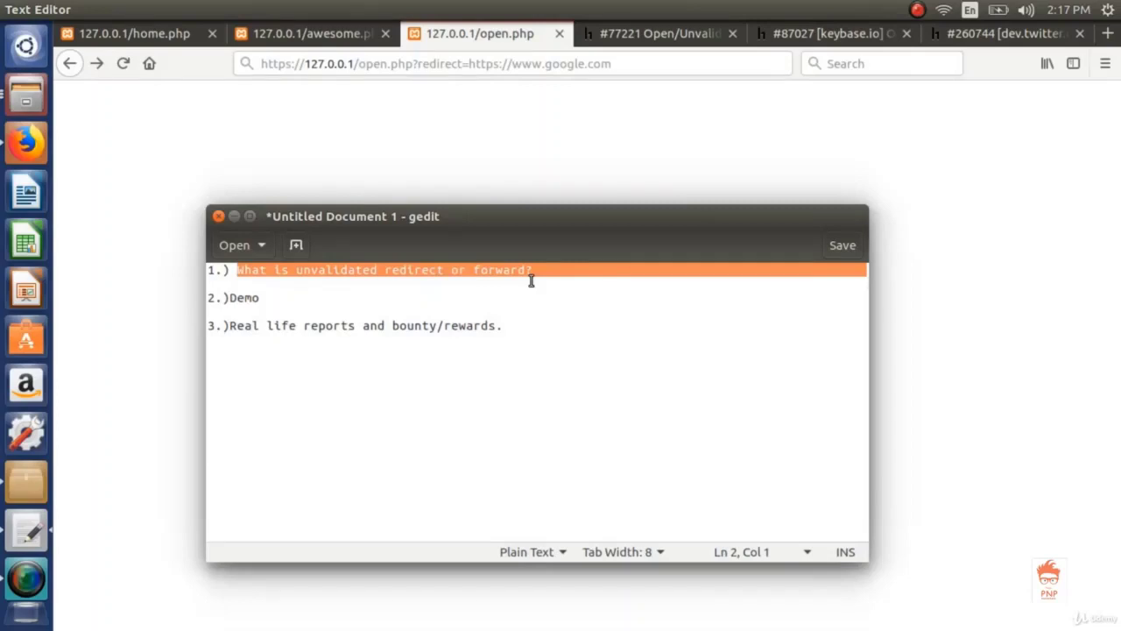
pyautogui.click(414, 289)
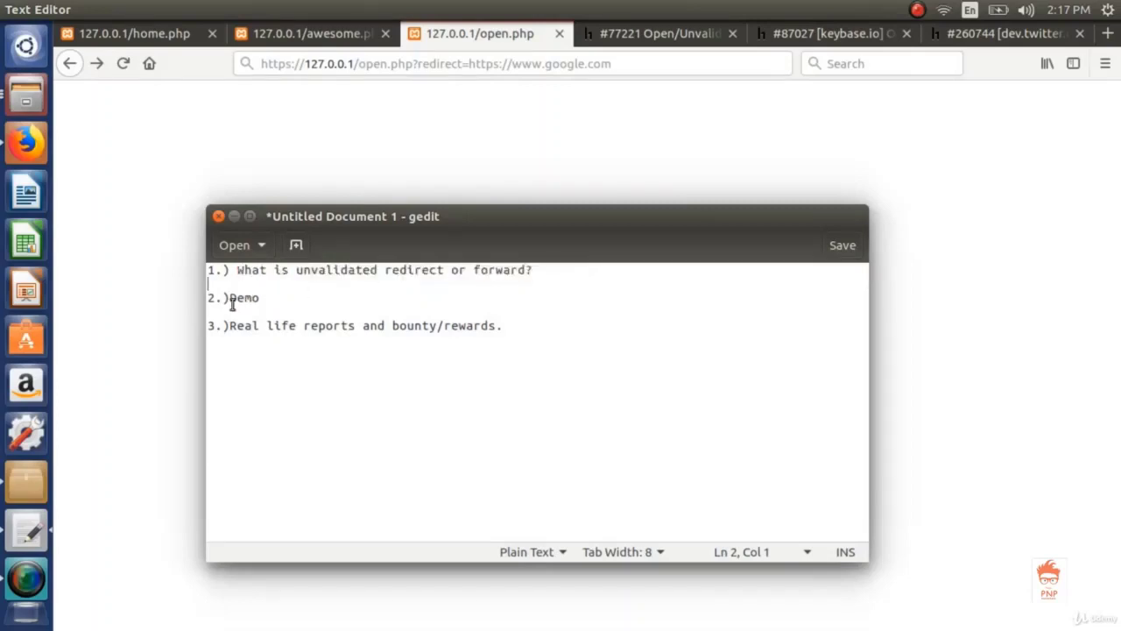
pyautogui.moveTo(230, 303); pyautogui.dragTo(268, 303)
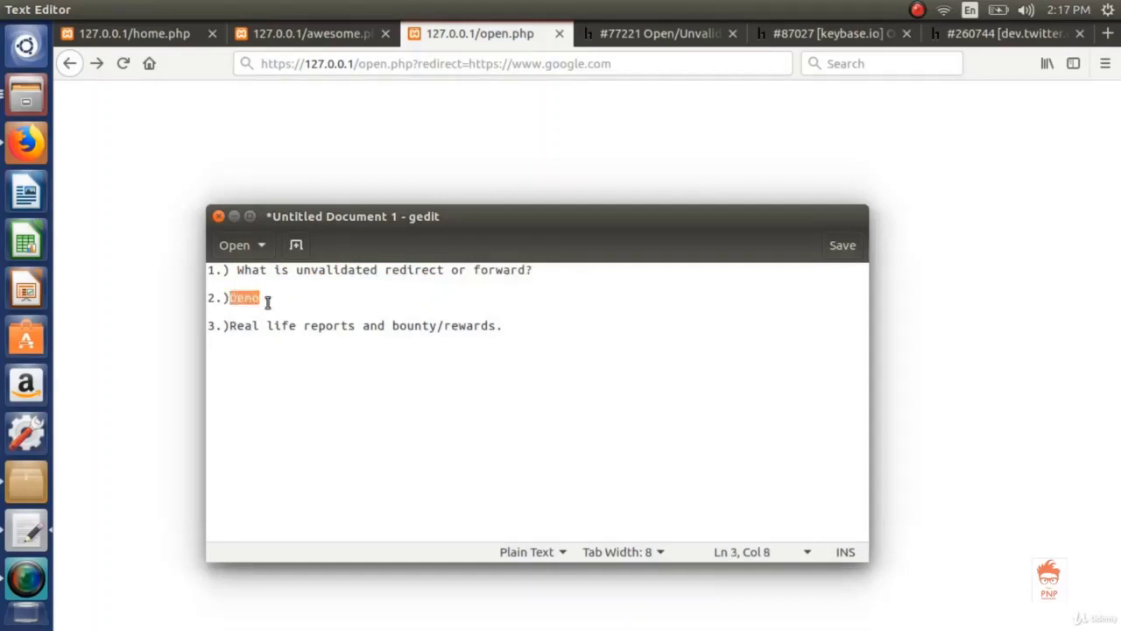
pyautogui.click(140, 104)
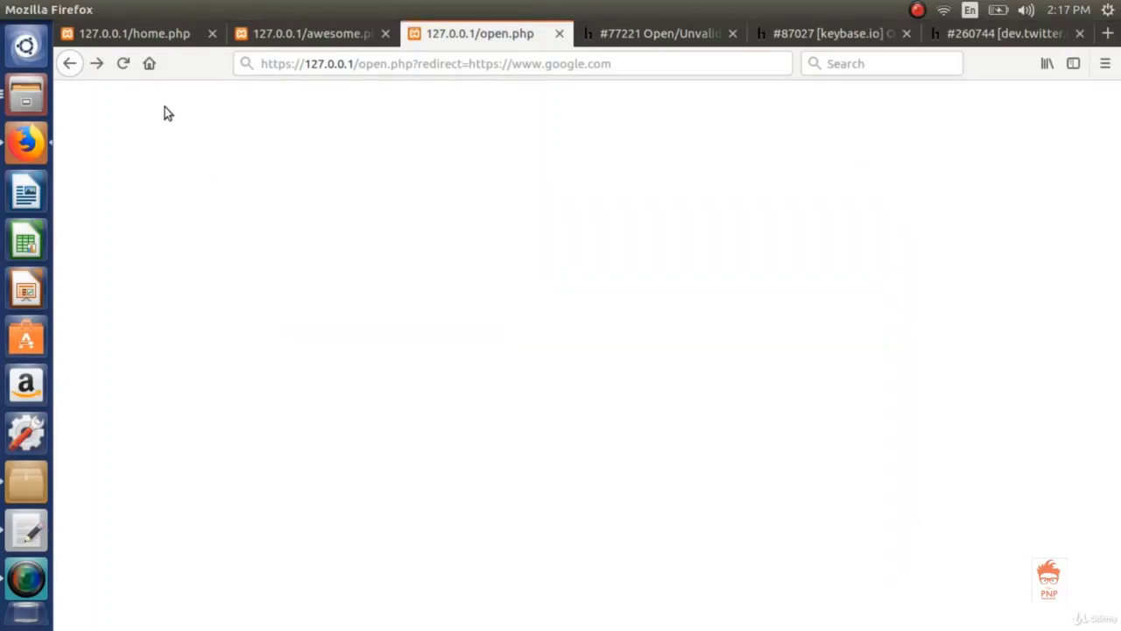
# Step: Show the awesome.php page, highlighting its 127.0.0.1 address, heading and link text
pyautogui.click(305, 33)
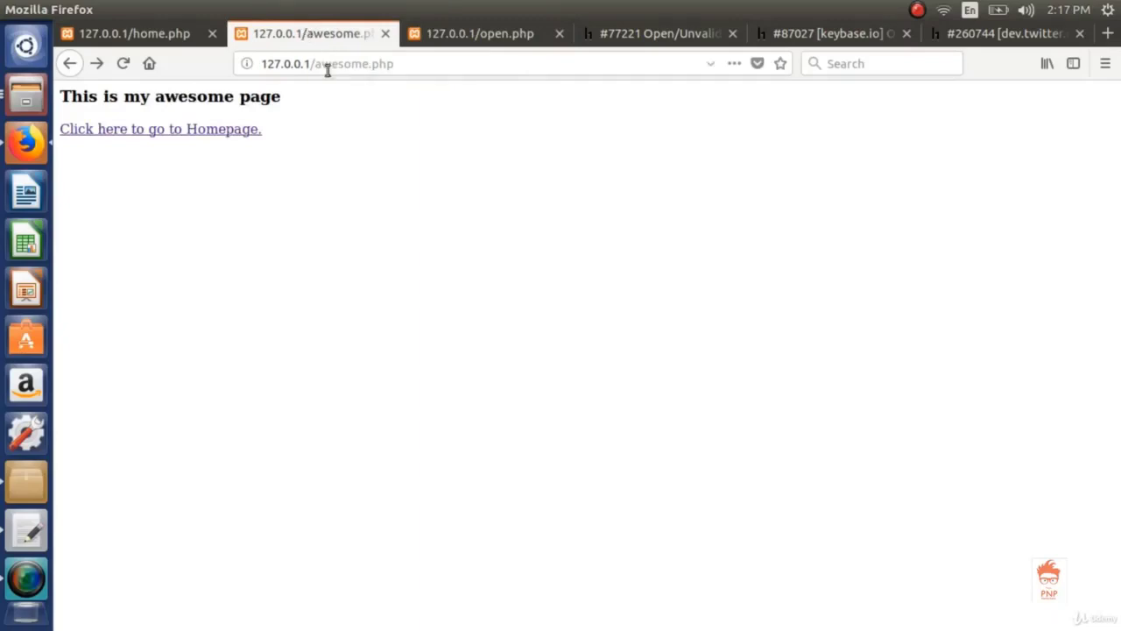
pyautogui.moveTo(263, 66); pyautogui.dragTo(411, 63)
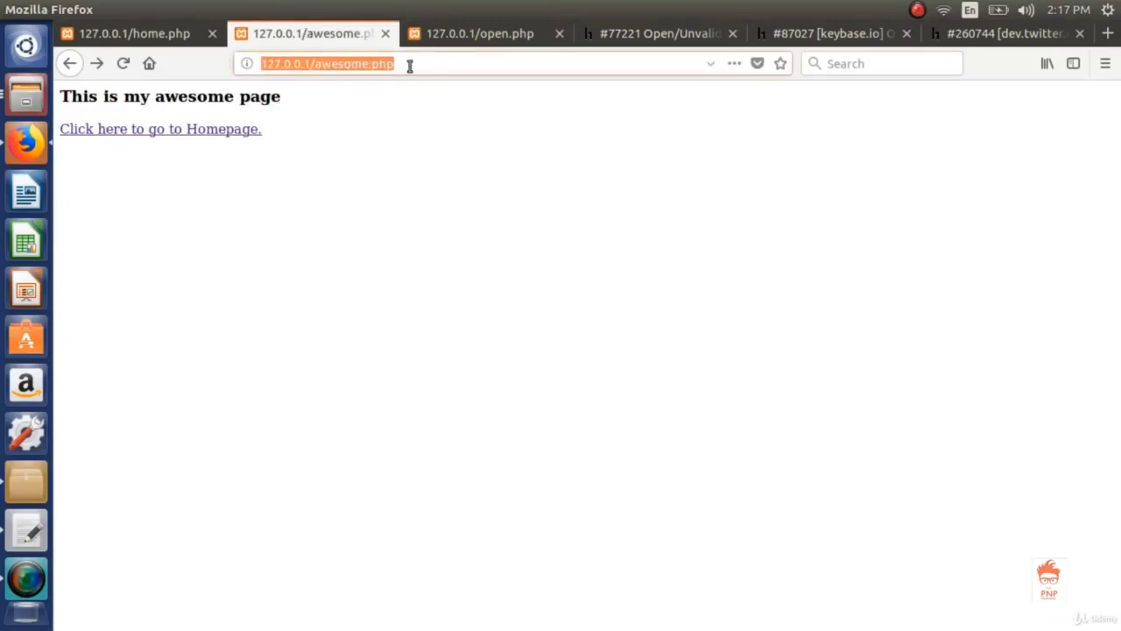
pyautogui.moveTo(312, 63); pyautogui.dragTo(260, 63)
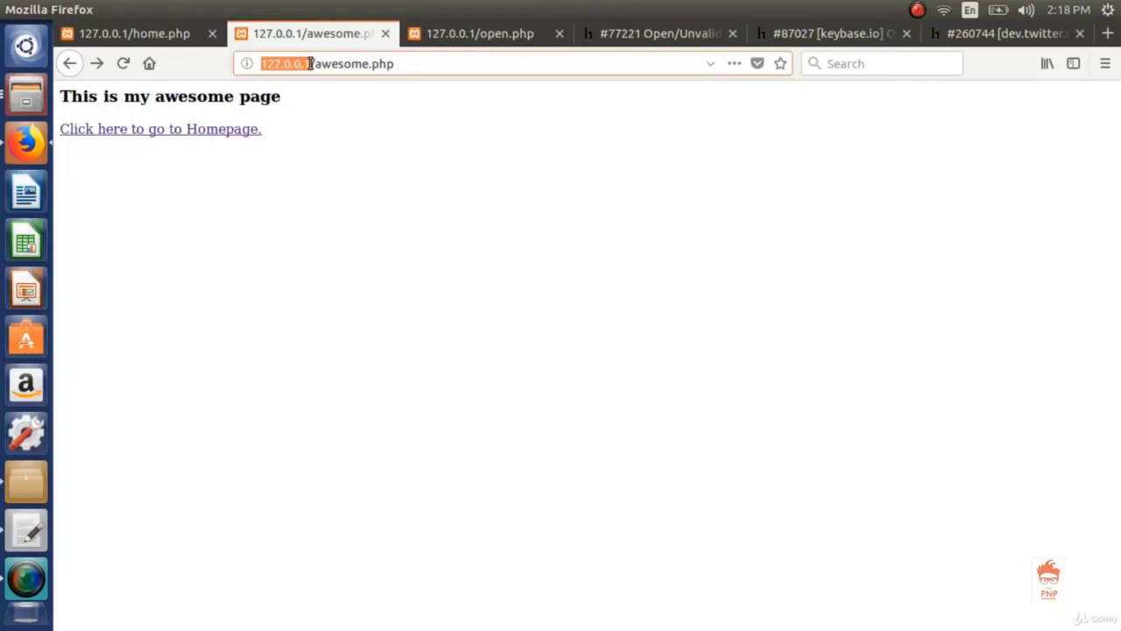
pyautogui.moveTo(310, 64); pyautogui.dragTo(263, 65)
pyautogui.moveTo(408, 66); pyautogui.dragTo(263, 64)
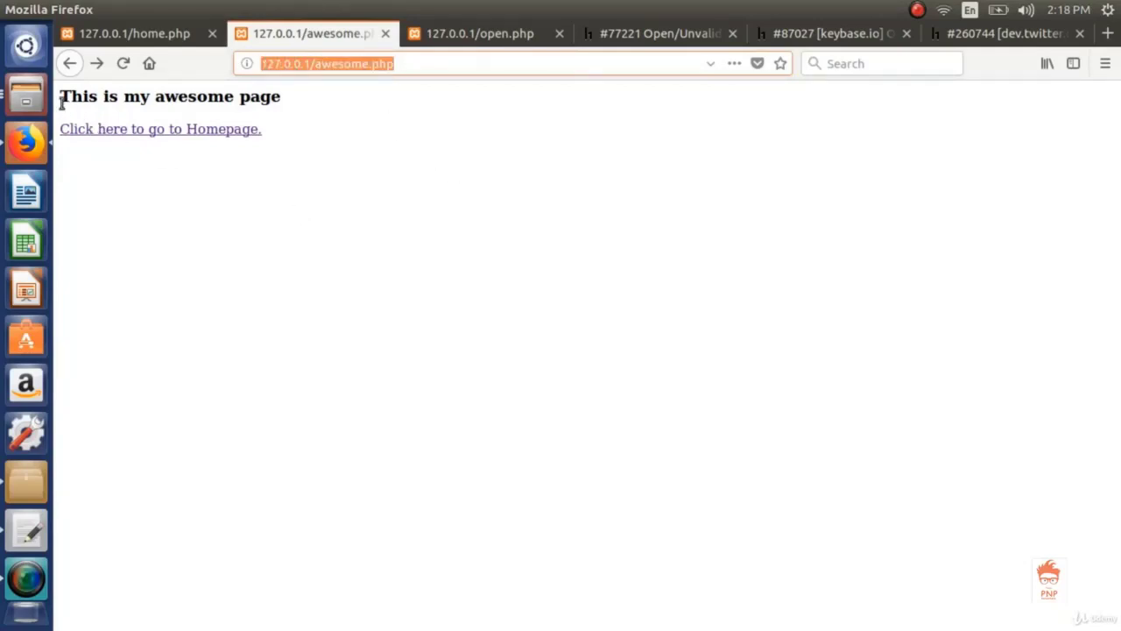
pyautogui.moveTo(61, 103); pyautogui.dragTo(270, 118)
pyautogui.click(301, 200)
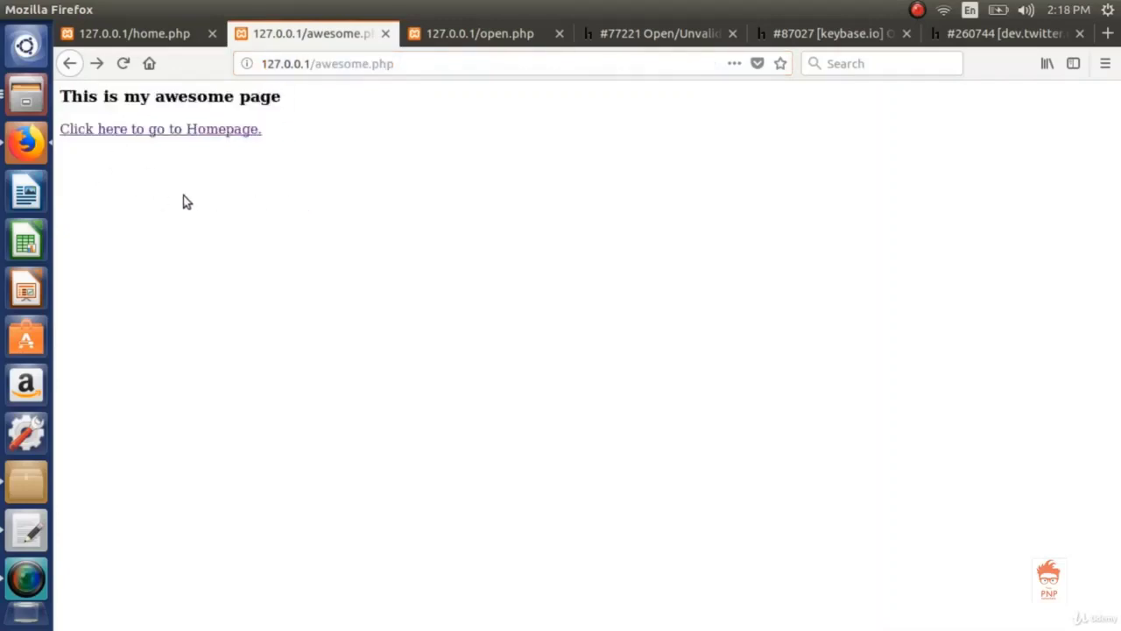
# Step: Follow the 'Click here to go to Homepage.' link to home.php, then go back to awesome.php
pyautogui.click(191, 132)
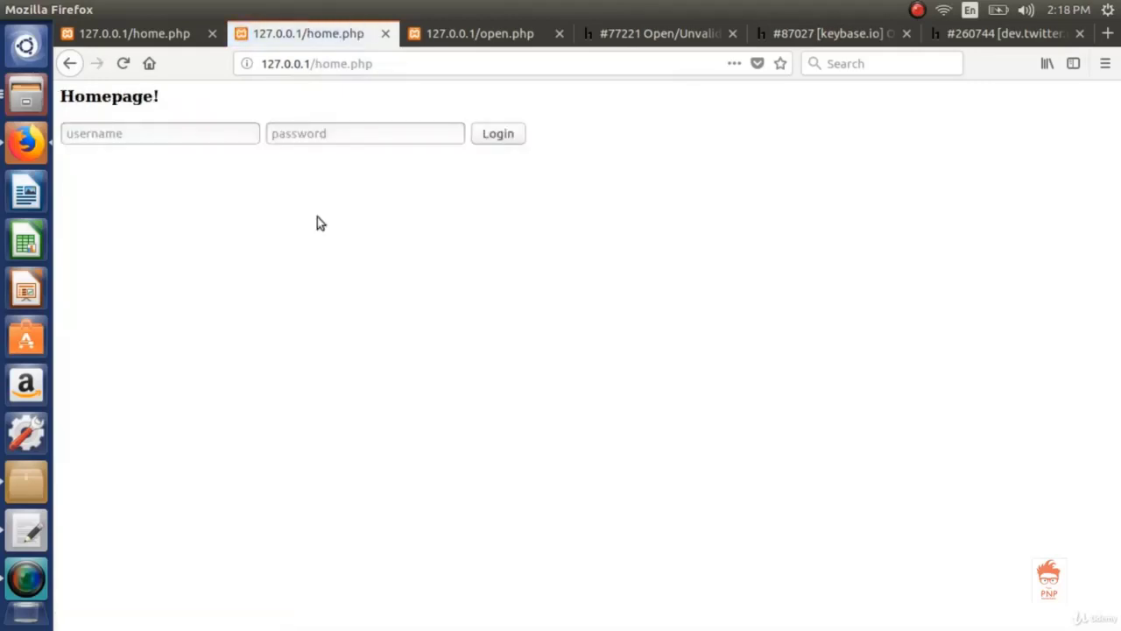
pyautogui.click(159, 42)
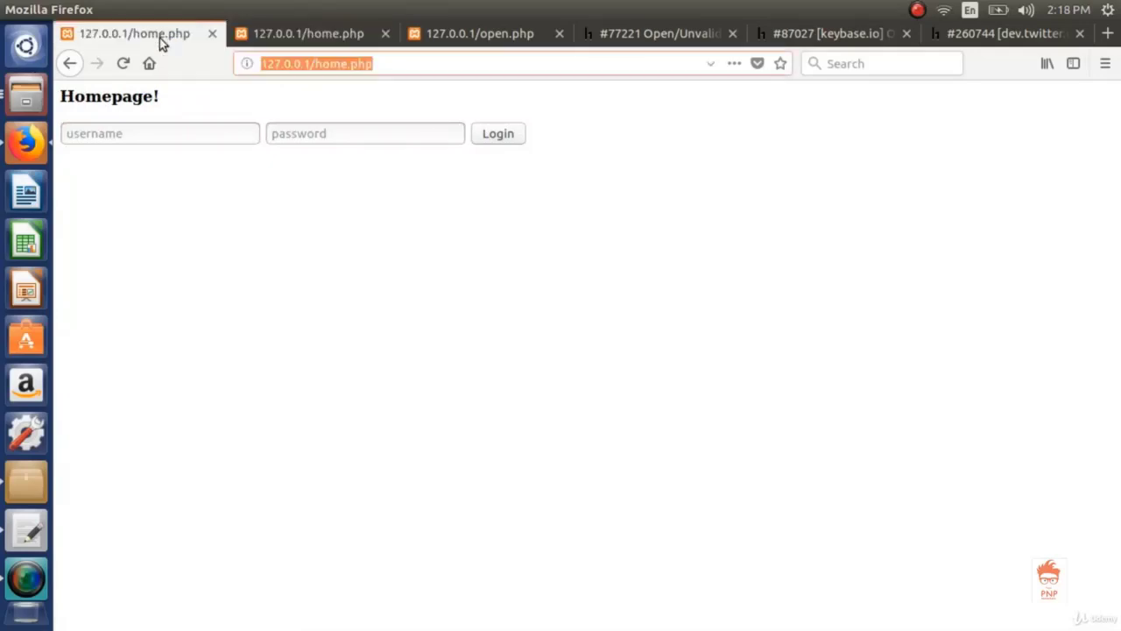
pyautogui.click(263, 43)
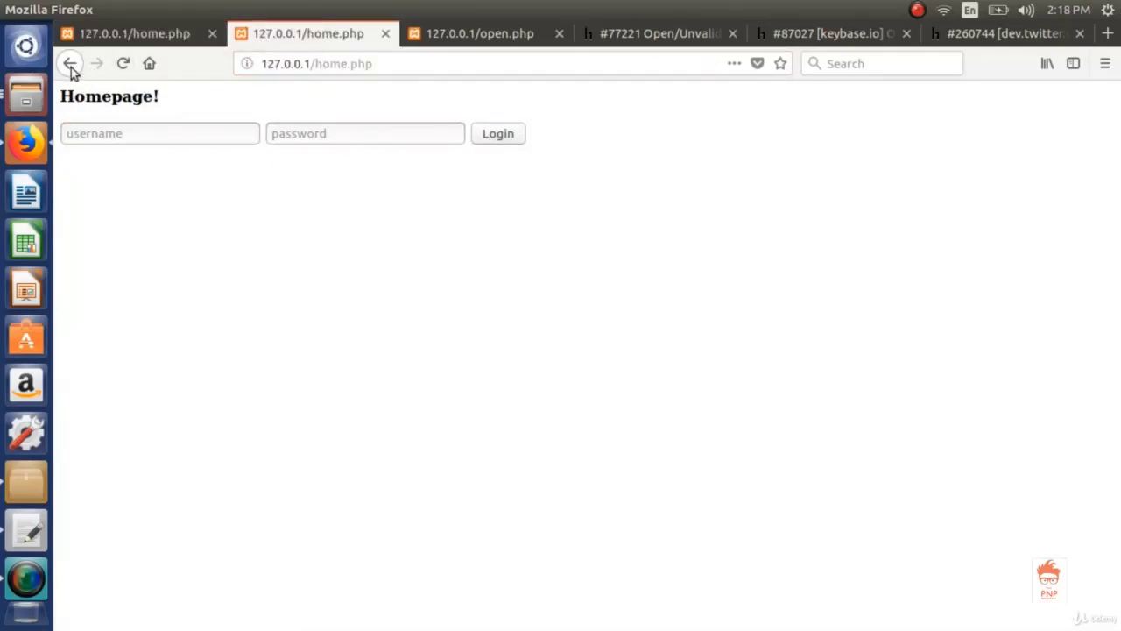
pyautogui.click(71, 68)
pyautogui.click(285, 183)
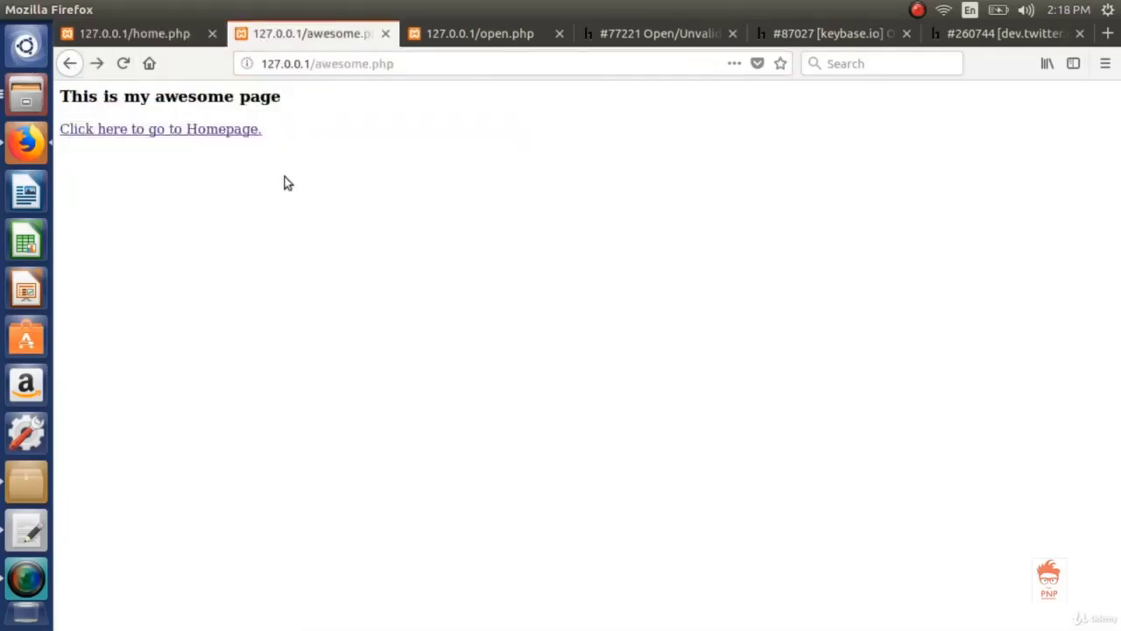
pyautogui.rightClick(285, 183)
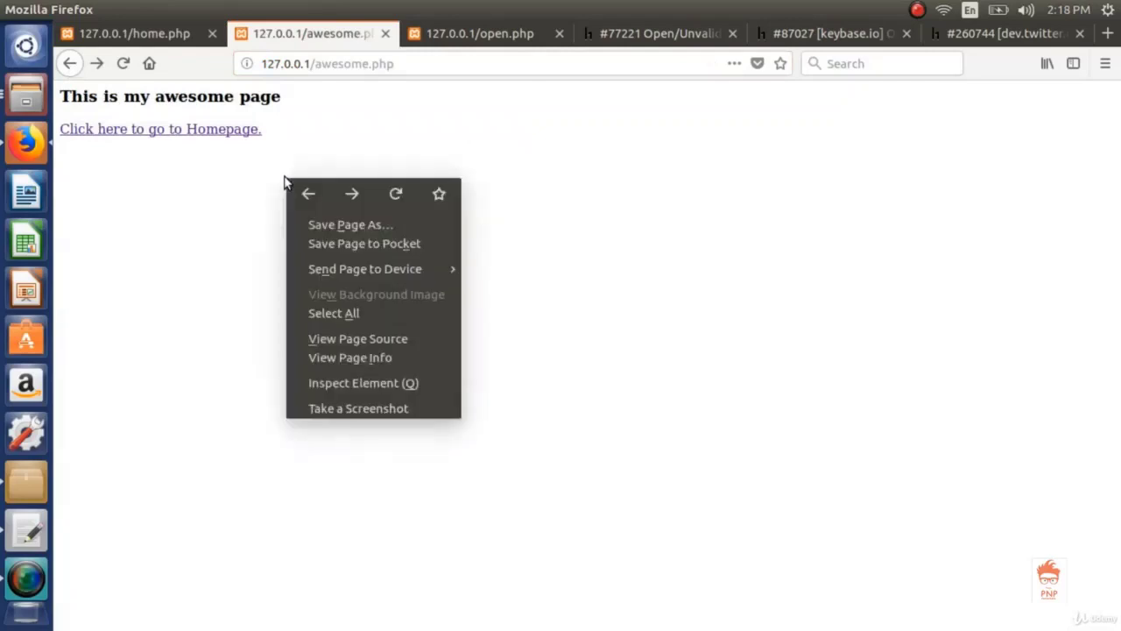
# Step: View awesome.php's page source and copy its open.php?redirect=home.php link address
pyautogui.click(366, 344)
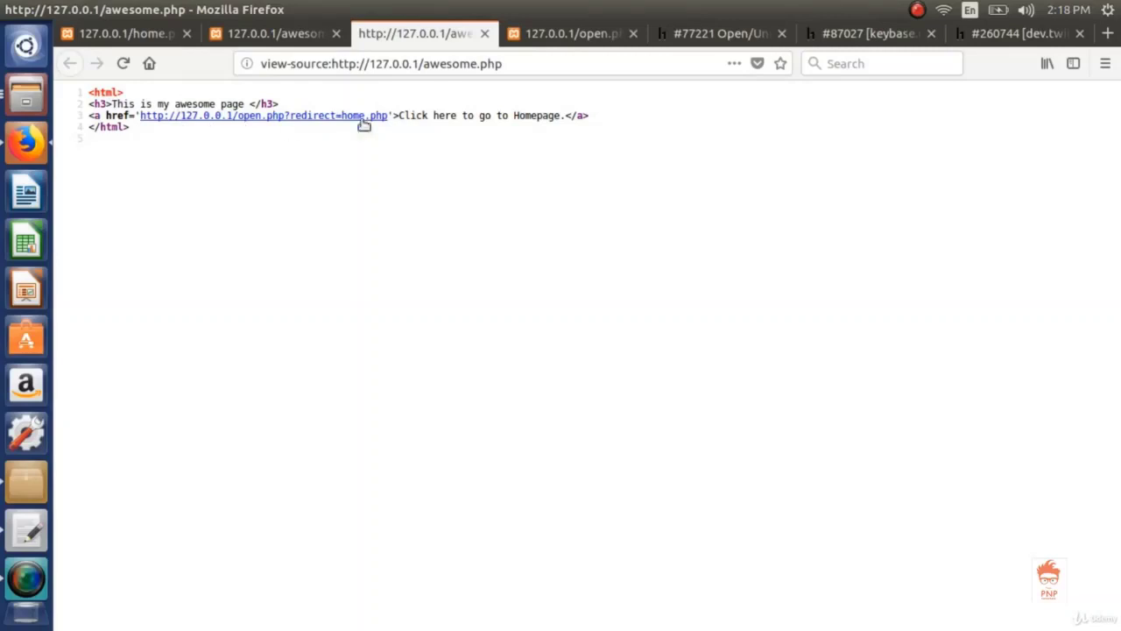
pyautogui.moveTo(388, 118); pyautogui.dragTo(219, 118)
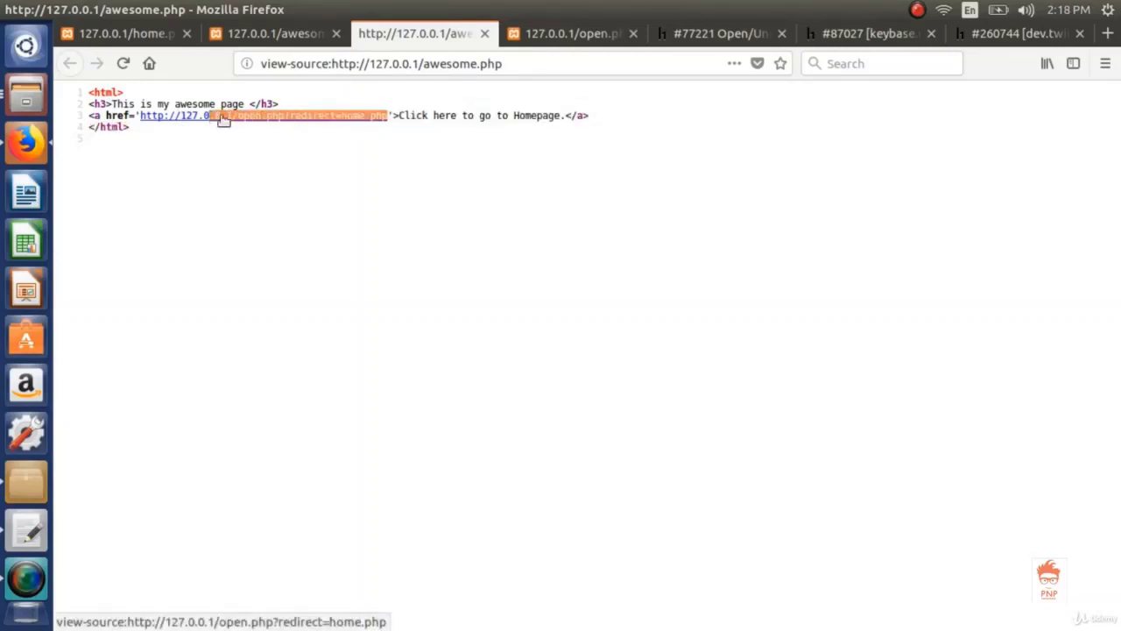
pyautogui.click(264, 136)
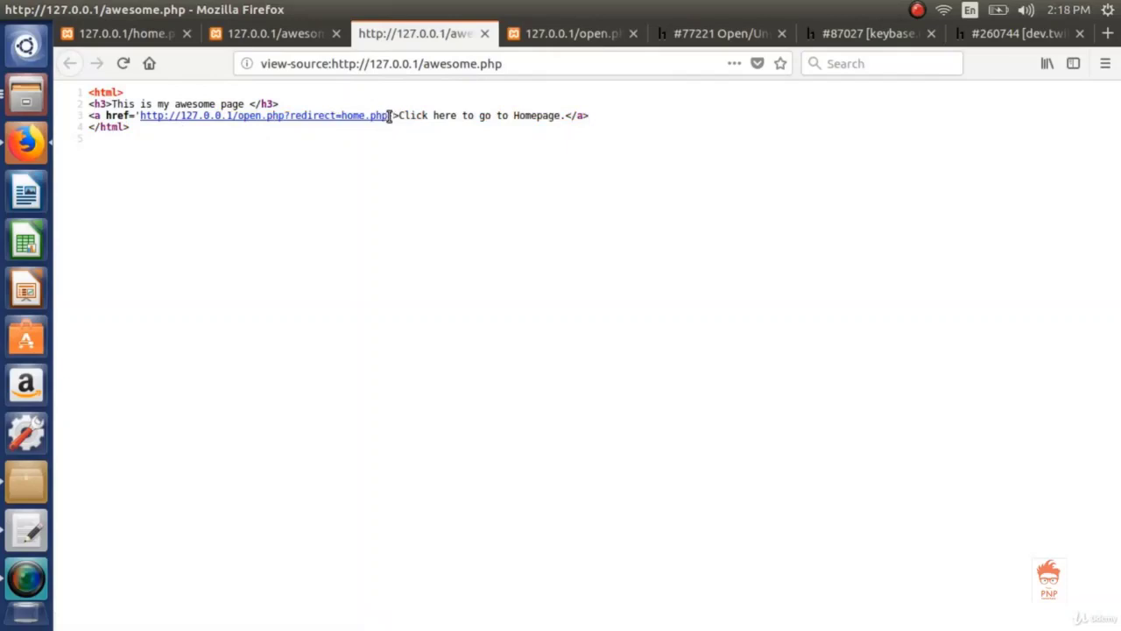
pyautogui.moveTo(389, 115); pyautogui.dragTo(143, 117)
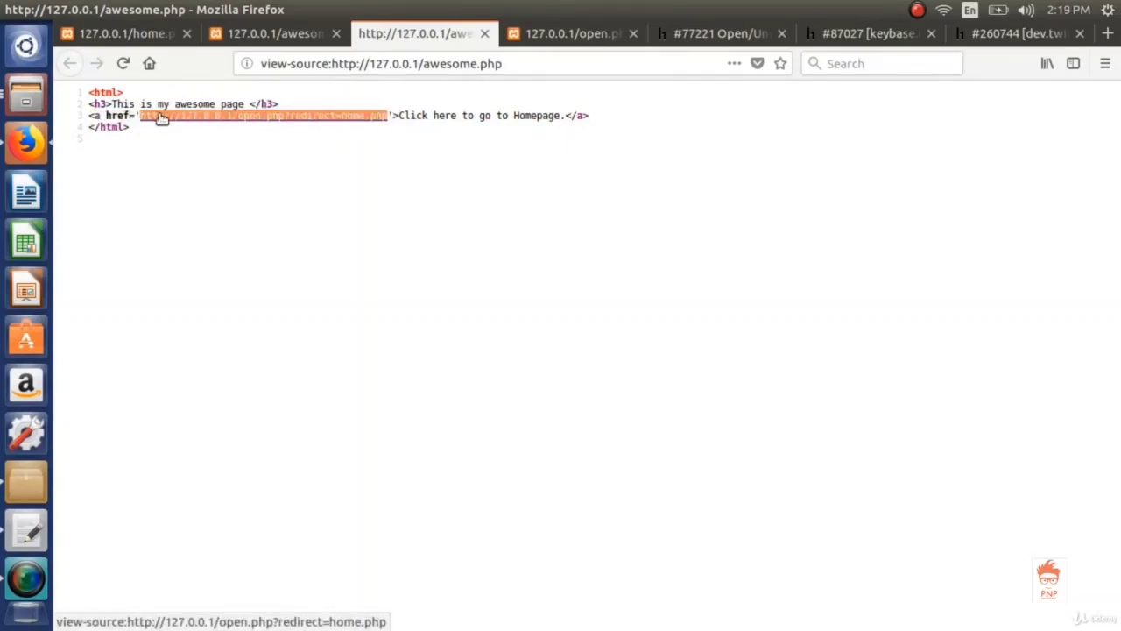
pyautogui.rightClick(161, 115)
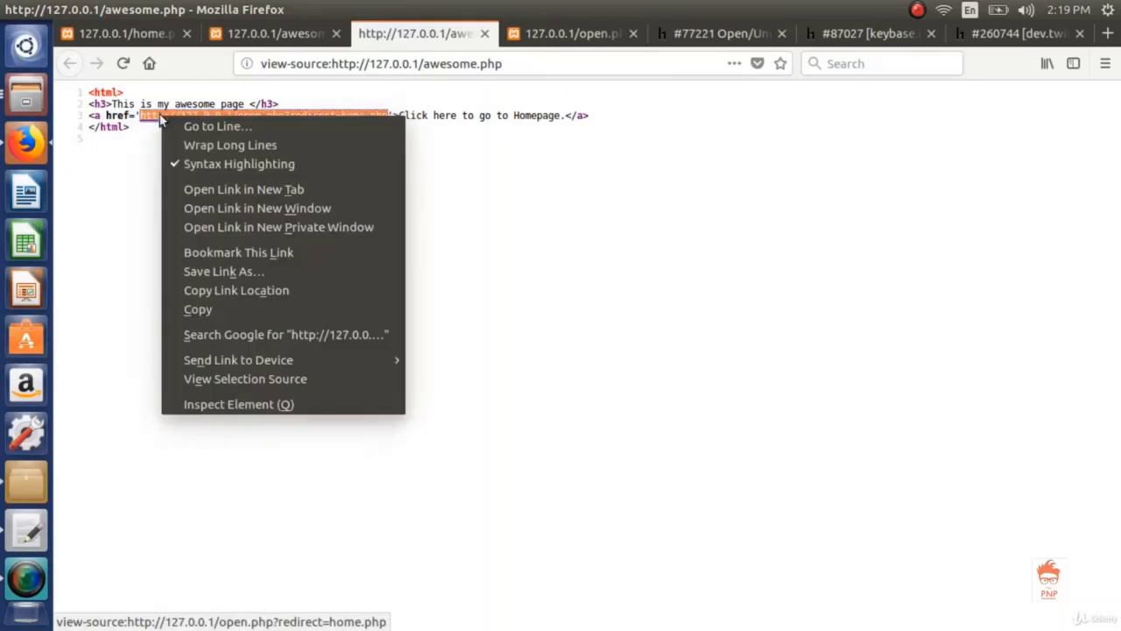
pyautogui.click(205, 311)
pyautogui.click(593, 32)
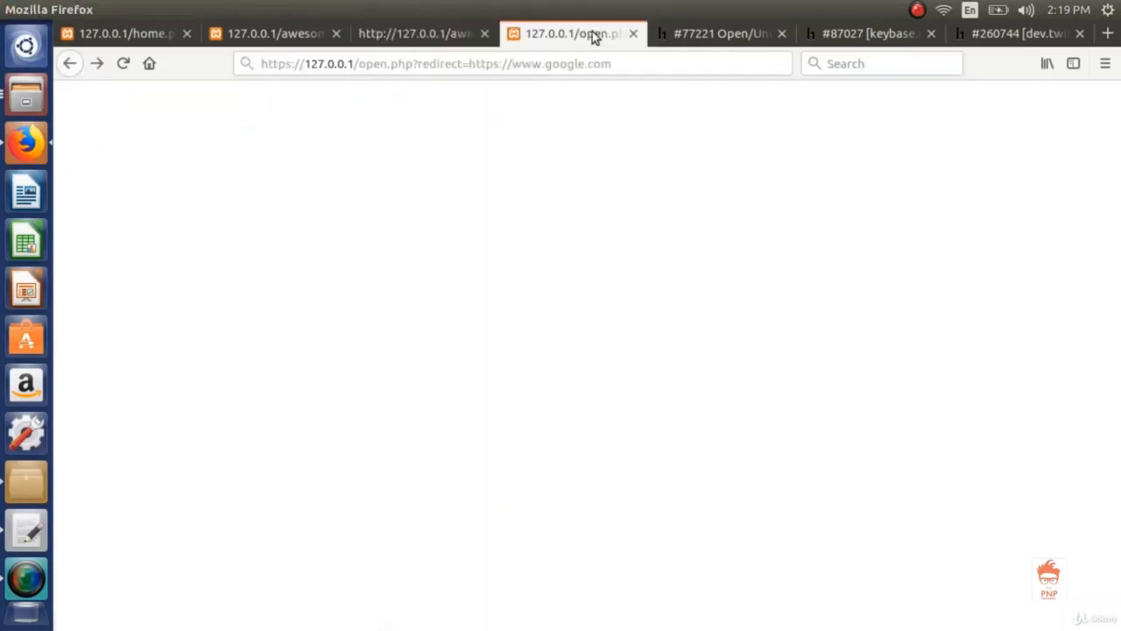
pyautogui.click(541, 63)
pyautogui.hotkey('ctrl', 'v')
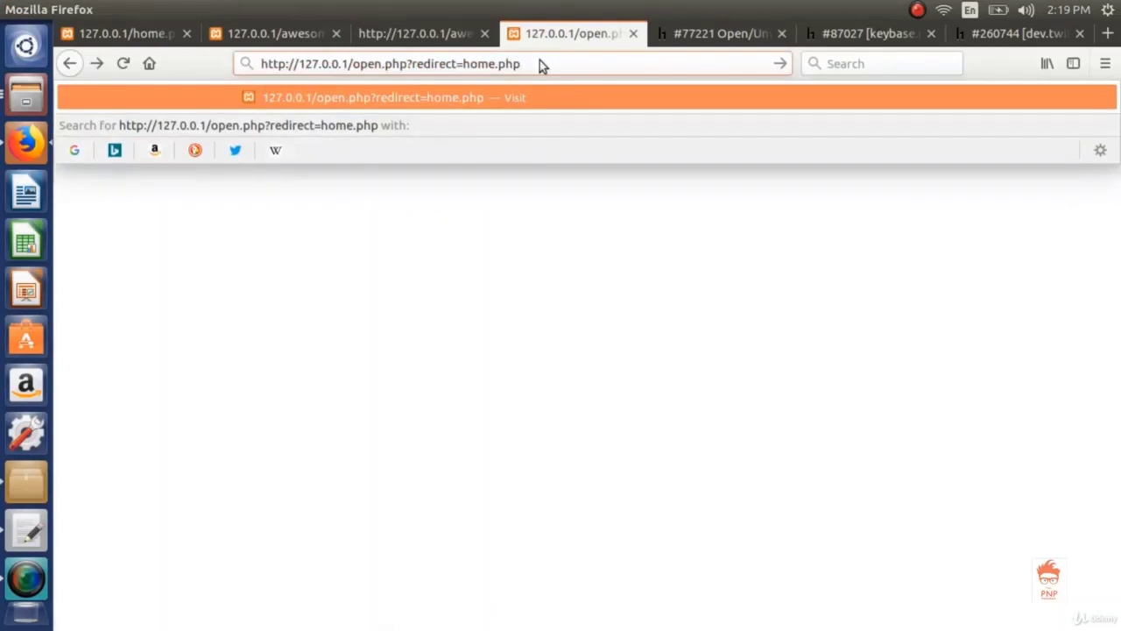
pyautogui.press('Left')
pyautogui.press('Left')
pyautogui.press('Left')
pyautogui.press('Left')
pyautogui.press('Left')
pyautogui.press('Left')
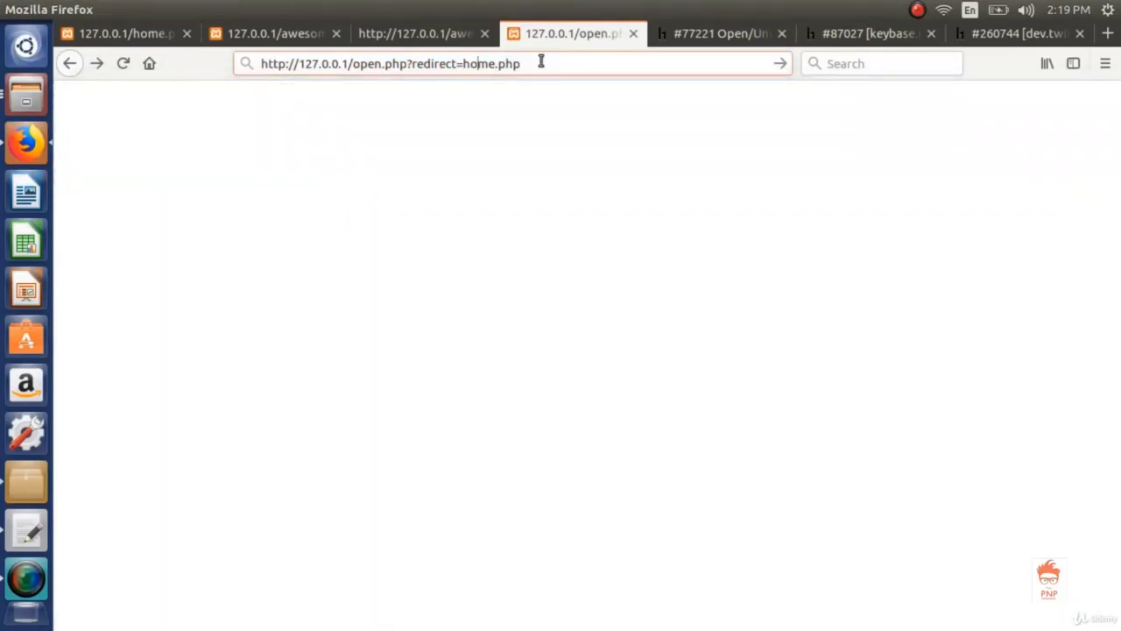
pyautogui.press('Left')
pyautogui.press('Left')
pyautogui.press('Left')
pyautogui.hotkey('shift', 'Left')
pyautogui.hotkey('shift', 'Left')
pyautogui.hotkey('shift', 'Left')
pyautogui.hotkey('shift', 'Left')
pyautogui.hotkey('shift', 'Left')
pyautogui.hotkey('shift', 'Left')
pyautogui.hotkey('shift', 'Left')
pyautogui.hotkey('shift', 'Left')
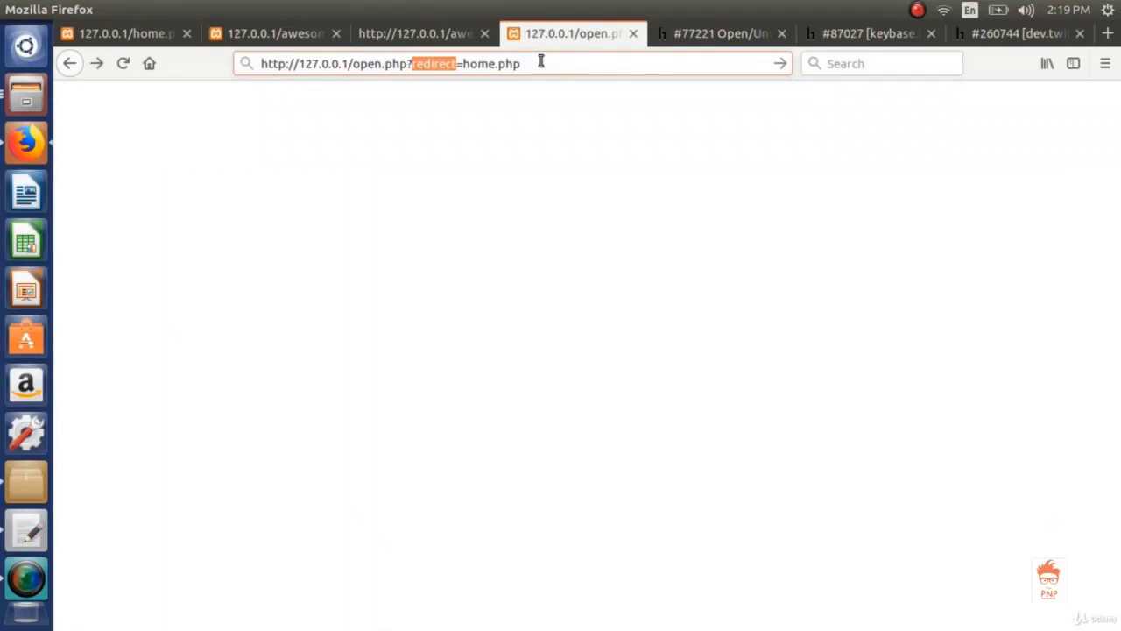
pyautogui.press('Right')
pyautogui.press('Right')
pyautogui.press('Right')
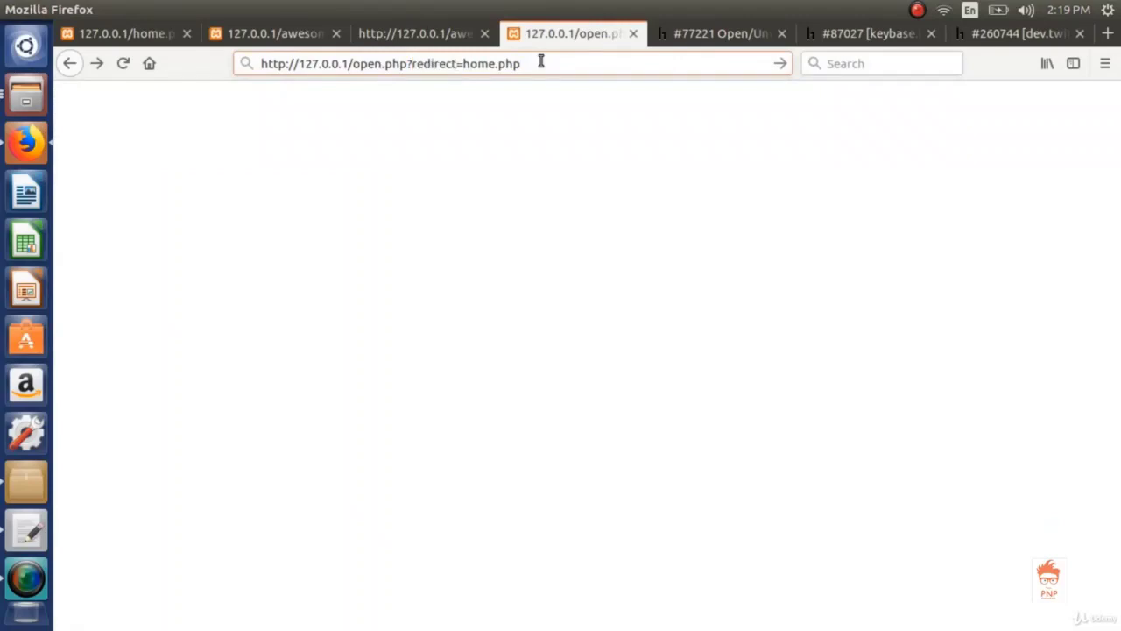
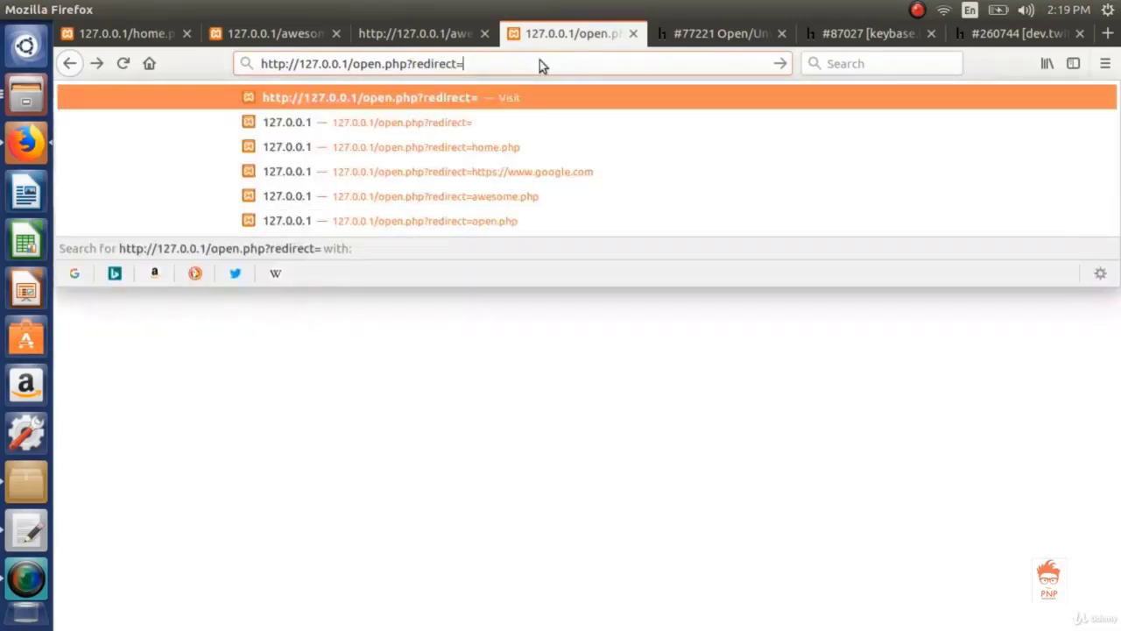
# Step: Delete home.php from the address so it reads 127.0.0.1/open.php?redirect= with an empty target
pyautogui.press('Left')
pyautogui.hotkey('shift', 'Left')
pyautogui.hotkey('shift', 'Left')
pyautogui.hotkey('shift', 'Left')
pyautogui.hotkey('shift', 'Left')
pyautogui.hotkey('shift', 'Left')
pyautogui.hotkey('shift', 'Left')
pyautogui.hotkey('shift', 'Left')
pyautogui.hotkey('shift', 'Left')
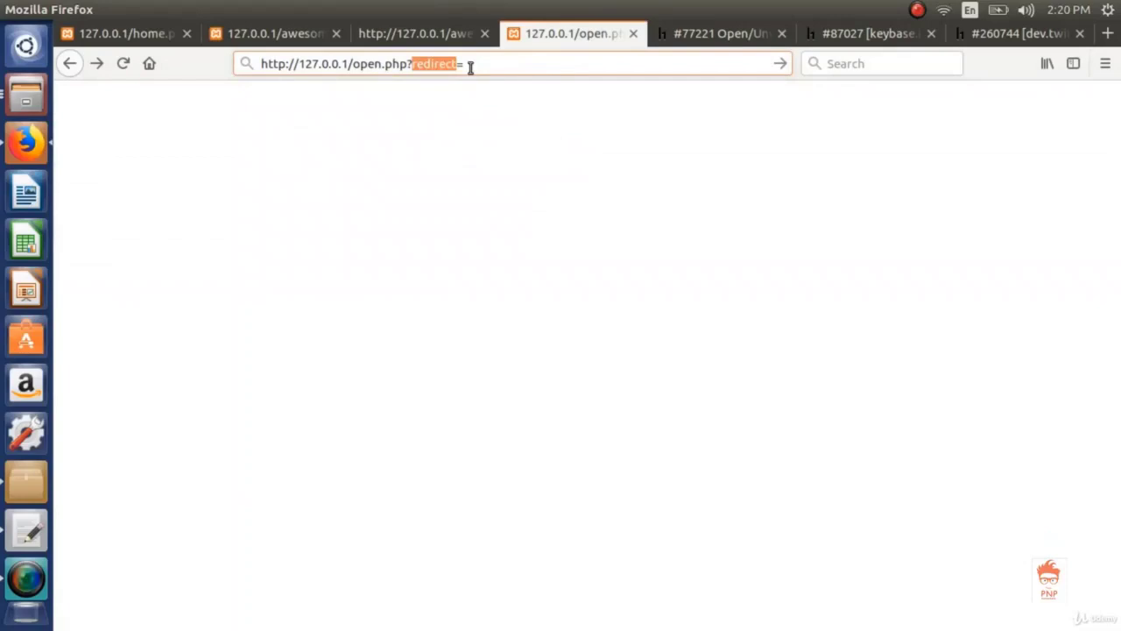
pyautogui.press('End')
pyautogui.write('https://ww')
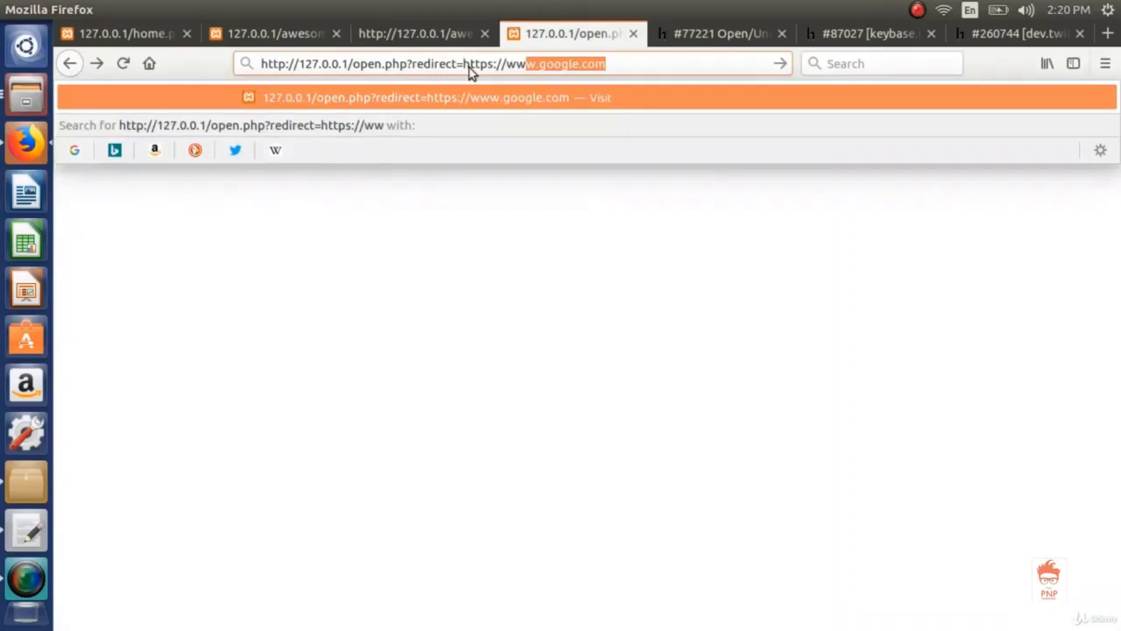
pyautogui.press('Return')
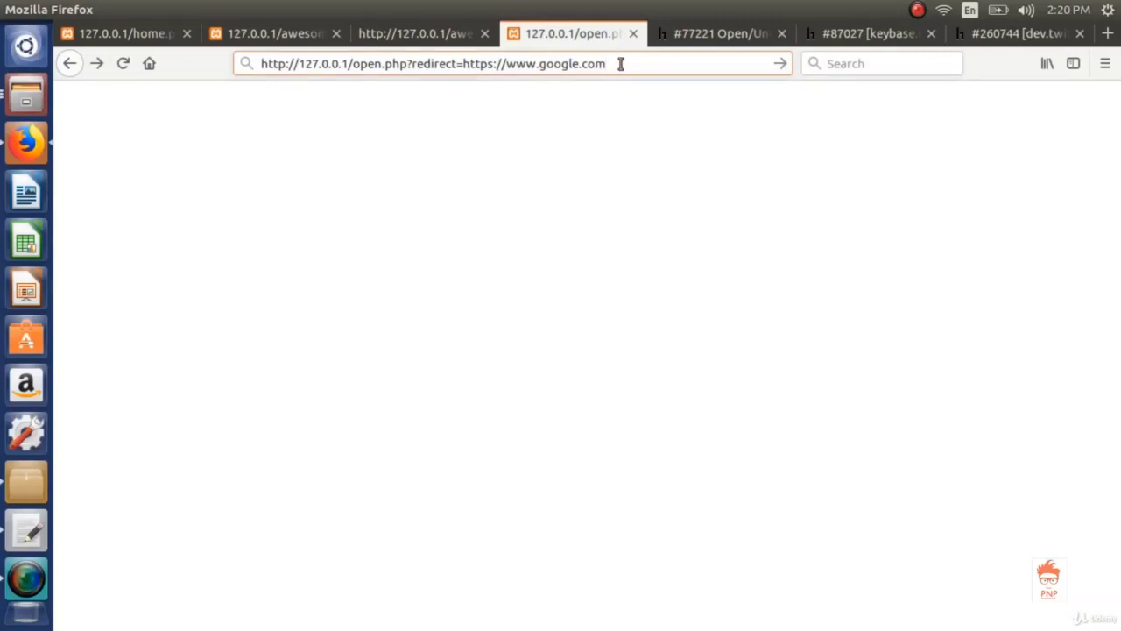
pyautogui.press('Return')
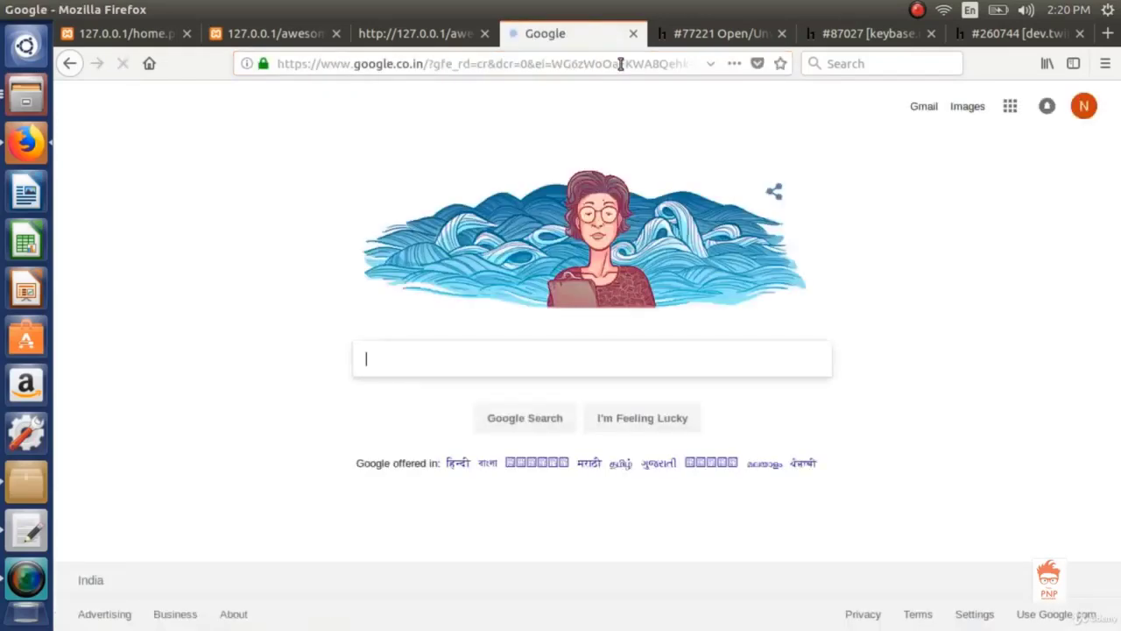
# Step: Return to the local redirect page, then switch to the 127.0.0.1/home.php login tab
pyautogui.click(70, 63)
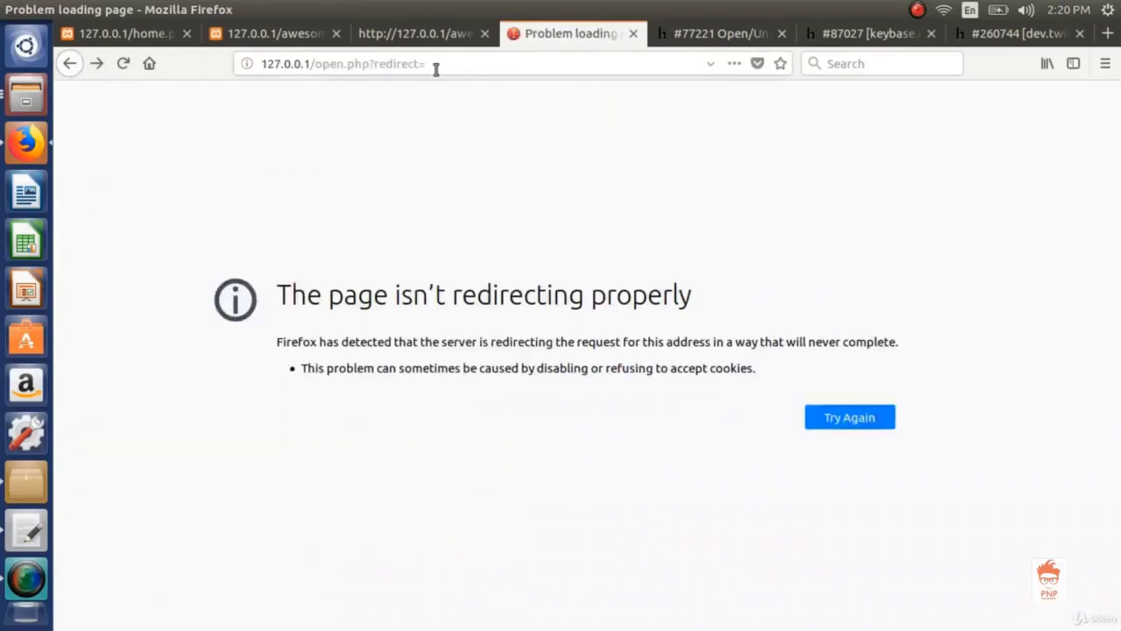
pyautogui.moveTo(434, 64)
pyautogui.mouseDown()
pyautogui.moveTo(374, 66)
pyautogui.moveTo(436, 69)
pyautogui.mouseUp()
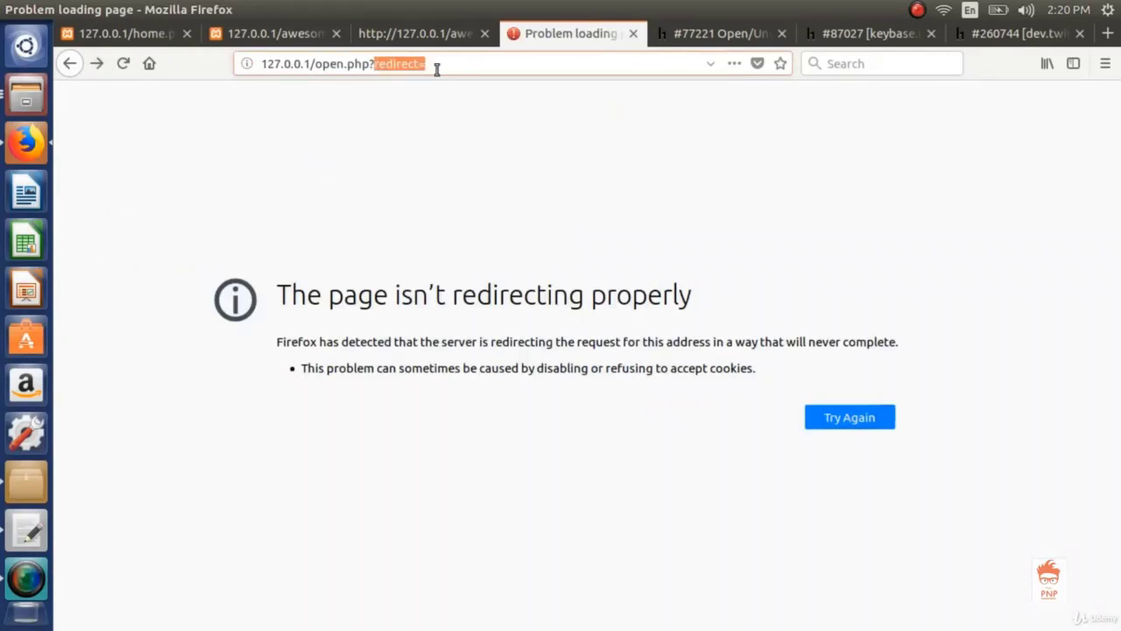
pyautogui.click(147, 34)
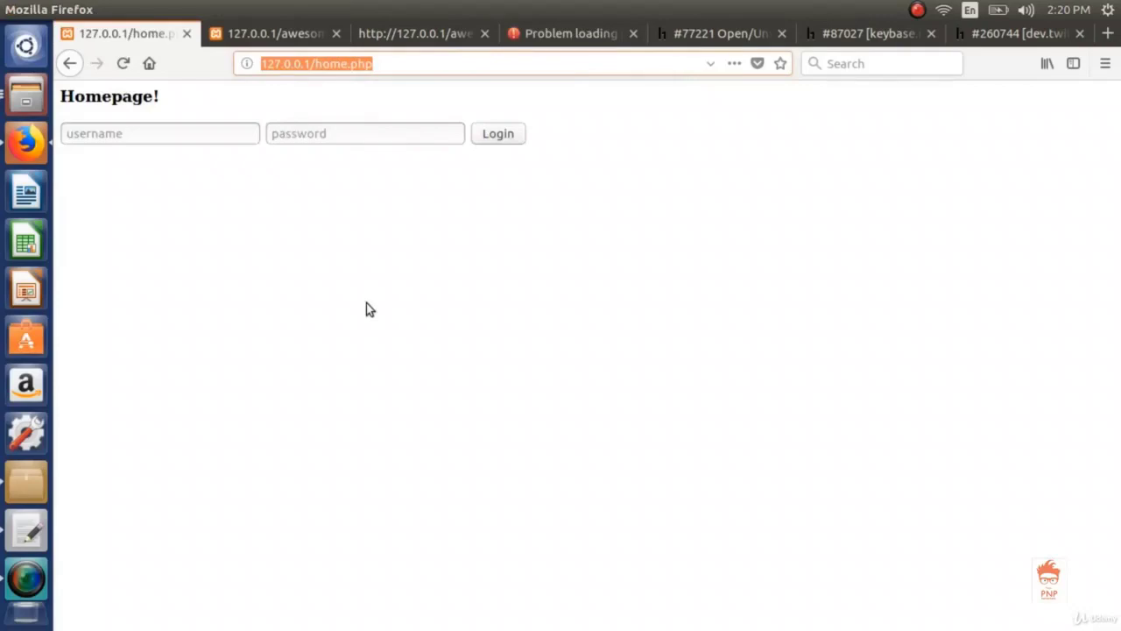
# Step: Focus the login form's username and password fields, then bring up HackerOne report #77221
pyautogui.click(169, 139)
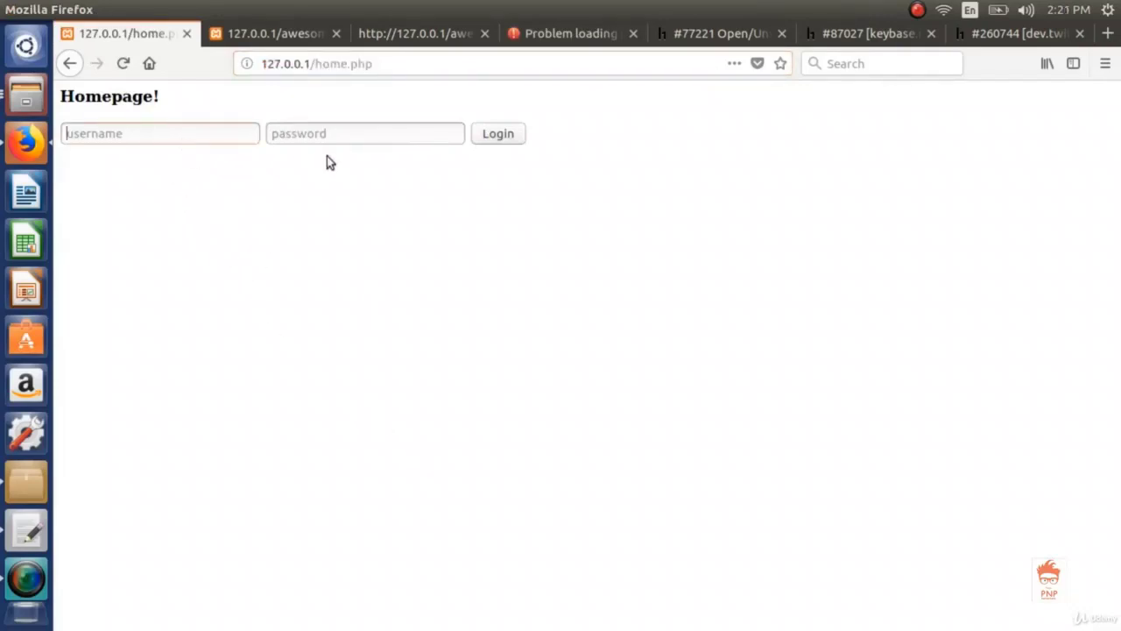
pyautogui.click(349, 138)
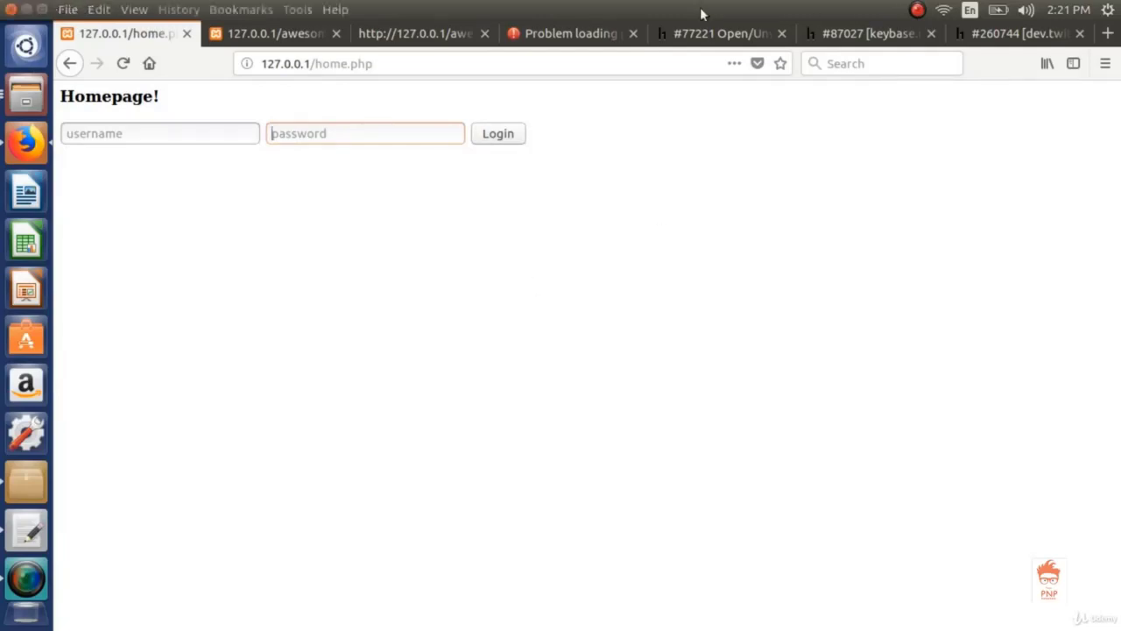
pyautogui.click(708, 35)
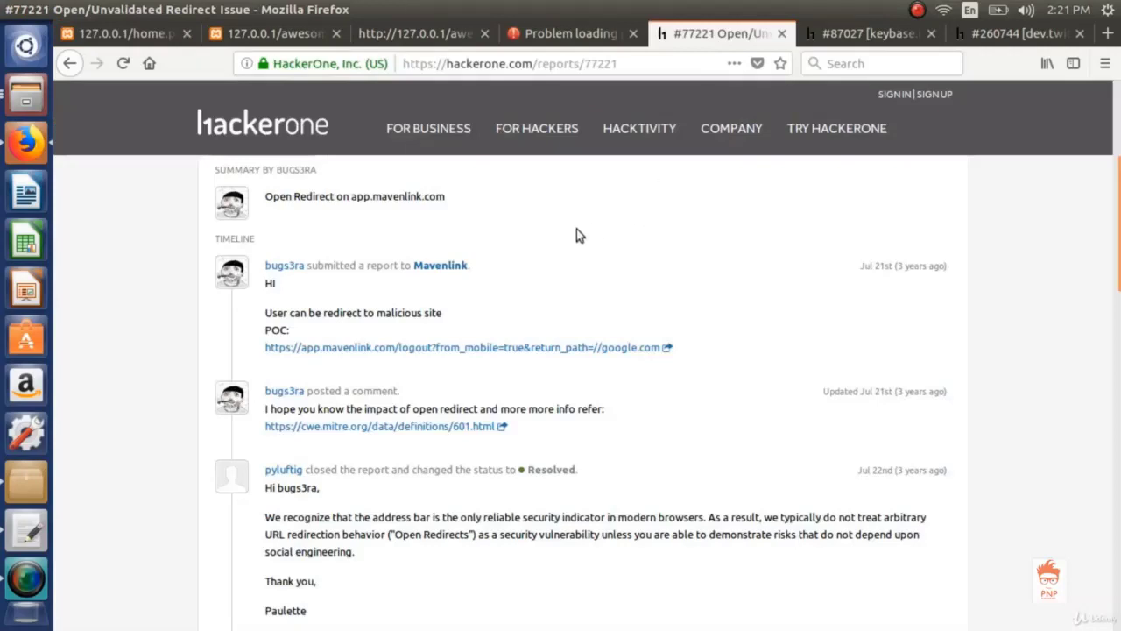
# Step: Highlight the #77221 report address and the Mavenlink proof-of-concept link
pyautogui.scroll(5, 181, 342)
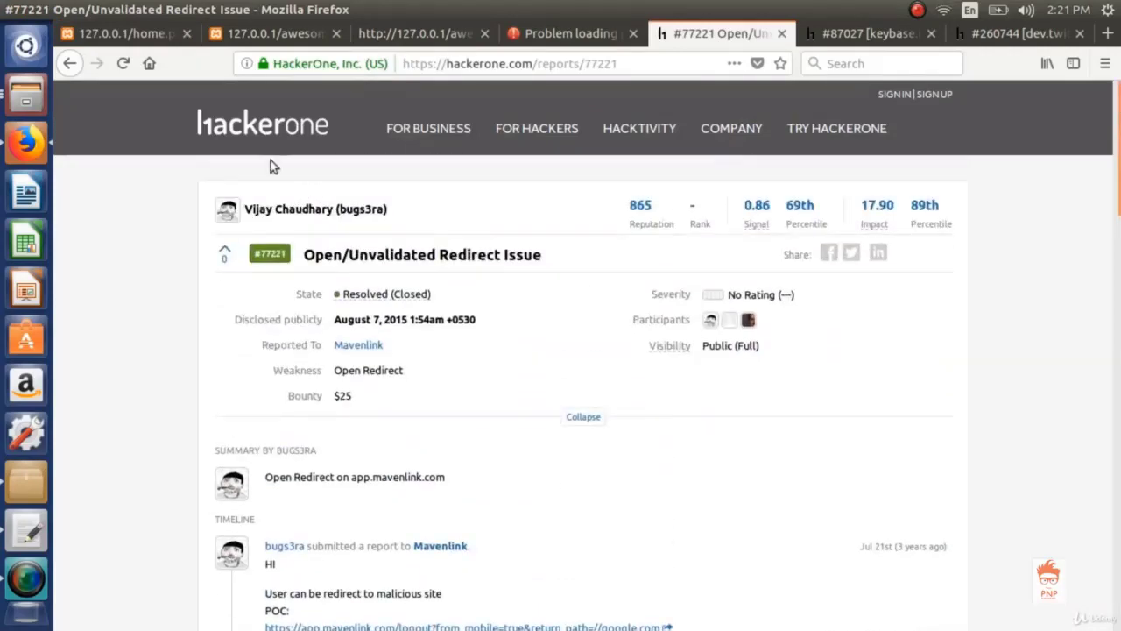
pyautogui.moveTo(416, 63); pyautogui.dragTo(617, 58)
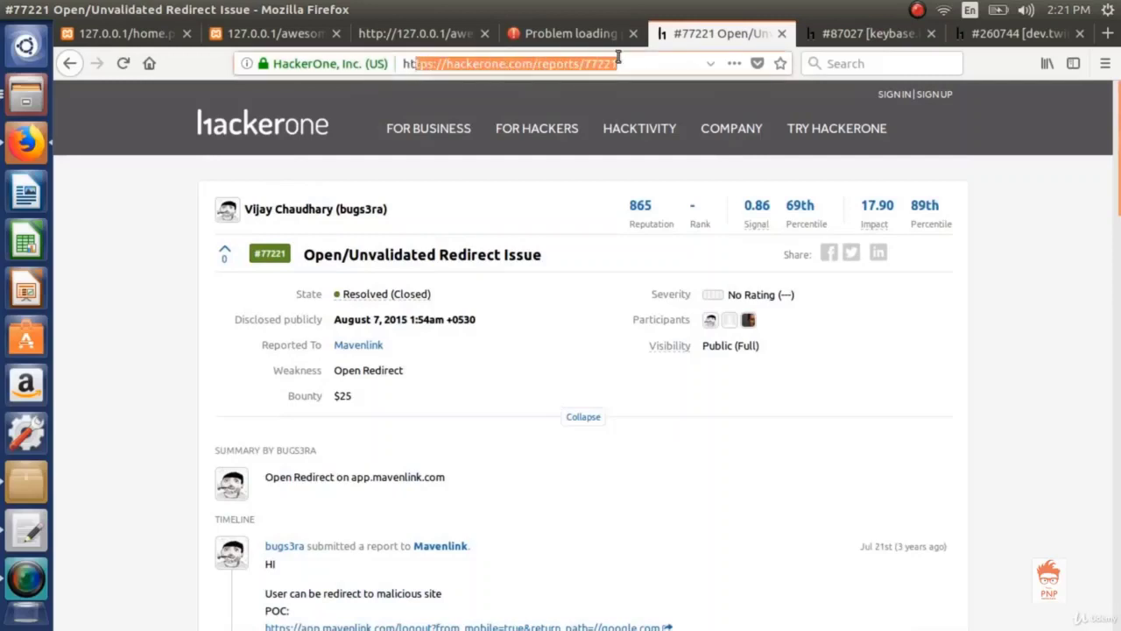
pyautogui.click(175, 259)
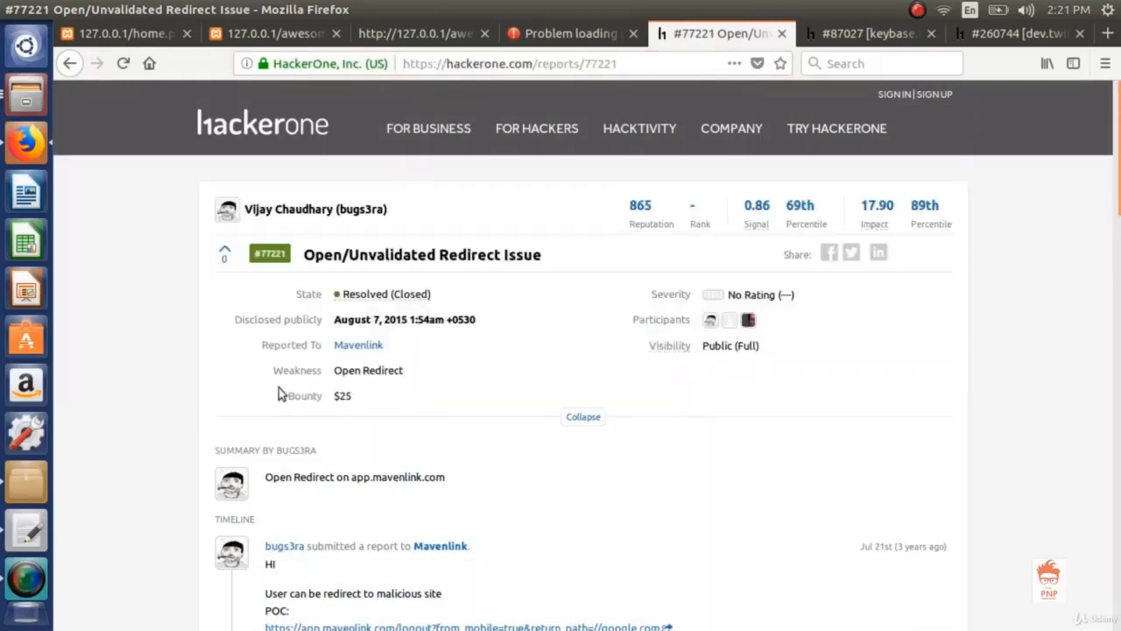
pyautogui.scroll(-6, 158, 380)
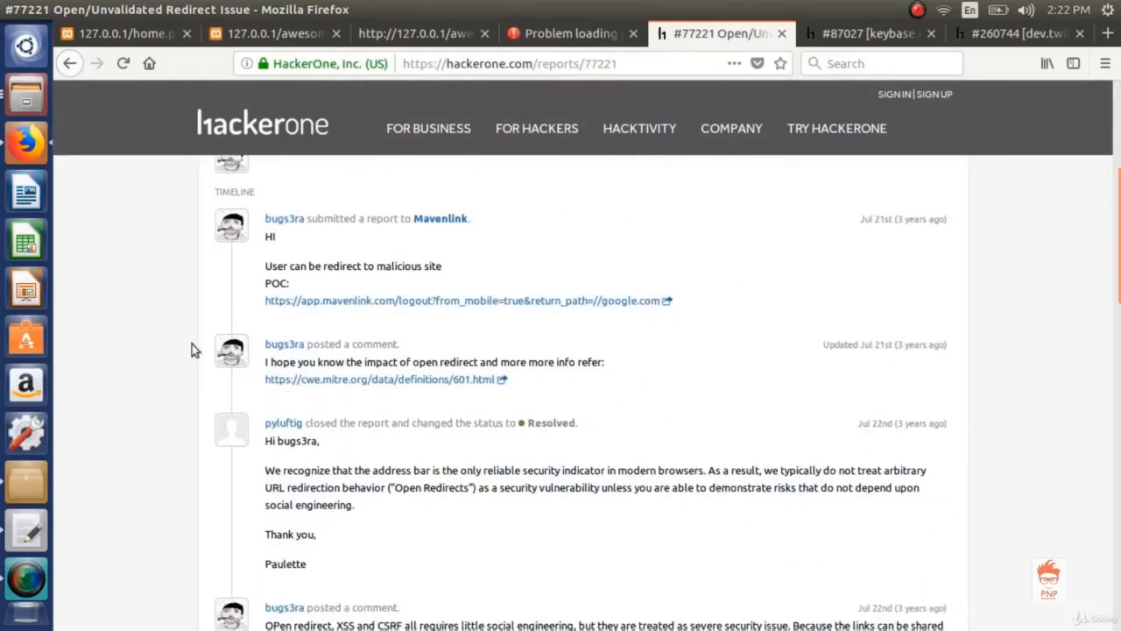
pyautogui.moveTo(260, 305); pyautogui.dragTo(546, 324)
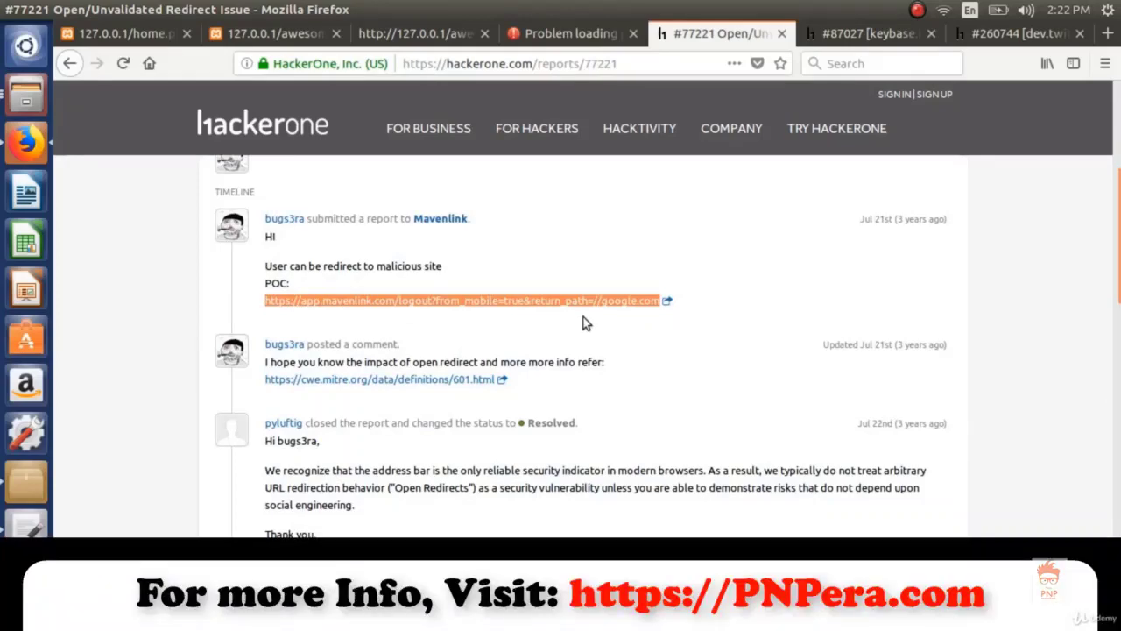
pyautogui.click(366, 338)
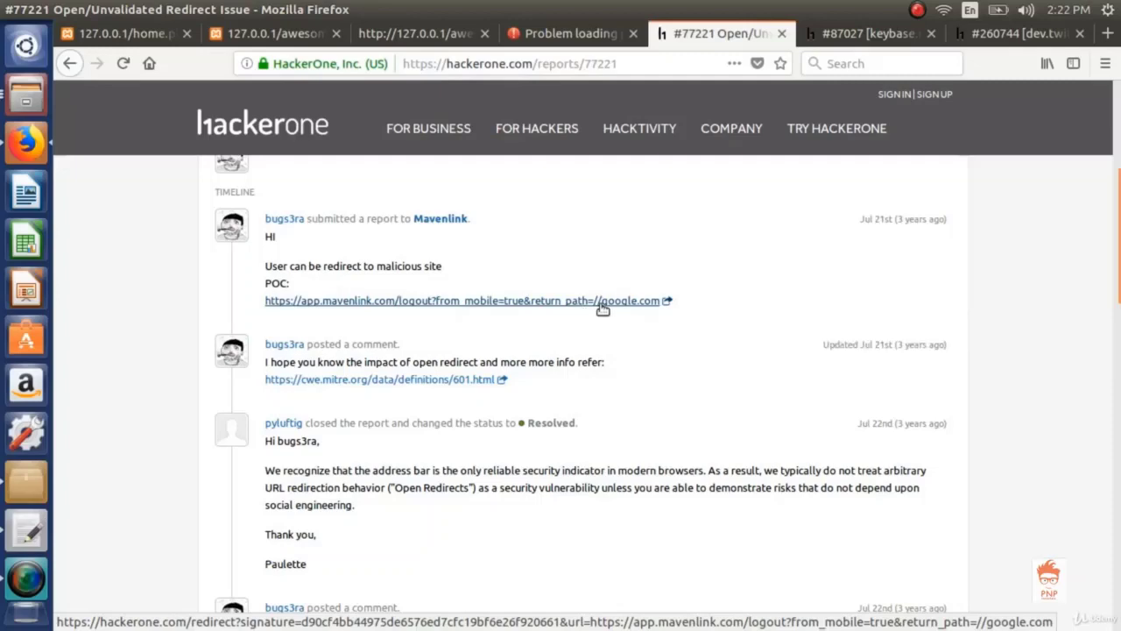
# Step: Highlight the Resolved status in the timeline and the $25 bounty
pyautogui.scroll(-5, 113, 351)
pyautogui.scroll(8, 117, 350)
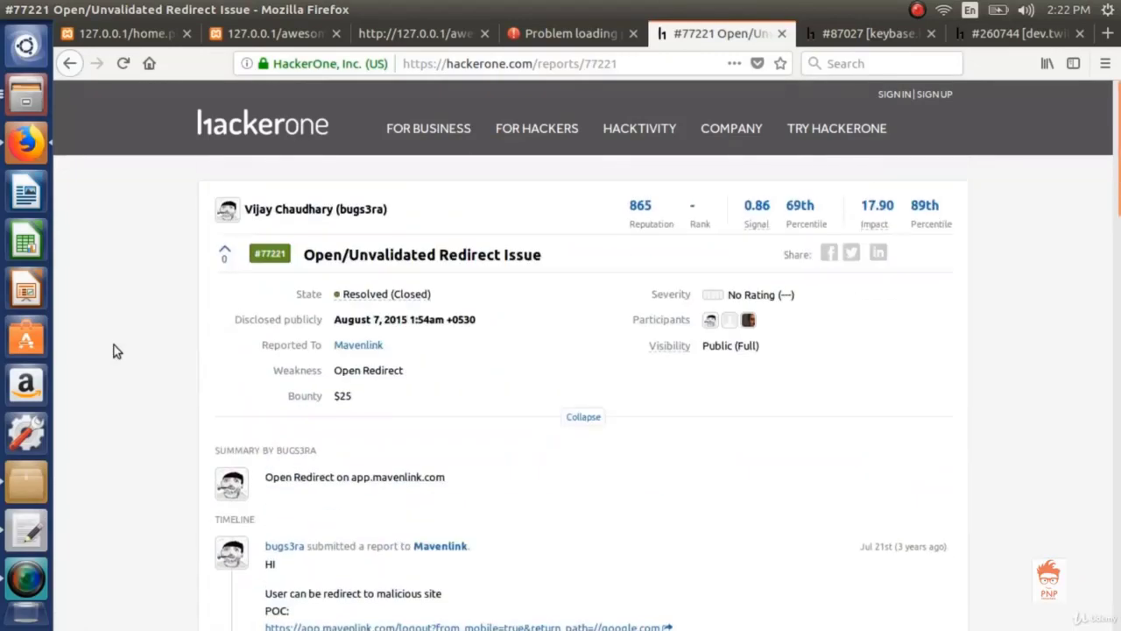
pyautogui.scroll(-15, 139, 404)
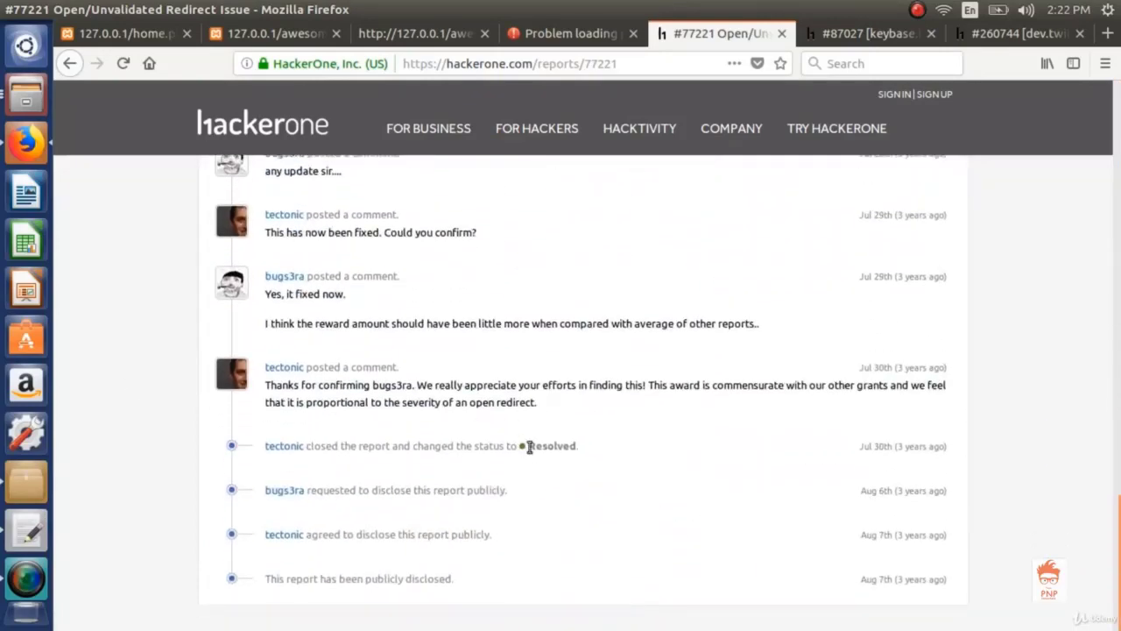
pyautogui.moveTo(527, 446); pyautogui.dragTo(580, 446)
pyautogui.scroll(15, 111, 429)
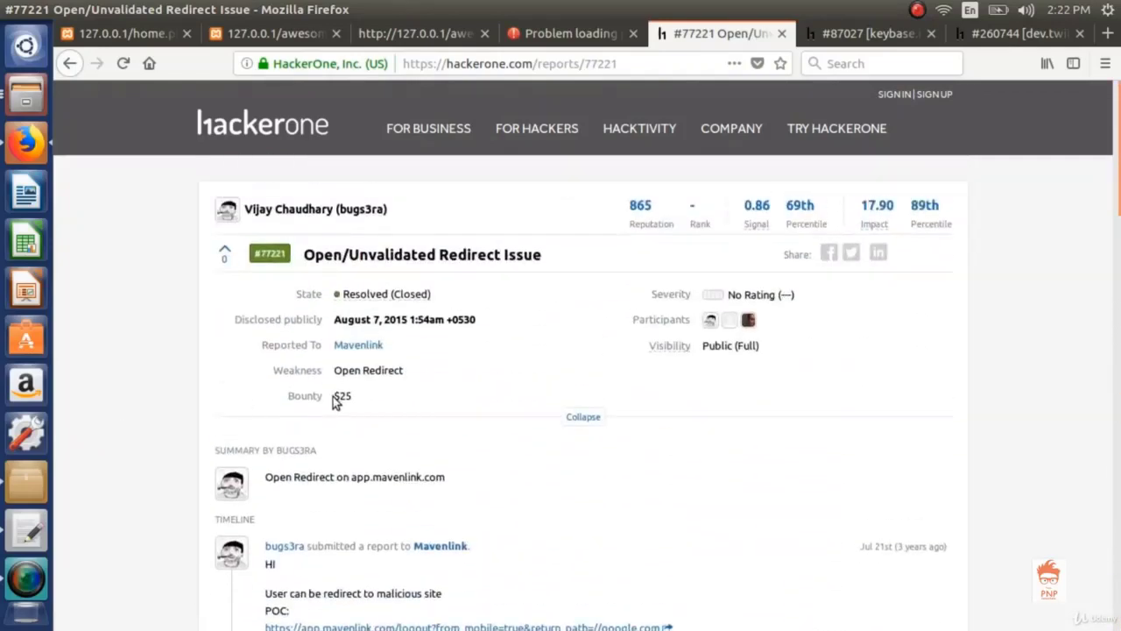
pyautogui.moveTo(334, 399); pyautogui.dragTo(364, 402)
pyautogui.click(863, 35)
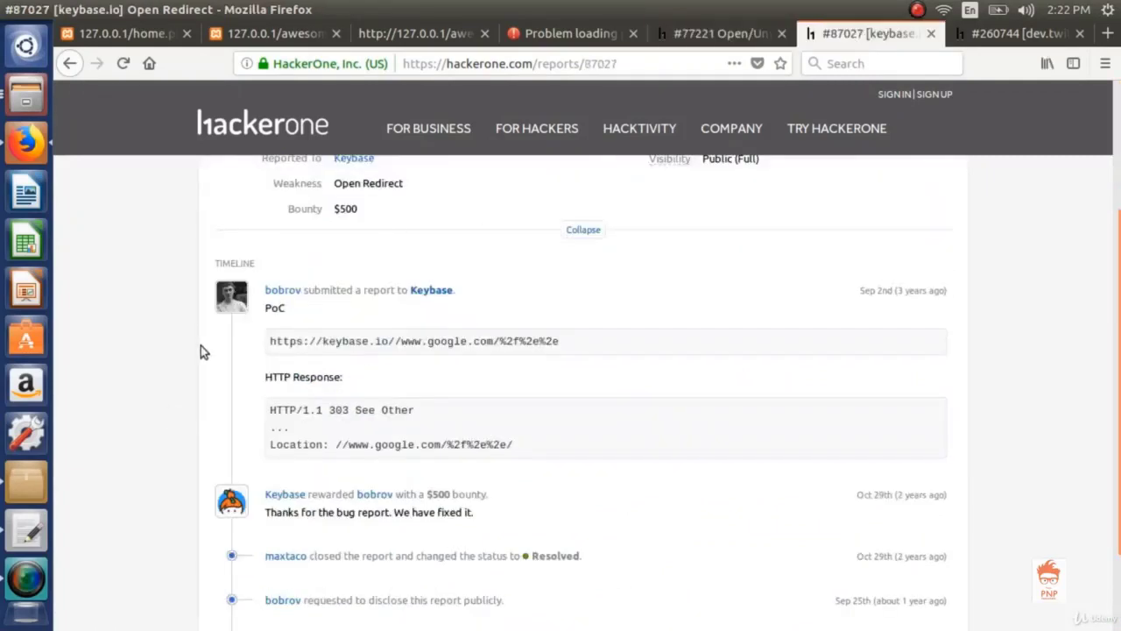
pyautogui.scroll(3, 200, 350)
pyautogui.scroll(-4, 201, 351)
pyautogui.scroll(2, 201, 351)
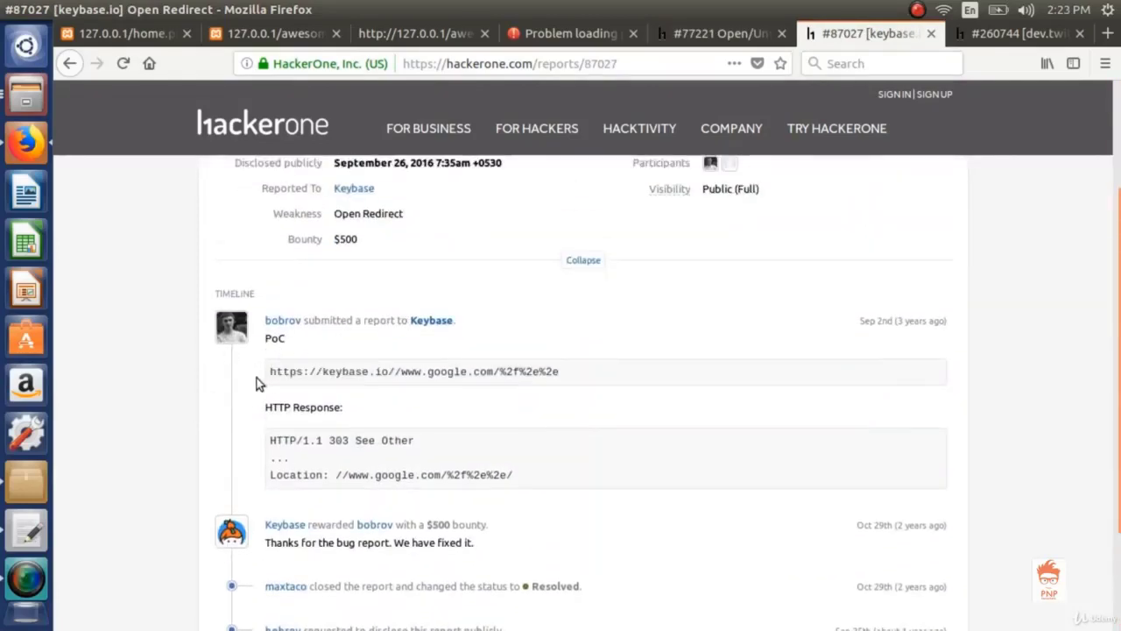
pyautogui.moveTo(265, 371); pyautogui.dragTo(563, 371)
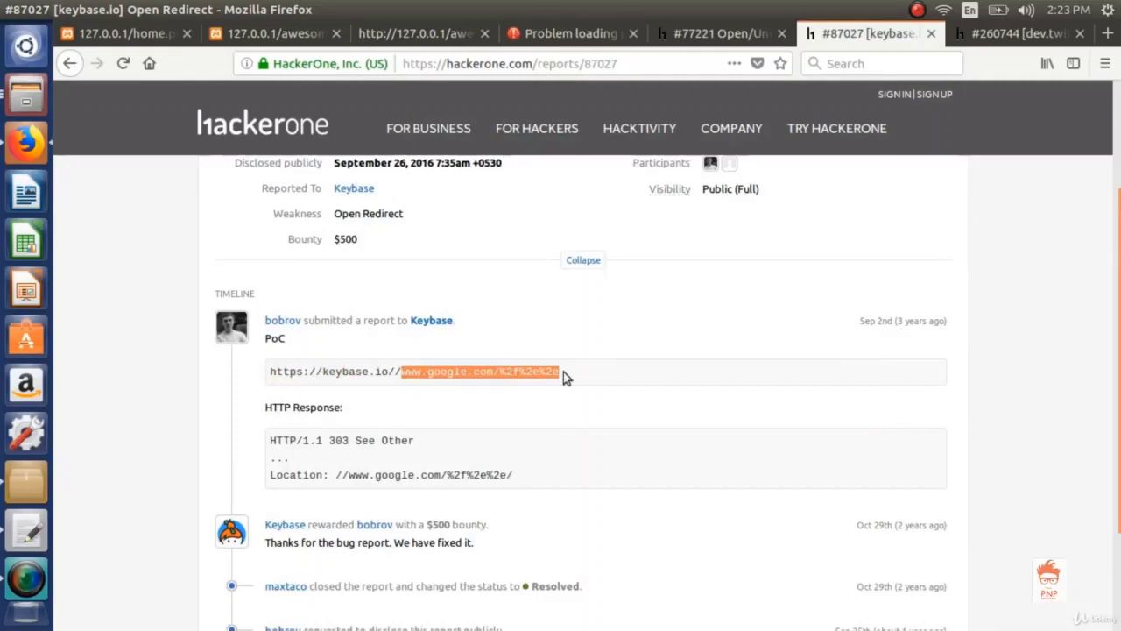
pyautogui.scroll(-1, 563, 372)
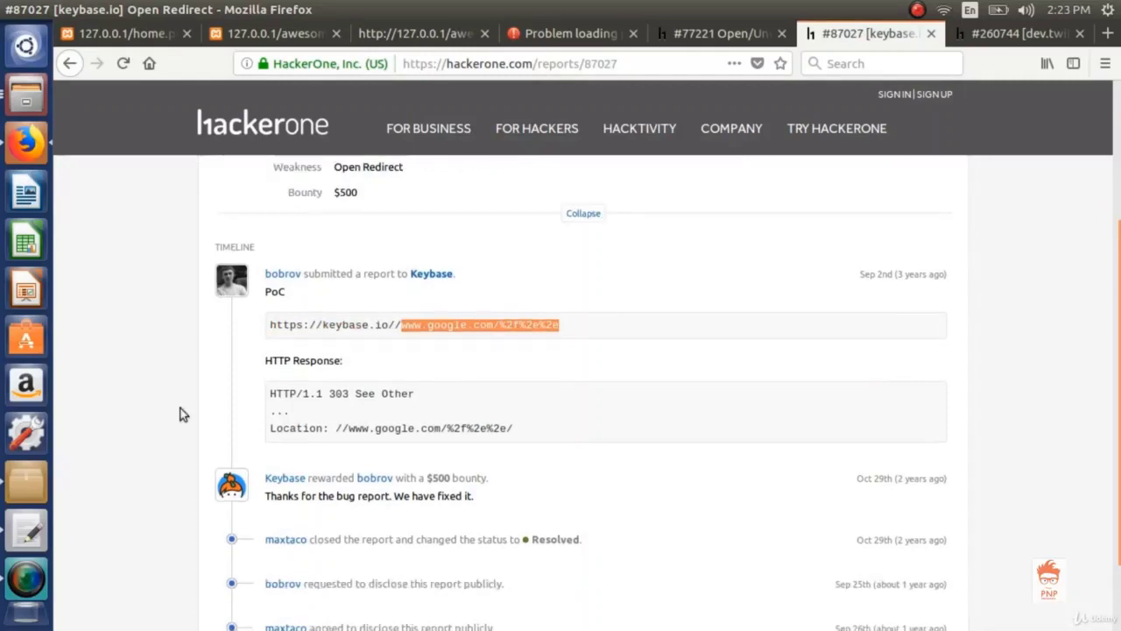
pyautogui.click(1007, 37)
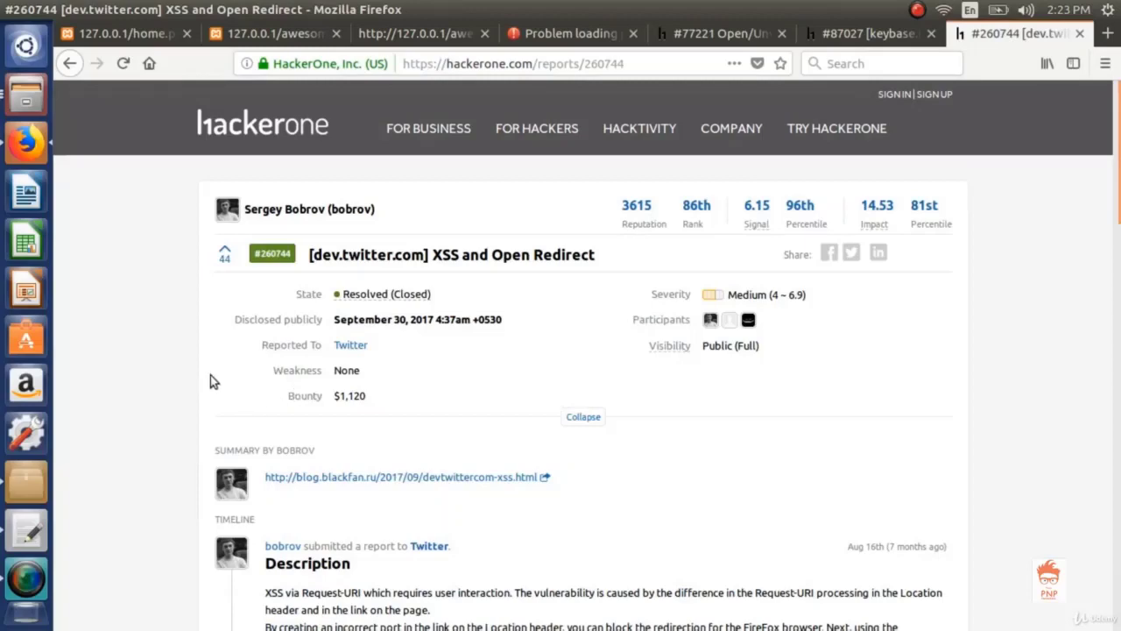
# Step: Highlight the PoC redirect URL and the $1,120 bounty in Twitter report #260744
pyautogui.scroll(-3, 210, 375)
pyautogui.scroll(-1, 187, 396)
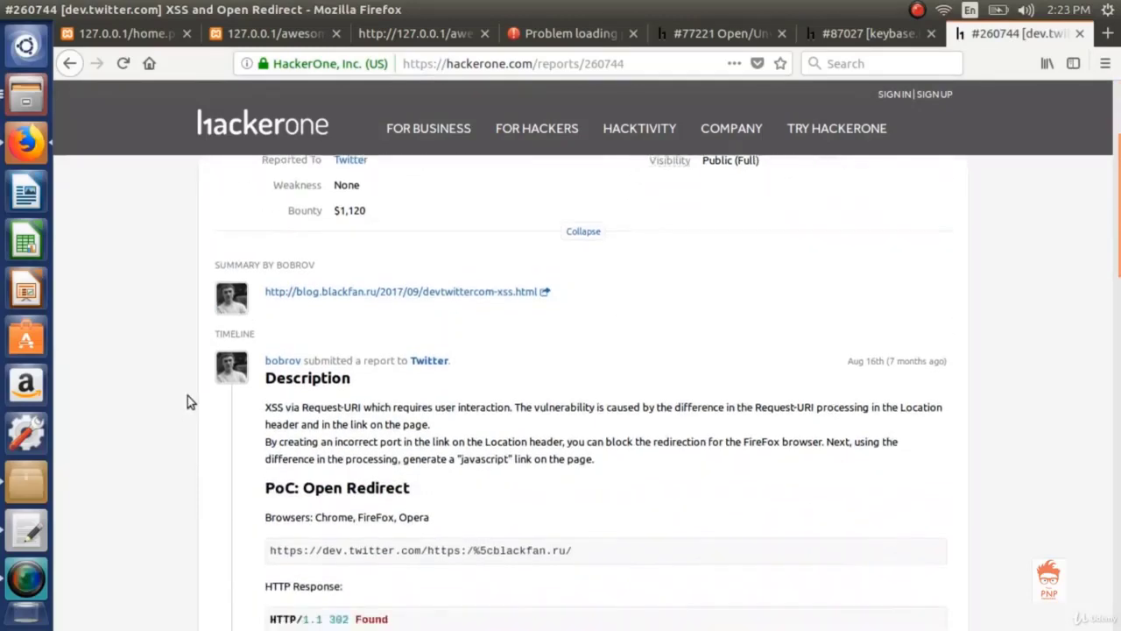
pyautogui.scroll(-3, 188, 395)
pyautogui.moveTo(270, 409); pyautogui.dragTo(568, 410)
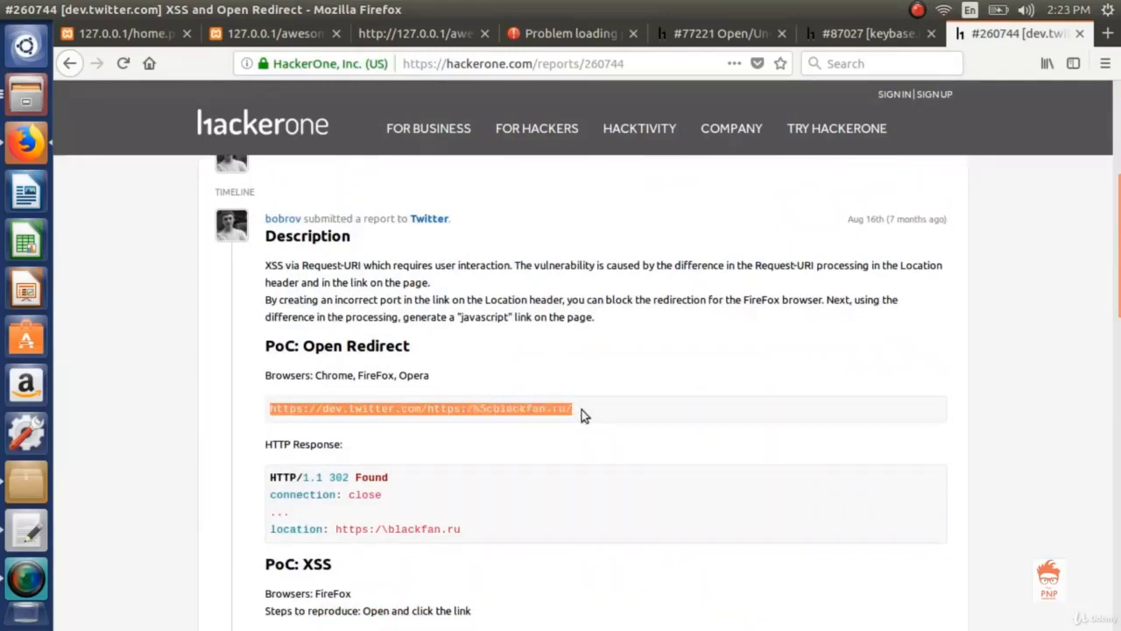
pyautogui.scroll(-2, 582, 412)
pyautogui.scroll(5, 581, 412)
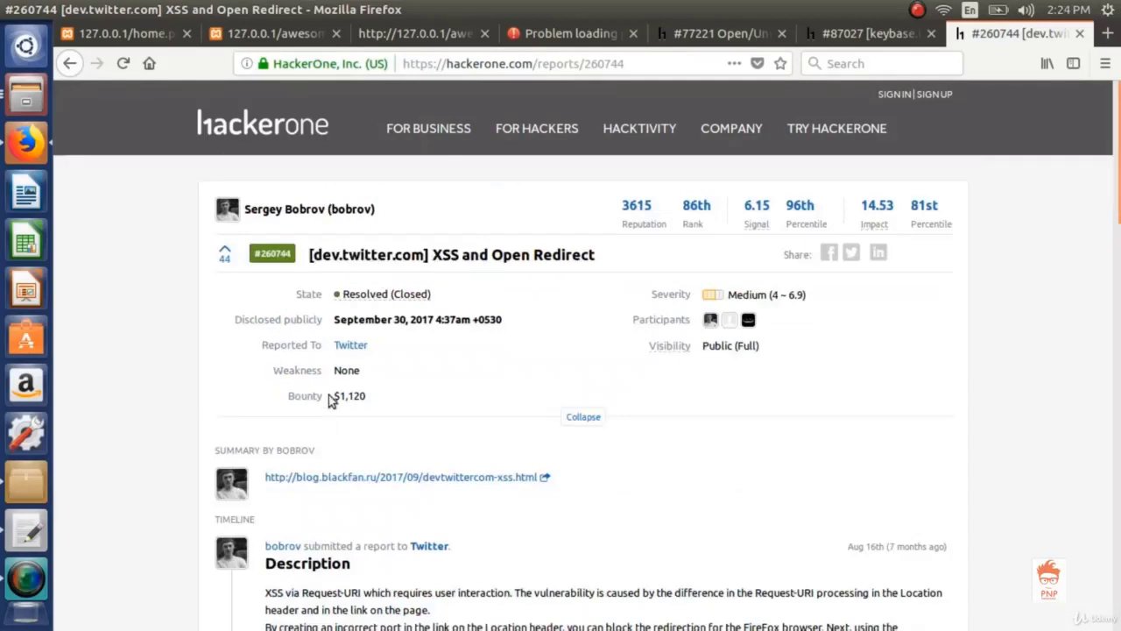
pyautogui.moveTo(330, 396); pyautogui.dragTo(372, 398)
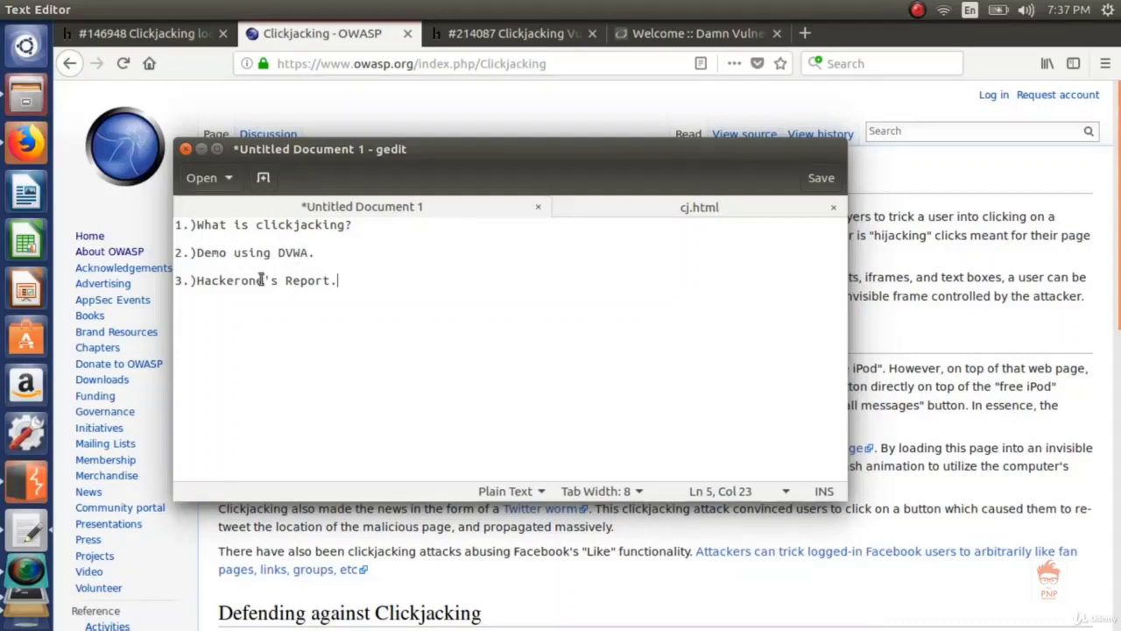
# Step: Bring the Firefox window with the OWASP Clickjacking article in front of gedit
pyautogui.click(868, 414)
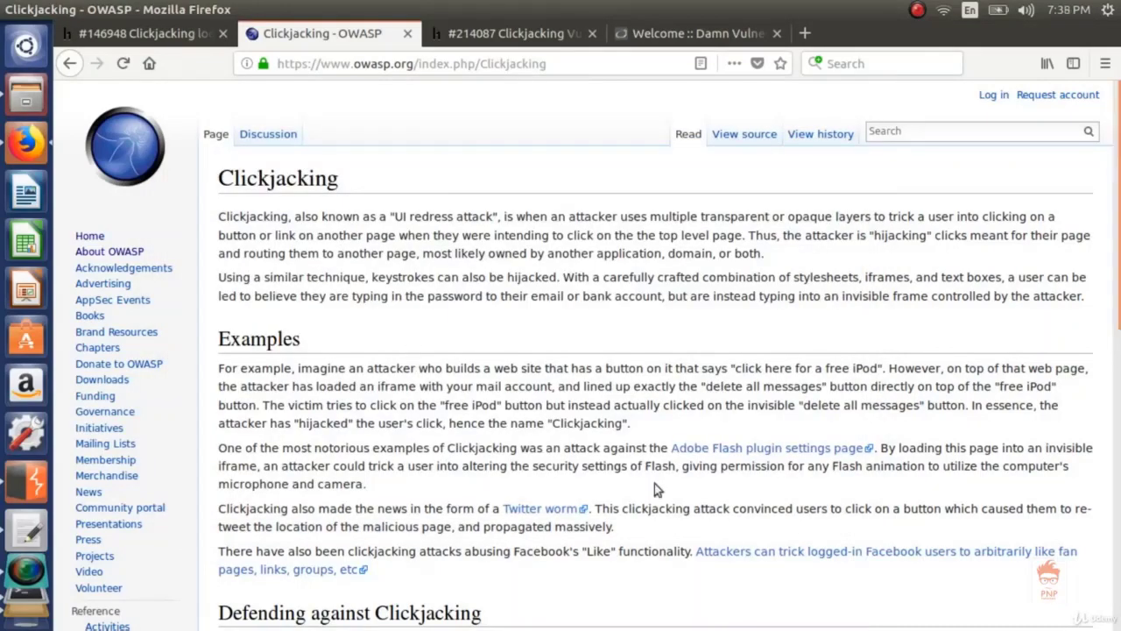
# Step: Highlight the article's opening clickjacking definition, then move to the Welcome :: Damn Vulnerable tab
pyautogui.moveTo(218, 217); pyautogui.dragTo(439, 241)
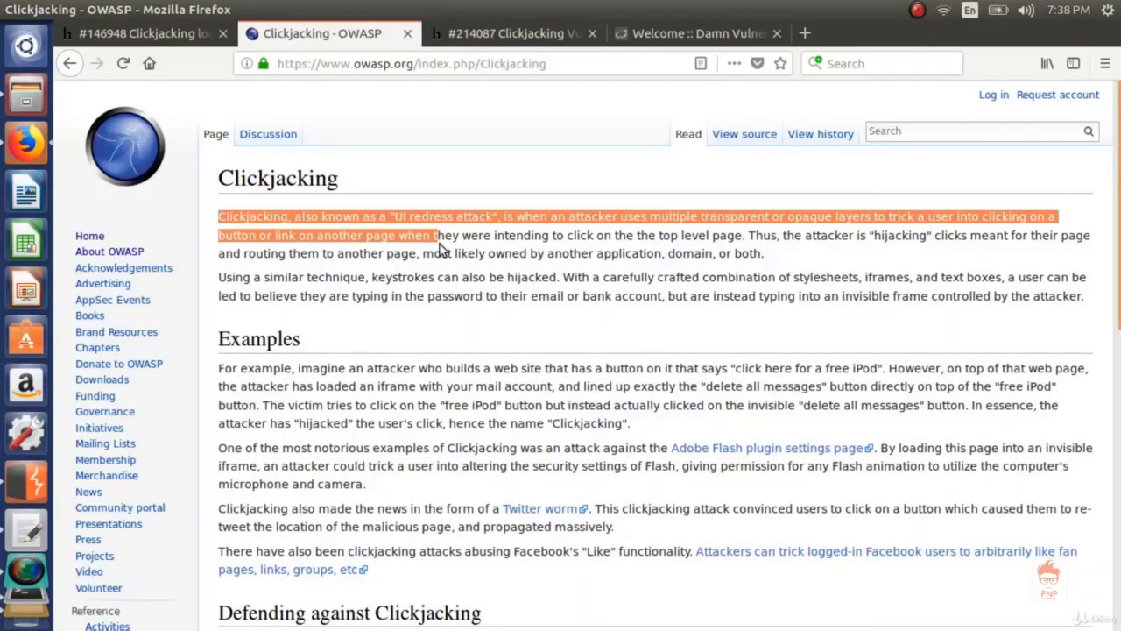
pyautogui.click(294, 368)
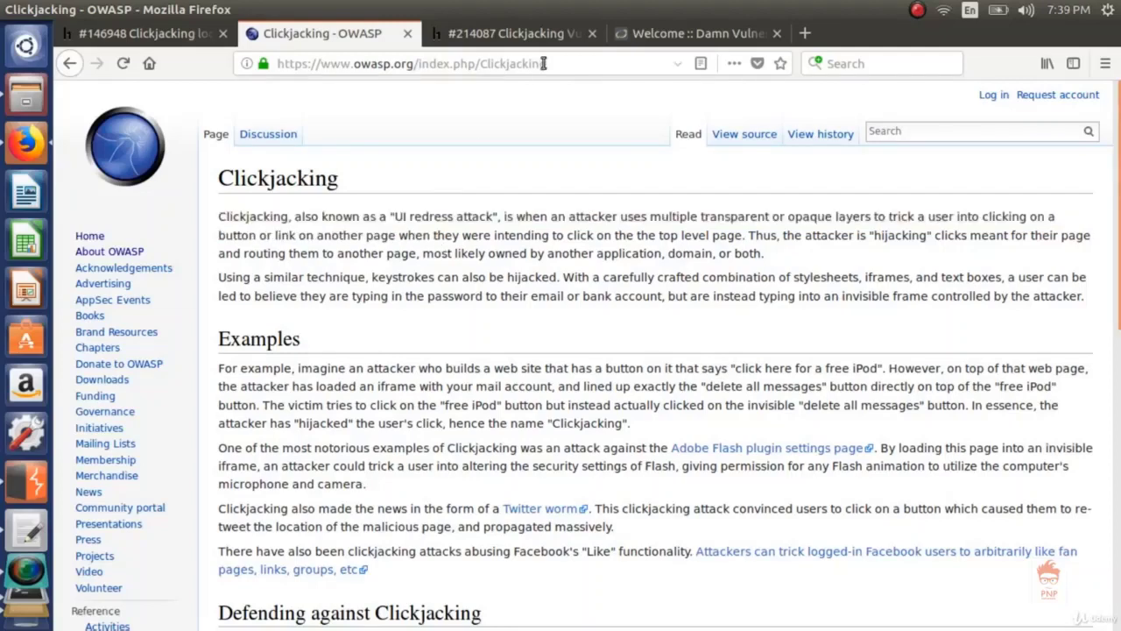
pyautogui.click(639, 35)
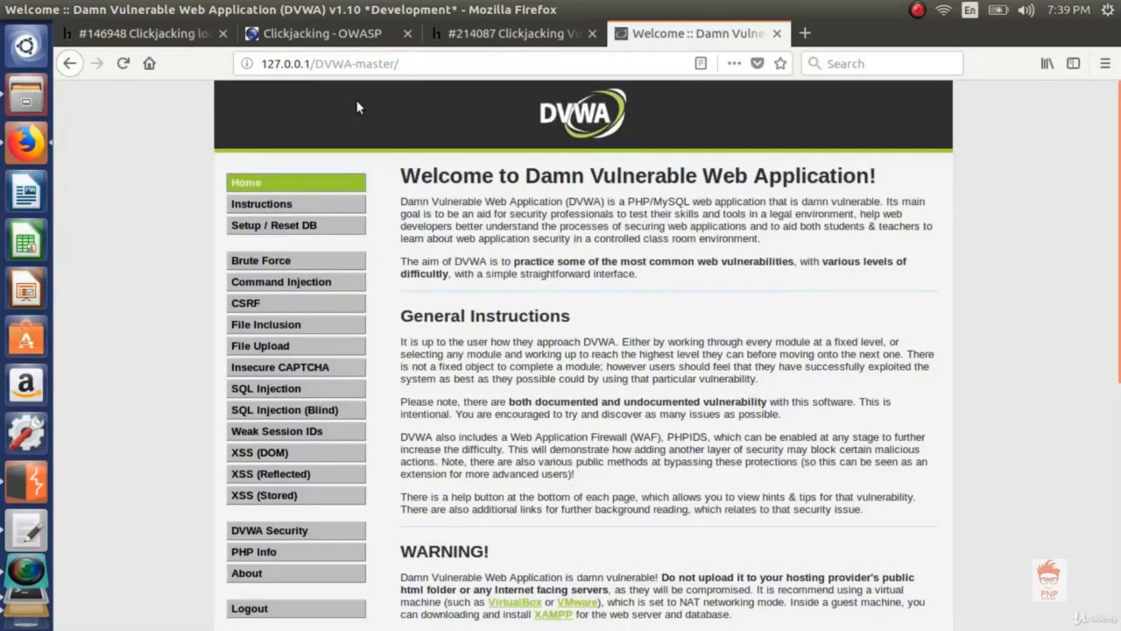
# Step: Open DVWA's Setup / Reset DB page and scroll to the Create / Reset Database option
pyautogui.click(347, 35)
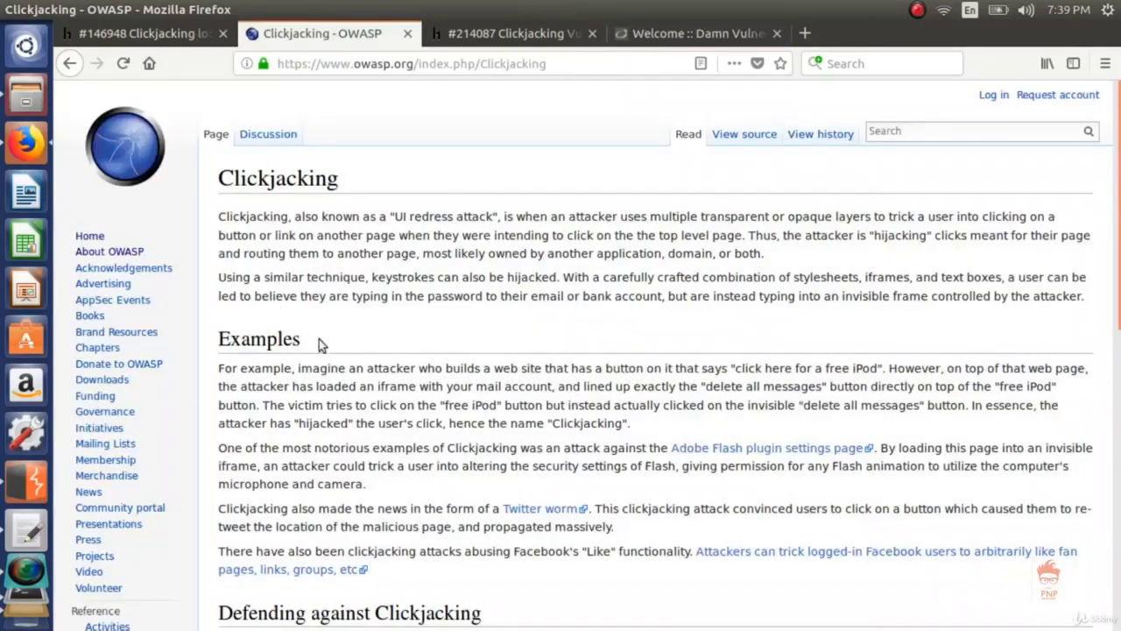
pyautogui.click(663, 35)
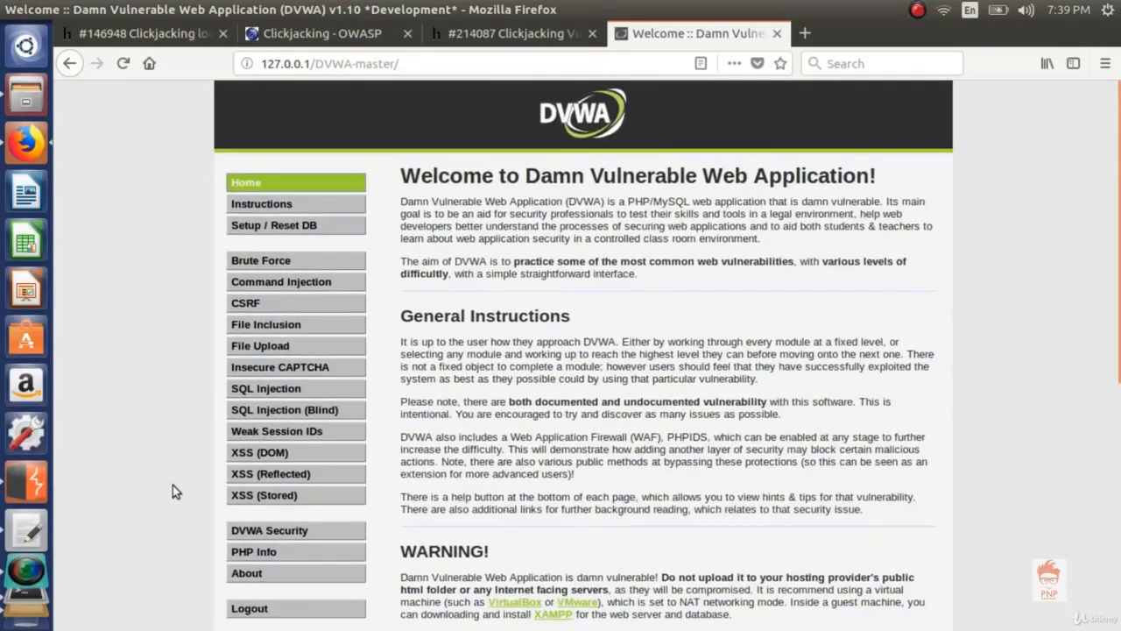
pyautogui.click(279, 226)
pyautogui.scroll(-6, 824, 311)
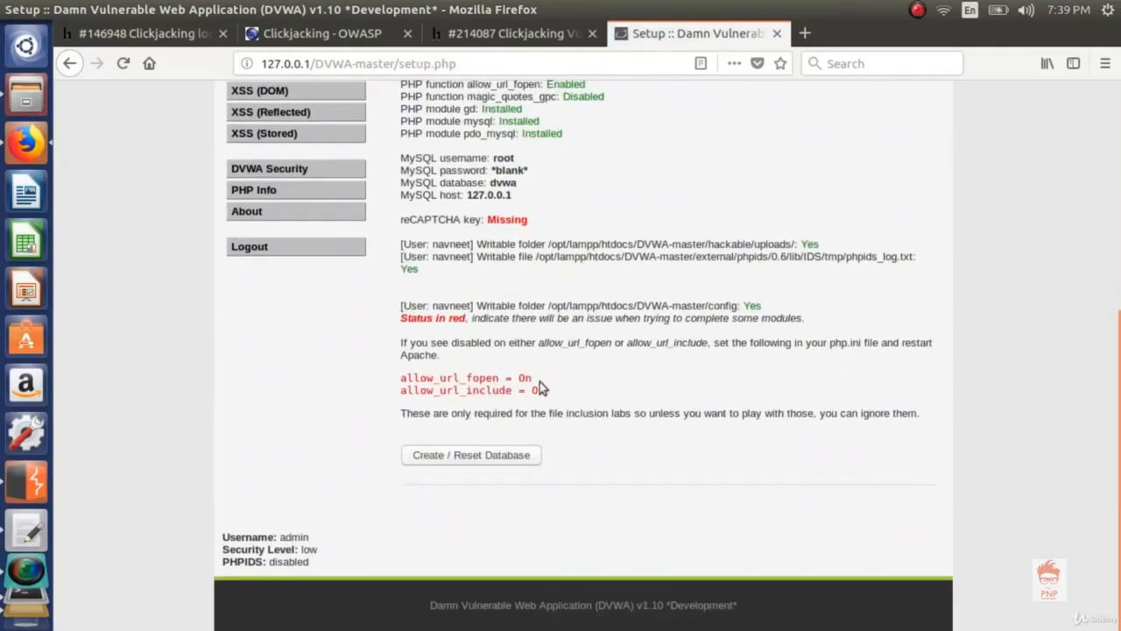
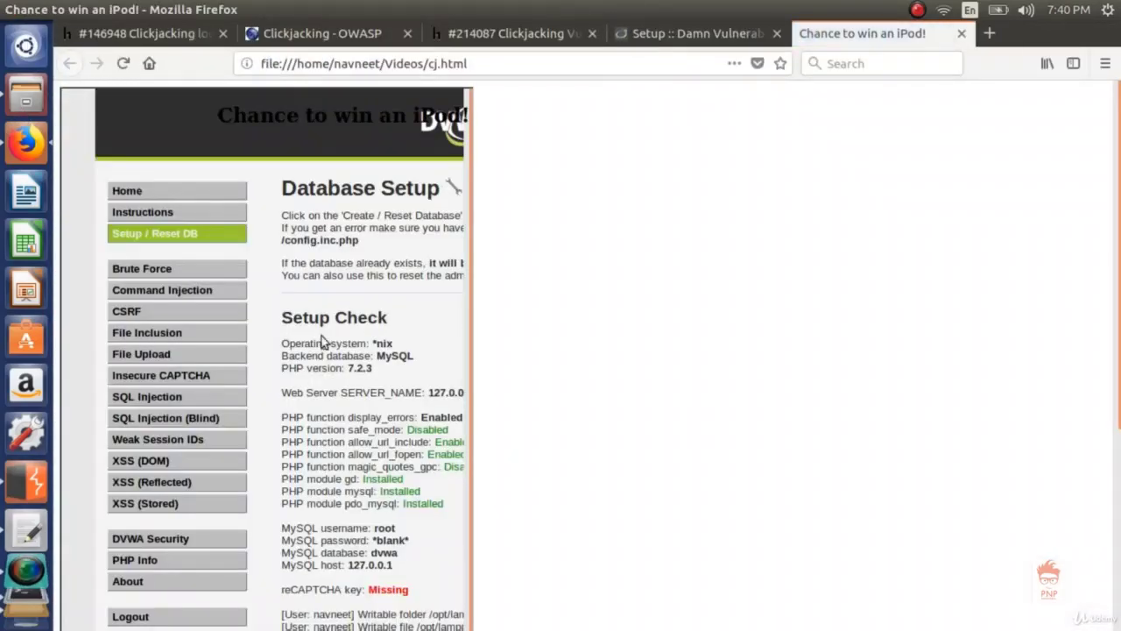
pyautogui.scroll(-2, 322, 342)
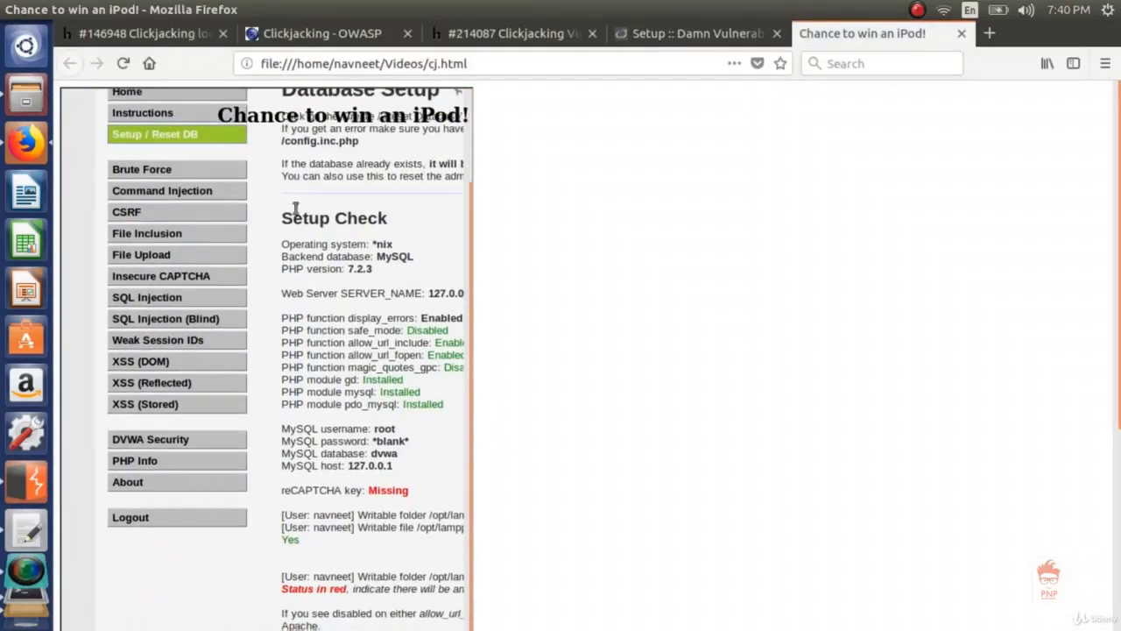
pyautogui.scroll(1, 294, 195)
pyautogui.scroll(1, 293, 194)
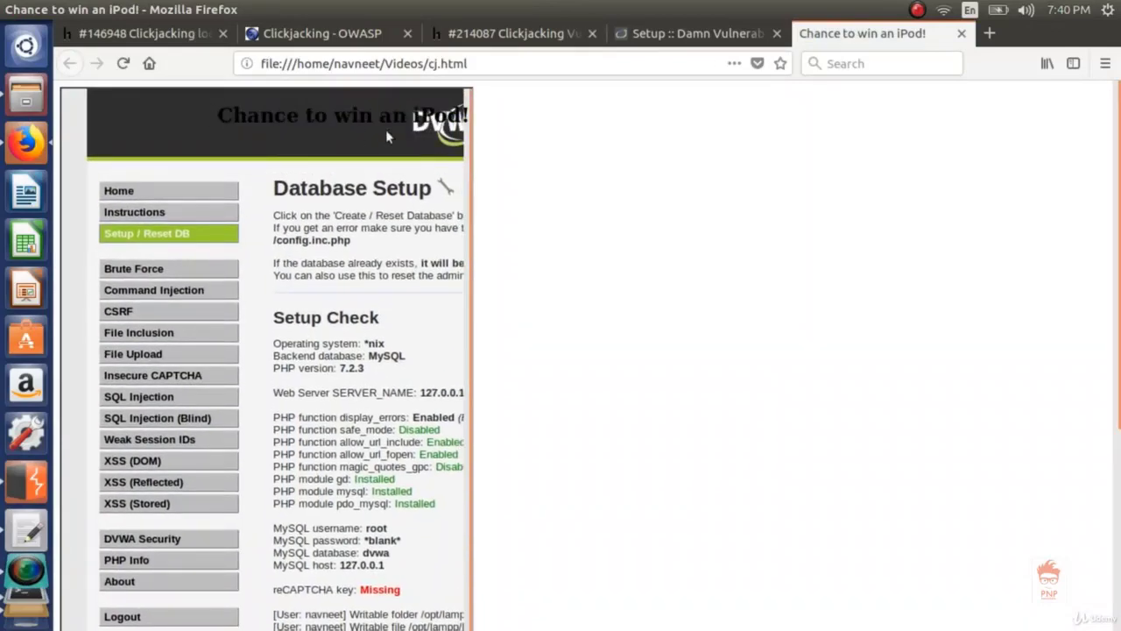
pyautogui.scroll(-2, 440, 210)
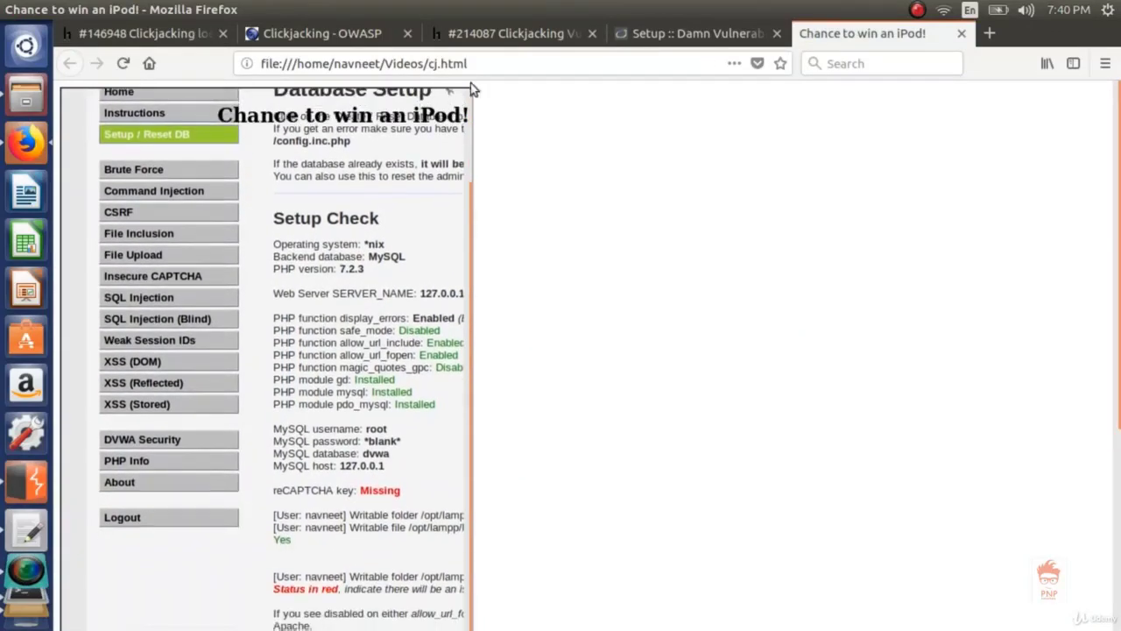
pyautogui.scroll(2, 351, 116)
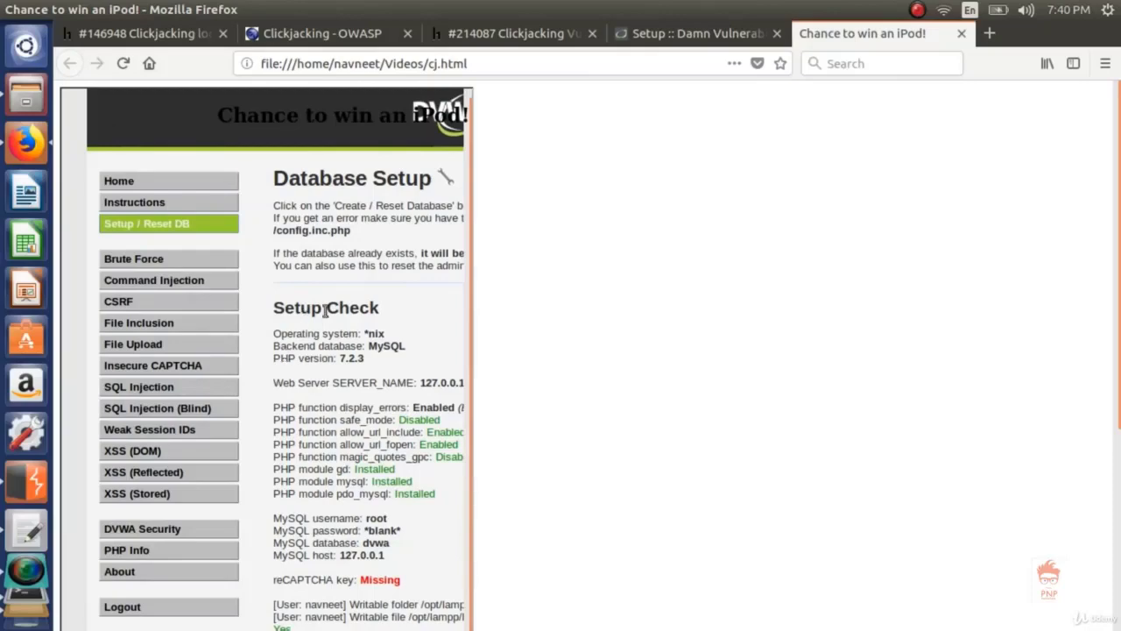
# Step: Scroll the framed DVWA Database Setup page to the Create / Reset Database button under the 'Click here!' decoy
pyautogui.scroll(-2, 354, 186)
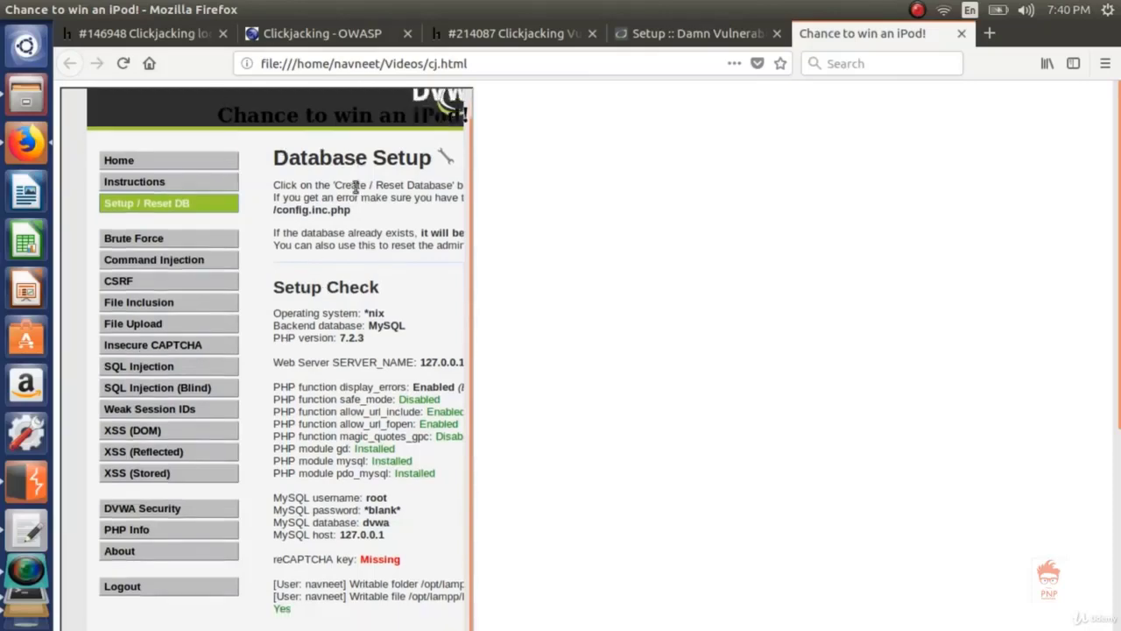
pyautogui.scroll(-6, 362, 404)
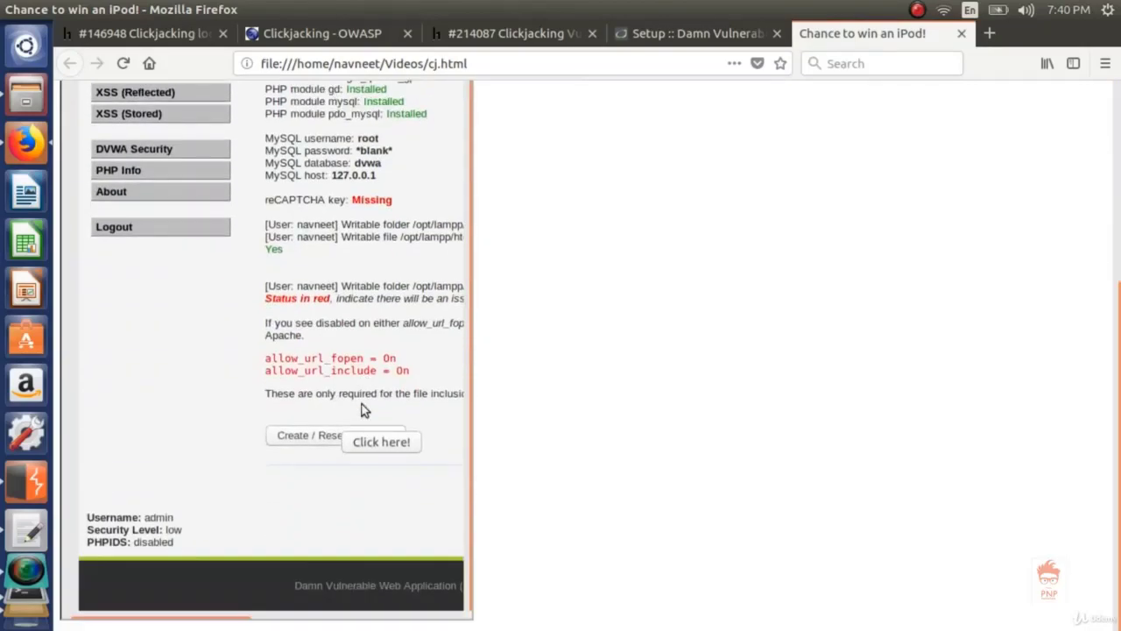
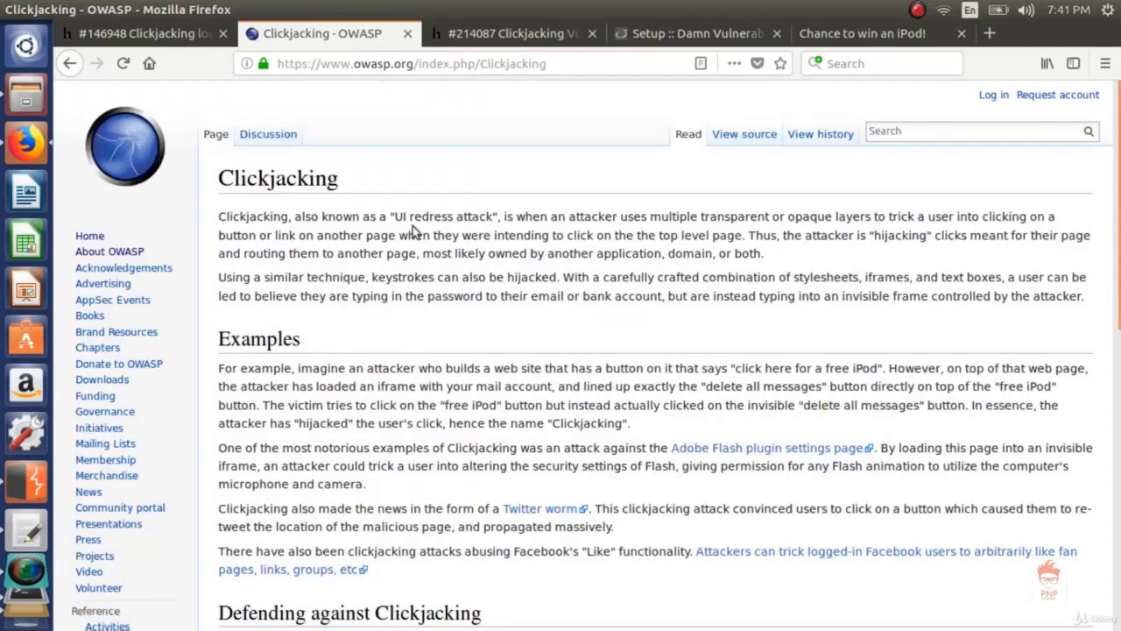
# Step: Highlight the OWASP clickjacking definition and compare it with the 'Chance to win an iPod!' page
pyautogui.moveTo(220, 219); pyautogui.dragTo(255, 248)
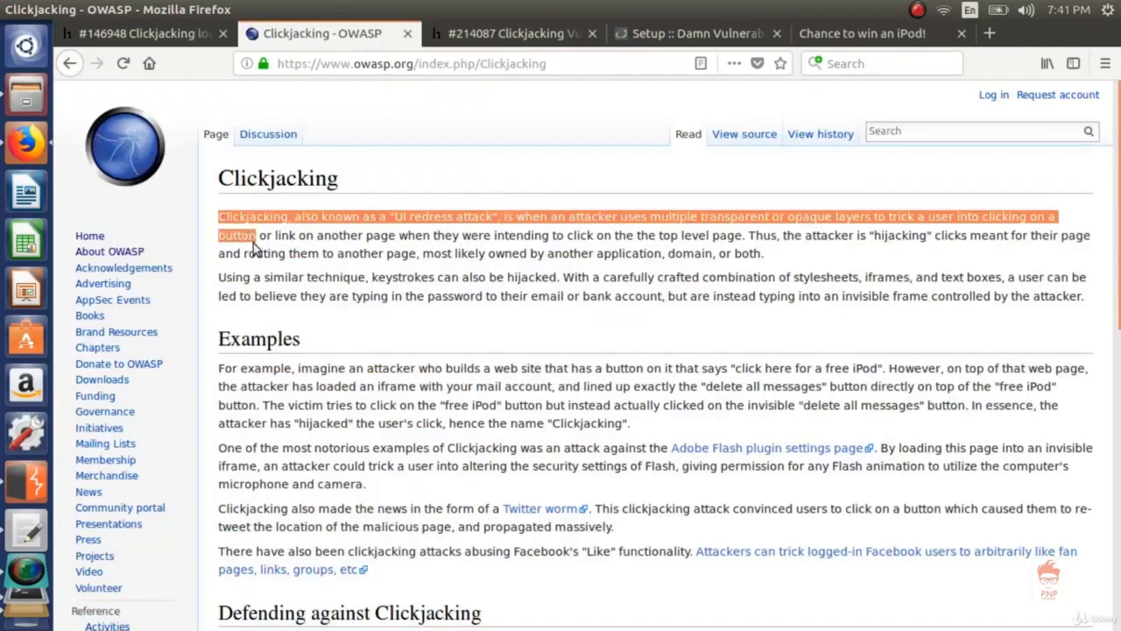
pyautogui.click(819, 42)
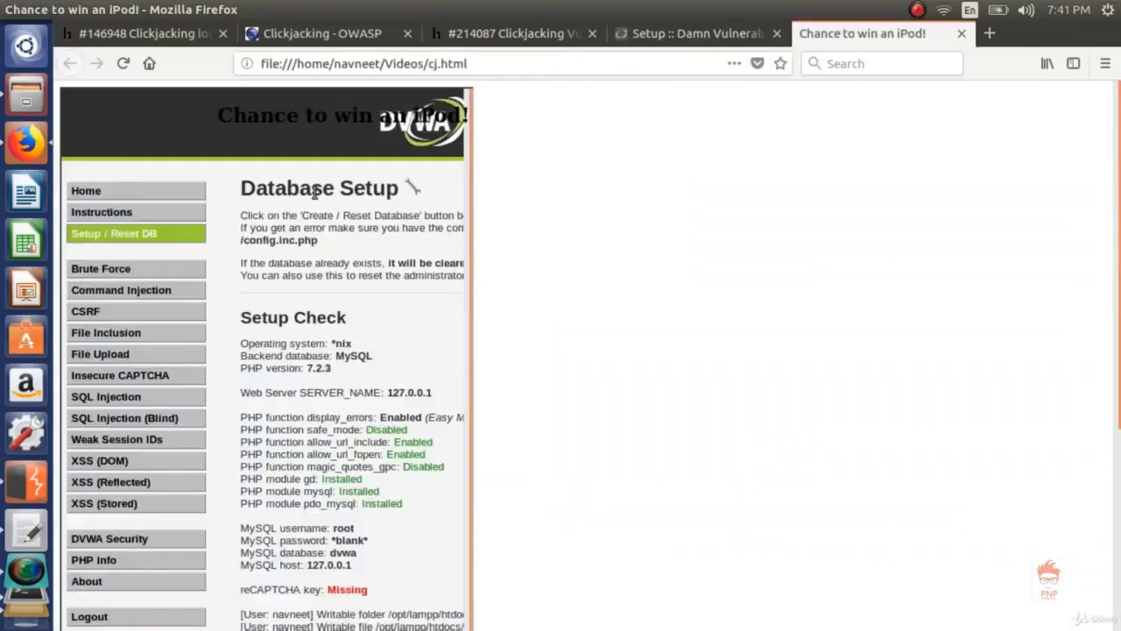
pyautogui.click(323, 34)
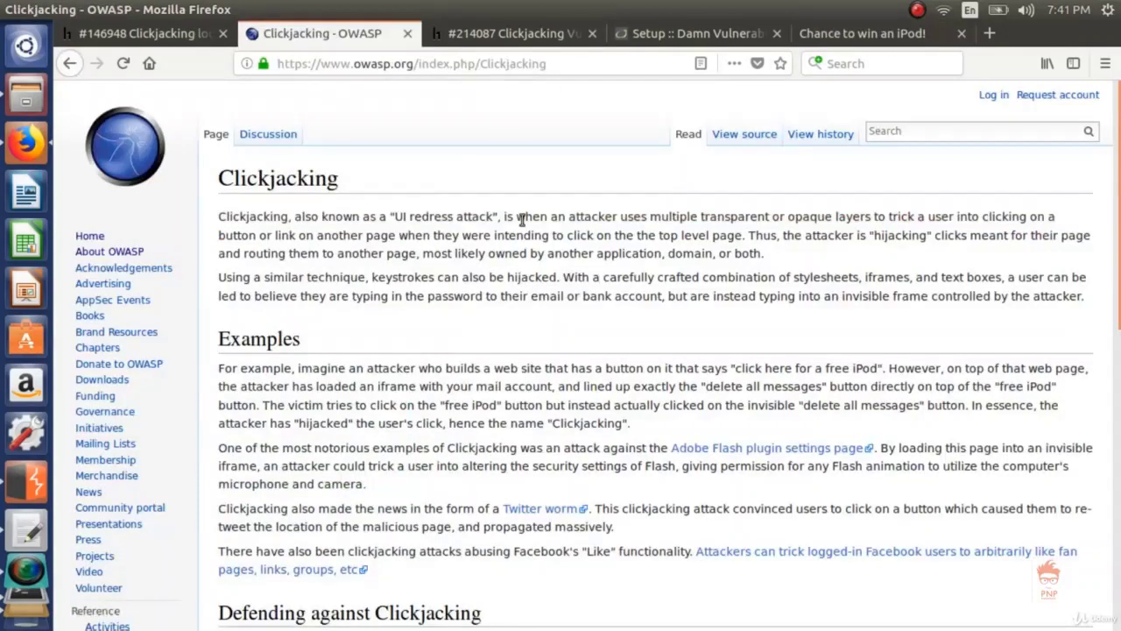
pyautogui.hotkey('ctrl', 'Tab')
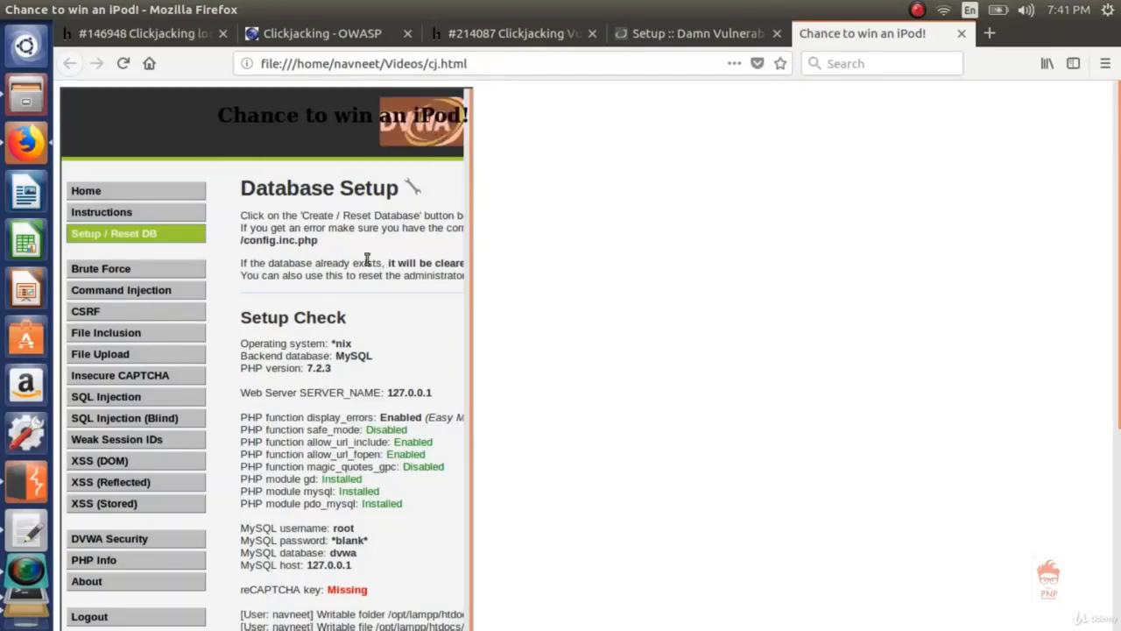
pyautogui.click(282, 35)
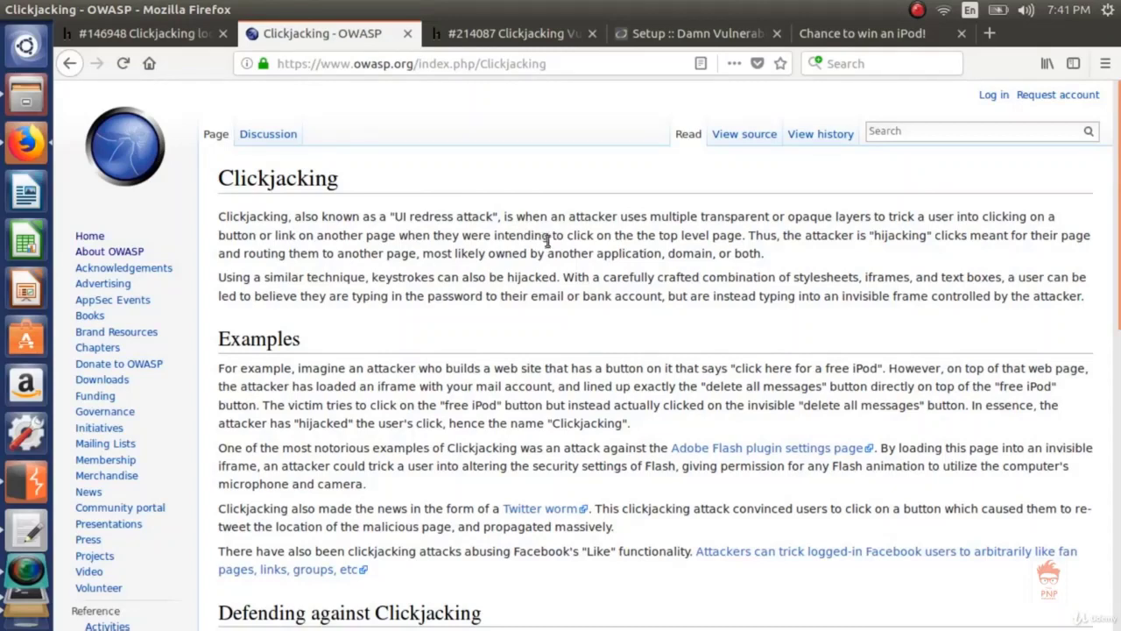
# Step: Scroll through the 'Chance to win an iPod!' proof-of-concept page
pyautogui.click(843, 33)
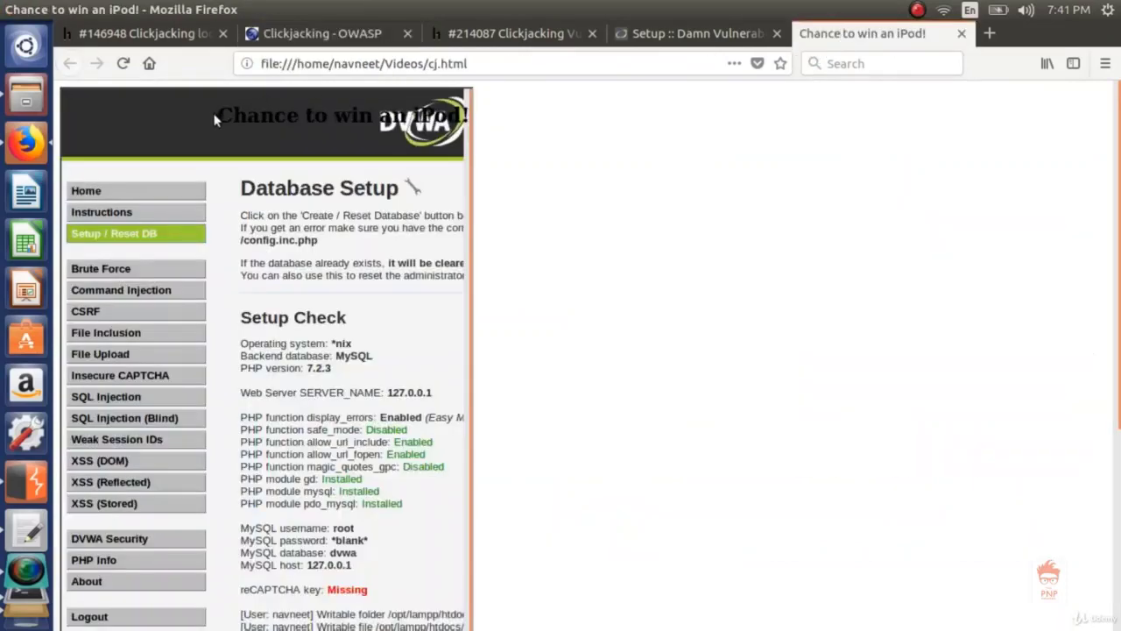
pyautogui.scroll(-2, 368, 350)
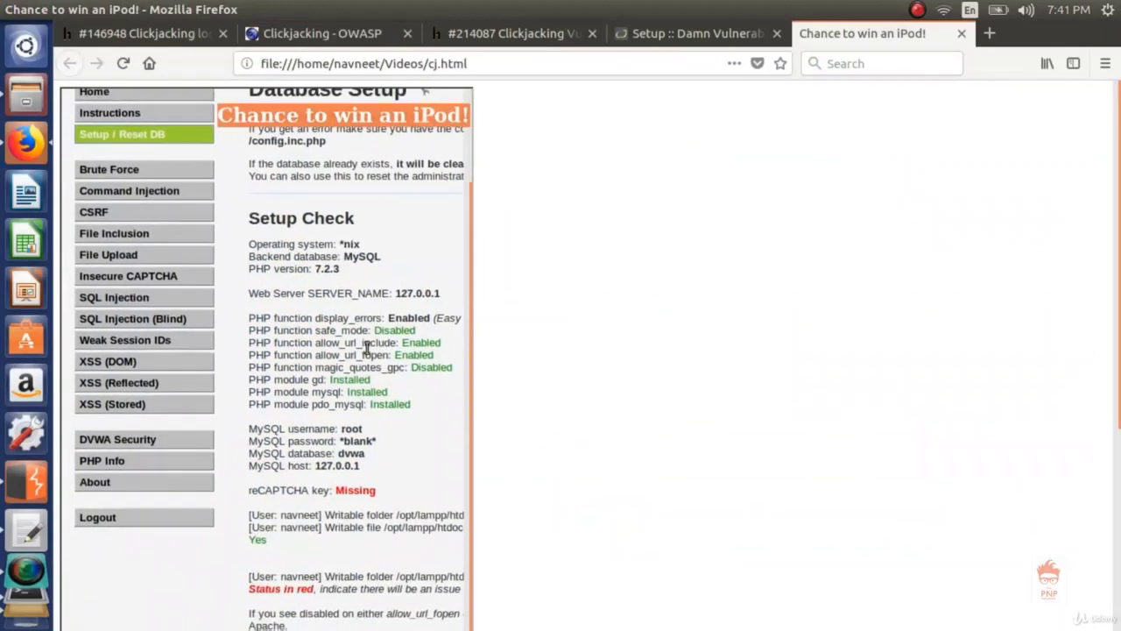
pyautogui.scroll(3, 1065, 416)
pyautogui.scroll(-5, 703, 441)
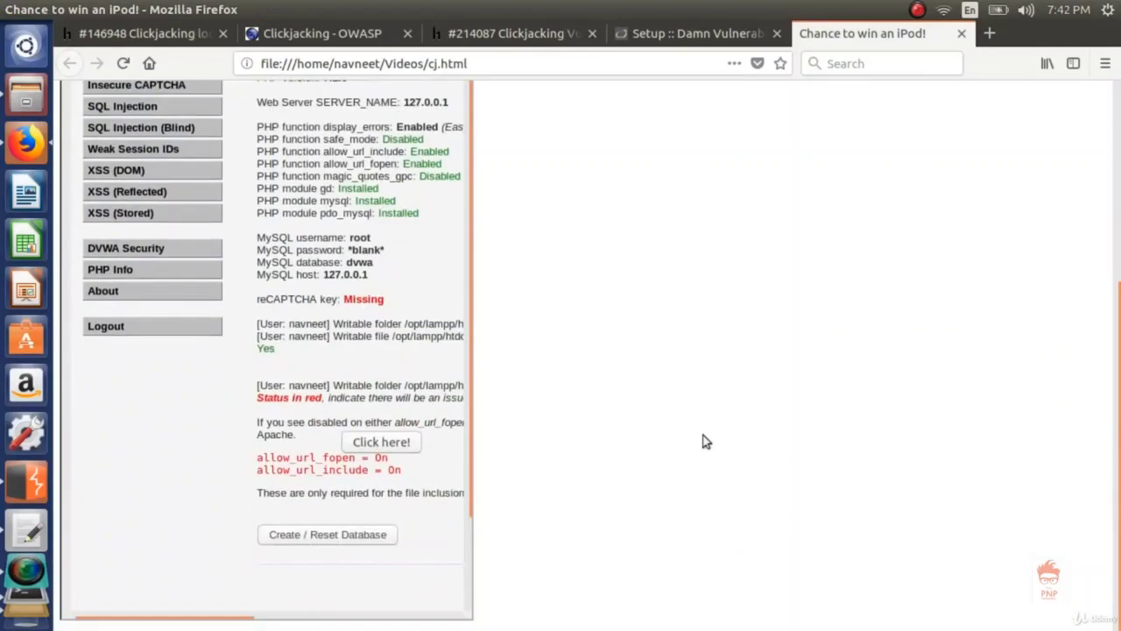
pyautogui.scroll(3, 379, 445)
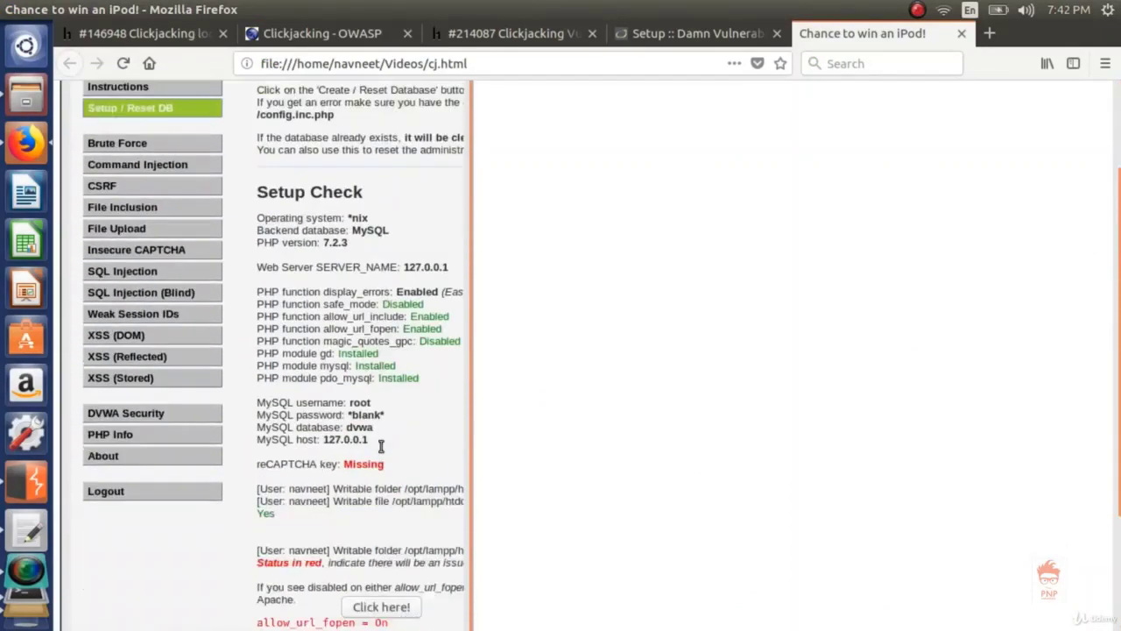
pyautogui.scroll(-1, 380, 445)
pyautogui.scroll(-2, 381, 447)
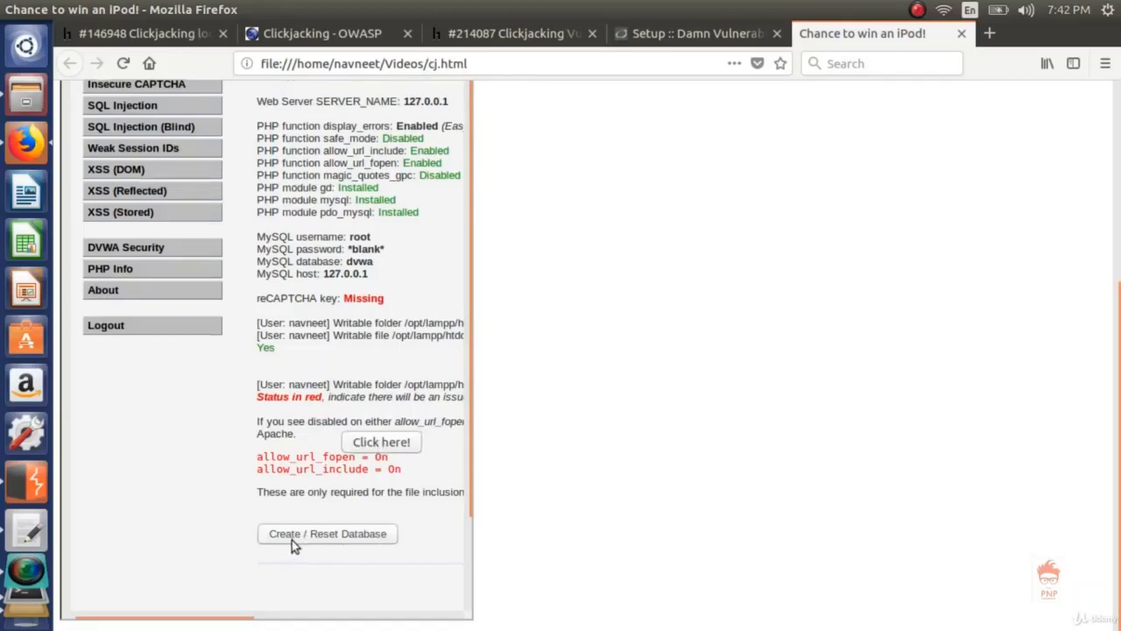
pyautogui.scroll(-2, 298, 499)
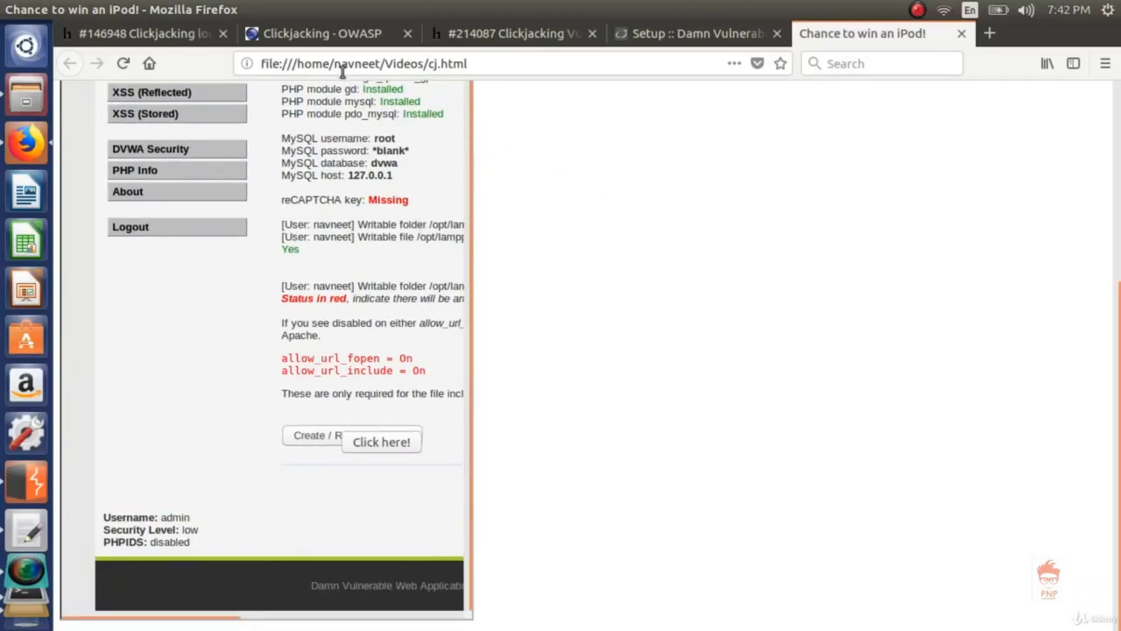
# Step: In the OWASP article, highlight the Defending against Clickjacking section through the References heading
pyautogui.click(349, 35)
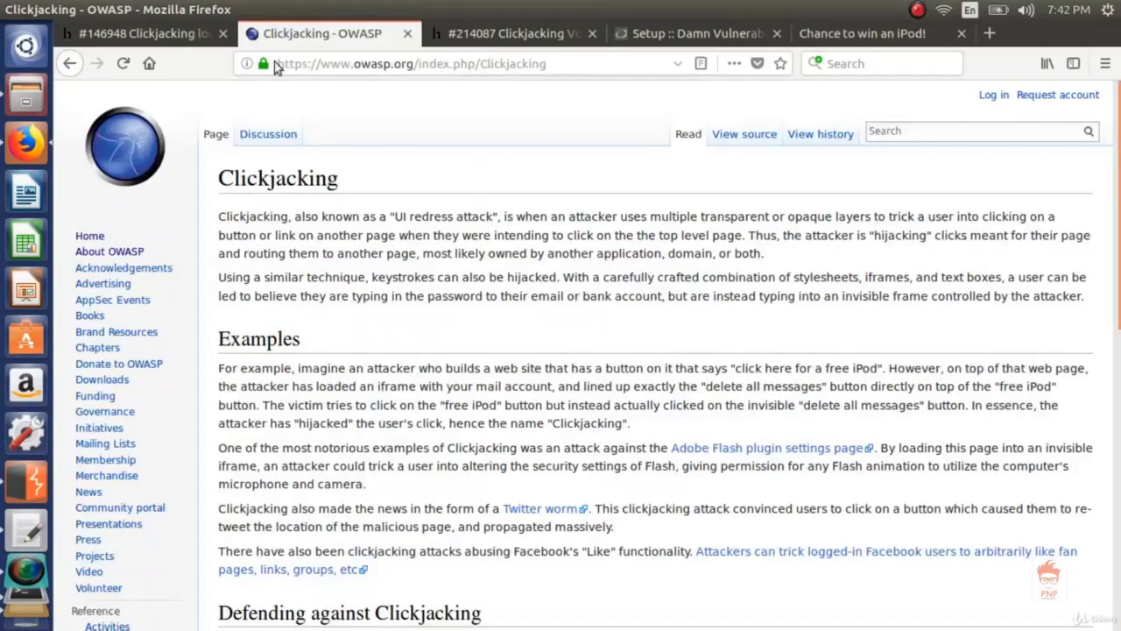
pyautogui.scroll(-5, 447, 470)
pyautogui.moveTo(218, 379); pyautogui.dragTo(262, 434)
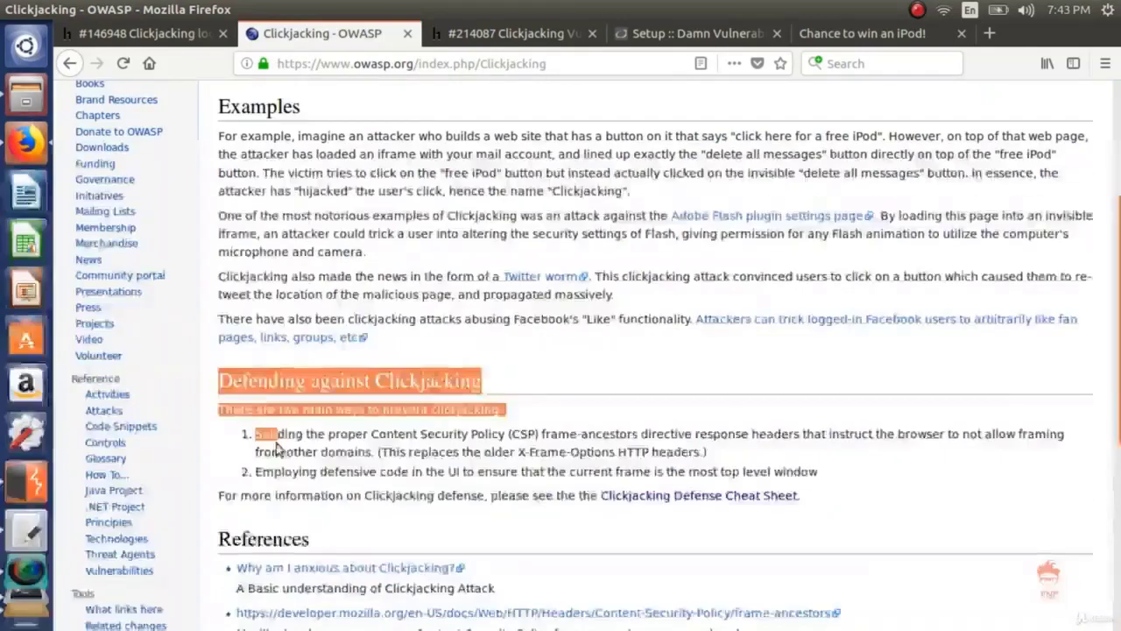
pyautogui.click(650, 407)
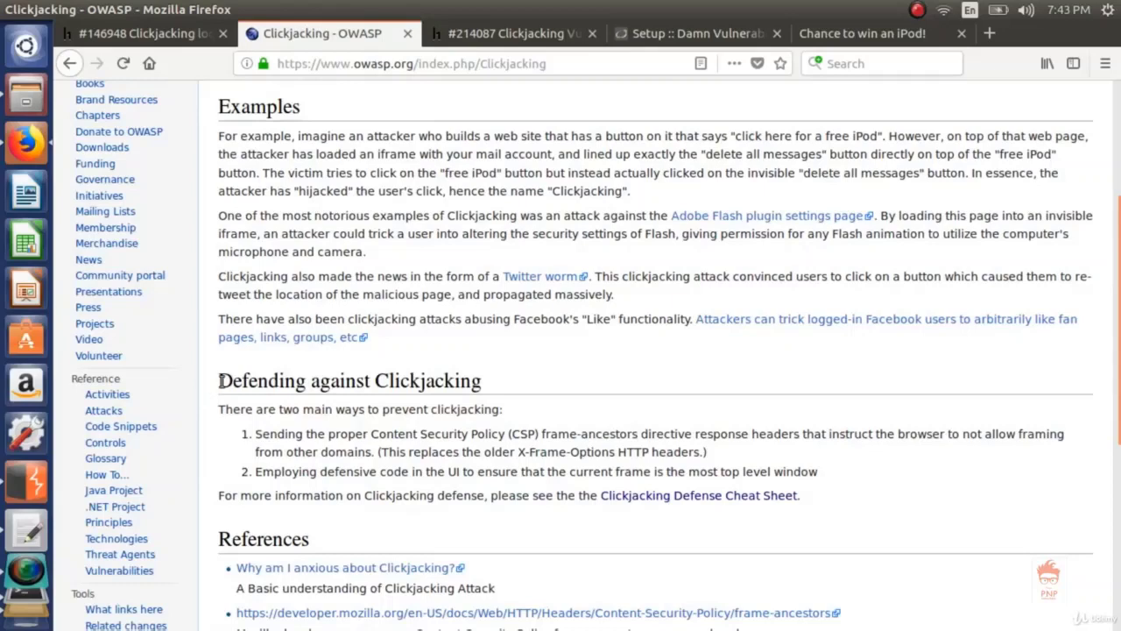
pyautogui.moveTo(210, 382); pyautogui.dragTo(434, 469)
pyautogui.hotkey('shift', 'Down')
pyautogui.hotkey('shift', 'Down')
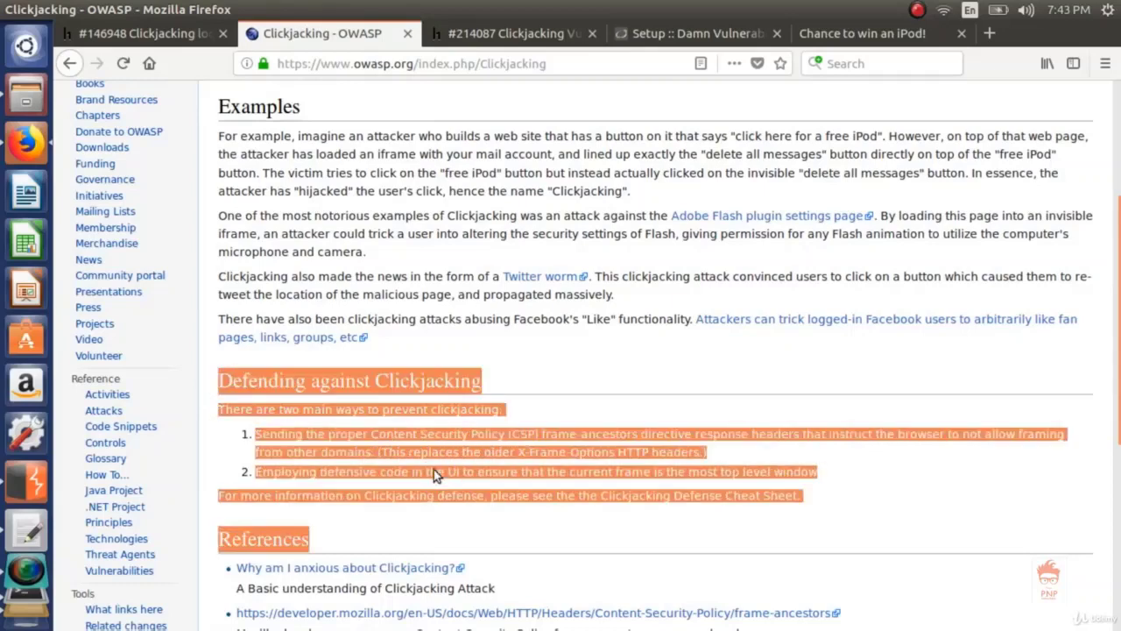
pyautogui.click(479, 530)
pyautogui.scroll(5, 478, 530)
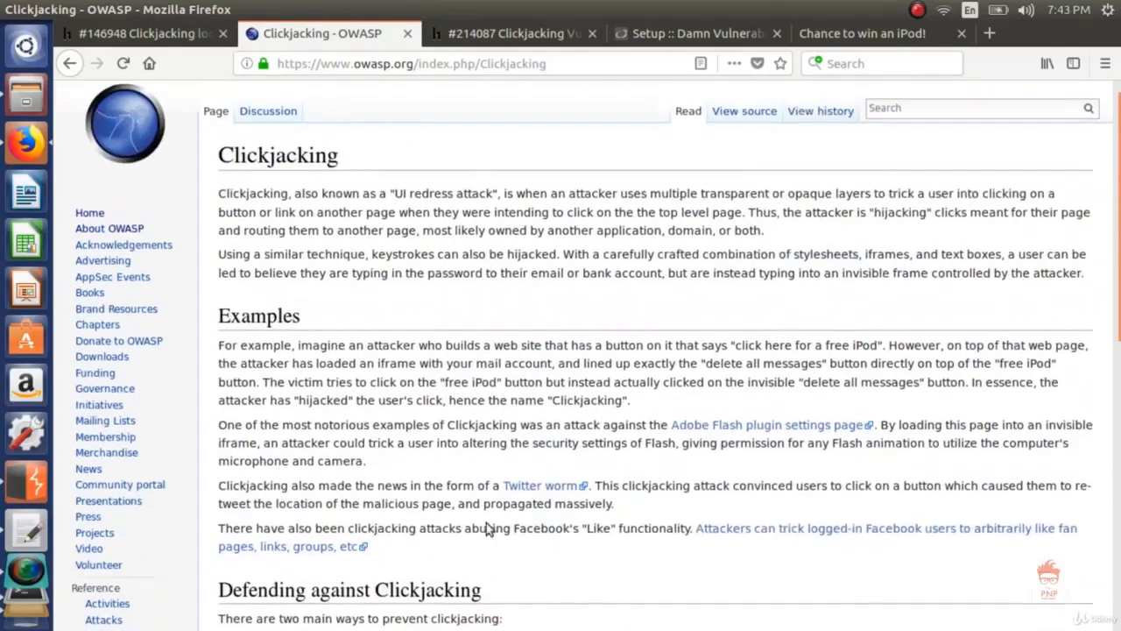
# Step: Show the DVWA Database Setup page and scroll past its Setup Check to the Create / Reset Database button
pyautogui.click(628, 35)
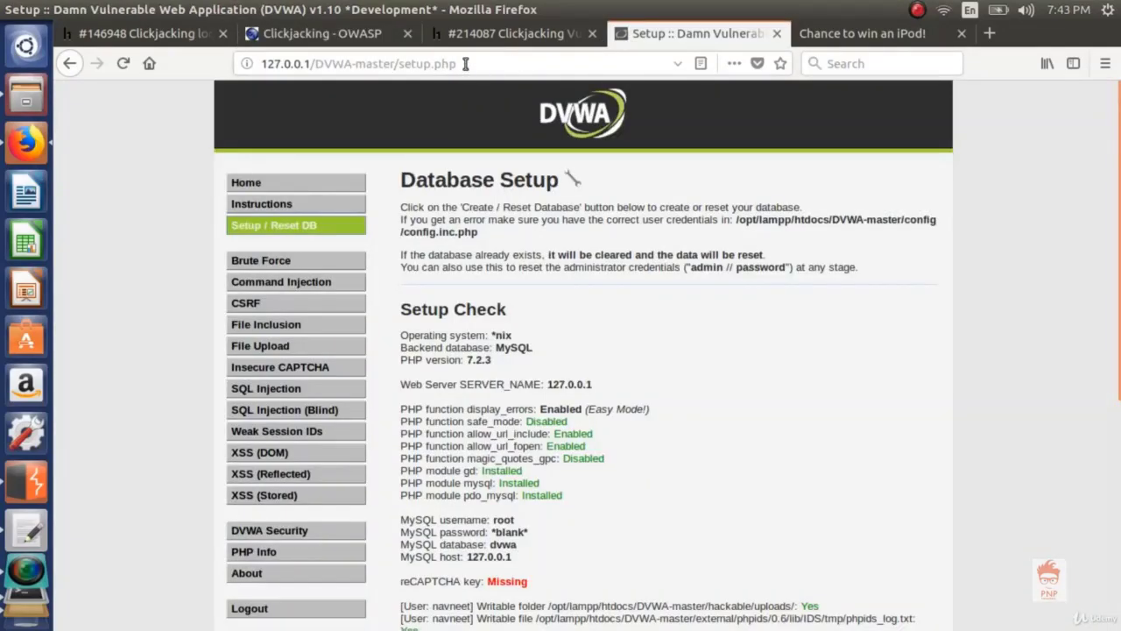
pyautogui.scroll(-5, 493, 224)
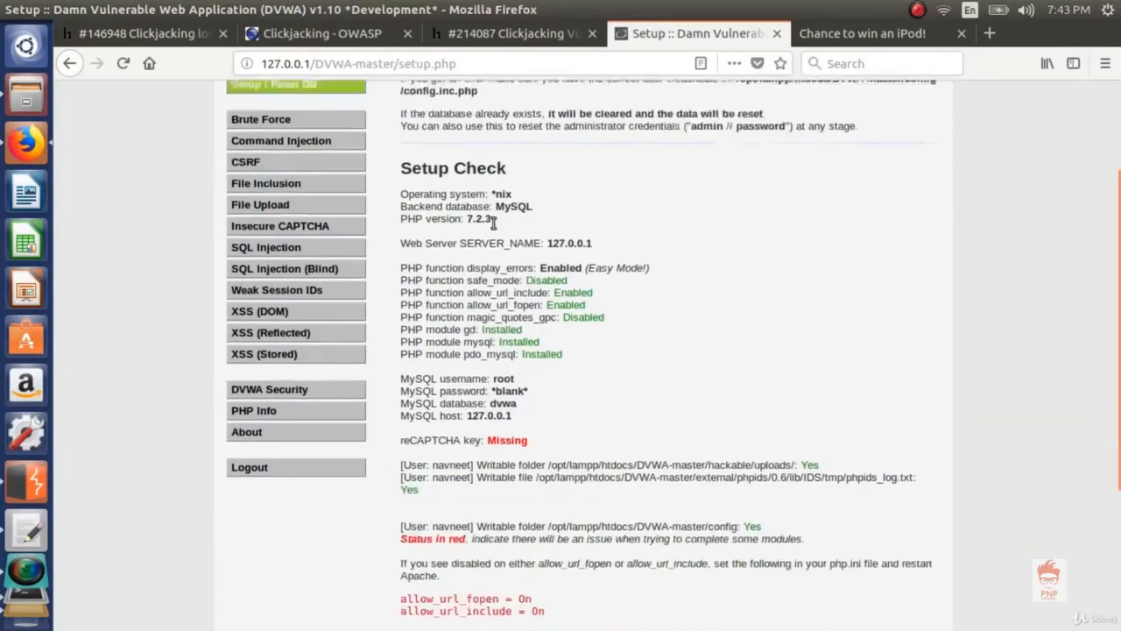
pyautogui.scroll(5, 493, 223)
pyautogui.scroll(-7, 470, 374)
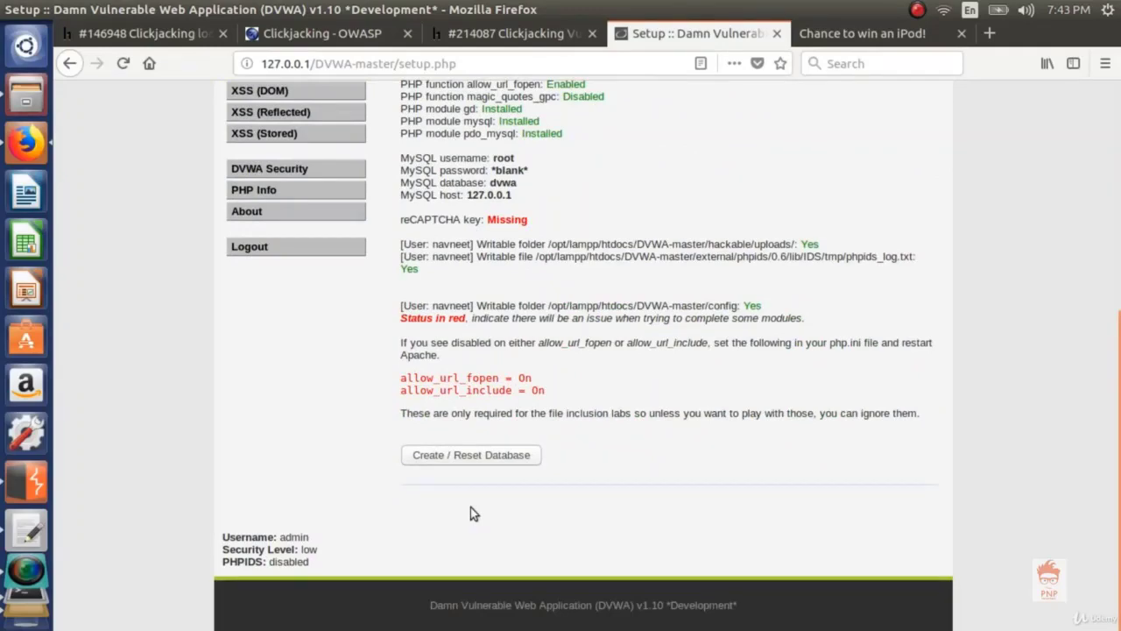
pyautogui.scroll(5, 659, 489)
pyautogui.scroll(-4, 657, 489)
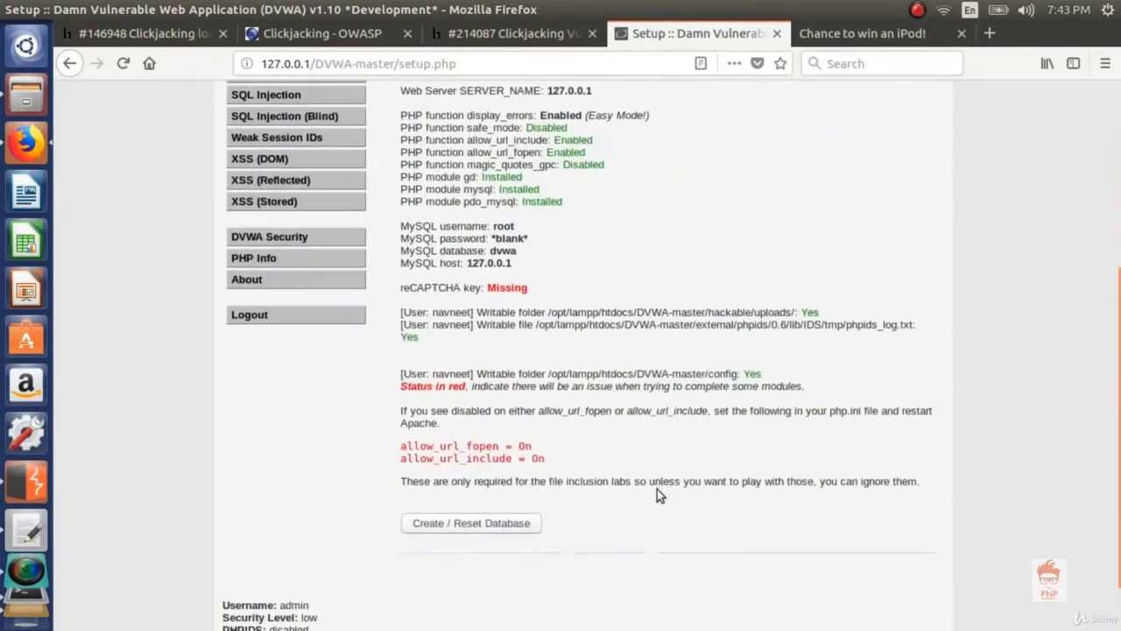
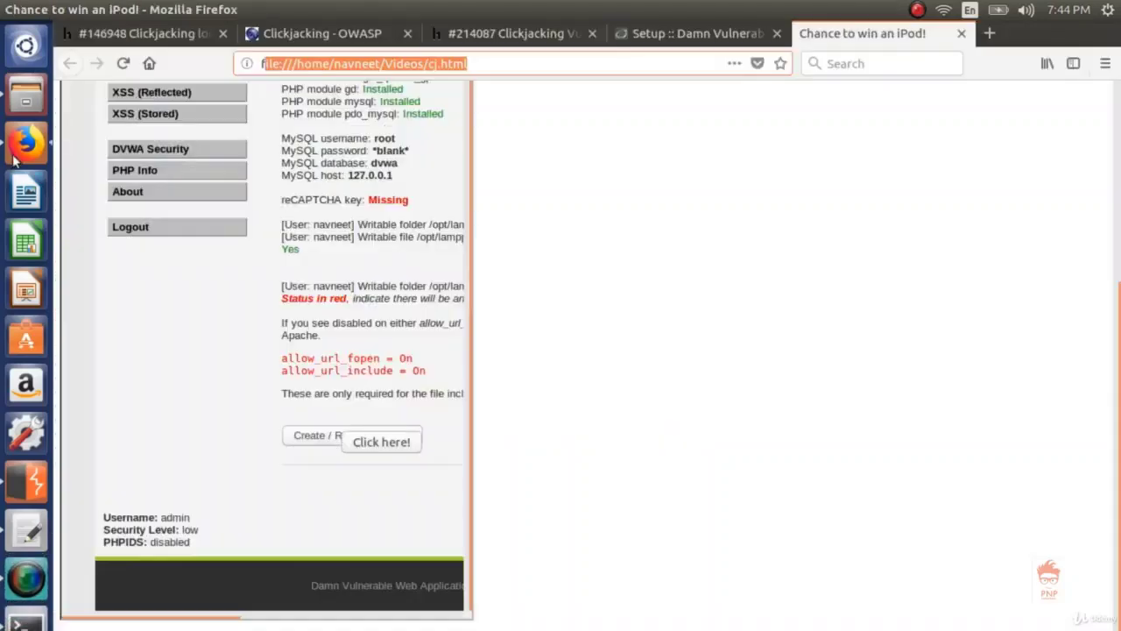
# Step: Reload cj.html so the DVWA setup iframe shows at 0.5 opacity over the Click here! button
pyautogui.click(122, 64)
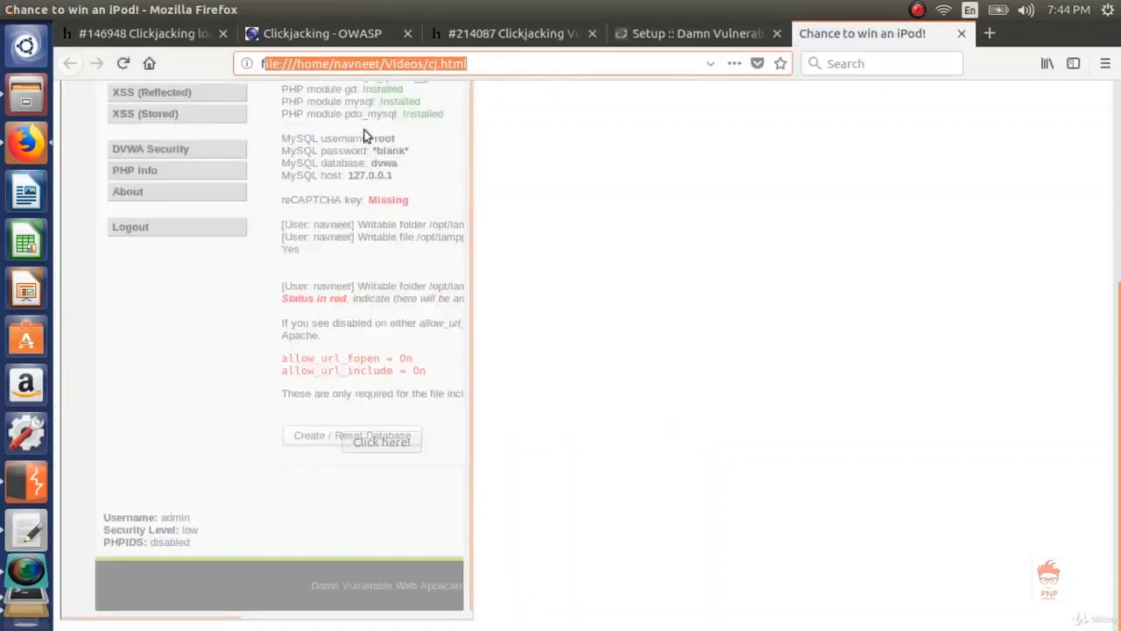
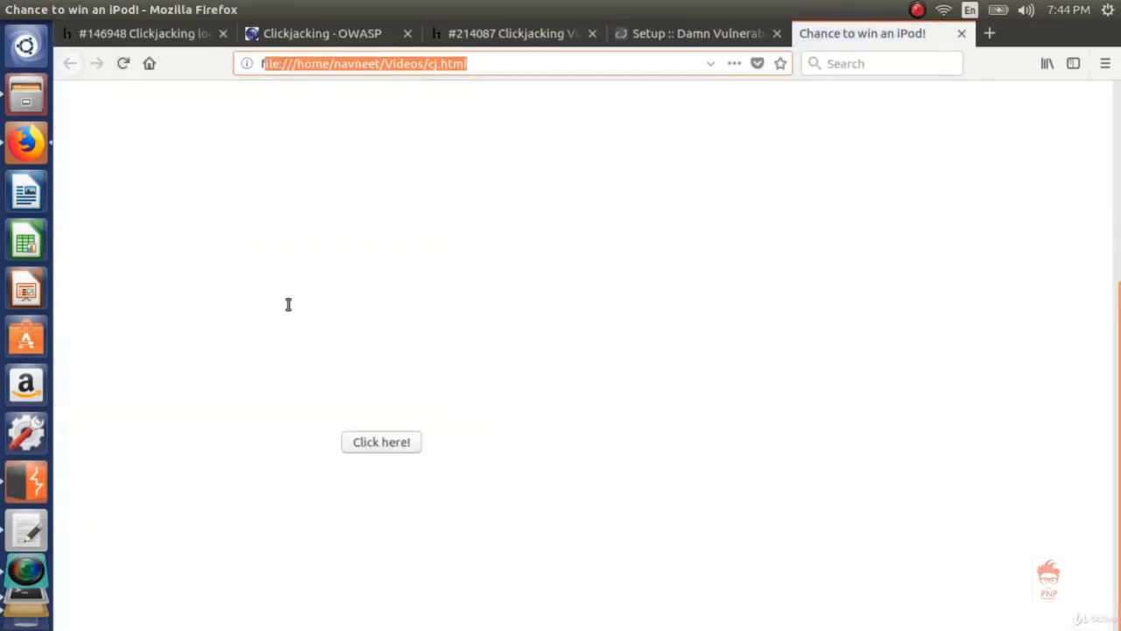
# Step: Scroll up and down through the current page to review it
pyautogui.scroll(5, 687, 417)
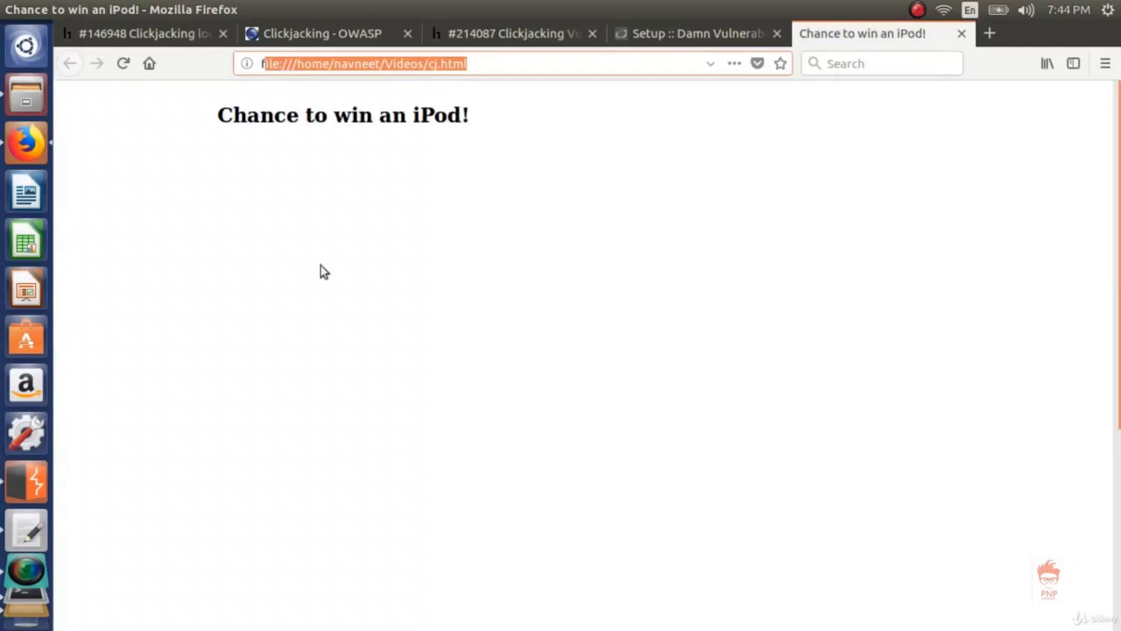
pyautogui.scroll(-5, 620, 286)
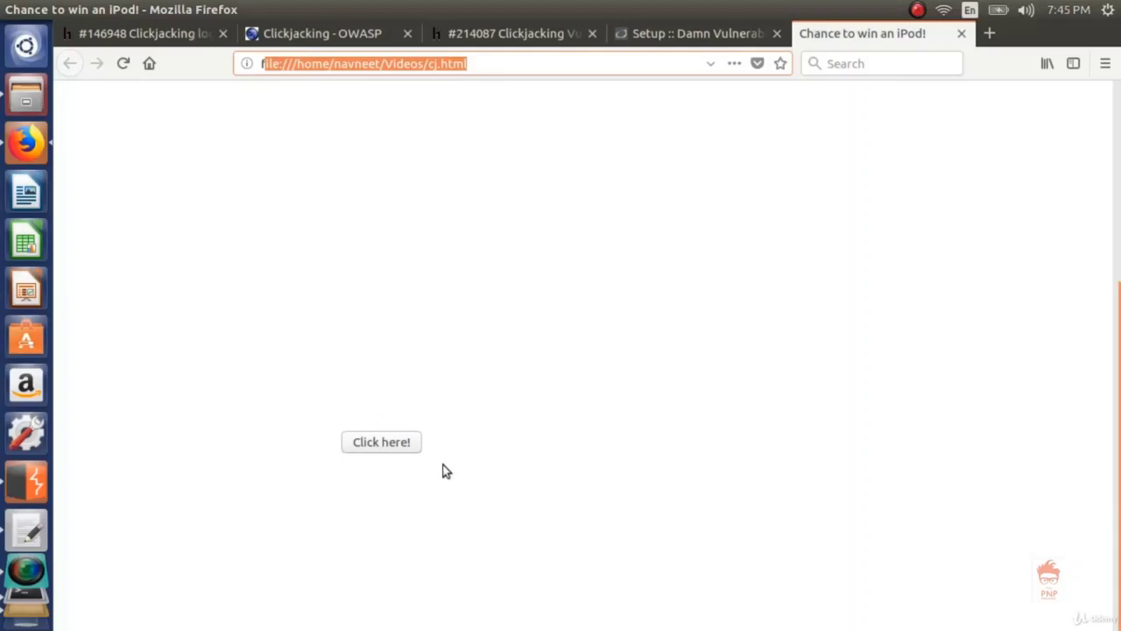
pyautogui.scroll(2, 542, 453)
pyautogui.scroll(-2, 542, 454)
pyautogui.scroll(2, 563, 441)
pyautogui.scroll(-2, 564, 440)
# Step: Bring up the 'Clickjacking - OWASP' tab and briefly highlight its Clickjacking heading
pyautogui.click(335, 9)
pyautogui.click(406, 10)
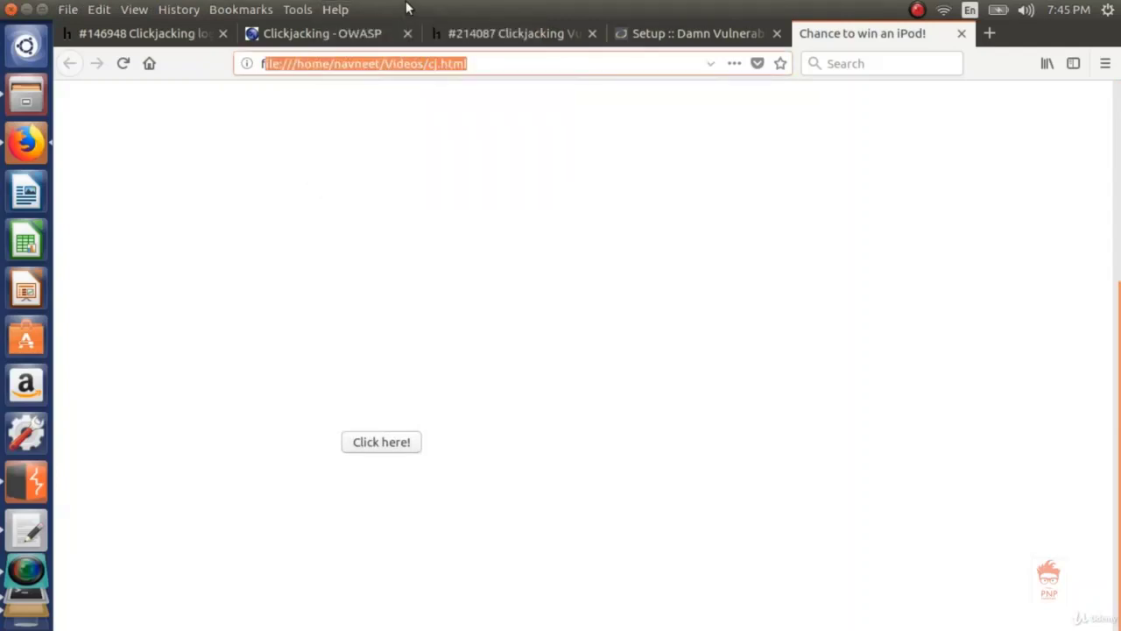
pyautogui.click(356, 35)
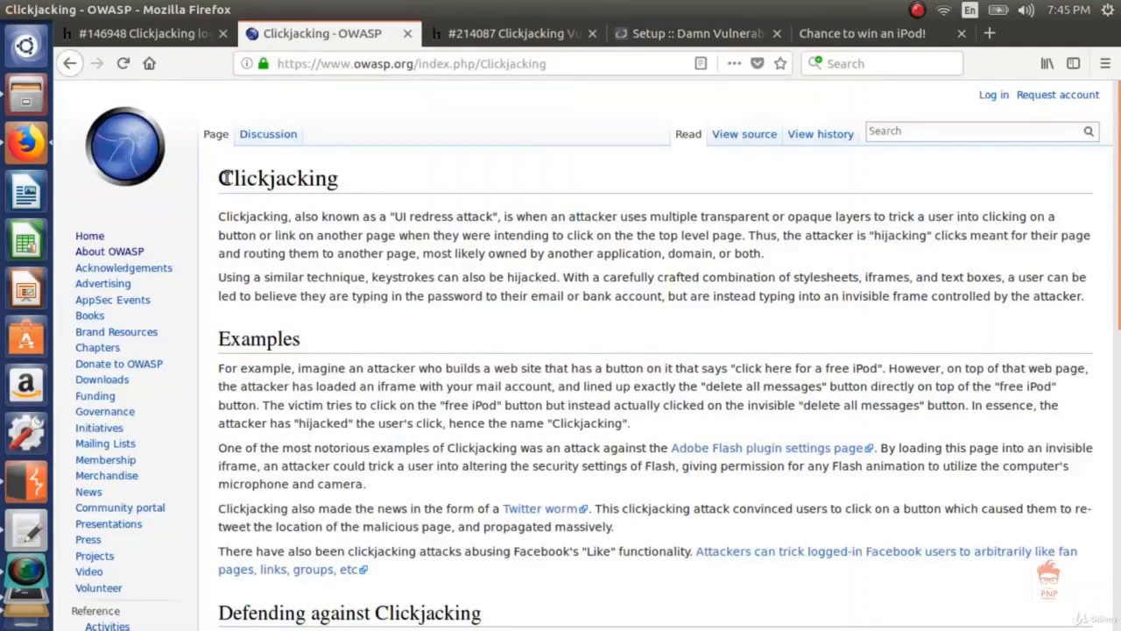
pyautogui.moveTo(224, 178); pyautogui.dragTo(340, 186)
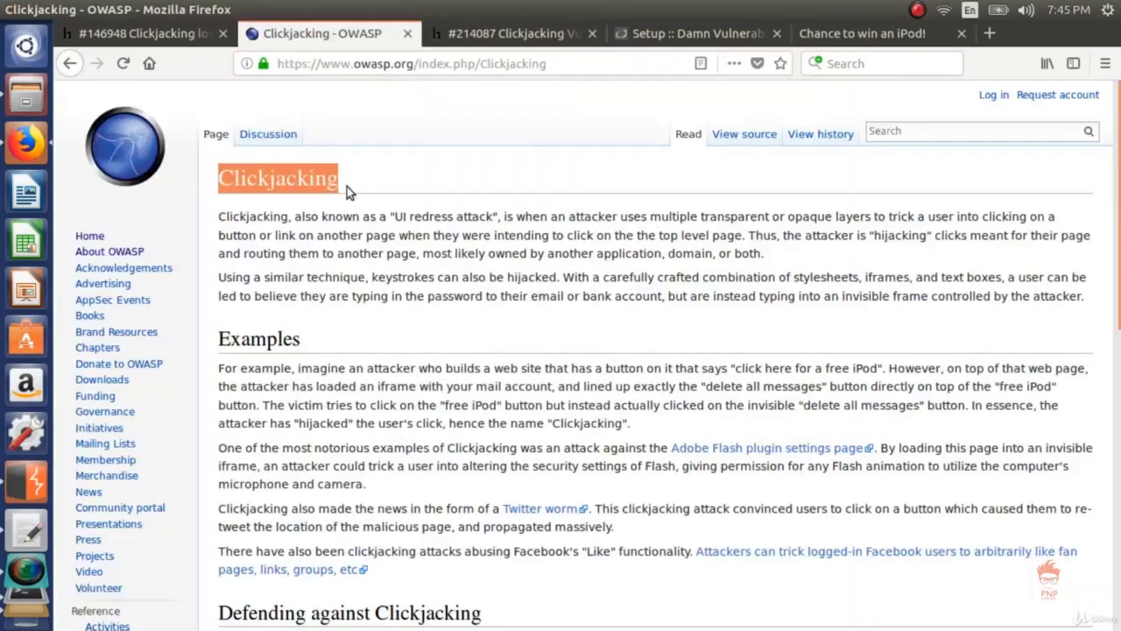
pyautogui.click(435, 161)
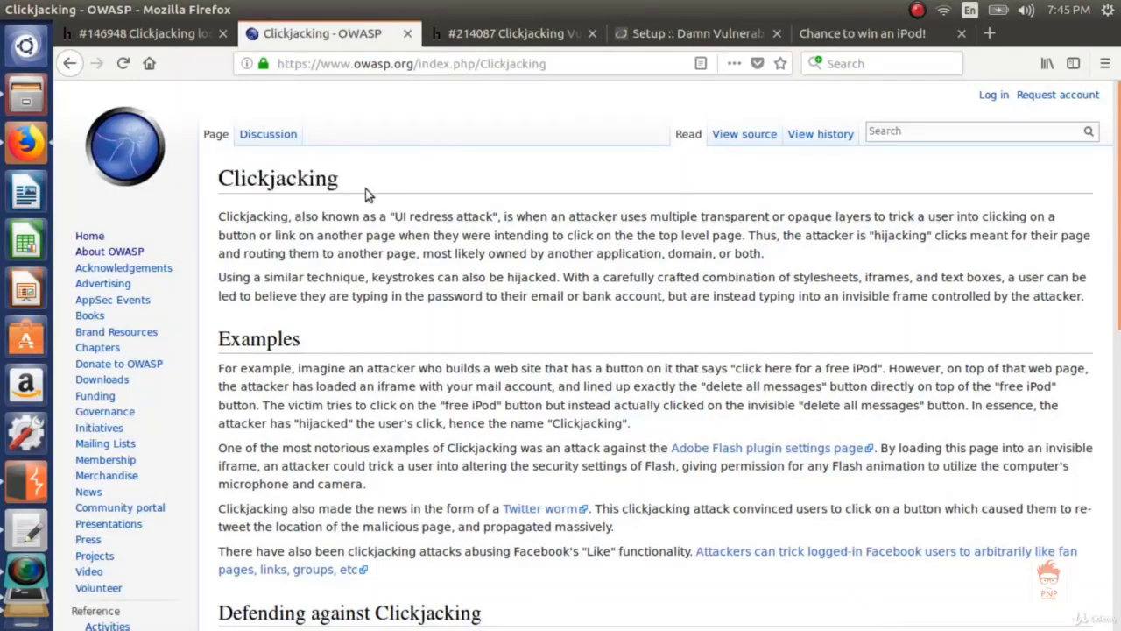
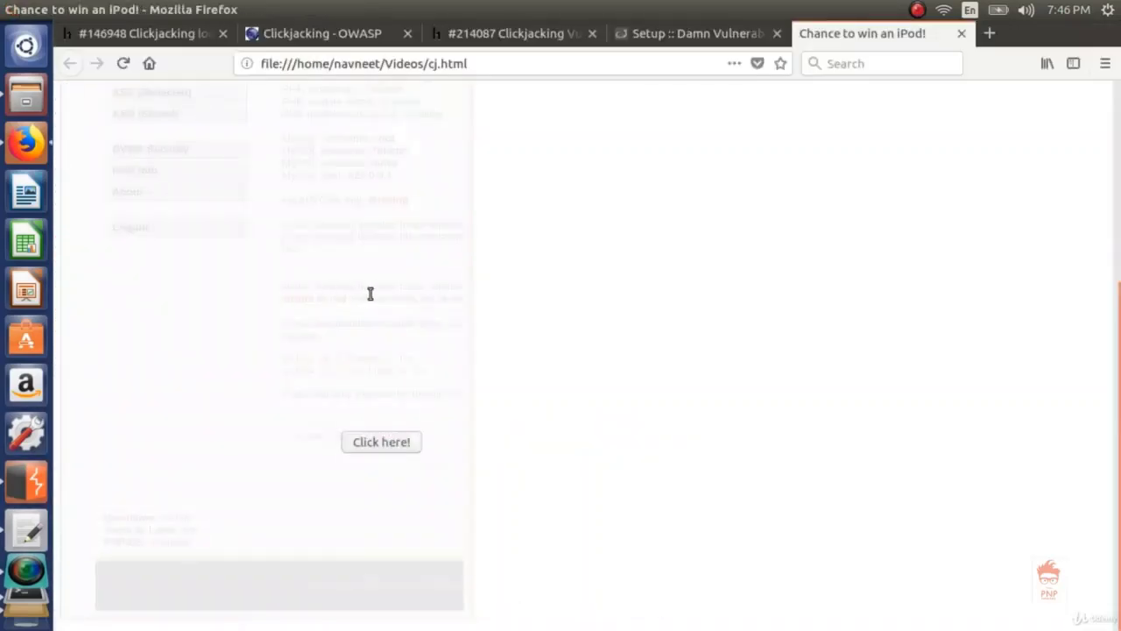
# Step: Fire the hidden DVWA database reset via 'Click here!' on cj.html, then highlight the faint setup messages
pyautogui.click(367, 444)
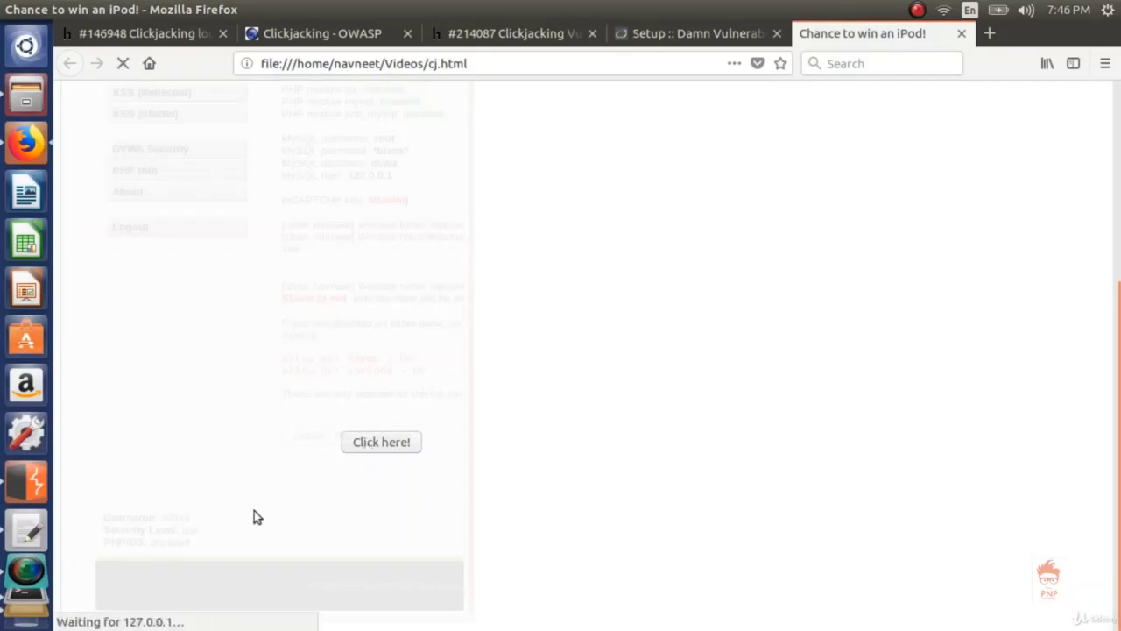
pyautogui.scroll(-2, 258, 435)
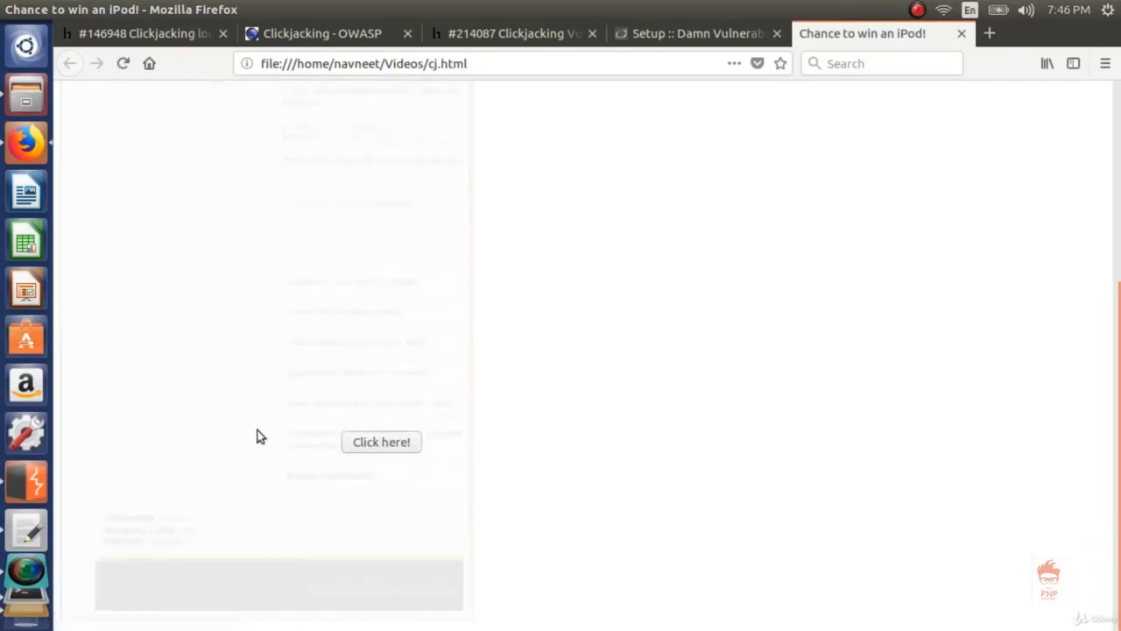
pyautogui.tripleClick(321, 285)
pyautogui.moveTo(284, 311); pyautogui.dragTo(340, 313)
pyautogui.moveTo(283, 345); pyautogui.dragTo(424, 340)
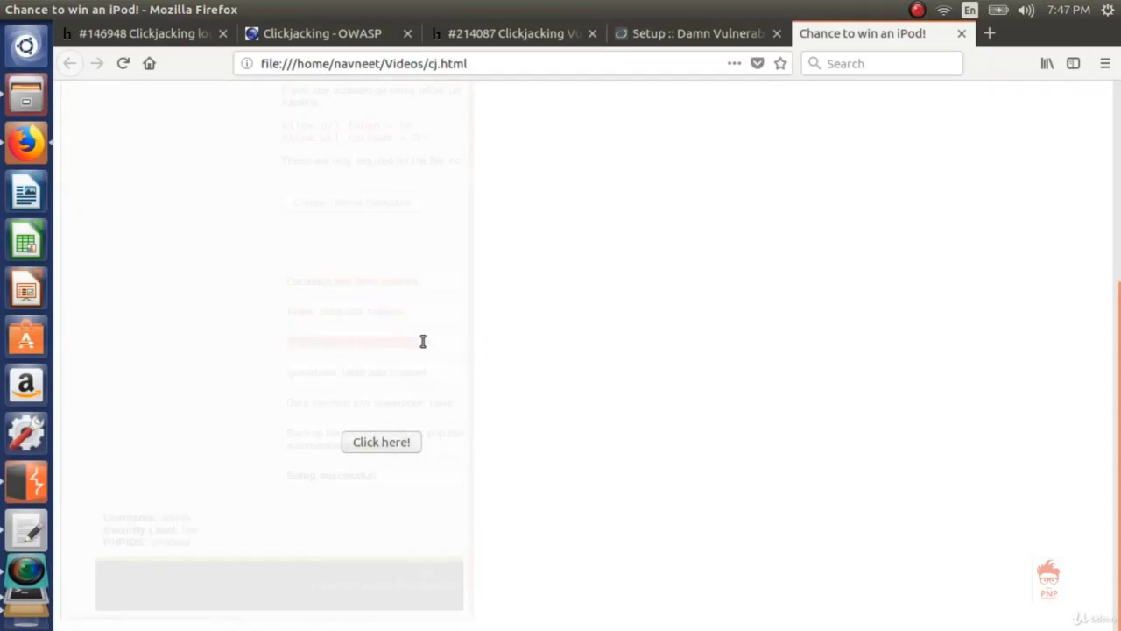
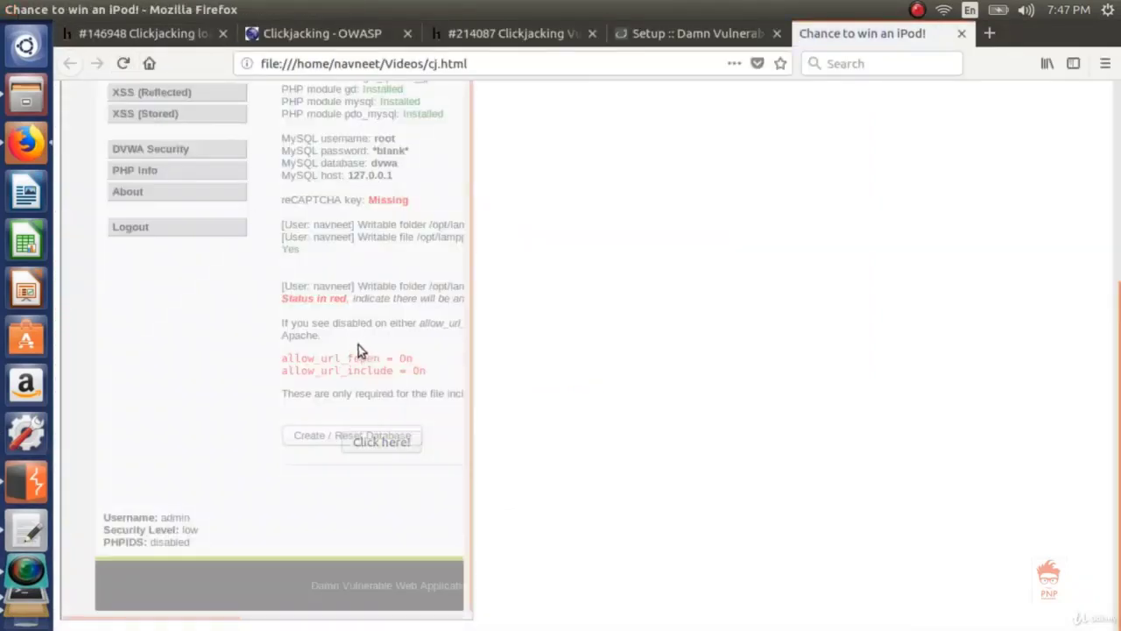
# Step: Click the 'Click here!' bait on cj.html to trigger the hidden DVWA database reset, then view the results
pyautogui.click(378, 444)
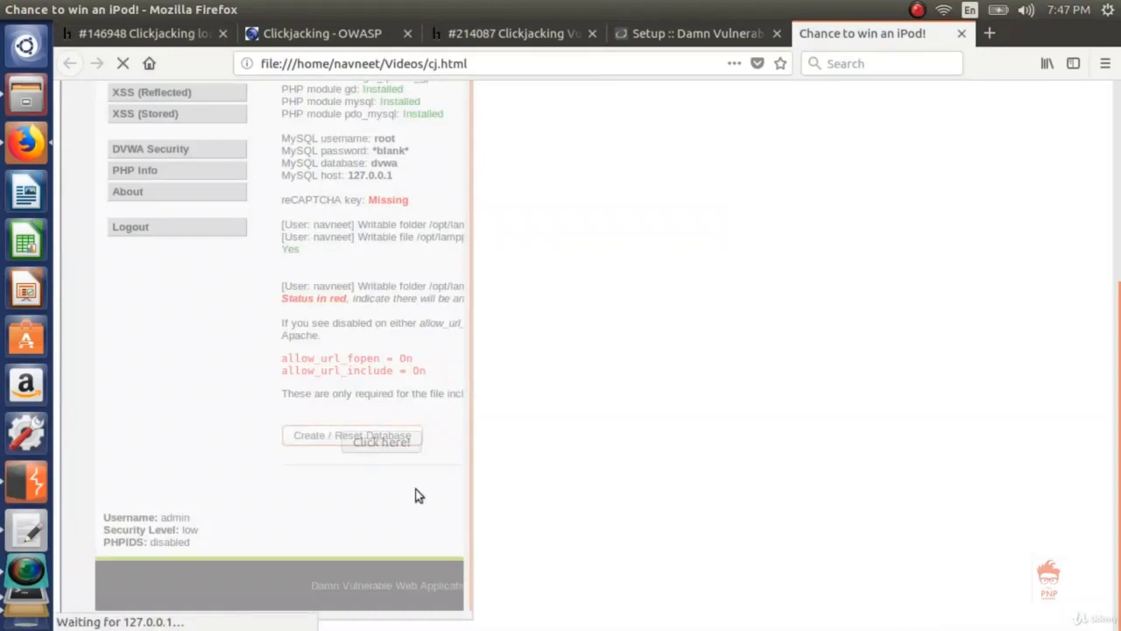
pyautogui.scroll(-5, 275, 411)
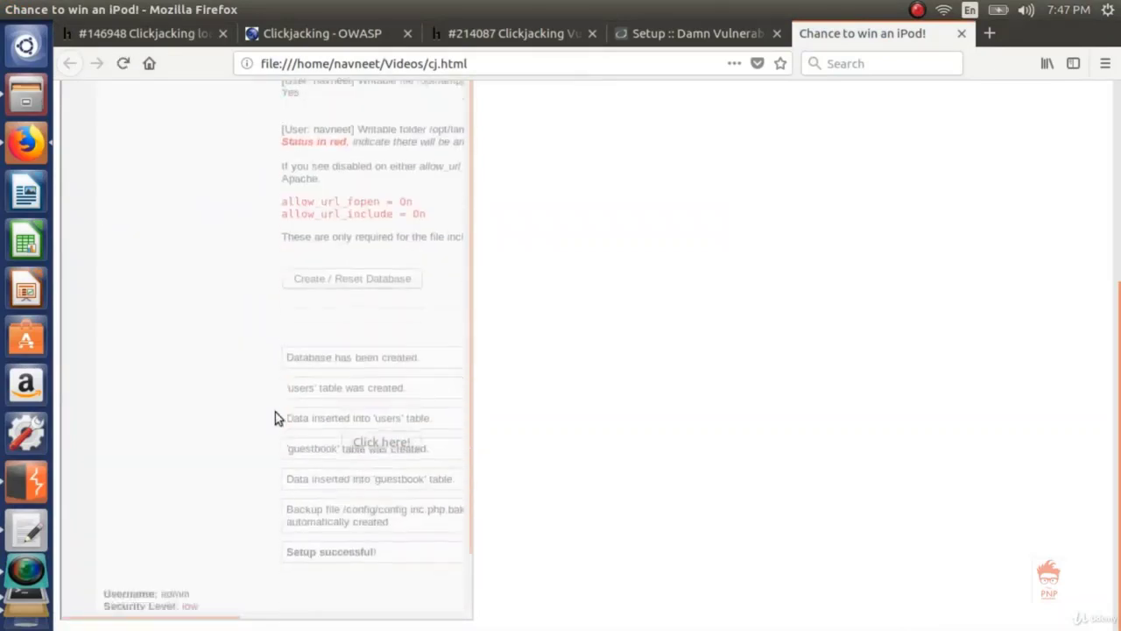
# Step: Open the Yelp clickjacking report #214087 and scroll through its description
pyautogui.click(471, 50)
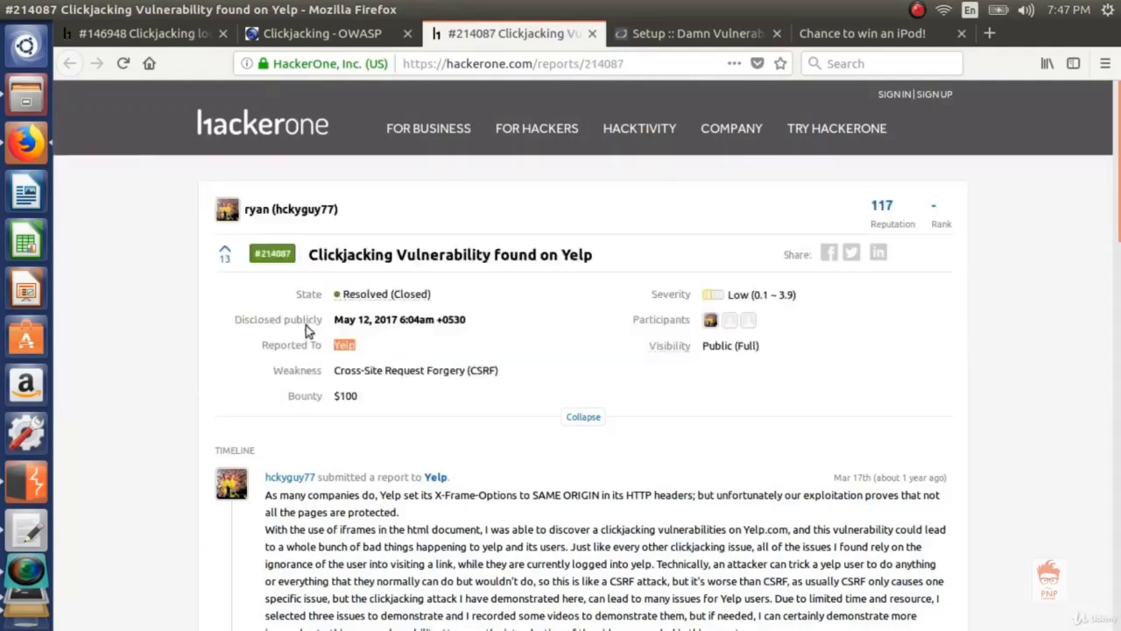
pyautogui.moveTo(336, 289)
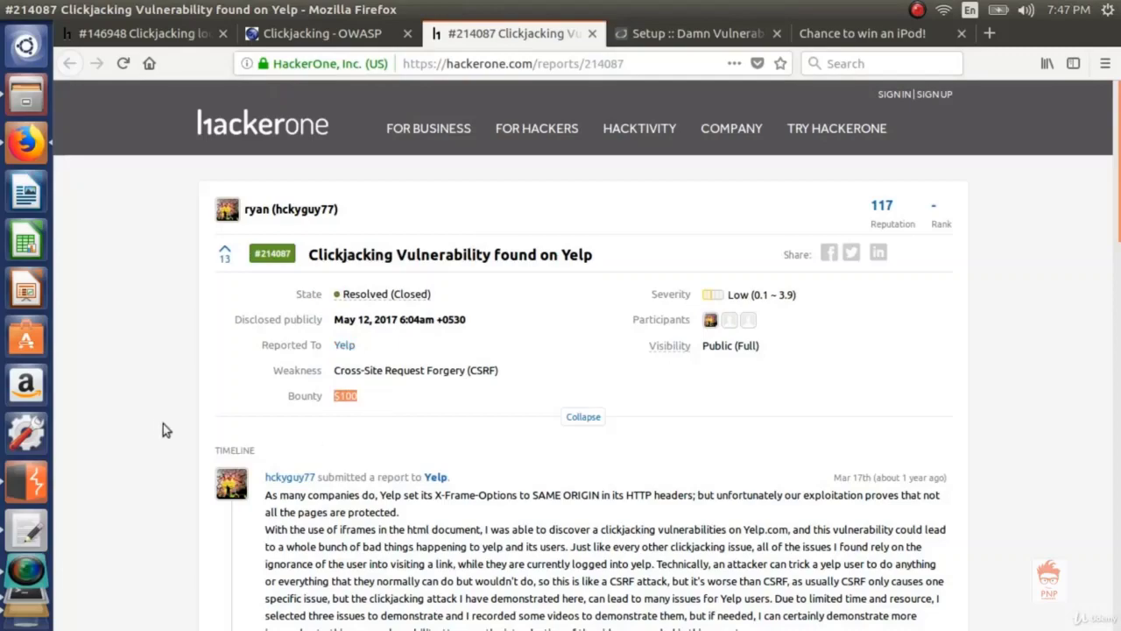
pyautogui.scroll(-5, 158, 420)
pyautogui.scroll(-3, 158, 418)
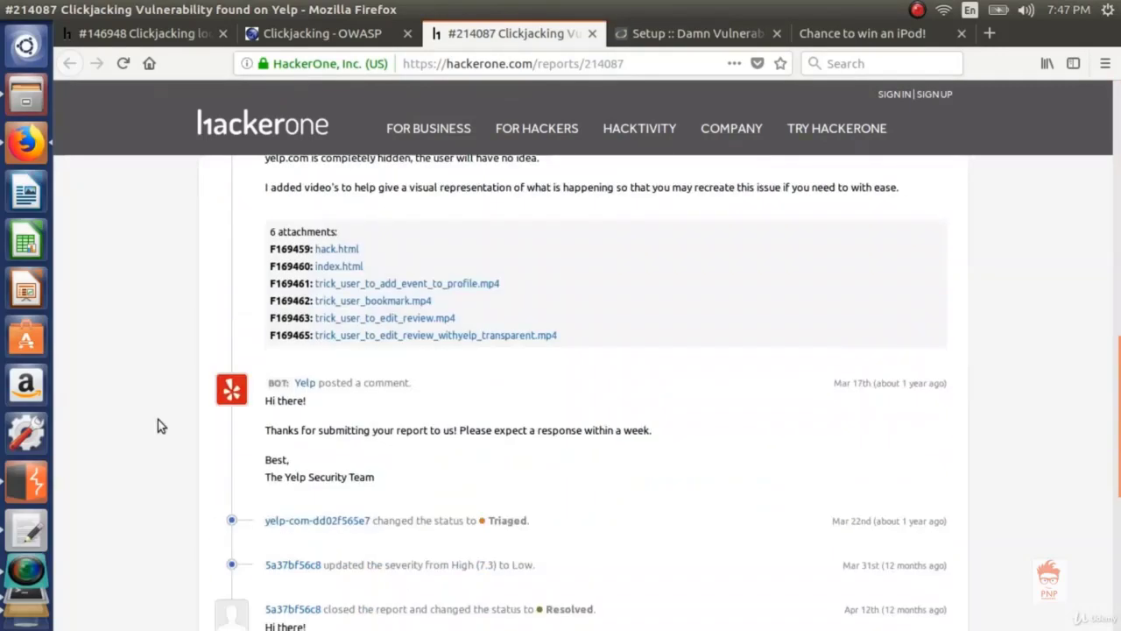
pyautogui.scroll(4, 158, 419)
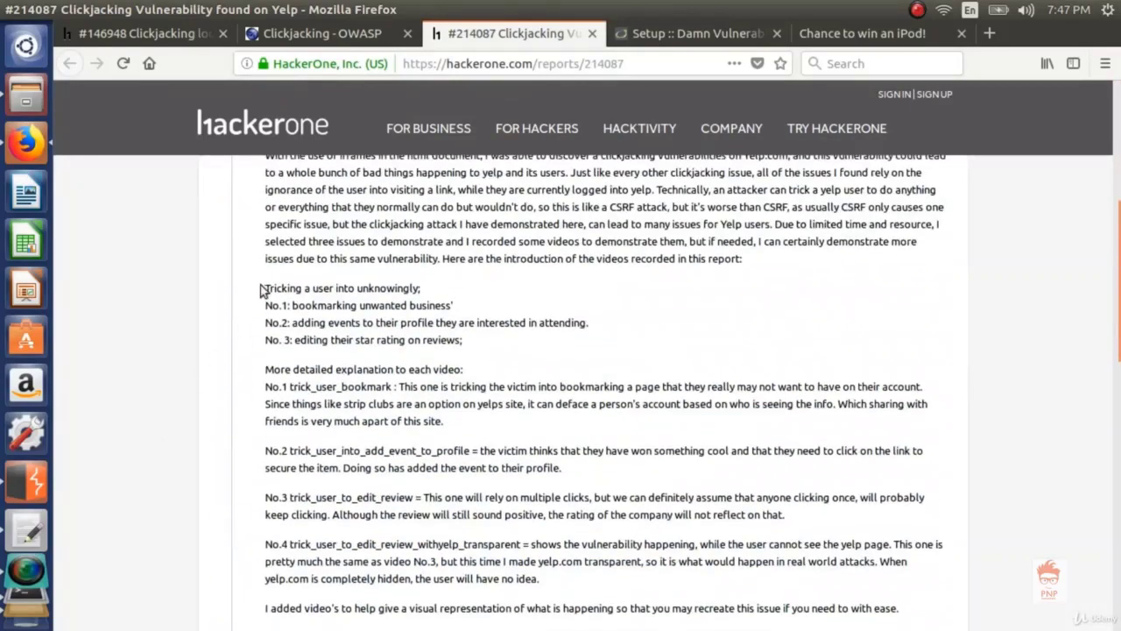
# Step: Highlight the list of tricks played on users, then clear the selection and return upward
pyautogui.moveTo(263, 289); pyautogui.dragTo(457, 341)
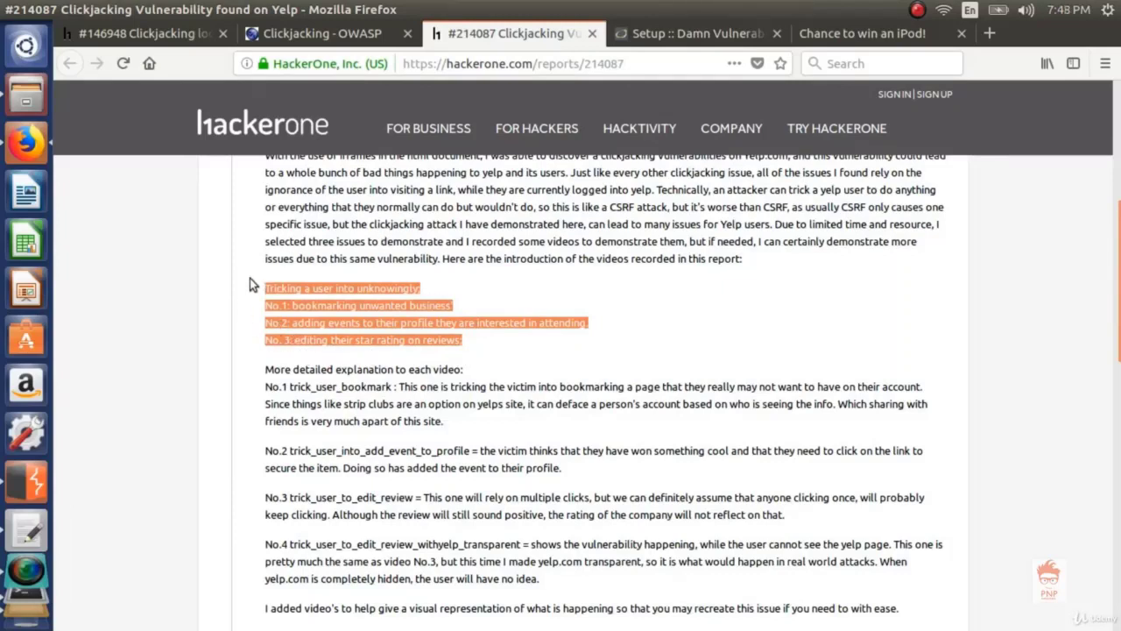
pyautogui.moveTo(261, 288); pyautogui.dragTo(469, 344)
pyautogui.click(246, 399)
pyautogui.scroll(1, 247, 399)
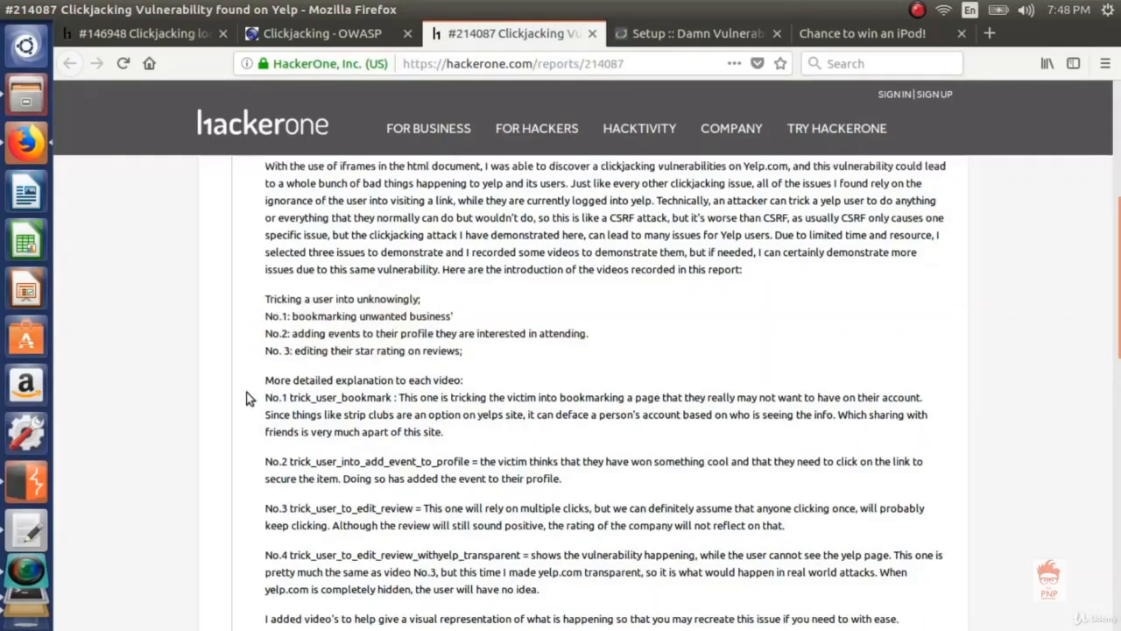
pyautogui.scroll(5, 246, 399)
# Step: Switch to the Zomato report and highlight its number 146948 in the address bar
pyautogui.click(199, 35)
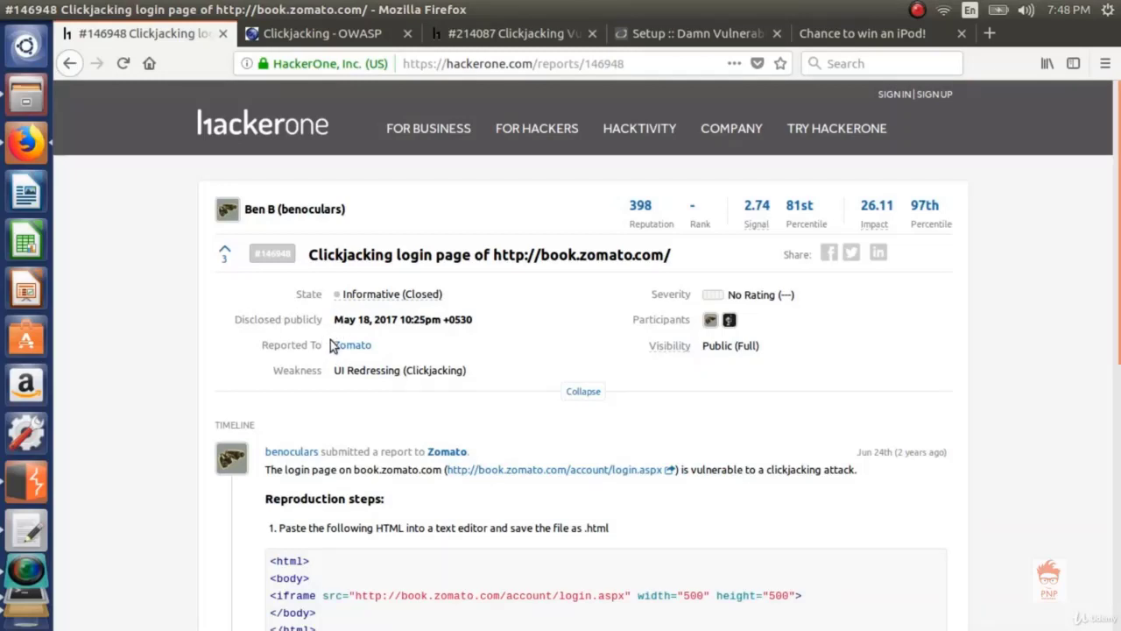
pyautogui.moveTo(589, 64); pyautogui.dragTo(622, 63)
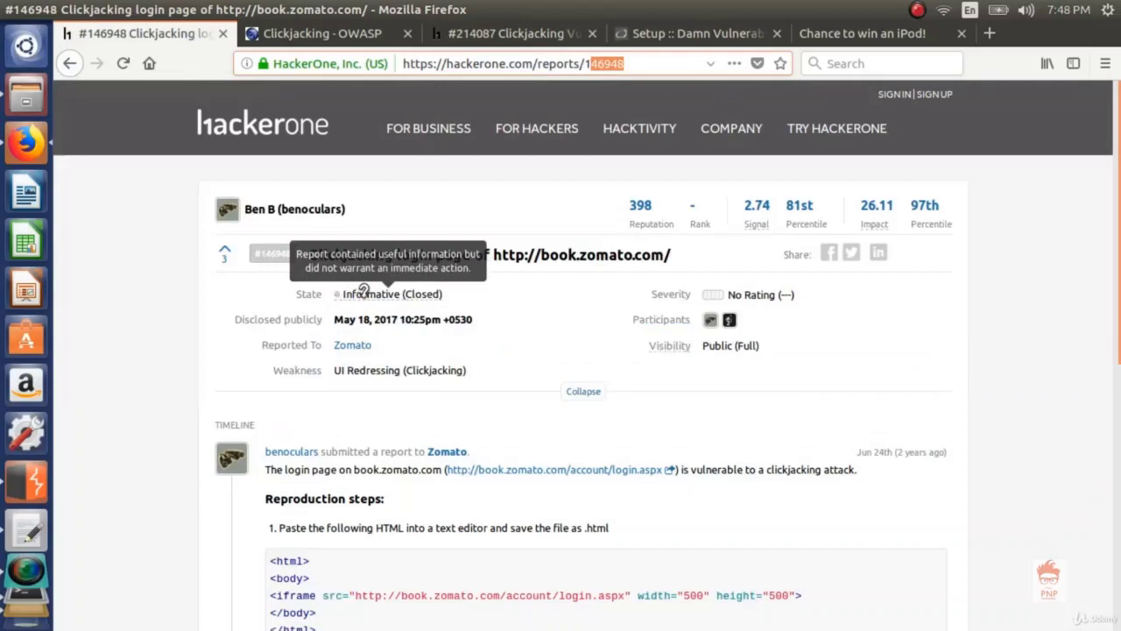
pyautogui.scroll(-5, 159, 407)
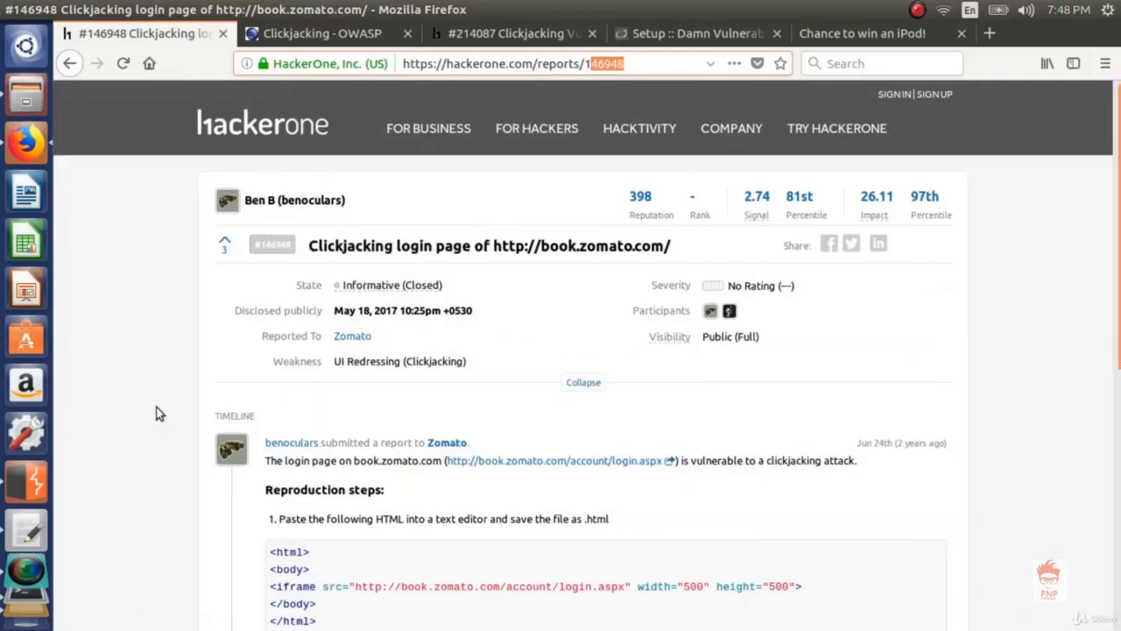
pyautogui.click(199, 394)
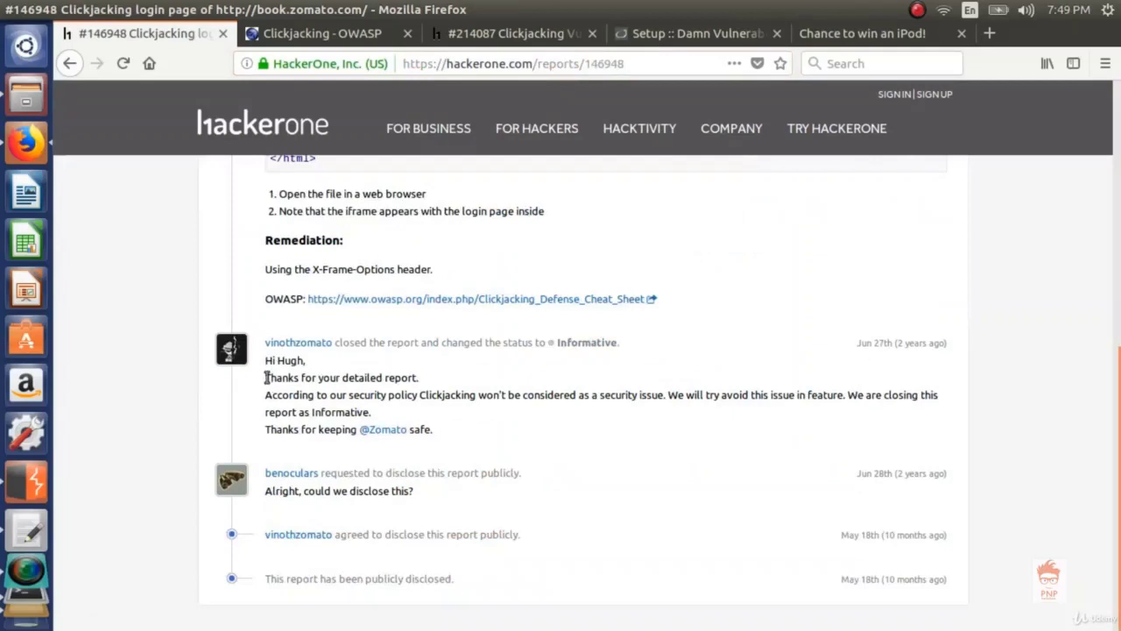
# Step: Highlight Zomato's reply explaining why clickjacking isn't a security issue, glance at the Yelp tab, then return to the top
pyautogui.moveTo(266, 376); pyautogui.dragTo(422, 375)
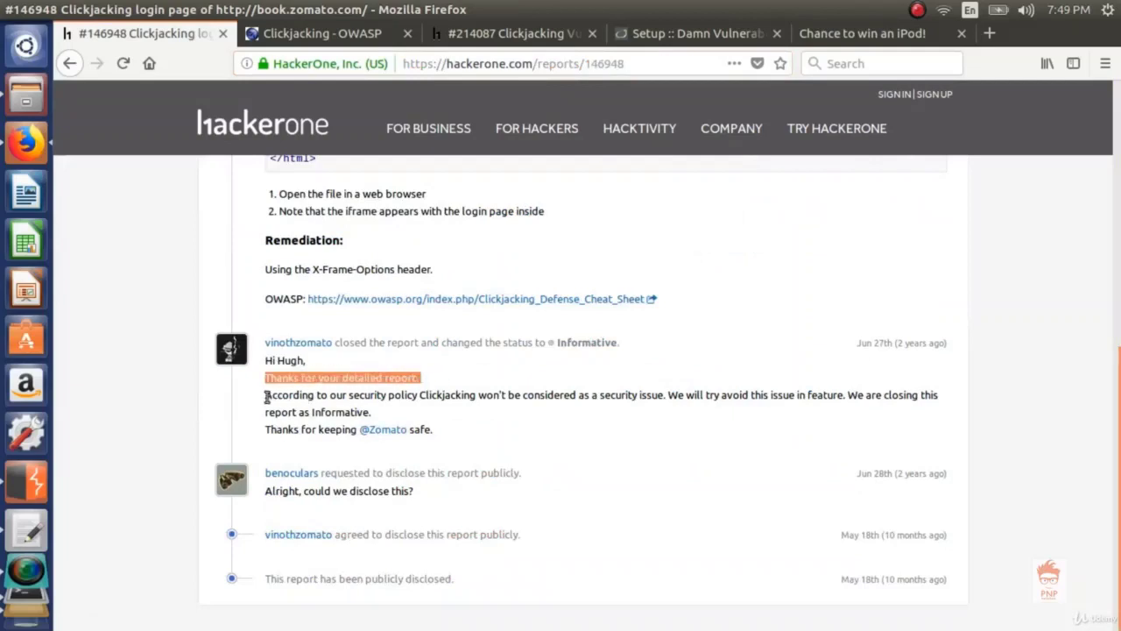
pyautogui.moveTo(266, 395); pyautogui.dragTo(379, 414)
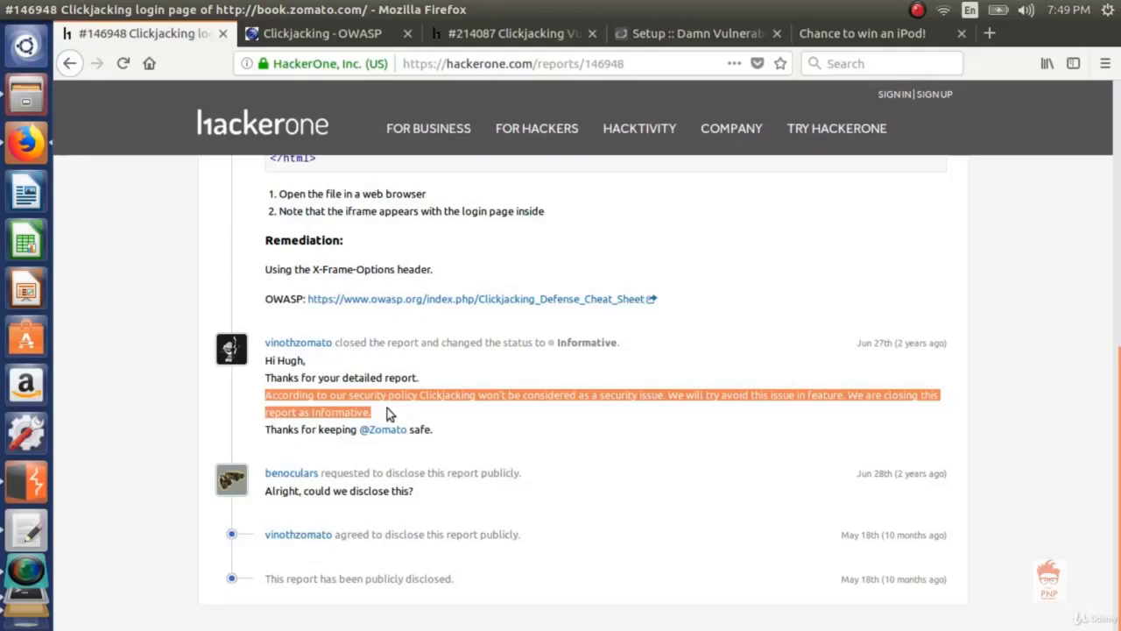
pyautogui.click(471, 33)
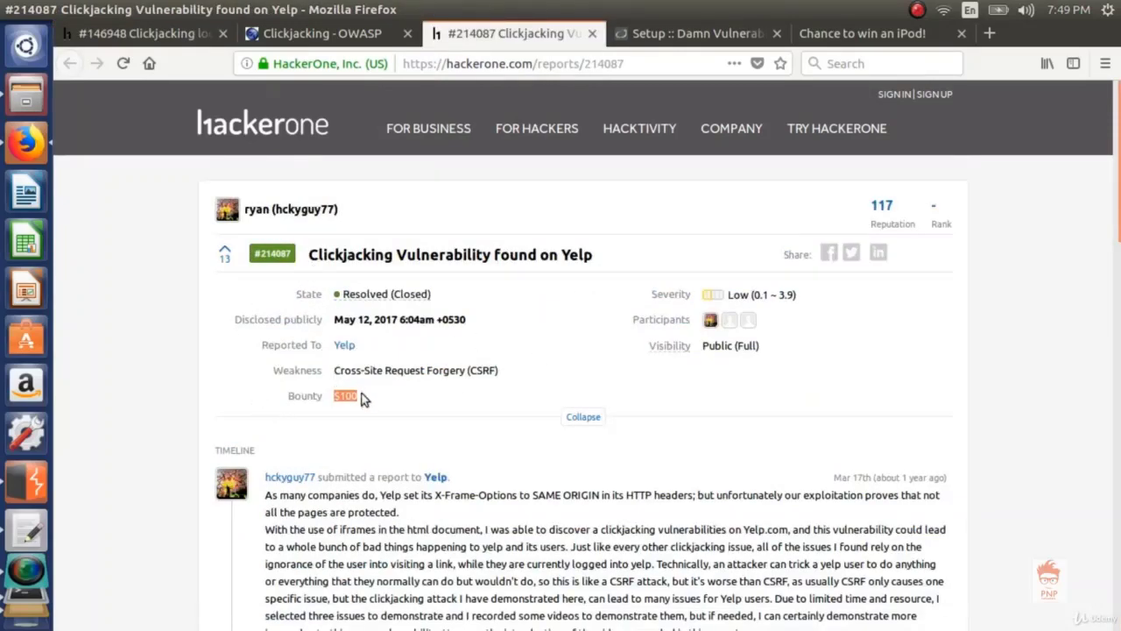
pyautogui.click(178, 32)
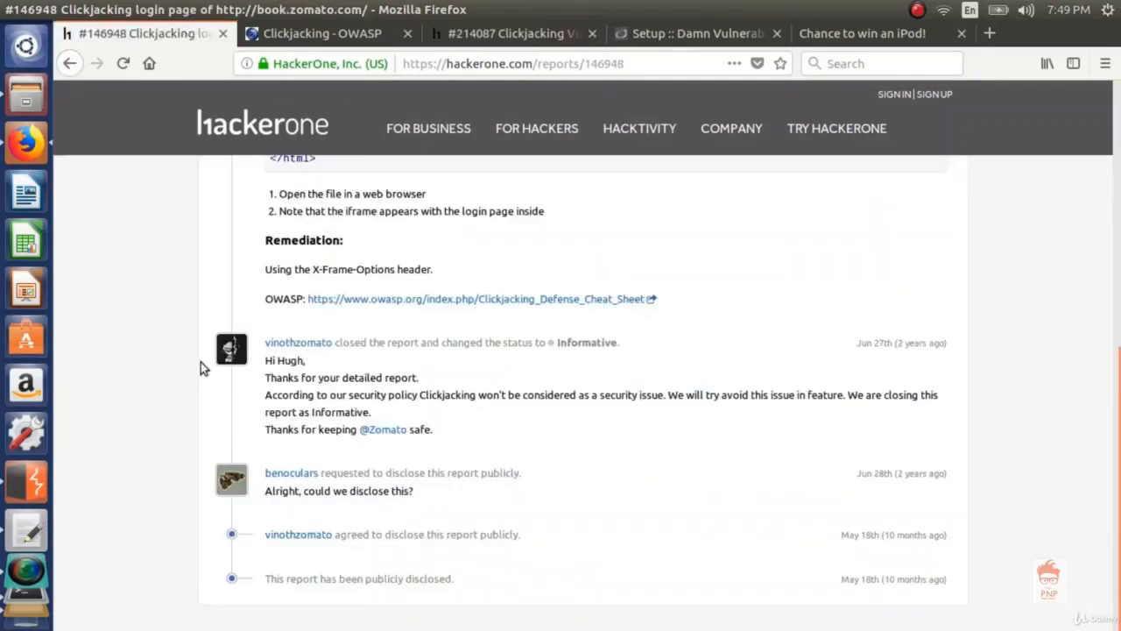
pyautogui.scroll(5, 201, 365)
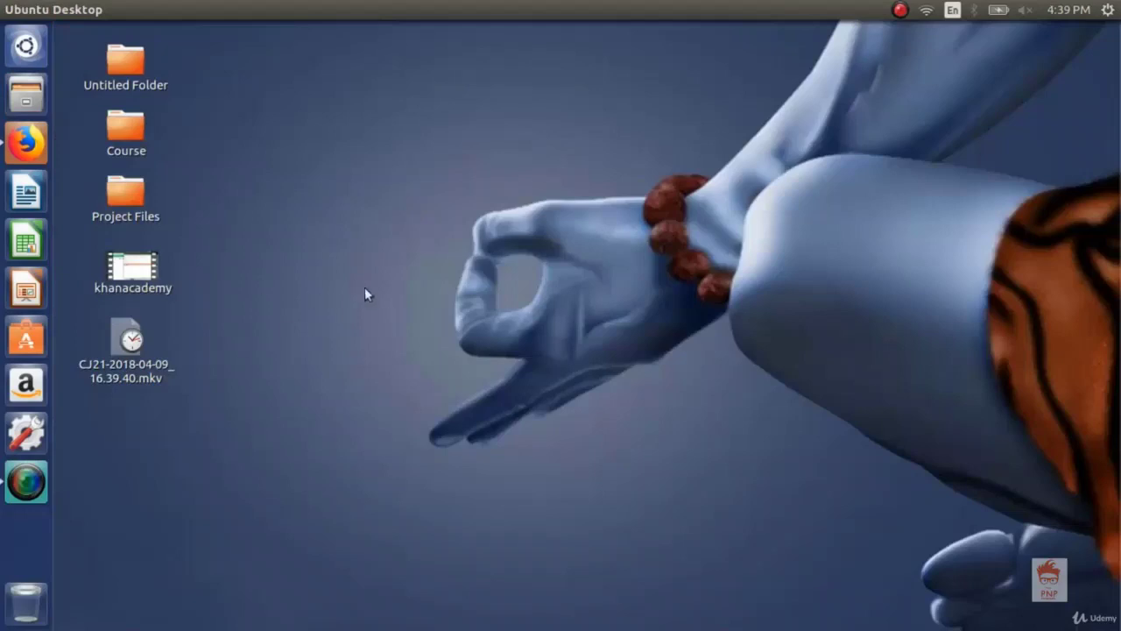
# Step: Open the khanacademy screen recording from the desktop in Videos and pause it
pyautogui.doubleClick(149, 293)
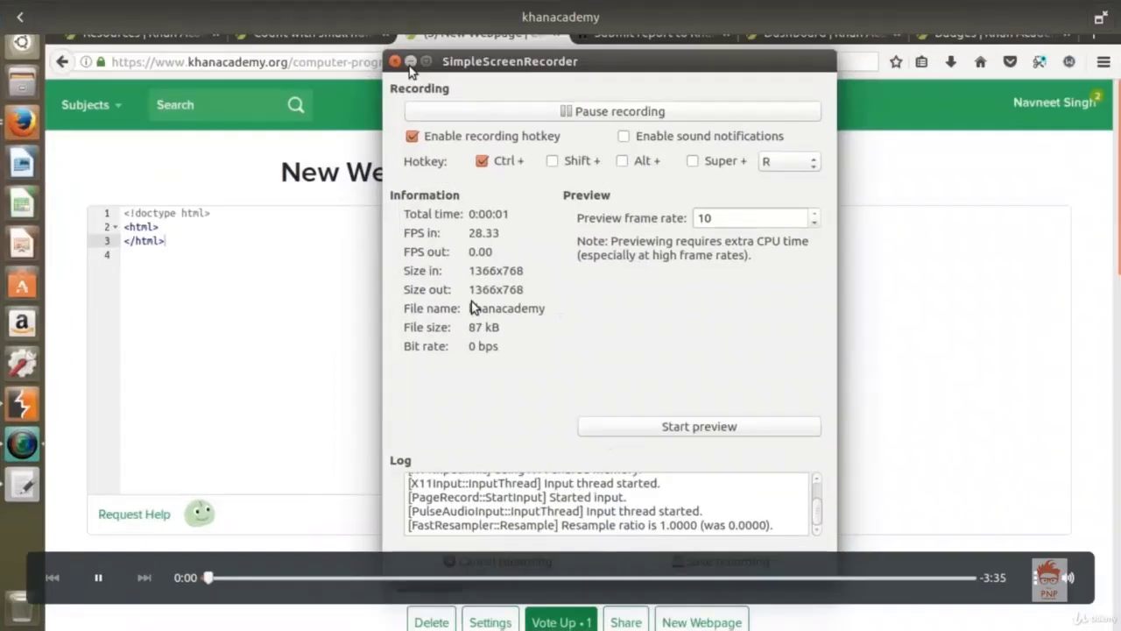
pyautogui.click(471, 308)
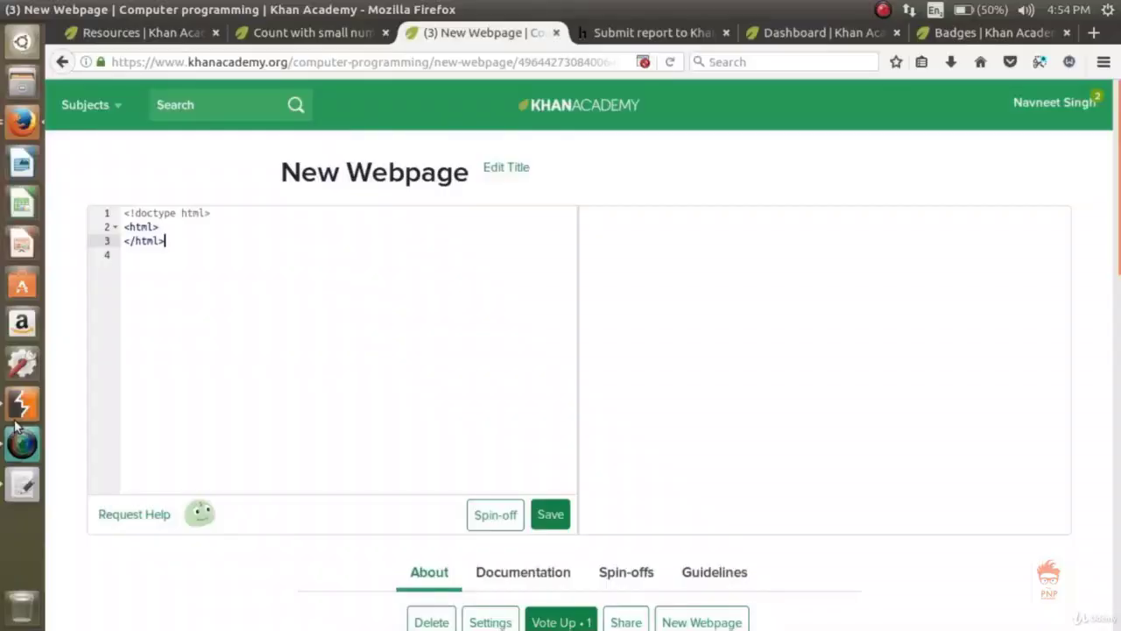
# Step: Seek the Khan Academy recording to about 0:19, where the 'Oh noes!' iframe error appears
pyautogui.moveTo(941, 498)
pyautogui.moveTo(187, 298)
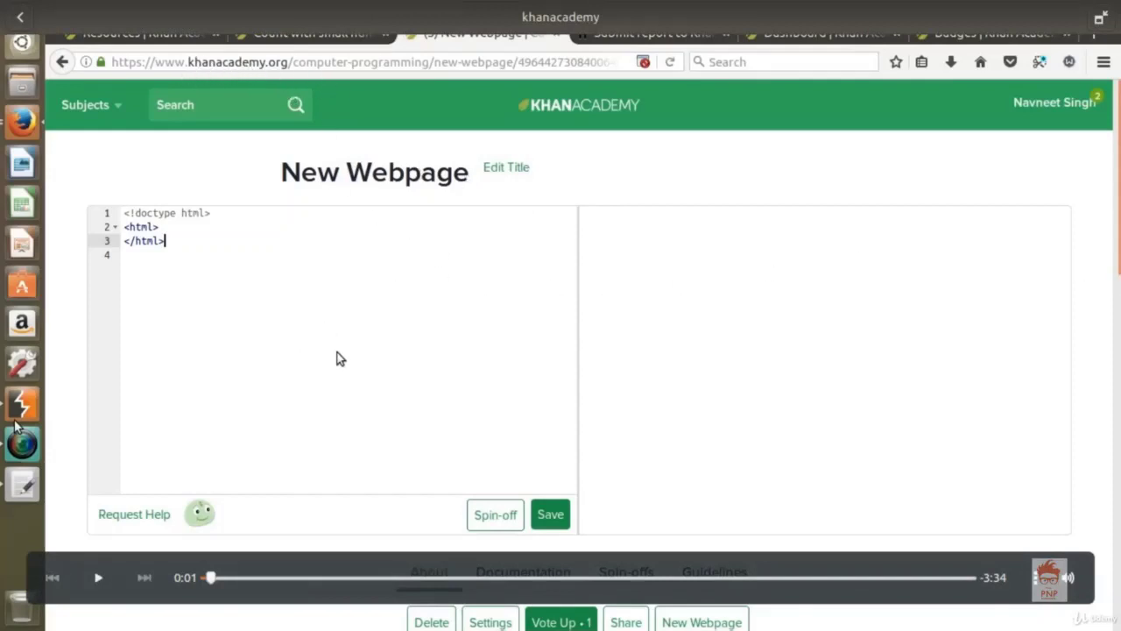
pyautogui.click(245, 577)
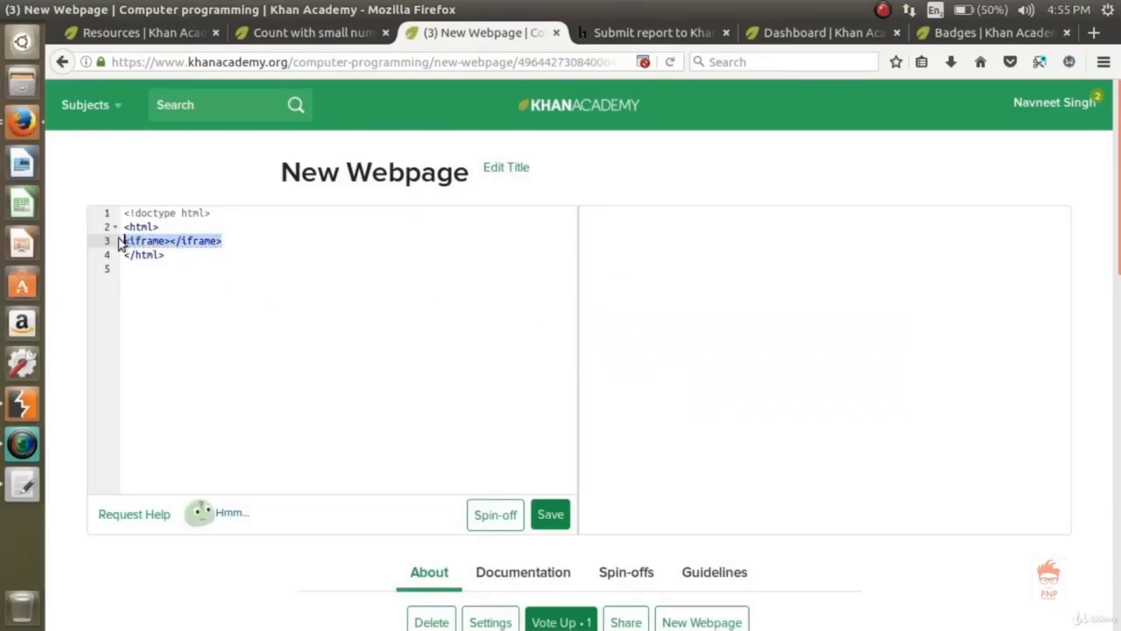
pyautogui.moveTo(291, 595)
pyautogui.click(277, 577)
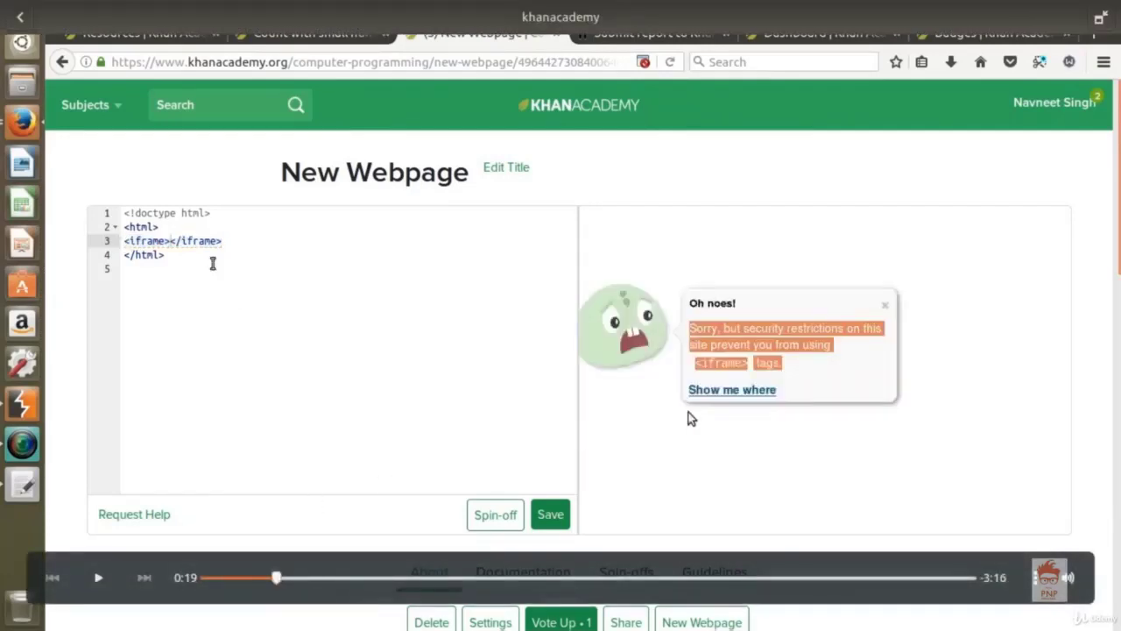
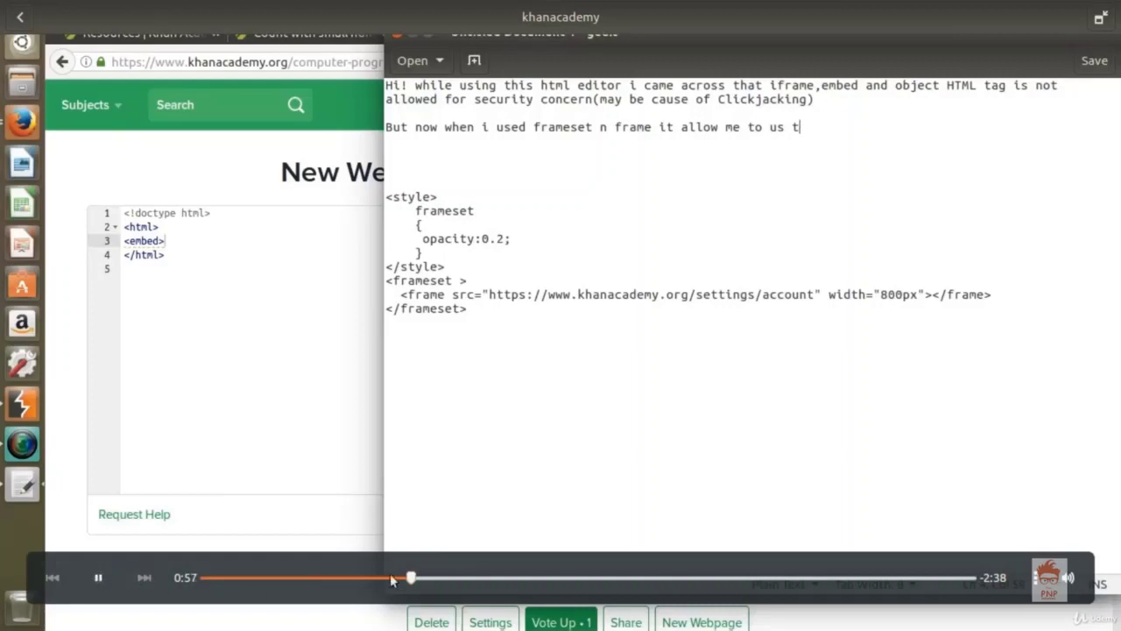
# Step: Position the cursor in the editor so the frameset/frame markup replaces the embed tag
pyautogui.press('Right')
pyautogui.press('Right')
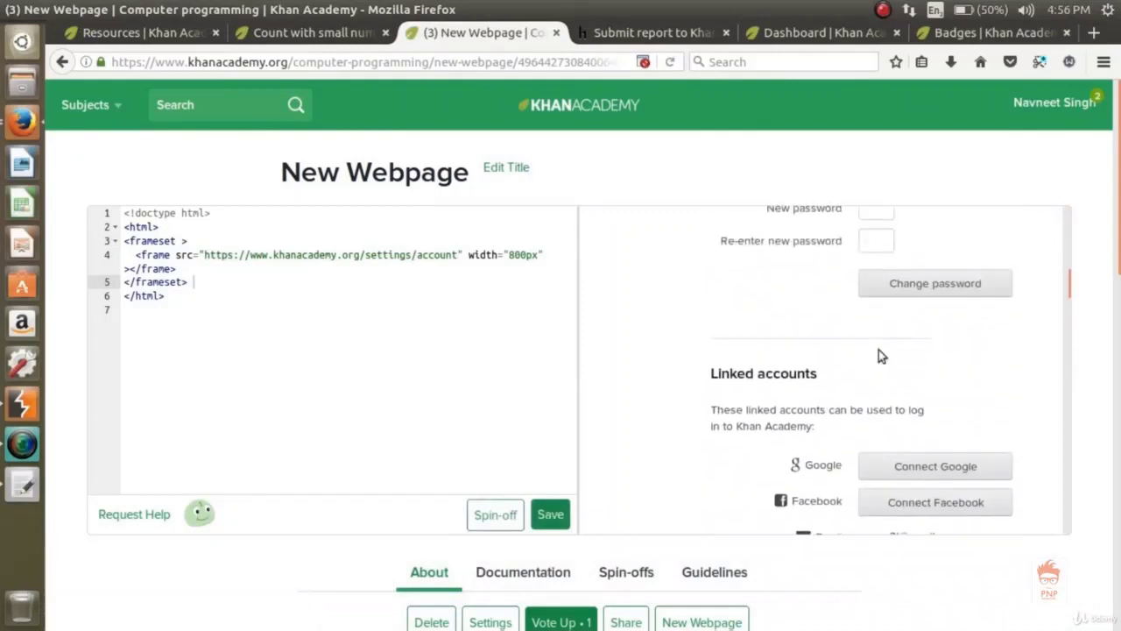
# Step: Scroll the preview down to the framed settings page's Delete your account button
pyautogui.scroll(-5, 879, 349)
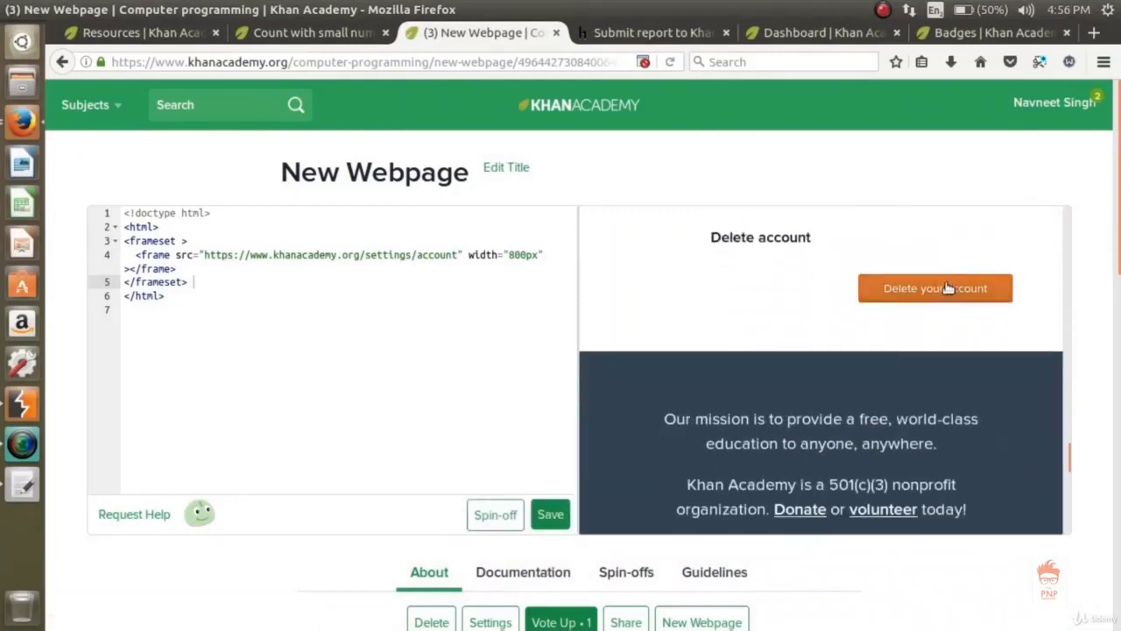
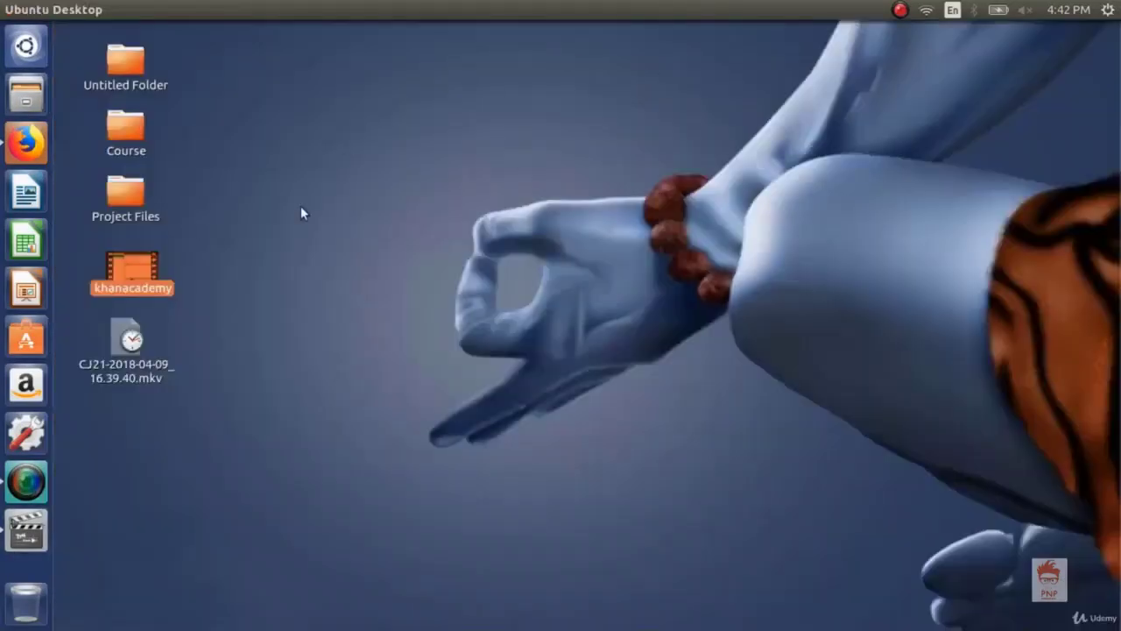
# Step: Leave the Khan Academy frameset clip in Videos and return to the gedit tabnapping notes
pyautogui.click(310, 228)
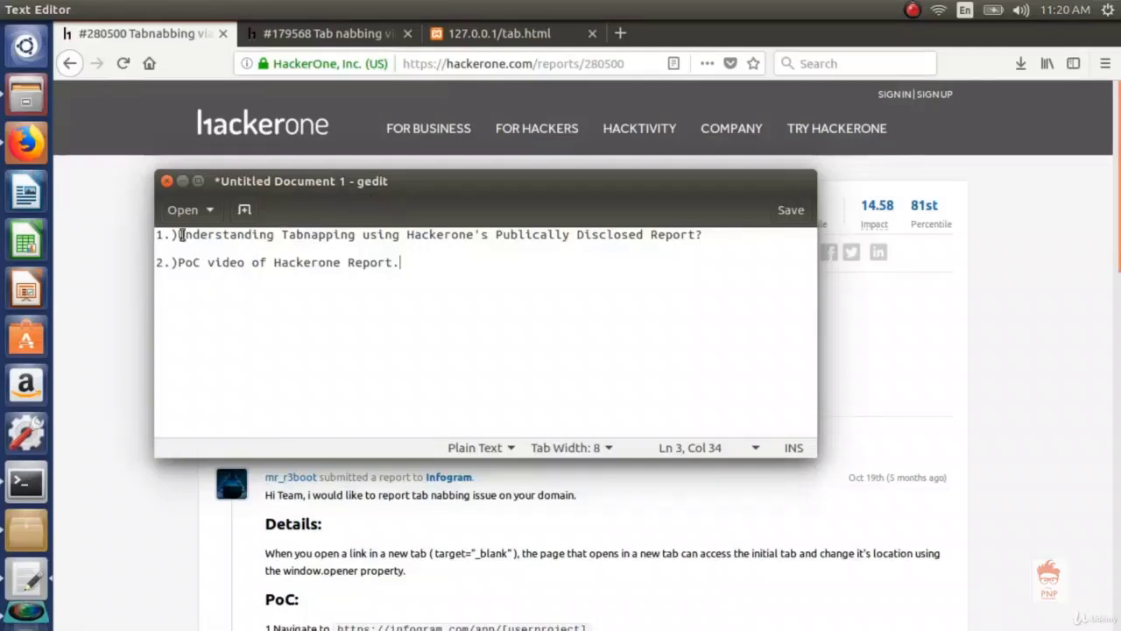
# Step: Highlight the 'Understanding Tabnapping' and PoC video agenda lines, then minimize gedit to show the report
pyautogui.moveTo(178, 235); pyautogui.dragTo(455, 235)
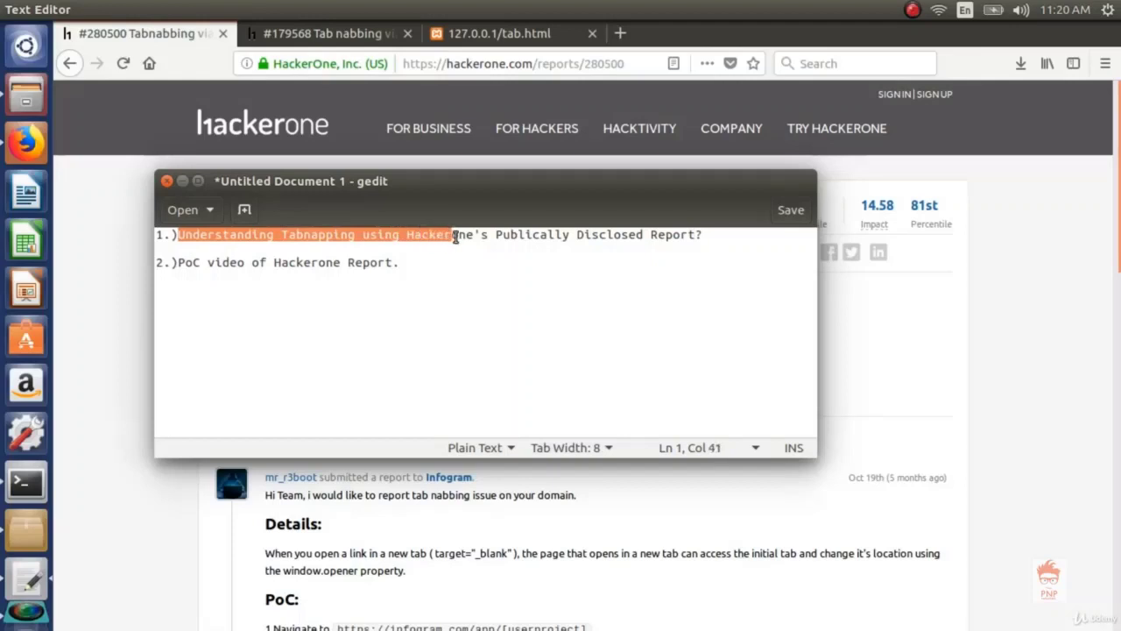
pyautogui.moveTo(176, 263); pyautogui.dragTo(398, 268)
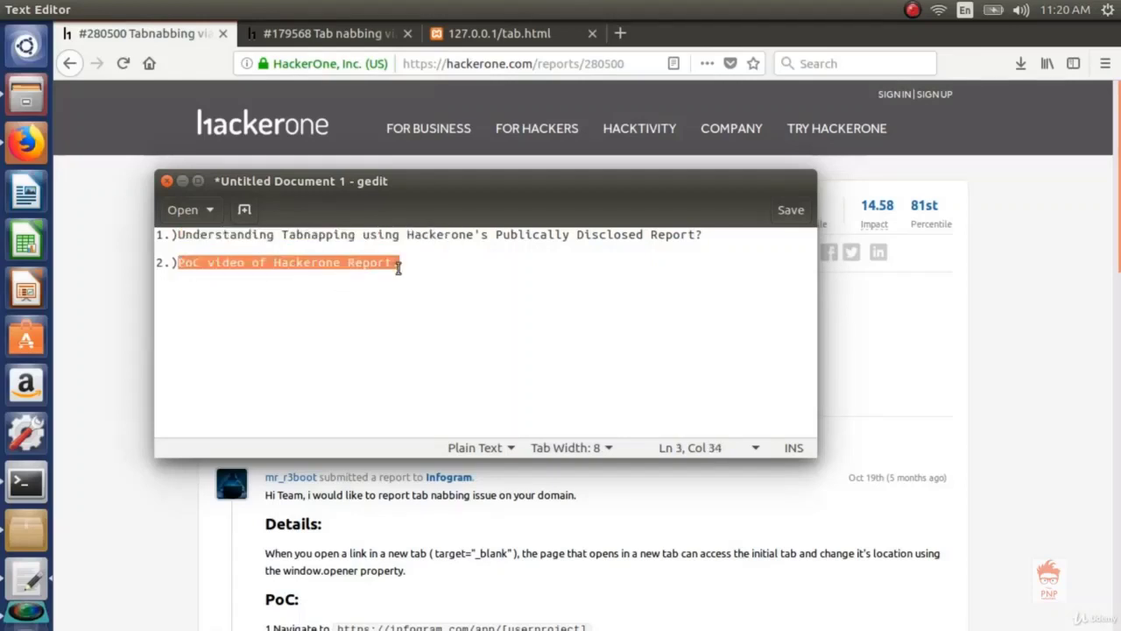
pyautogui.click(377, 319)
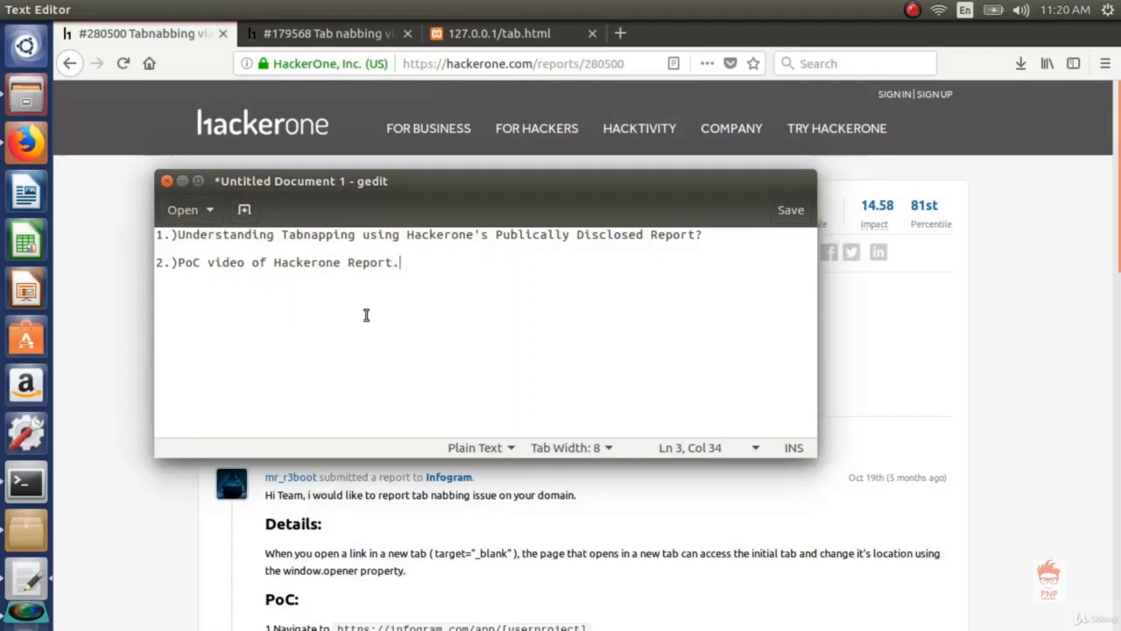
pyautogui.click(181, 180)
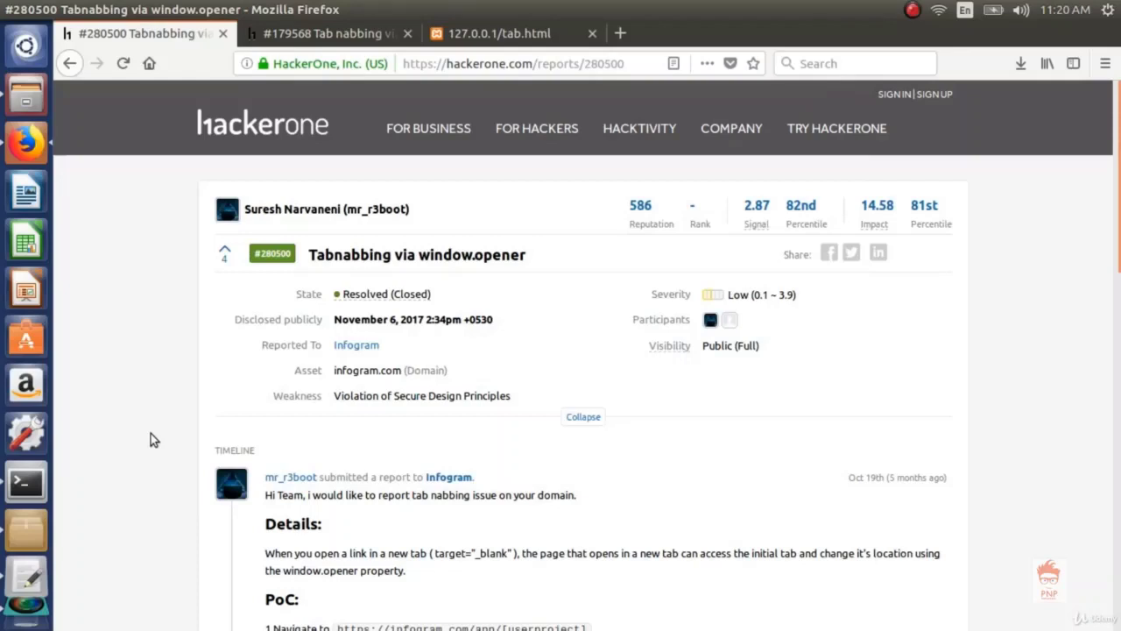
# Step: Highlight report number 280500 in the address bar and point out Infogram as the reported program
pyautogui.scroll(-4, 150, 434)
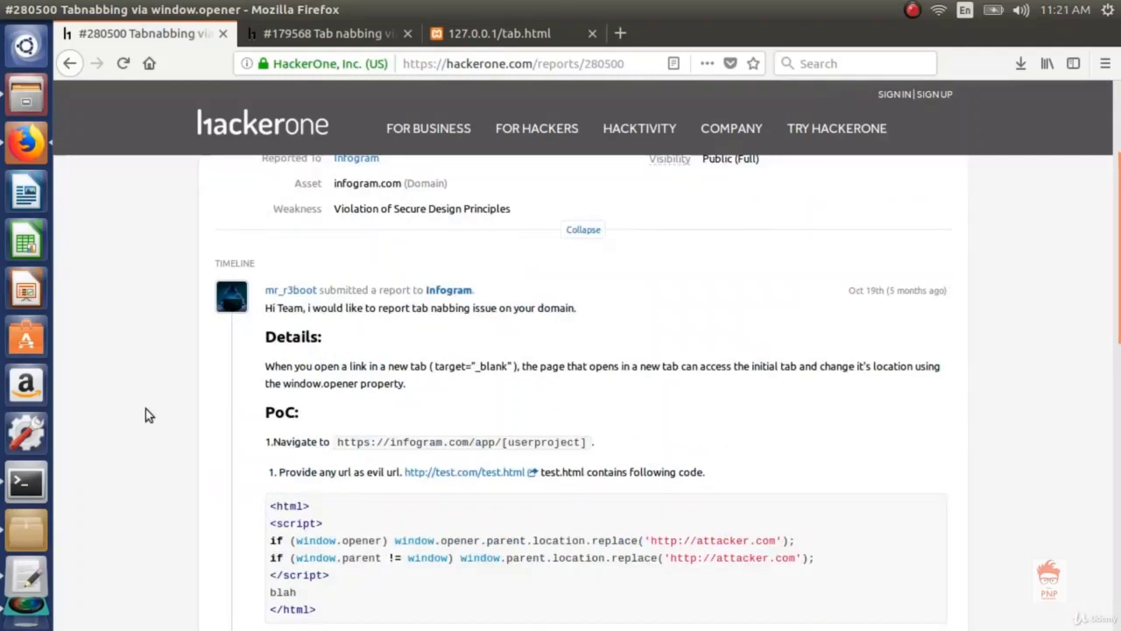
pyautogui.scroll(4, 146, 408)
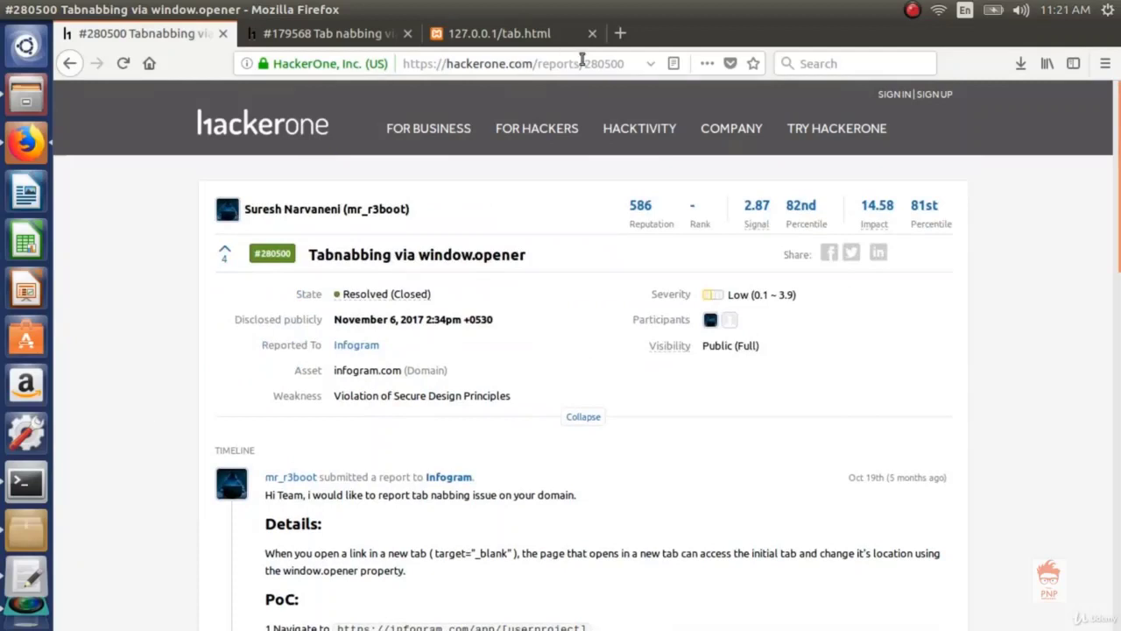
pyautogui.moveTo(584, 64); pyautogui.dragTo(618, 64)
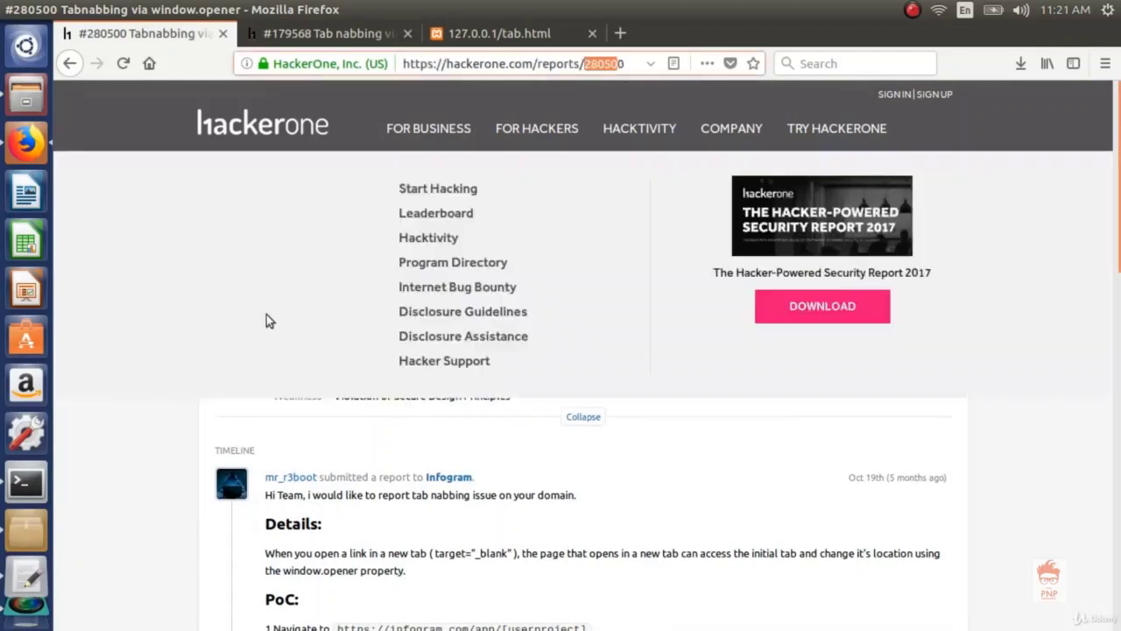
pyautogui.click(228, 370)
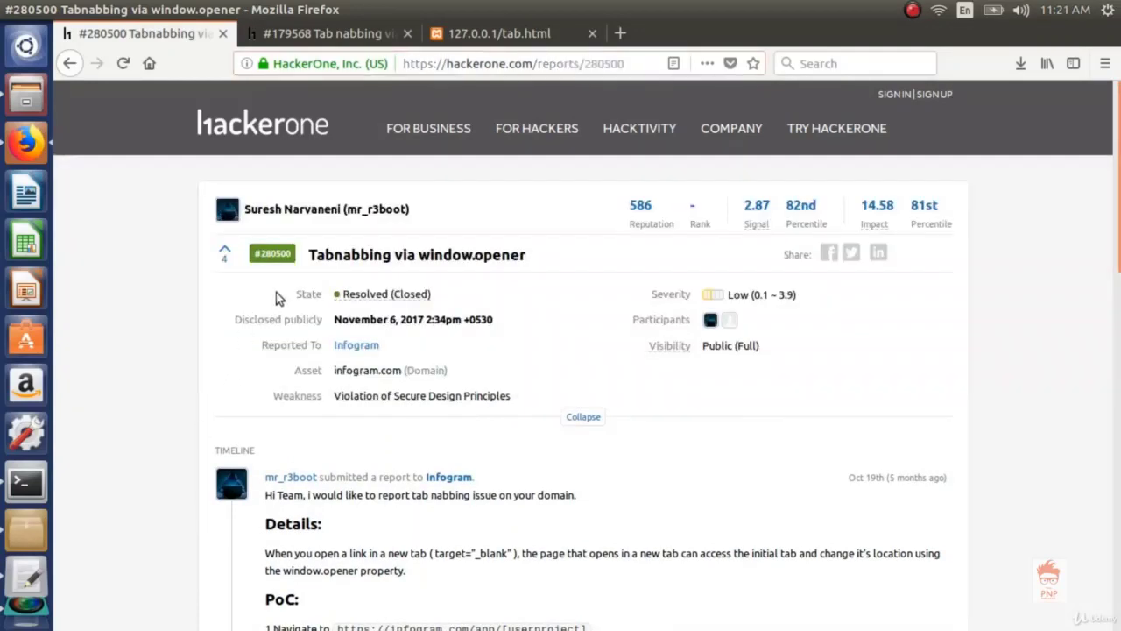
pyautogui.click(352, 347)
pyautogui.click(244, 209)
# Step: Highlight the Details paragraph explaining target="_blank", then bring the gedit demo file forward
pyautogui.scroll(-5, 186, 333)
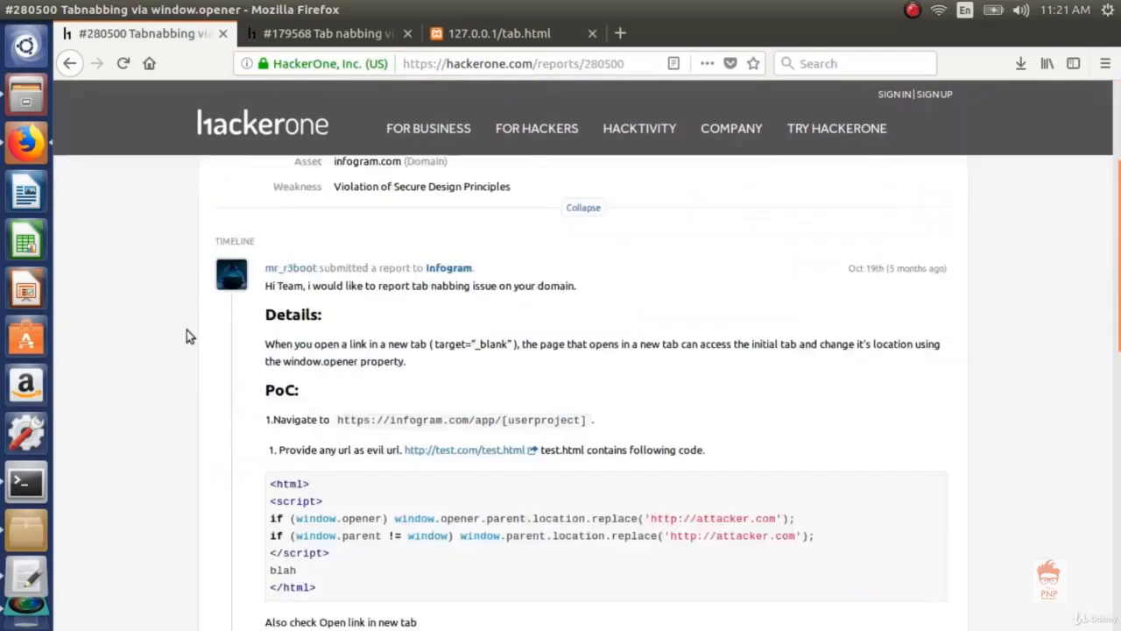
pyautogui.scroll(3, 187, 337)
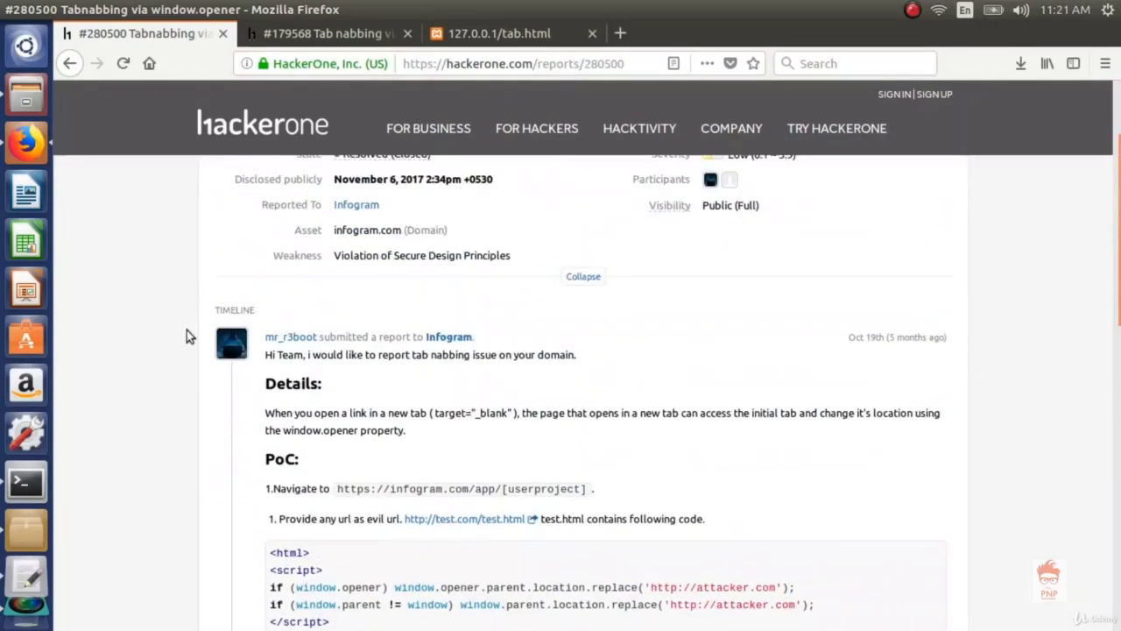
pyautogui.scroll(-3, 178, 364)
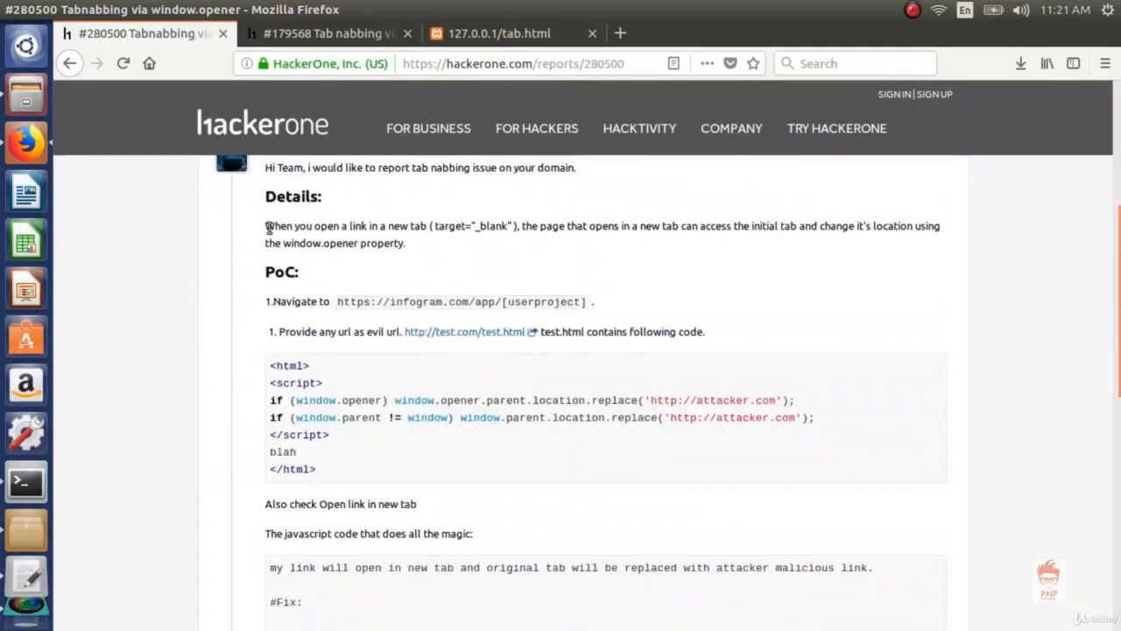
pyautogui.moveTo(268, 227); pyautogui.dragTo(379, 244)
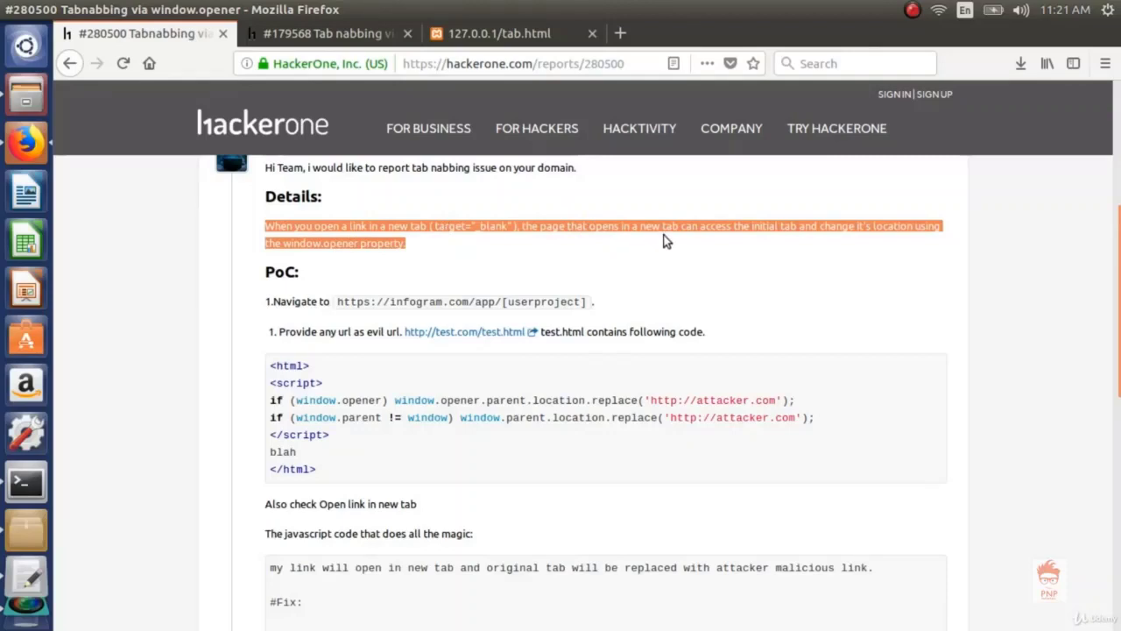
pyautogui.click(235, 333)
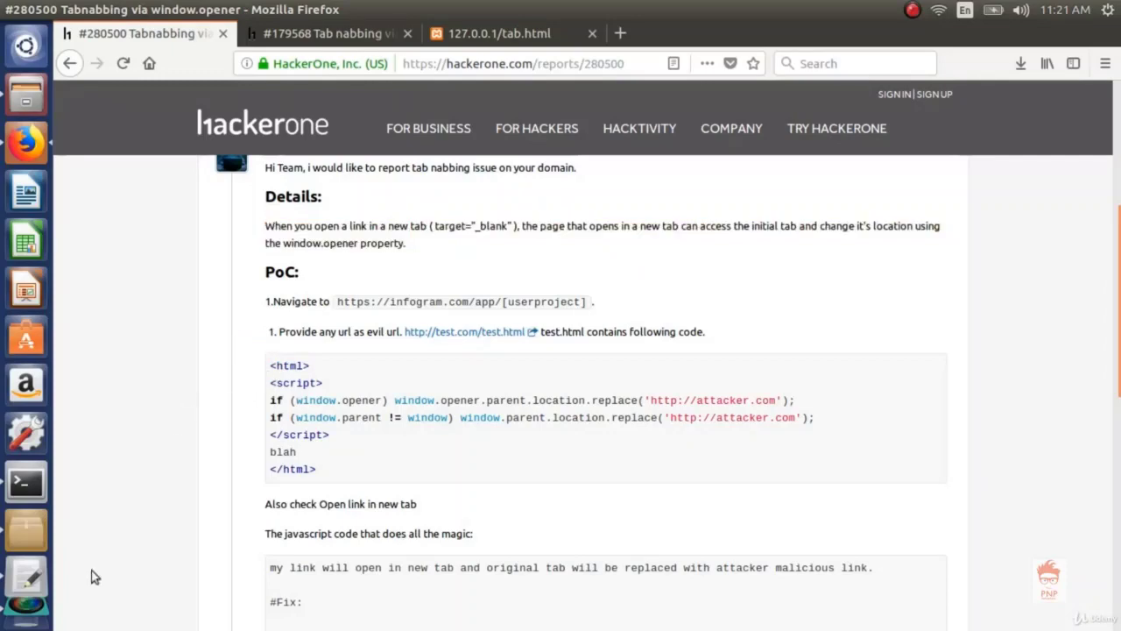
pyautogui.click(27, 555)
# Step: Highlight the opening <a tag and the target='_blank' attribute in the tabnapping.html link
pyautogui.click(252, 228)
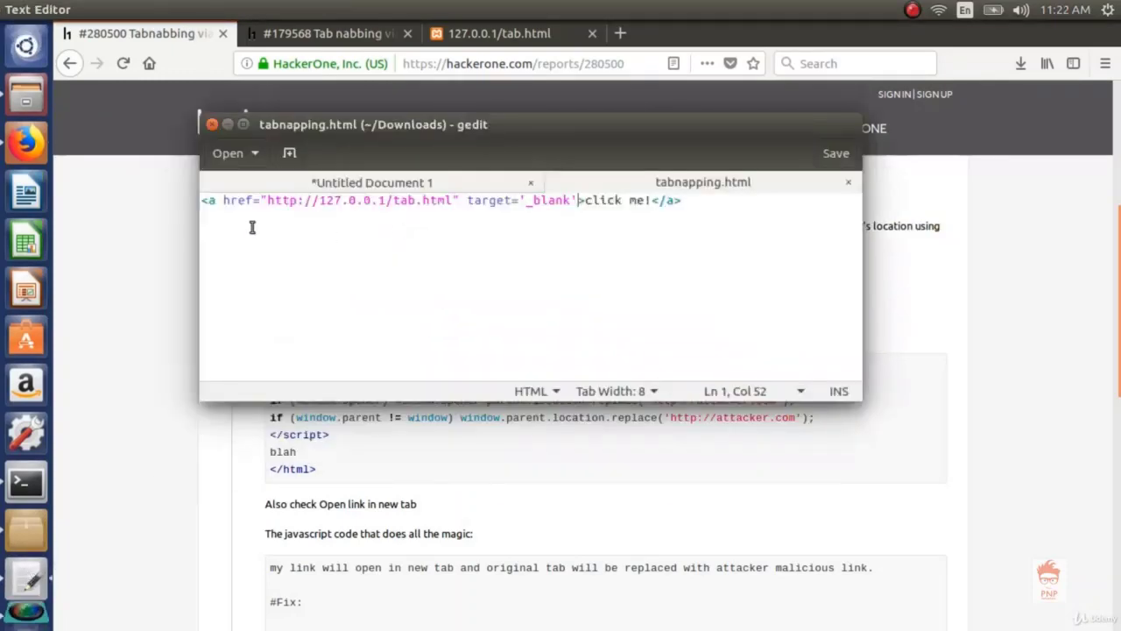
pyautogui.press('End')
pyautogui.moveTo(201, 203); pyautogui.dragTo(225, 203)
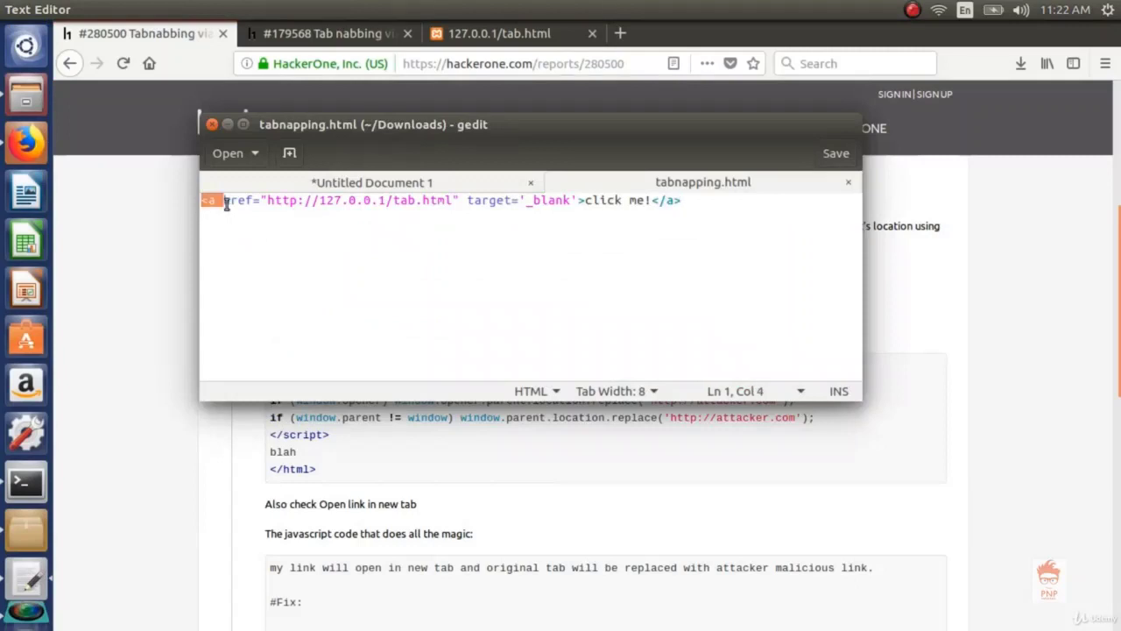
pyautogui.click(465, 201)
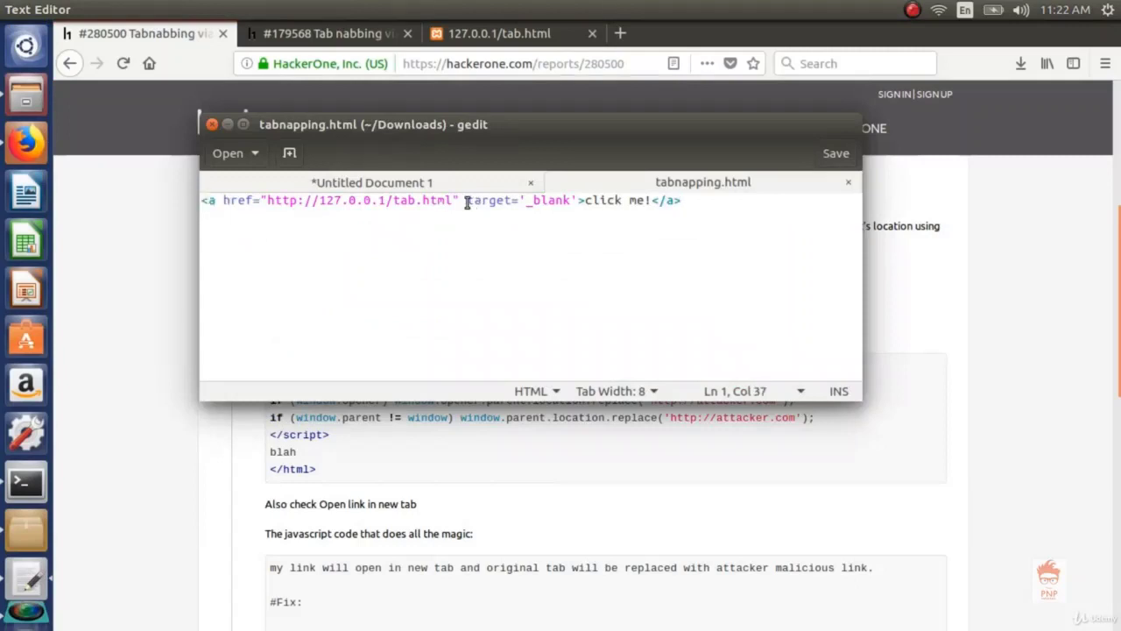
pyautogui.moveTo(469, 203); pyautogui.dragTo(578, 201)
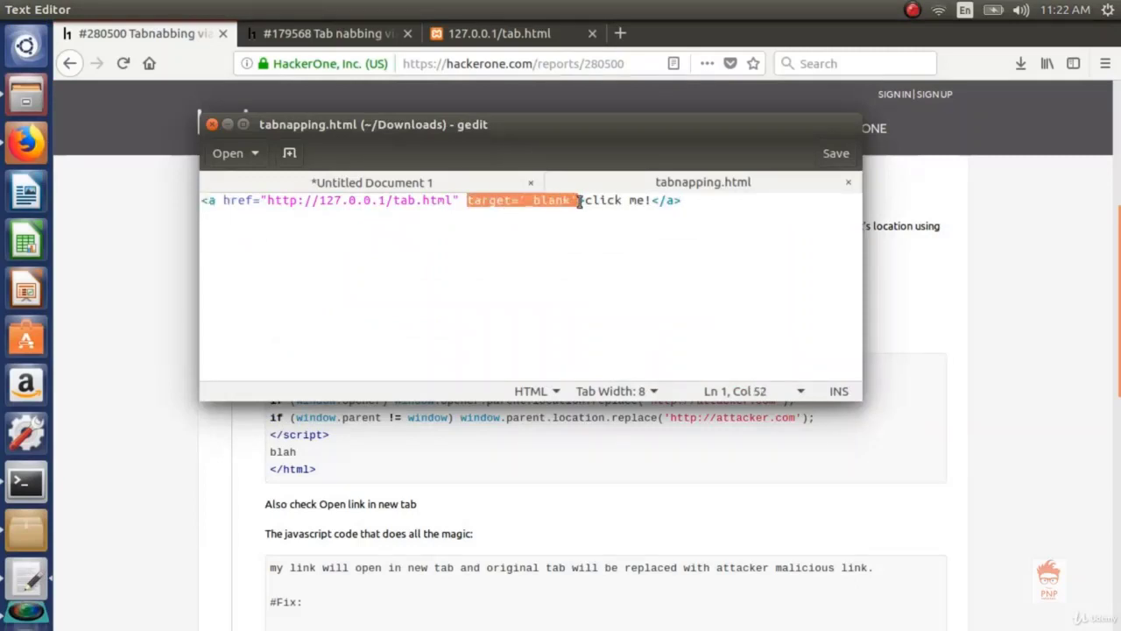
pyautogui.press('End')
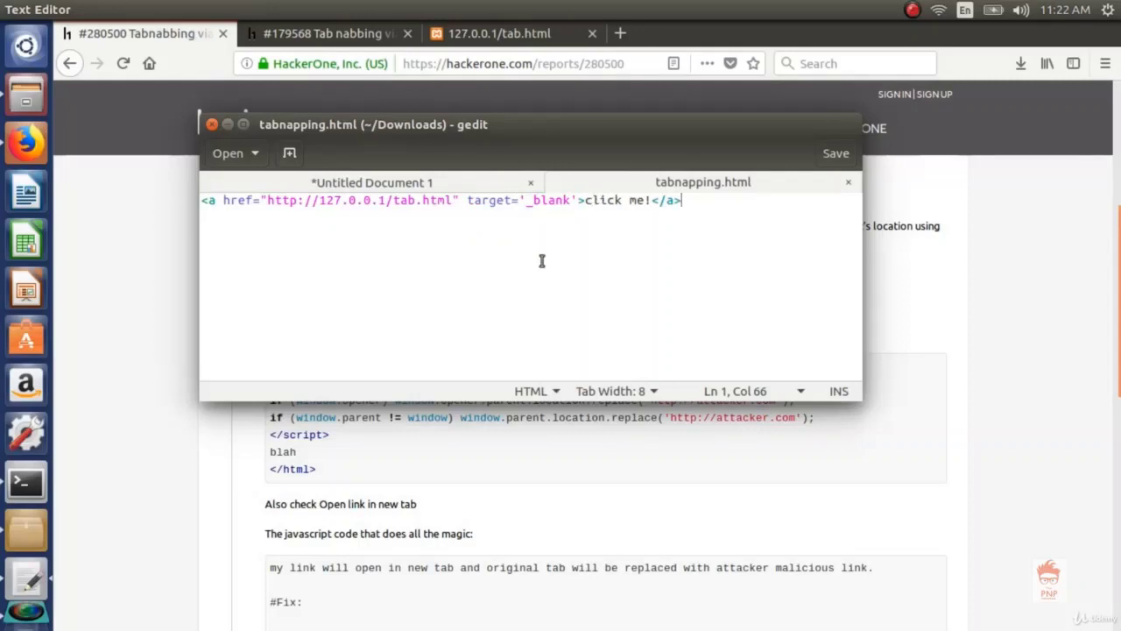
pyautogui.moveTo(467, 201); pyautogui.dragTo(577, 202)
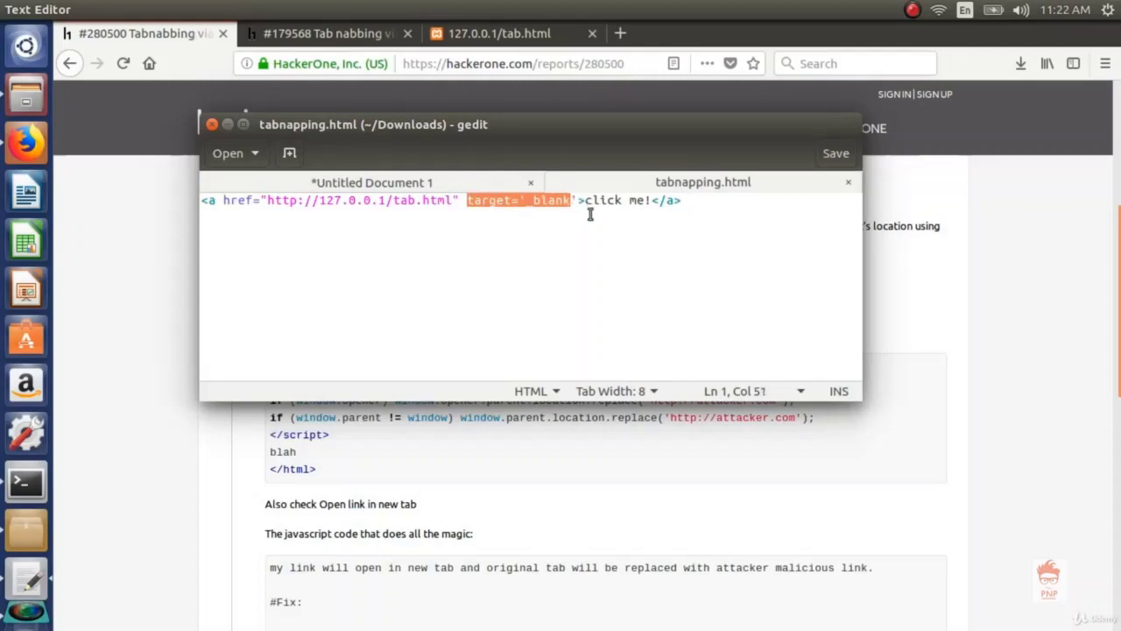
pyautogui.click(500, 218)
# Step: Highlight the report's suggested rel="noopener" fix code line and its _blank target value
pyautogui.click(220, 366)
pyautogui.scroll(-5, 220, 365)
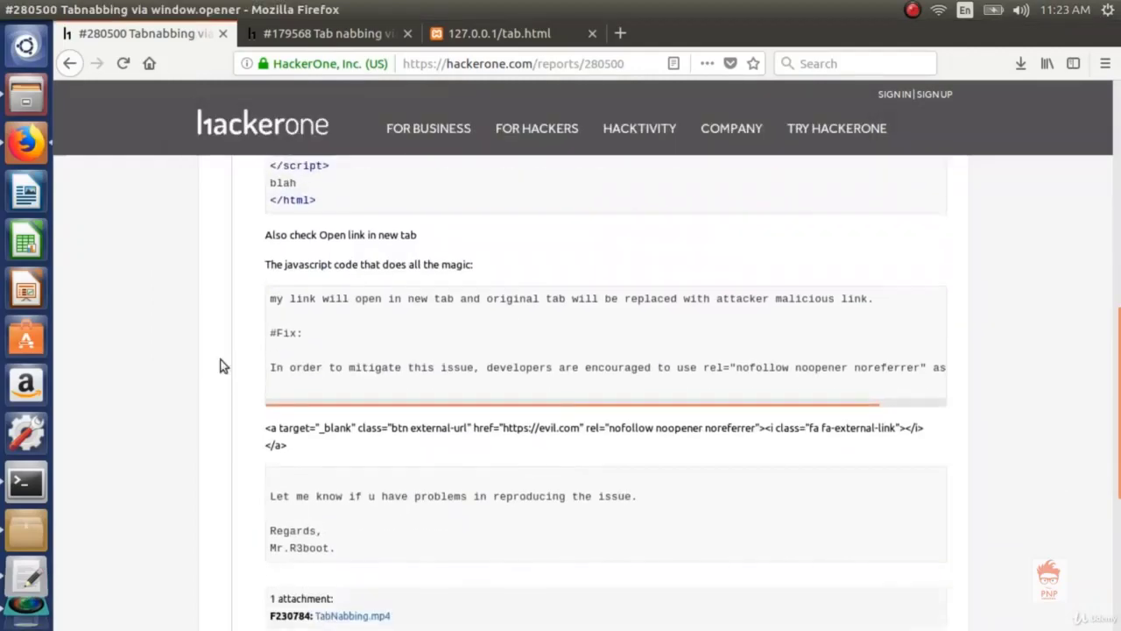
pyautogui.scroll(6, 219, 365)
pyautogui.scroll(-9, 254, 245)
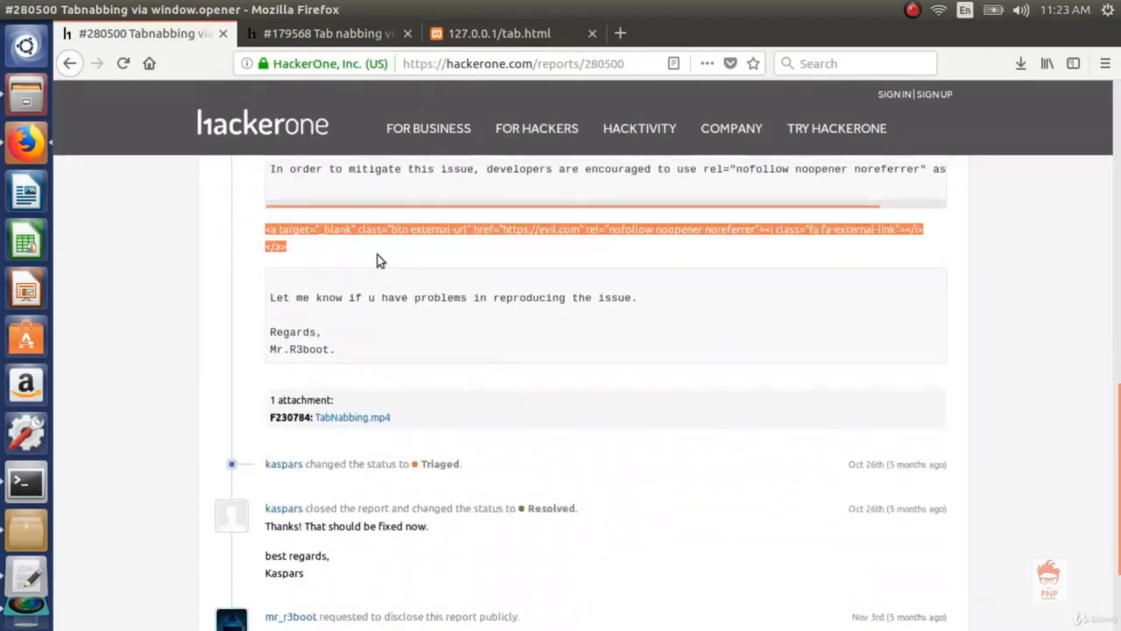
pyautogui.moveTo(260, 233); pyautogui.dragTo(327, 247)
pyautogui.click(280, 231)
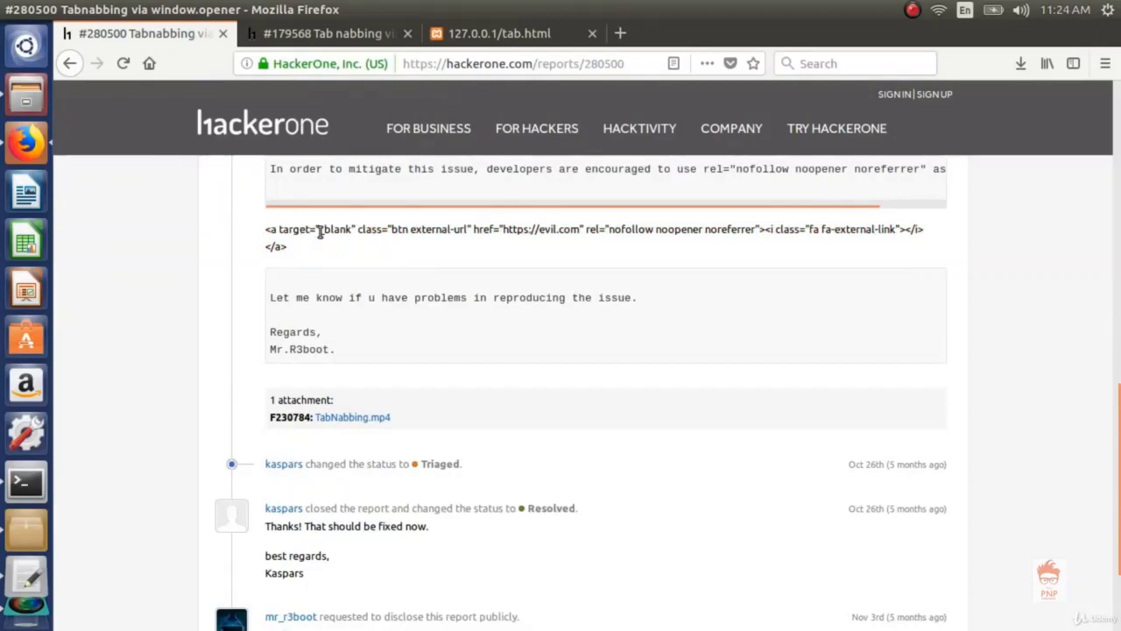
pyautogui.moveTo(320, 231); pyautogui.dragTo(352, 231)
pyautogui.click(310, 248)
# Step: Check recent downloads, highlight the attachment entry, and open the TabNabbing.mp4 proof-of-concept video
pyautogui.click(1021, 63)
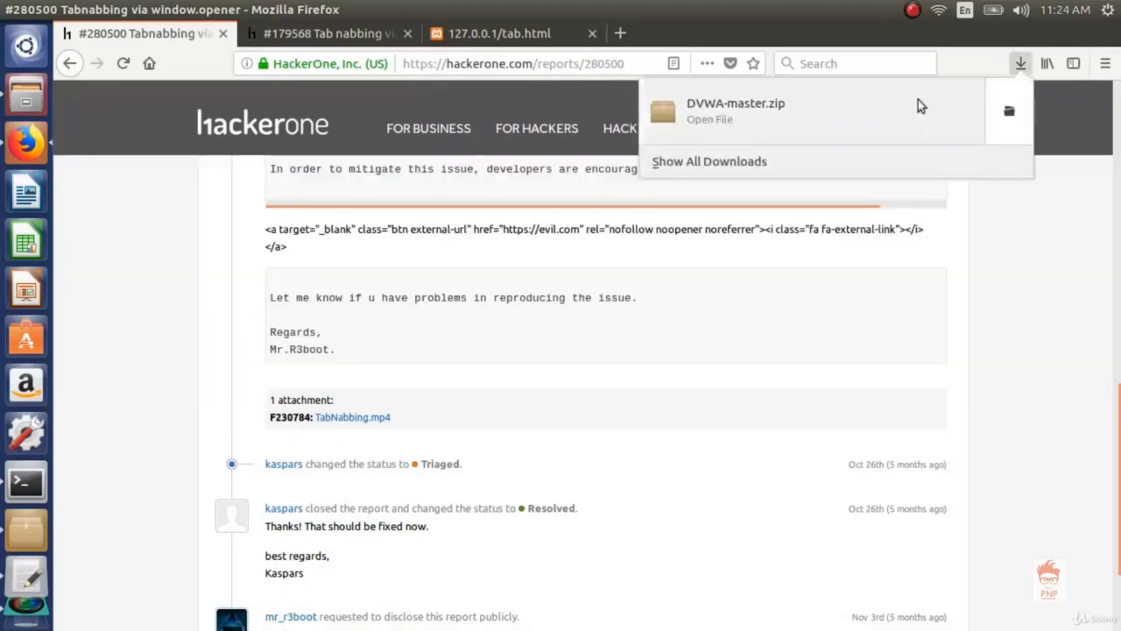
pyautogui.click(1023, 67)
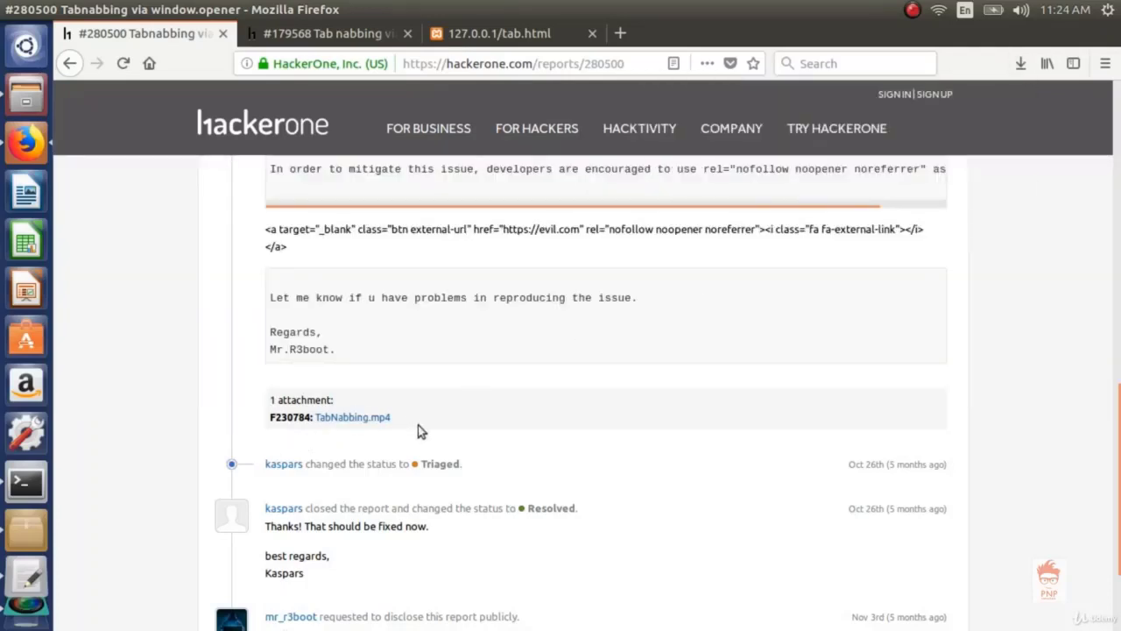
pyautogui.moveTo(369, 426); pyautogui.dragTo(259, 401)
pyautogui.click(184, 449)
pyautogui.click(348, 417)
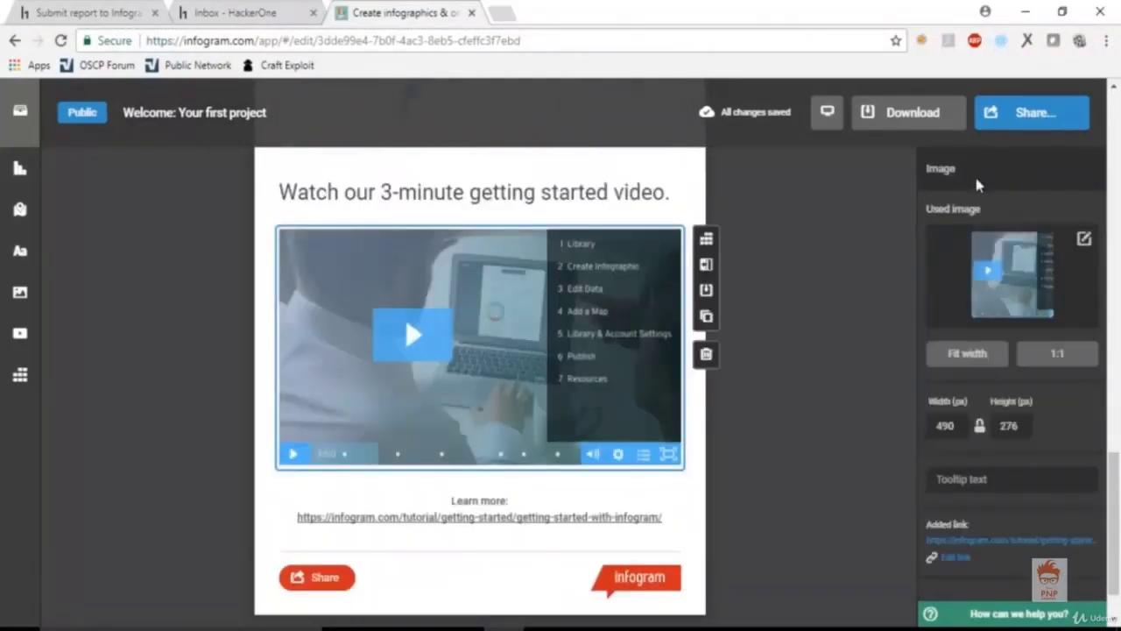
# Step: Play TabNabbing.mp4 to 0:30, where the Learn more link address box is open in Infogram
pyautogui.click(466, 515)
pyautogui.click(970, 226)
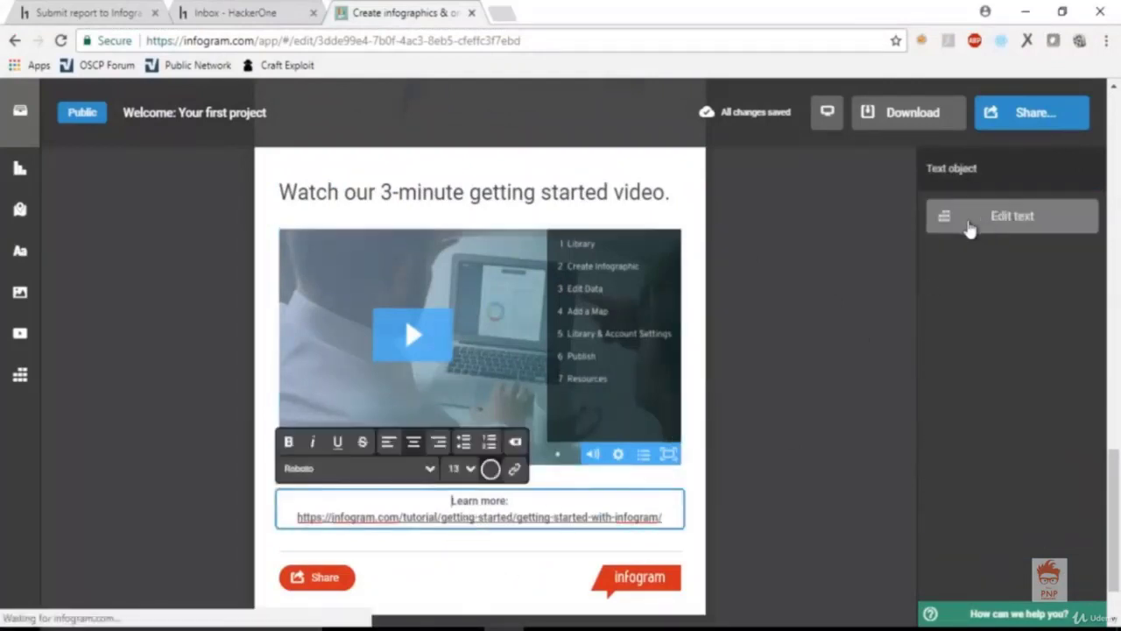
pyautogui.moveTo(343, 120)
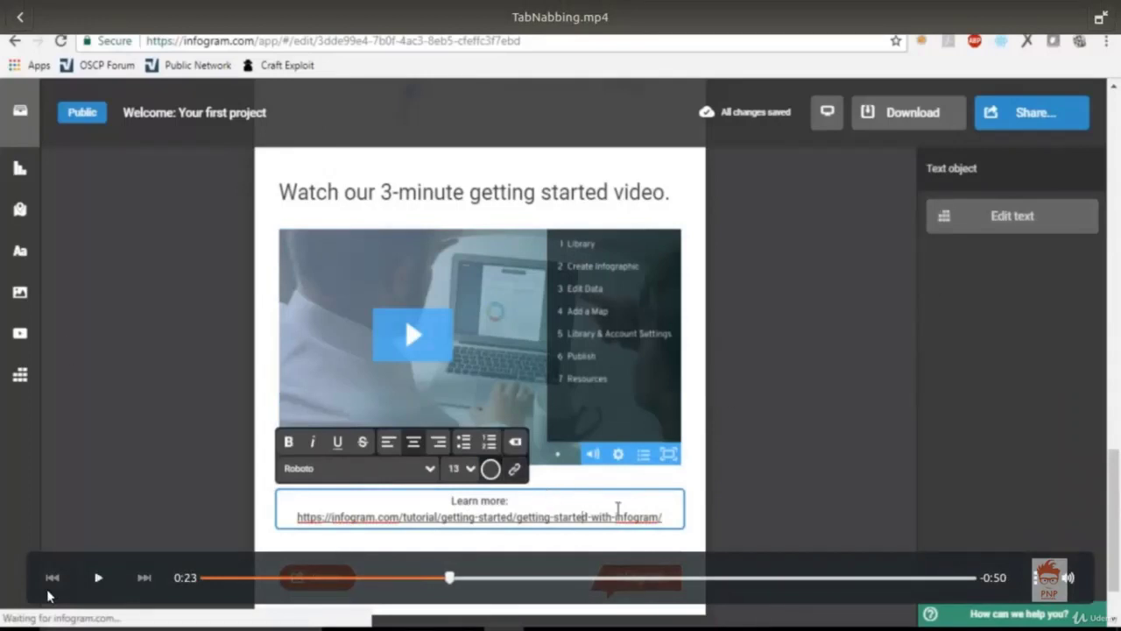
pyautogui.click(98, 577)
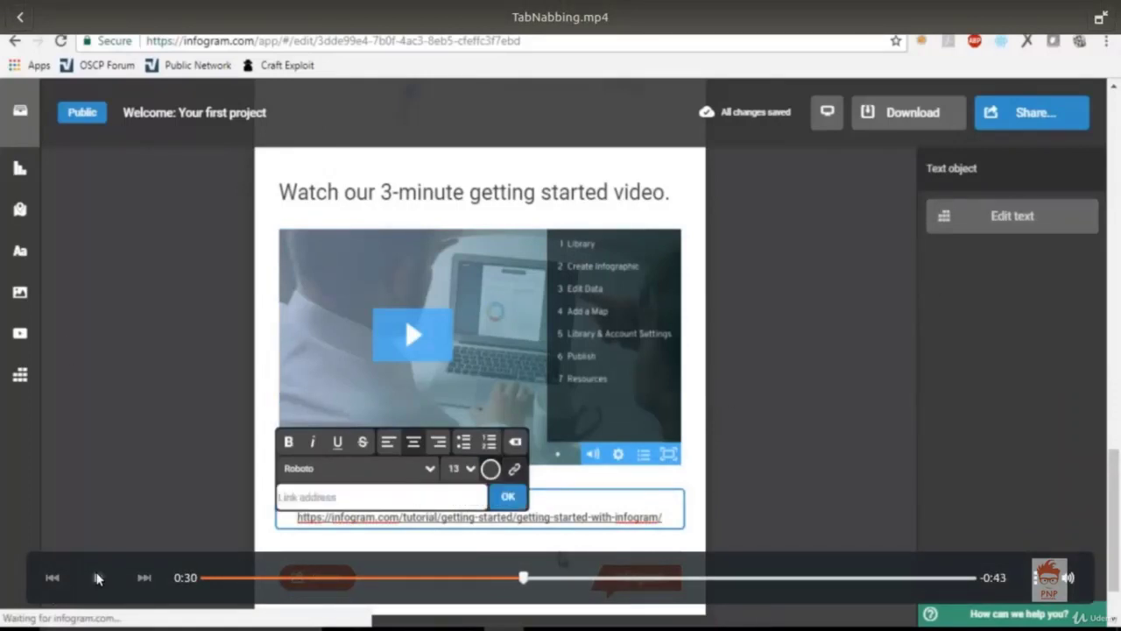
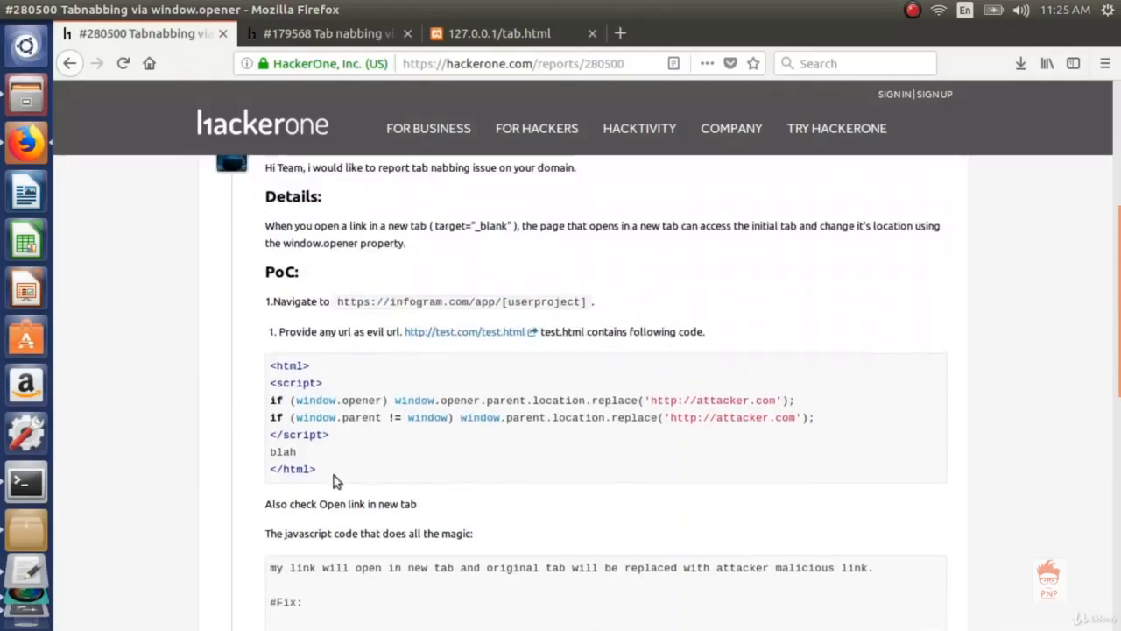
# Step: Highlight the window.opener PoC code lines in the tabnabbing report, then clear the selection
pyautogui.moveTo(331, 475); pyautogui.dragTo(302, 435)
pyautogui.click(333, 416)
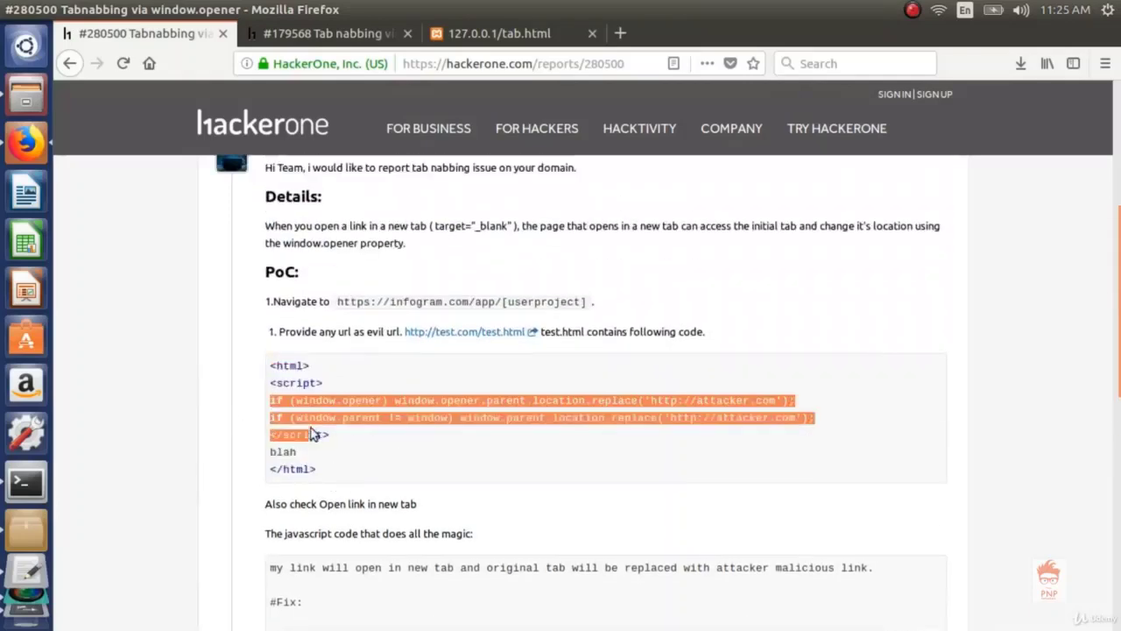
pyautogui.click(453, 436)
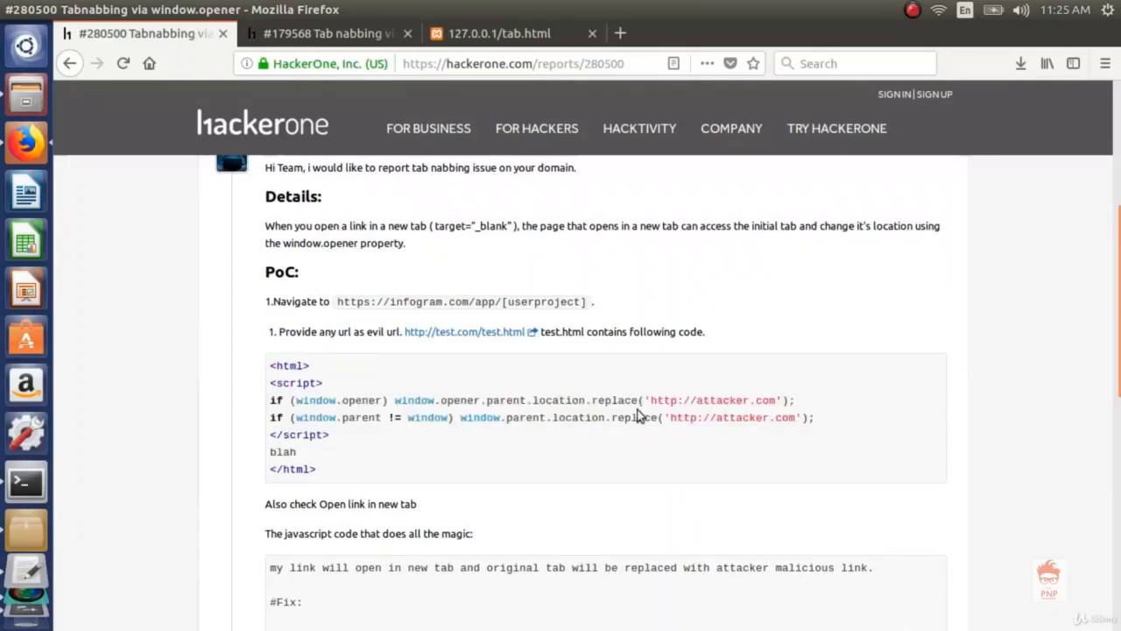
pyautogui.moveTo(655, 399); pyautogui.dragTo(776, 399)
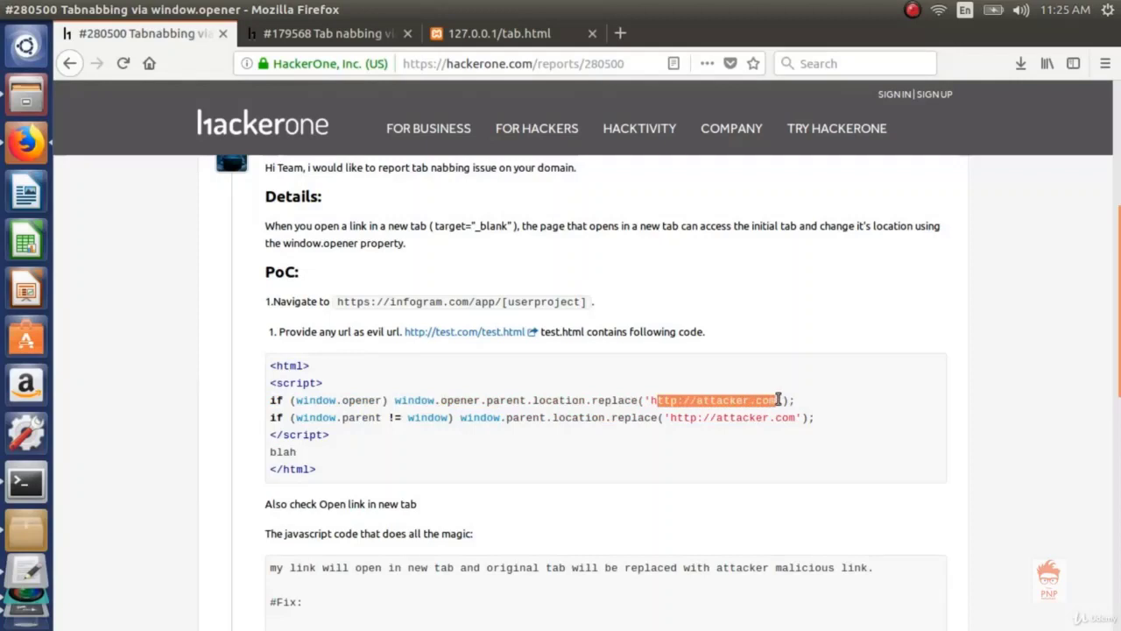
pyautogui.click(489, 433)
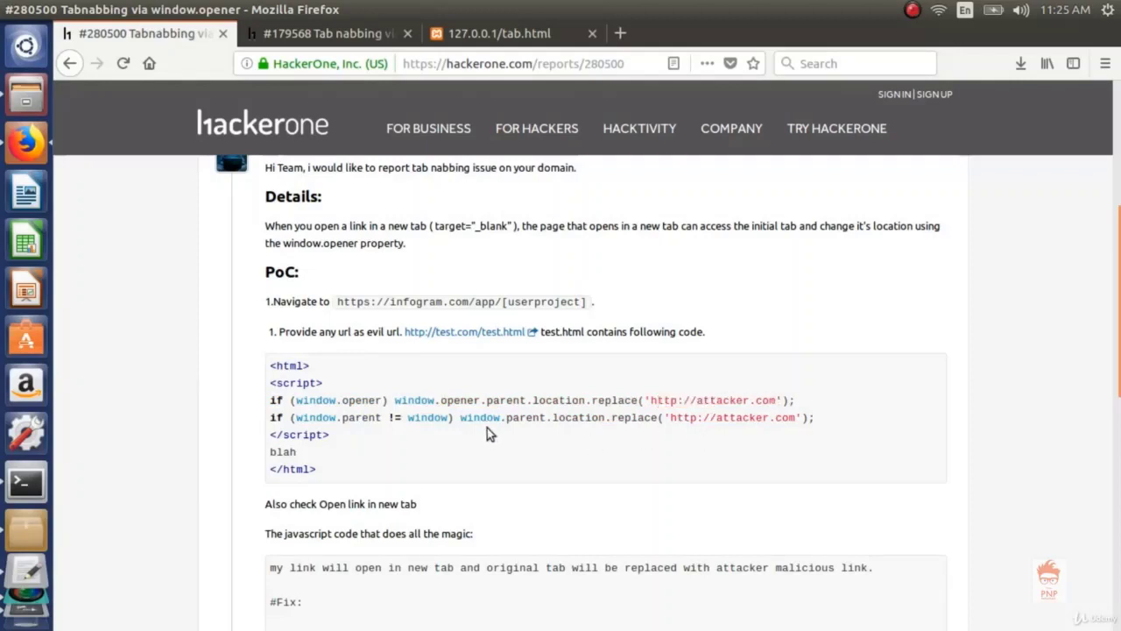
pyautogui.moveTo(651, 401); pyautogui.dragTo(774, 399)
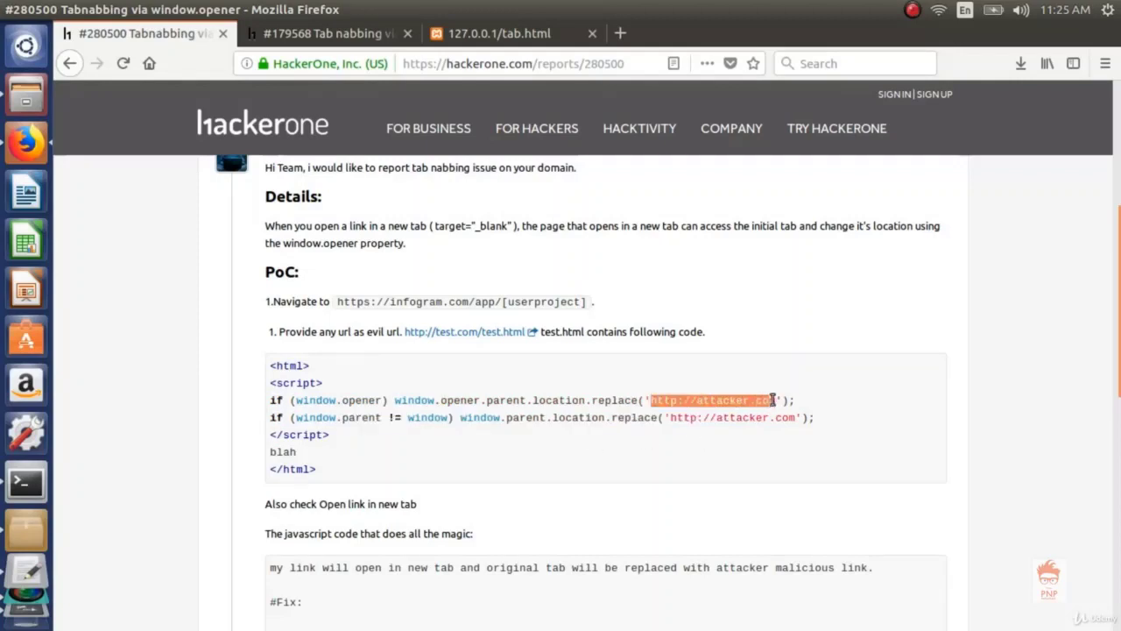
pyautogui.click(160, 405)
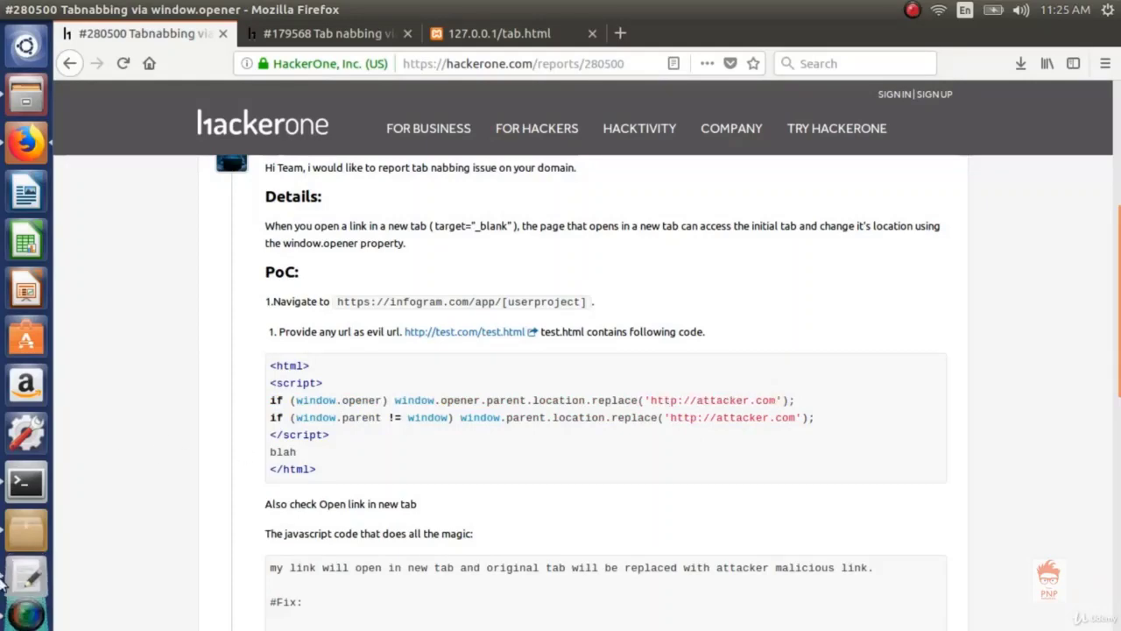
pyautogui.scroll(-3, 18, 554)
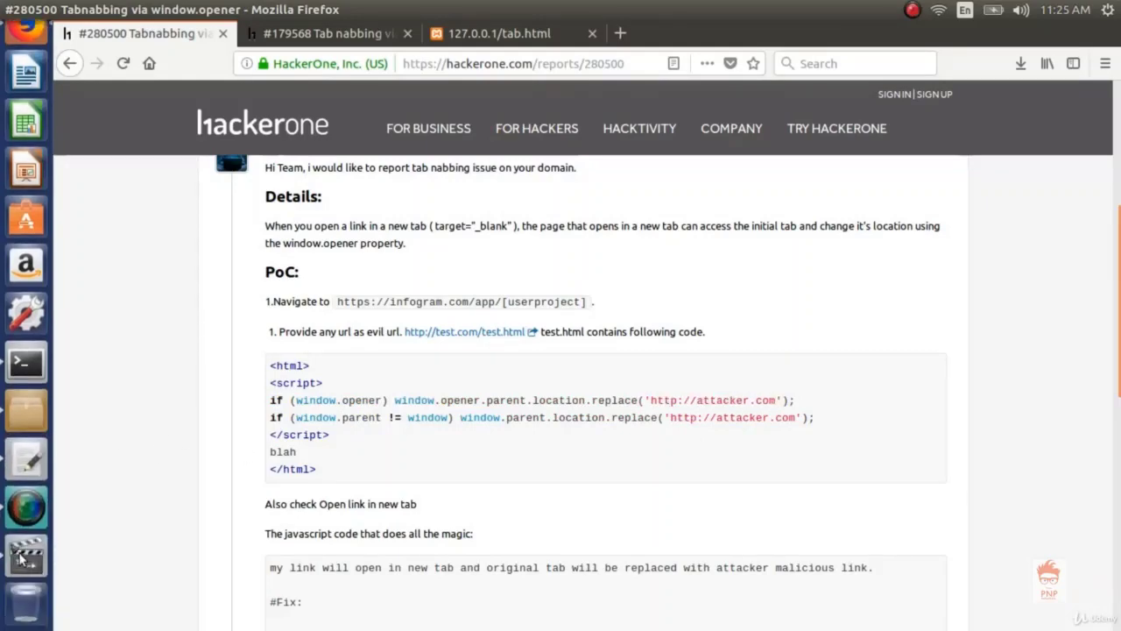
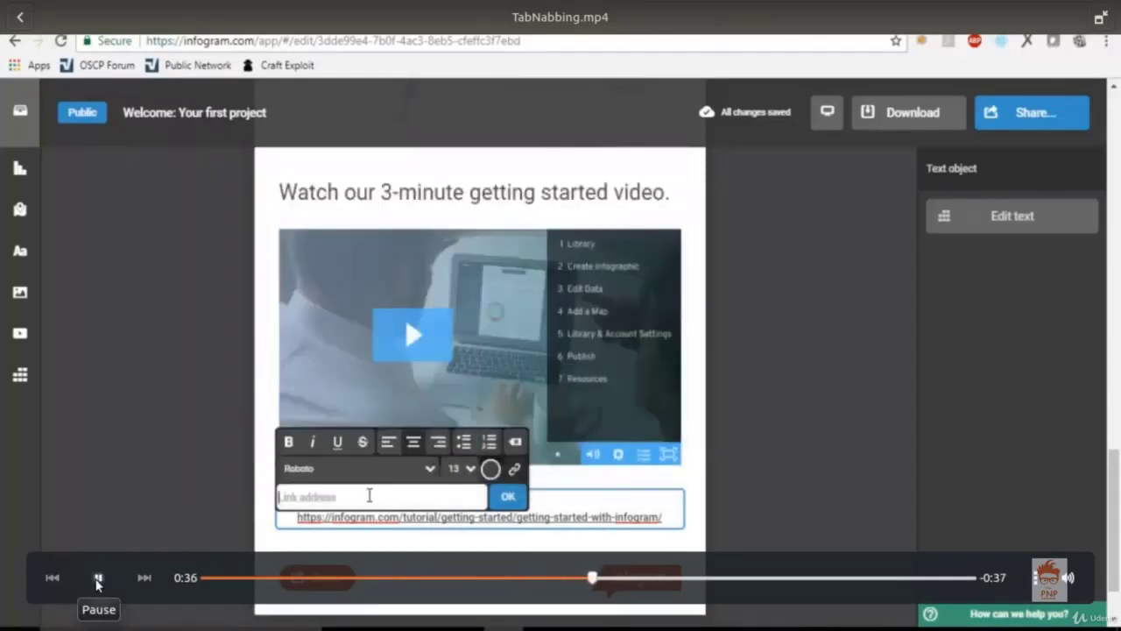
# Step: Toggle the tutorial video's playback while the 'Learn more' link address is retyped starting with 'http'
pyautogui.click(97, 579)
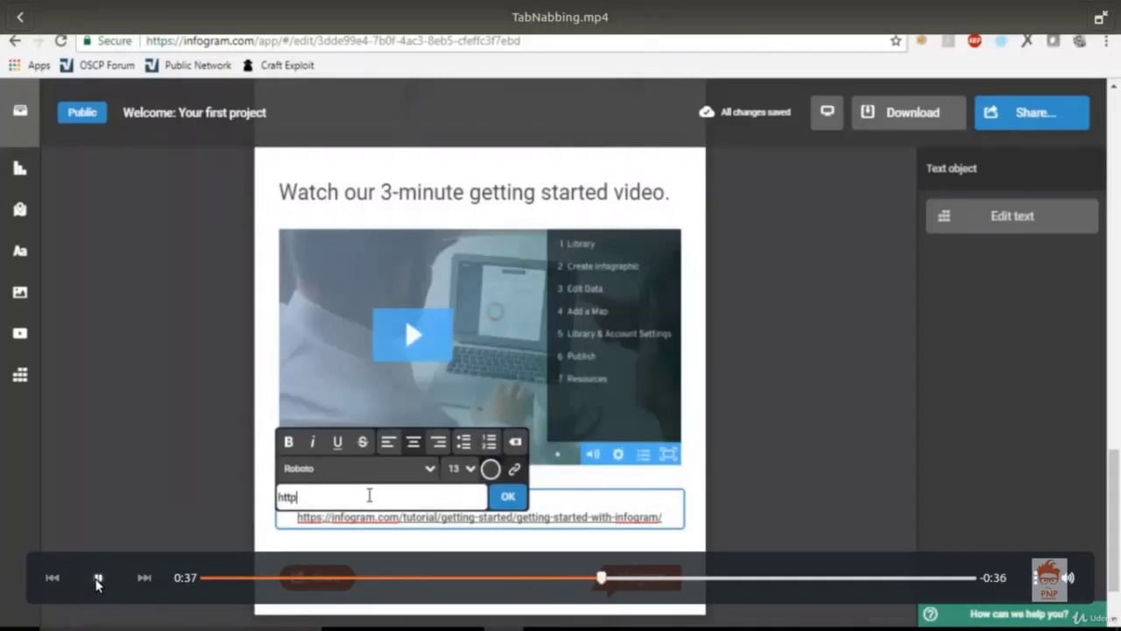
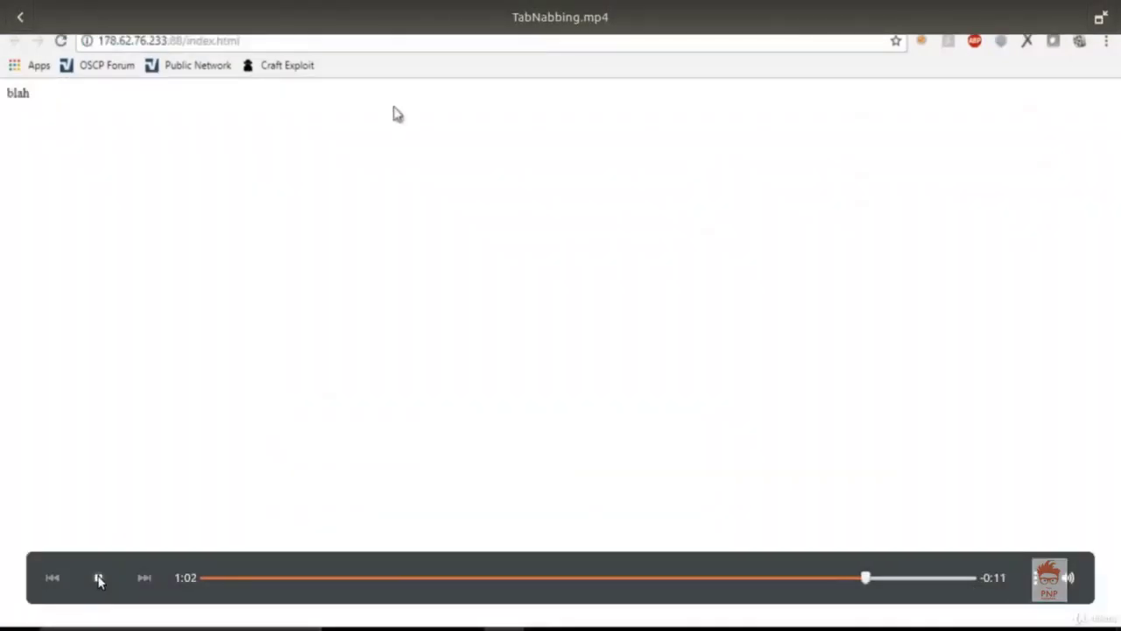
# Step: Pause the TabNabbing.mp4 clip, leave full screen, and switch to Firefox on HackerOne report #280500
pyautogui.click(98, 581)
pyautogui.press('Escape')
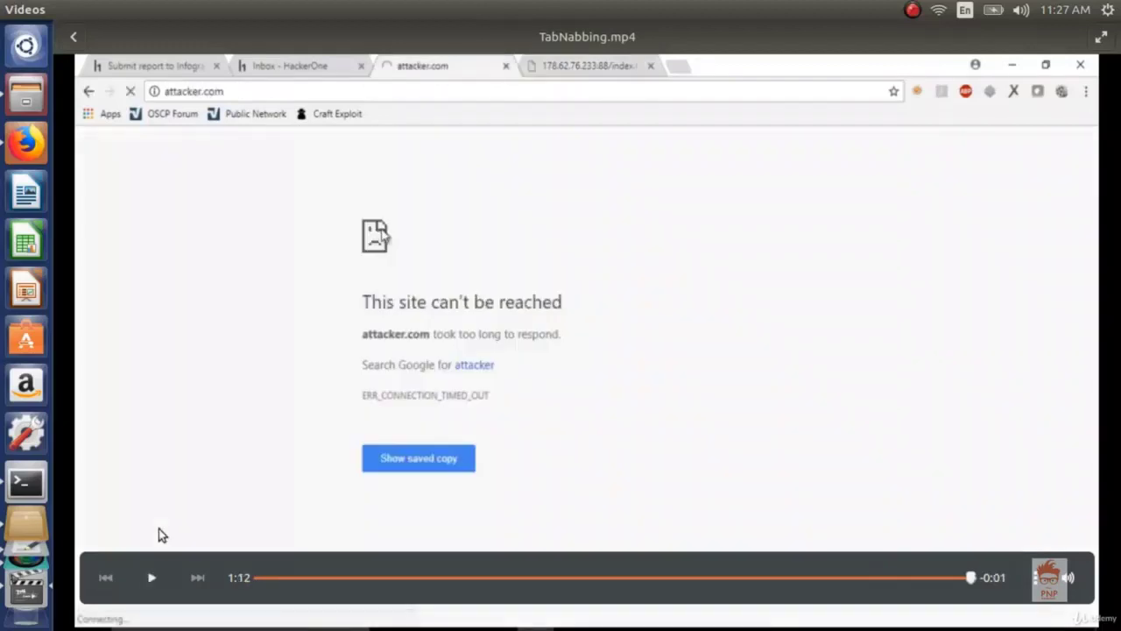
pyautogui.hotkey('alt', 'Tab')
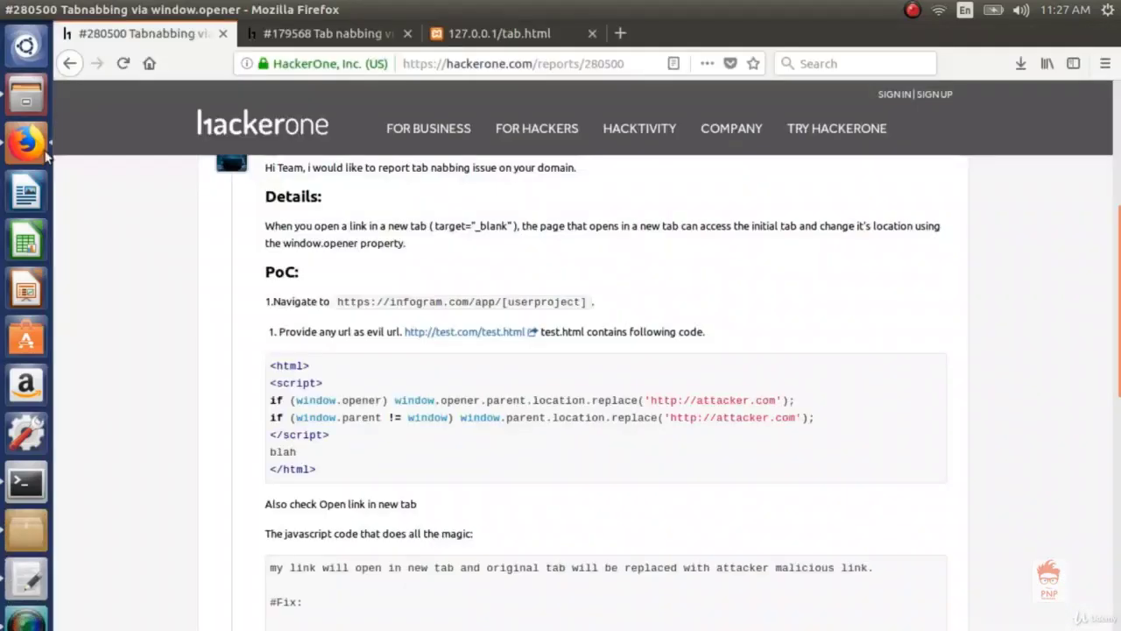
# Step: Move to the second HackerOne report #179568 and briefly highlight its $666 bounty
pyautogui.scroll(4, 185, 408)
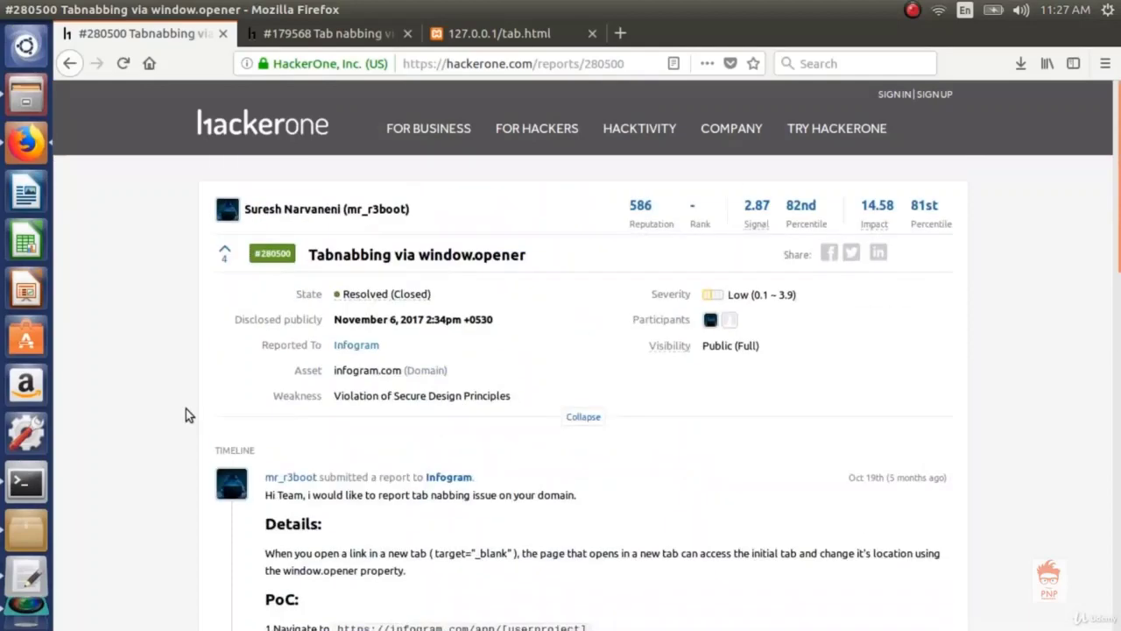
pyautogui.scroll(-5, 186, 408)
pyautogui.scroll(6, 186, 408)
pyautogui.hotkey('ctrl', 'Tab')
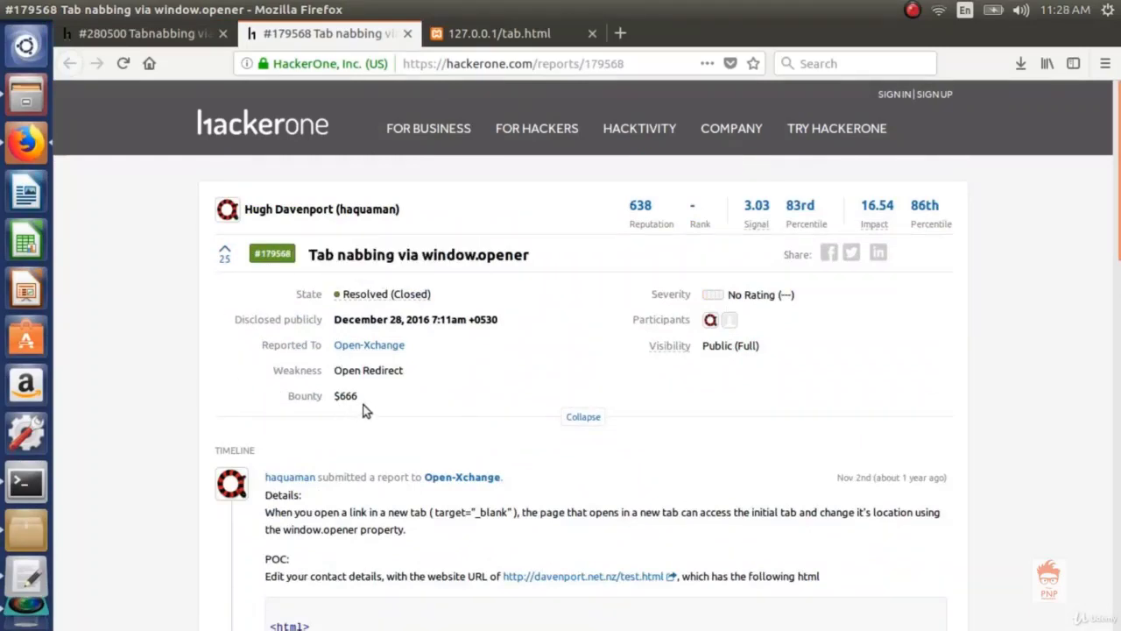
pyautogui.moveTo(374, 401); pyautogui.dragTo(336, 396)
pyautogui.click(198, 404)
# Step: Minimise and restore Firefox, then return to the #280500 Tabnabbing report
pyautogui.click(27, 72)
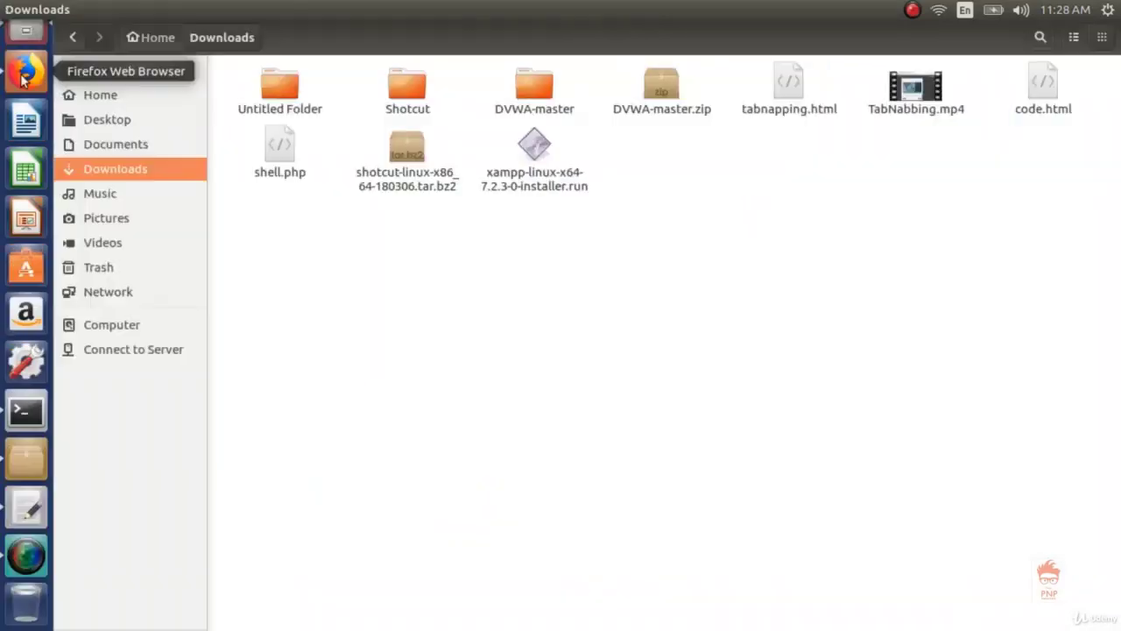
pyautogui.click(26, 72)
pyautogui.scroll(-3, 463, 424)
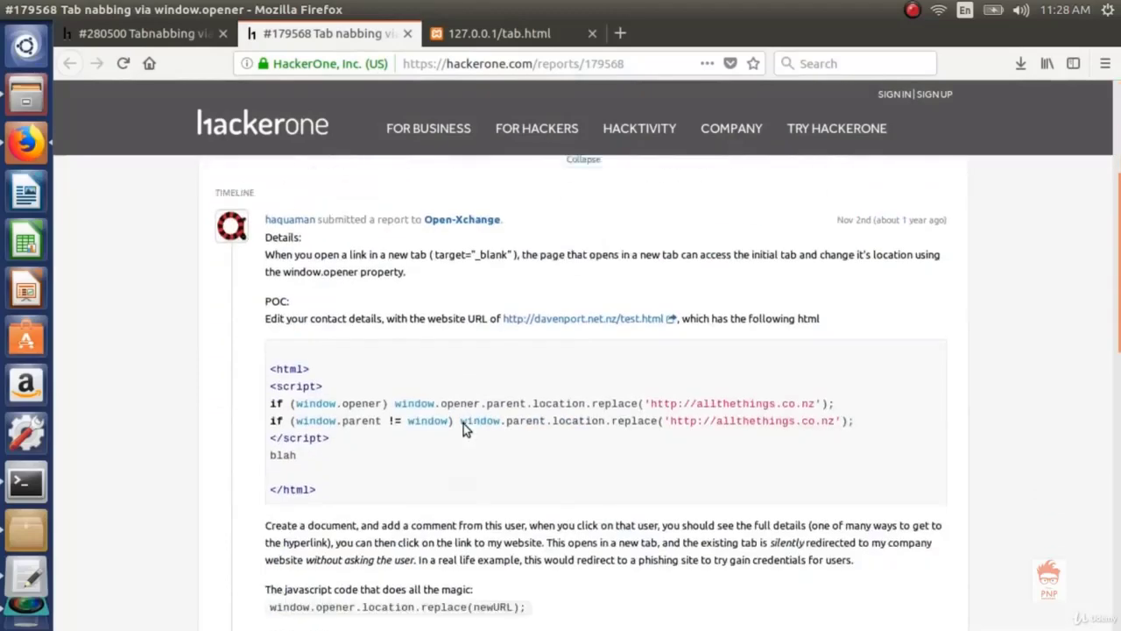
pyautogui.click(84, 41)
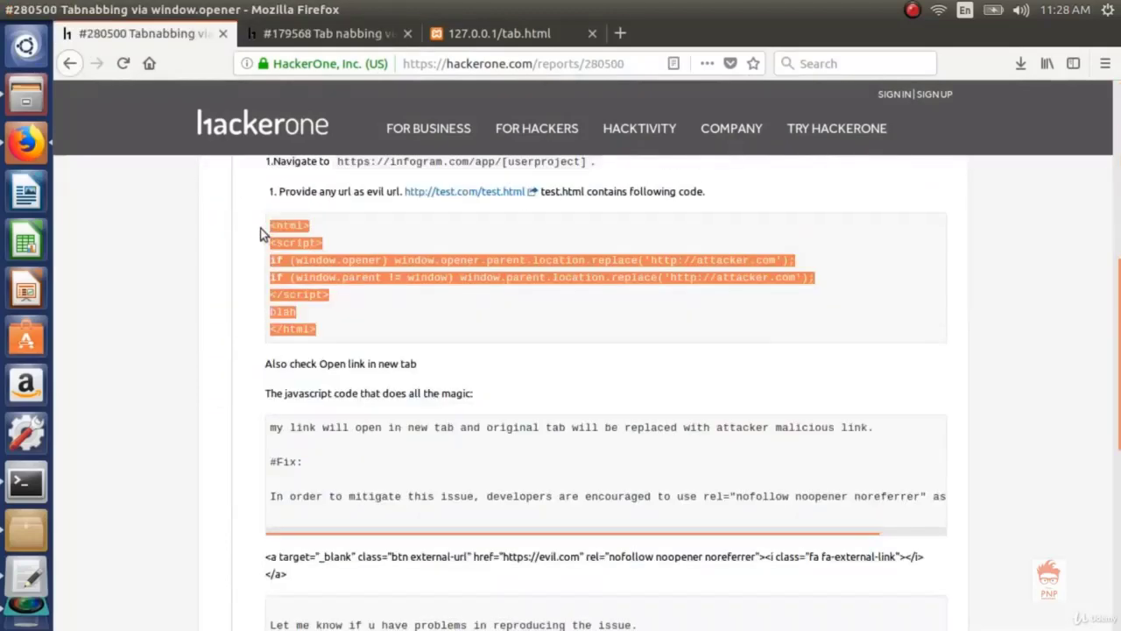
pyautogui.click(224, 297)
# Step: Show the local 127.0.0.1/tab.html test page, highlighting tab.html in its address, then switch to Downloads
pyautogui.click(483, 35)
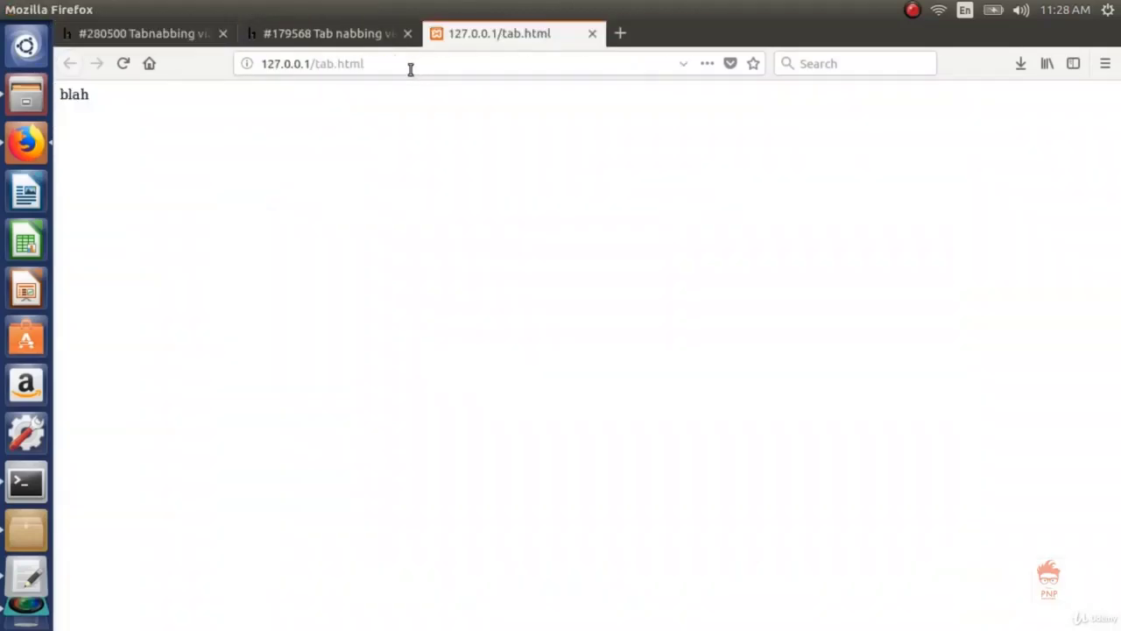
pyautogui.moveTo(411, 69); pyautogui.dragTo(317, 67)
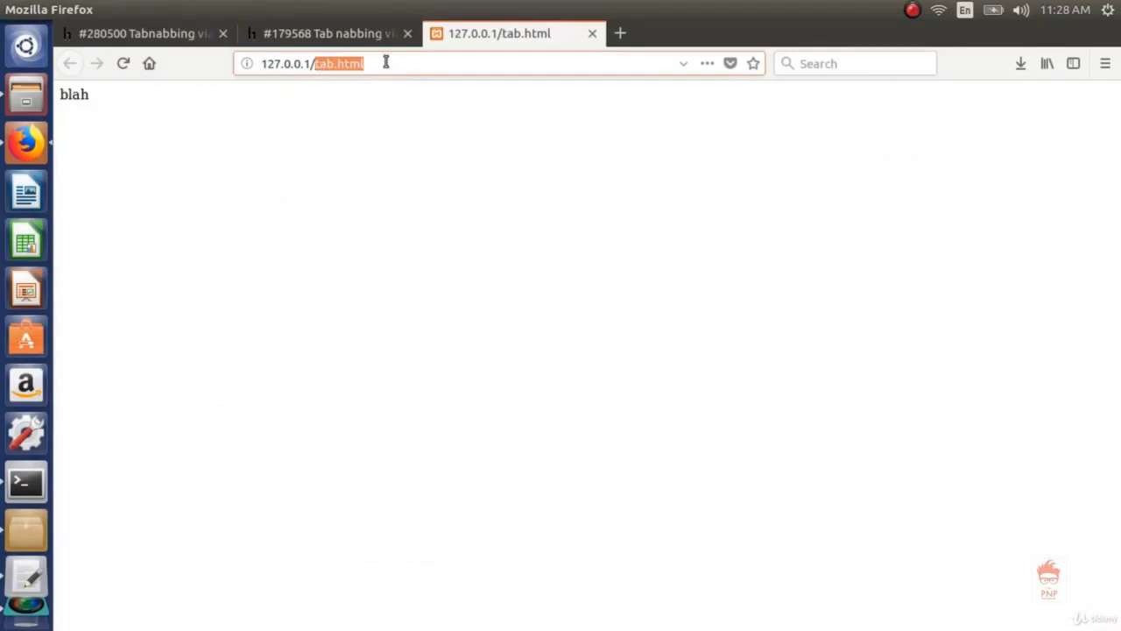
pyautogui.hotkey('alt', 'Tab')
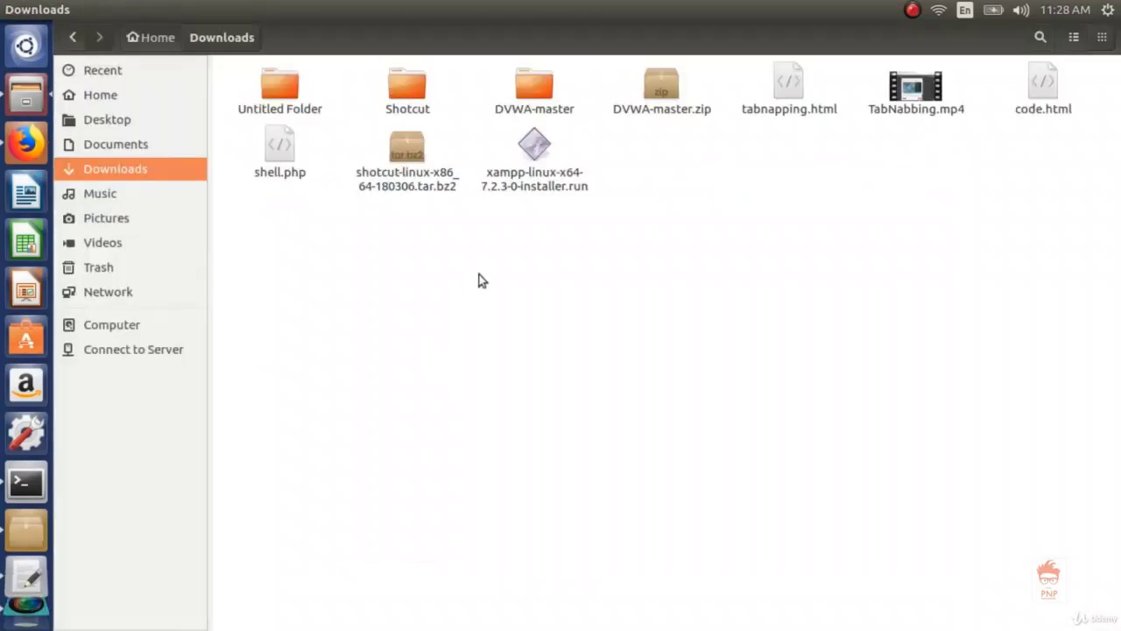
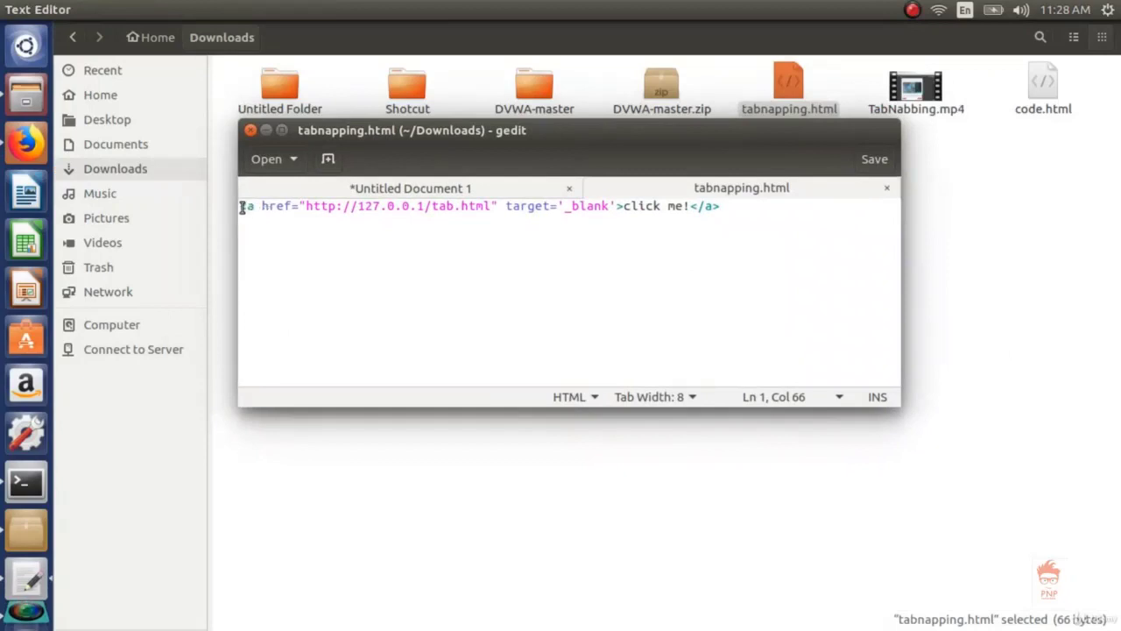
pyautogui.moveTo(242, 206); pyautogui.dragTo(610, 213)
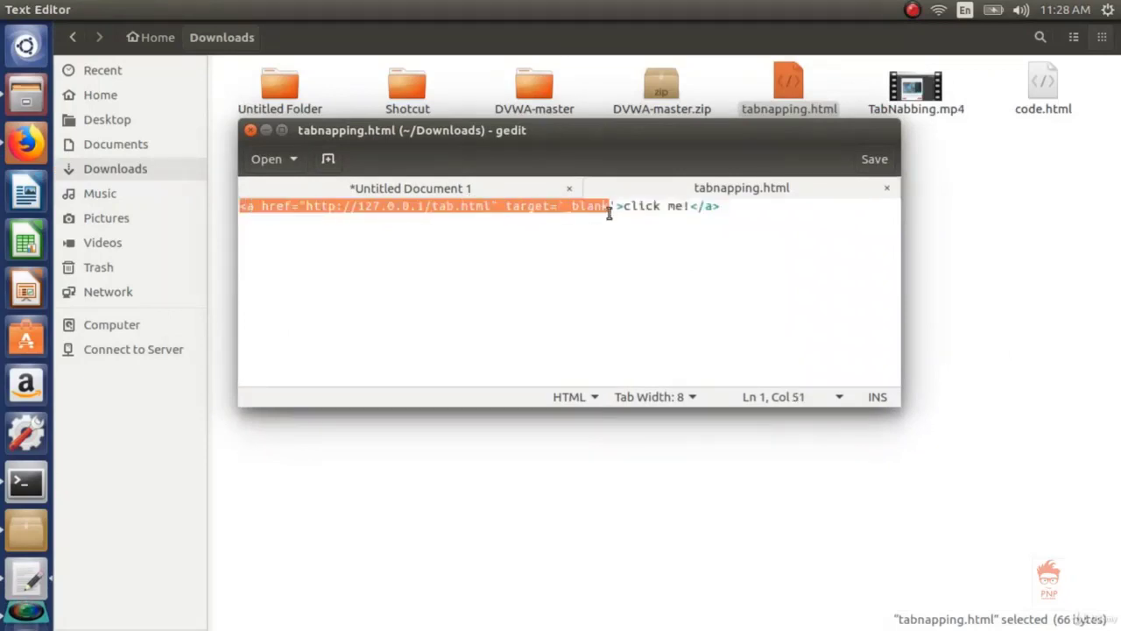
pyautogui.press('End')
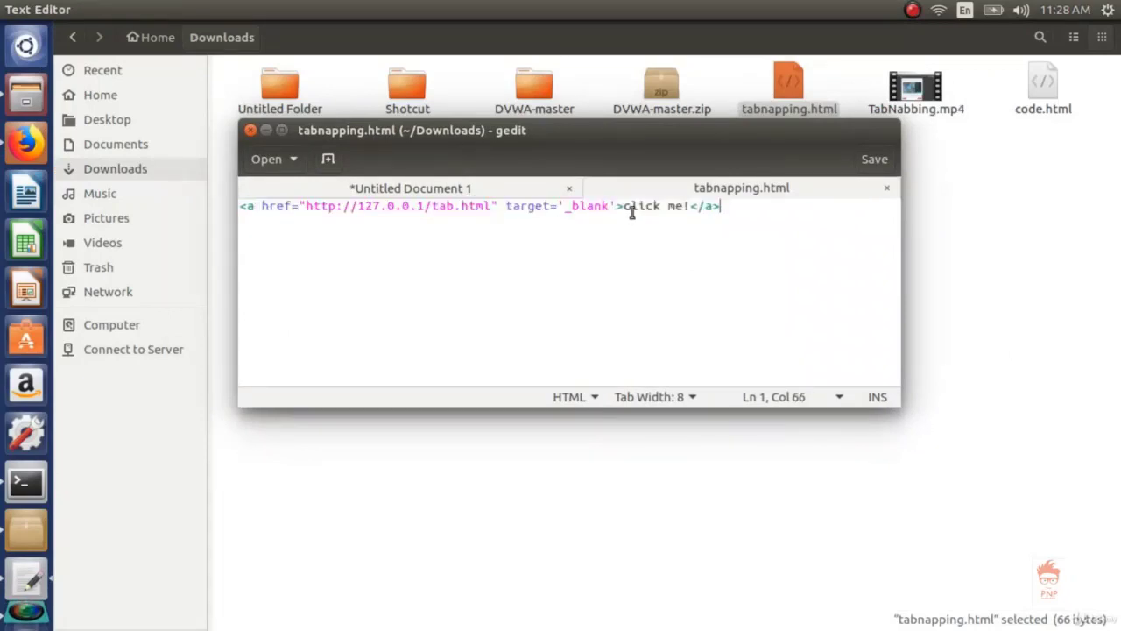
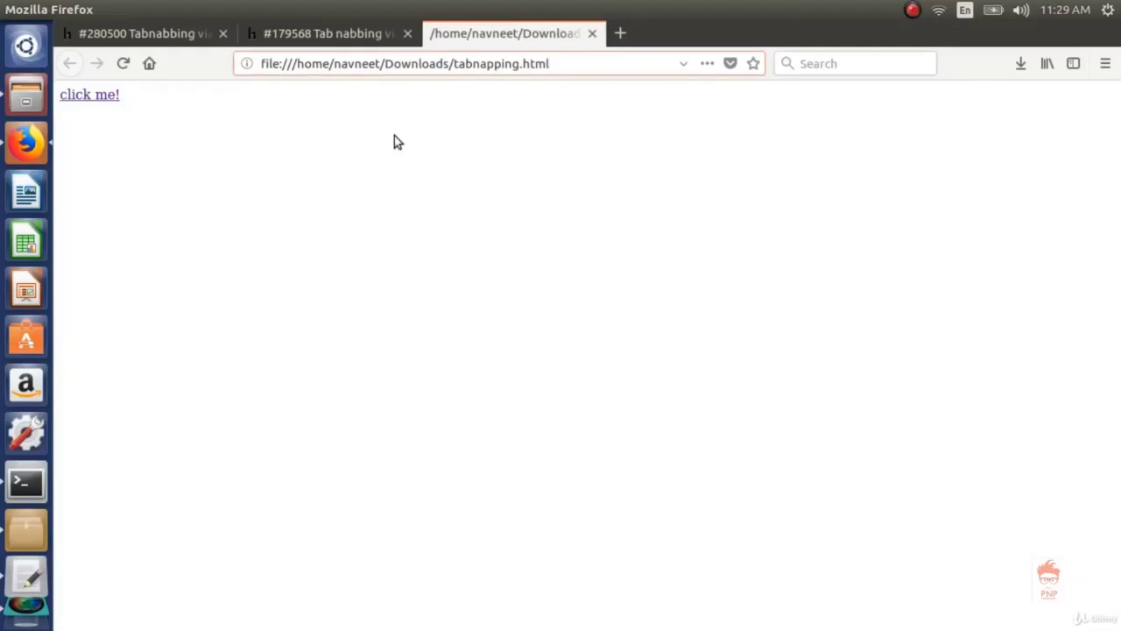
# Step: Follow the 'click me!' link, confirm tab.html opened in a new tab and the original tab now shows attacker.com
pyautogui.click(254, 109)
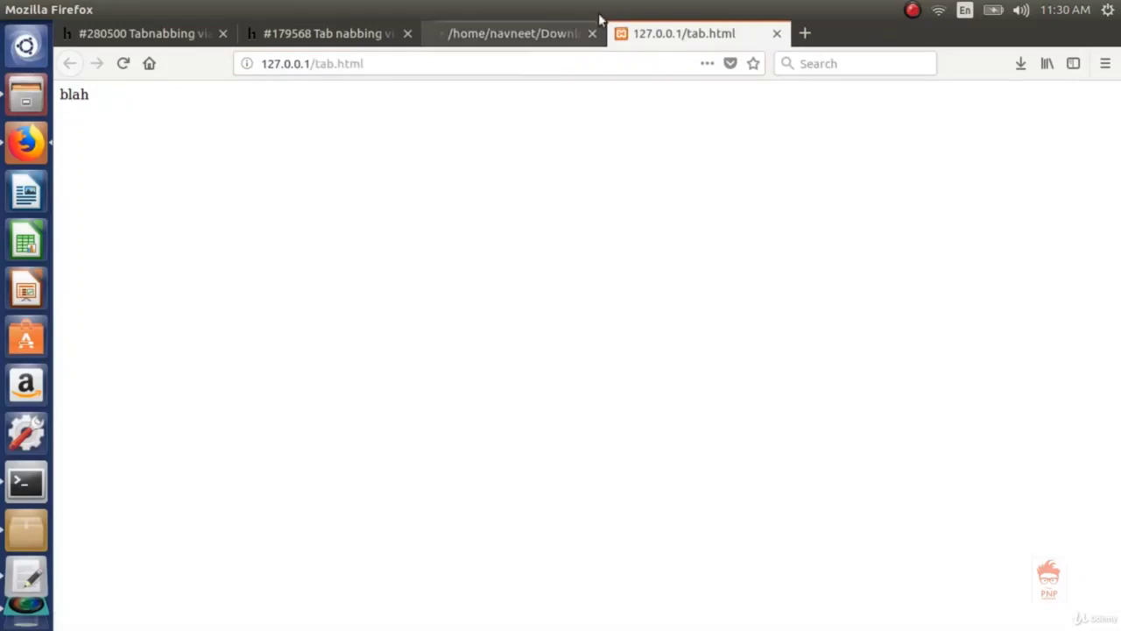
pyautogui.moveTo(380, 63); pyautogui.dragTo(265, 65)
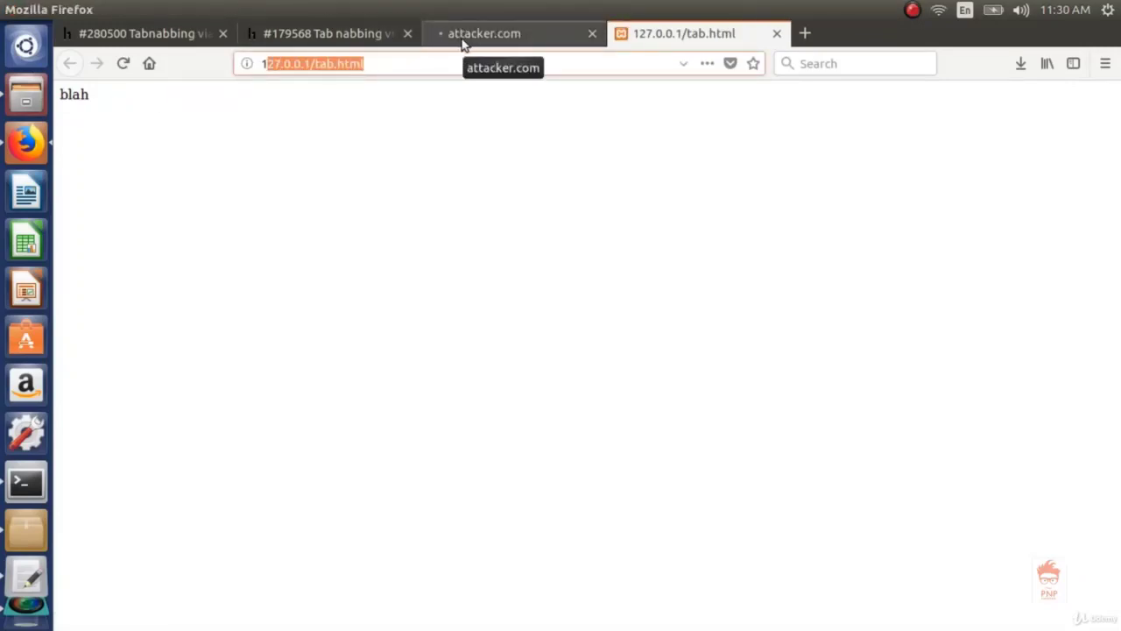
pyautogui.click(527, 36)
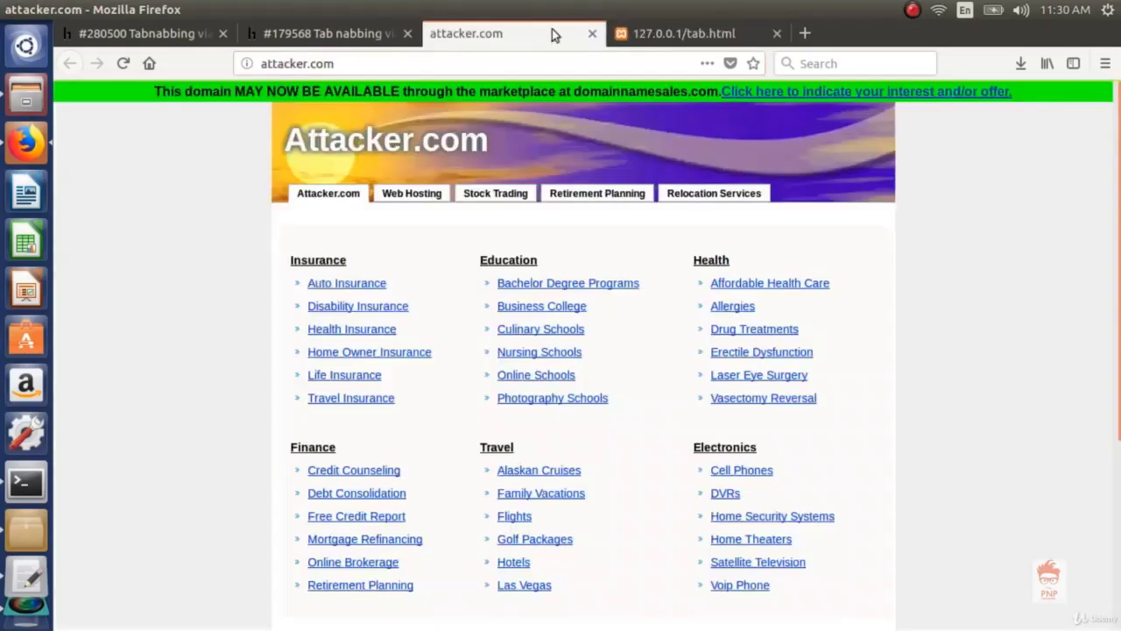
pyautogui.click(673, 35)
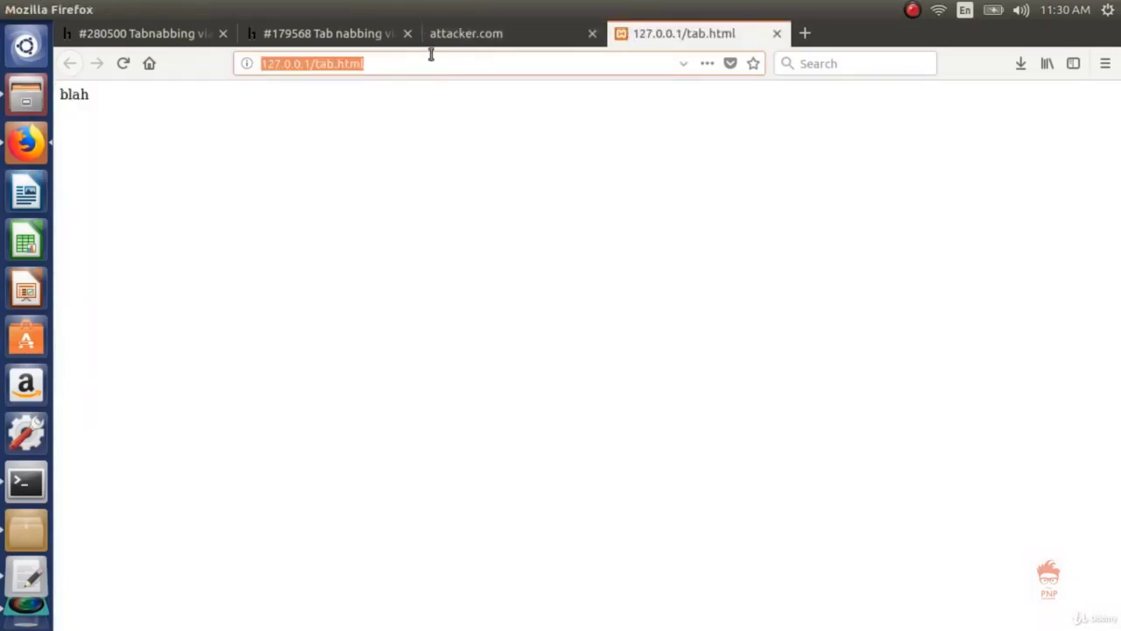
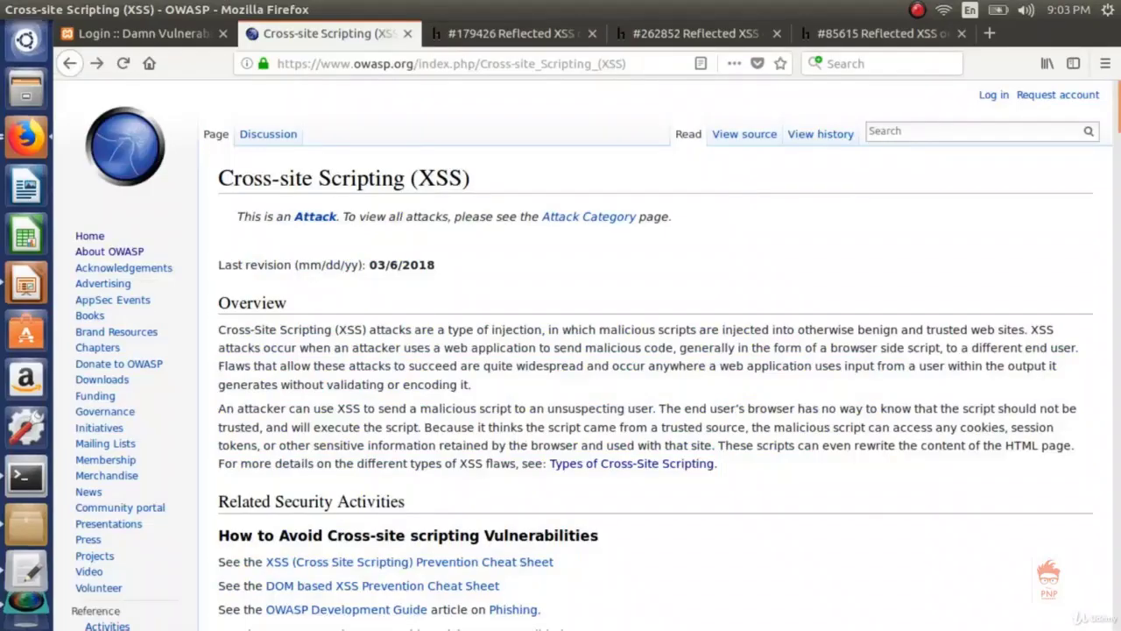
# Step: Step through the XSS talk outline items (What is XSS?, Demo, Real life reports) and highlight the article heading
pyautogui.click(26, 502)
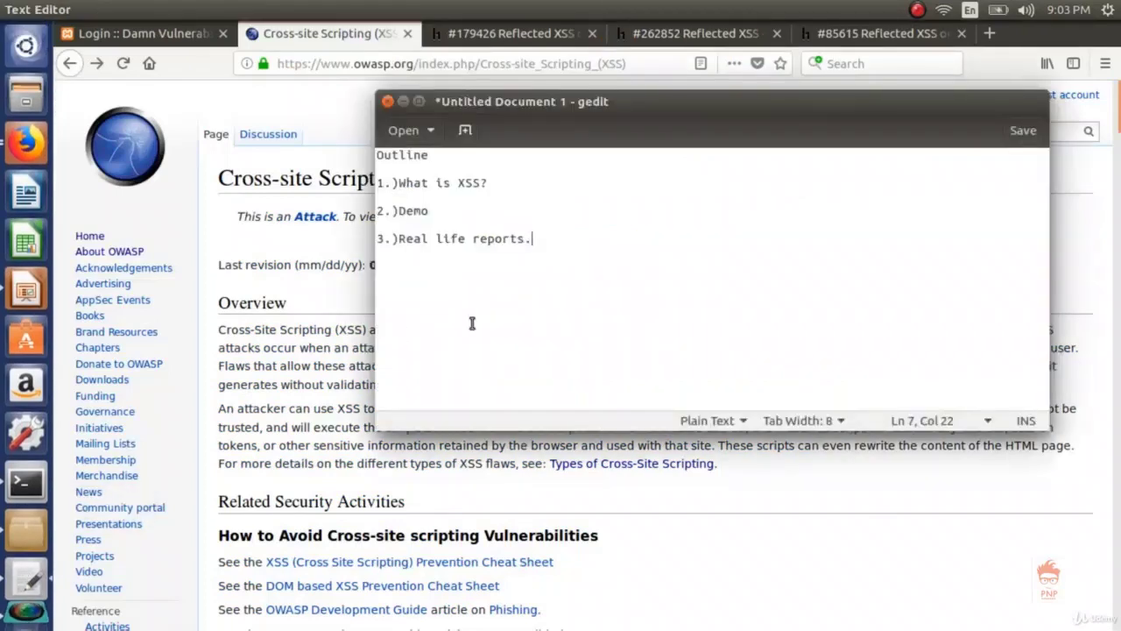
pyautogui.click(399, 183)
pyautogui.moveTo(402, 184); pyautogui.dragTo(503, 181)
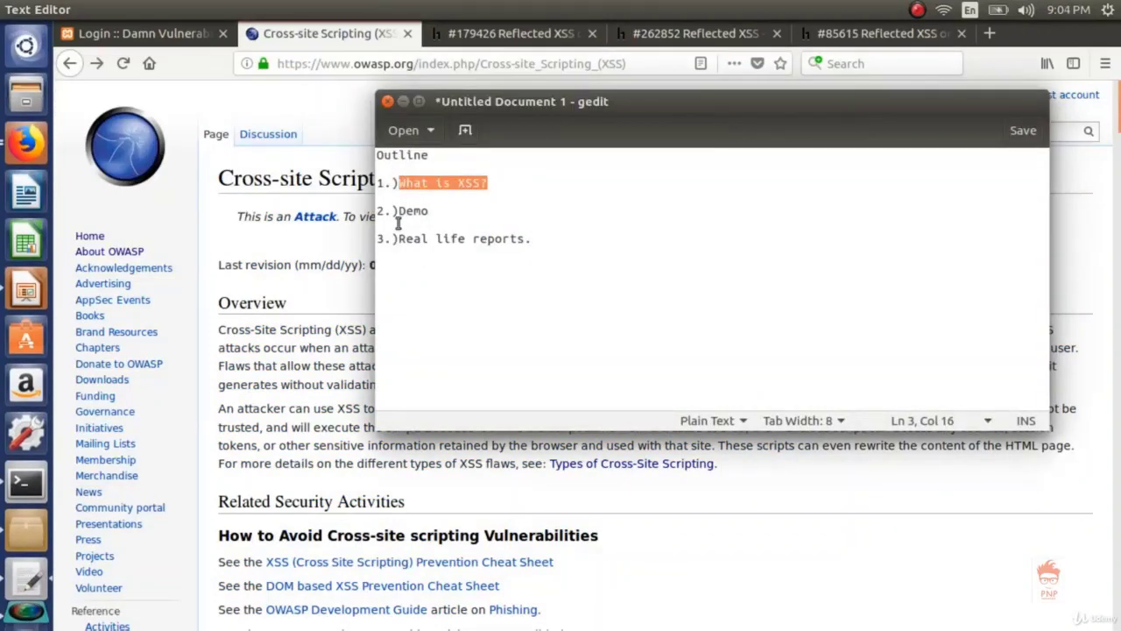
pyautogui.moveTo(399, 211); pyautogui.dragTo(437, 207)
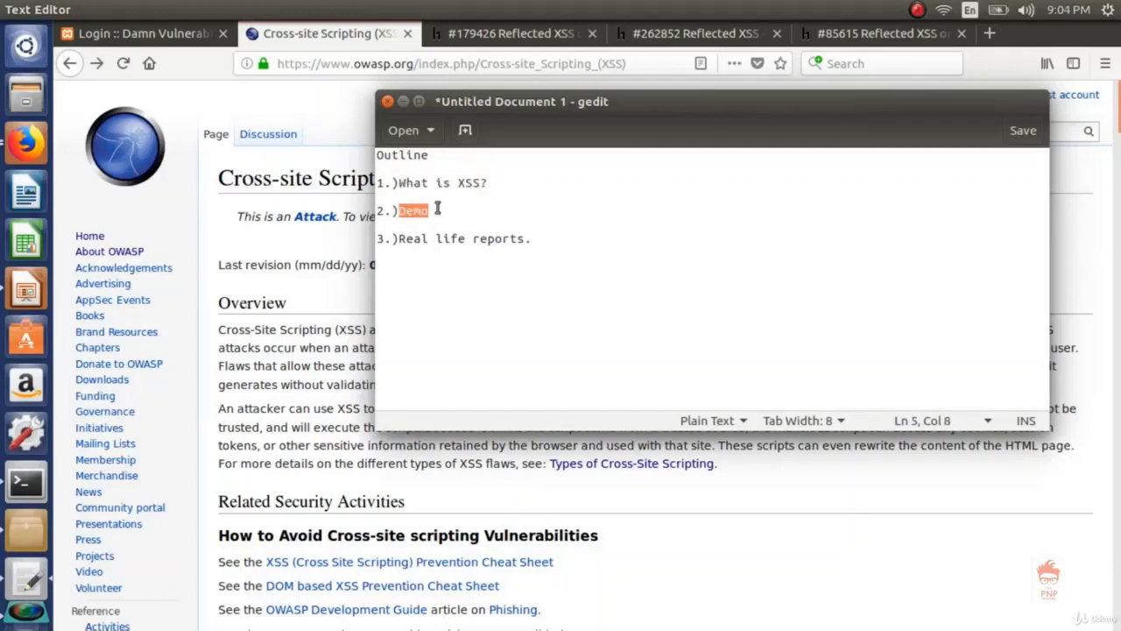
pyautogui.click(392, 240)
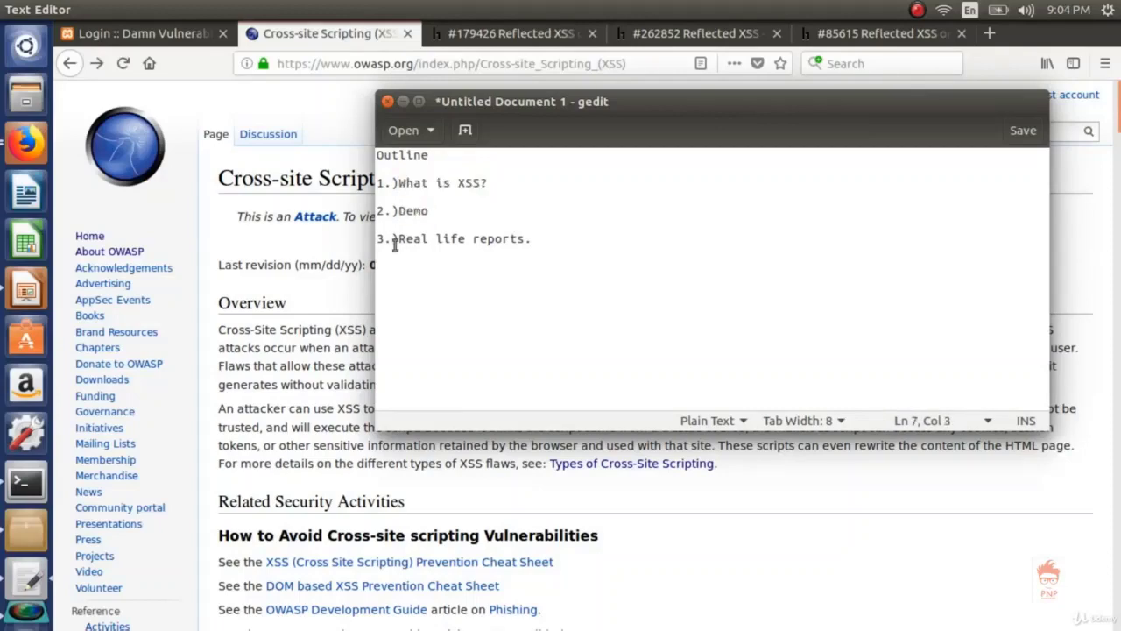
pyautogui.click(404, 102)
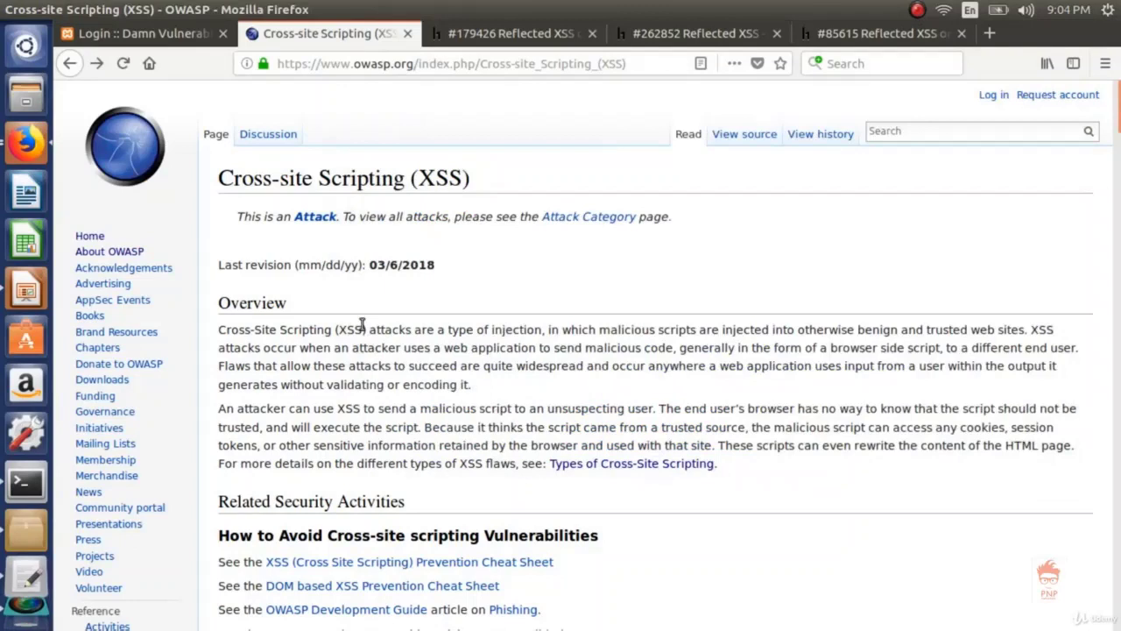
pyautogui.moveTo(218, 177); pyautogui.dragTo(488, 180)
pyautogui.click(410, 314)
# Step: Log in to DVWA as admin with the account password
pyautogui.click(110, 33)
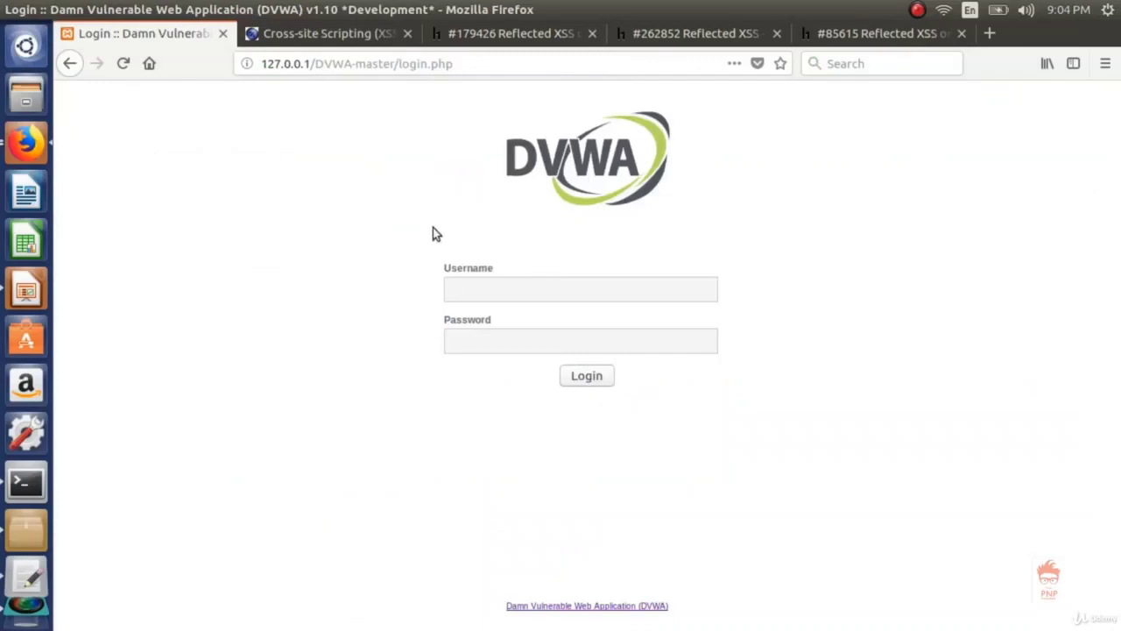
pyautogui.write('ad')
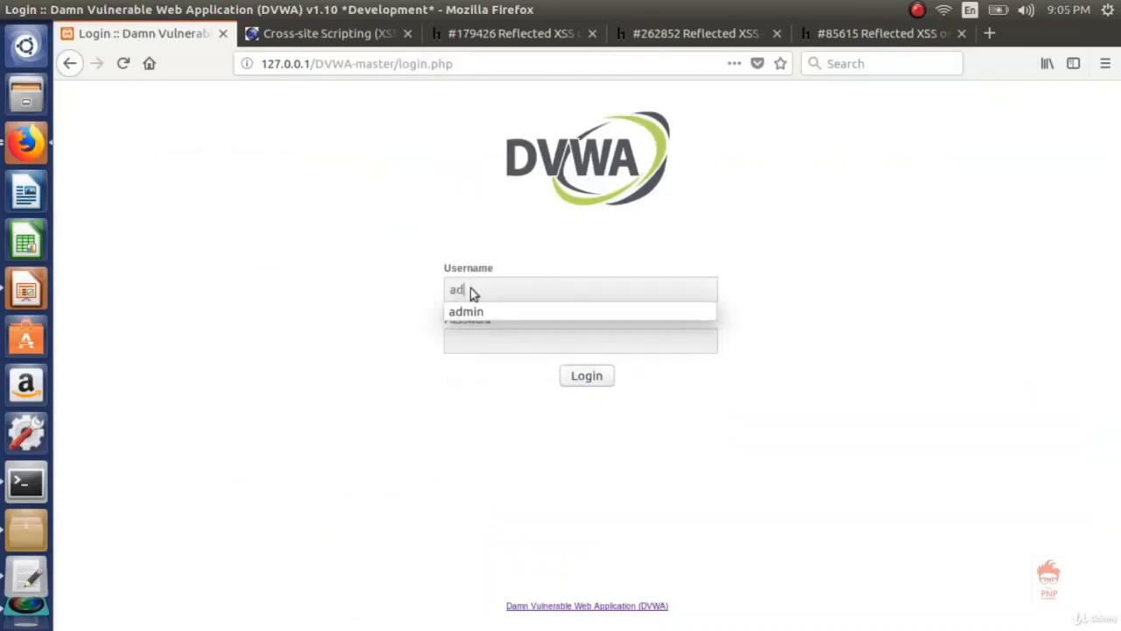
pyautogui.write('min')
pyautogui.press('Tab')
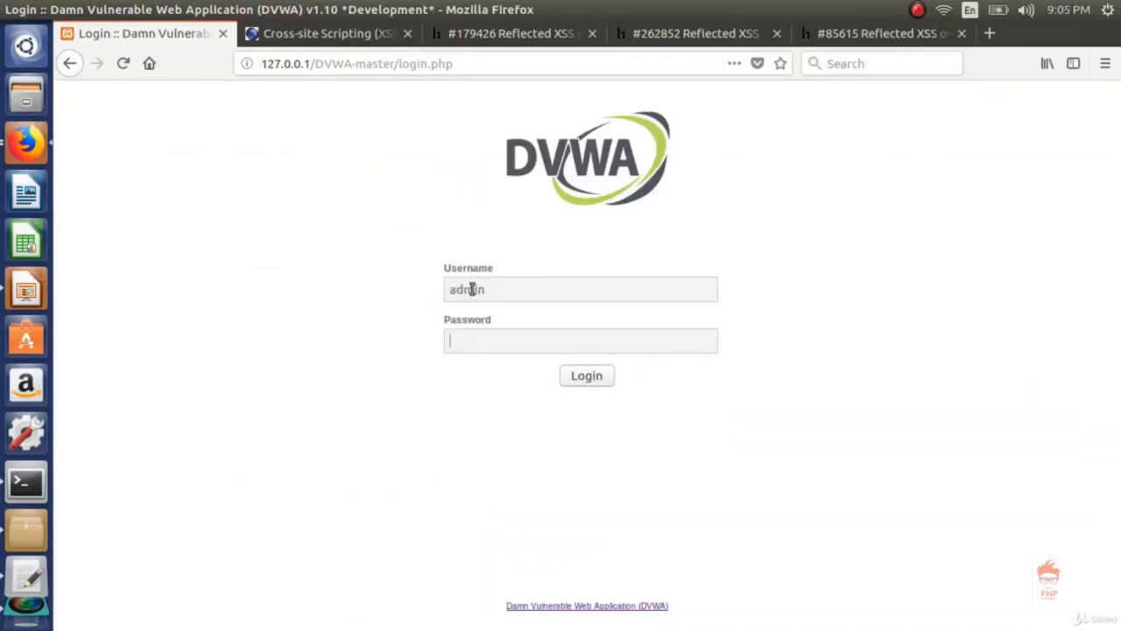
pyautogui.write('password')
pyautogui.press('Return')
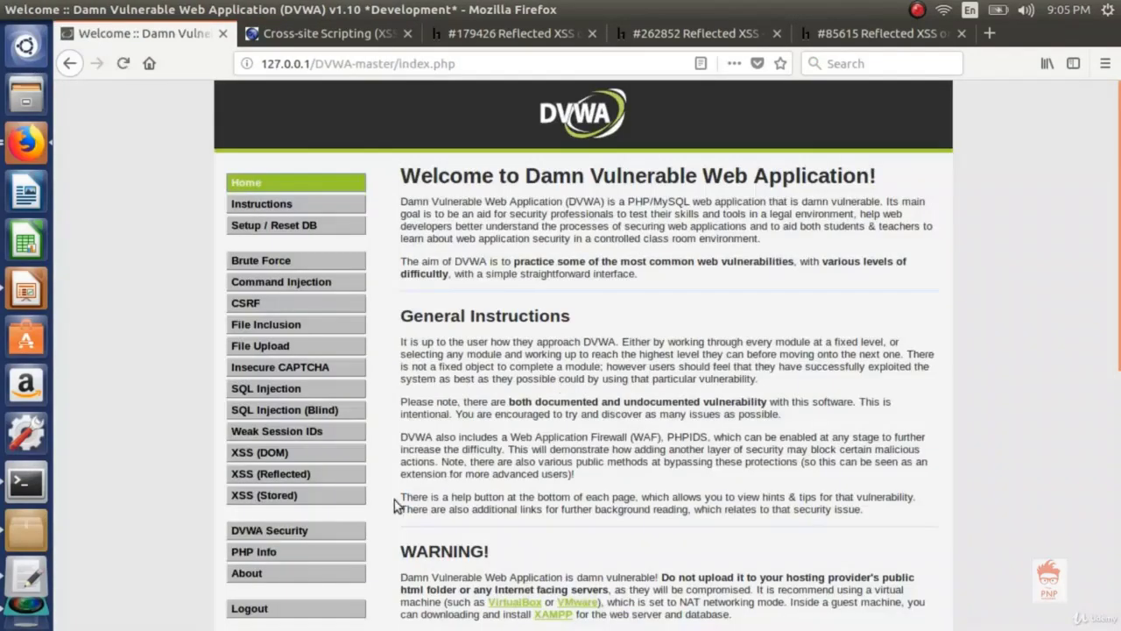
# Step: On the DVWA Security page, choose Low as the security level and submit it
pyautogui.click(267, 532)
pyautogui.click(441, 469)
pyautogui.click(438, 487)
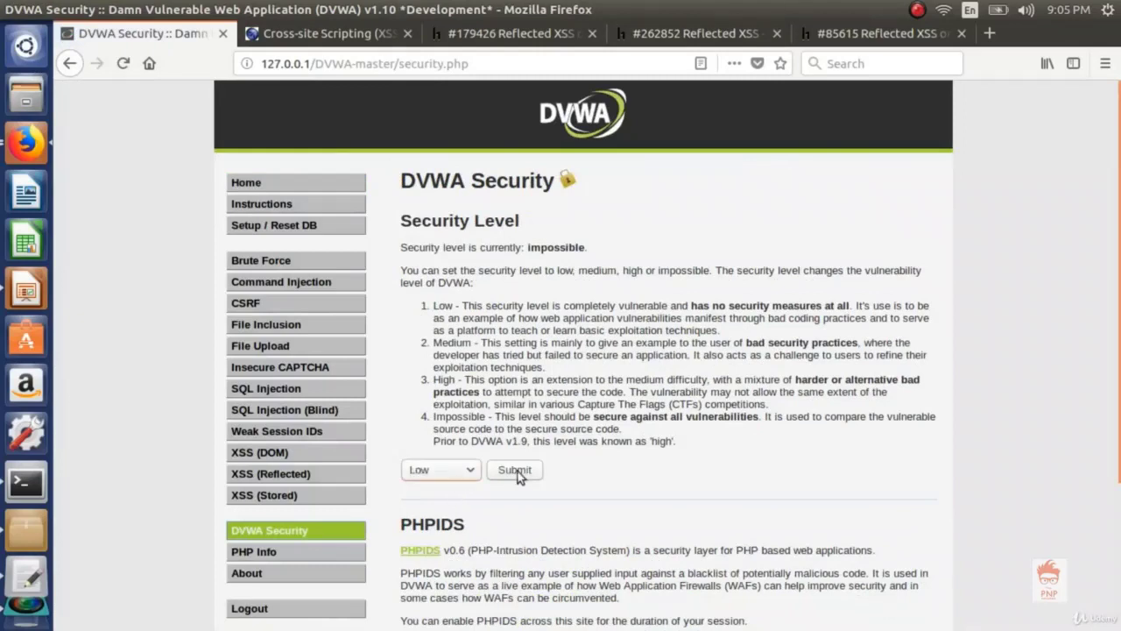
pyautogui.click(516, 470)
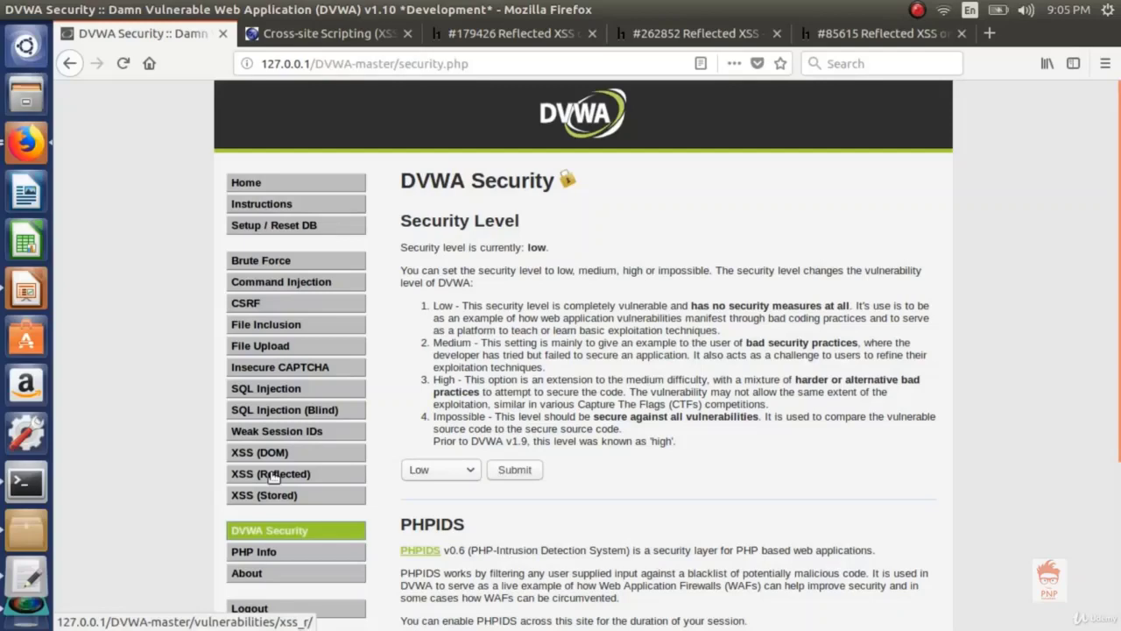
# Step: Skim the OWASP XSS article, then return to DVWA's XSS (Reflected) page
pyautogui.click(317, 39)
pyautogui.scroll(-5, 724, 350)
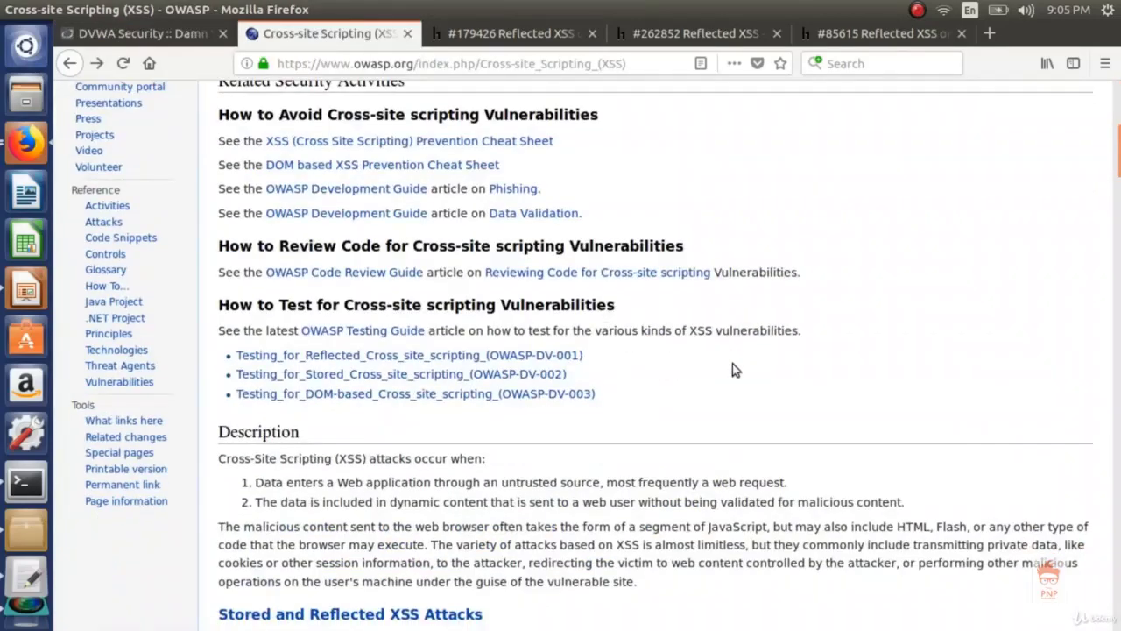
pyautogui.hotkey('ctrl', 'shift', 'Tab')
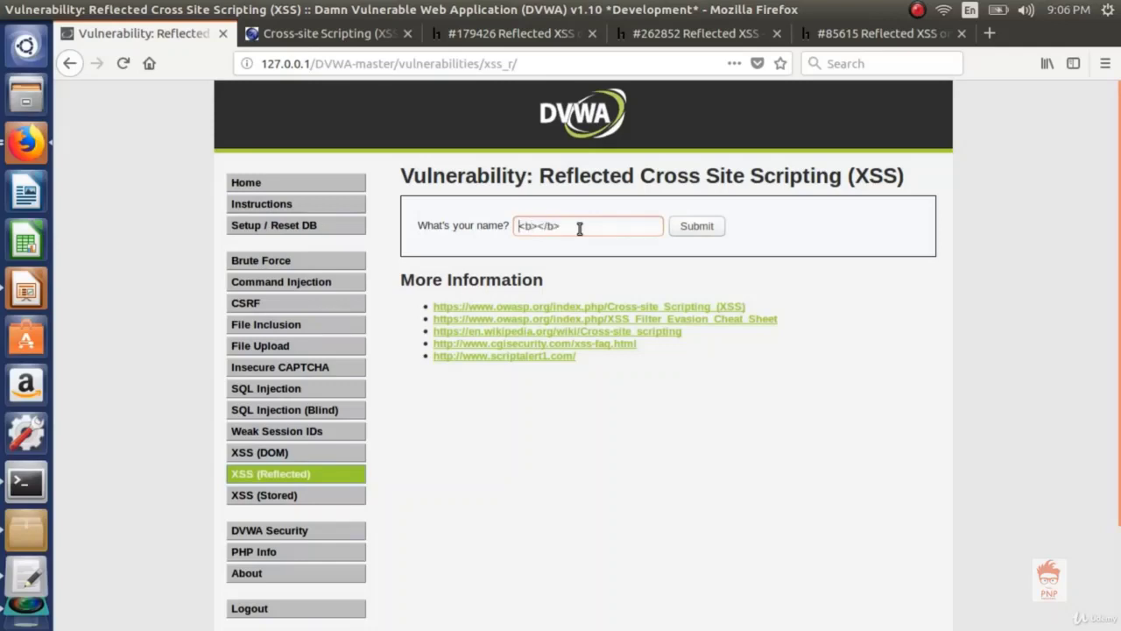
# Step: Type hello between the <b> and </b> tags in the name field and submit it
pyautogui.press('Right')
pyautogui.press('Right')
pyautogui.press('Right')
pyautogui.write('hello')
pyautogui.moveTo(518, 225); pyautogui.dragTo(575, 225)
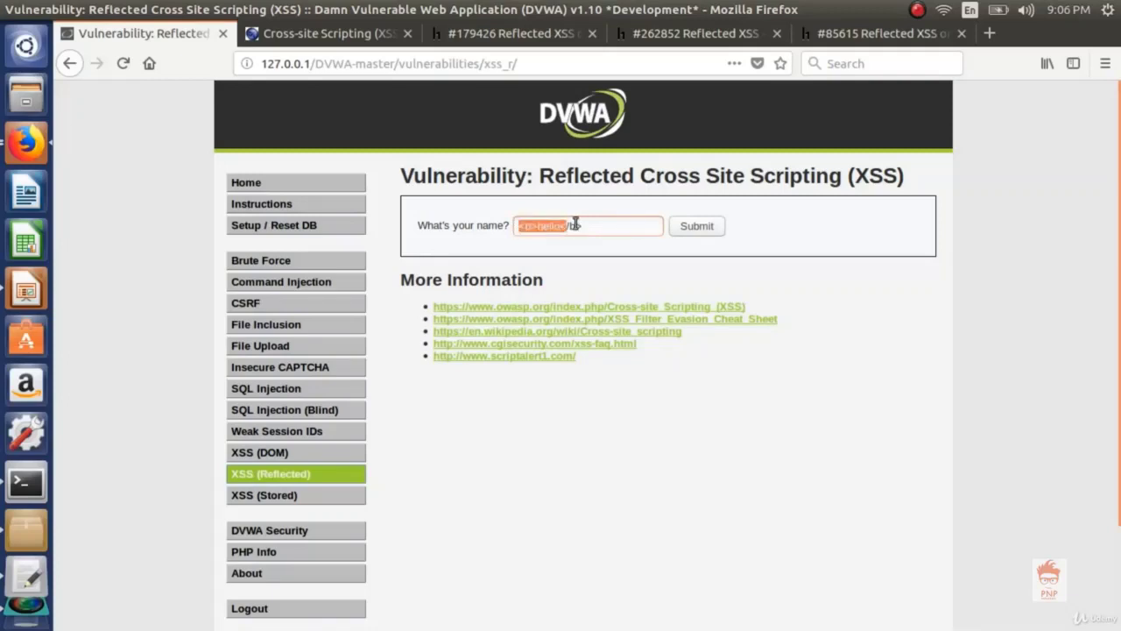
pyautogui.click(576, 225)
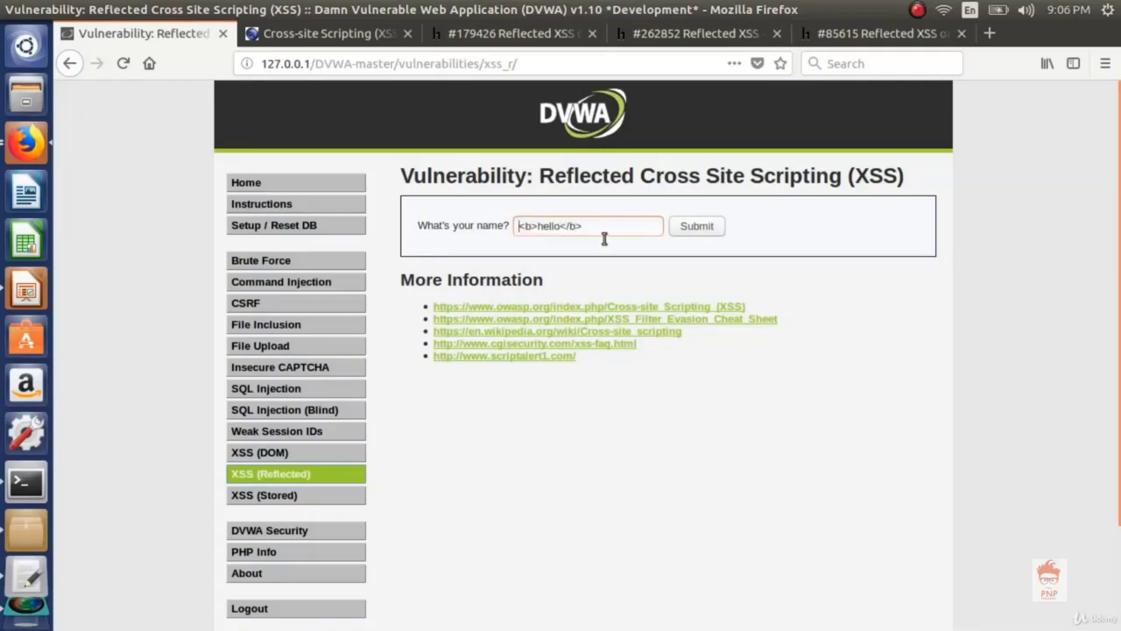
pyautogui.click(712, 230)
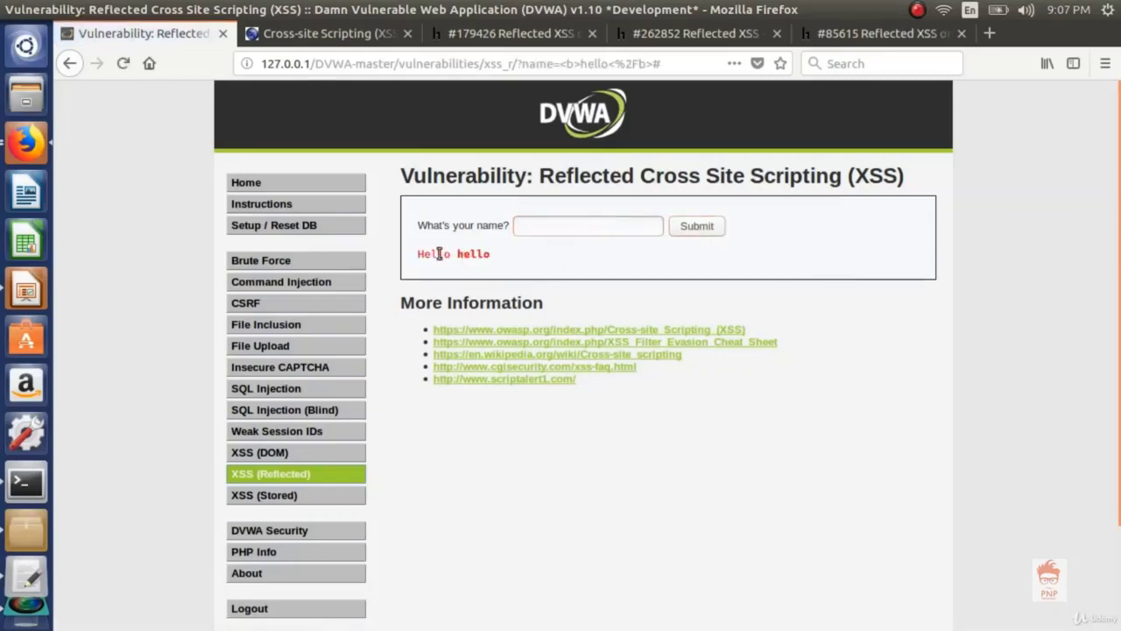
# Step: Highlight the reflected greeting, especially the bold hello after Hello
pyautogui.moveTo(418, 255); pyautogui.dragTo(461, 265)
pyautogui.click(501, 265)
pyautogui.click(479, 275)
pyautogui.moveTo(536, 177); pyautogui.dragTo(838, 170)
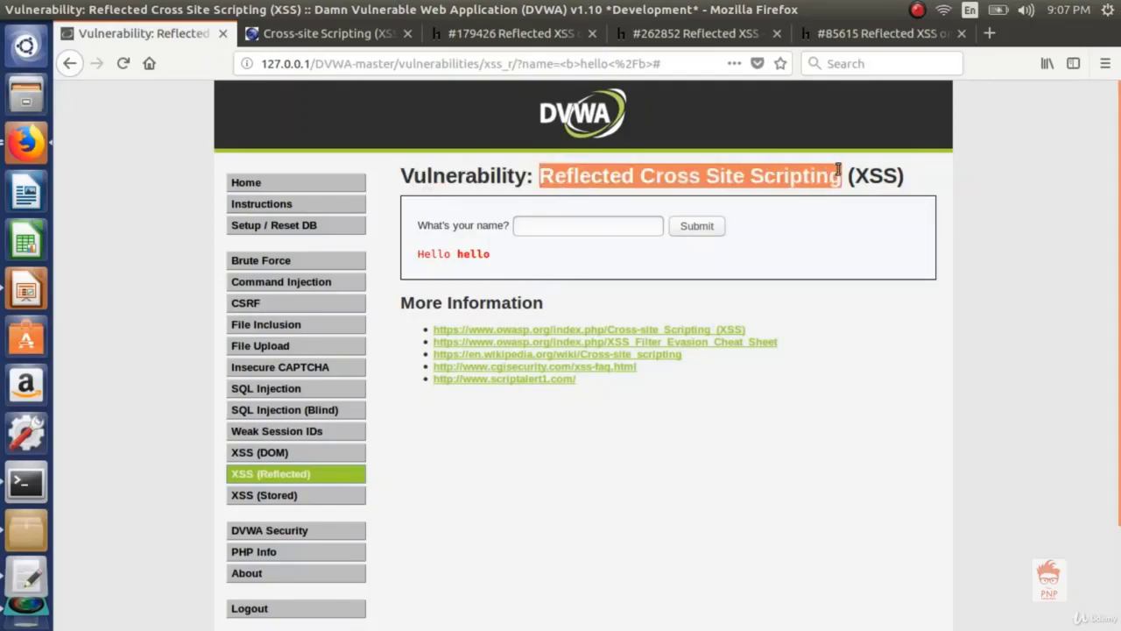
pyautogui.click(627, 235)
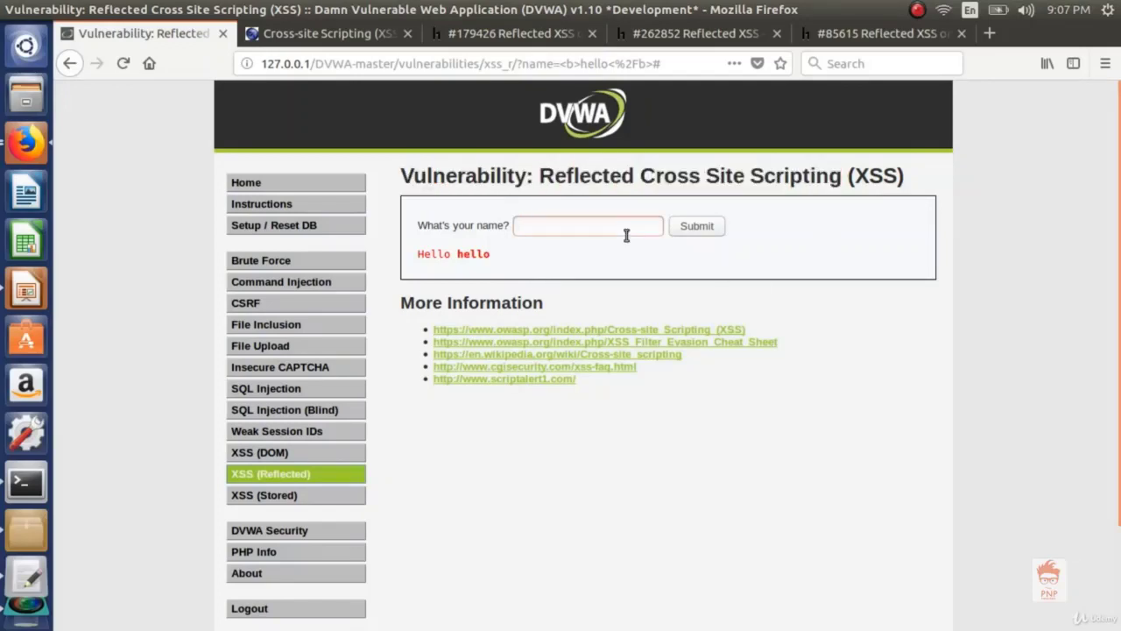
pyautogui.moveTo(459, 254); pyautogui.dragTo(502, 255)
# Step: In the OWASP XSS article, highlight 'injection', 'malicious scripts' and 'benign sites' in the Overview
pyautogui.hotkey('ctrl', 'Tab')
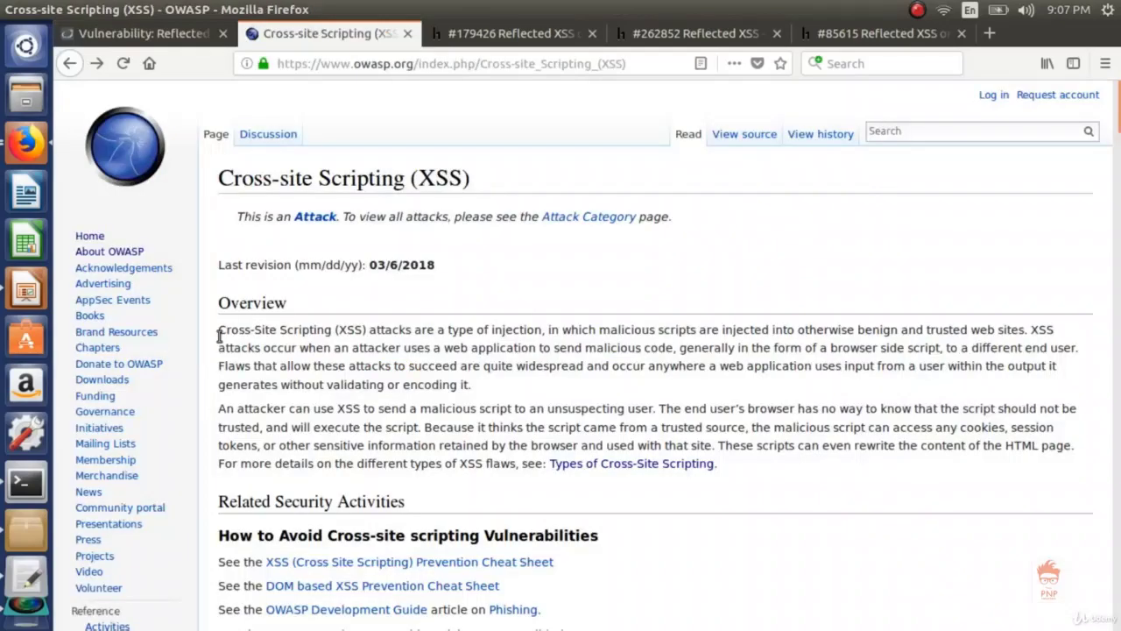
pyautogui.moveTo(219, 335); pyautogui.dragTo(342, 331)
pyautogui.click(342, 331)
pyautogui.moveTo(473, 331); pyautogui.dragTo(546, 333)
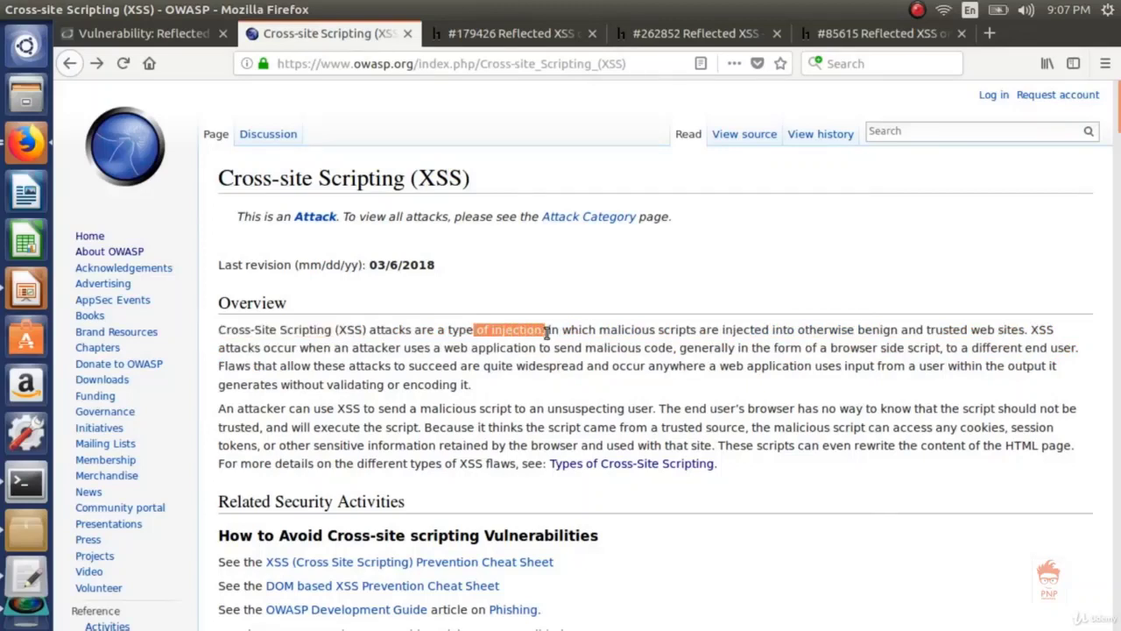
pyautogui.moveTo(597, 331); pyautogui.dragTo(698, 333)
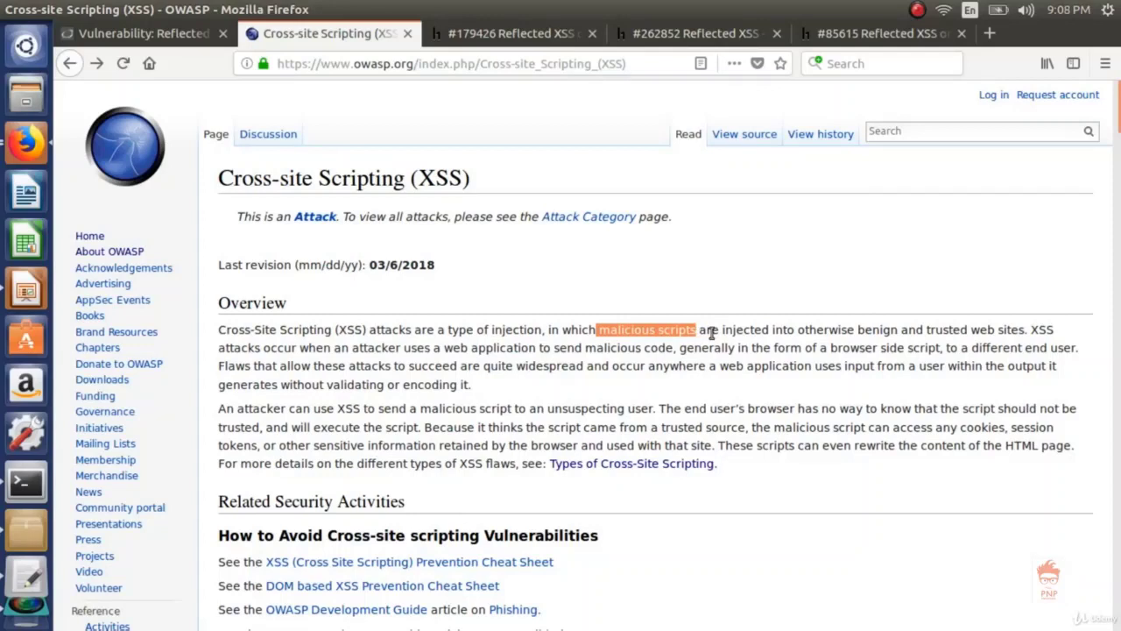
pyautogui.moveTo(699, 331); pyautogui.dragTo(884, 331)
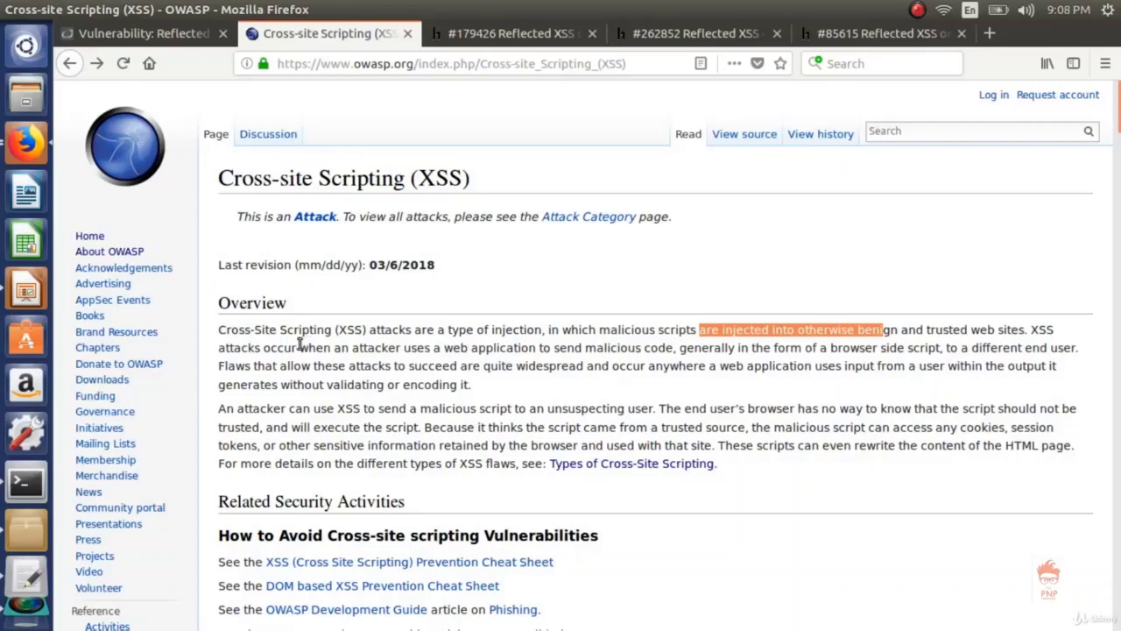
# Step: Highlight the phrases about sending malicious code and browser side script in the Overview
pyautogui.click(274, 351)
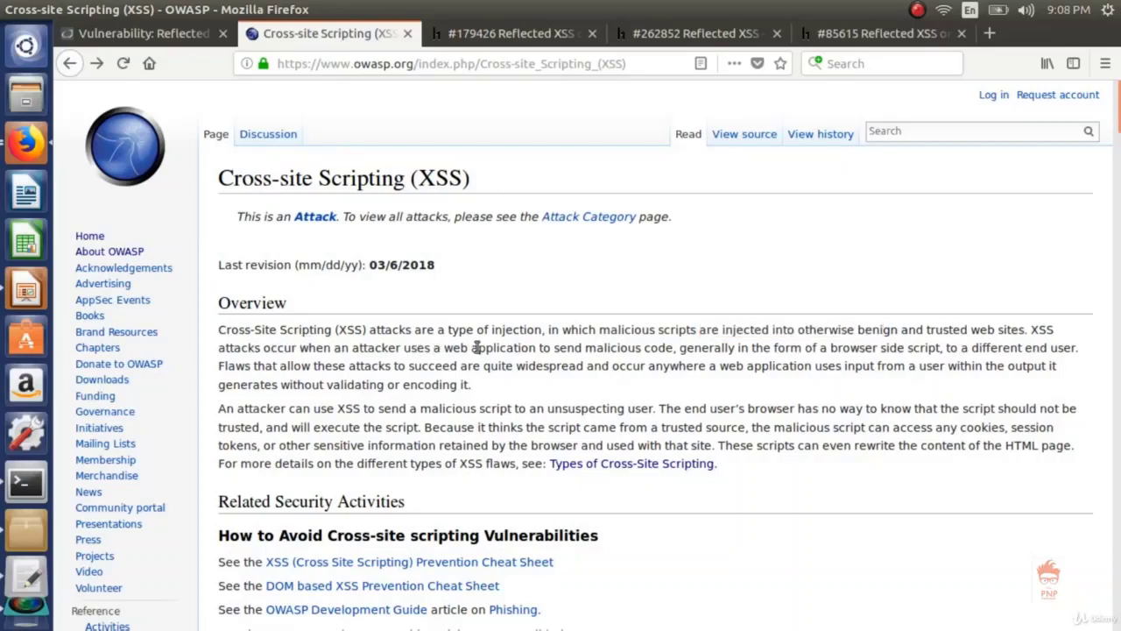
pyautogui.moveTo(561, 349); pyautogui.dragTo(654, 349)
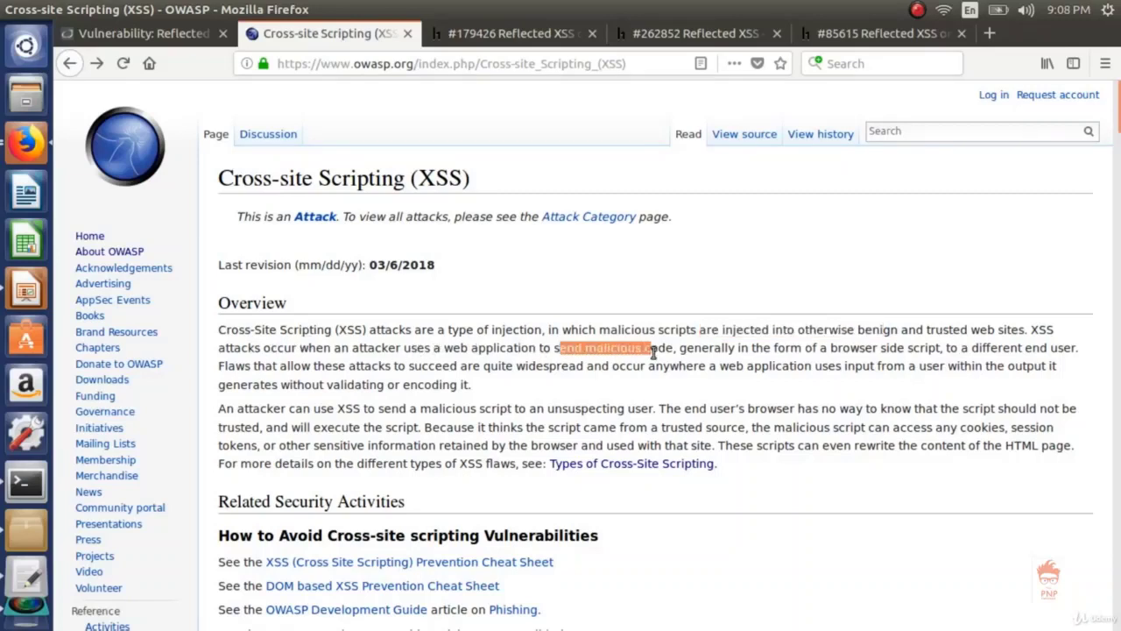
pyautogui.moveTo(827, 349); pyautogui.dragTo(944, 348)
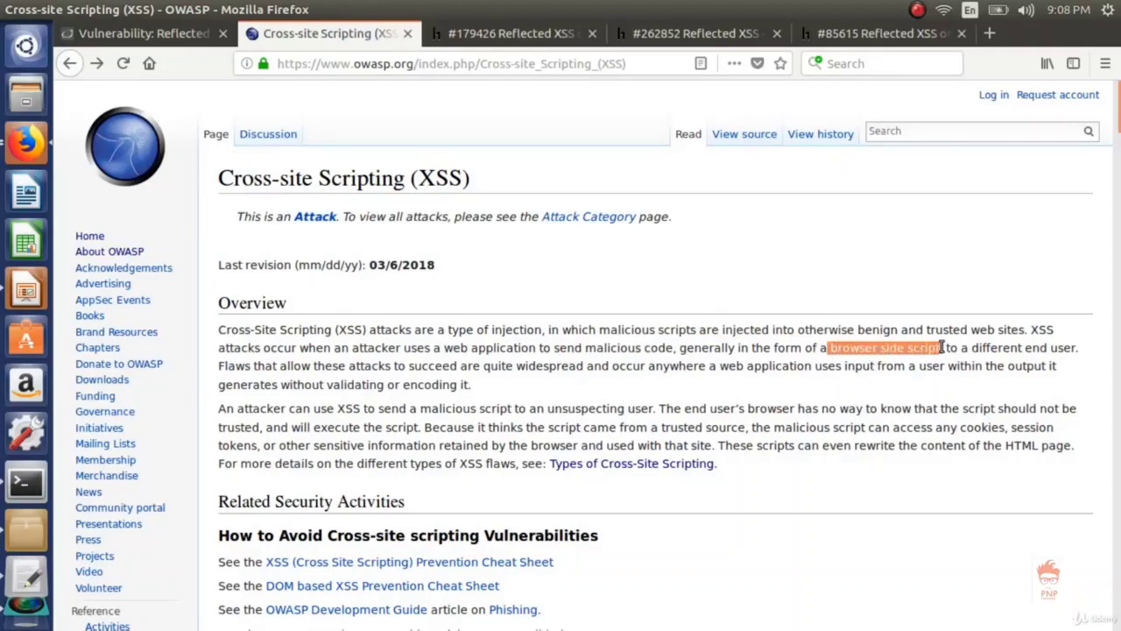
pyautogui.click(864, 353)
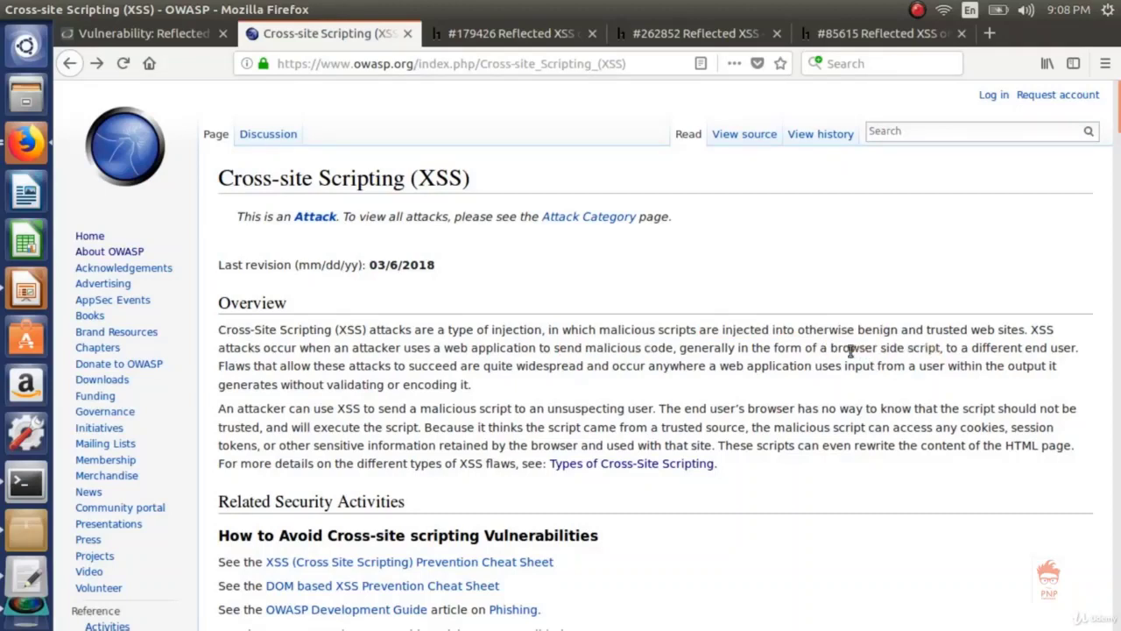
# Step: Back on the DVWA Reflected XSS page, submit the name dvwa
pyautogui.hotkey('ctrl', 'pageup')
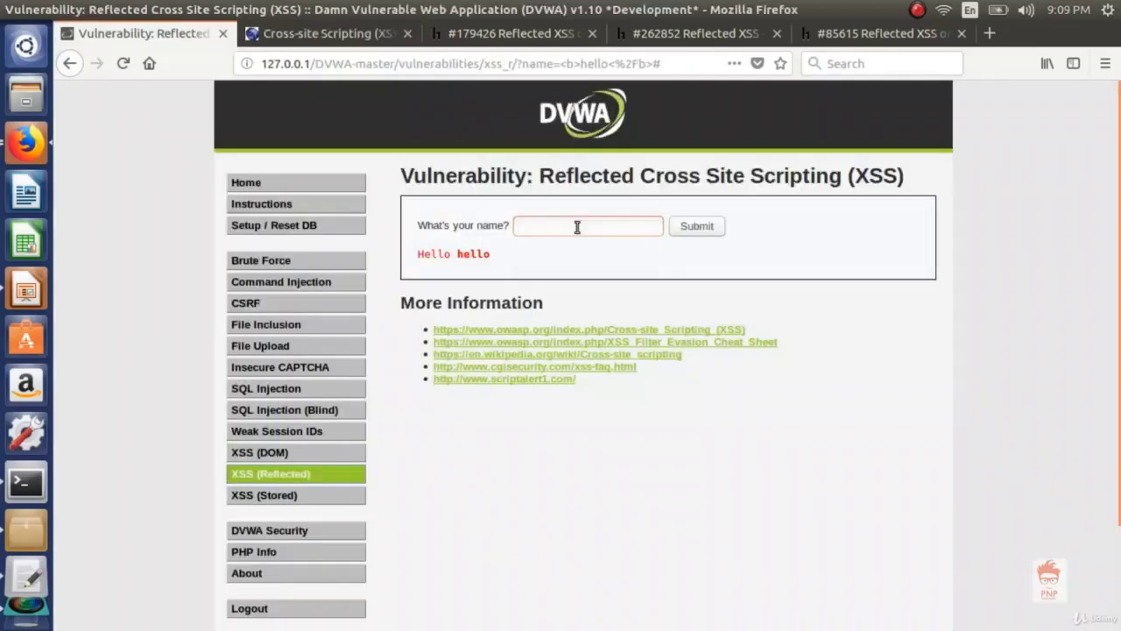
pyautogui.click(576, 226)
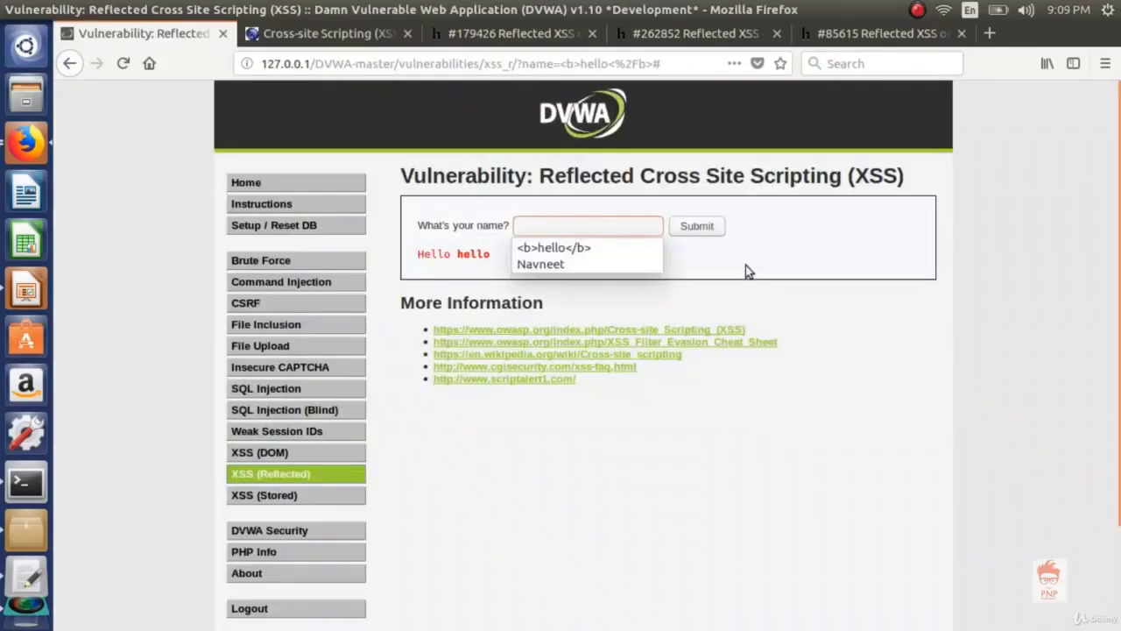
pyautogui.click(746, 266)
pyautogui.click(613, 226)
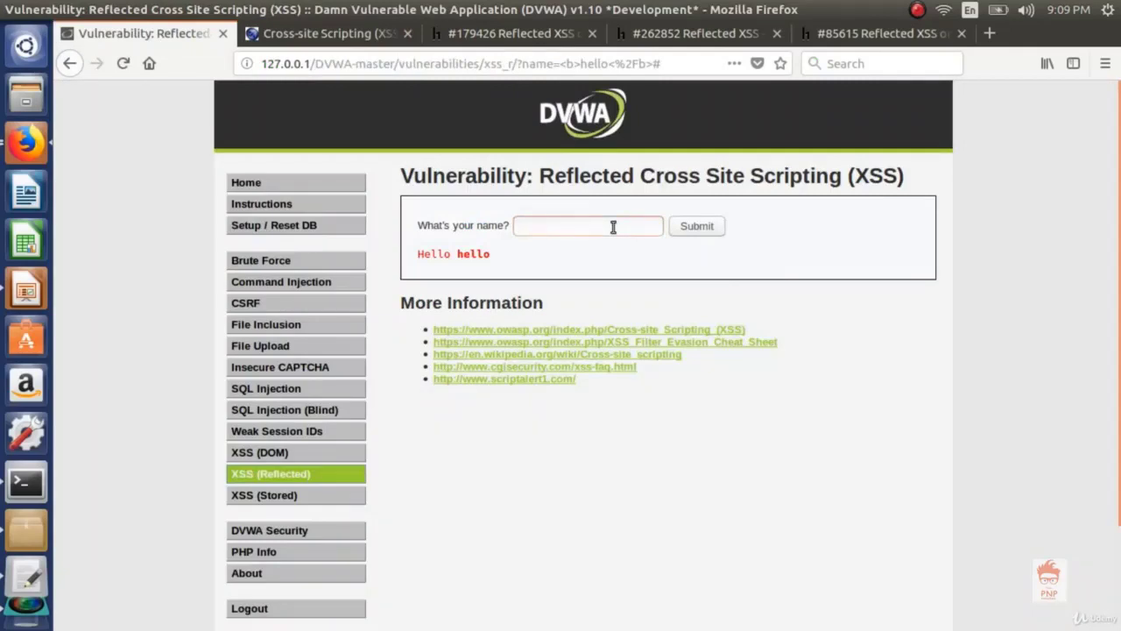
pyautogui.write('dvwa')
pyautogui.press('Return')
# Step: Find dvwa in the page source and confirm 'Hello dvwa' inside the pre element
pyautogui.rightClick(783, 260)
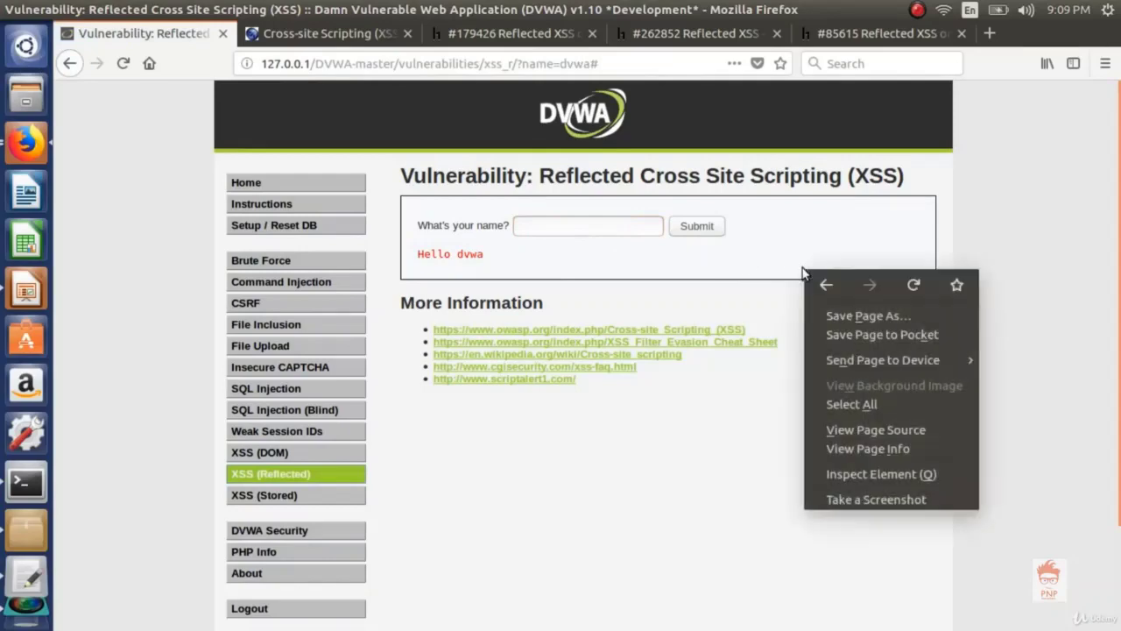
pyautogui.press('v')
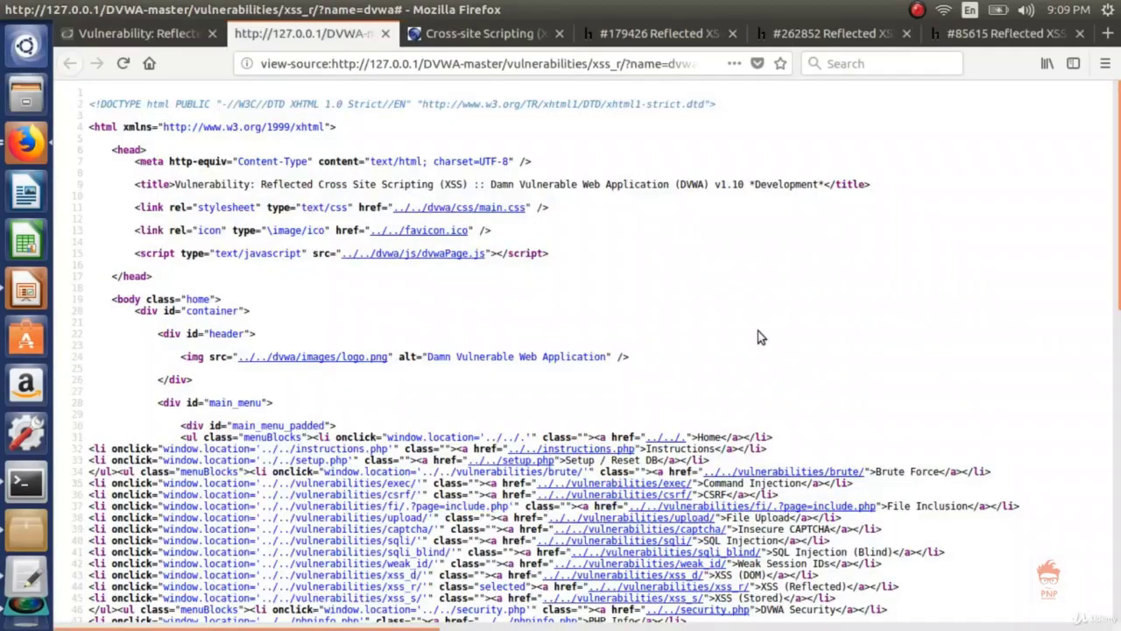
pyautogui.hotkey('ctrl', 'f')
pyautogui.write('dvwa')
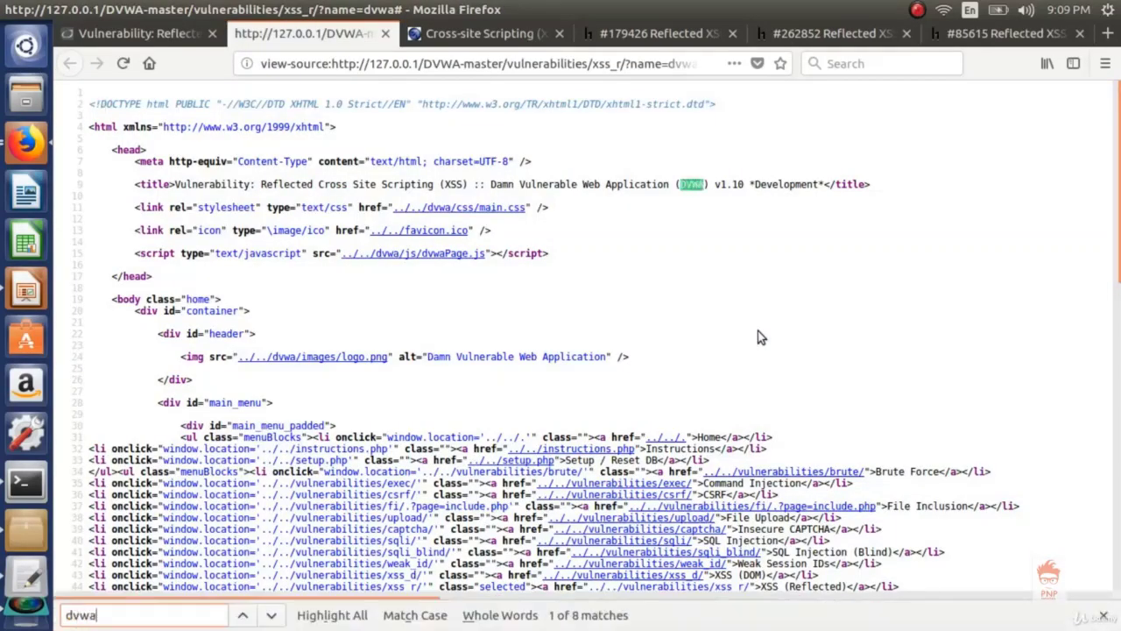
pyautogui.press('Return')
pyautogui.press('Return')
pyautogui.press('Return')
pyautogui.press('Return')
pyautogui.press('Return')
pyautogui.press('Return')
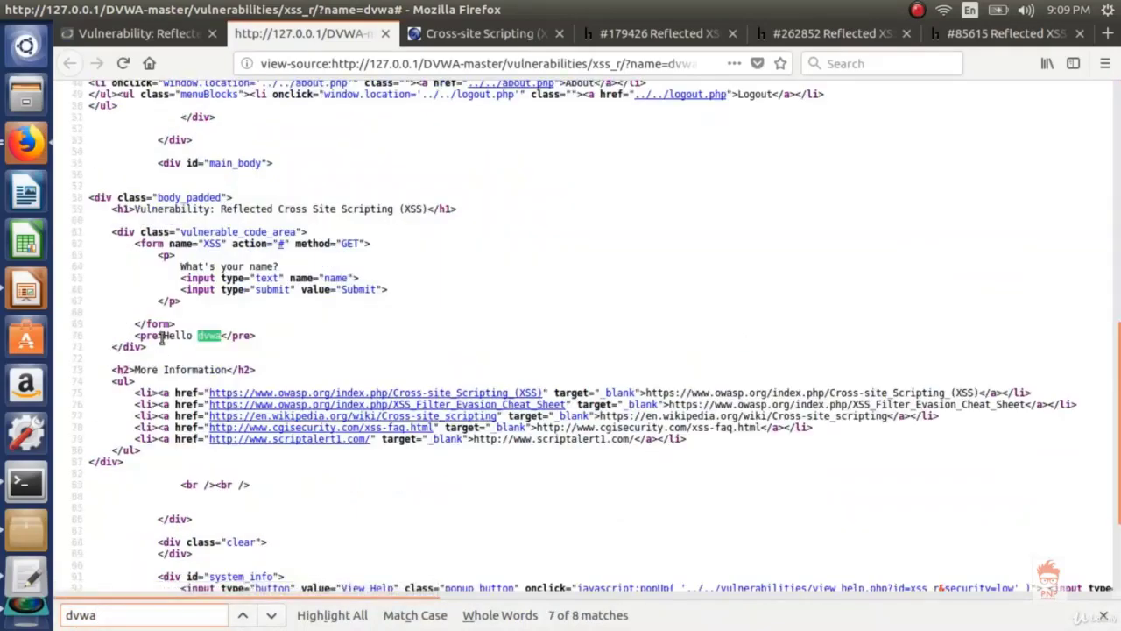
pyautogui.moveTo(164, 336); pyautogui.dragTo(222, 338)
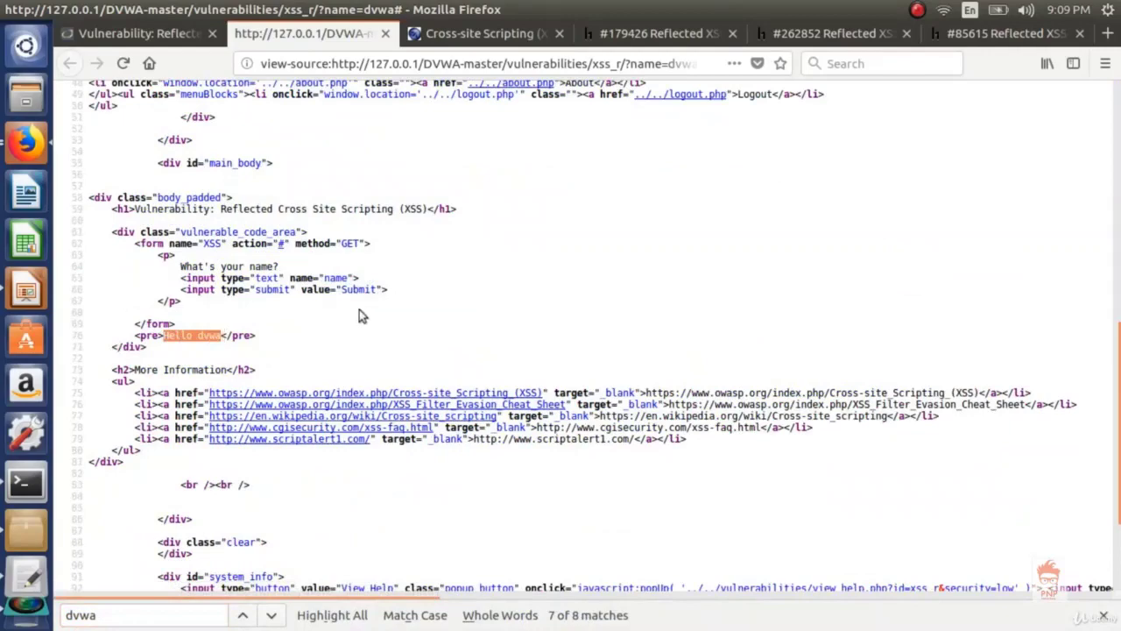
pyautogui.click(132, 33)
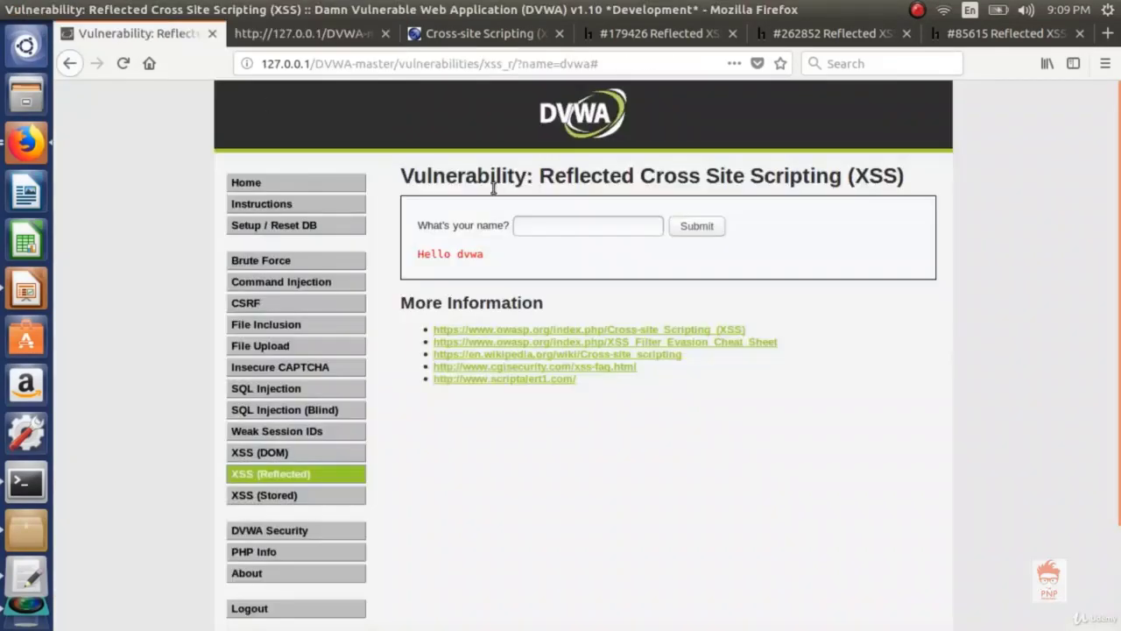
# Step: Resubmit <b>hello</b> as the name using the autocomplete suggestion
pyautogui.click(539, 220)
pyautogui.write('<b>')
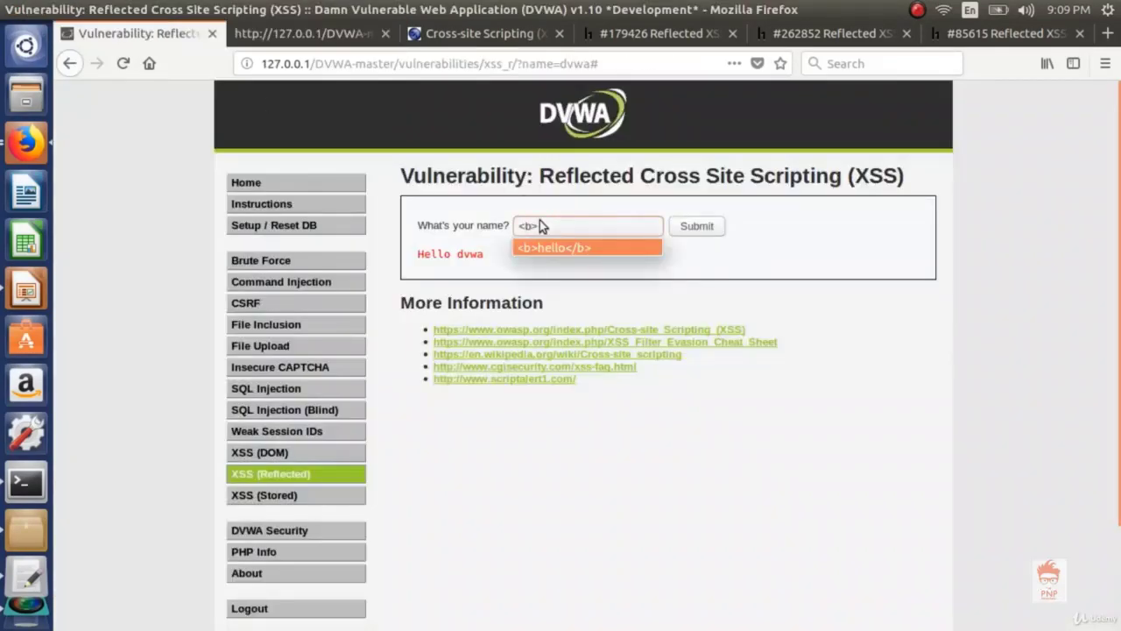
pyautogui.press('Down')
pyautogui.press('Return')
pyautogui.click(694, 226)
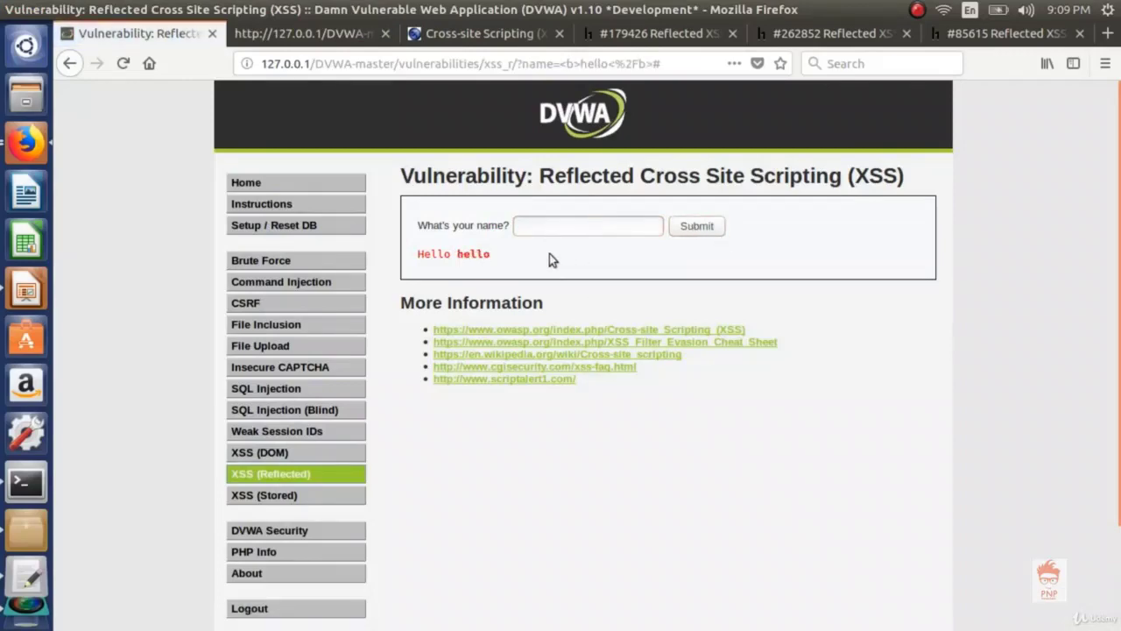
# Step: Search the page source for hello and confirm <b>hello</b> appears unescaped in the pre line
pyautogui.rightClick(599, 258)
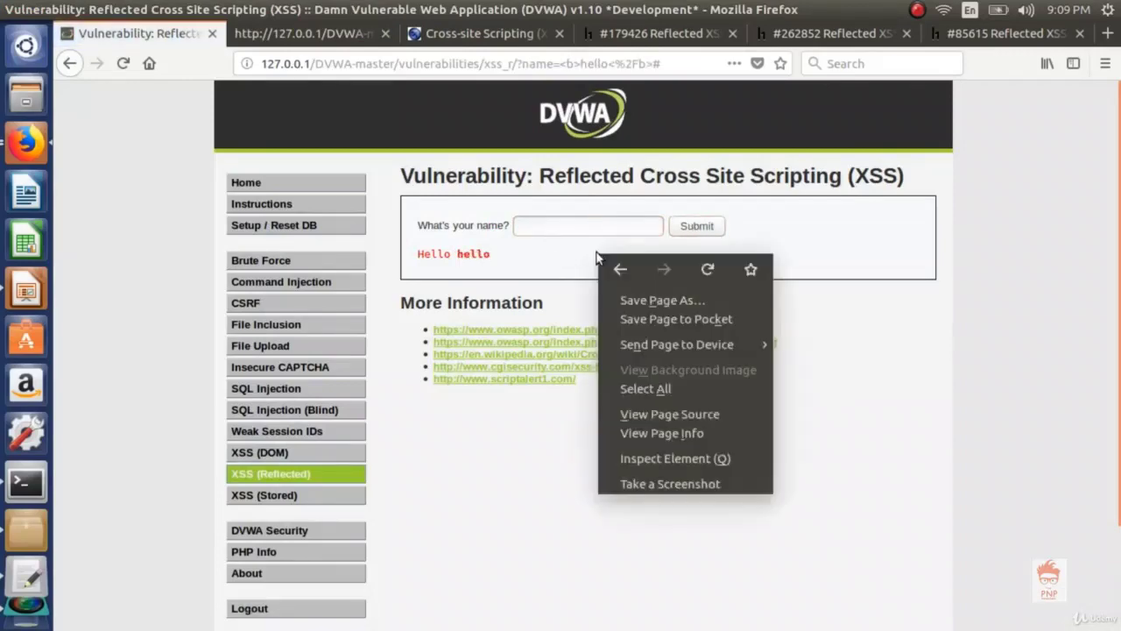
pyautogui.click(657, 415)
pyautogui.hotkey('ctrl', 'f')
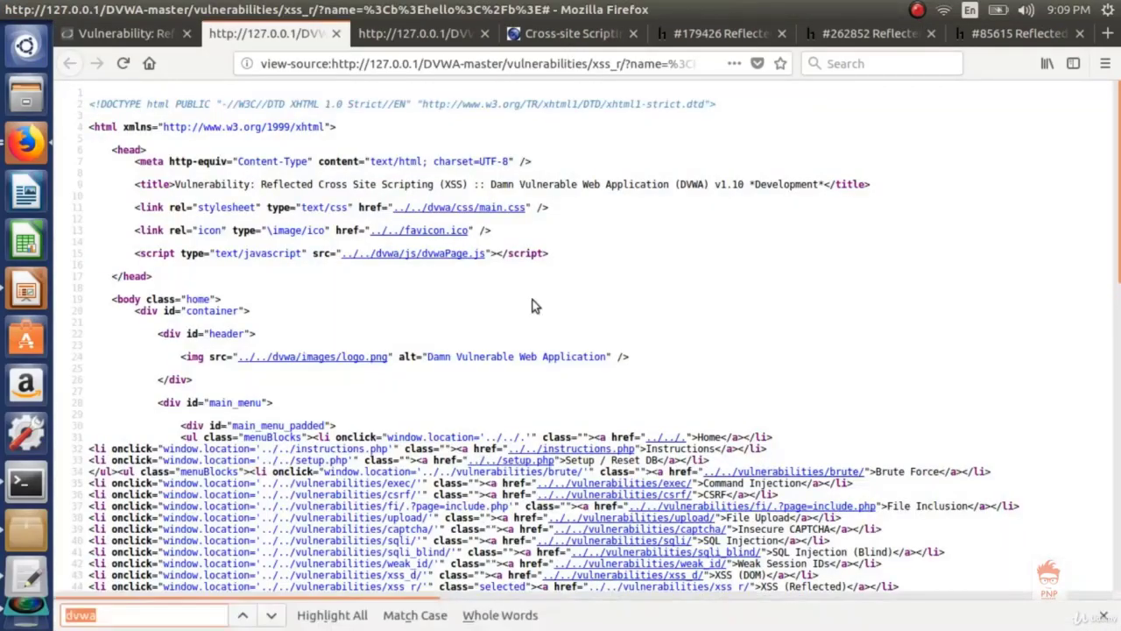
pyautogui.write('hello')
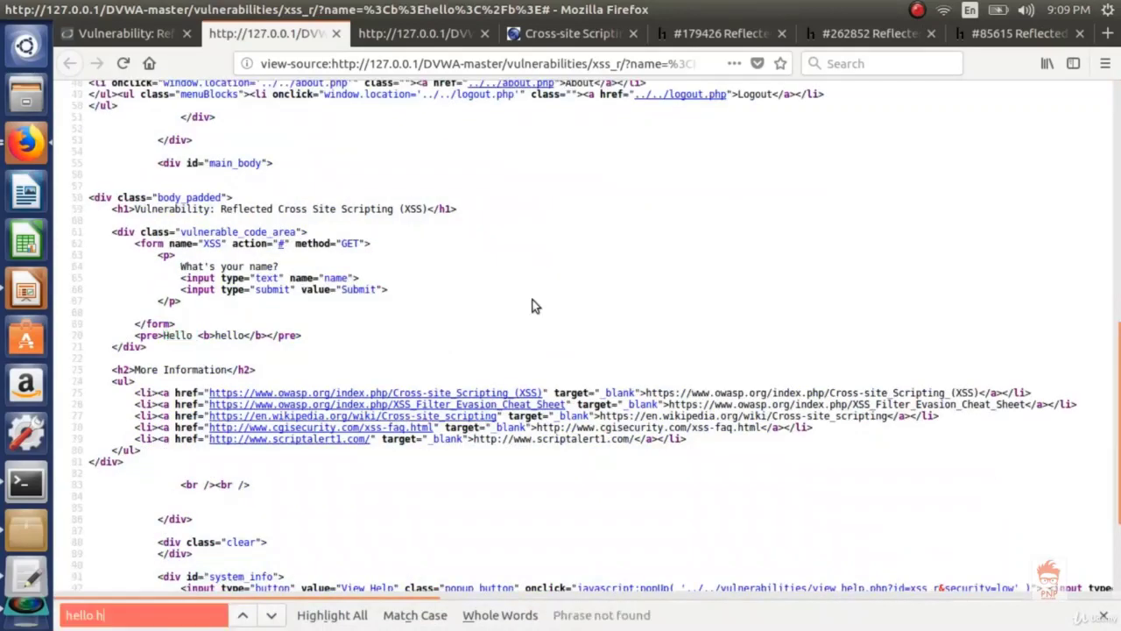
pyautogui.press('BackSpace')
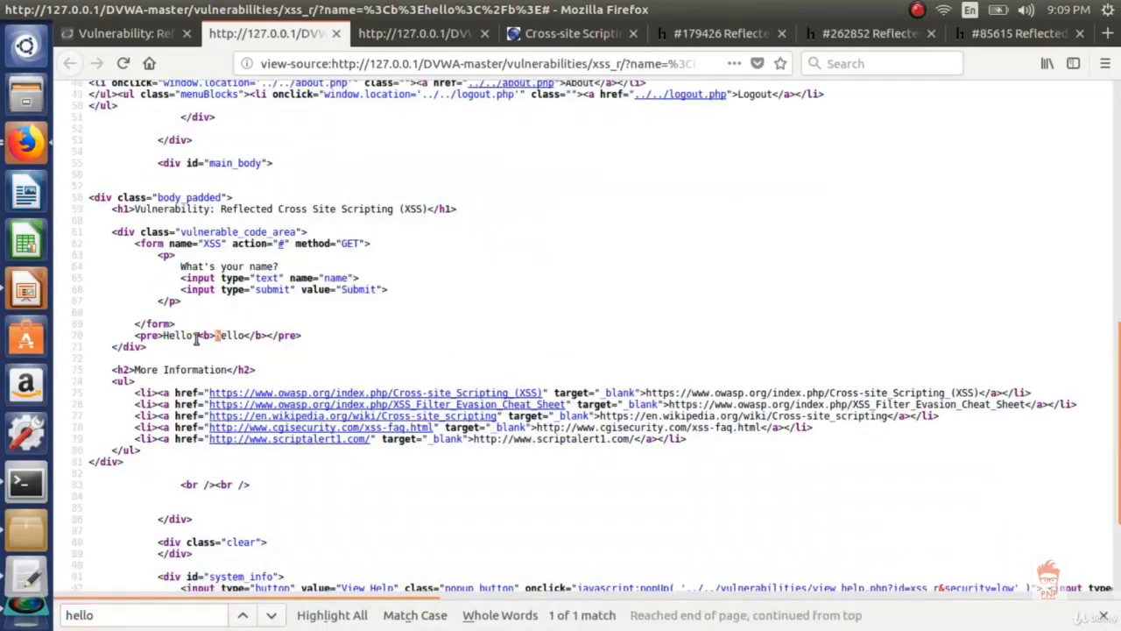
pyautogui.doubleClick(200, 337)
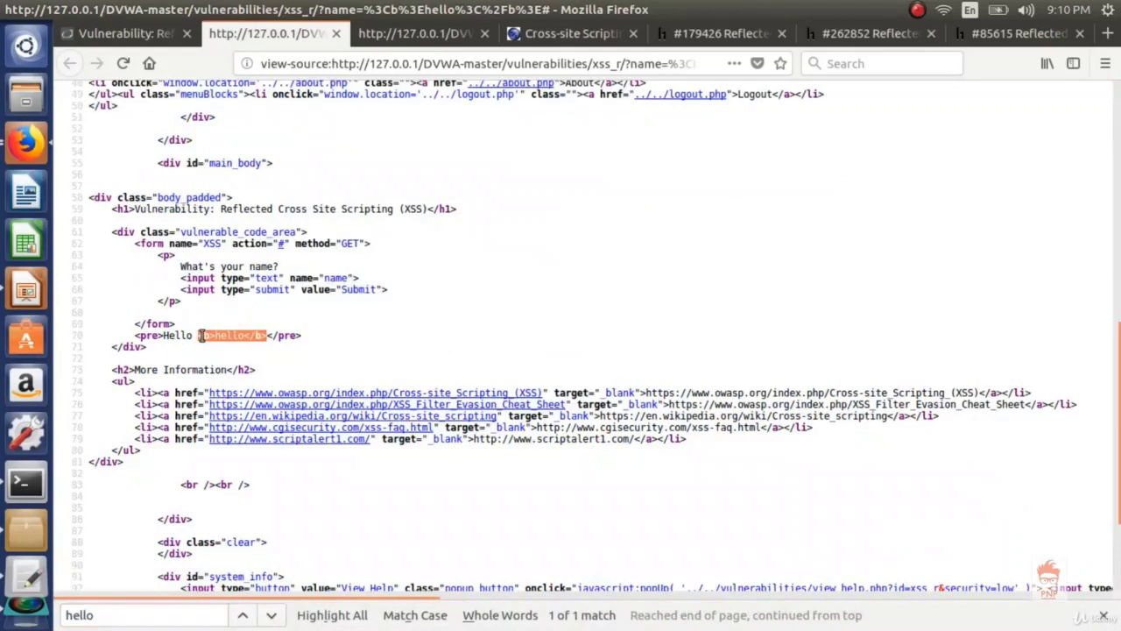
pyautogui.moveTo(201, 337); pyautogui.dragTo(266, 337)
pyautogui.click(294, 309)
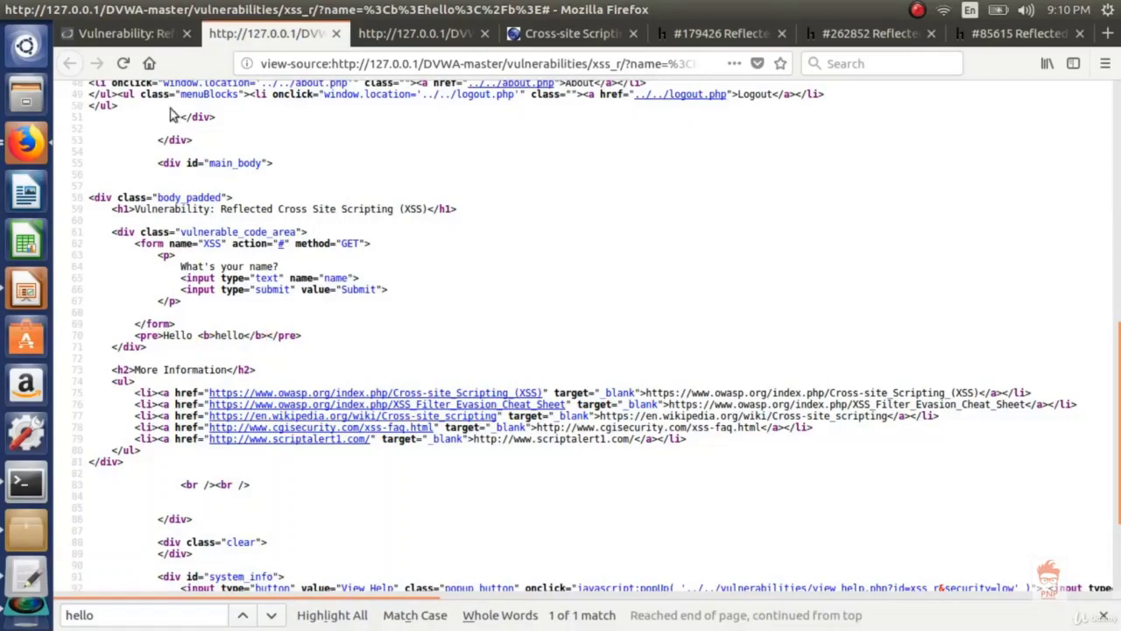
pyautogui.click(149, 32)
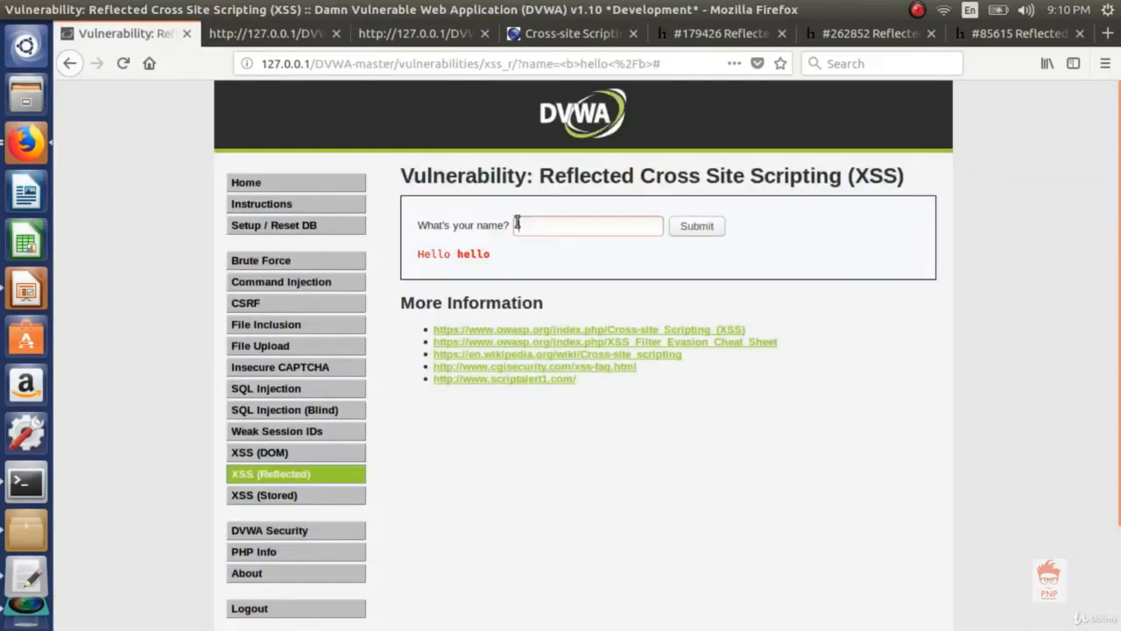
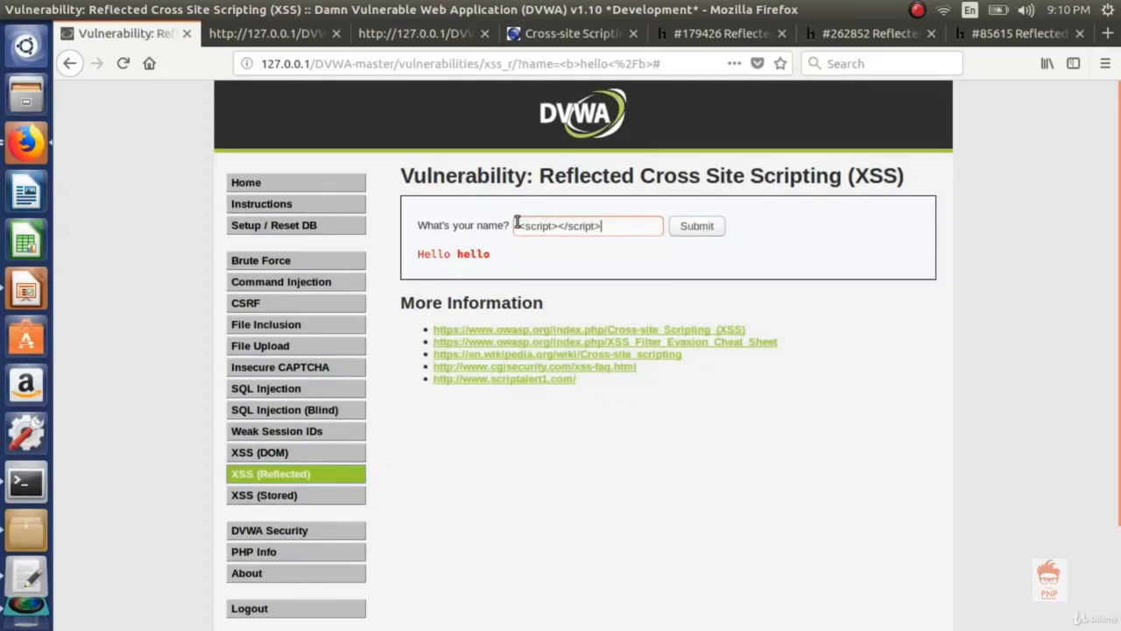
pyautogui.moveTo(517, 226); pyautogui.dragTo(605, 228)
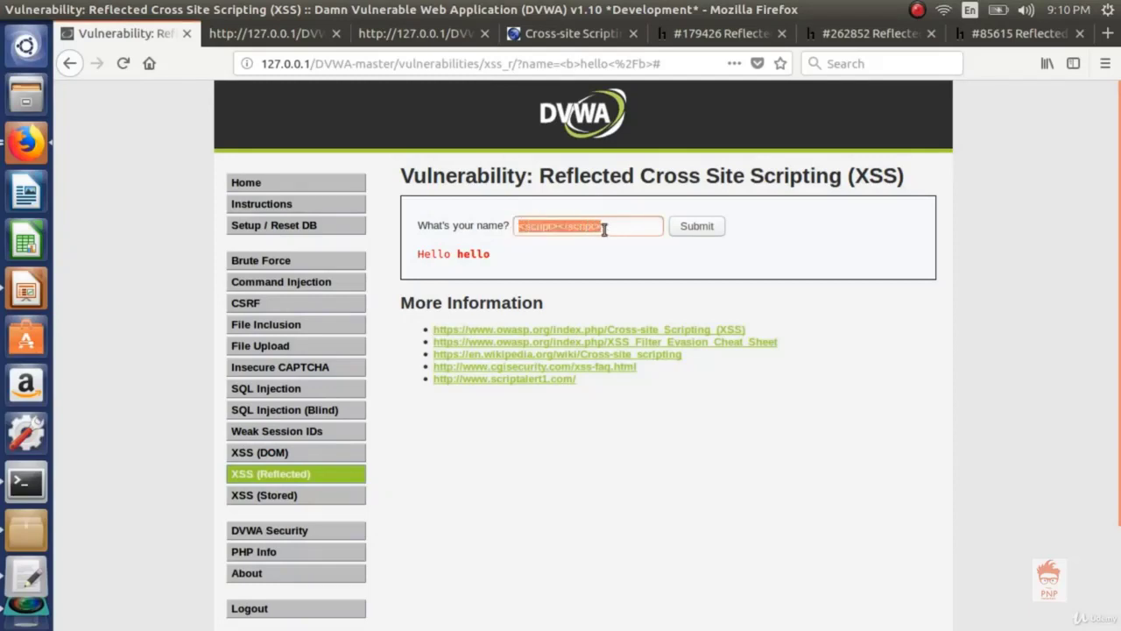
pyautogui.click(558, 226)
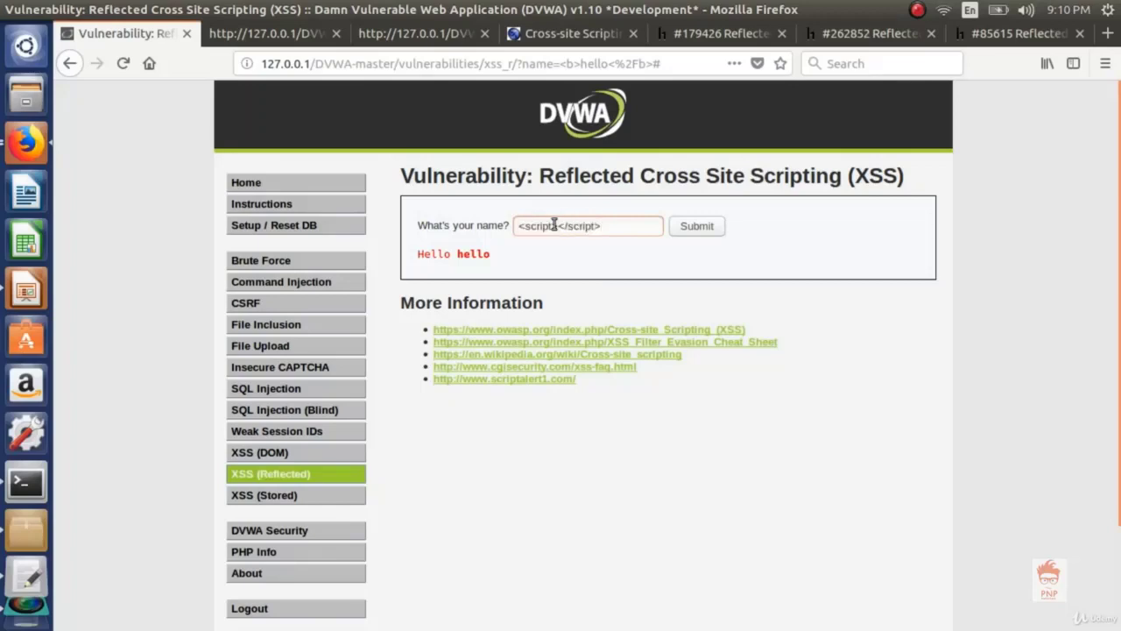
pyautogui.moveTo(559, 226); pyautogui.dragTo(607, 227)
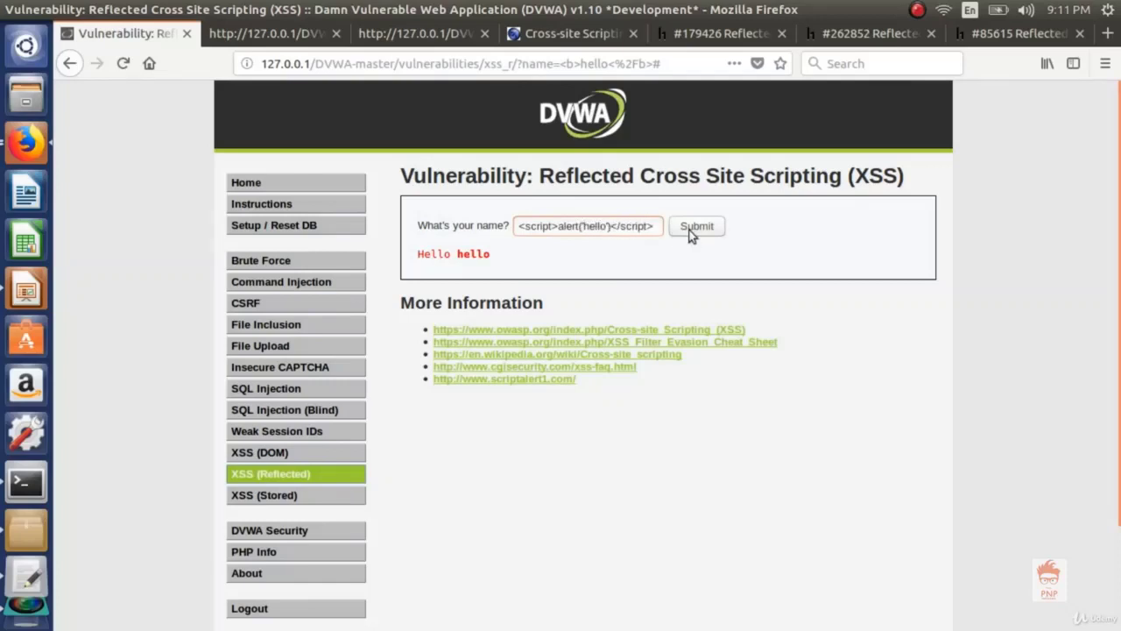
# Step: Submit <script>alert('hello')</script> as the name, confirm the 'hello' alert appears, then dismiss it with OK
pyautogui.click(689, 231)
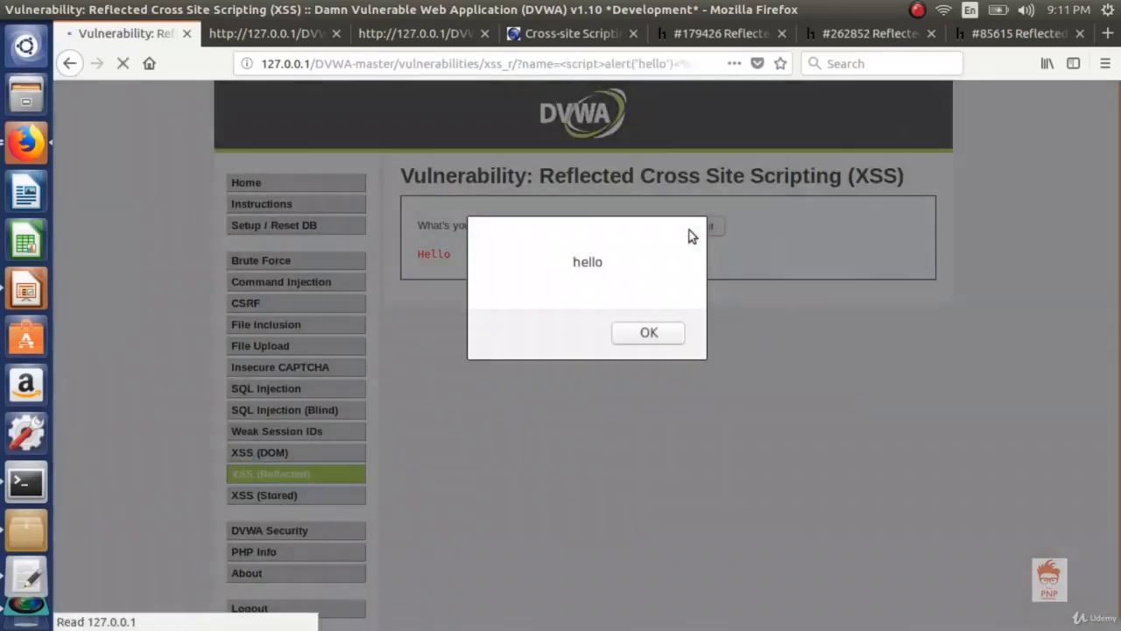
pyautogui.moveTo(574, 266); pyautogui.dragTo(618, 277)
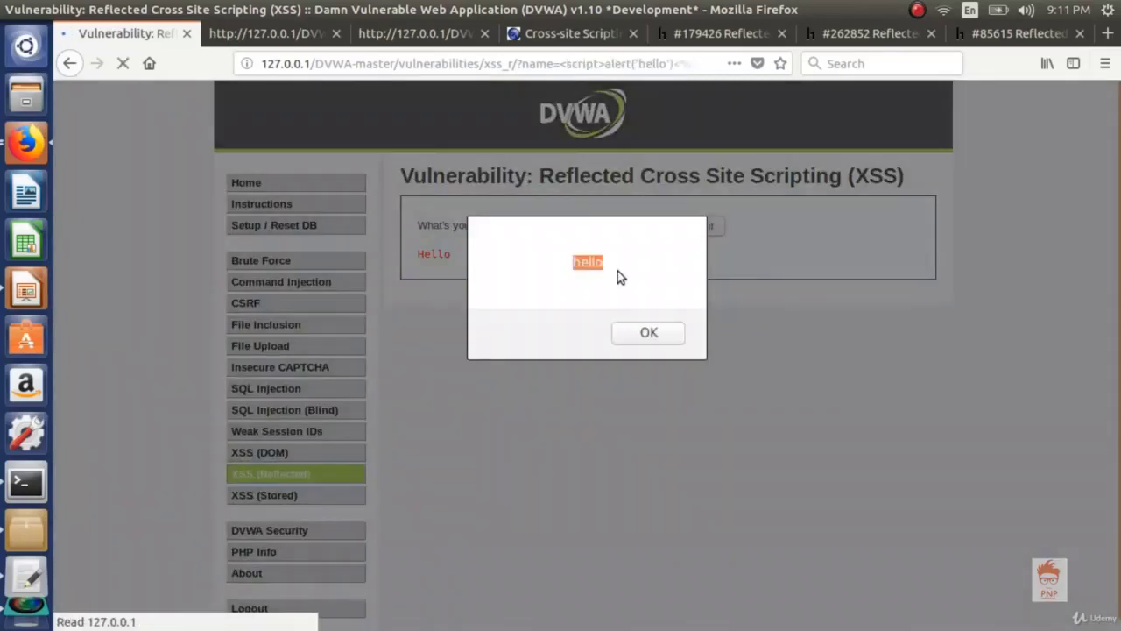
pyautogui.click(640, 337)
pyautogui.click(535, 228)
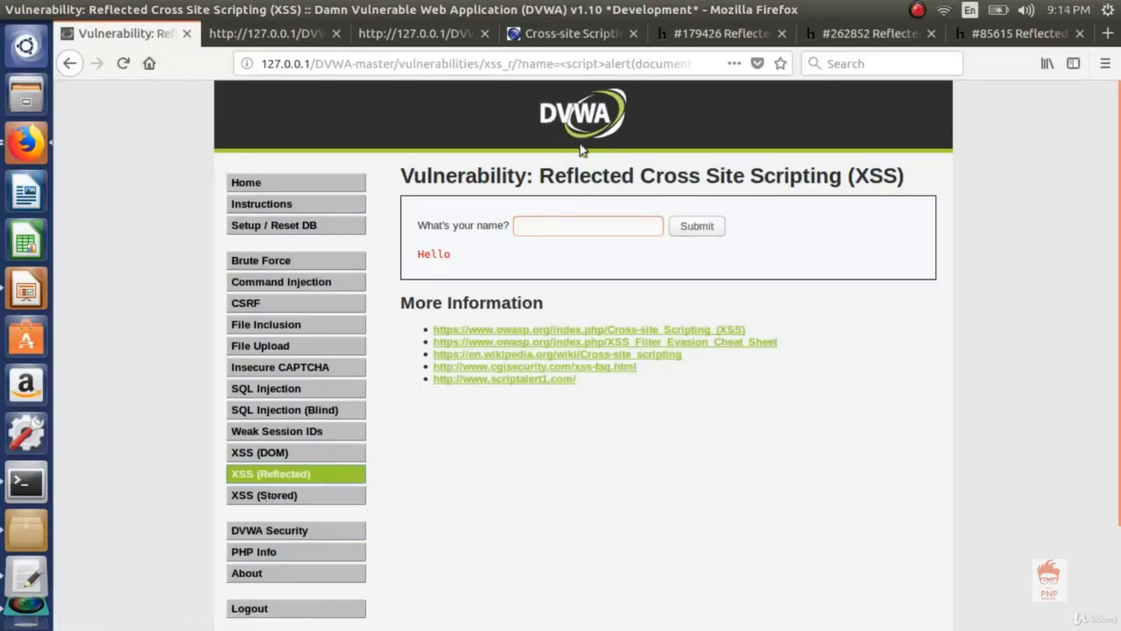
# Step: Visit DVWA's Stored XSS guestbook, return to Reflected XSS, then bring up the blockchain.info report #179426
pyautogui.click(536, 230)
pyautogui.click(291, 497)
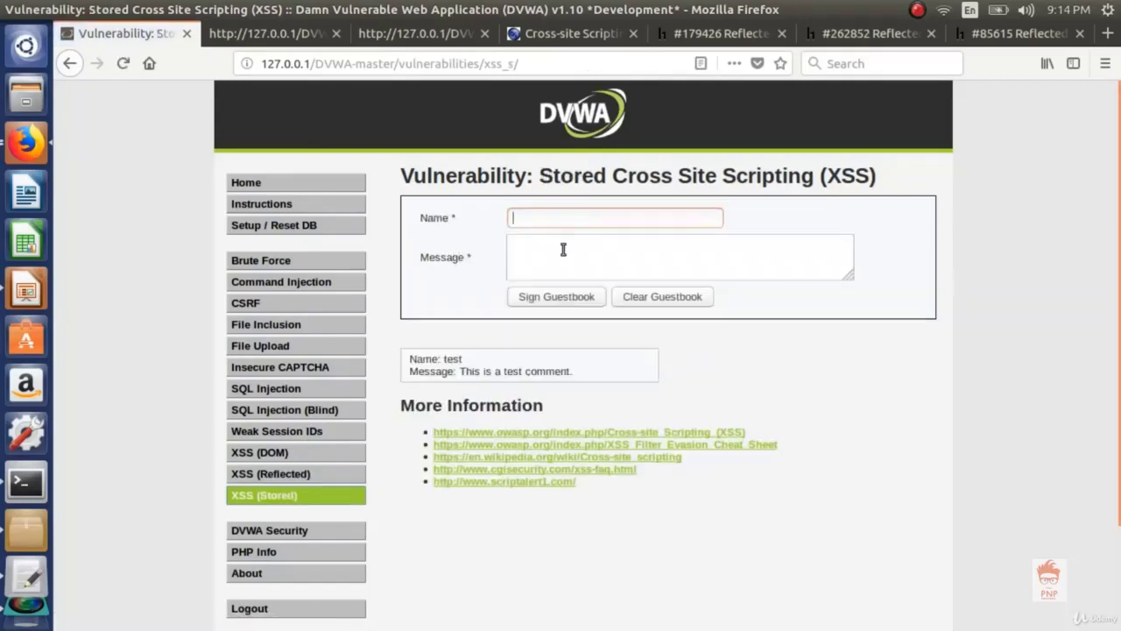
pyautogui.click(617, 325)
pyautogui.click(246, 474)
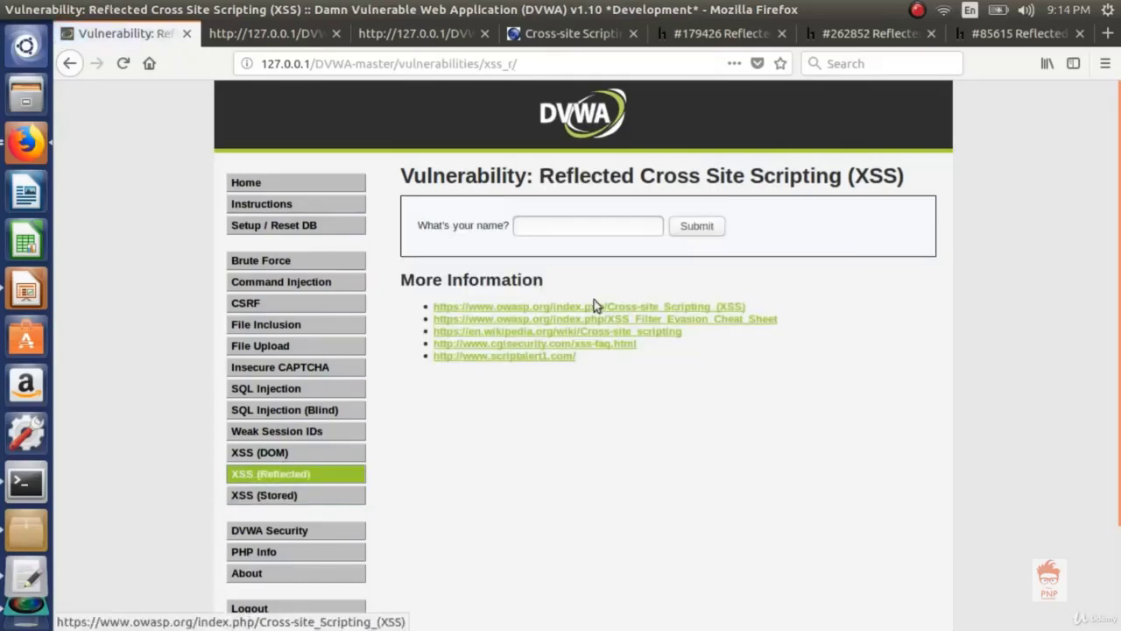
pyautogui.click(714, 33)
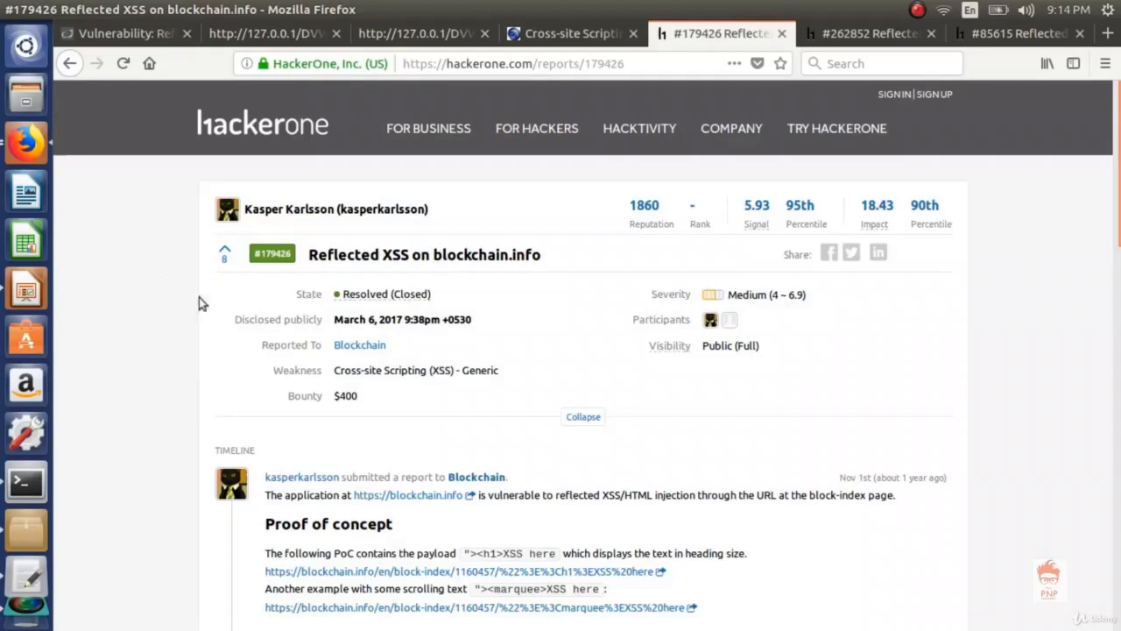
# Step: Review the blockchain.info report's program name, $400 bounty and HTML injection description
pyautogui.doubleClick(369, 347)
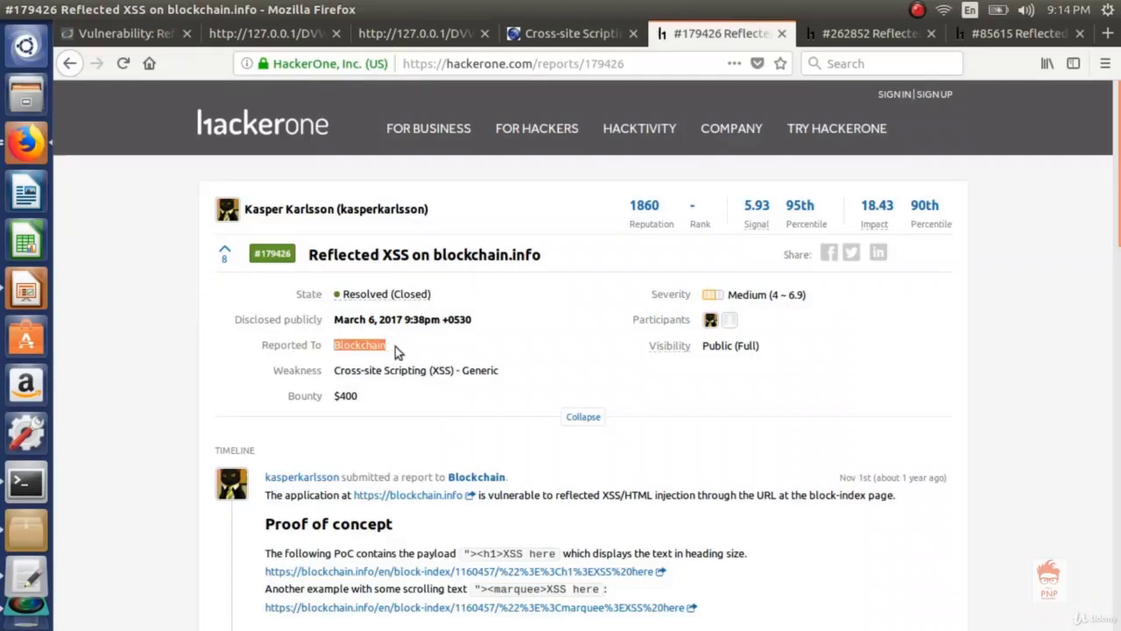
pyautogui.click(249, 396)
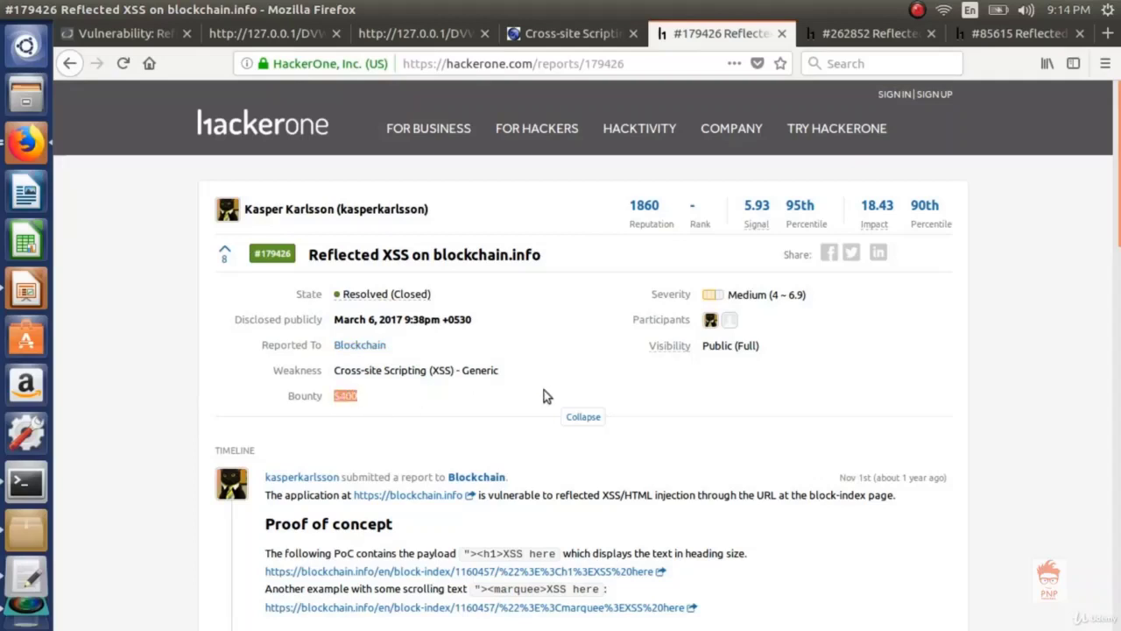
pyautogui.scroll(-4, 276, 355)
pyautogui.click(178, 379)
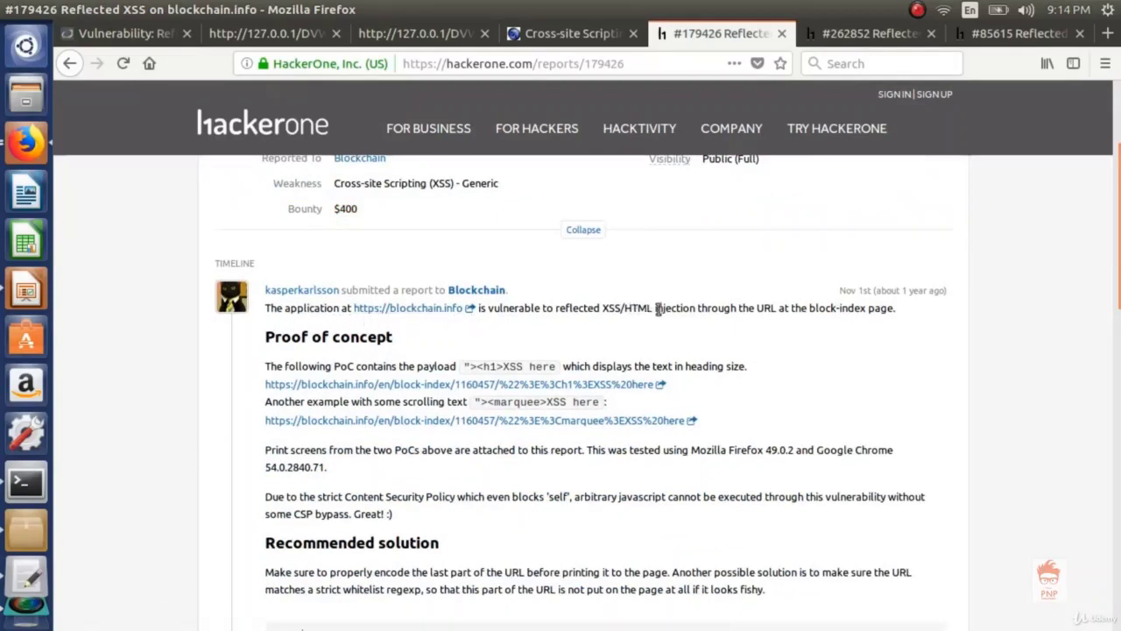
pyautogui.moveTo(627, 308); pyautogui.dragTo(653, 308)
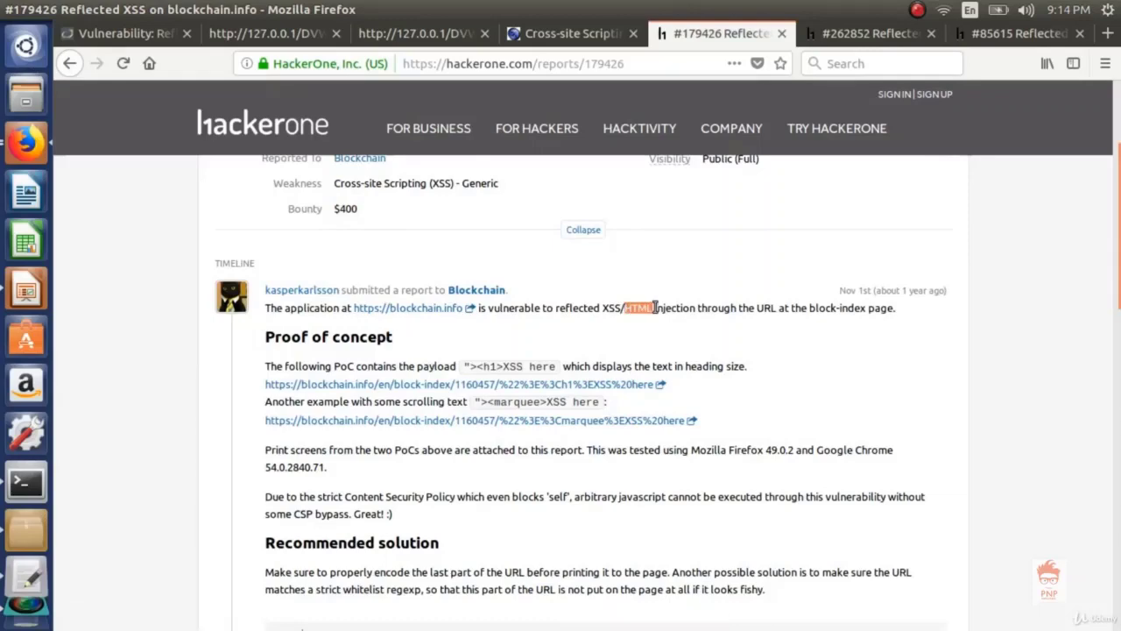
pyautogui.click(884, 317)
# Step: Highlight the <marquee> payload tag and the full marquee proof-of-concept URL
pyautogui.scroll(-3, 246, 372)
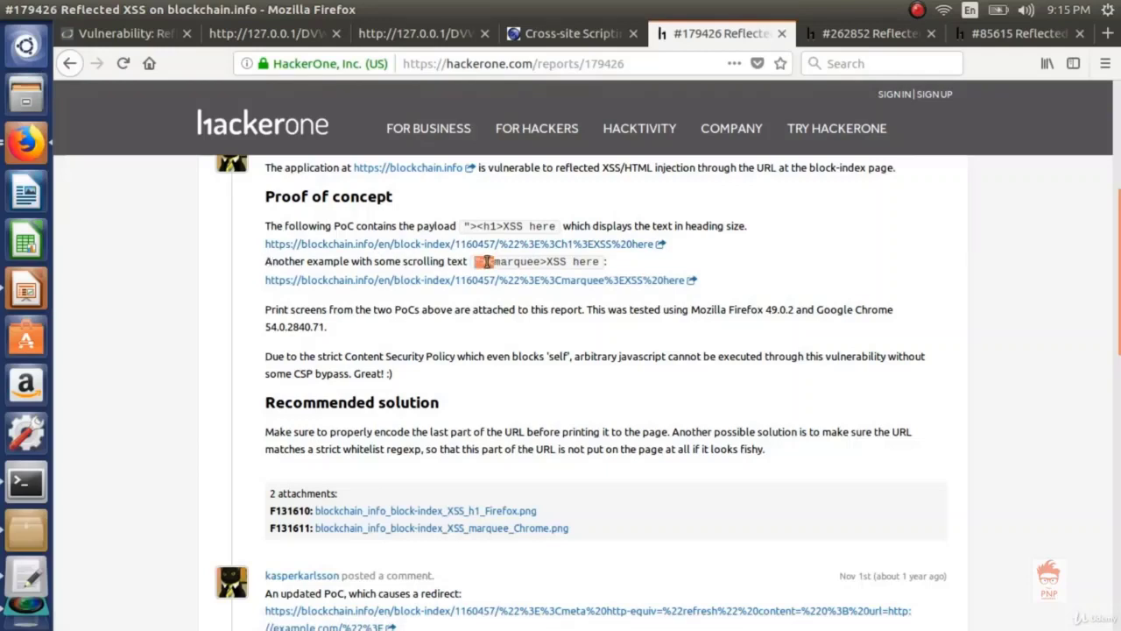
pyautogui.moveTo(486, 261); pyautogui.dragTo(547, 264)
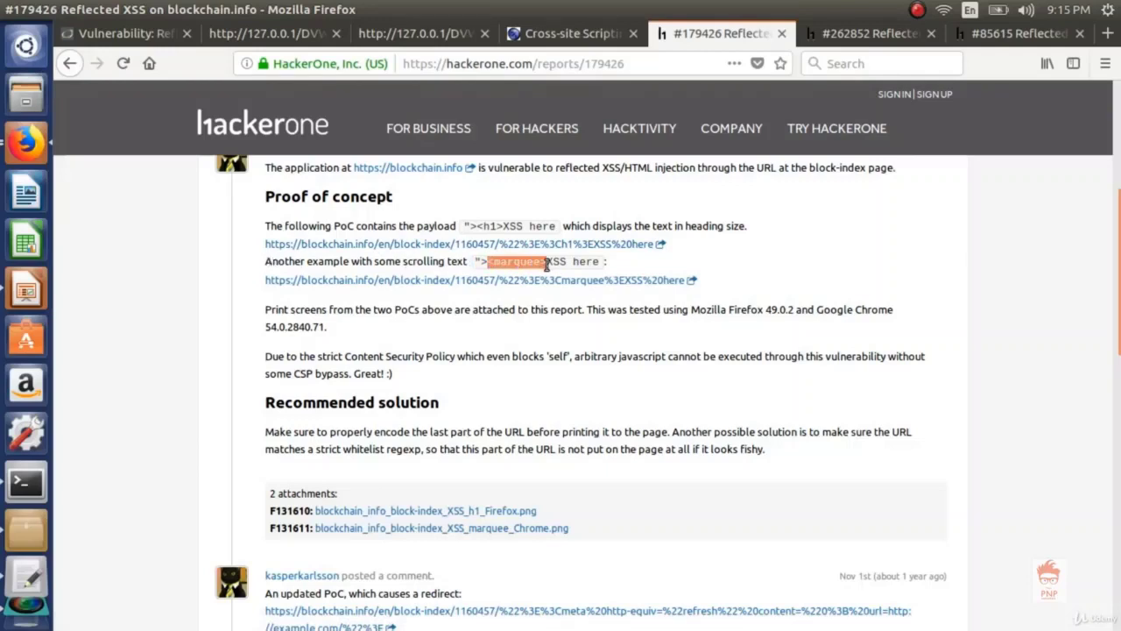
pyautogui.click(198, 320)
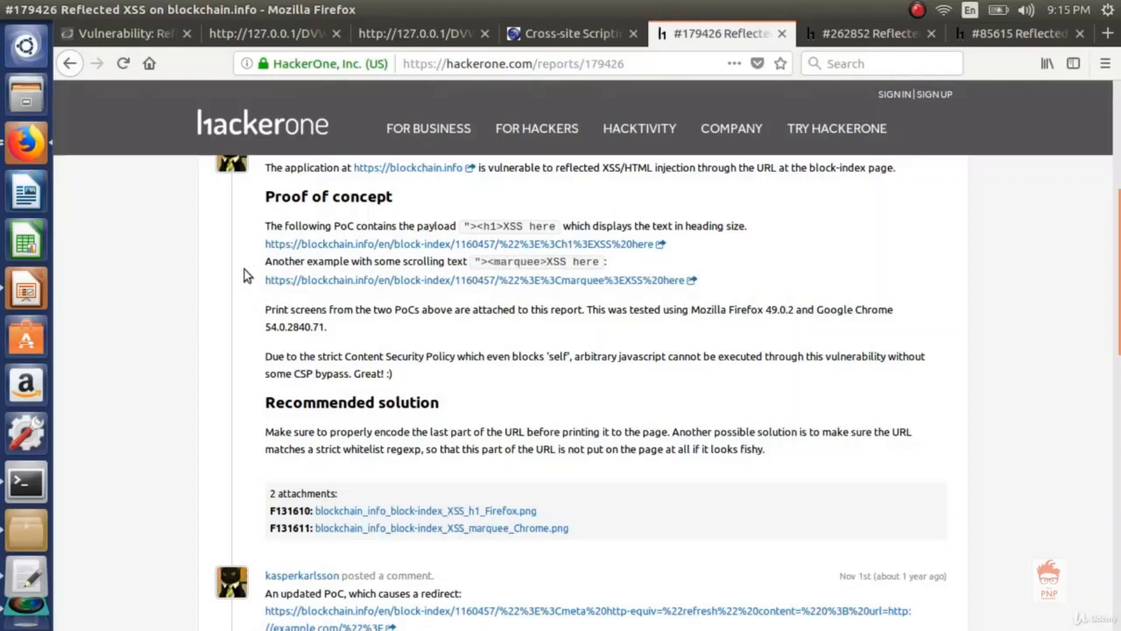
pyautogui.moveTo(263, 279); pyautogui.dragTo(525, 294)
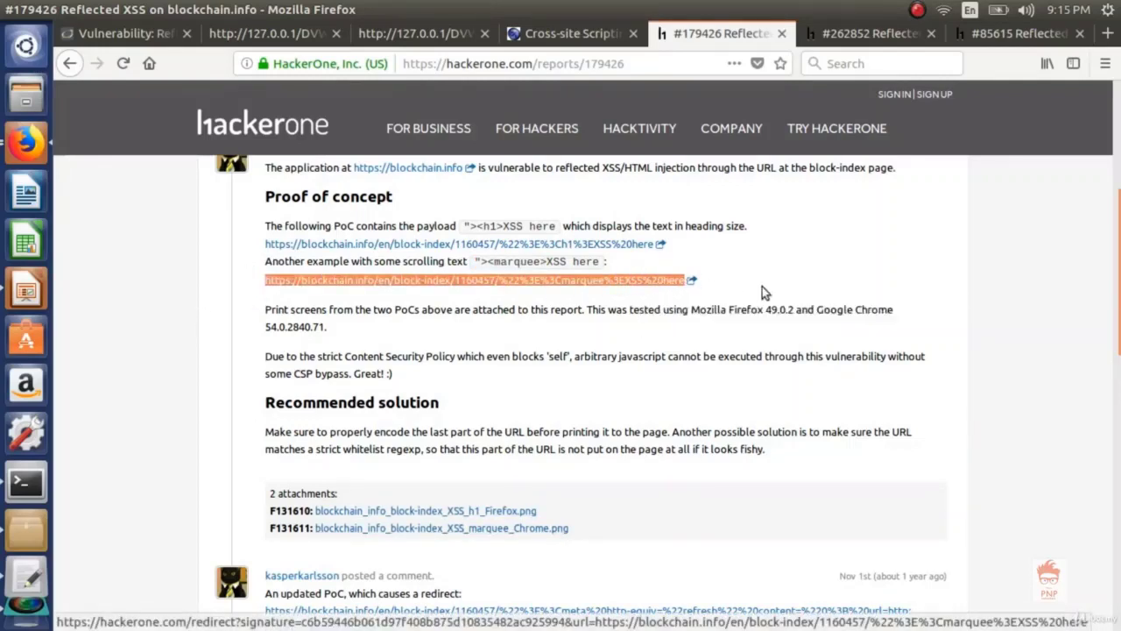
# Step: View the gratipay.com report's enlarged proof-of-concept screenshot, then go to Vimeo report #85615
pyautogui.hotkey('ctrl', 'Tab')
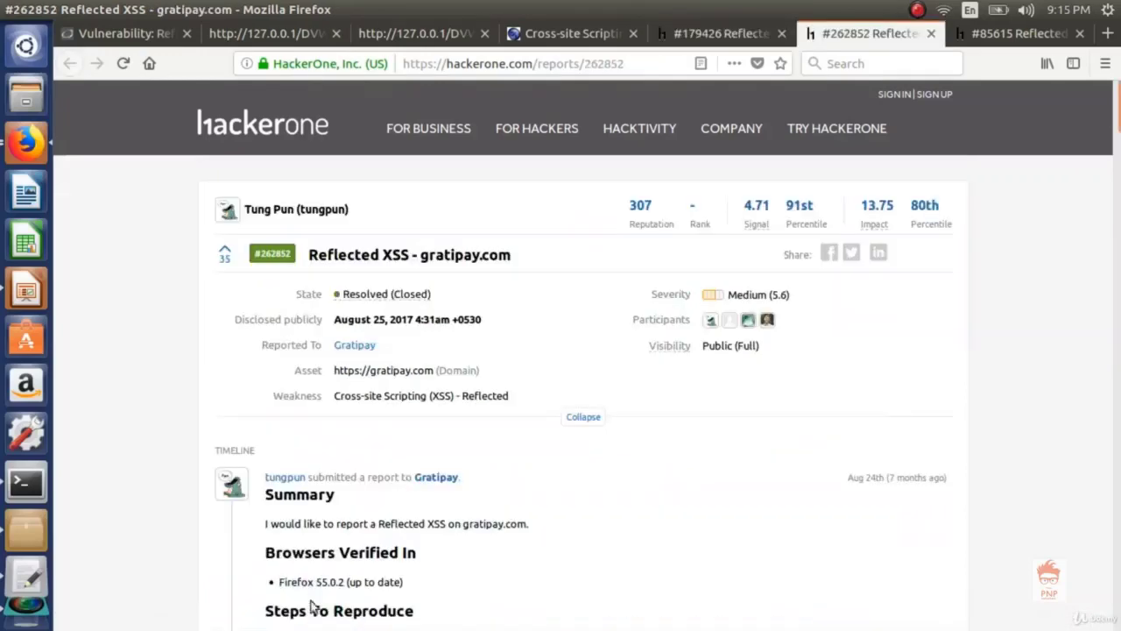
pyautogui.scroll(-6, 223, 504)
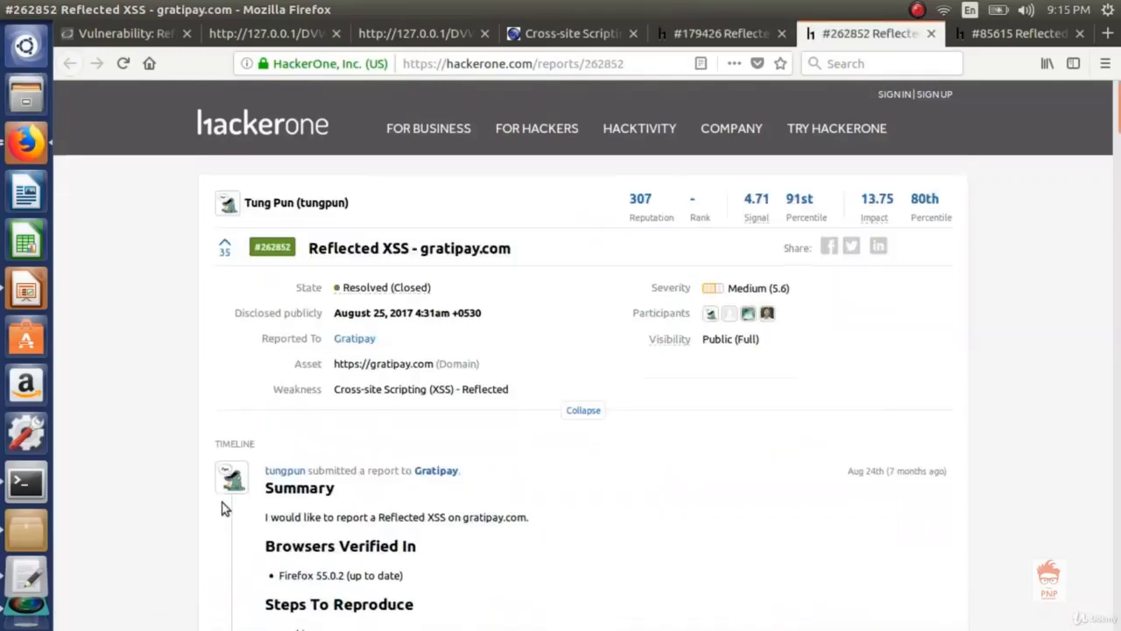
pyautogui.click(494, 437)
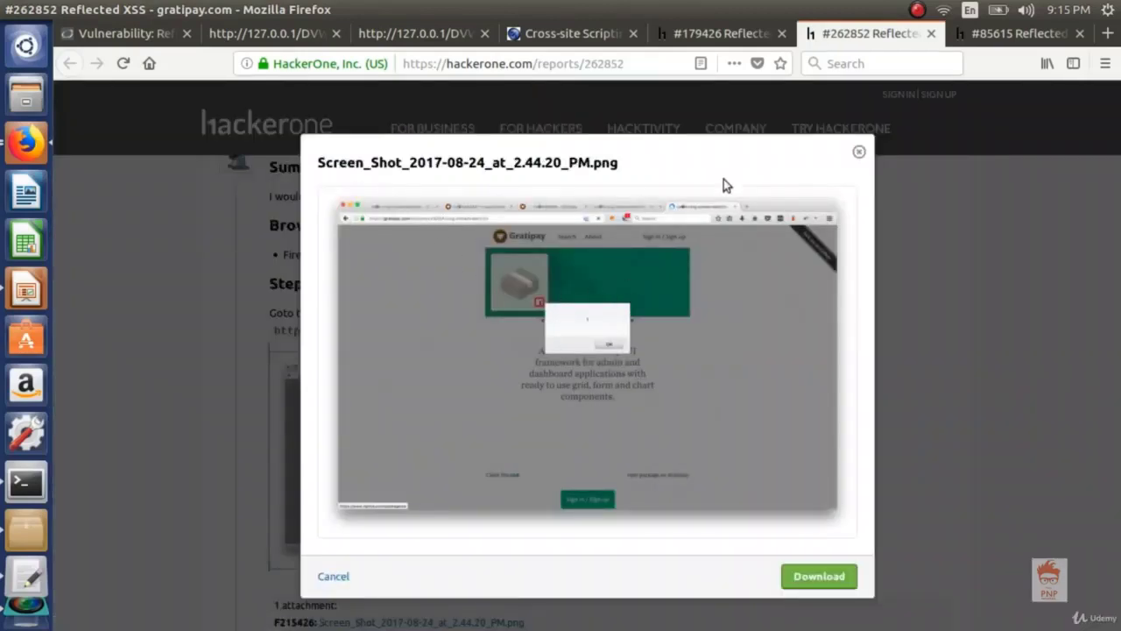
pyautogui.click(858, 151)
pyautogui.scroll(6, 639, 276)
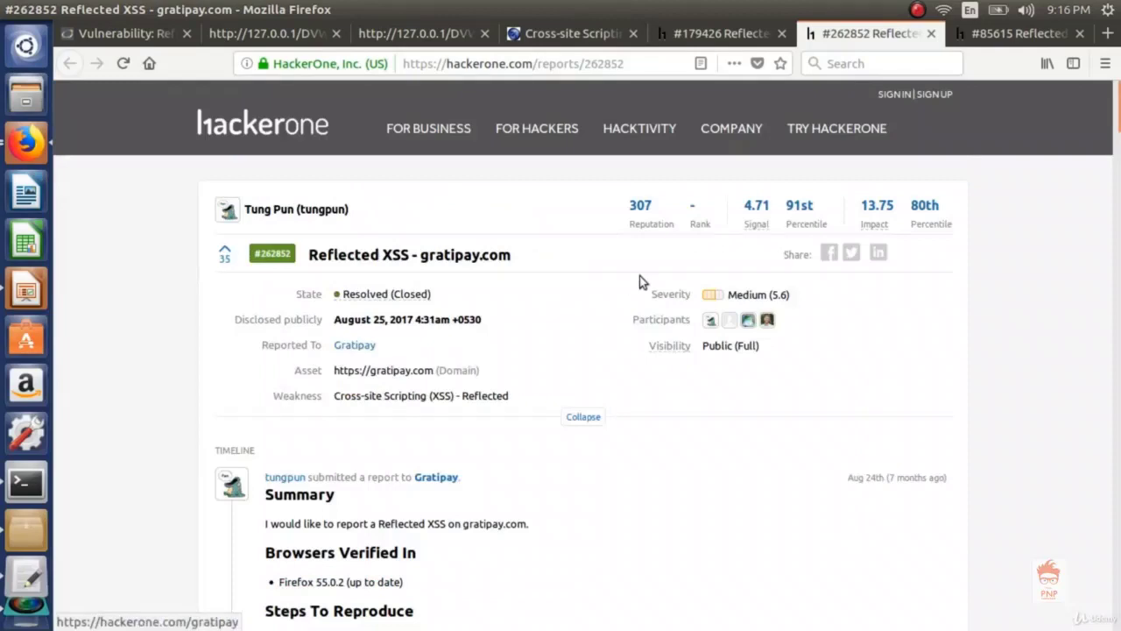
pyautogui.click(981, 33)
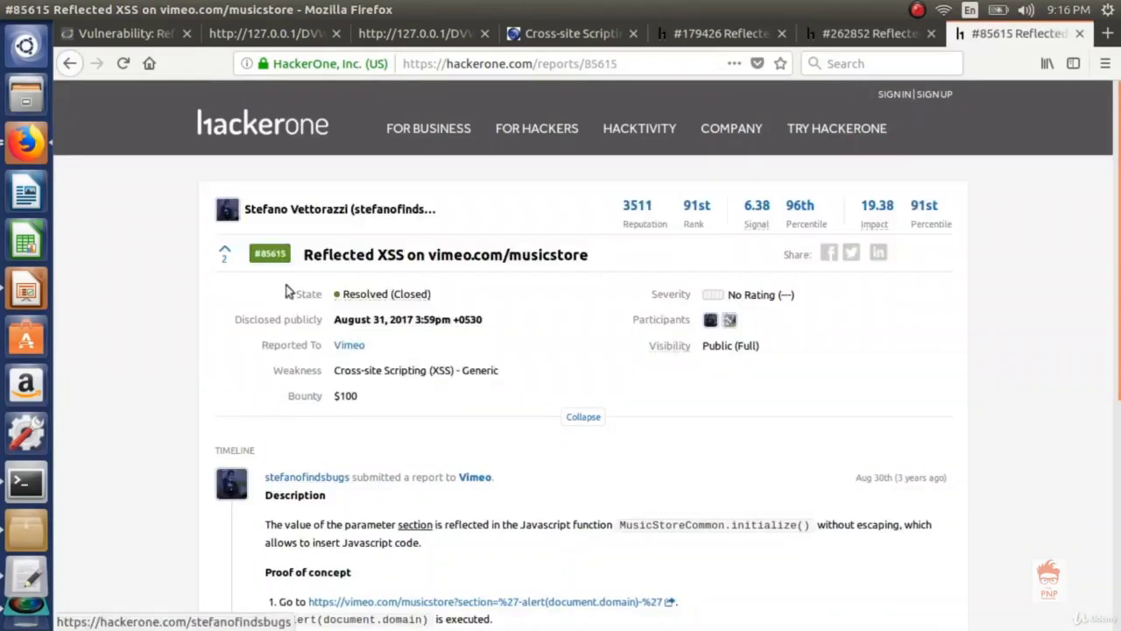
# Step: Highlight the vimeo domain in the title, the alert(document.domain) payload, and the Reflected XSS title
pyautogui.moveTo(429, 256); pyautogui.dragTo(493, 256)
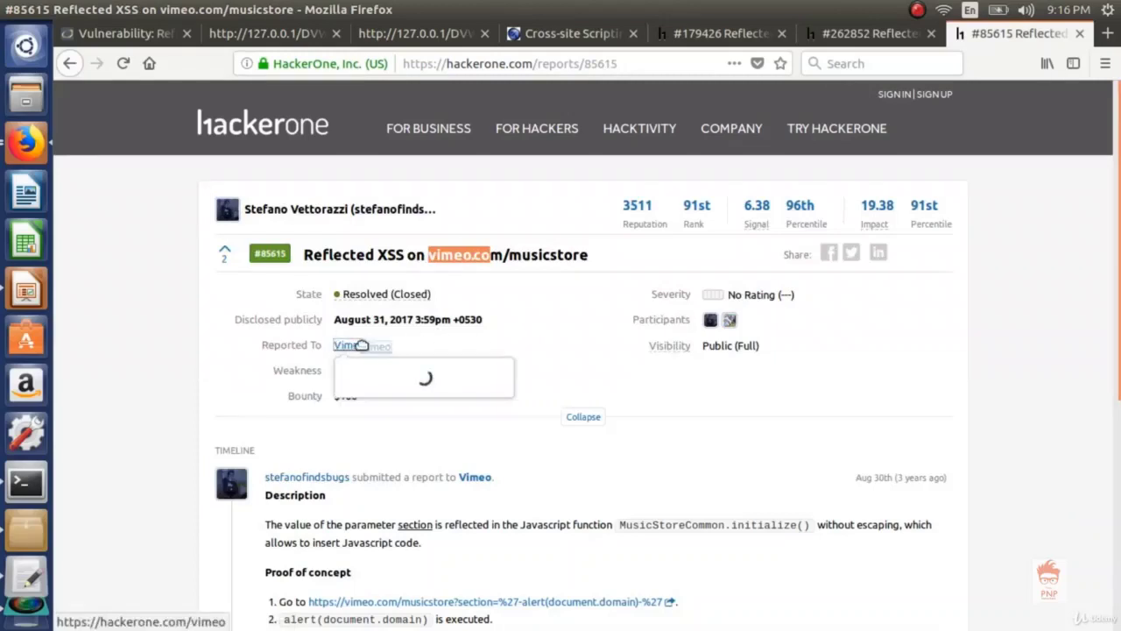
pyautogui.click(208, 431)
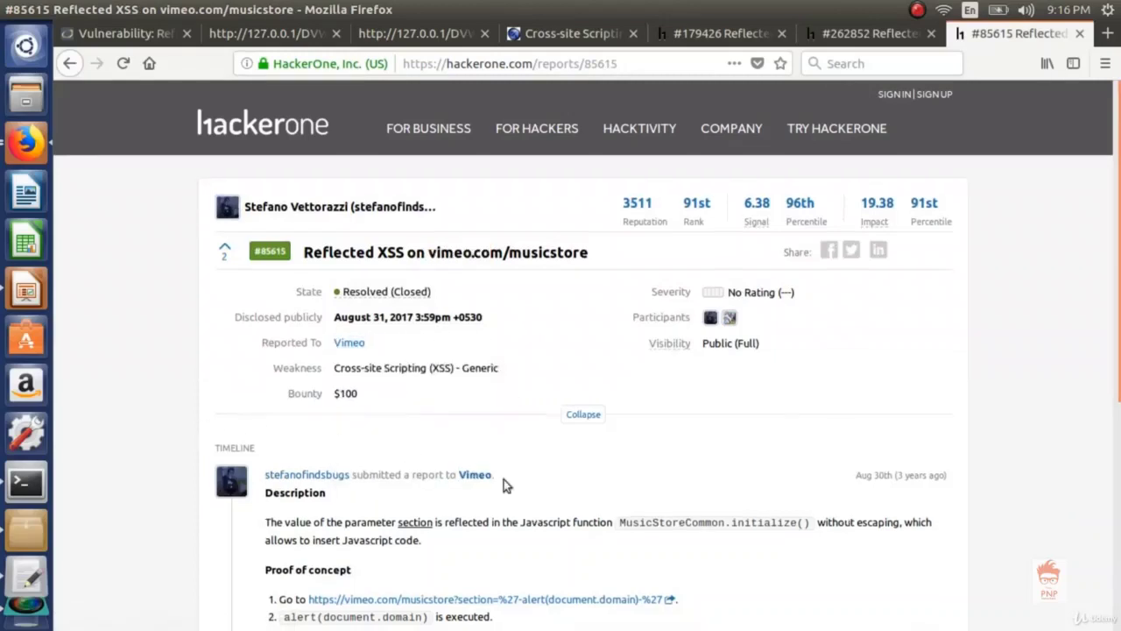
pyautogui.scroll(-3, 504, 479)
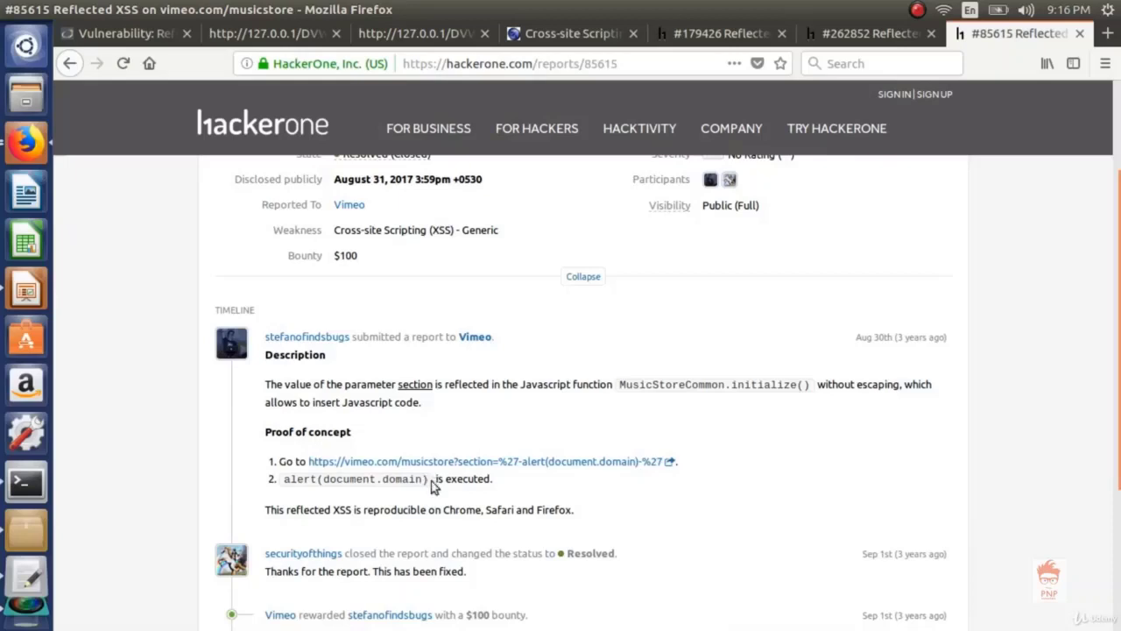
pyautogui.moveTo(428, 480); pyautogui.dragTo(280, 480)
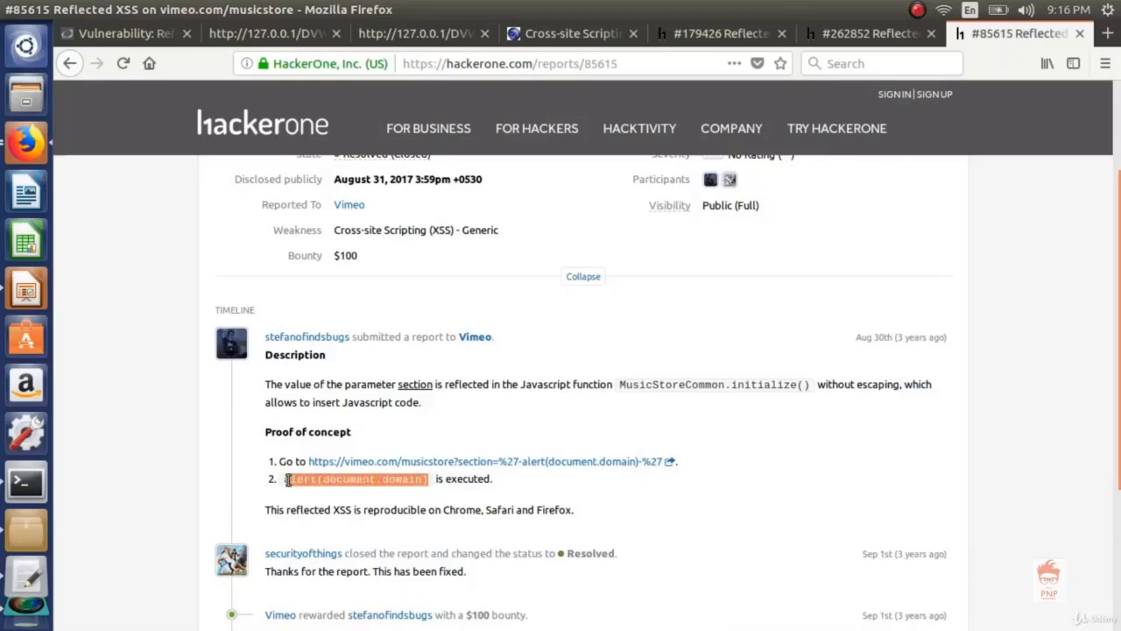
pyautogui.click(372, 481)
pyautogui.moveTo(383, 480); pyautogui.dragTo(417, 479)
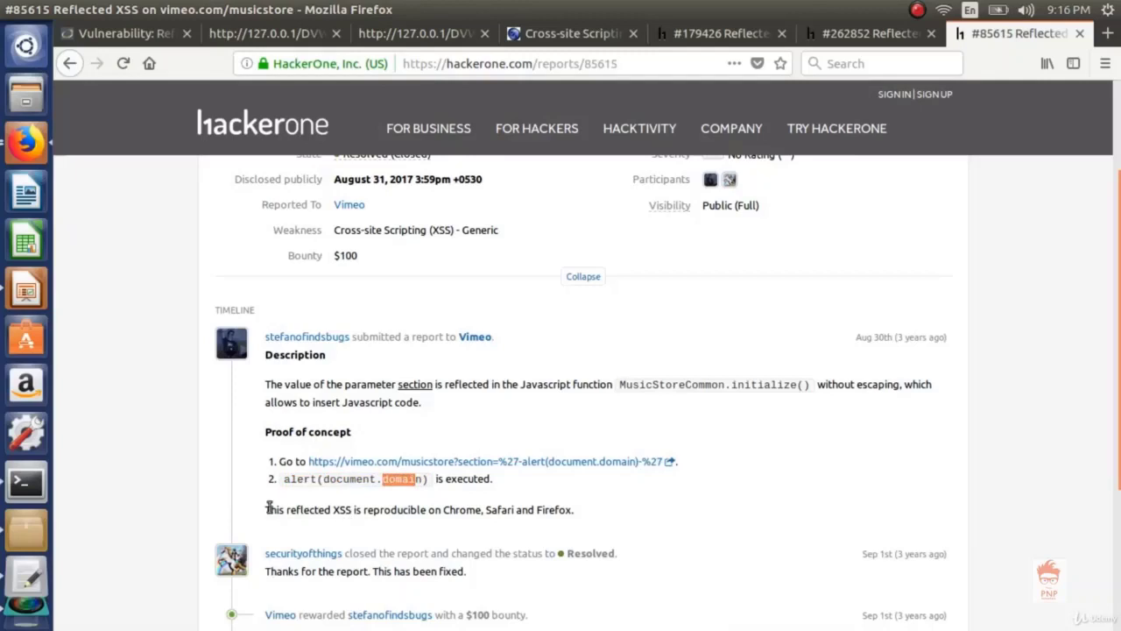
pyautogui.scroll(3, 215, 270)
pyautogui.moveTo(304, 255); pyautogui.dragTo(403, 255)
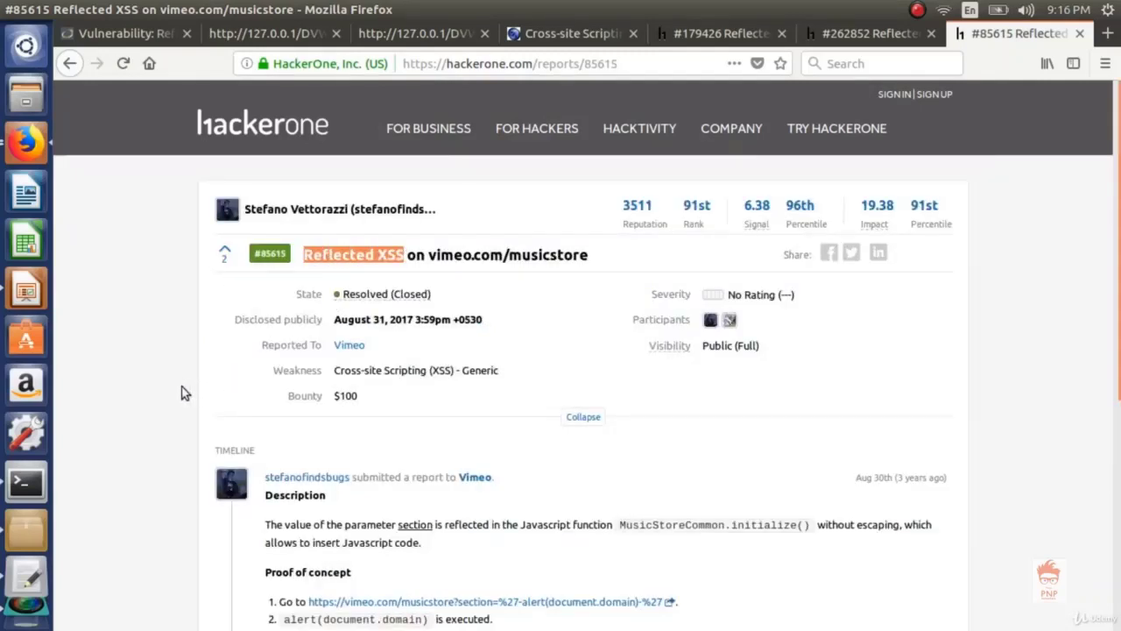
pyautogui.click(128, 429)
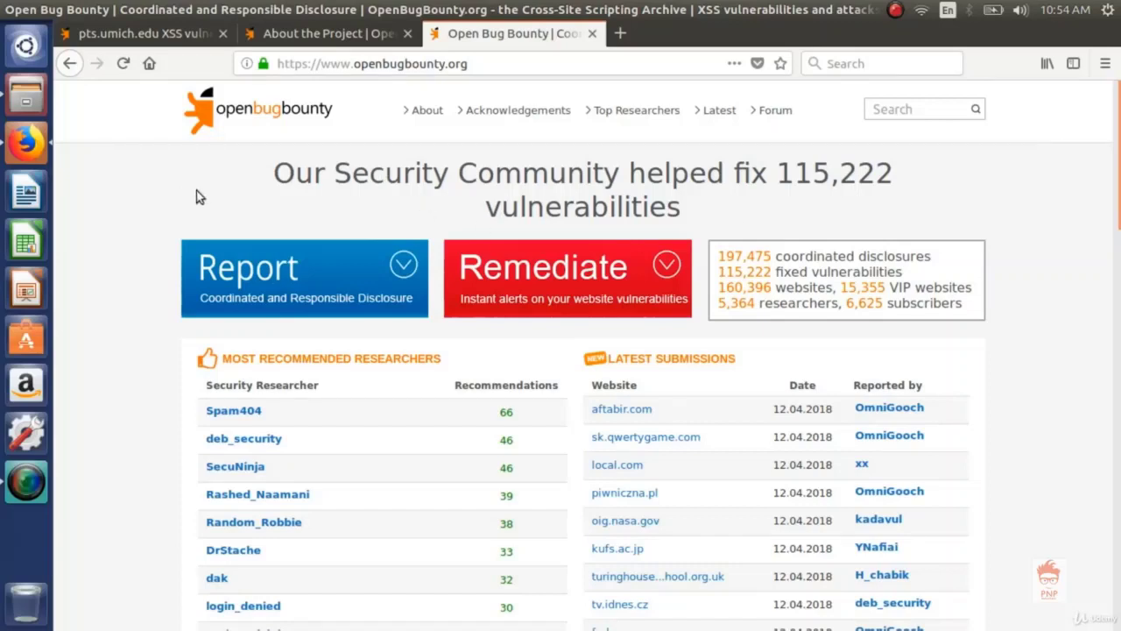
# Step: Open Open Bug Bounty's About page in a new tab
pyautogui.press('Tab')
pyautogui.click(482, 64)
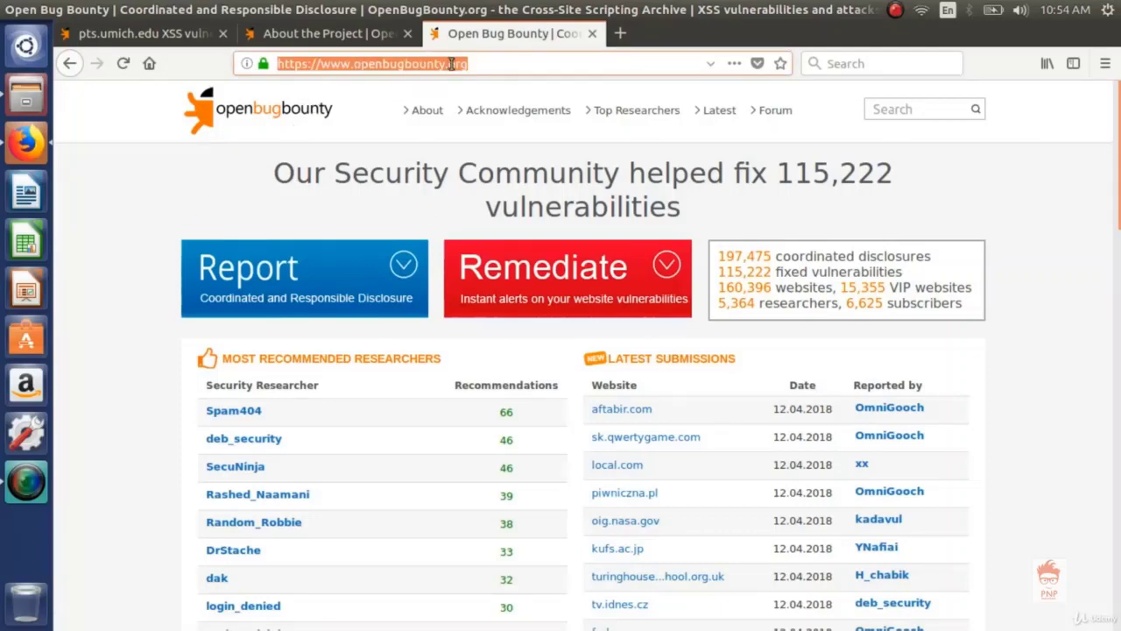
pyautogui.click(119, 233)
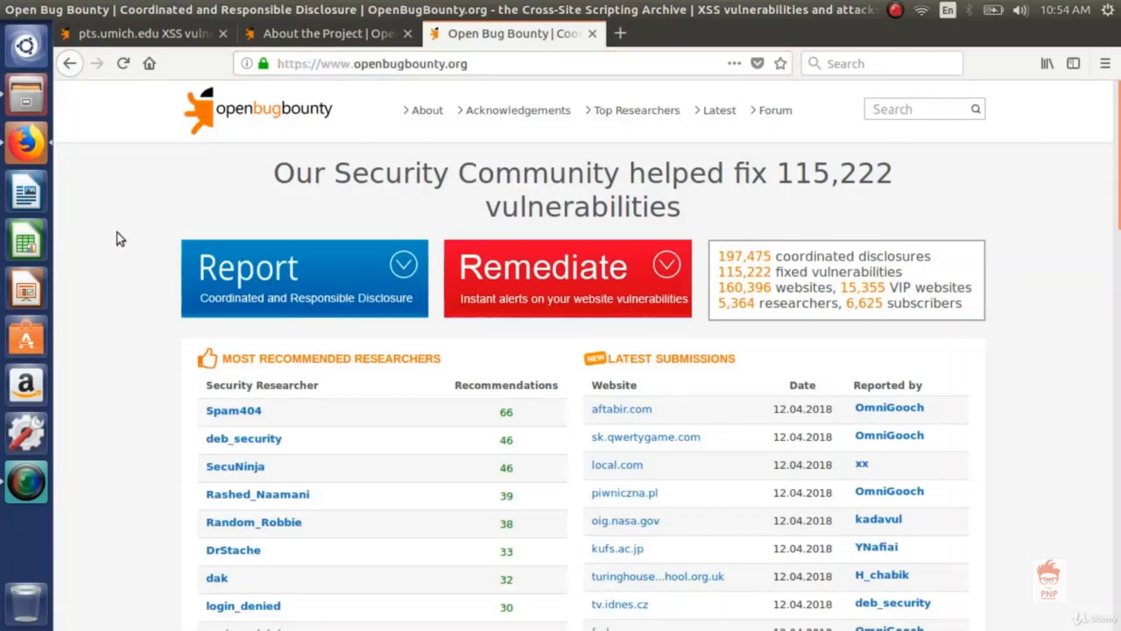
pyautogui.rightClick(423, 113)
pyautogui.click(473, 119)
pyautogui.click(655, 35)
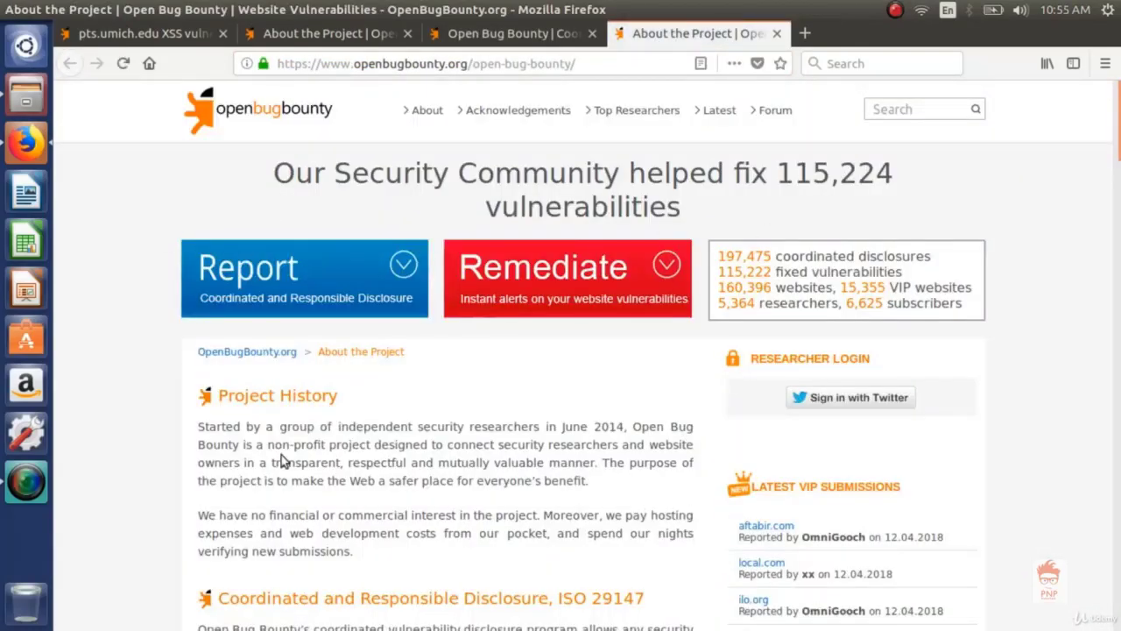
# Step: Highlight the About page's 115,224 vulnerabilities fixed headline
pyautogui.scroll(-5, 280, 456)
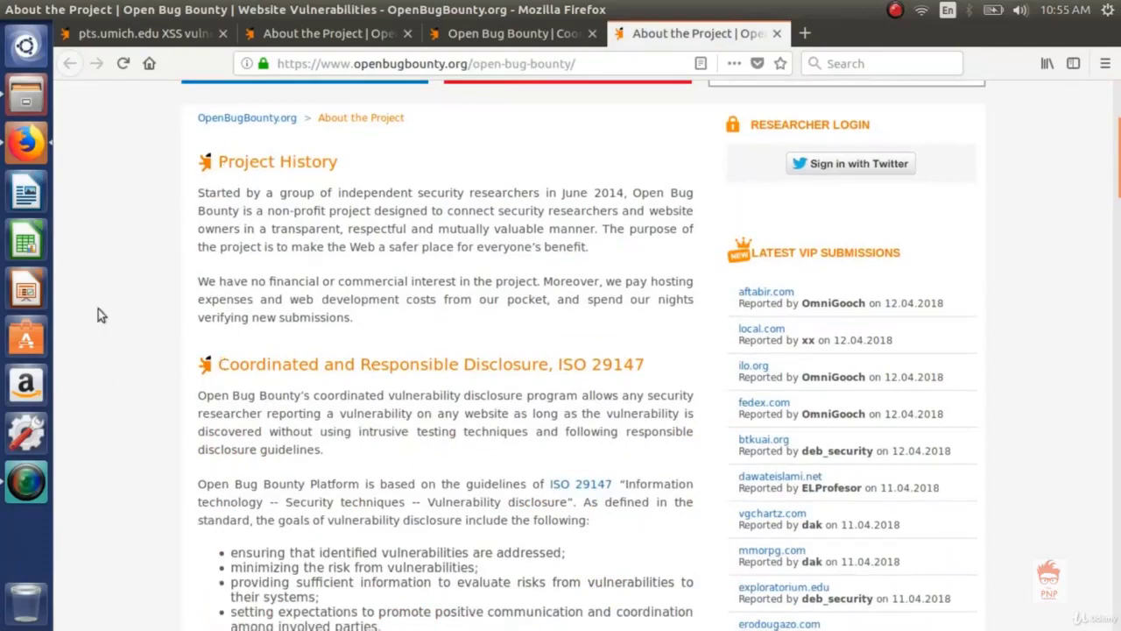
pyautogui.scroll(-10, 125, 289)
pyautogui.scroll(15, 125, 290)
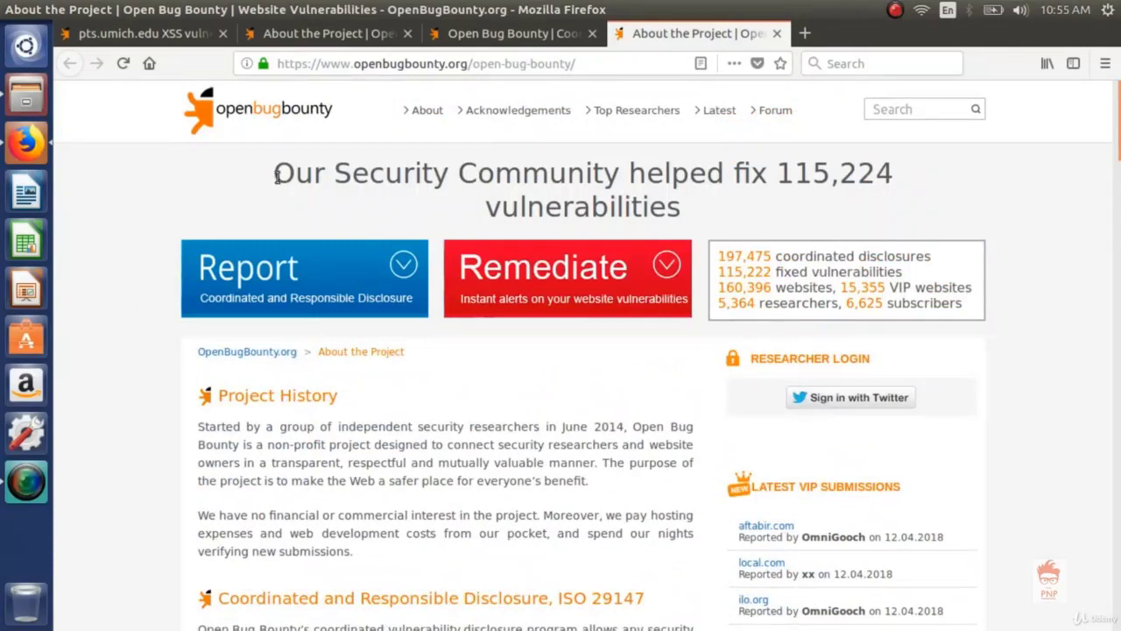
pyautogui.moveTo(277, 175); pyautogui.dragTo(698, 208)
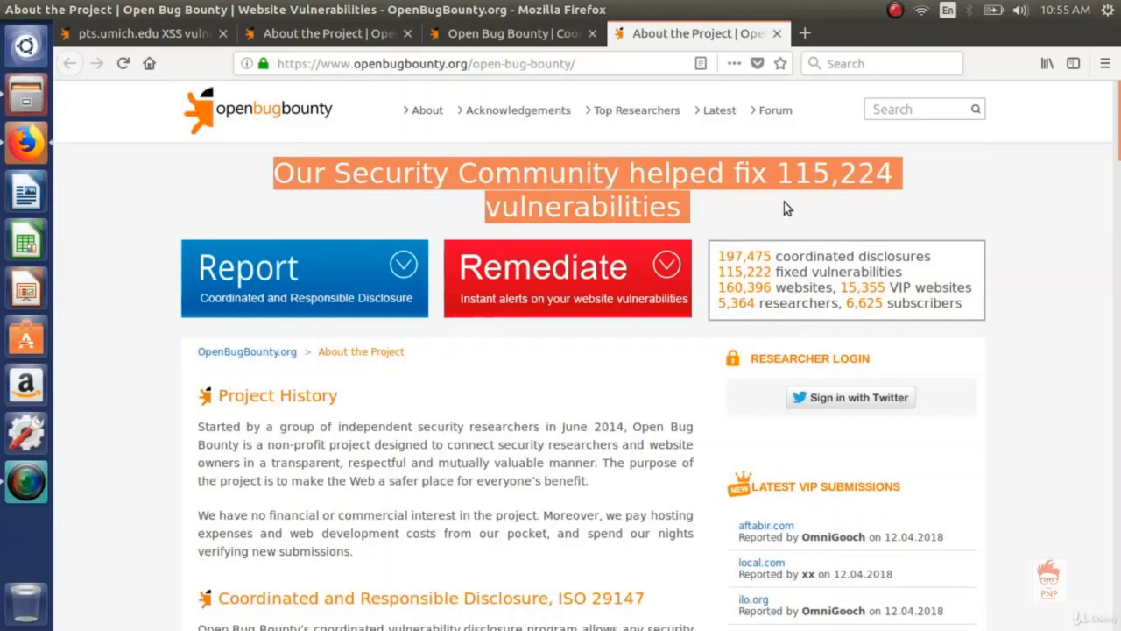
# Step: Return to the home page and scroll to the Quickest Patched (1Y) list
pyautogui.hotkey('ctrl', 'pageup')
pyautogui.scroll(-3, 720, 471)
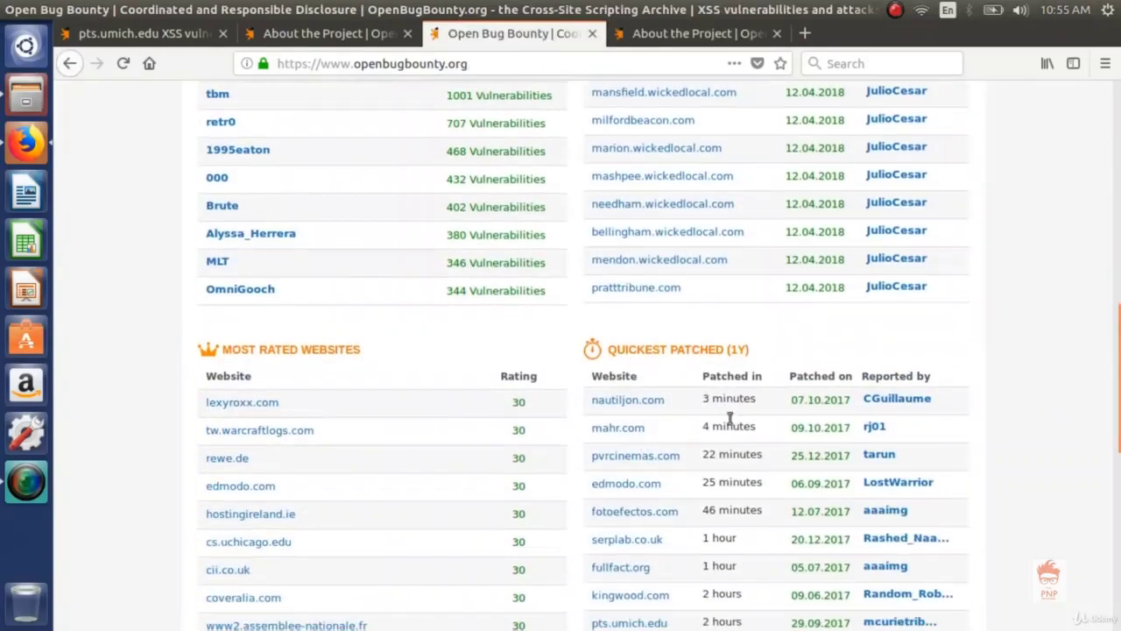
pyautogui.scroll(-4, 852, 261)
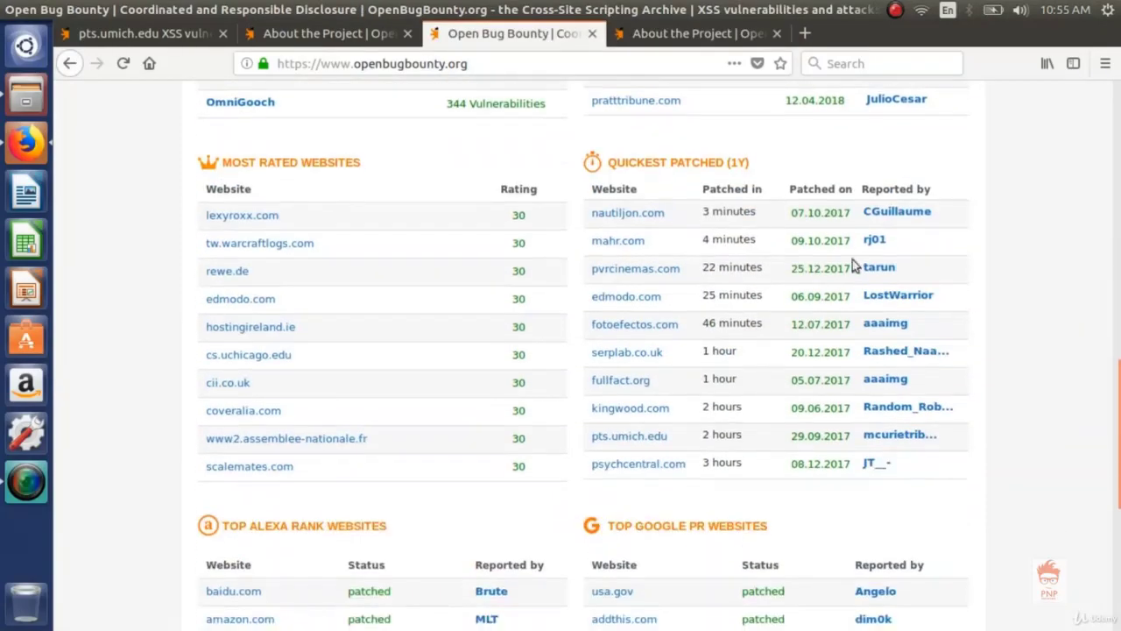
# Step: Open the pts.umich.edu XSS report and scroll to its Vulnerable URL box
pyautogui.click(634, 435)
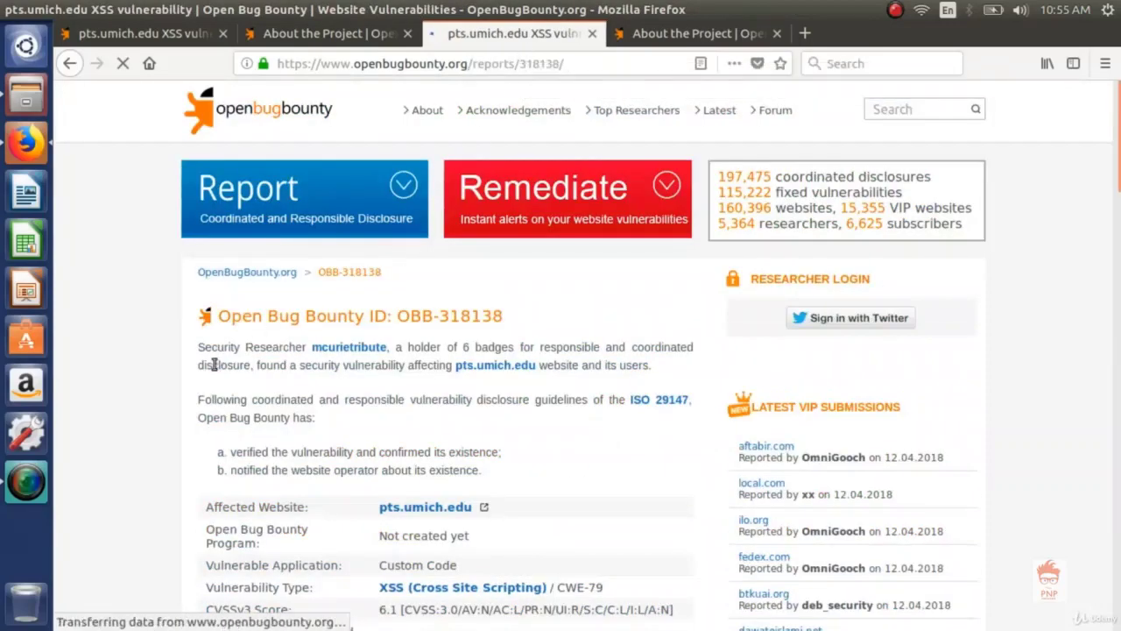
pyautogui.scroll(-6, 213, 364)
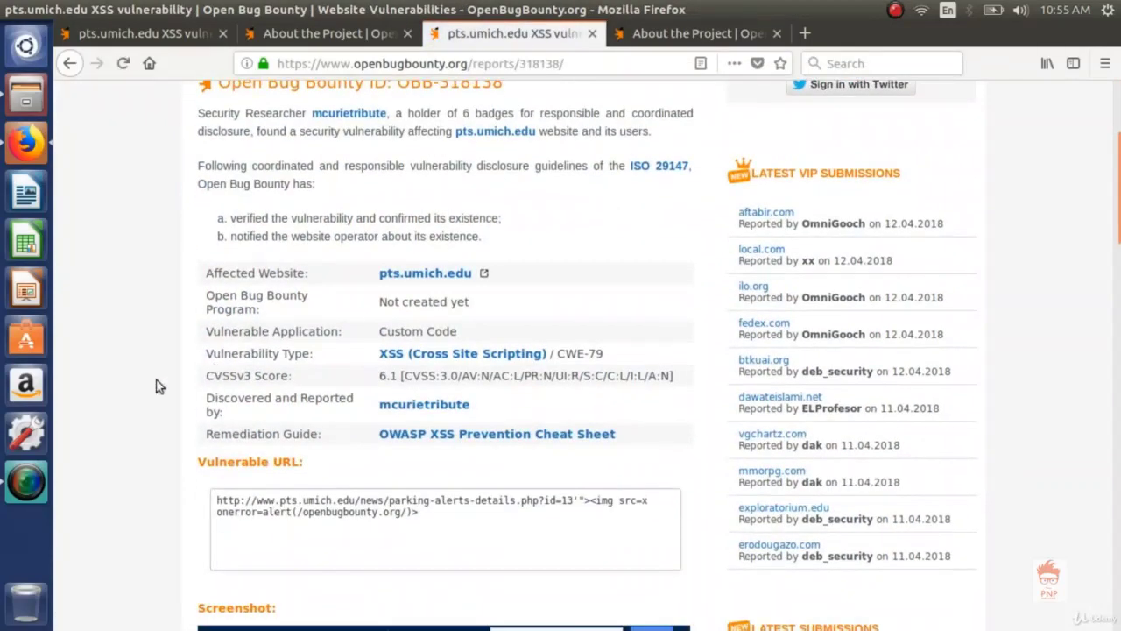
pyautogui.scroll(5, 158, 386)
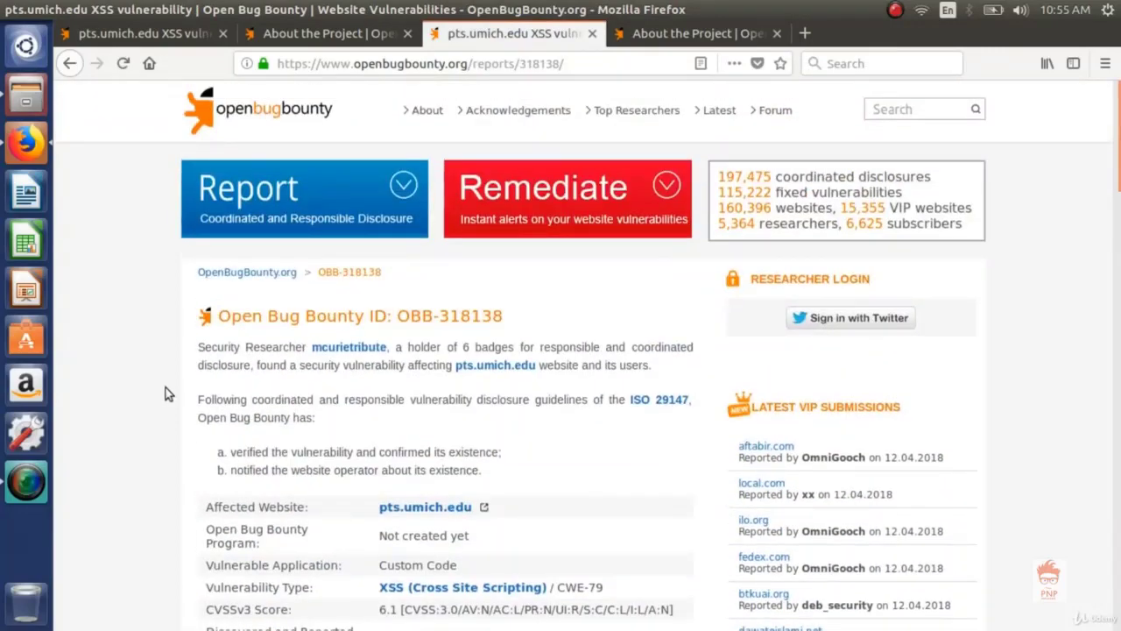
pyautogui.scroll(-3, 184, 420)
pyautogui.scroll(3, 184, 420)
pyautogui.scroll(-4, 184, 421)
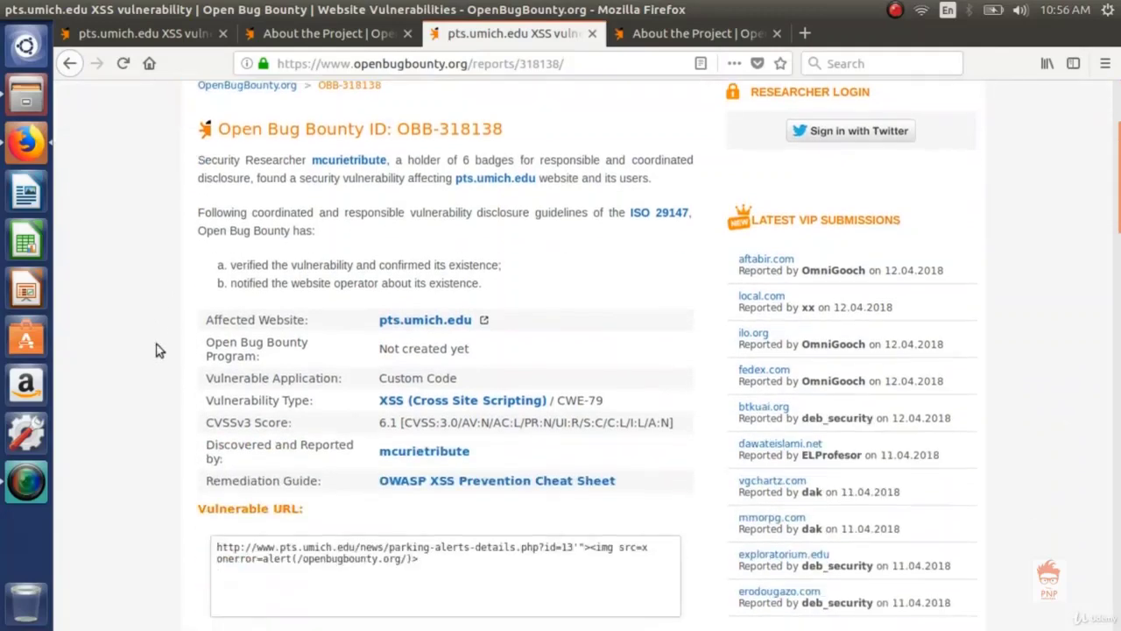
pyautogui.scroll(-4, 155, 351)
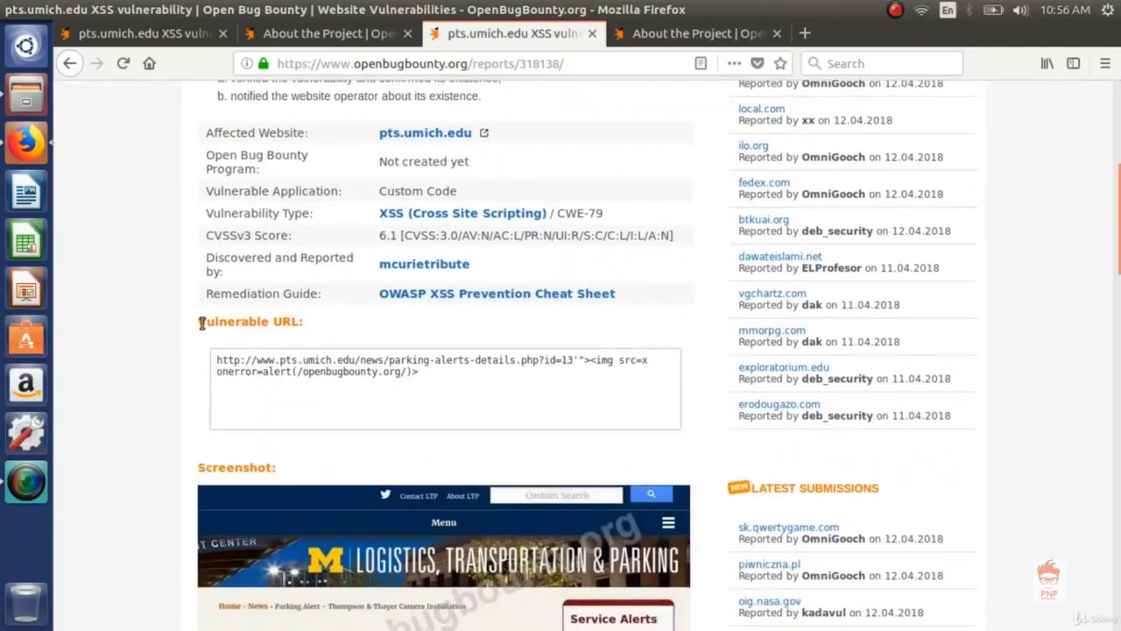
# Step: Highlight the vulnerable URL, its id=13 parameter and onerror alert payload, then view the screenshot
pyautogui.moveTo(199, 322); pyautogui.dragTo(326, 333)
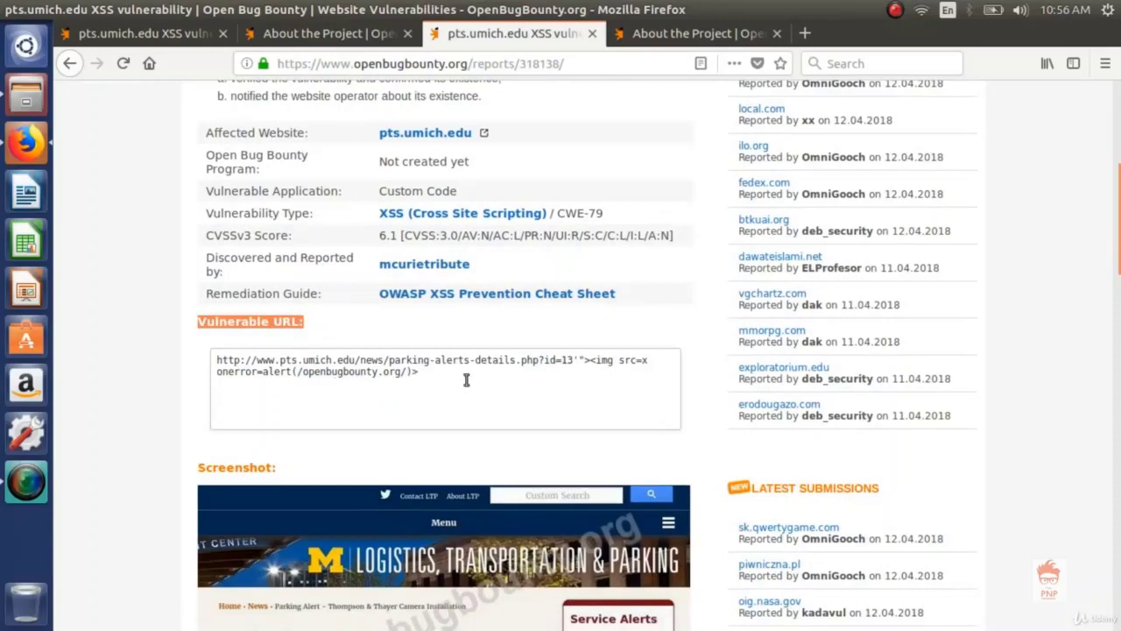
pyautogui.moveTo(464, 382); pyautogui.dragTo(220, 357)
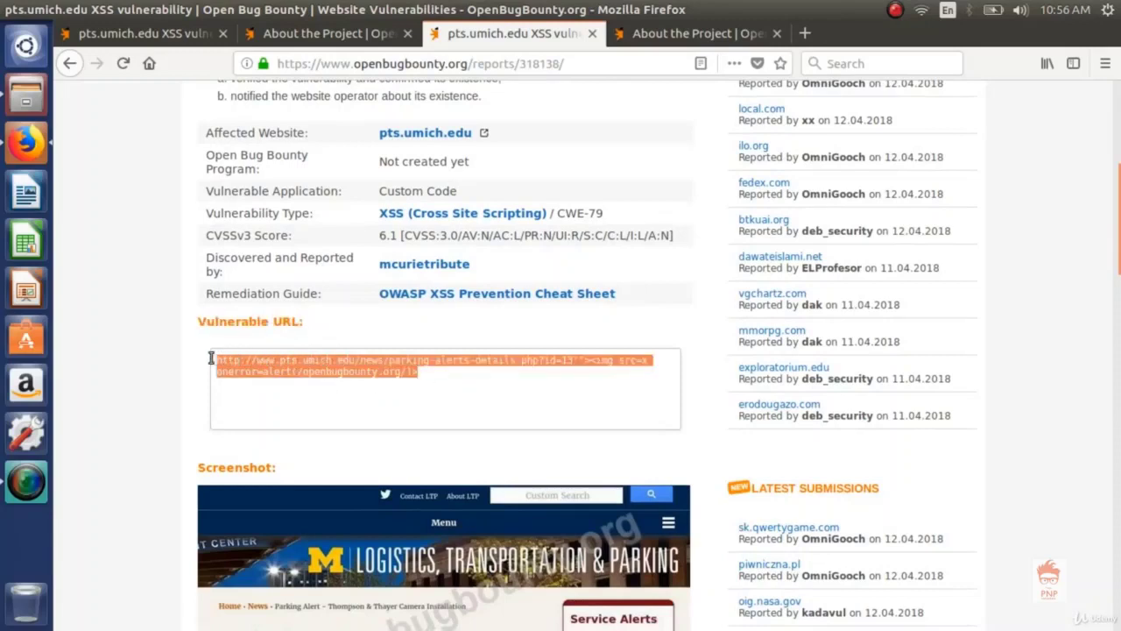
pyautogui.click(503, 408)
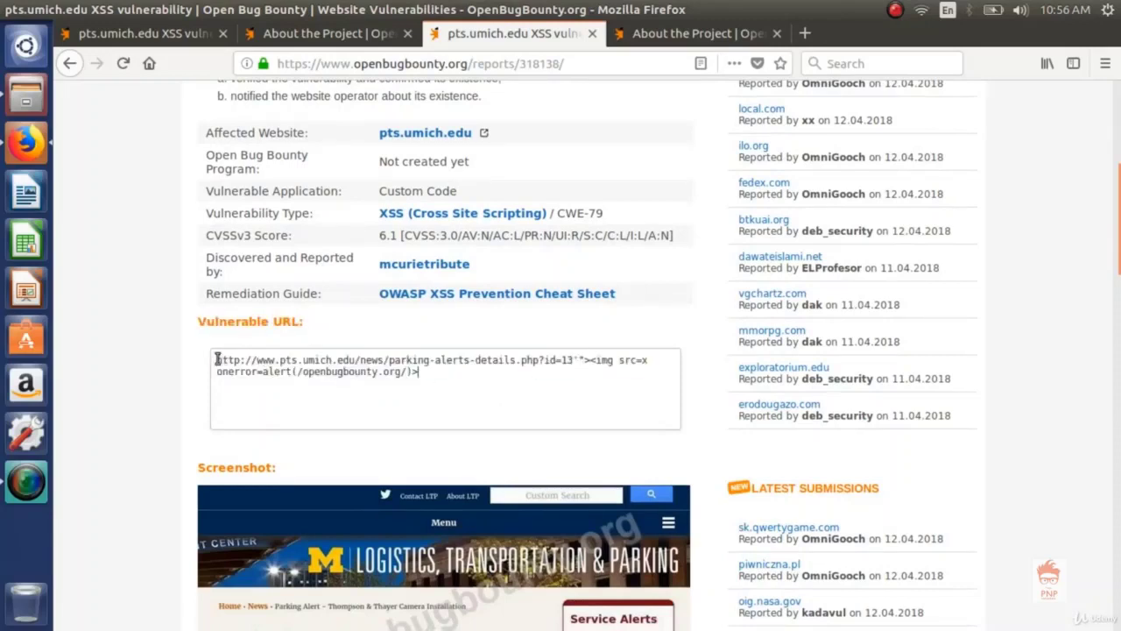
pyautogui.moveTo(217, 360); pyautogui.dragTo(579, 361)
pyautogui.click(574, 371)
pyautogui.moveTo(544, 359); pyautogui.dragTo(574, 361)
pyautogui.click(584, 370)
pyautogui.moveTo(419, 372); pyautogui.dragTo(246, 372)
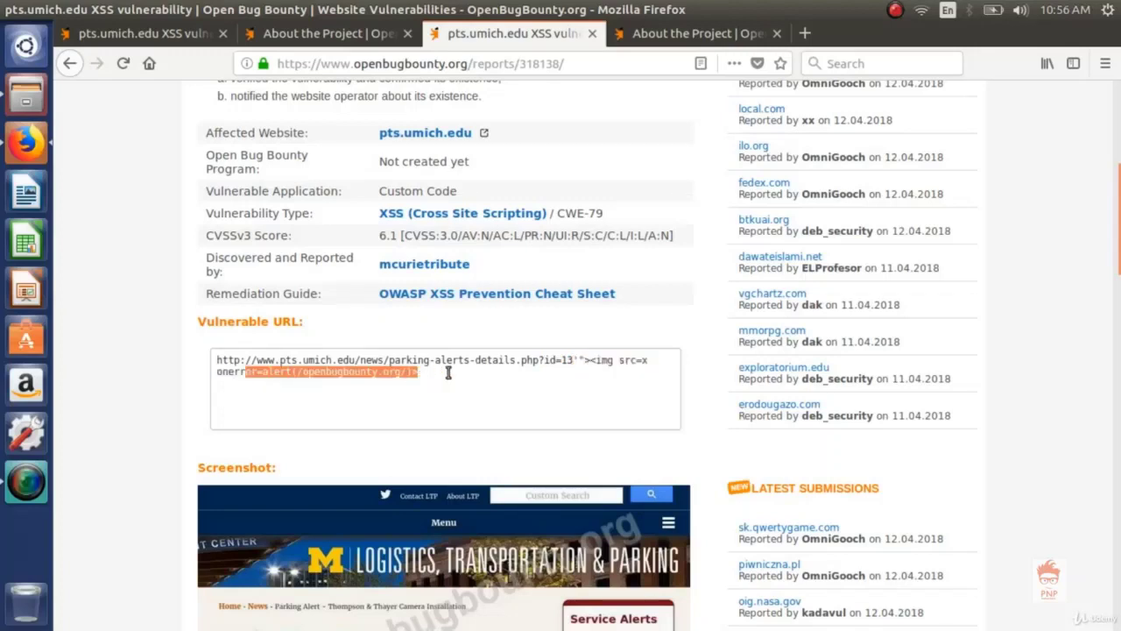
pyautogui.moveTo(420, 371); pyautogui.dragTo(178, 382)
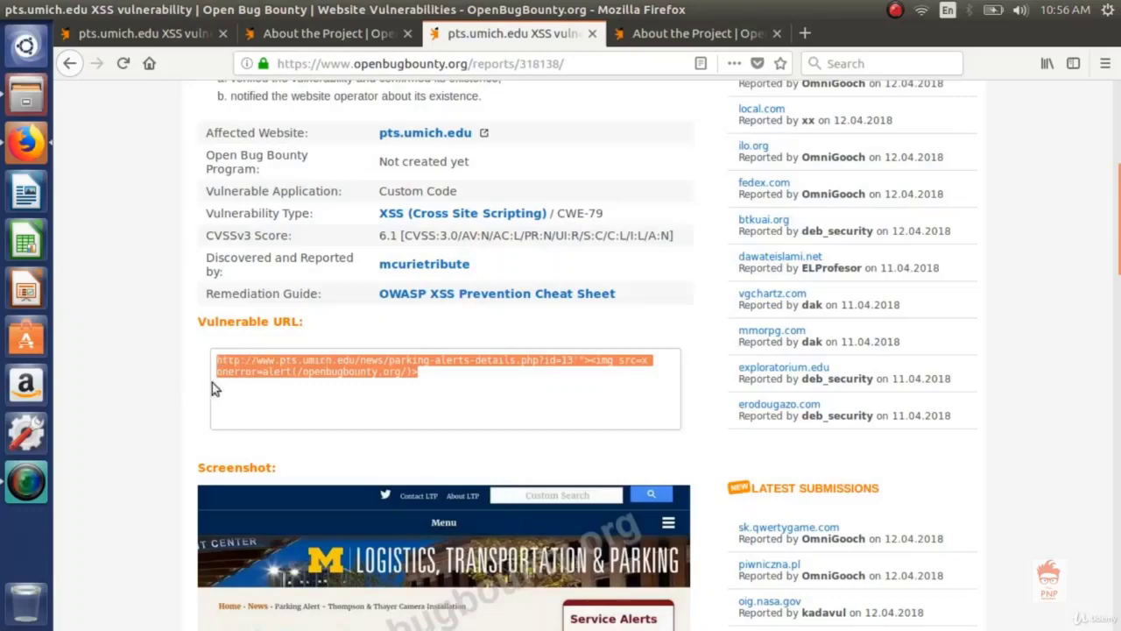
pyautogui.scroll(-4, 211, 393)
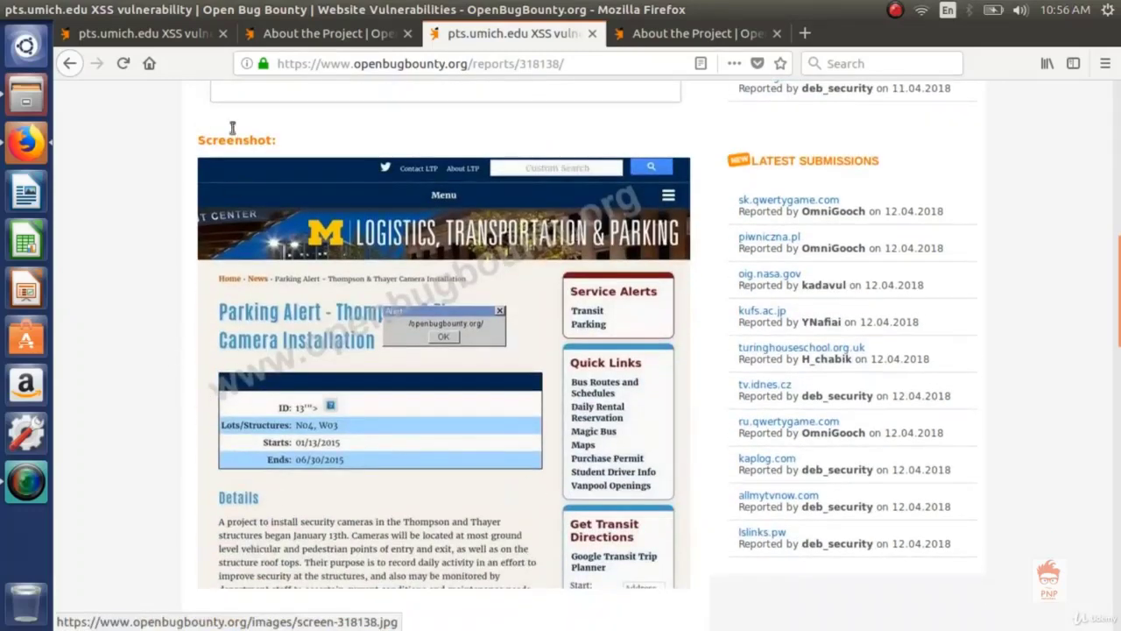
# Step: Highlight the outline's LFI and 'Real life Reports at Hackerone' points, then minimize gedit to the OWASP page
pyautogui.hotkey('ctrl', 'pageup')
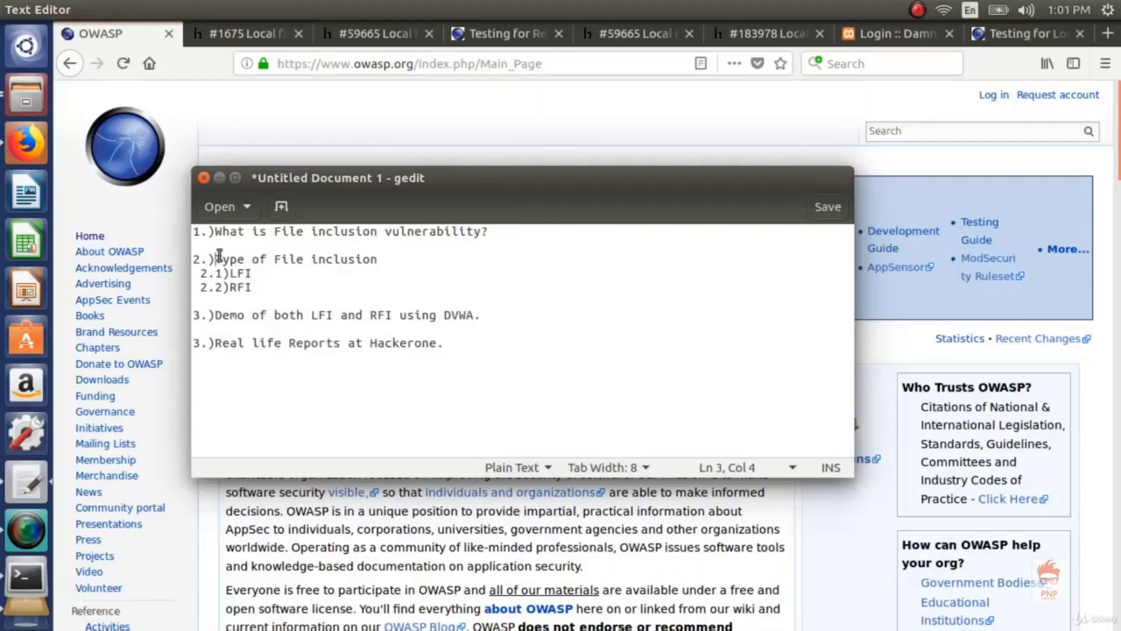
pyautogui.moveTo(230, 273); pyautogui.dragTo(475, 320)
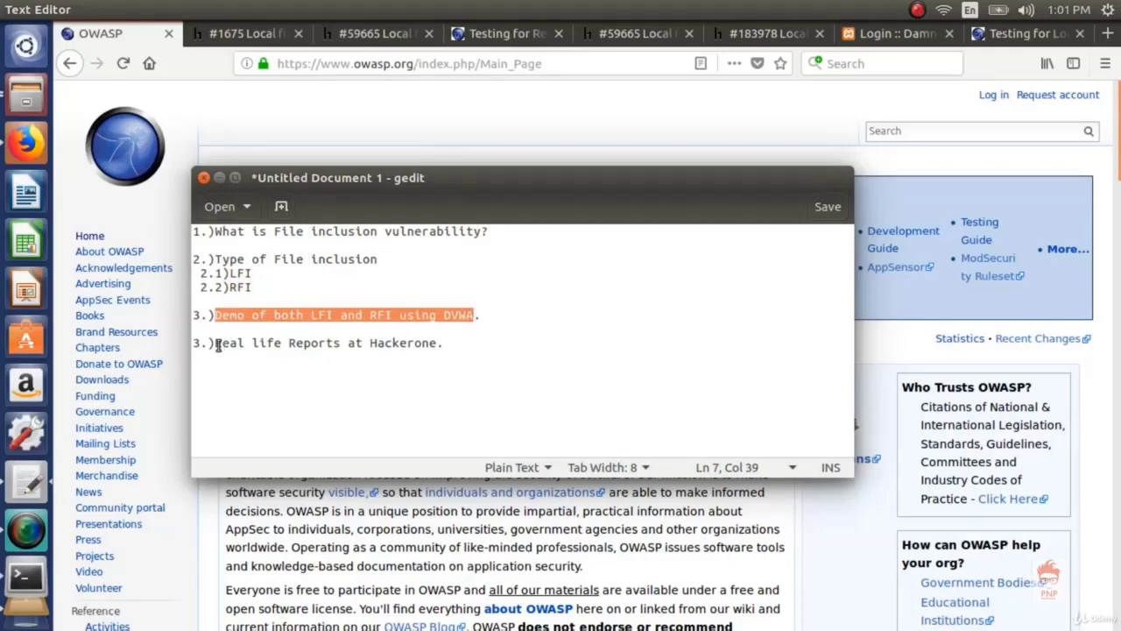
pyautogui.moveTo(215, 344); pyautogui.dragTo(445, 344)
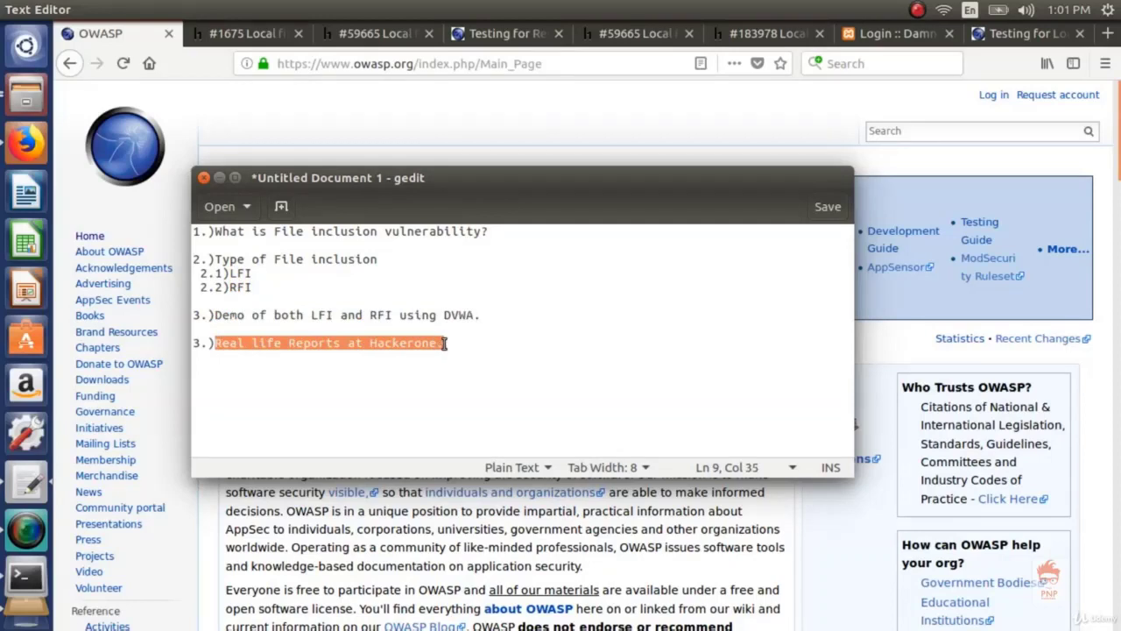
pyautogui.click(445, 343)
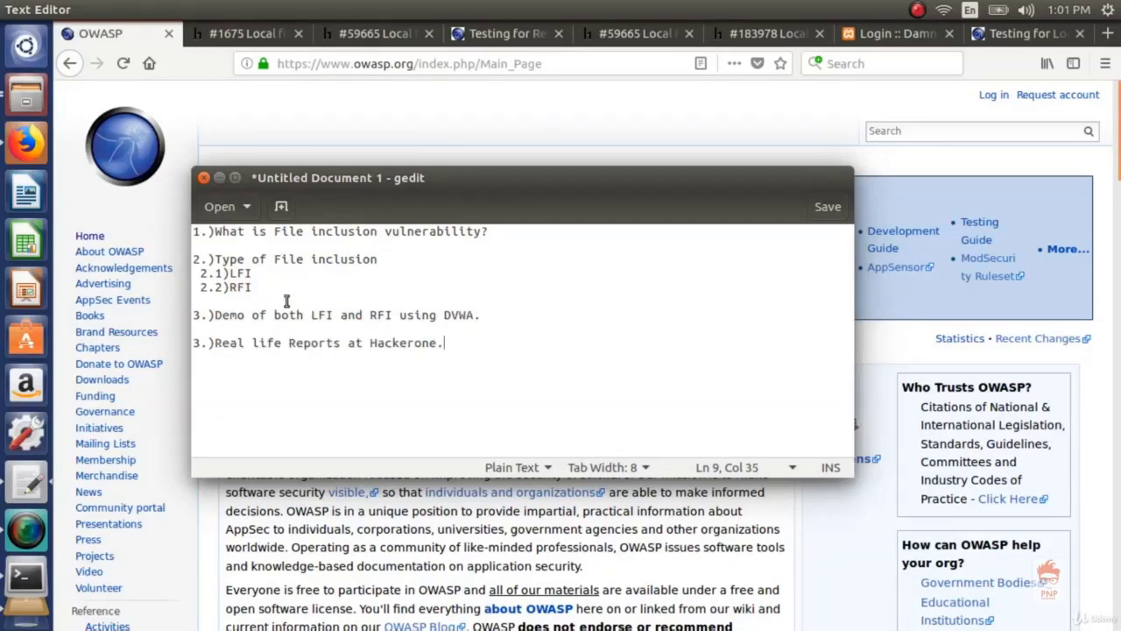
pyautogui.click(219, 178)
pyautogui.moveTo(232, 197); pyautogui.dragTo(298, 202)
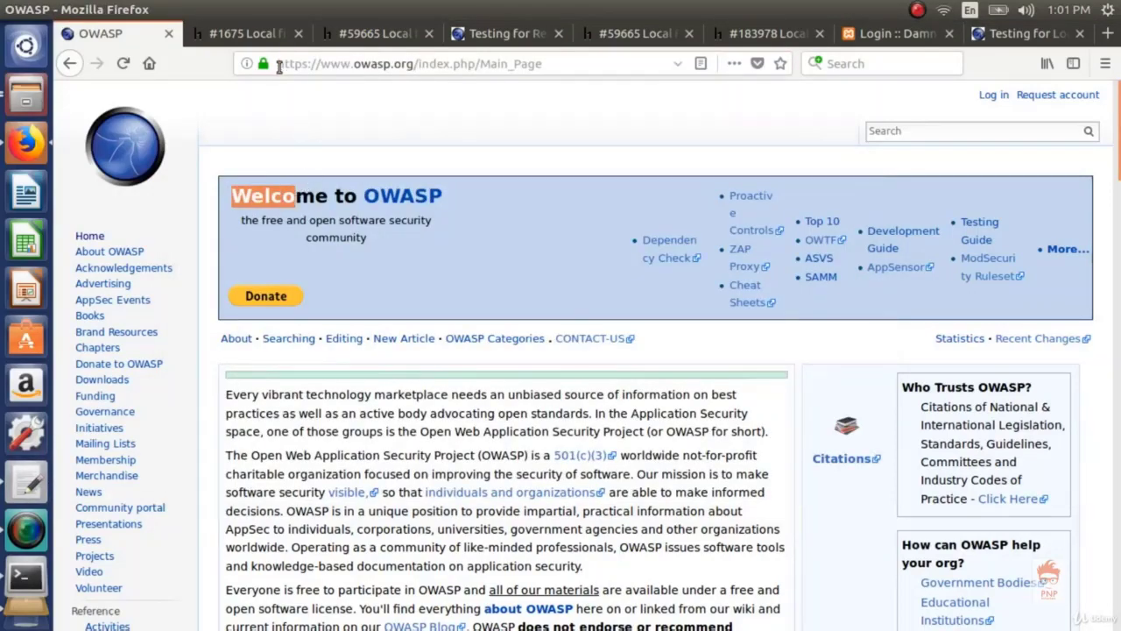
pyautogui.moveTo(278, 66); pyautogui.dragTo(412, 66)
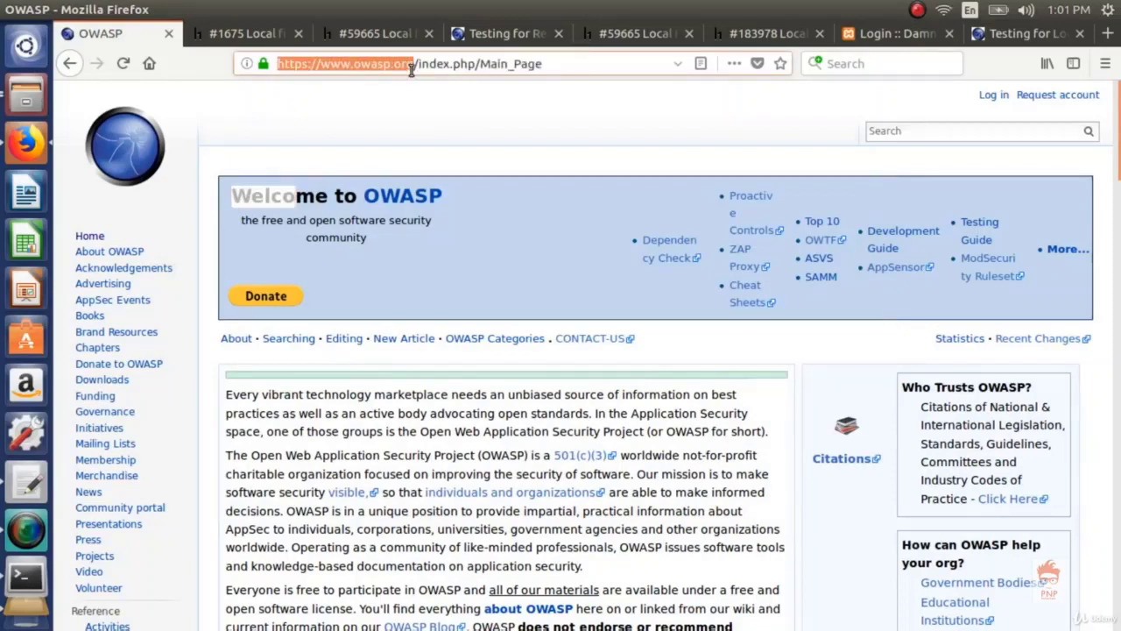
pyautogui.click(401, 196)
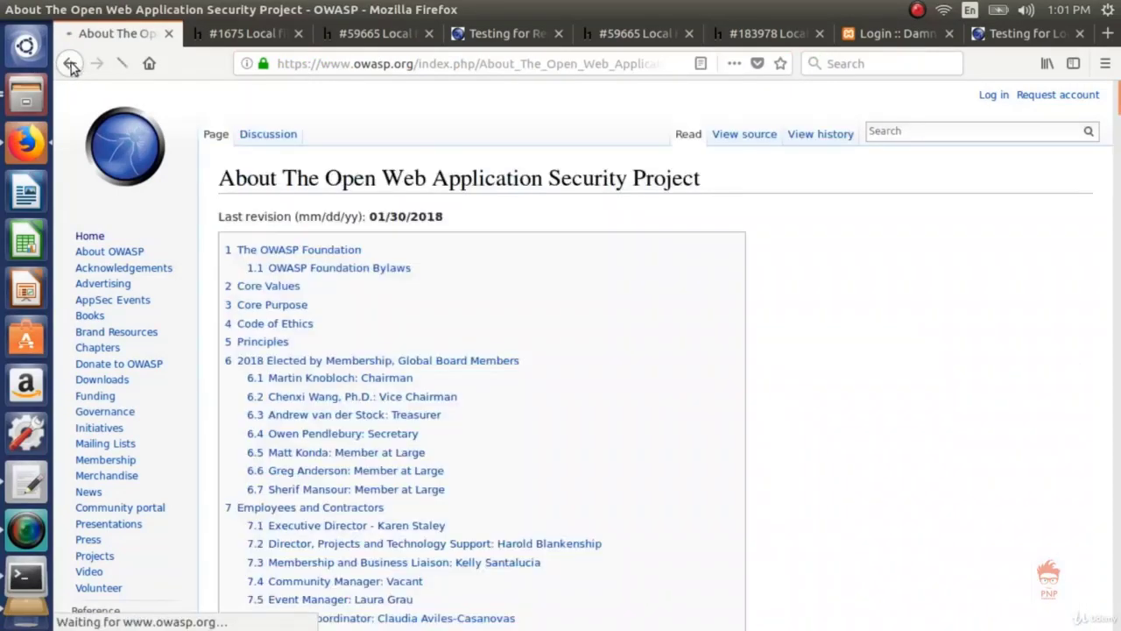
pyautogui.click(71, 65)
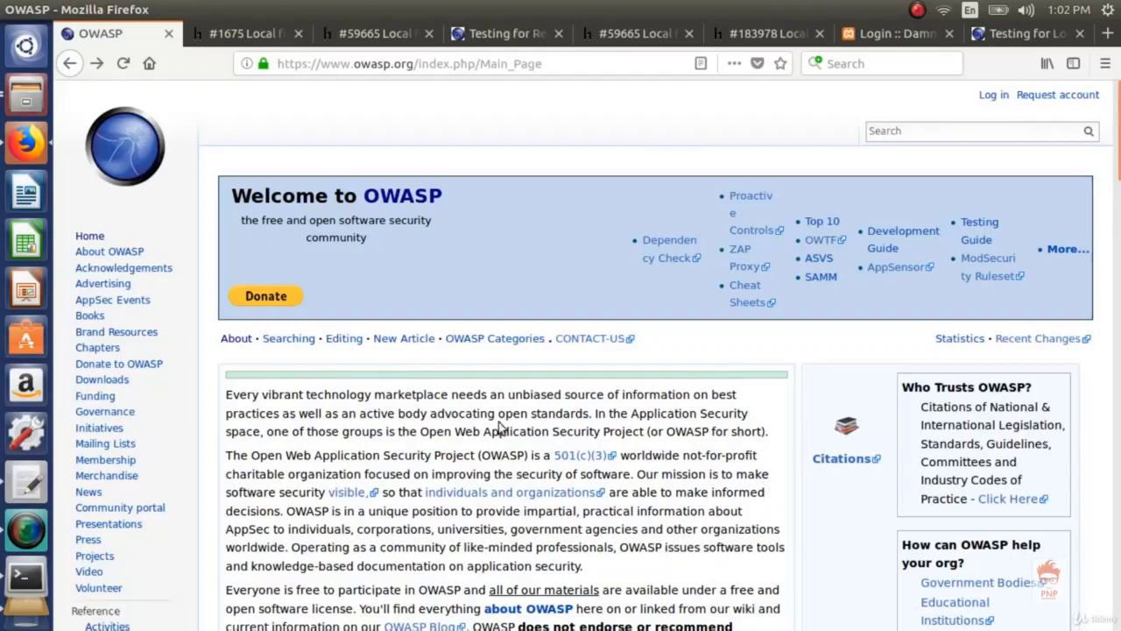
# Step: Highlight the Local File Inclusion title and its definition paragraph on the OWASP testing page
pyautogui.hotkey('ctrl', 'shift', 'Tab')
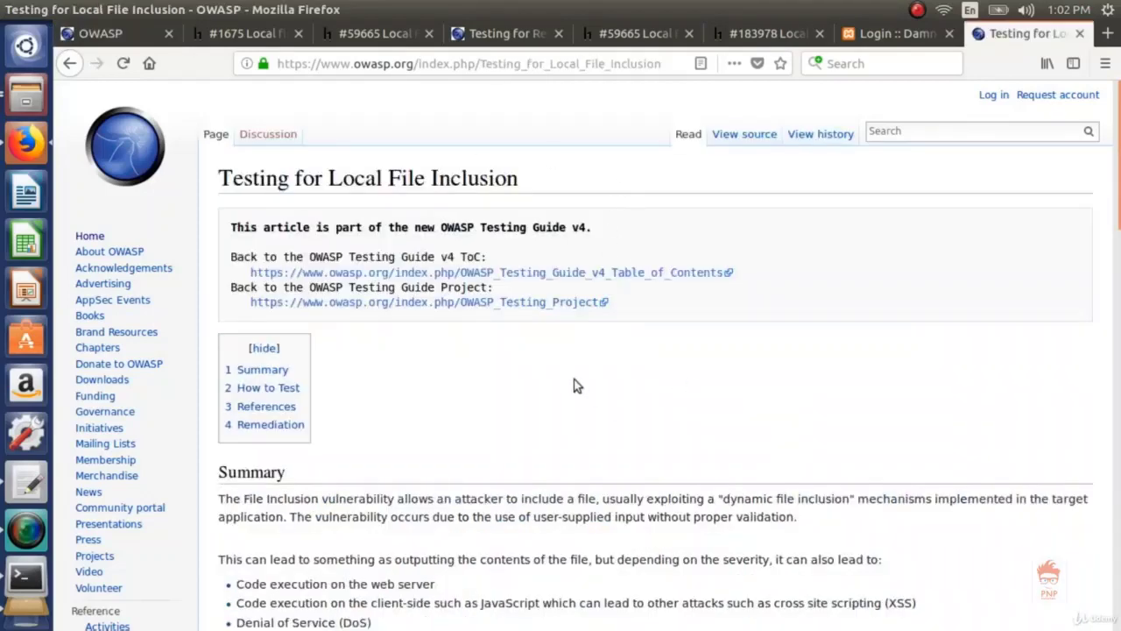
pyautogui.moveTo(328, 181); pyautogui.dragTo(495, 198)
pyautogui.scroll(-3, 223, 495)
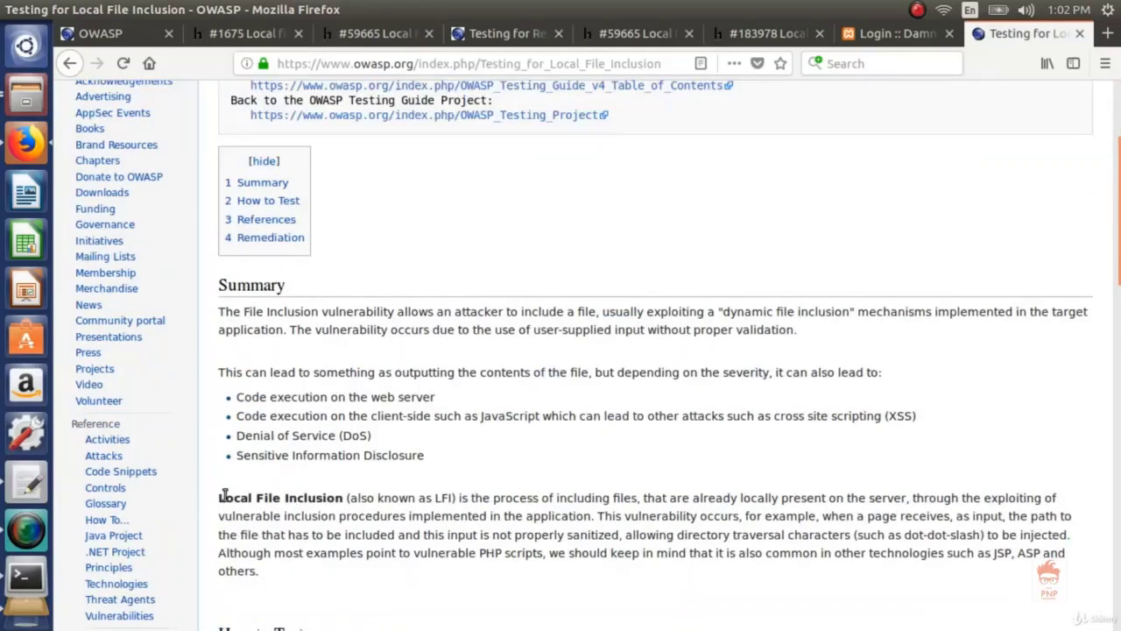
pyautogui.moveTo(220, 498); pyautogui.dragTo(221, 525)
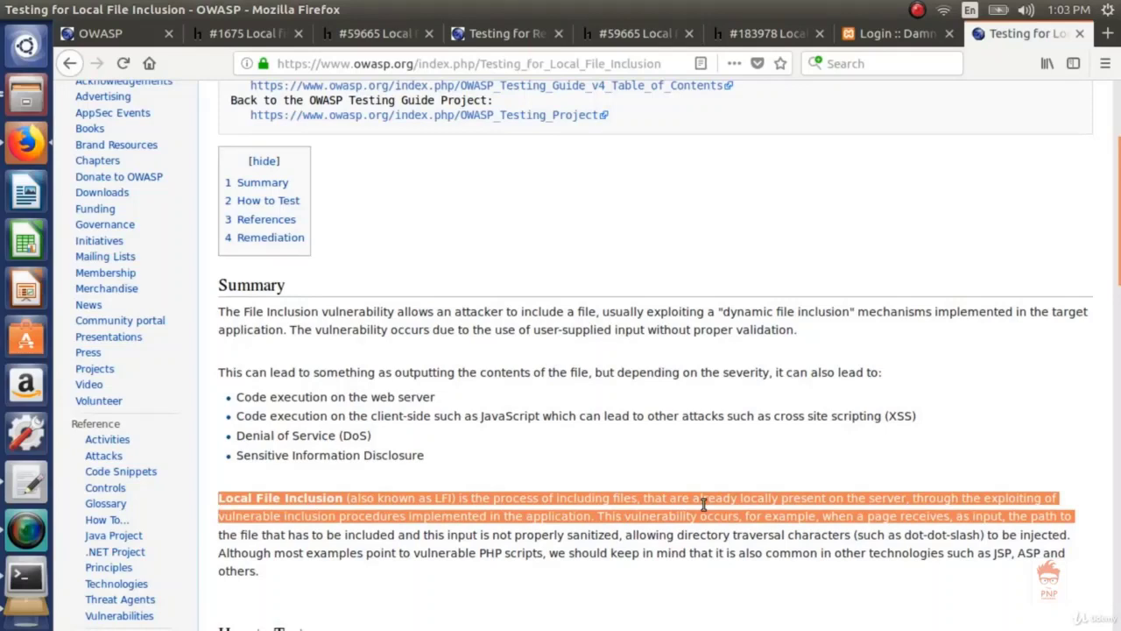
pyautogui.click(597, 522)
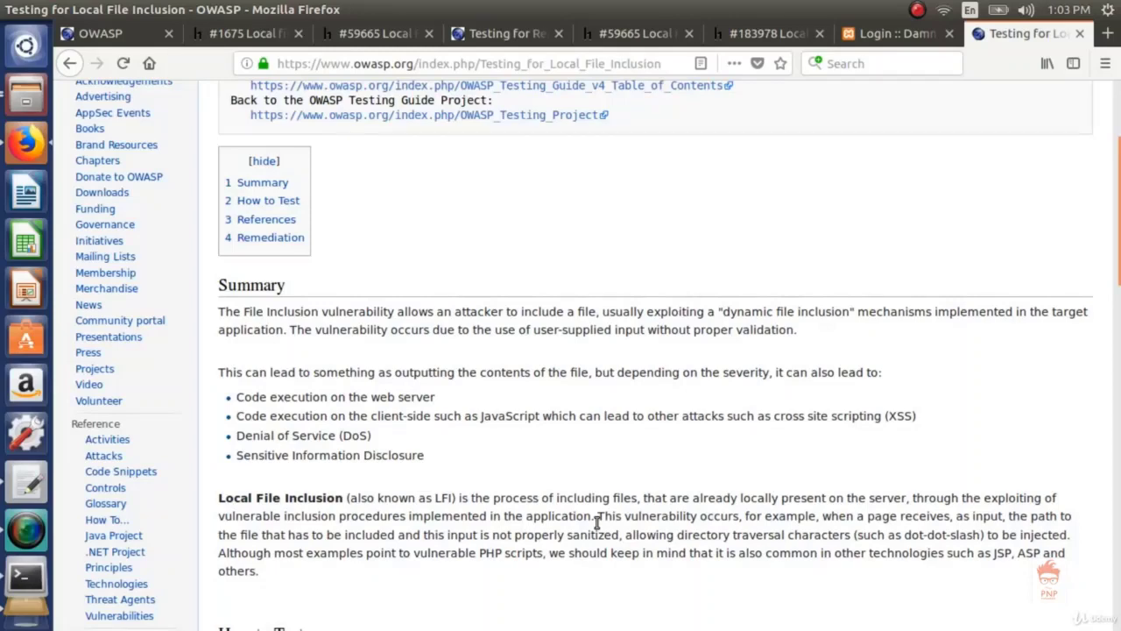
pyautogui.scroll(-5, 597, 522)
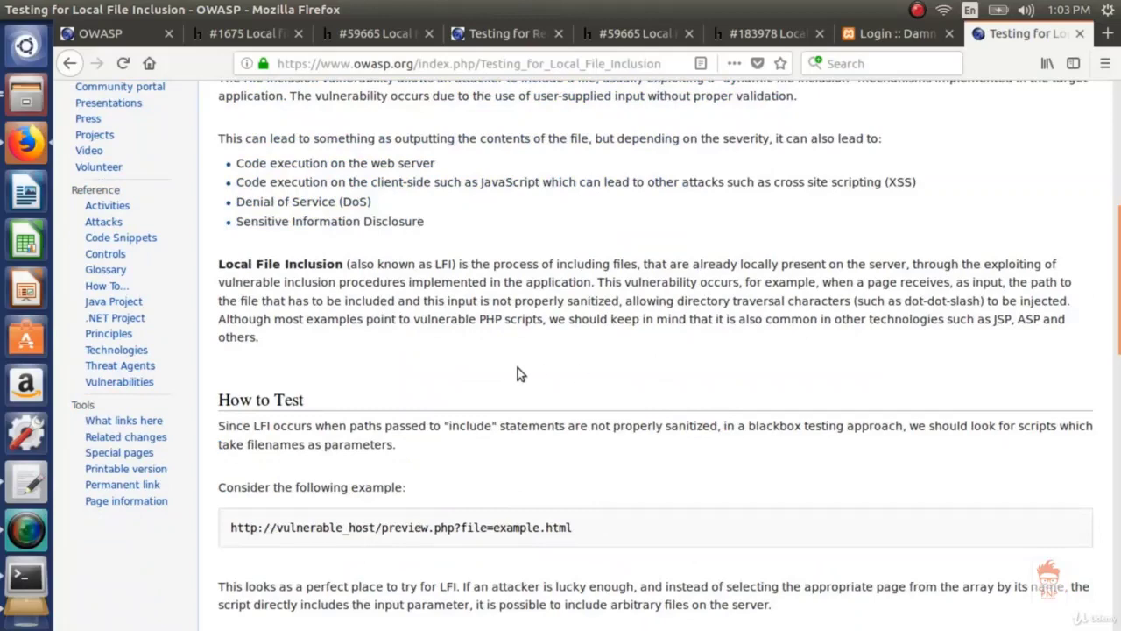
pyautogui.moveTo(280, 343); pyautogui.dragTo(218, 259)
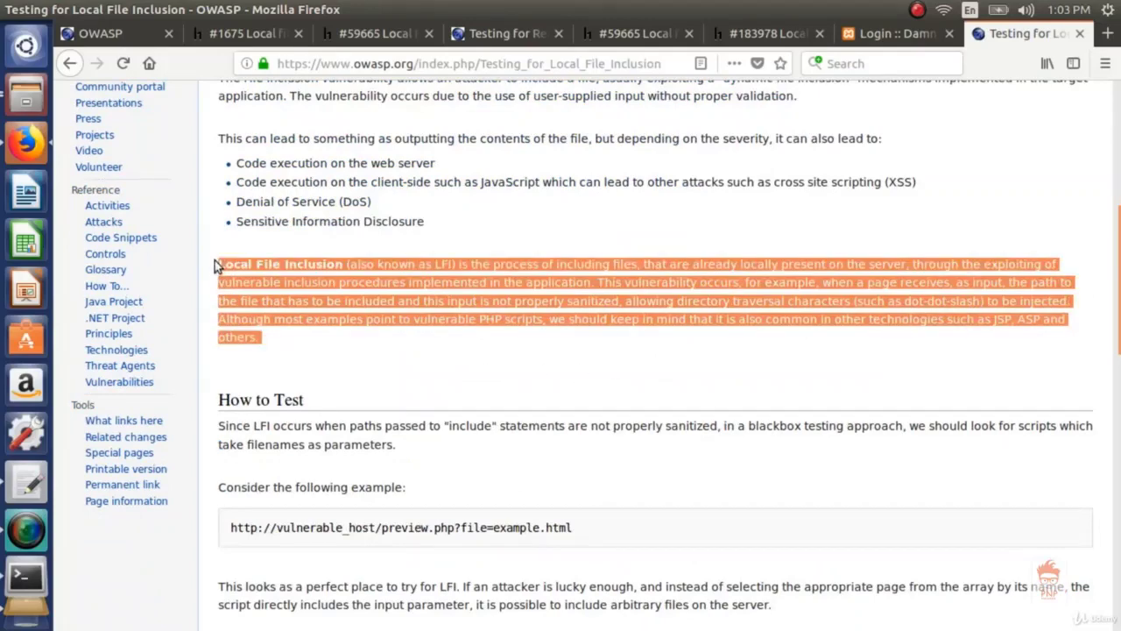
pyautogui.click(398, 354)
# Step: Highlight the RFI article's example vulnerable URL and its attacker-site portion
pyautogui.click(509, 37)
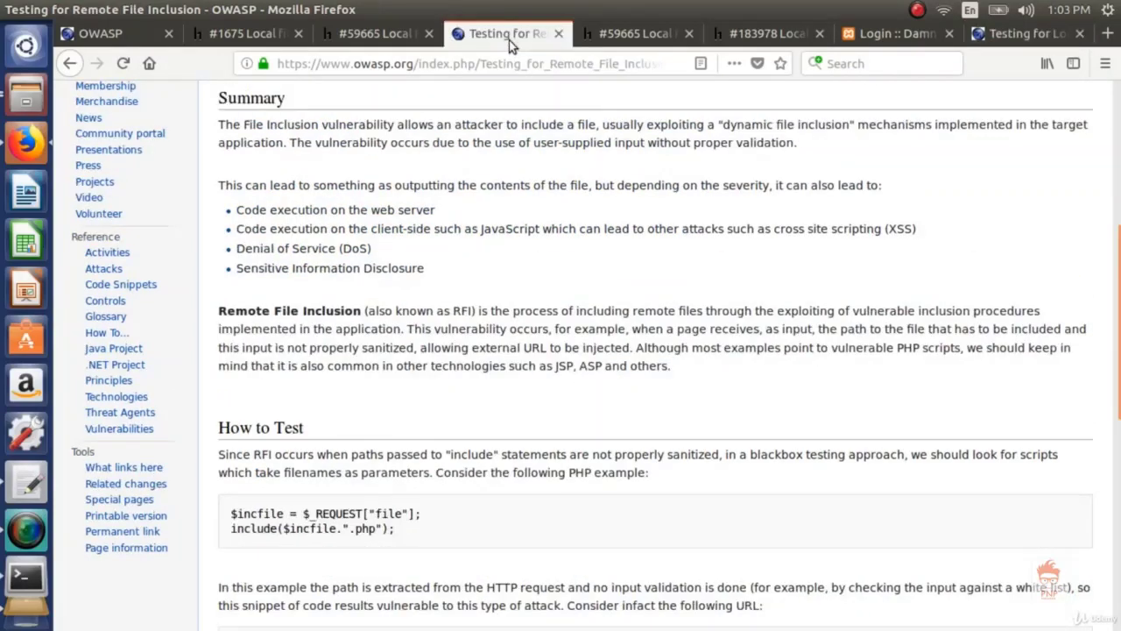
pyautogui.scroll(4, 506, 332)
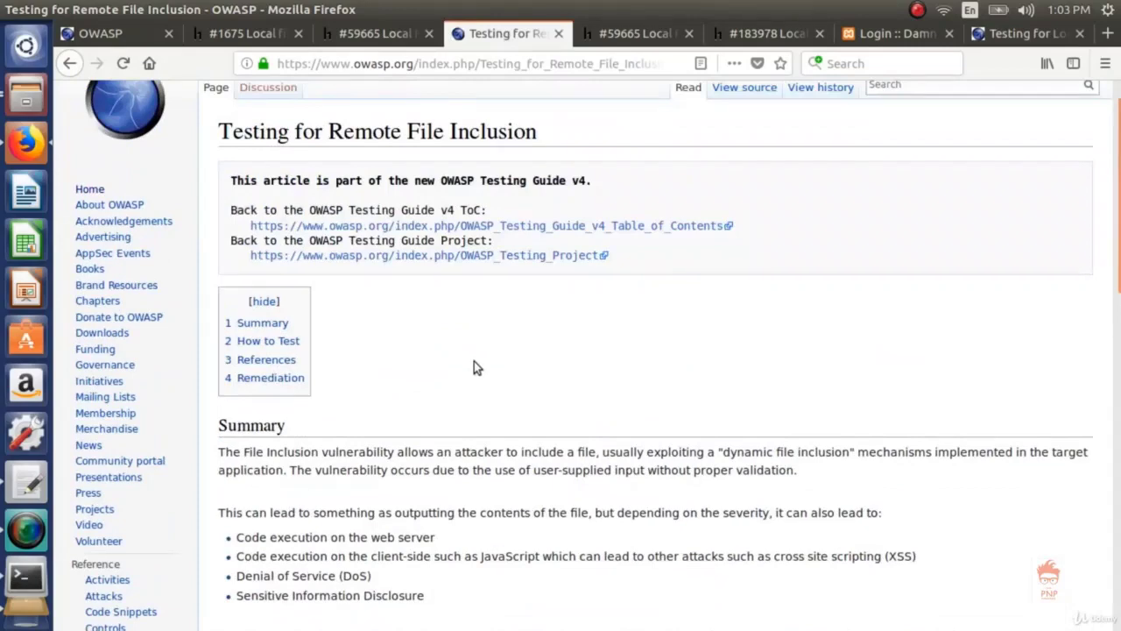
pyautogui.scroll(-4, 474, 361)
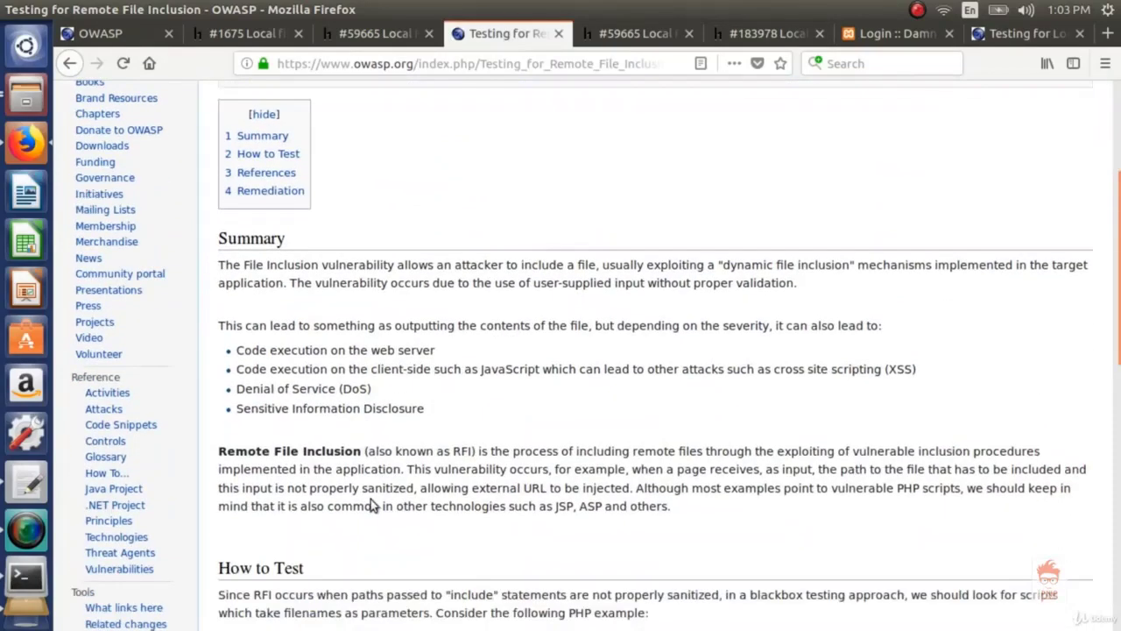
pyautogui.scroll(-2, 411, 489)
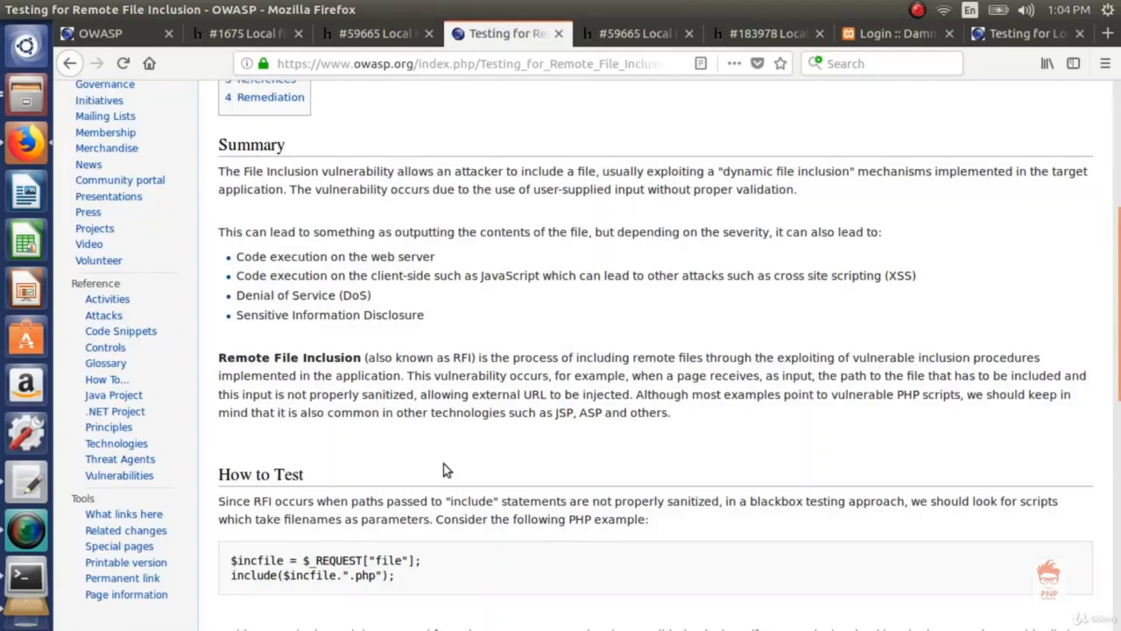
pyautogui.scroll(-4, 444, 471)
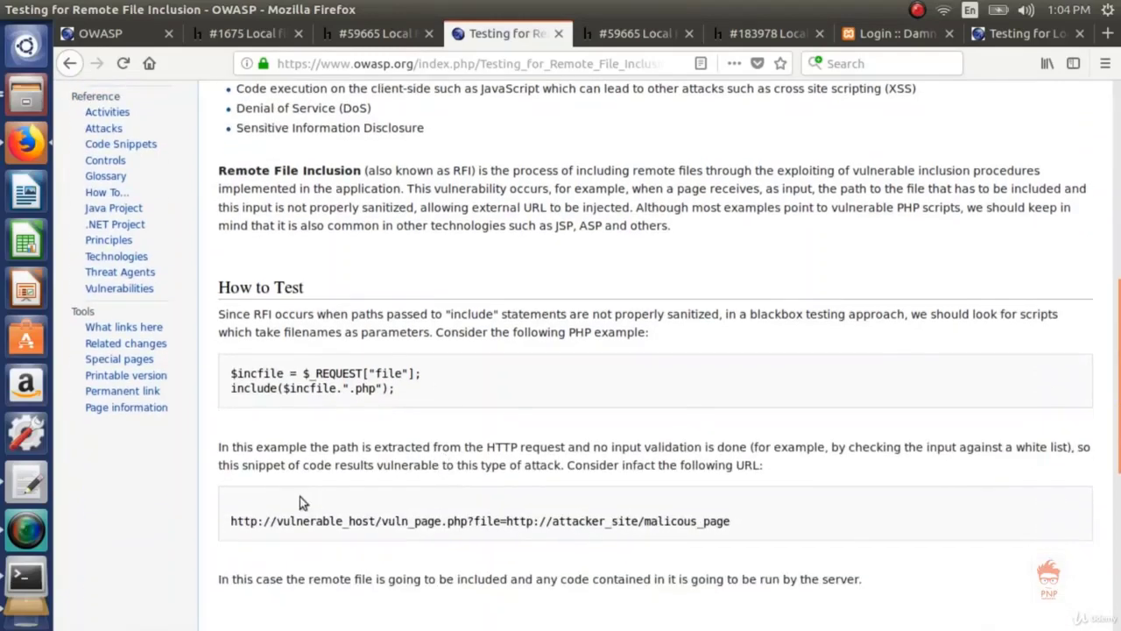
pyautogui.moveTo(231, 523); pyautogui.dragTo(732, 525)
pyautogui.click(739, 527)
pyautogui.moveTo(506, 522); pyautogui.dragTo(741, 524)
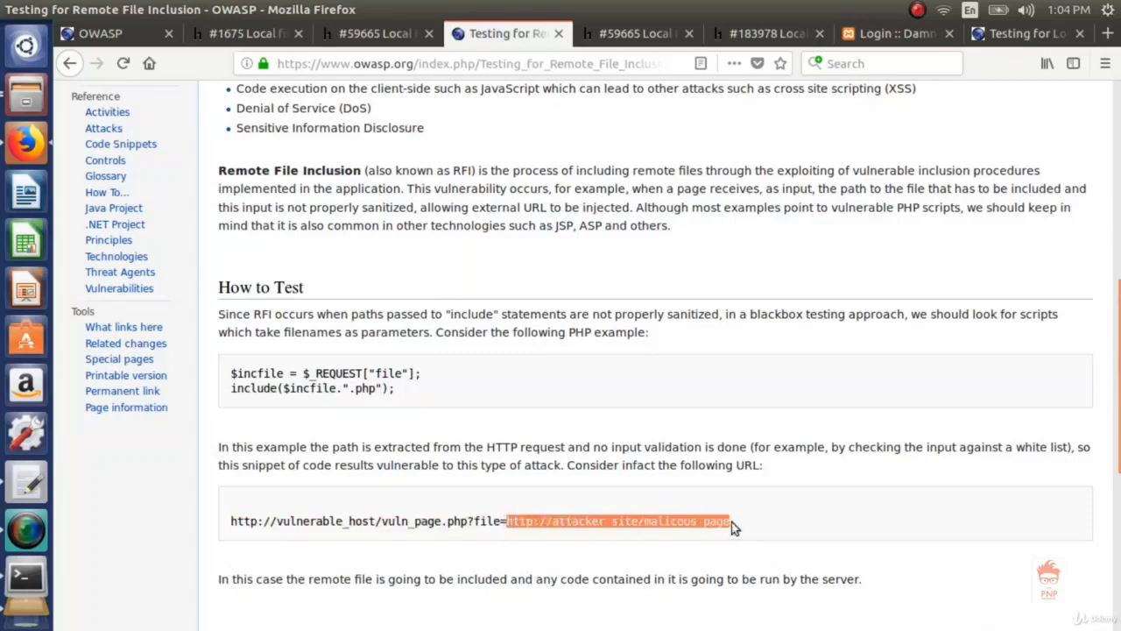
pyautogui.scroll(10, 501, 434)
pyautogui.scroll(-1, 500, 434)
pyautogui.scroll(-2, 501, 436)
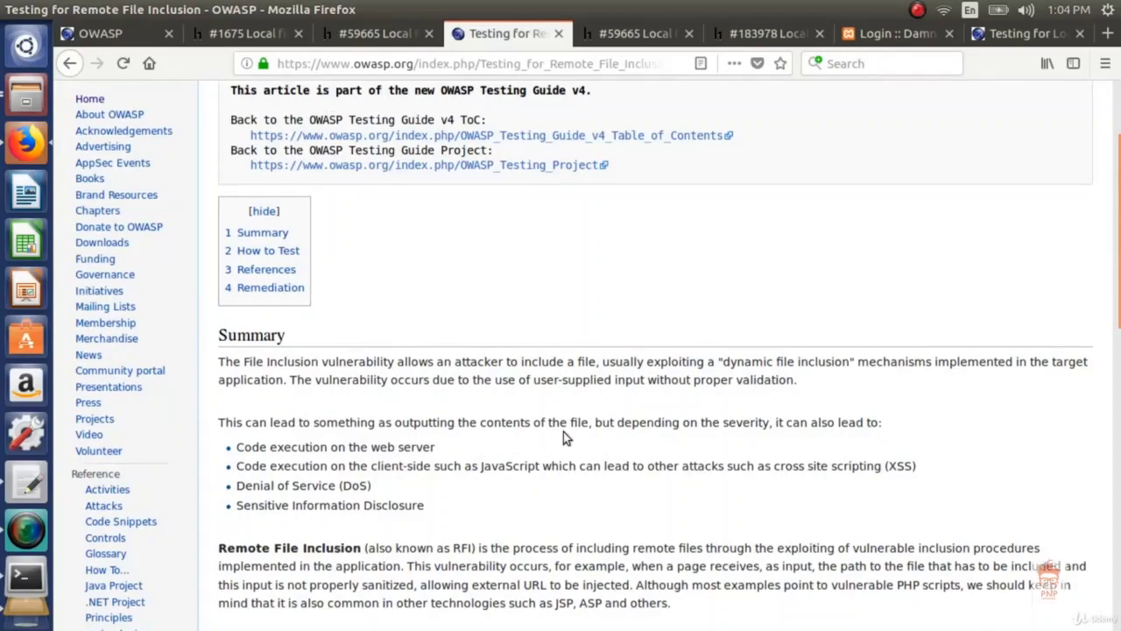
pyautogui.scroll(3, 563, 432)
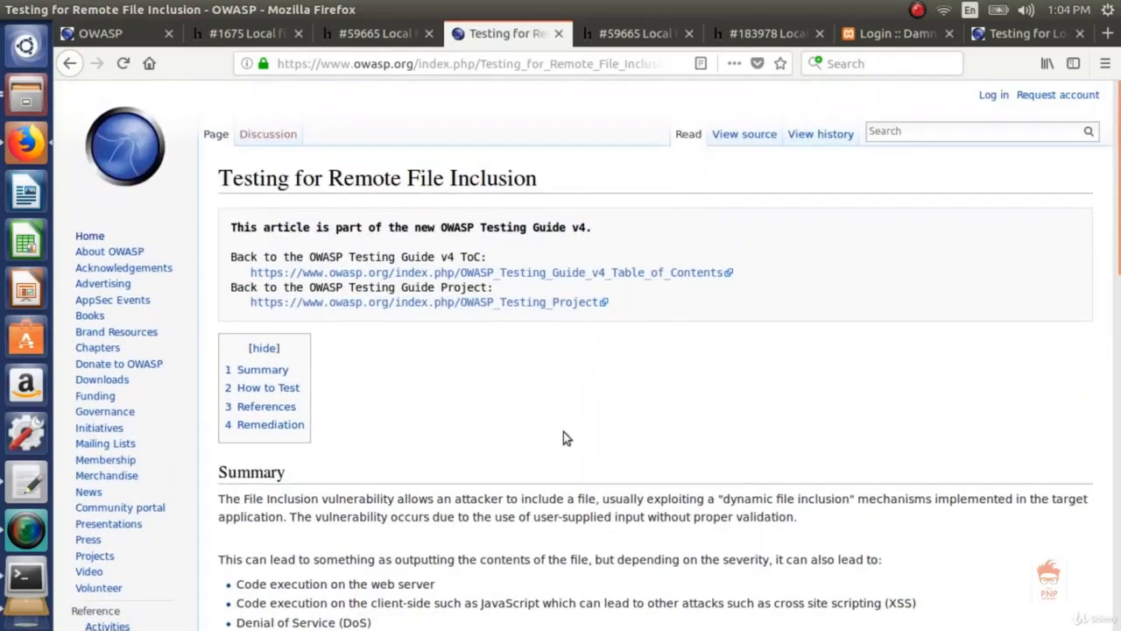
# Step: Switch tabs and confirm in the XAMPP control panel that Apache and MySQL are running
pyautogui.click(149, 40)
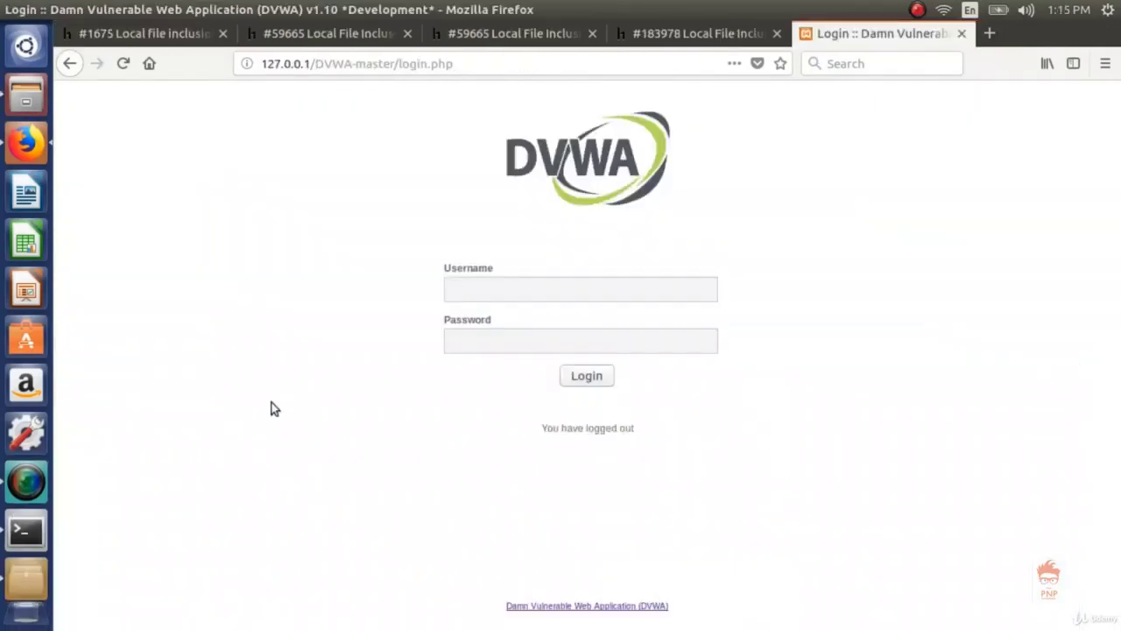
pyautogui.click(27, 576)
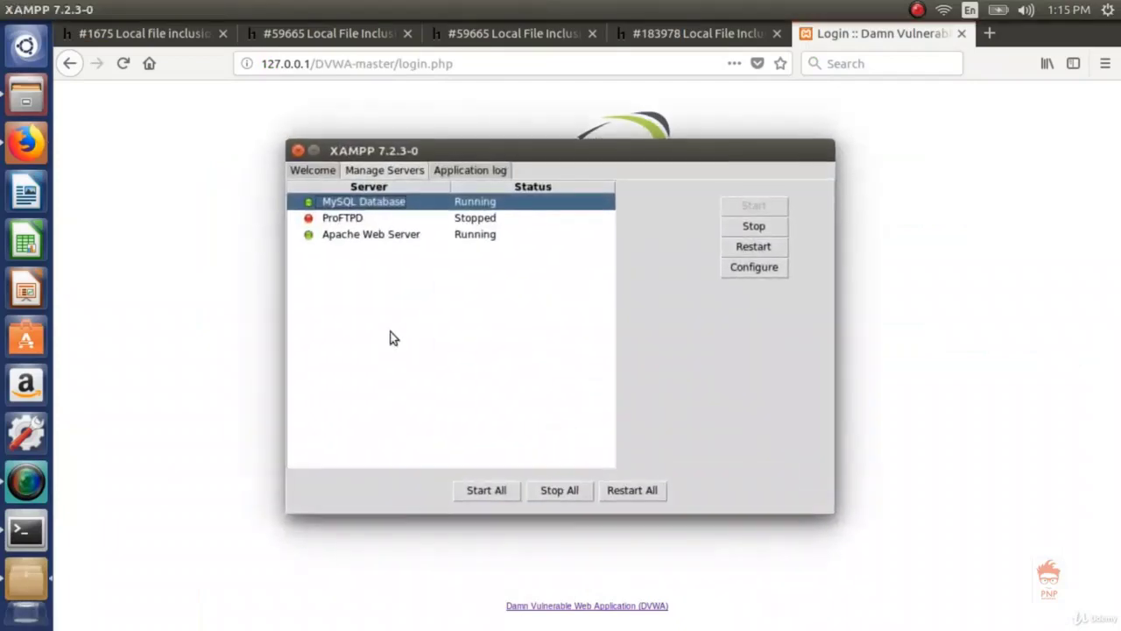
pyautogui.click(382, 235)
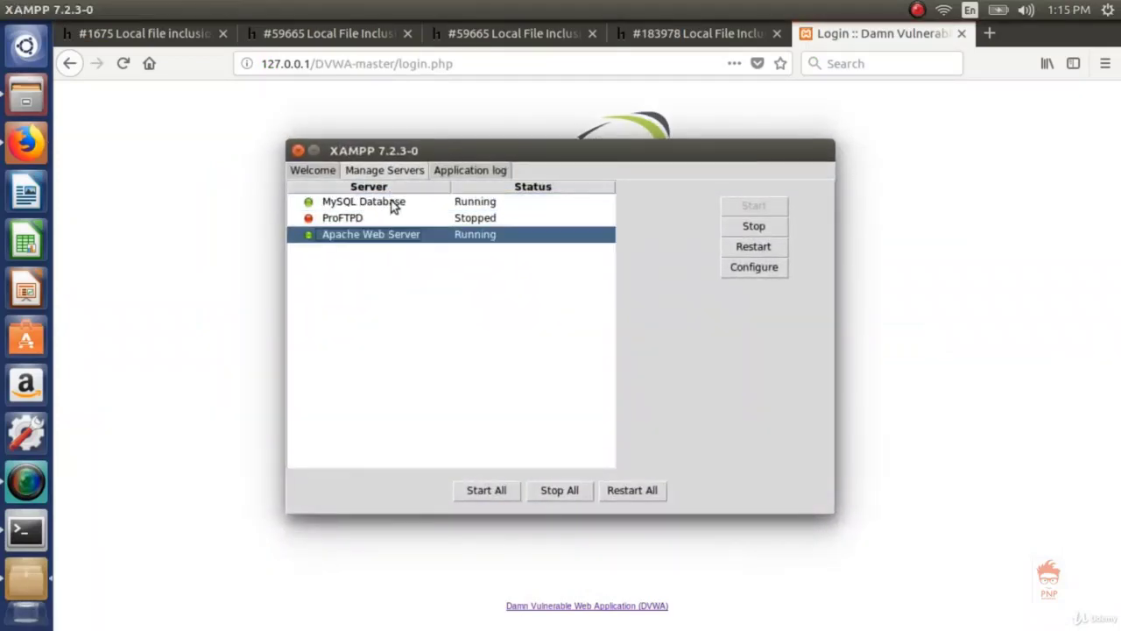
pyautogui.click(396, 205)
# Step: Close the XAMPP panel and log in to DVWA as admin with the account password
pyautogui.click(299, 151)
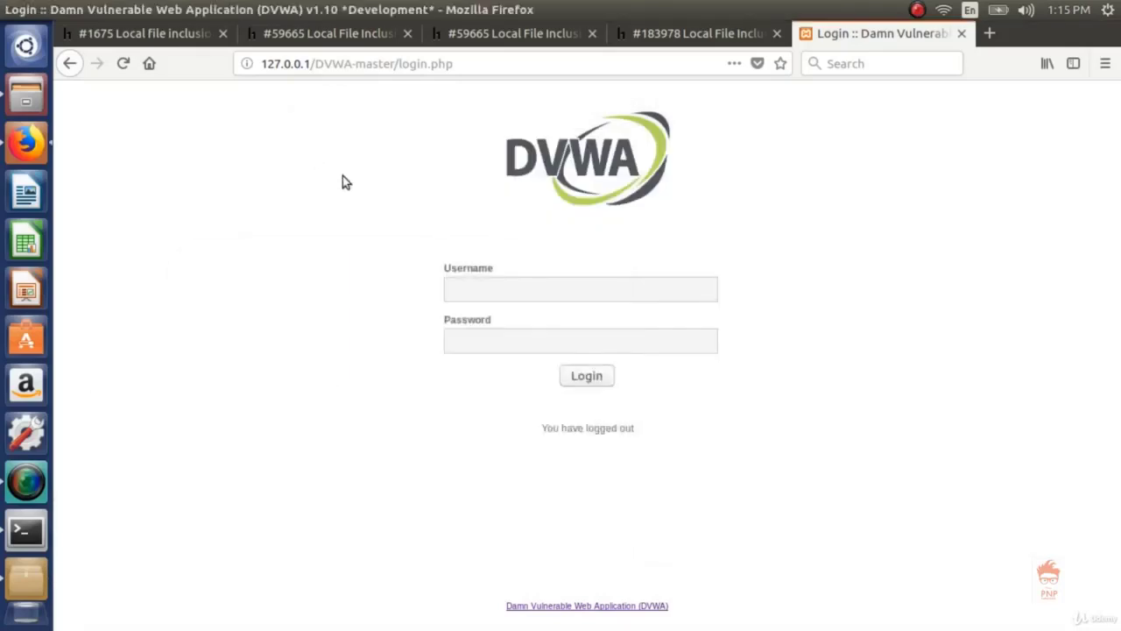
pyautogui.click(265, 67)
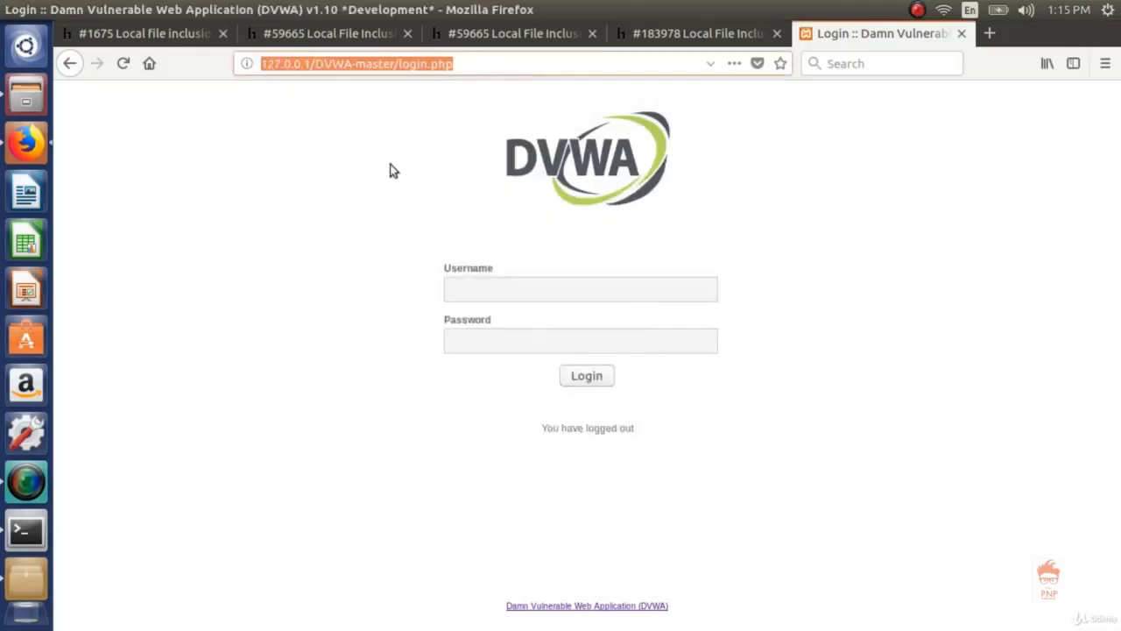
pyautogui.click(463, 293)
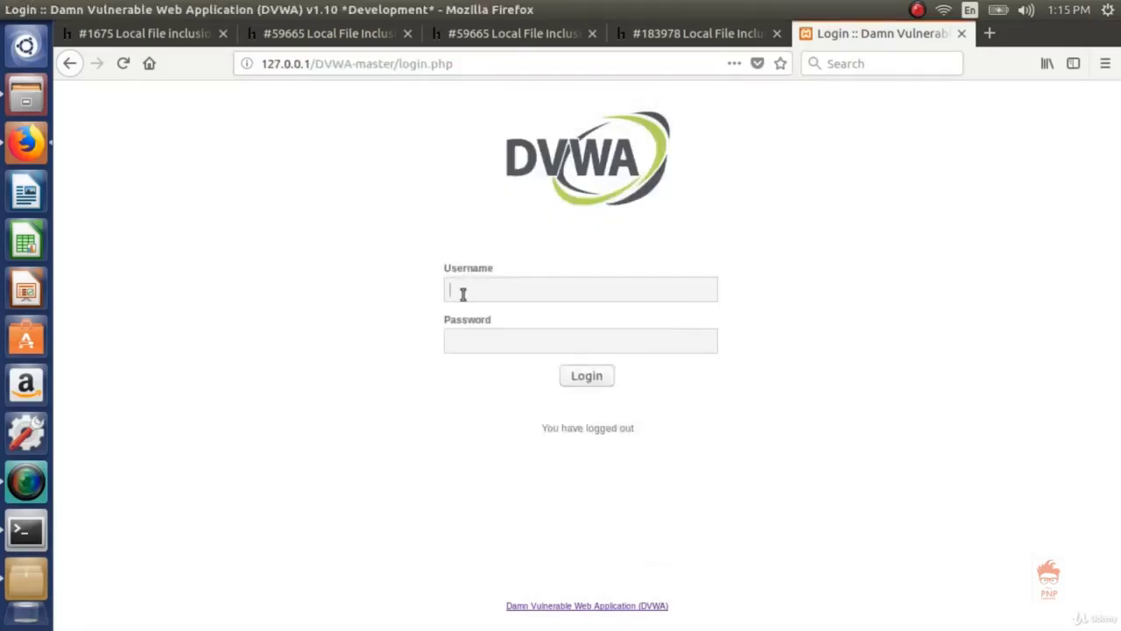
pyautogui.write('admin')
pyautogui.press('Tab')
pyautogui.write('password')
pyautogui.press('Return')
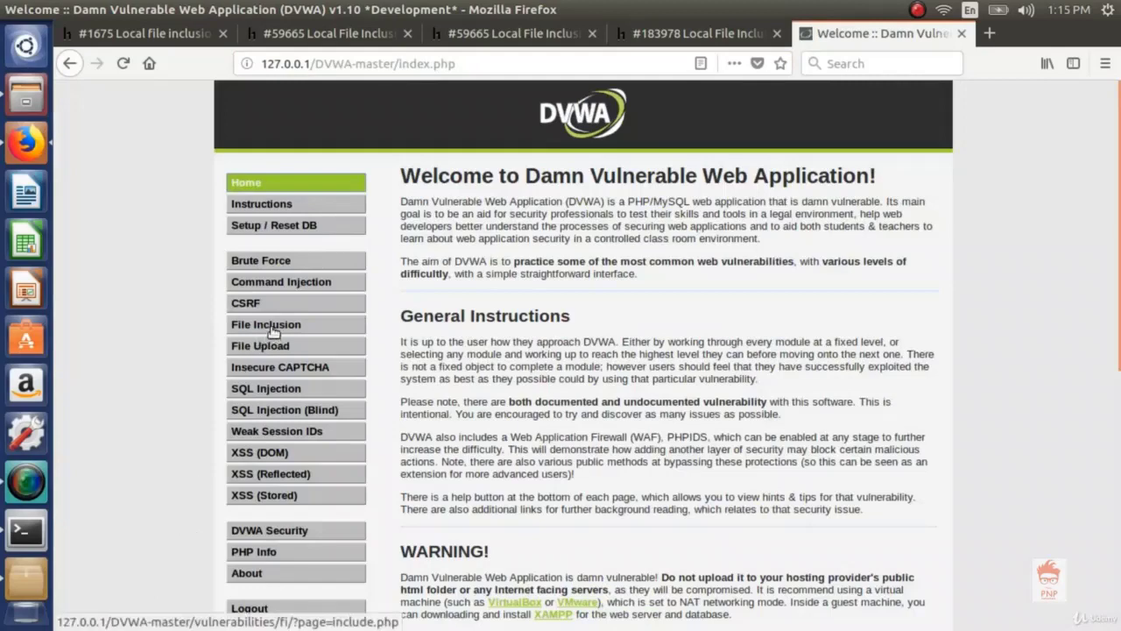
# Step: Set the DVWA security level to Low and submit it
pyautogui.click(249, 534)
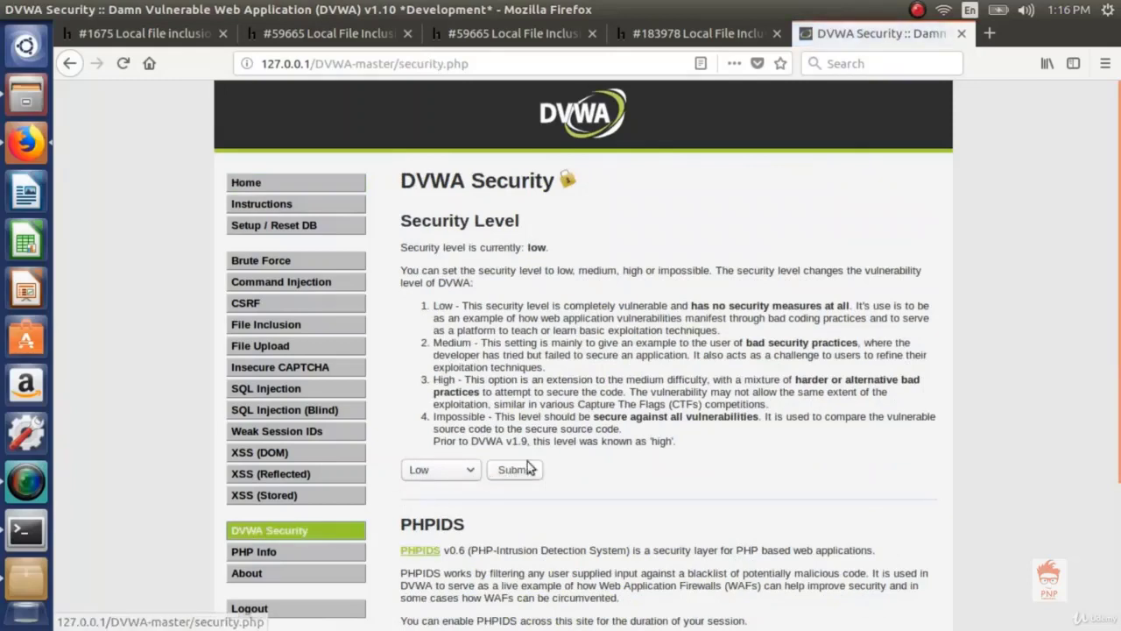
pyautogui.click(418, 475)
pyautogui.click(418, 491)
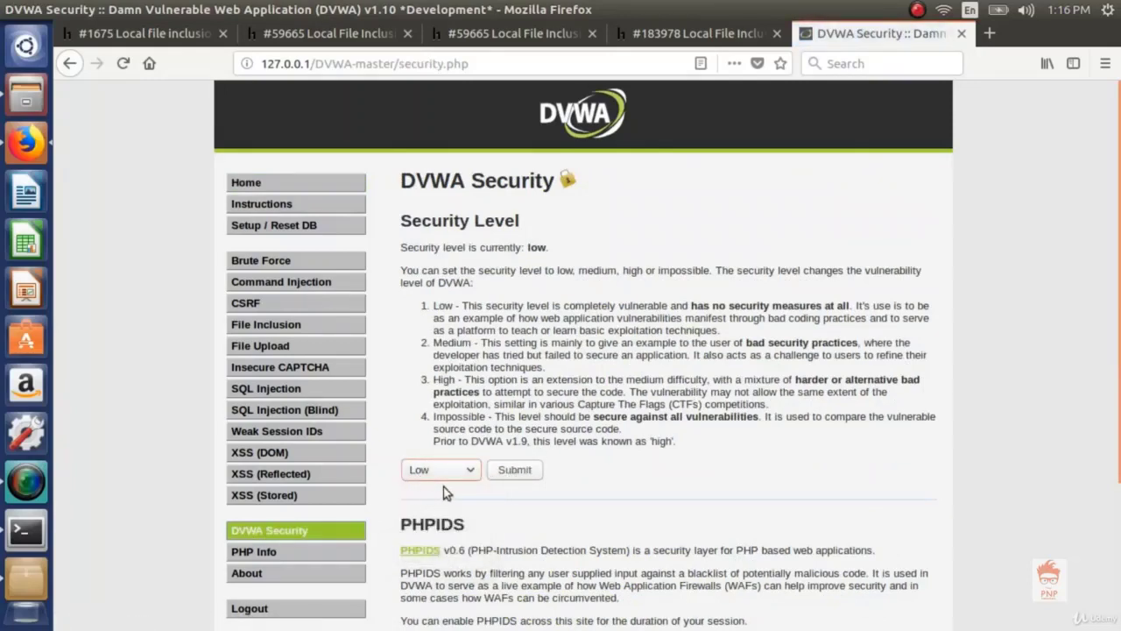
pyautogui.click(515, 470)
# Step: Open the File Inclusion page and highlight its allow_url_include warning notice
pyautogui.click(285, 325)
pyautogui.moveTo(418, 212); pyautogui.dragTo(661, 220)
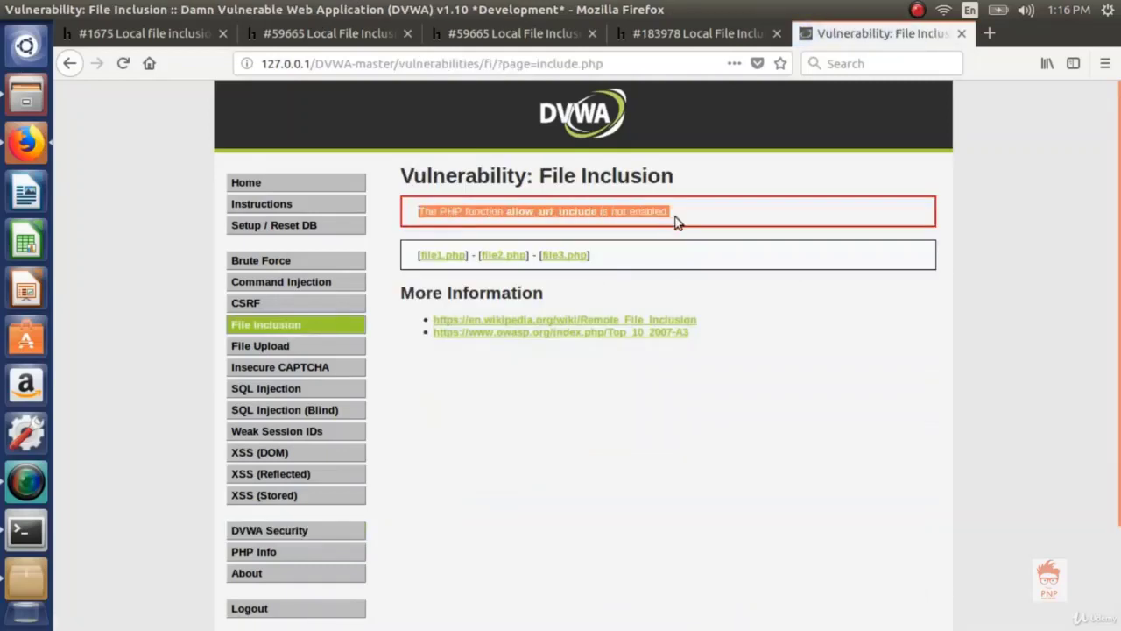
pyautogui.click(670, 217)
pyautogui.moveTo(671, 212); pyautogui.dragTo(432, 211)
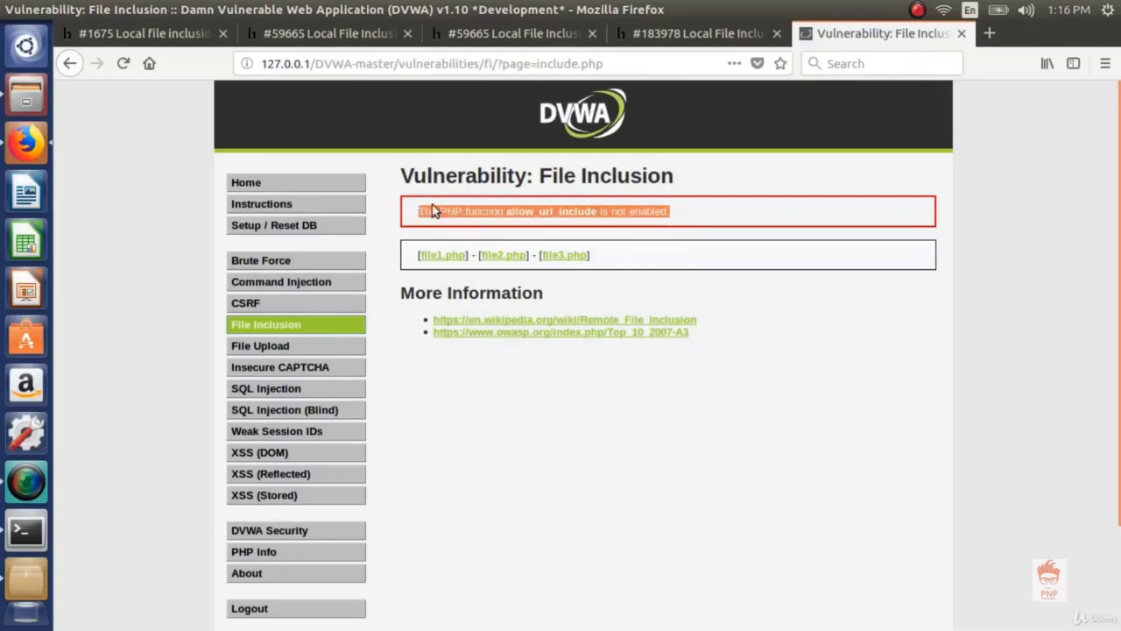
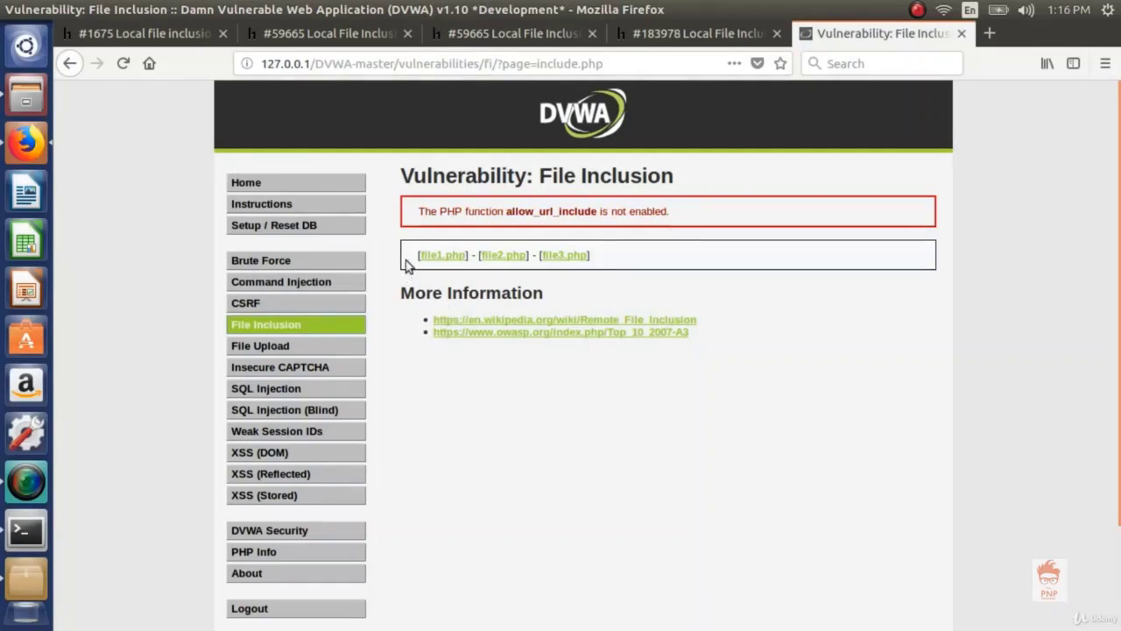
# Step: Highlight the '[file1.php] - [file2.php] - [file3.php]' link line on the File Inclusion page
pyautogui.moveTo(407, 266); pyautogui.dragTo(632, 272)
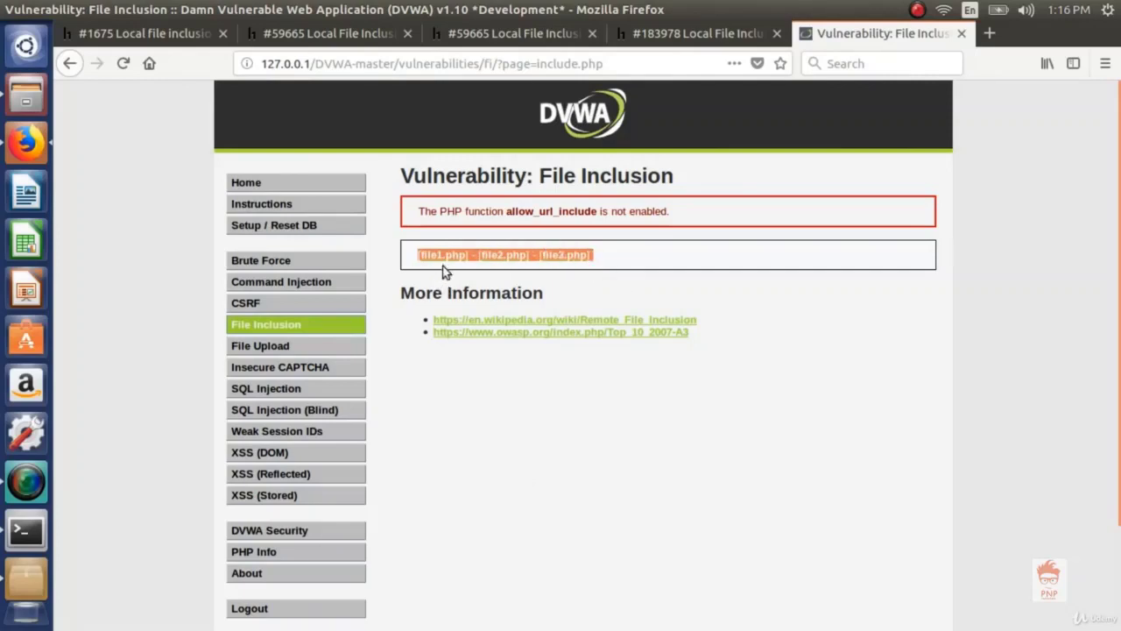
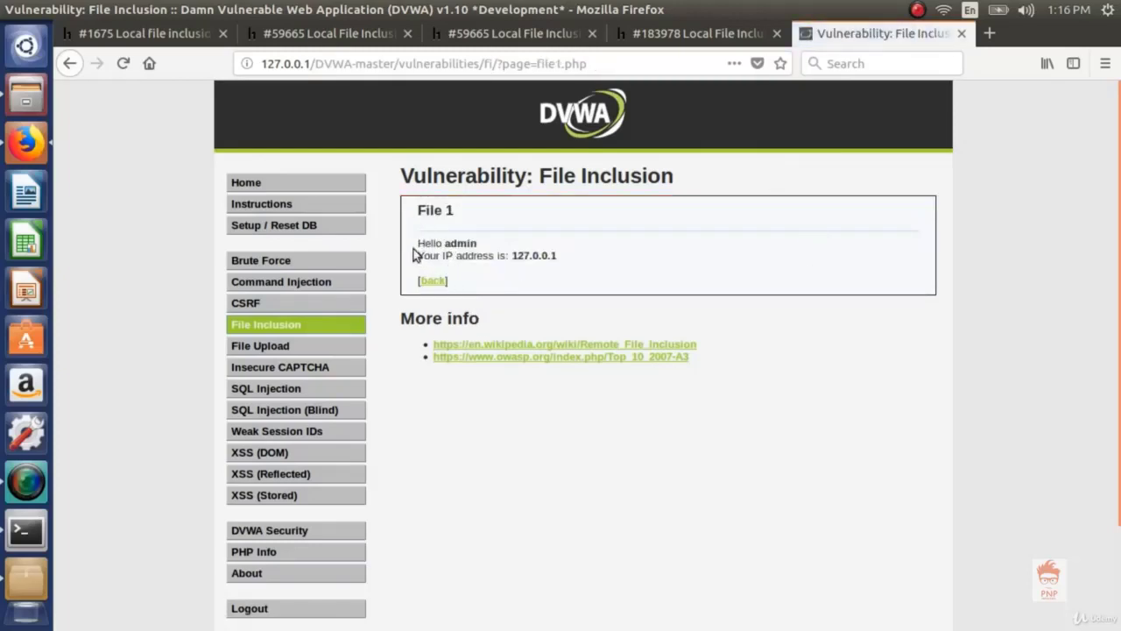
pyautogui.moveTo(418, 249); pyautogui.dragTo(568, 256)
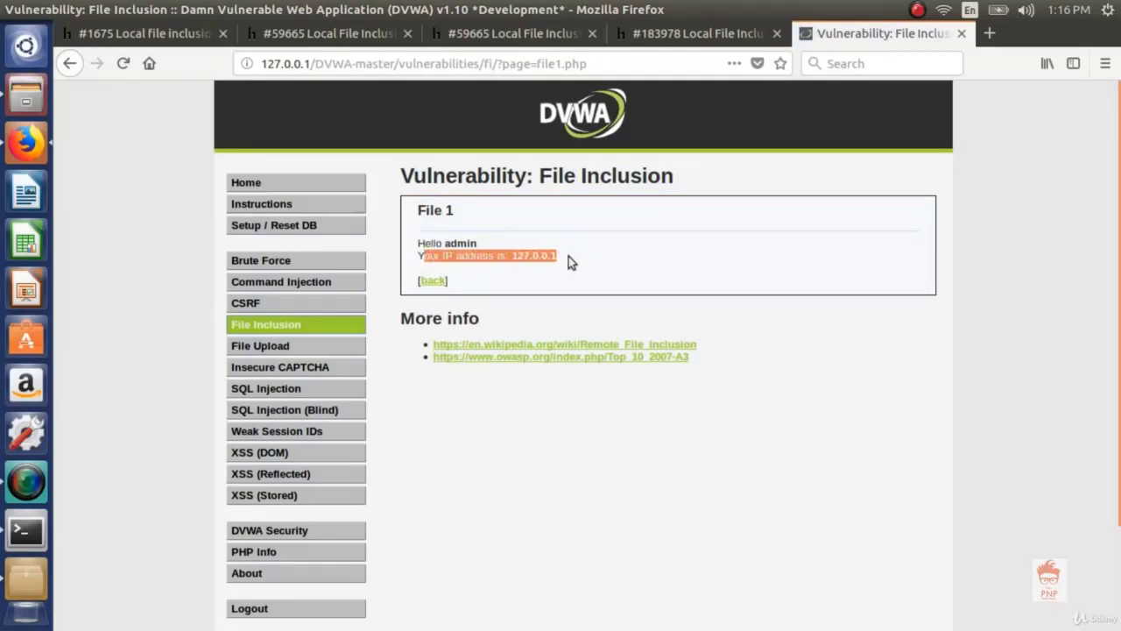
pyautogui.click(569, 256)
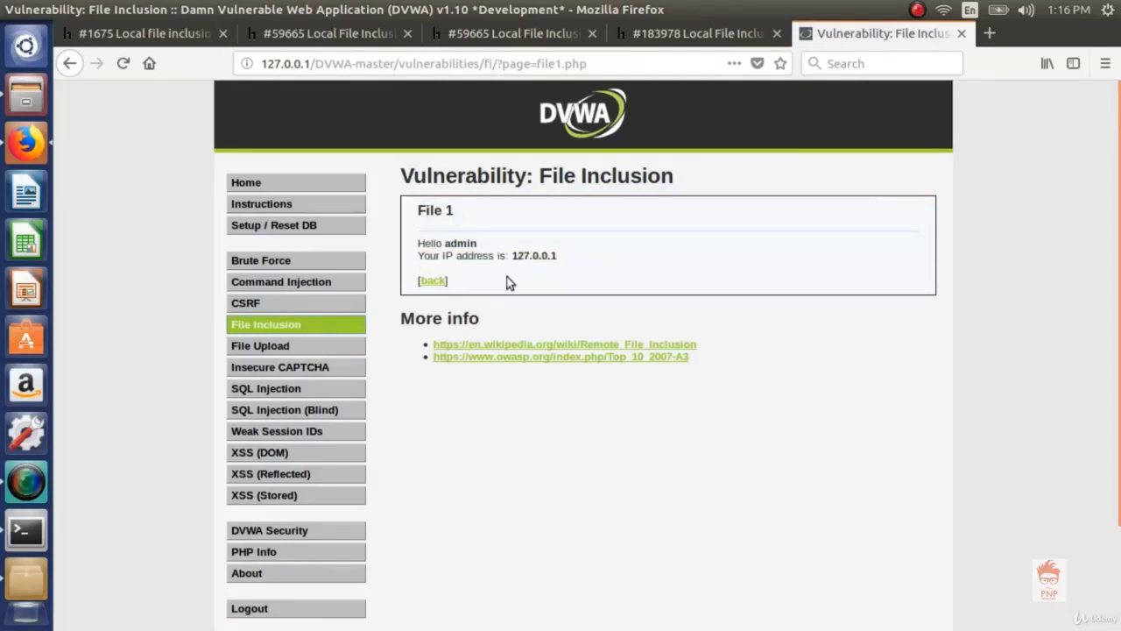
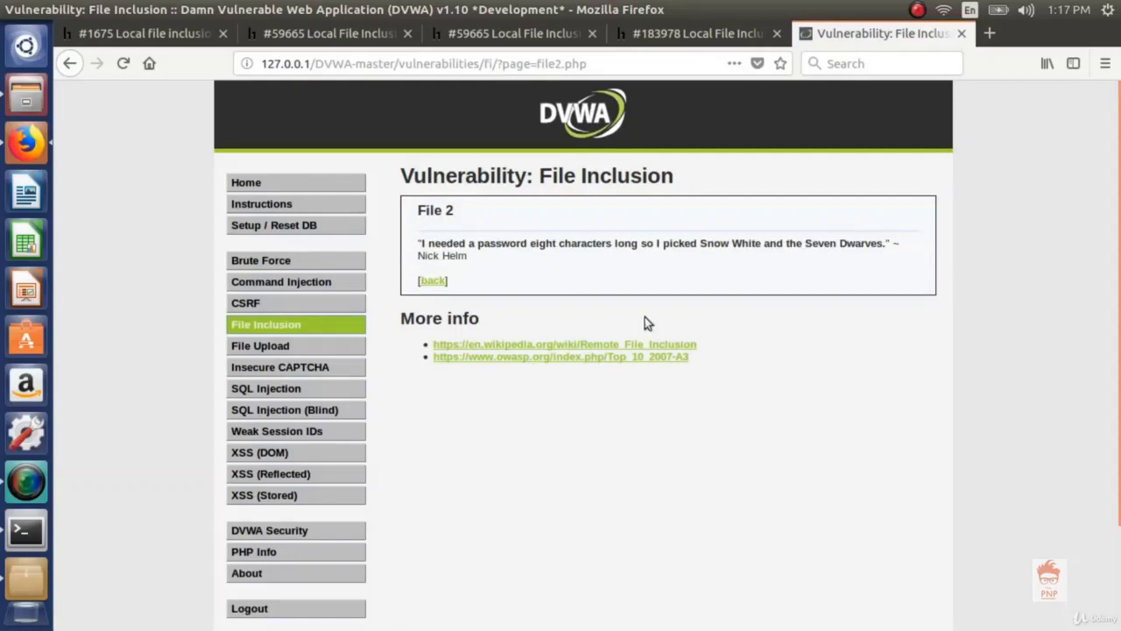
# Step: Highlight and deselect the File 2 quote, then go back to the File Inclusion page
pyautogui.tripleClick(417, 256)
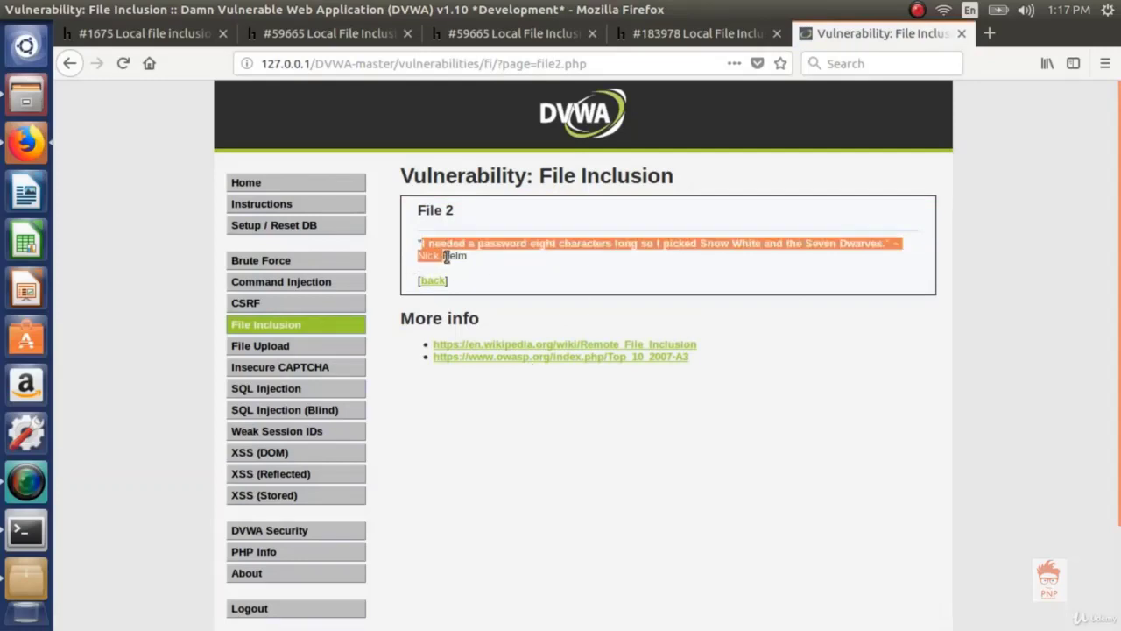
pyautogui.click(523, 263)
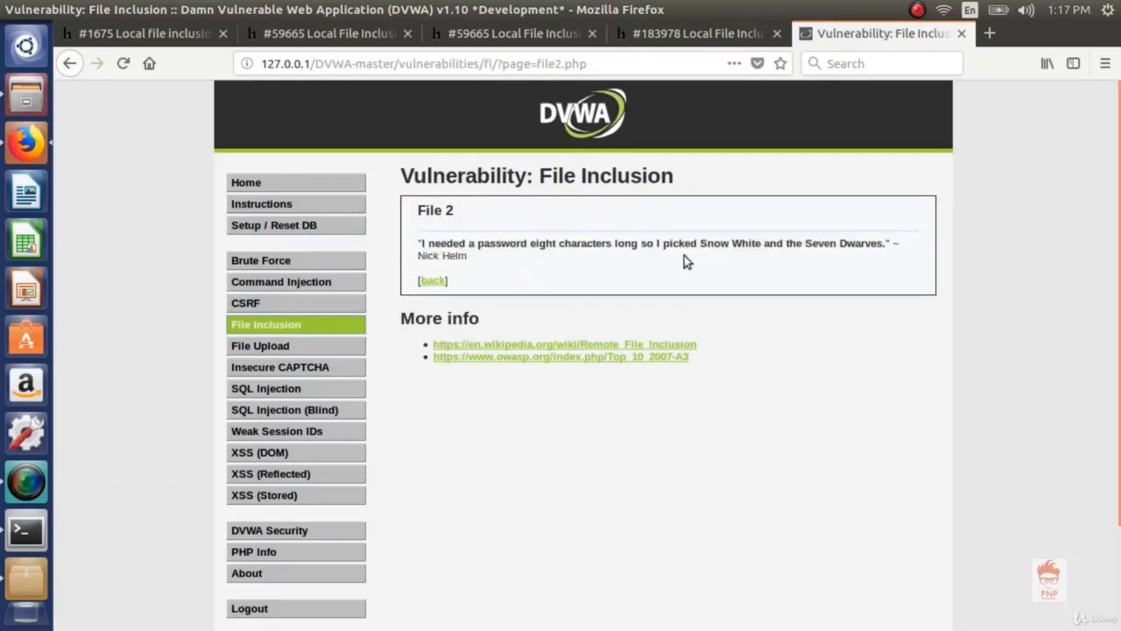
pyautogui.click(433, 280)
# Step: Load file3.php and highlight its IP 127.0.0.1, user-agent and referrer details
pyautogui.click(559, 256)
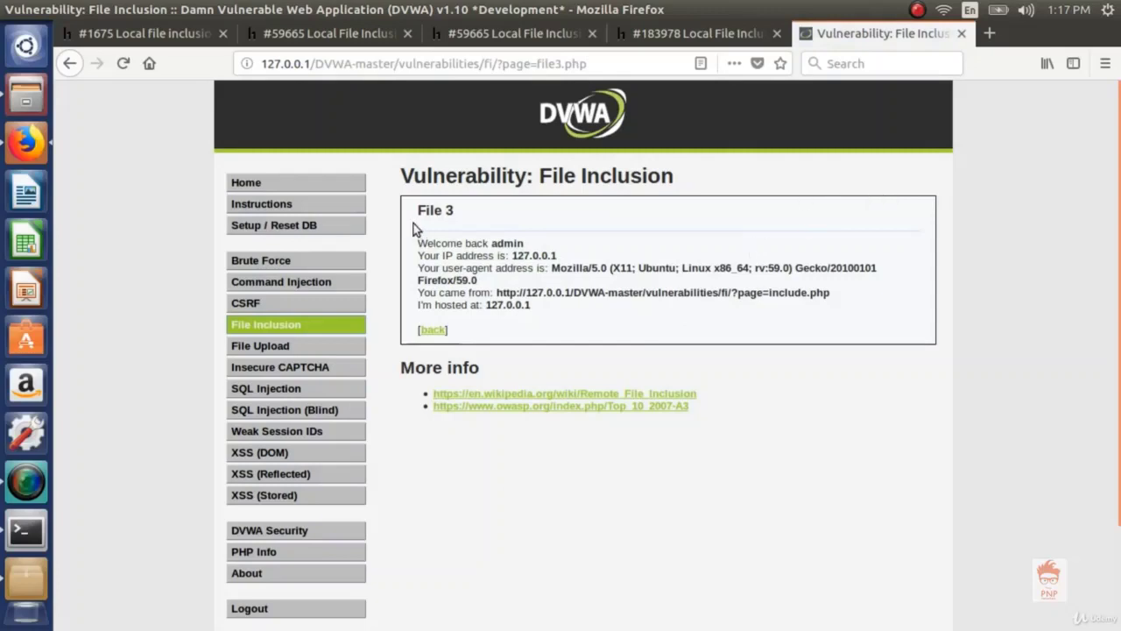
pyautogui.moveTo(417, 237); pyautogui.dragTo(595, 311)
pyautogui.click(594, 323)
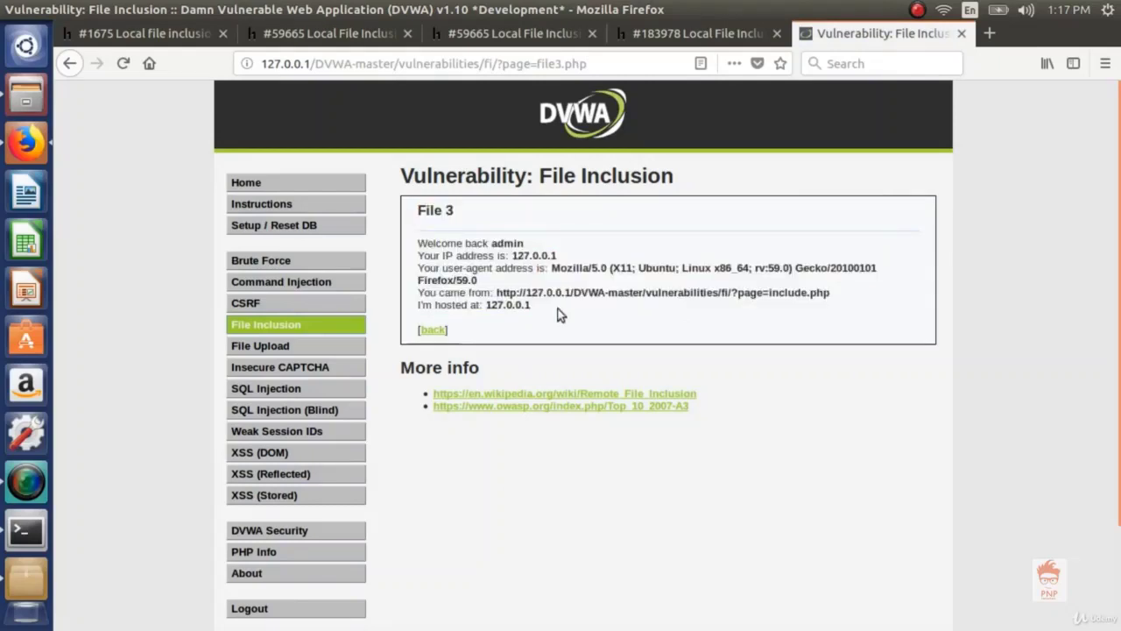
# Step: Go back from the File 3 page to the include.php list of file1.php, file2.php and file3.php
pyautogui.click(430, 330)
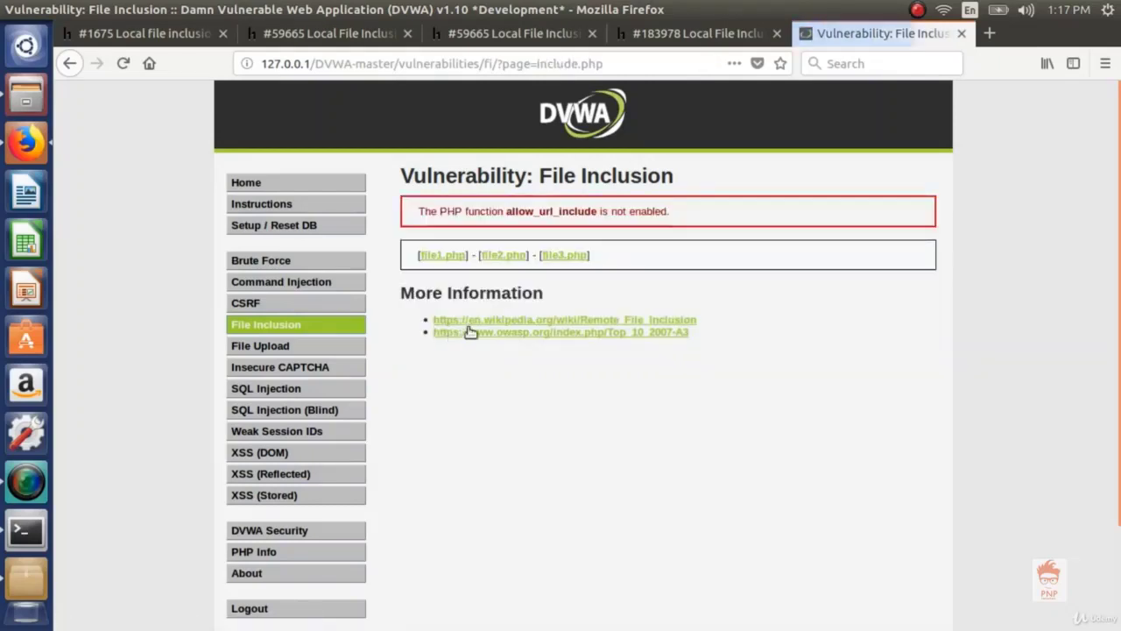
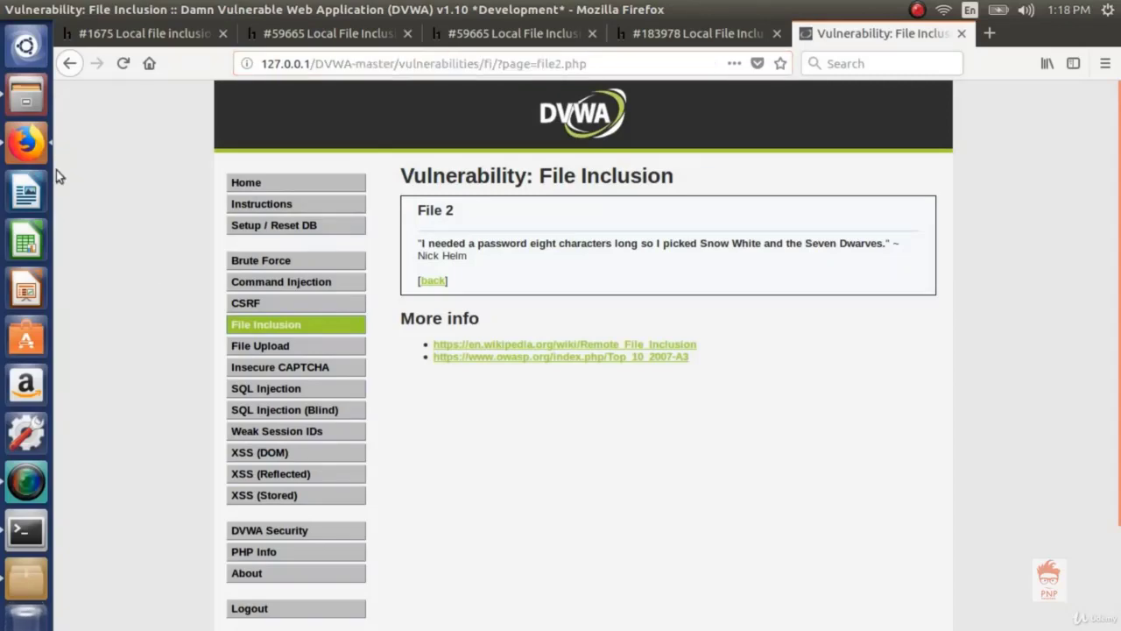
# Step: Open /opt/lampp/htdocs in Files, listing DVWA-master, dashboard and the PHP files
pyautogui.click(26, 95)
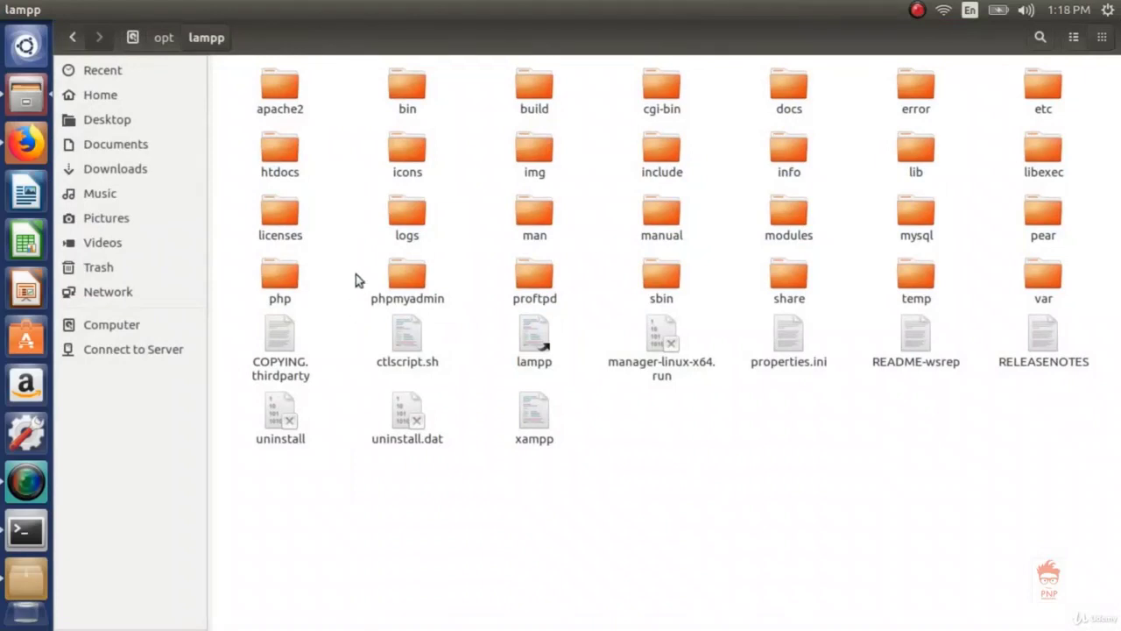
pyautogui.doubleClick(281, 174)
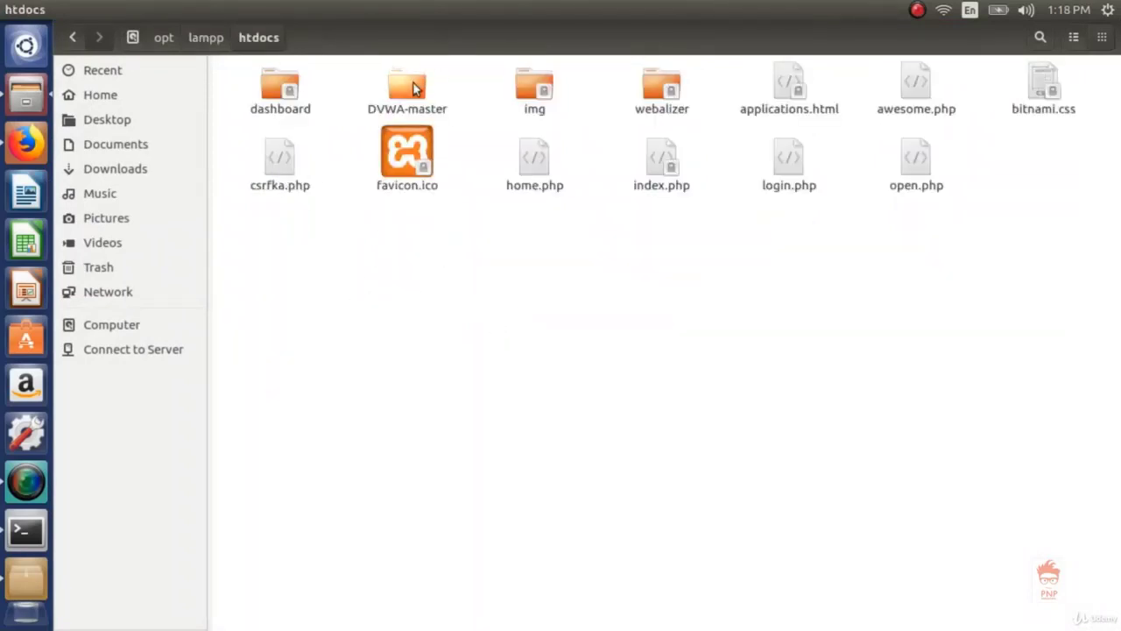
pyautogui.click(412, 85)
pyautogui.click(431, 320)
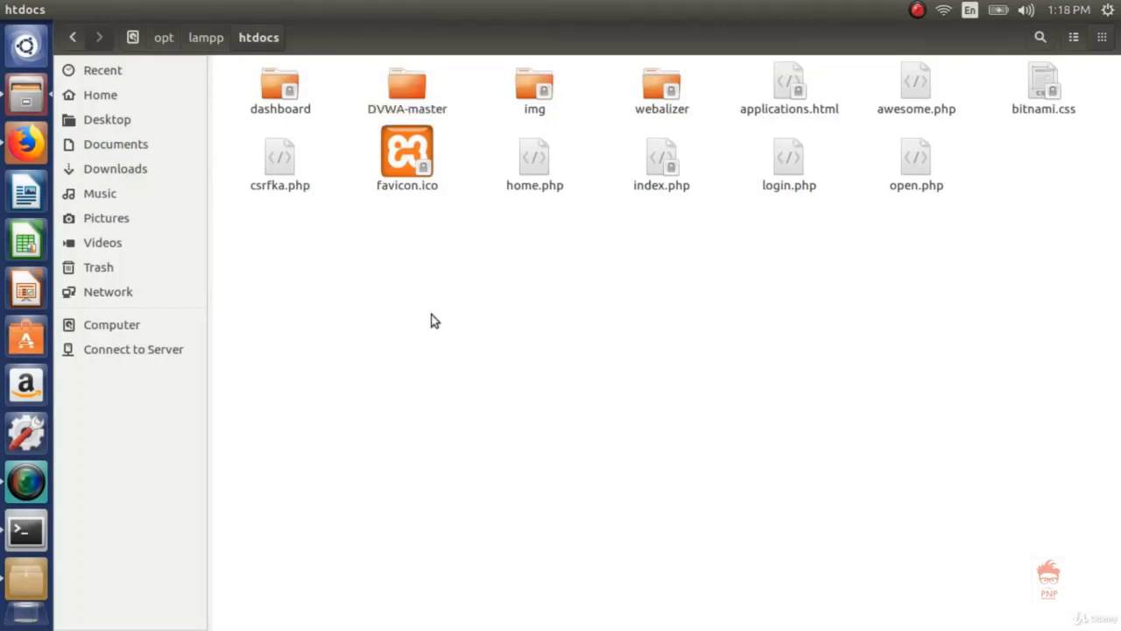
# Step: Launch the Text Editor (gedit) from the Dash search
pyautogui.press('super')
pyautogui.write('edit')
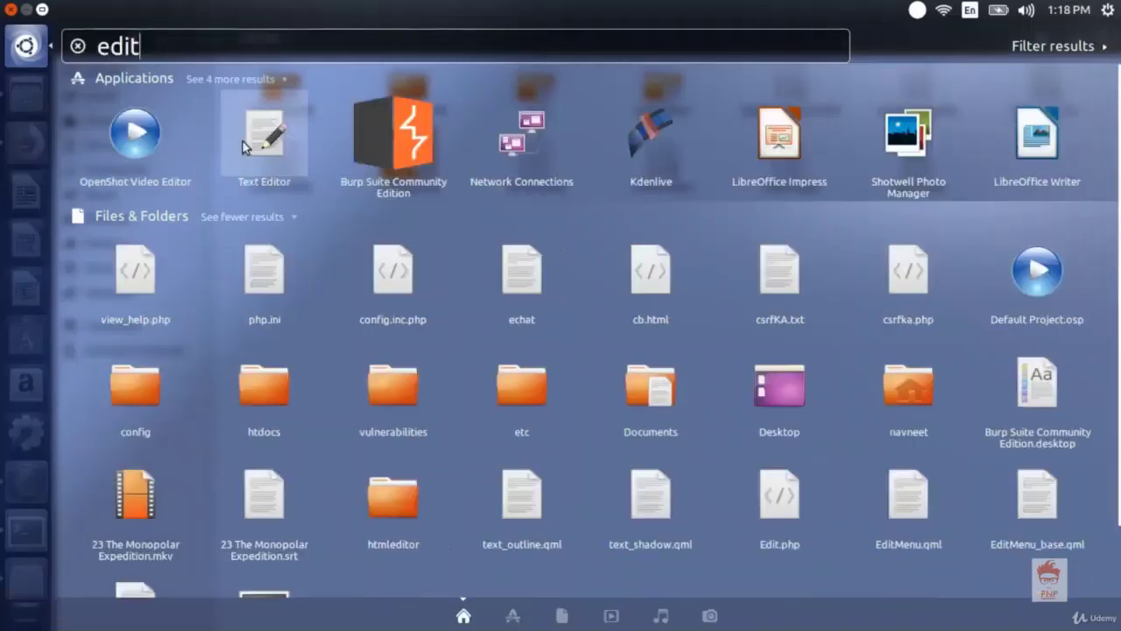
pyautogui.click(283, 160)
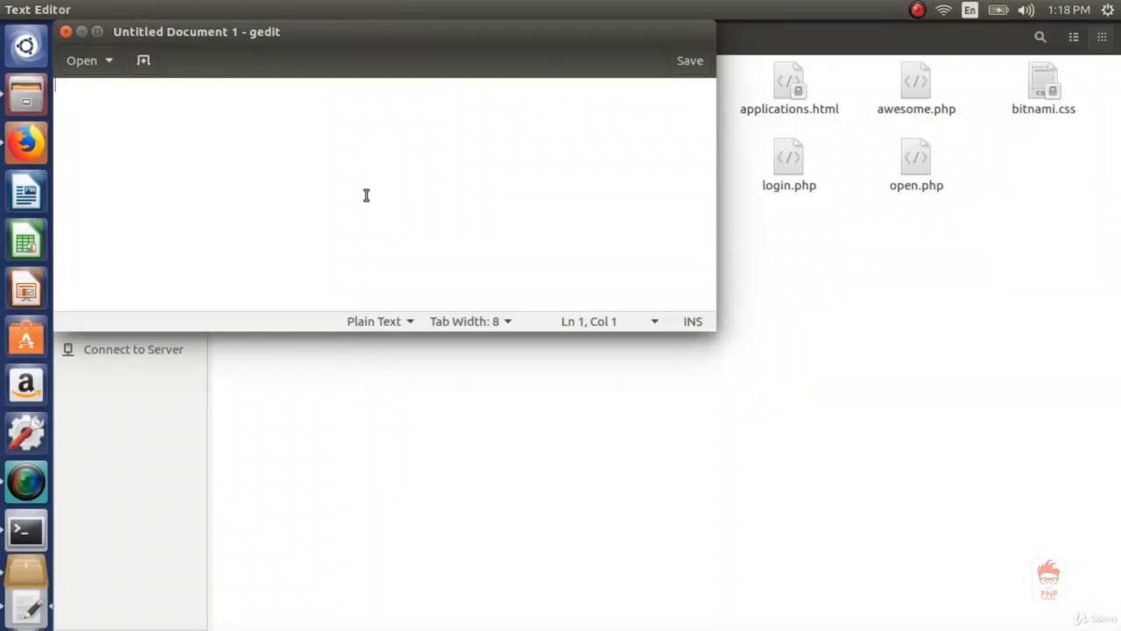
# Step: Write an <html> page with an <h2> reading 'i am a sensitive file!' and bring up Save As
pyautogui.write('<html>')
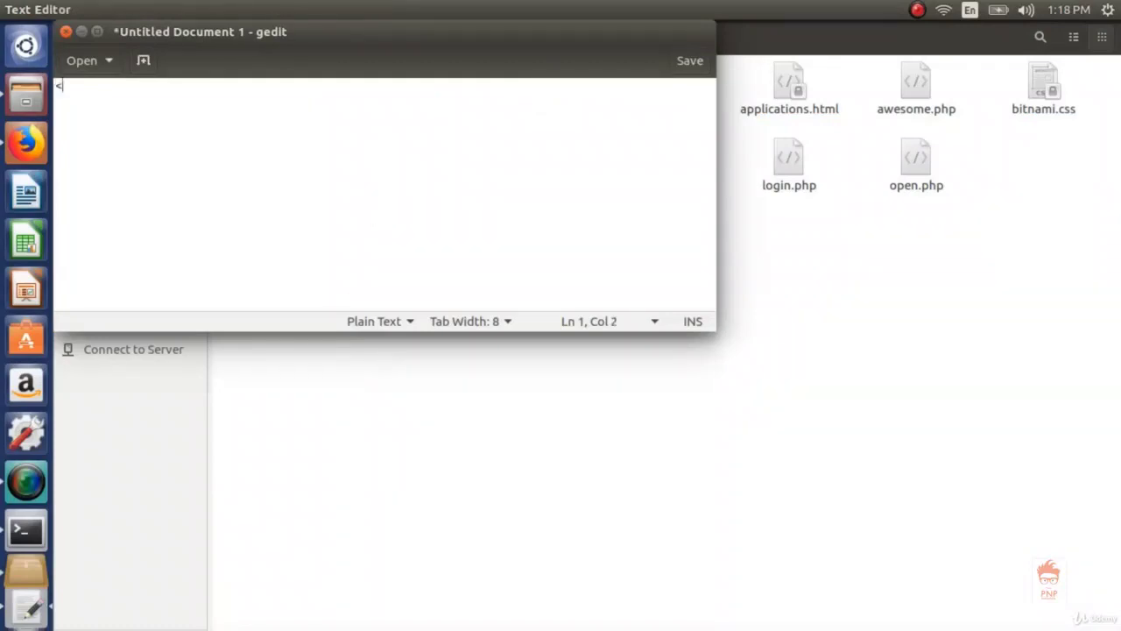
pyautogui.press('Return')
pyautogui.write('</html>')
pyautogui.press('Up')
pyautogui.press('Return')
pyautogui.write('<h2></h2>')
pyautogui.press('Left')
pyautogui.press('Left')
pyautogui.press('Left')
pyautogui.press('Left')
pyautogui.press('Left')
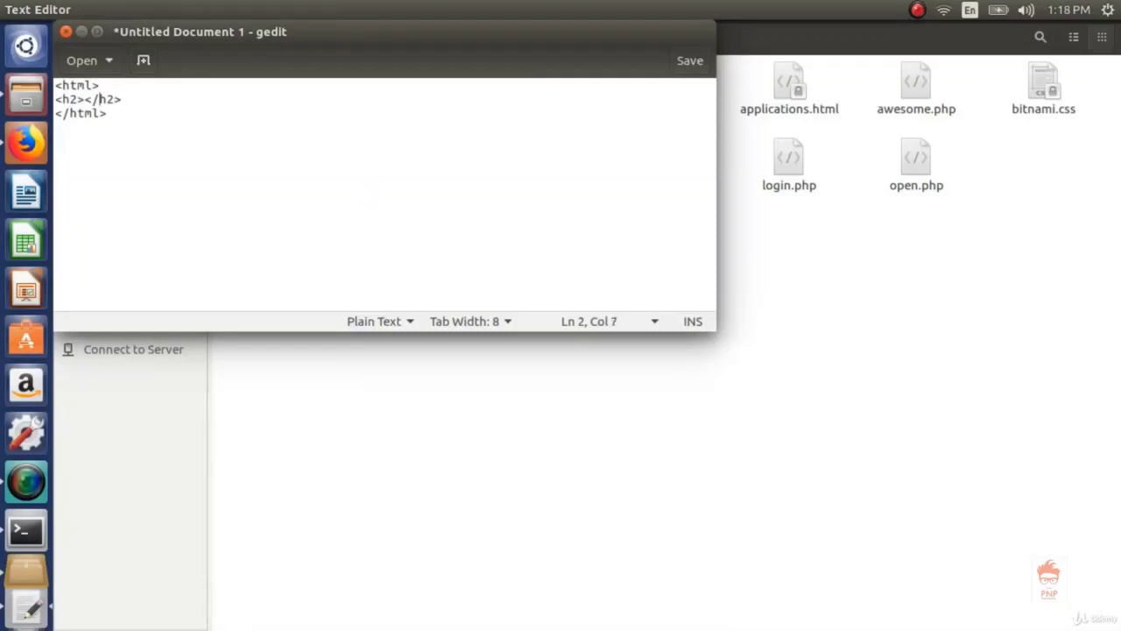
pyautogui.write('i am a sensitive file!')
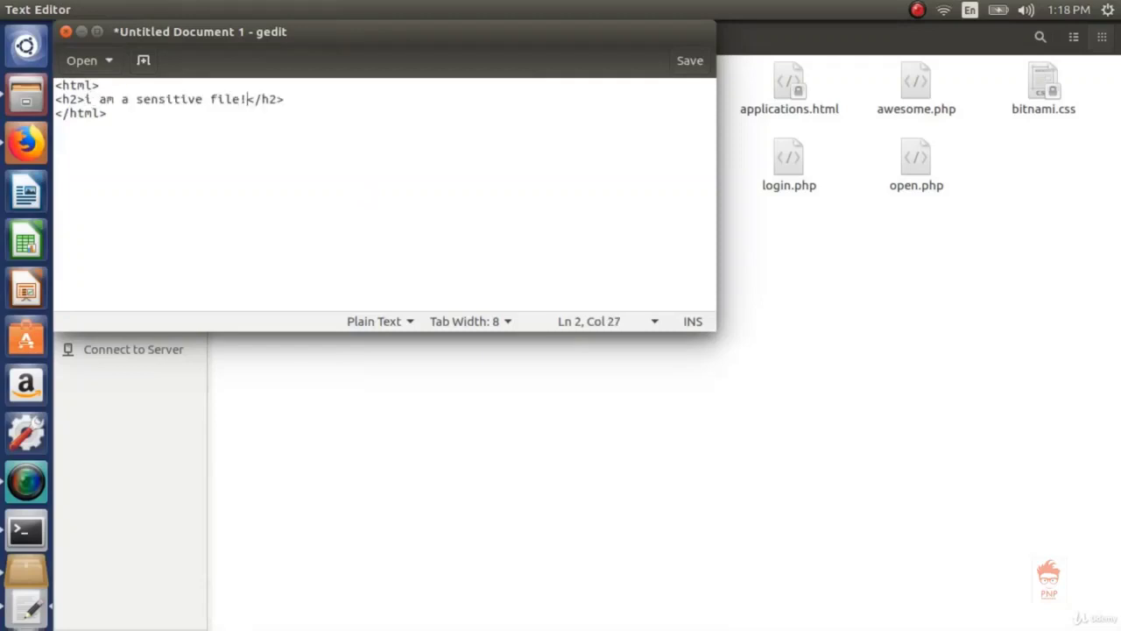
pyautogui.hotkey('ctrl', 's')
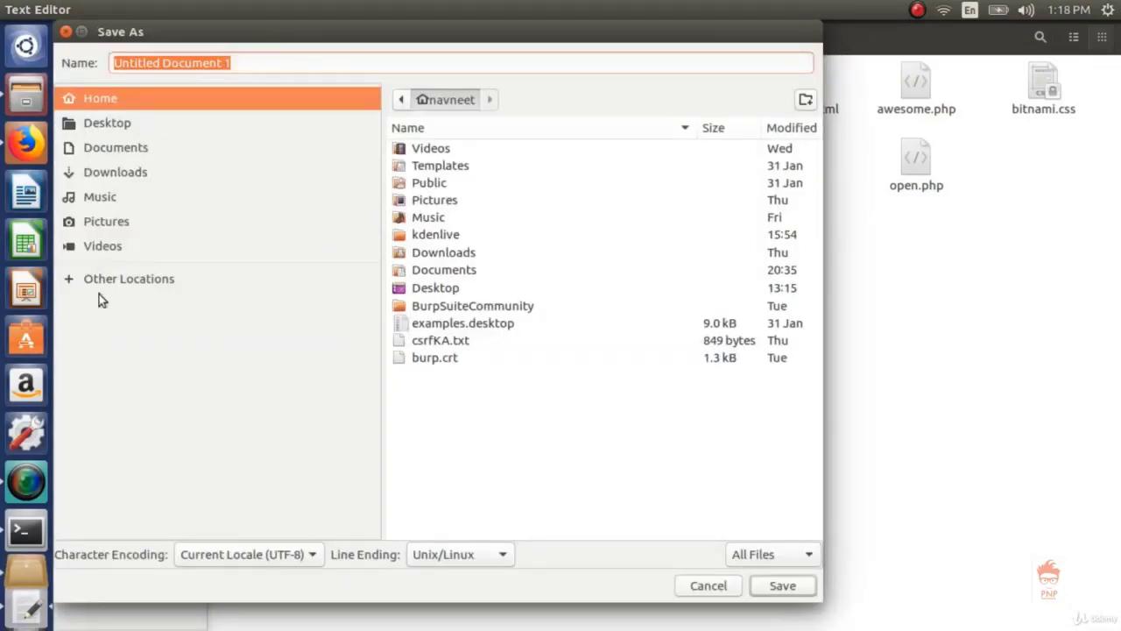
# Step: Save the page as sensitive.php in Computer > opt > lampp > htdocs
pyautogui.click(105, 284)
pyautogui.click(447, 126)
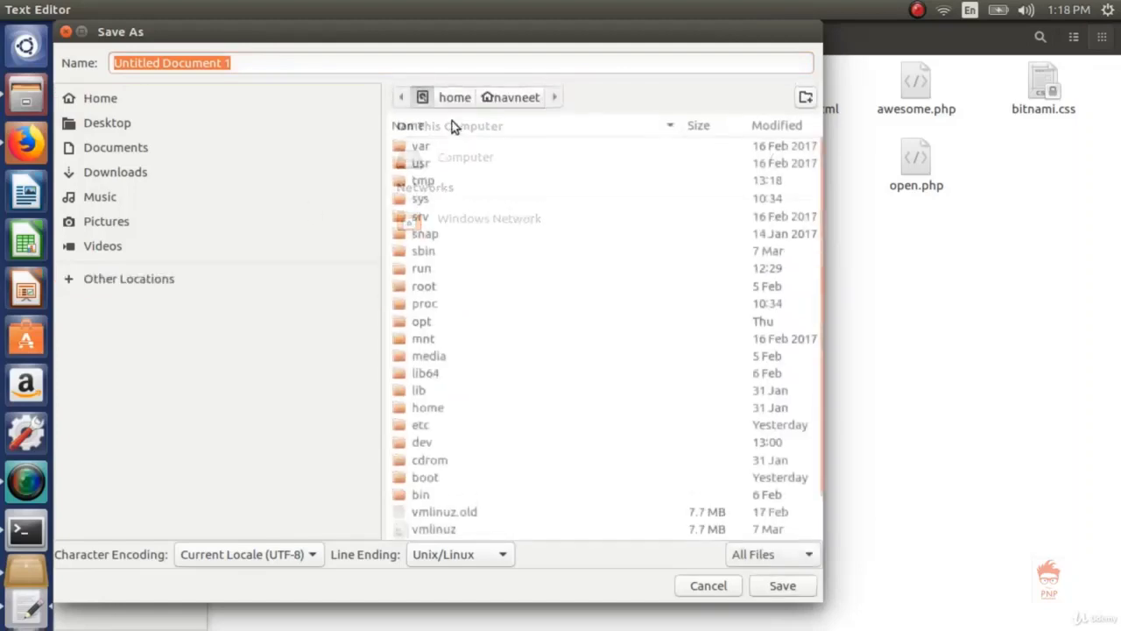
pyautogui.click(453, 122)
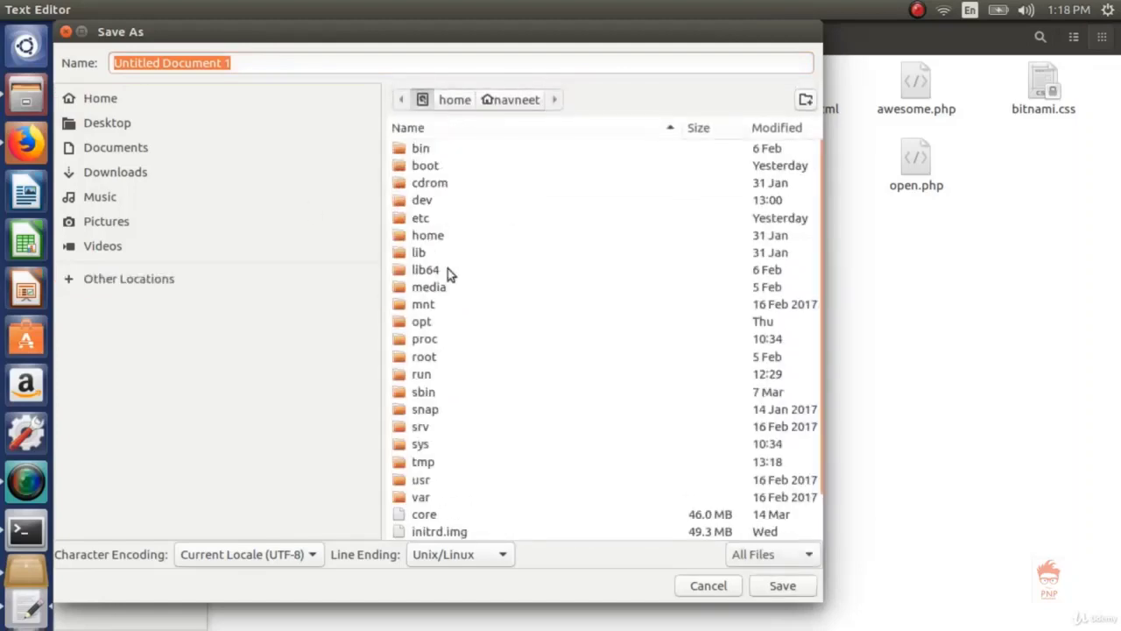
pyautogui.doubleClick(421, 322)
pyautogui.doubleClick(413, 147)
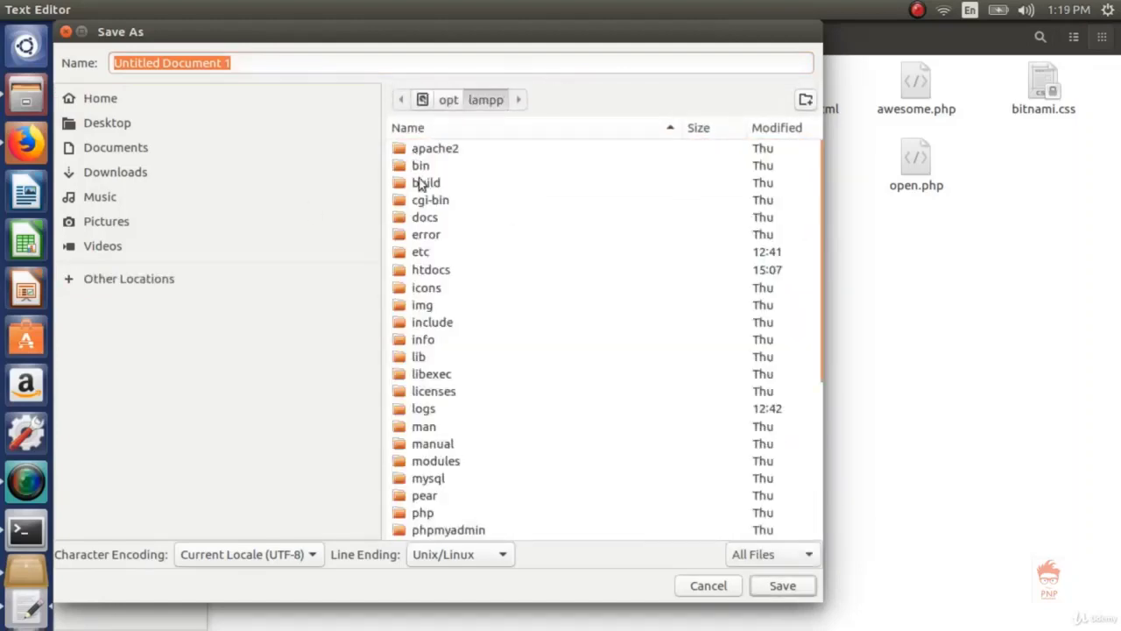
pyautogui.doubleClick(432, 270)
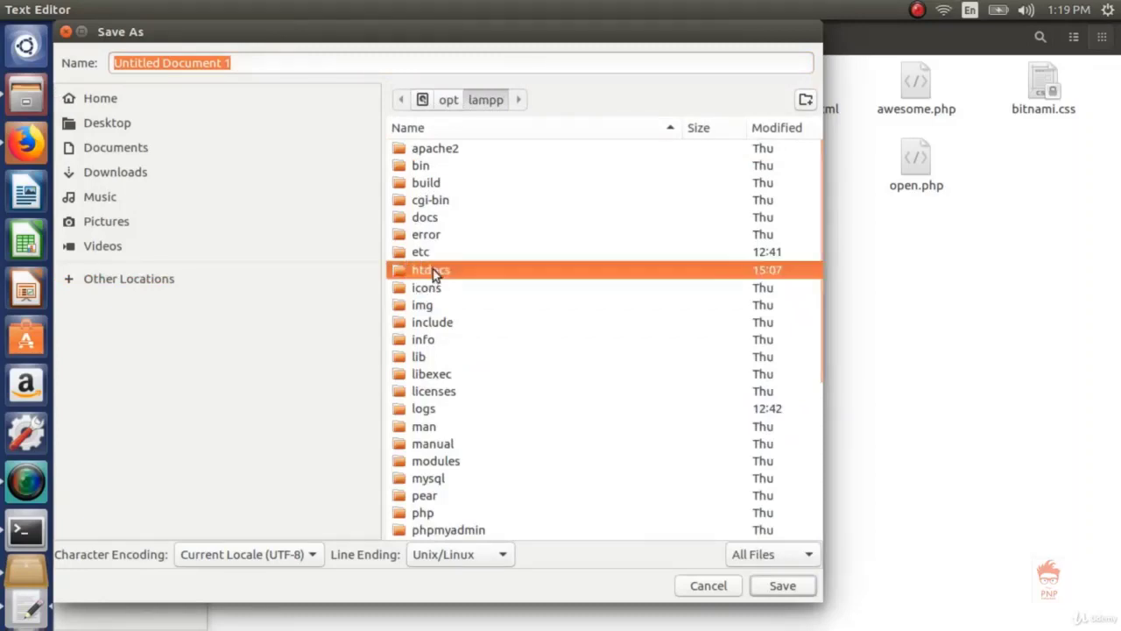
pyautogui.click(254, 59)
pyautogui.tripleClick(254, 58)
pyautogui.write('sen')
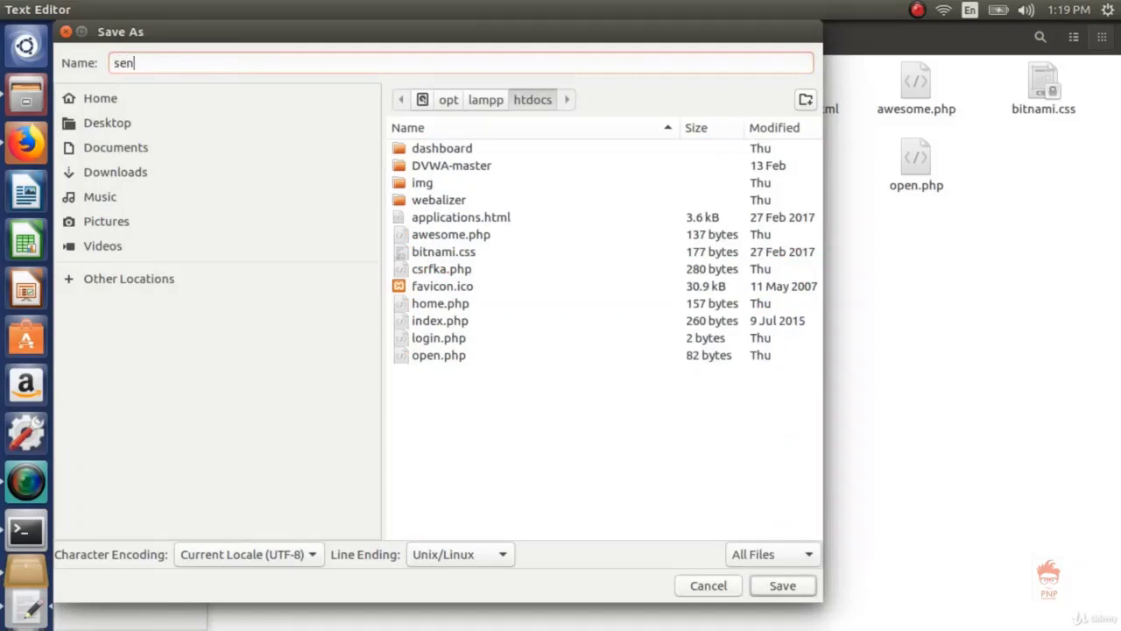
pyautogui.write('sitive.php')
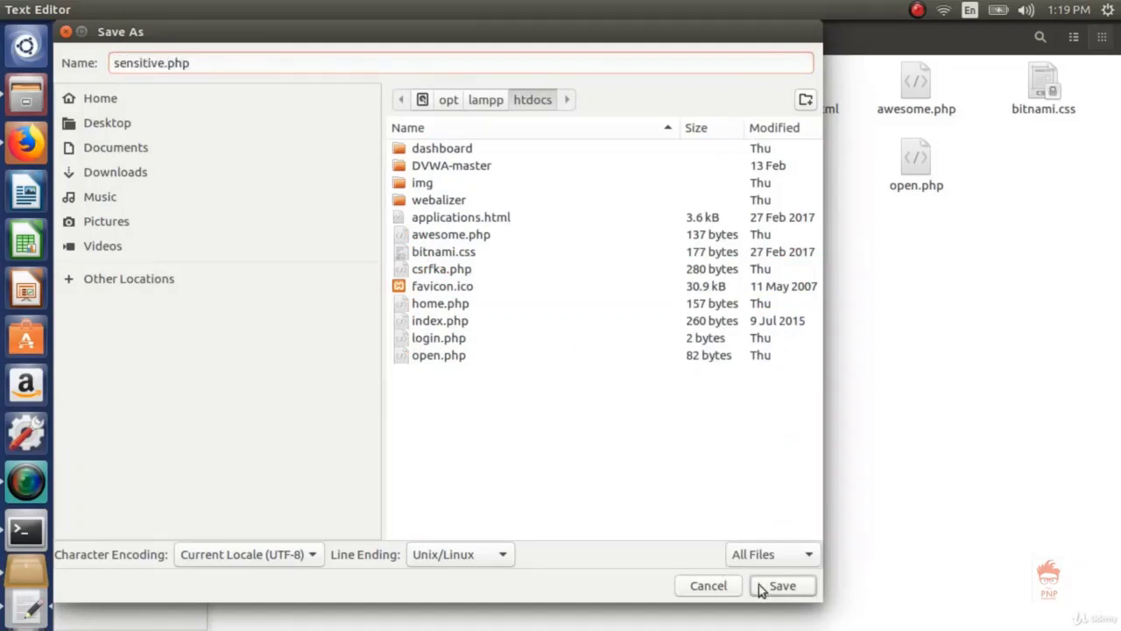
pyautogui.click(761, 591)
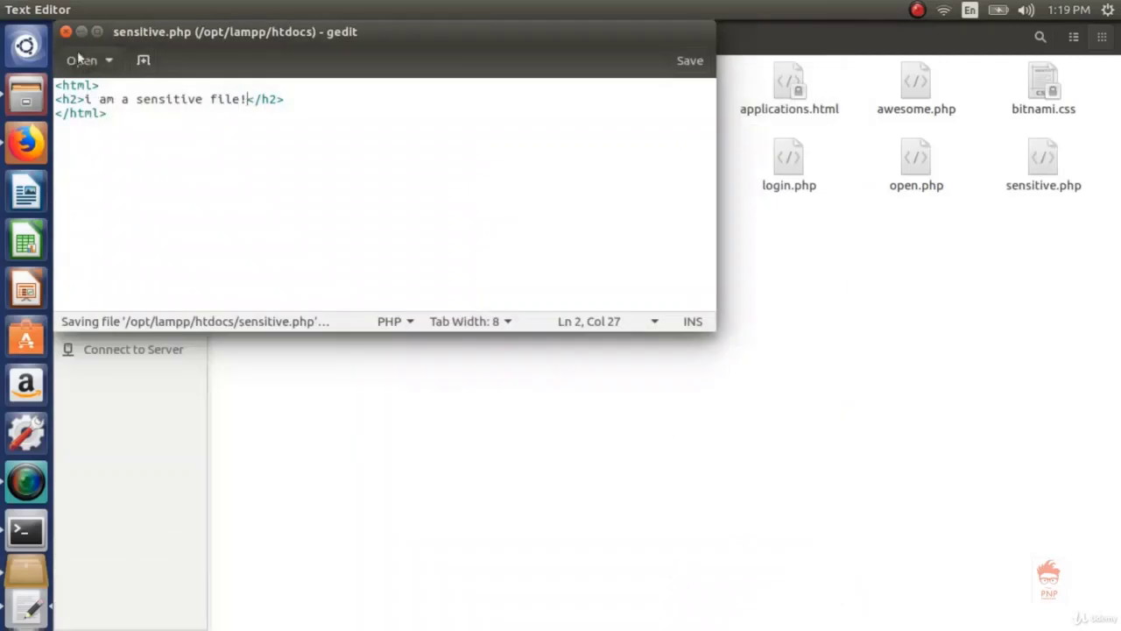
# Step: Close gedit, check sensitive.php and its size in htdocs, then return to DVWA in Firefox
pyautogui.click(66, 31)
pyautogui.click(1042, 189)
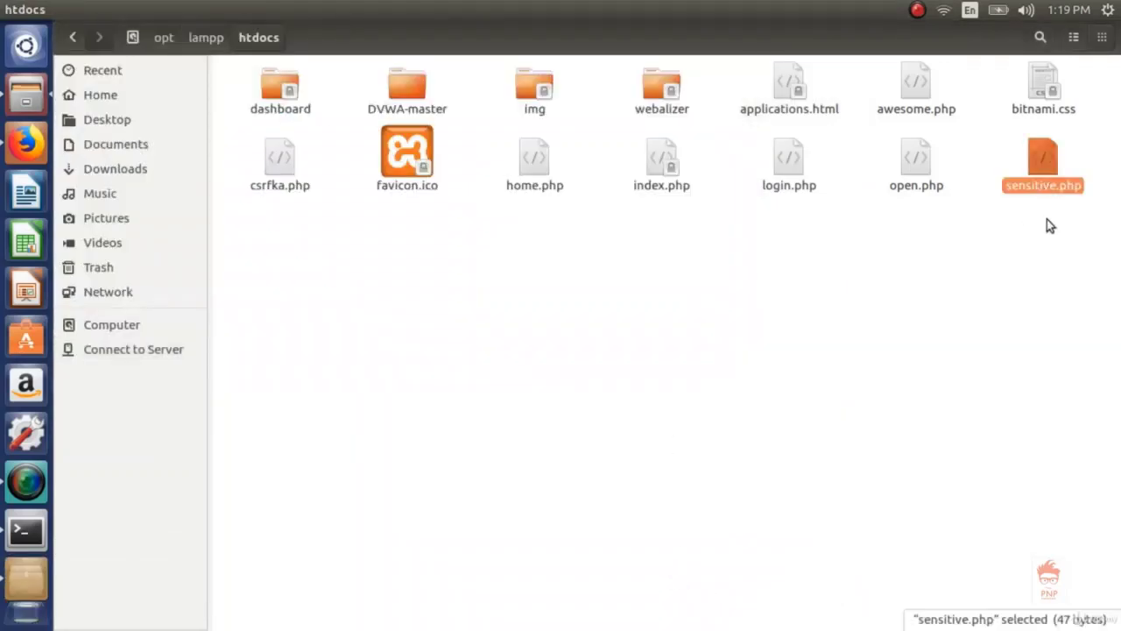
pyautogui.click(1047, 221)
pyautogui.click(1054, 193)
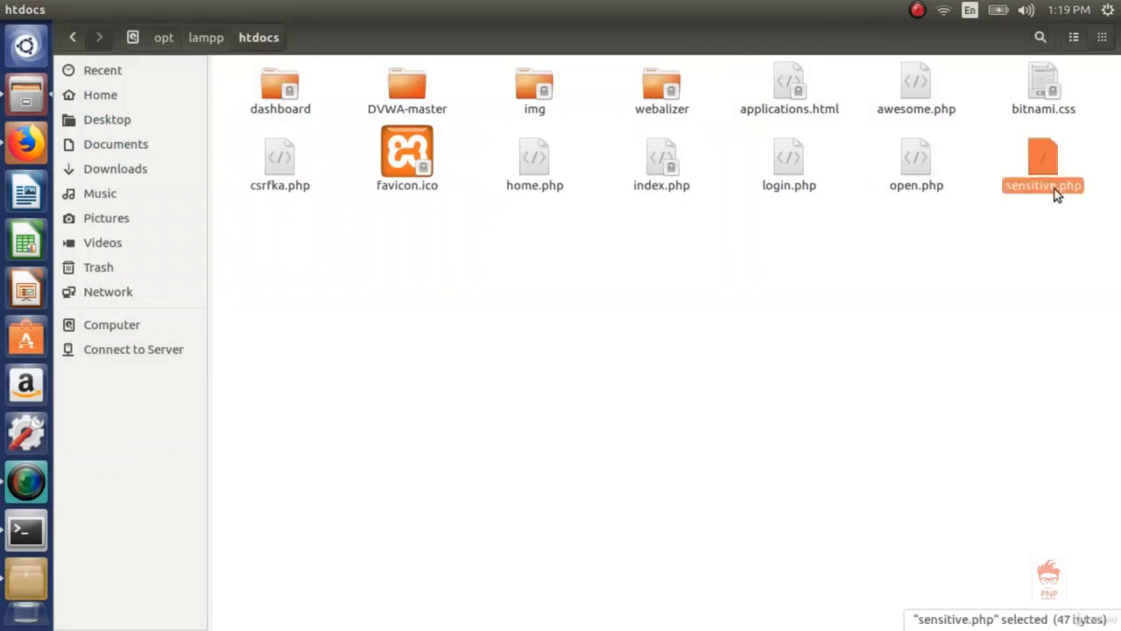
pyautogui.click(1042, 265)
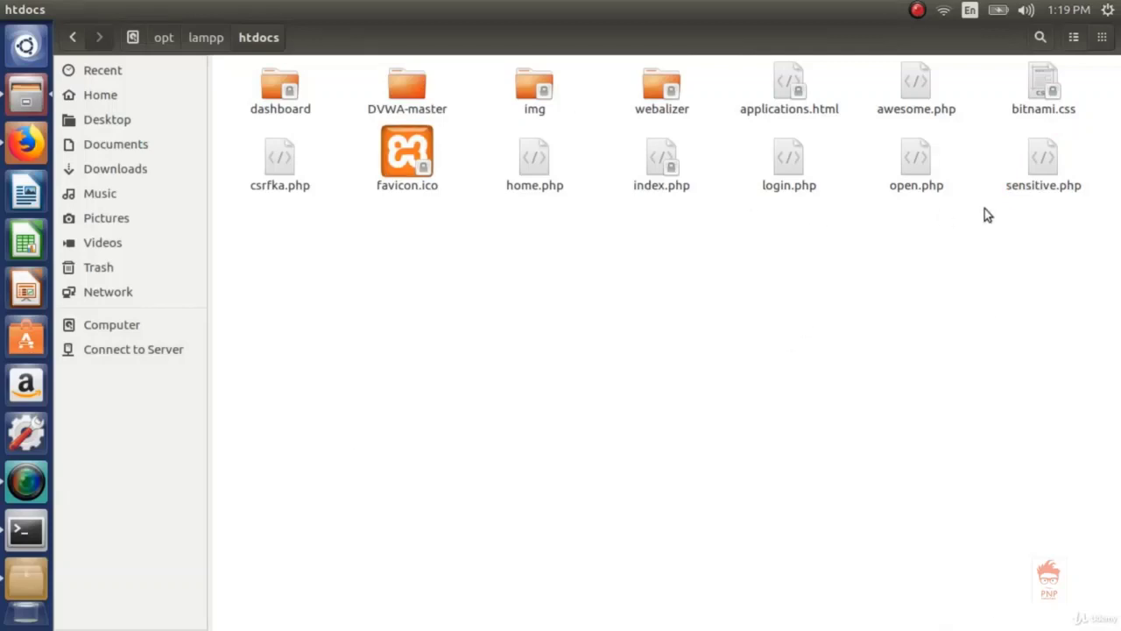
pyautogui.click(1023, 183)
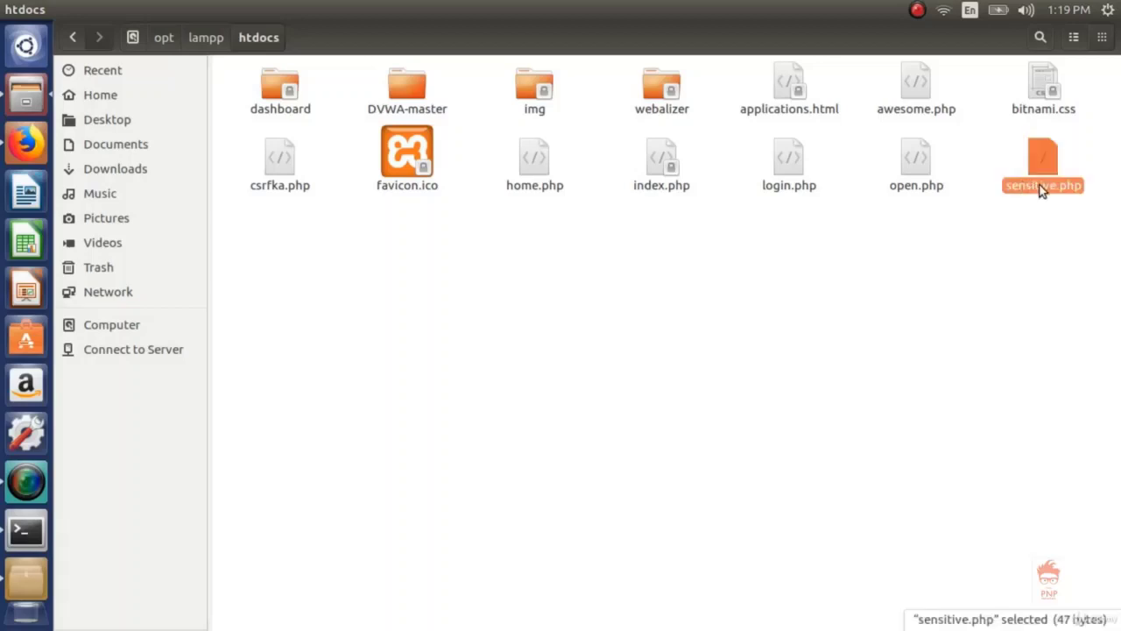
pyautogui.click(980, 262)
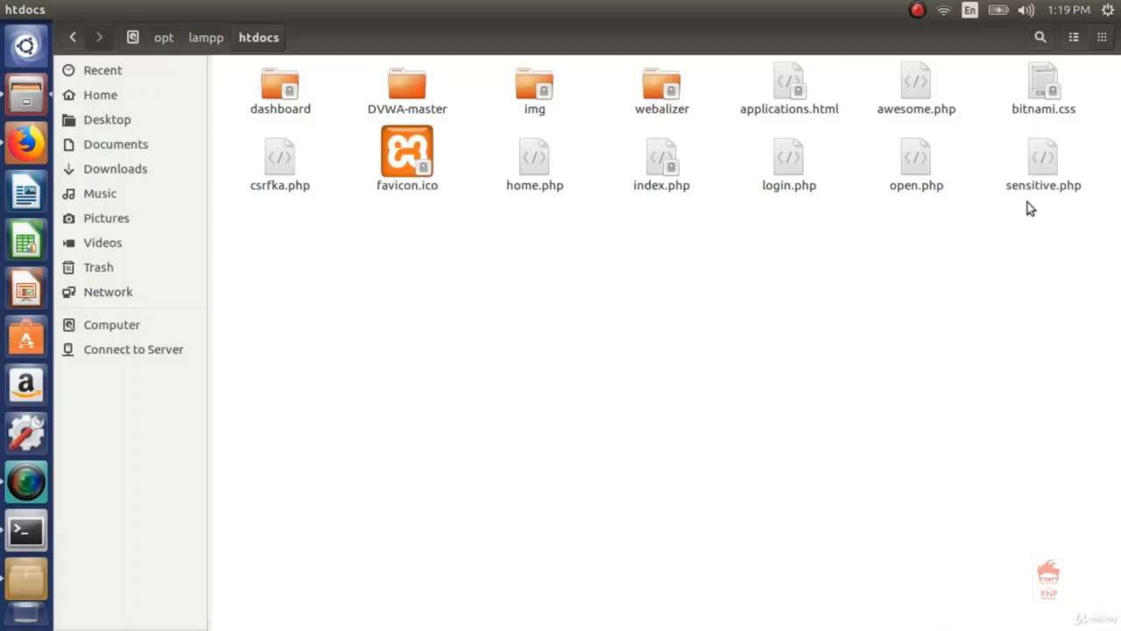
pyautogui.click(1037, 193)
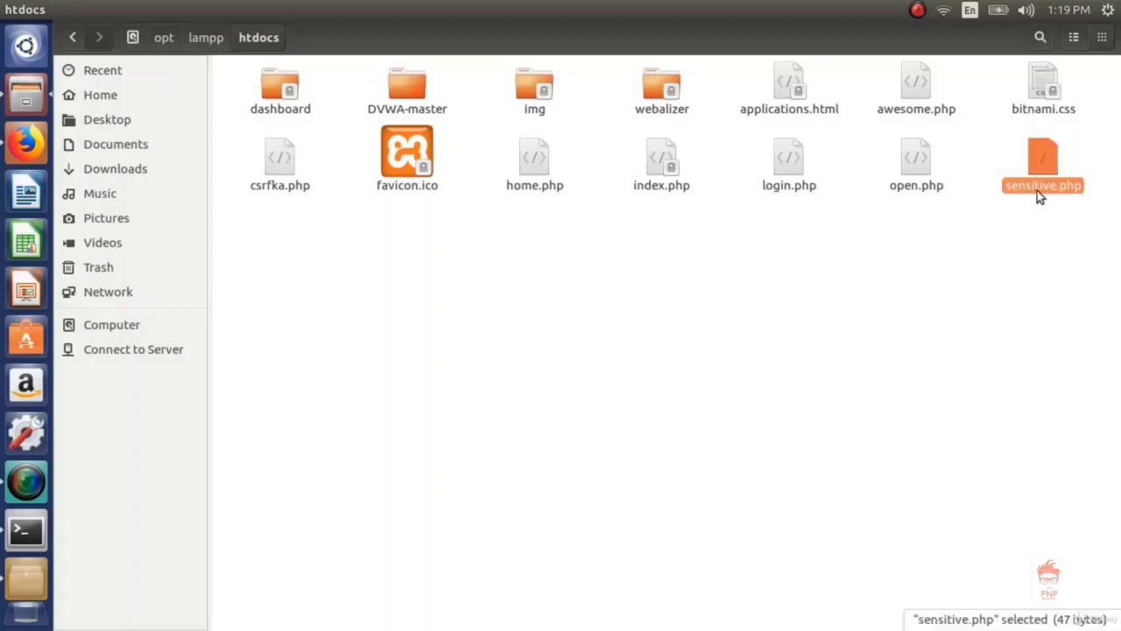
pyautogui.click(19, 158)
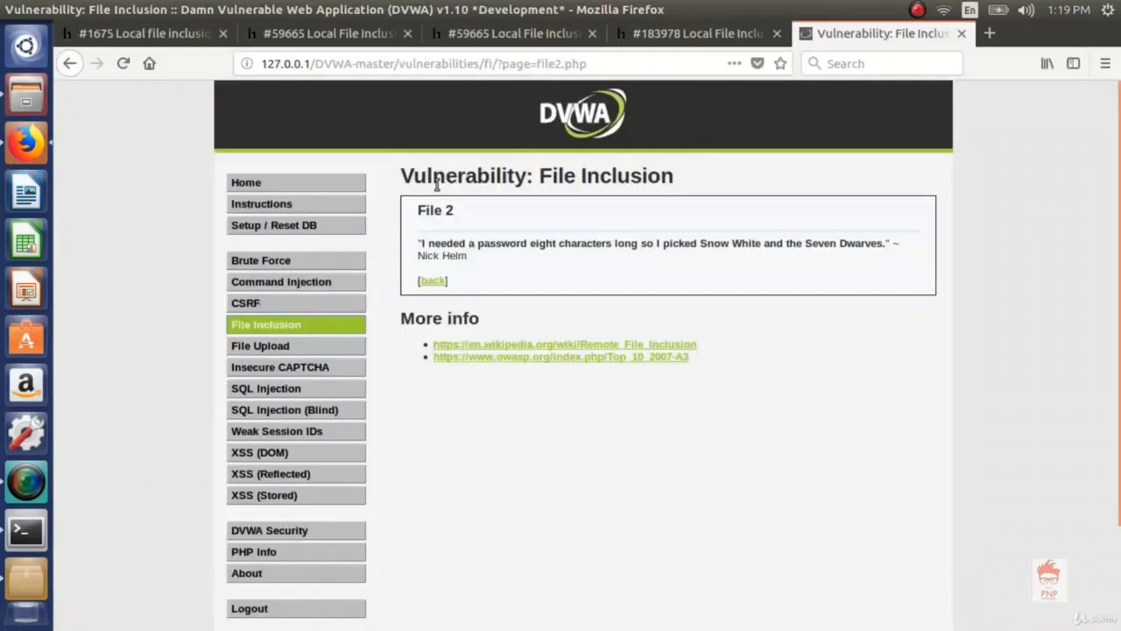
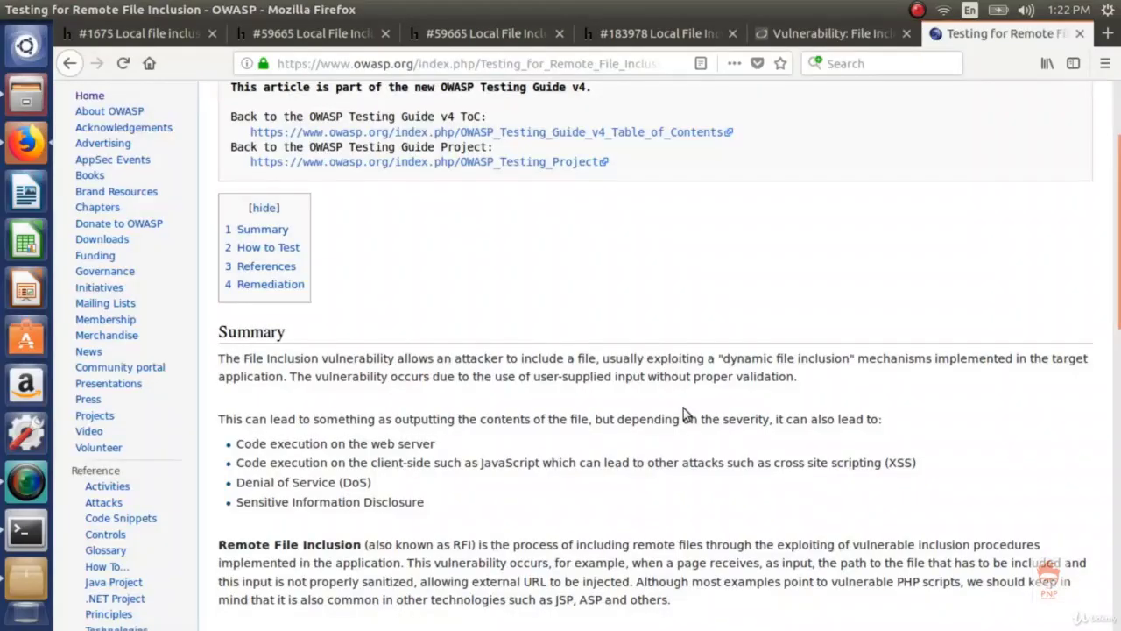
# Step: Highlight the consequences list, the XSS phrase and 'Remote File Inclusion' in the OWASP RFI article
pyautogui.scroll(3, 684, 409)
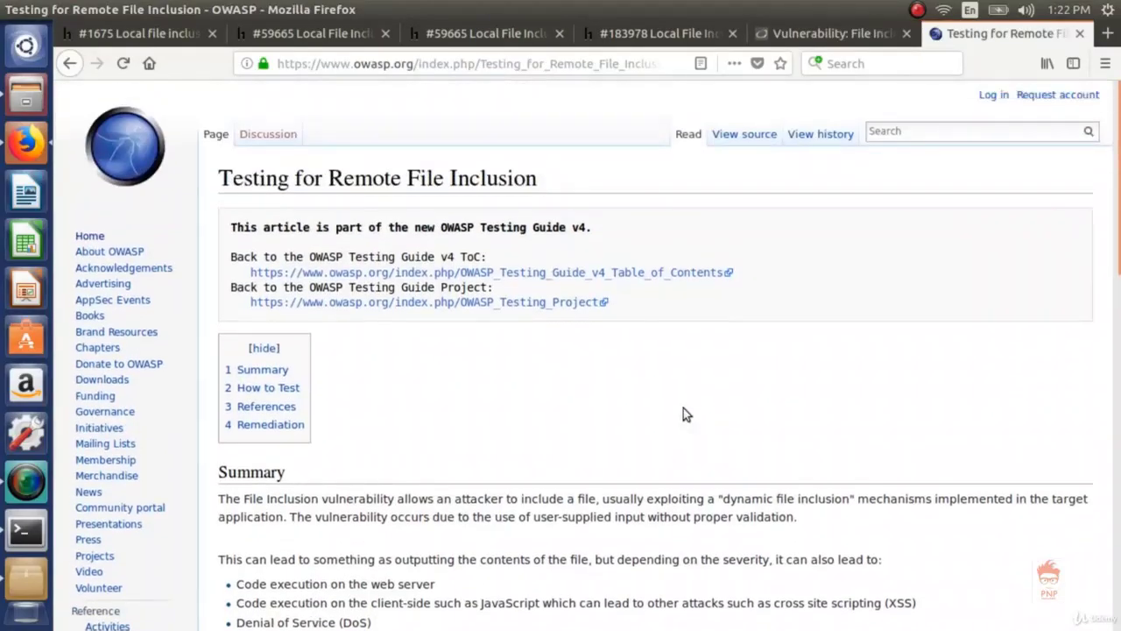
pyautogui.scroll(-5, 683, 414)
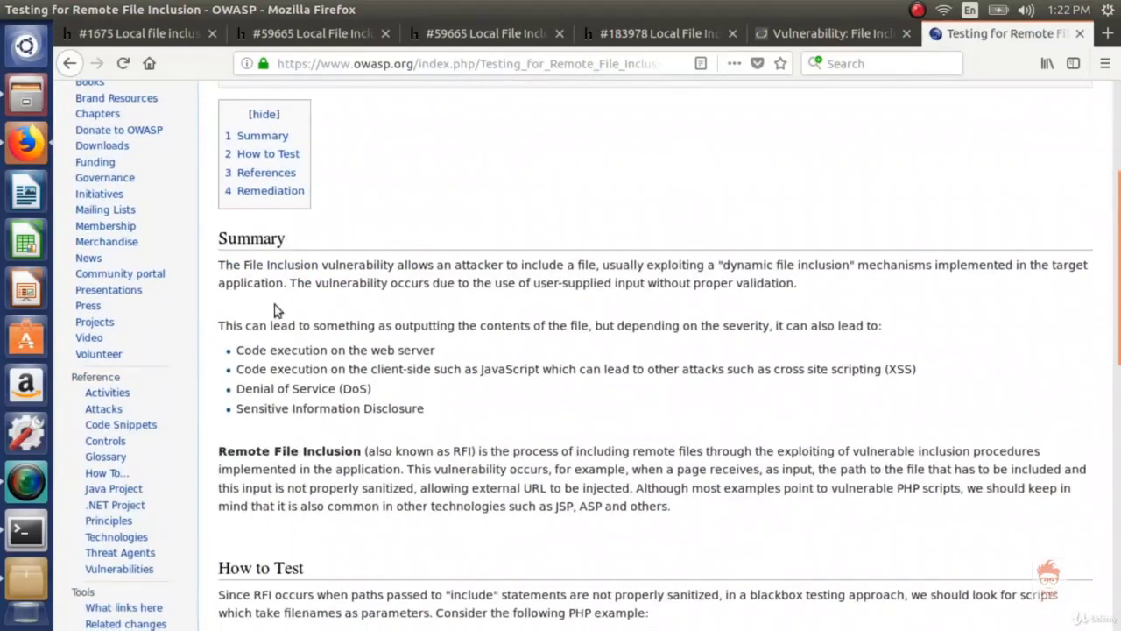
pyautogui.moveTo(215, 325); pyautogui.dragTo(429, 413)
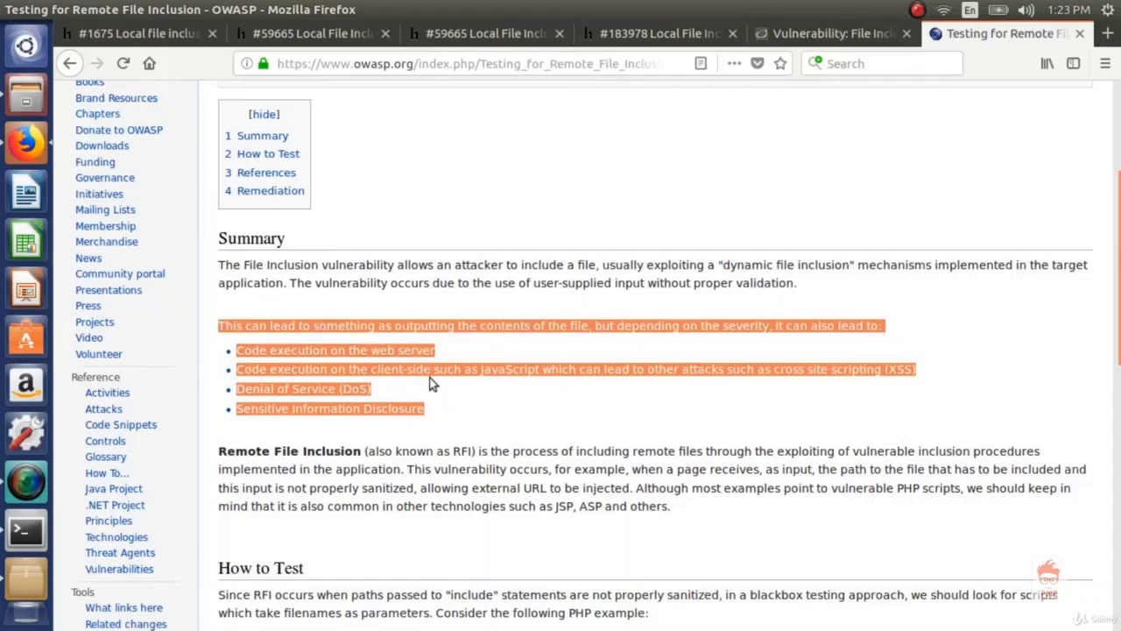
pyautogui.moveTo(775, 368); pyautogui.dragTo(917, 369)
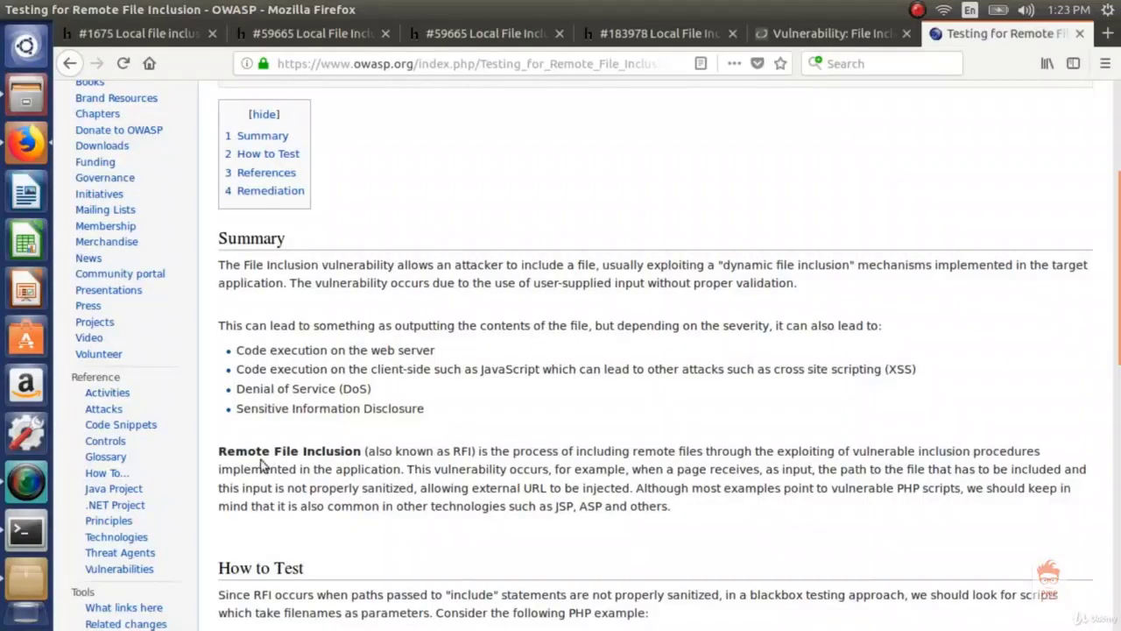
pyautogui.moveTo(220, 451); pyautogui.dragTo(342, 451)
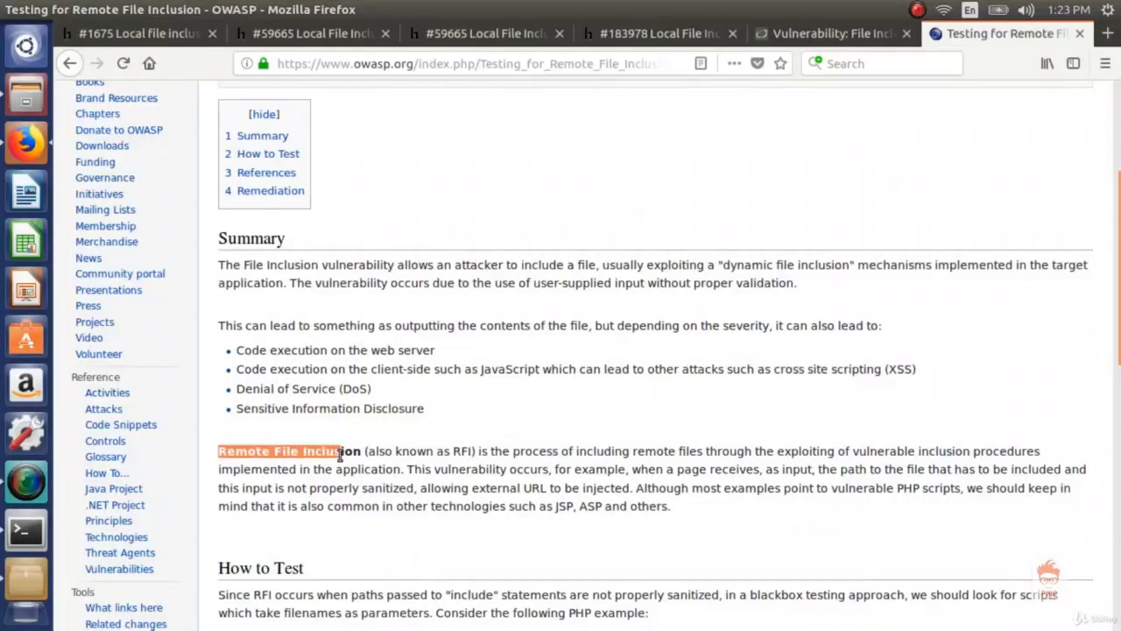
# Step: Close the OWASP article, highlight the allow_url_include warning, and open Files at /opt/lampp/htdocs
pyautogui.click(1080, 33)
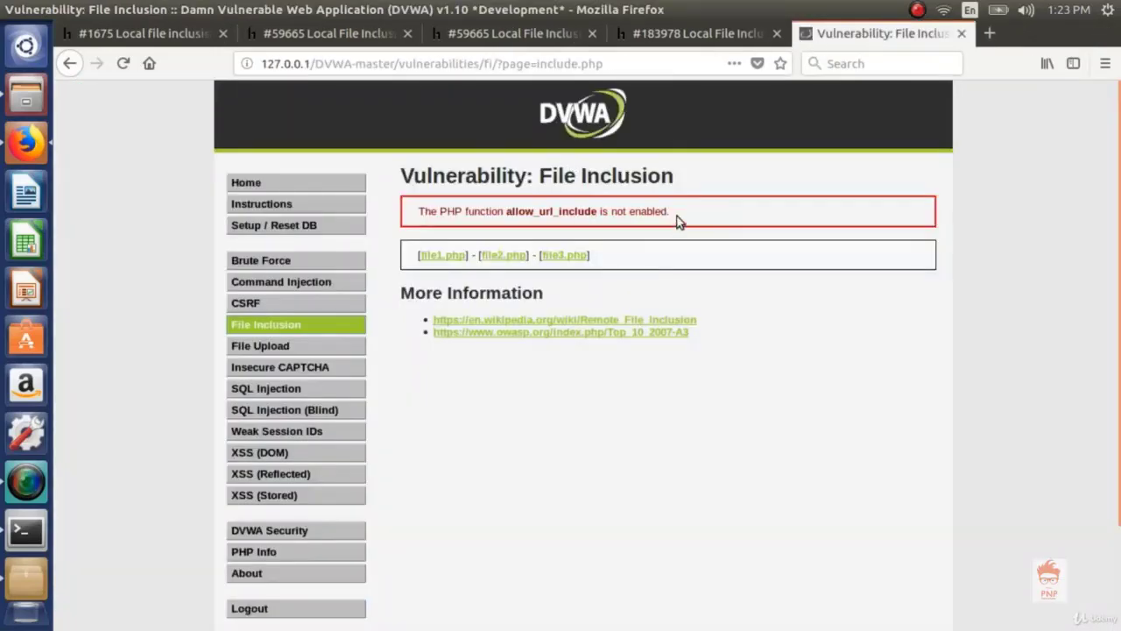
pyautogui.moveTo(671, 213); pyautogui.dragTo(603, 213)
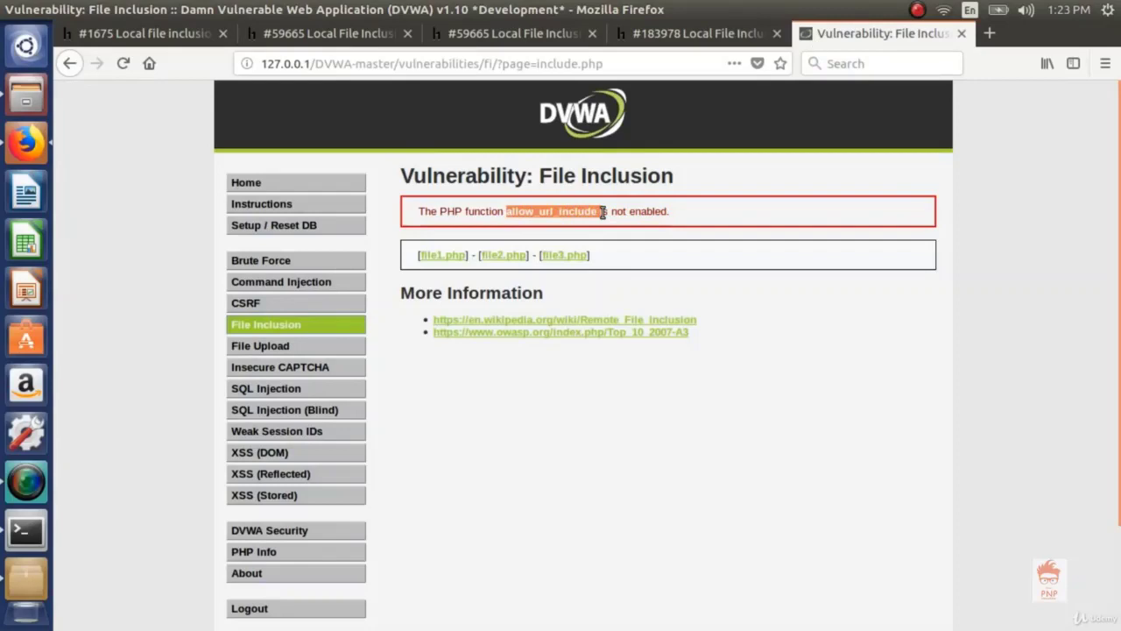
pyautogui.click(620, 221)
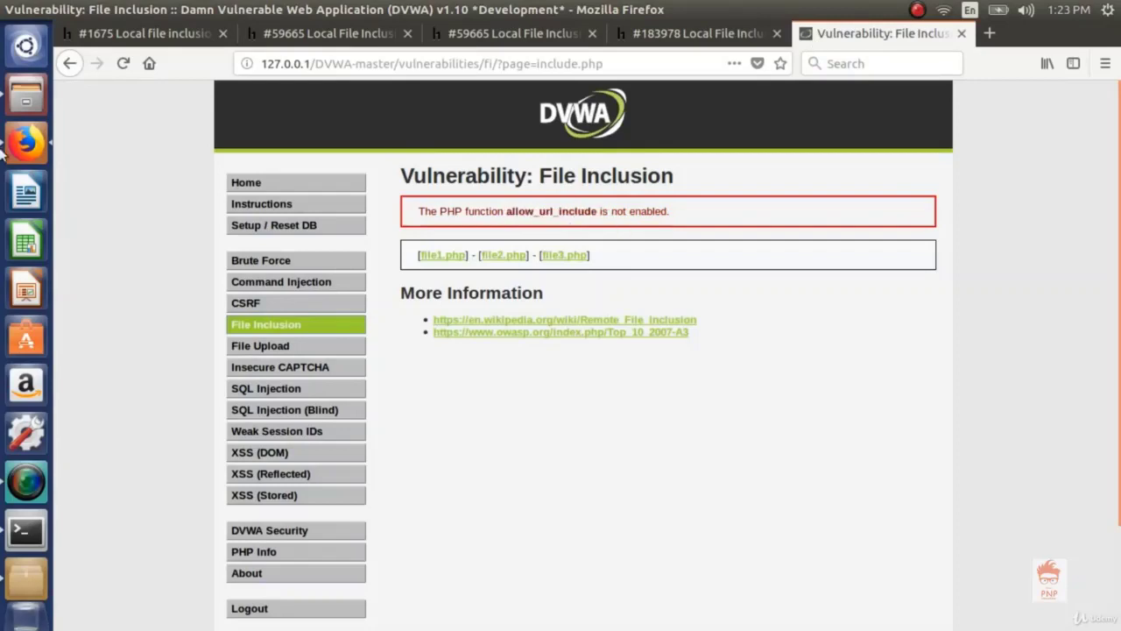
pyautogui.click(24, 103)
pyautogui.click(517, 240)
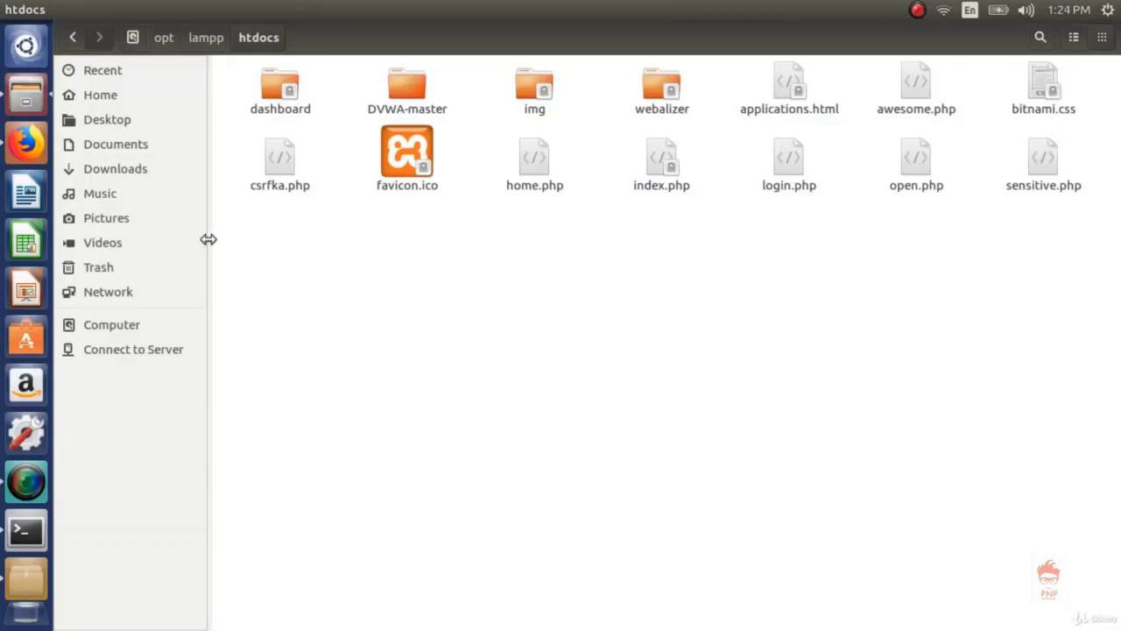
# Step: Go from htdocs to /opt/lampp/etc and open php.ini with gedit
pyautogui.click(208, 42)
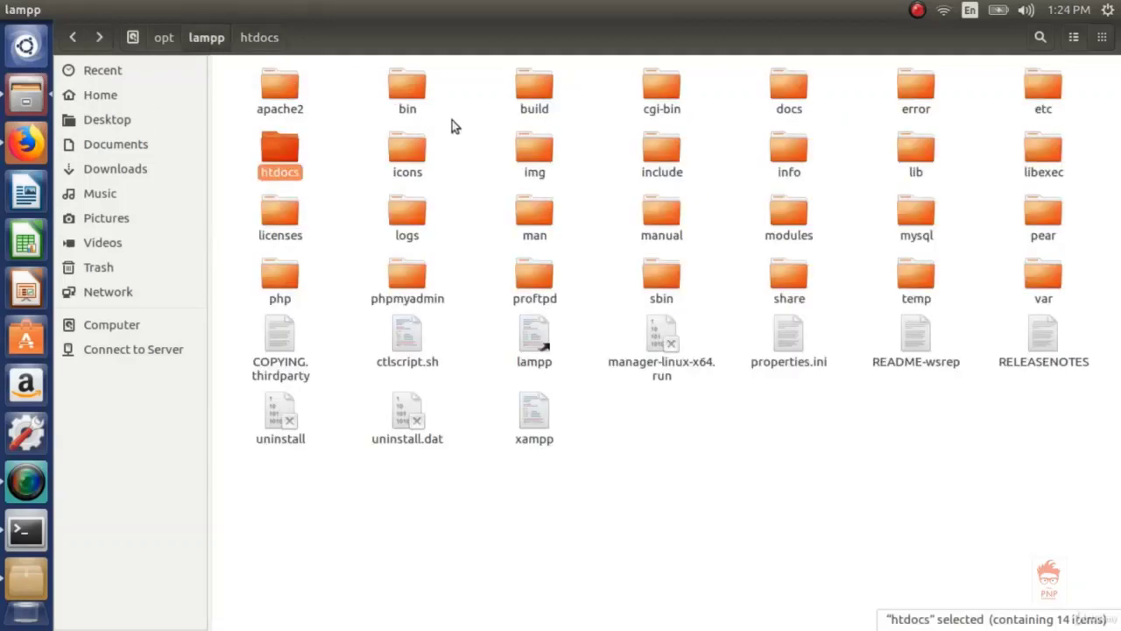
pyautogui.click(335, 151)
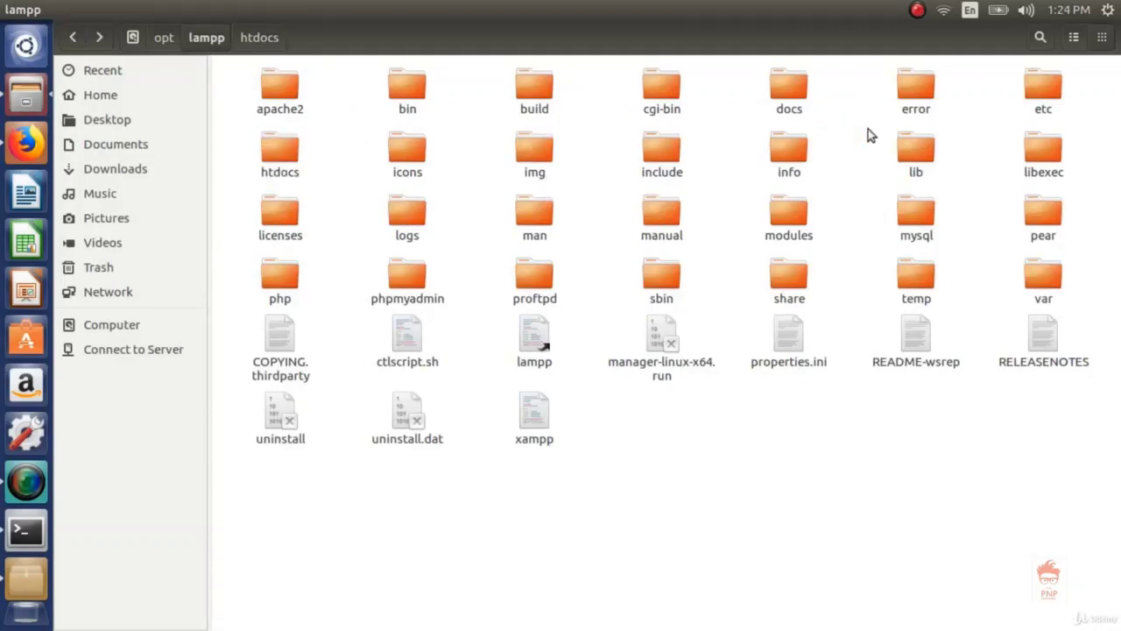
pyautogui.doubleClick(1033, 100)
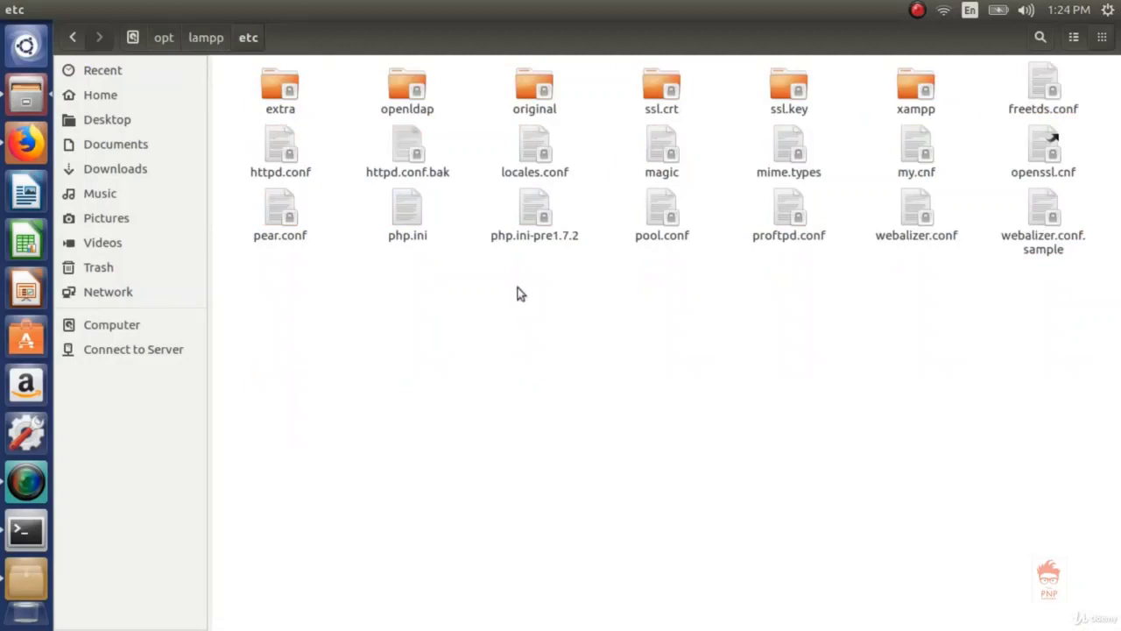
pyautogui.click(412, 235)
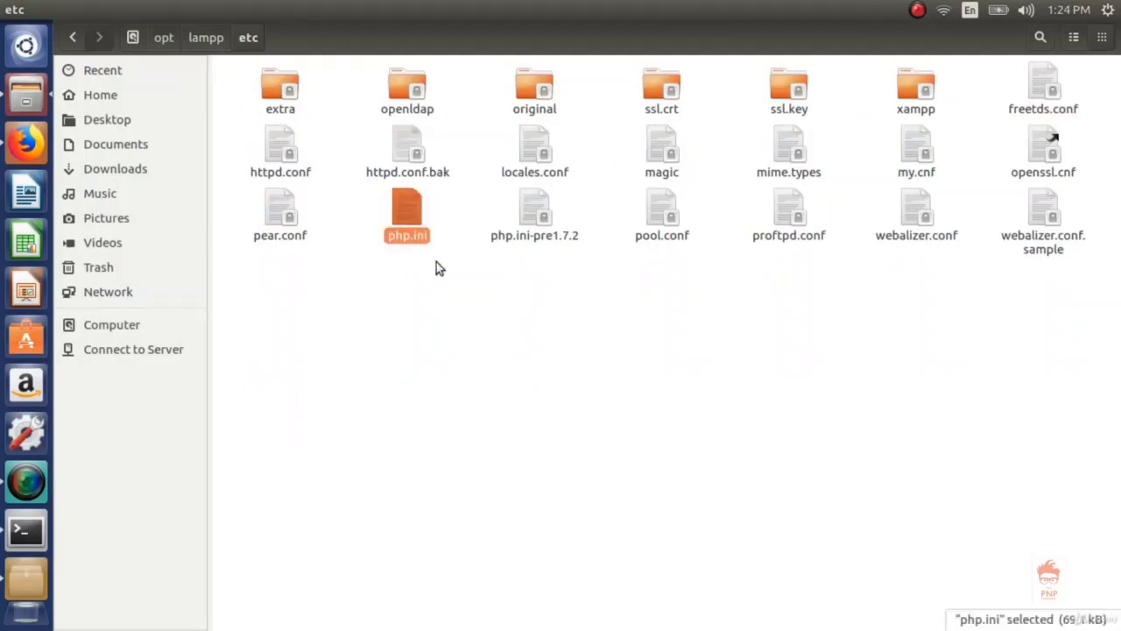
pyautogui.rightClick(409, 227)
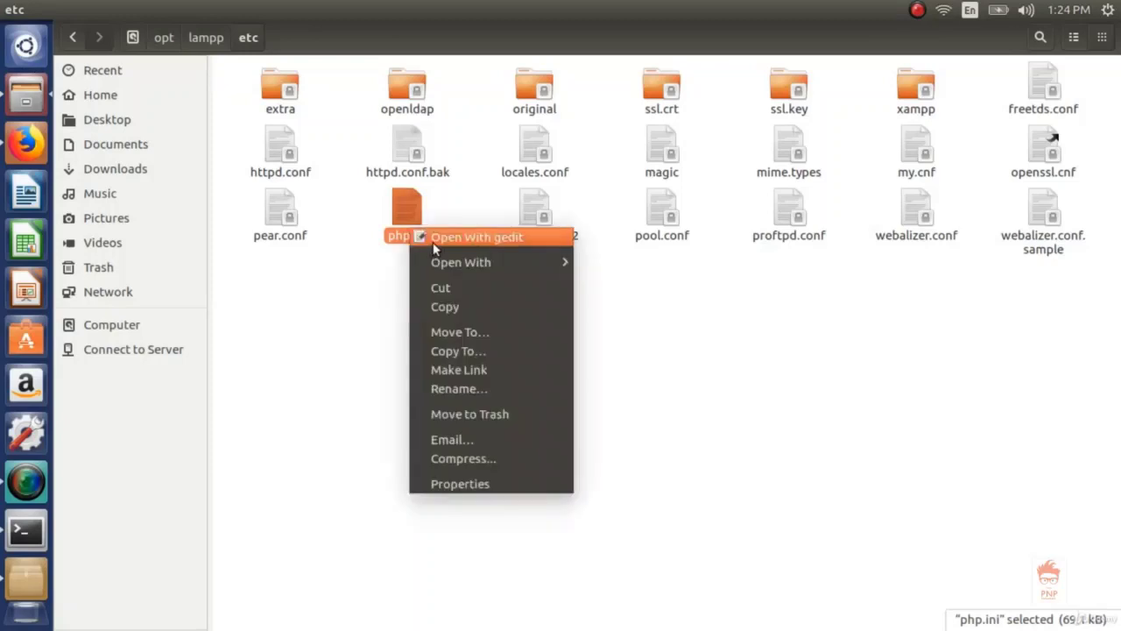
pyautogui.click(433, 240)
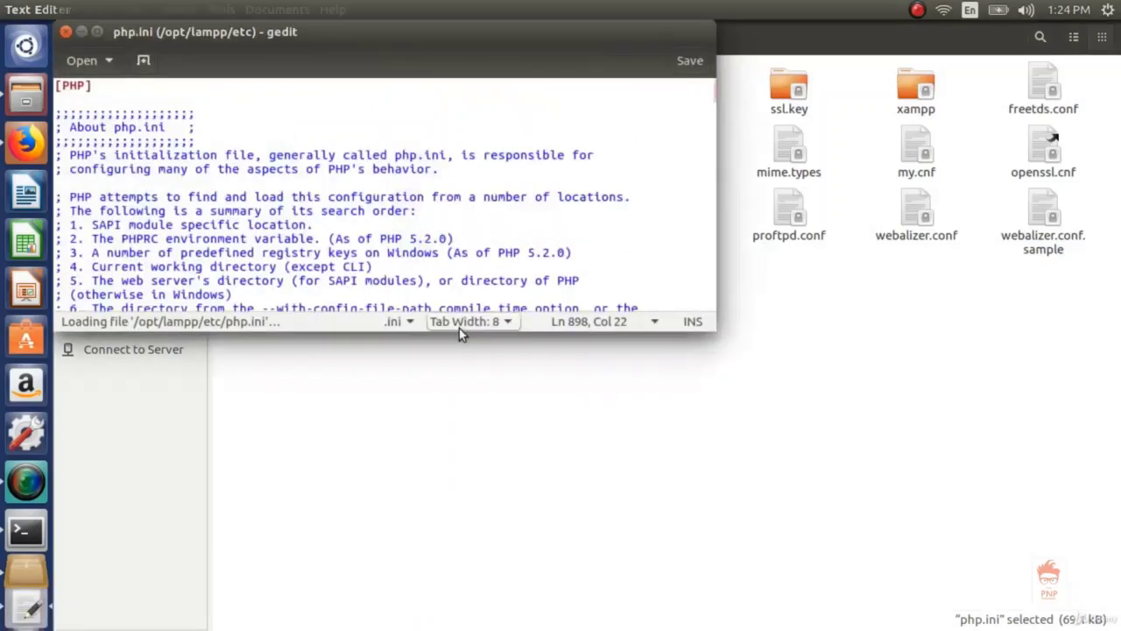
# Step: Maximize gedit and search php.ini for the allow_url_include line
pyautogui.doubleClick(456, 35)
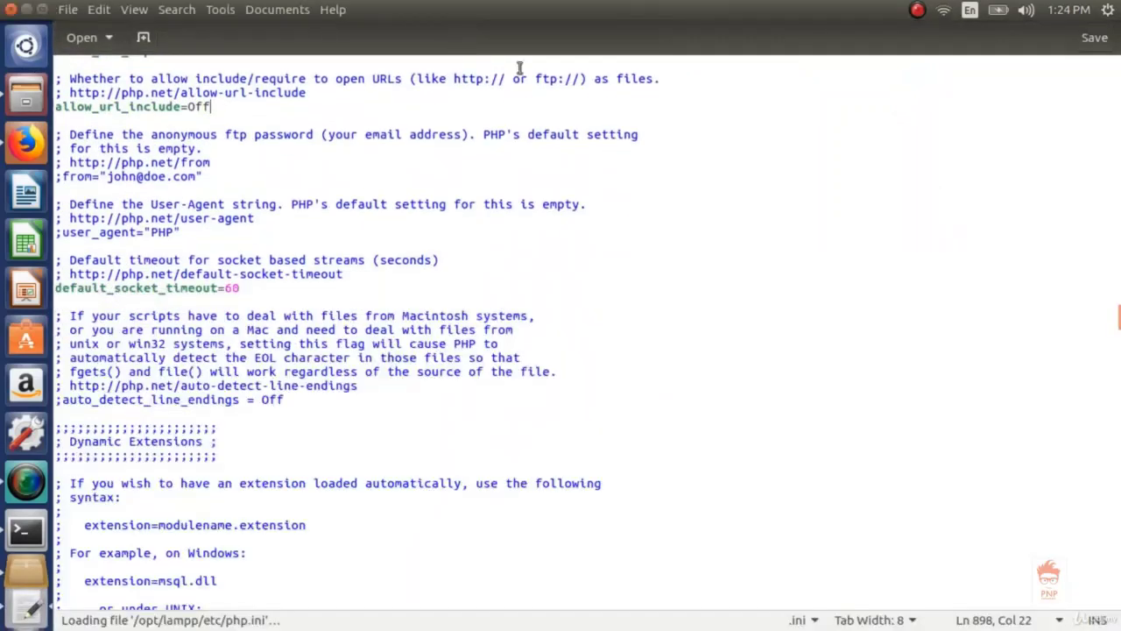
pyautogui.scroll(-10, 790, 354)
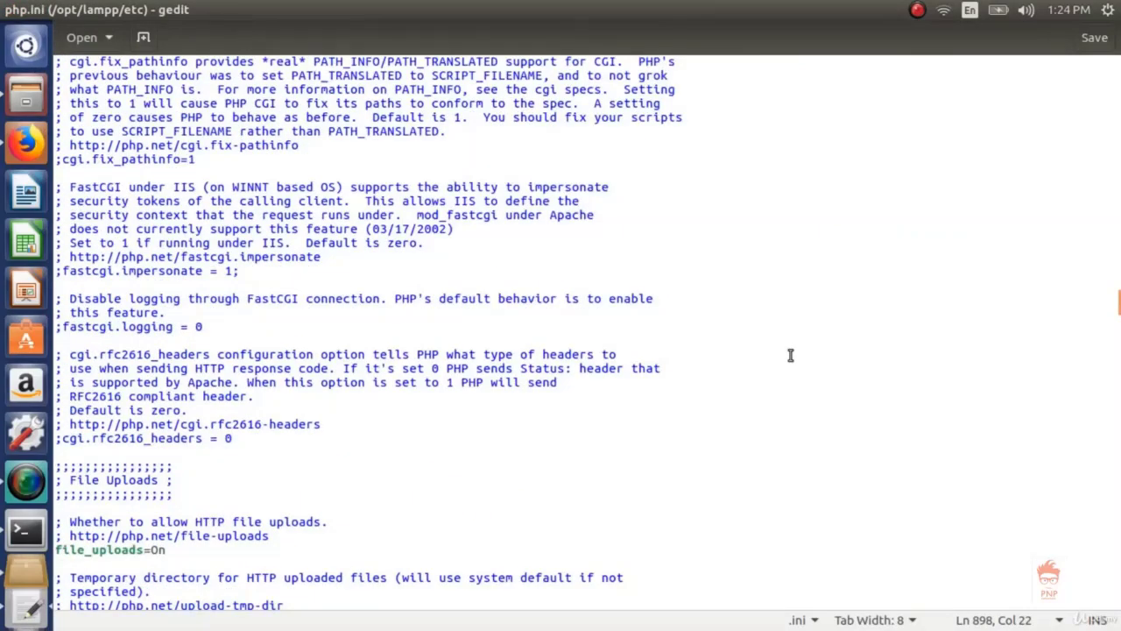
pyautogui.scroll(15, 790, 354)
pyautogui.scroll(-20, 382, 213)
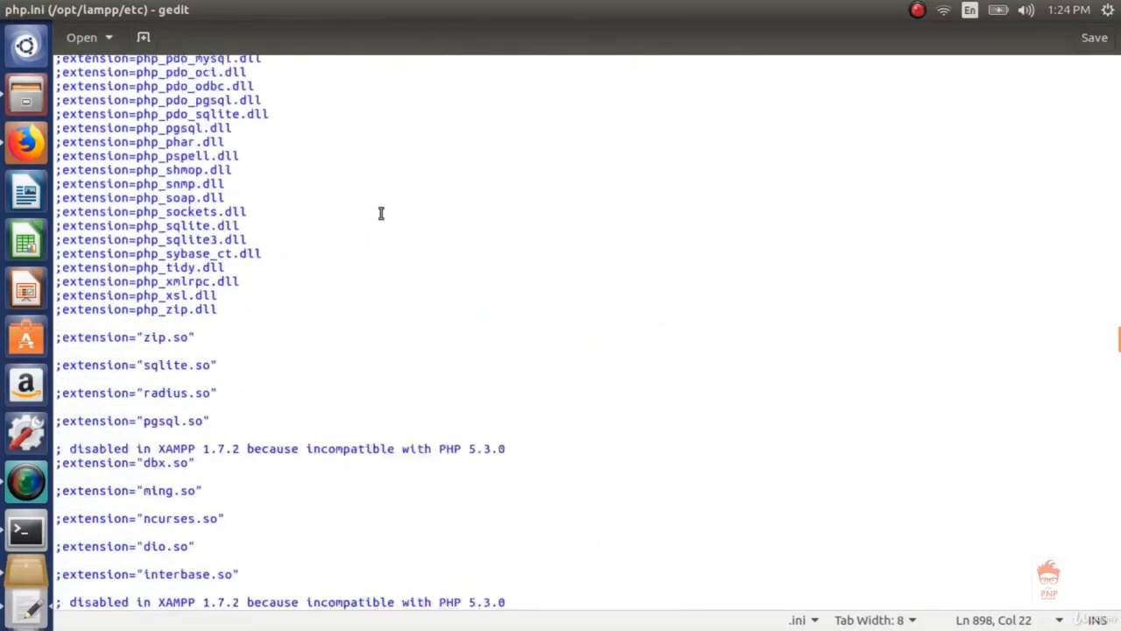
pyautogui.scroll(5, 381, 213)
pyautogui.hotkey('ctrl', 'f')
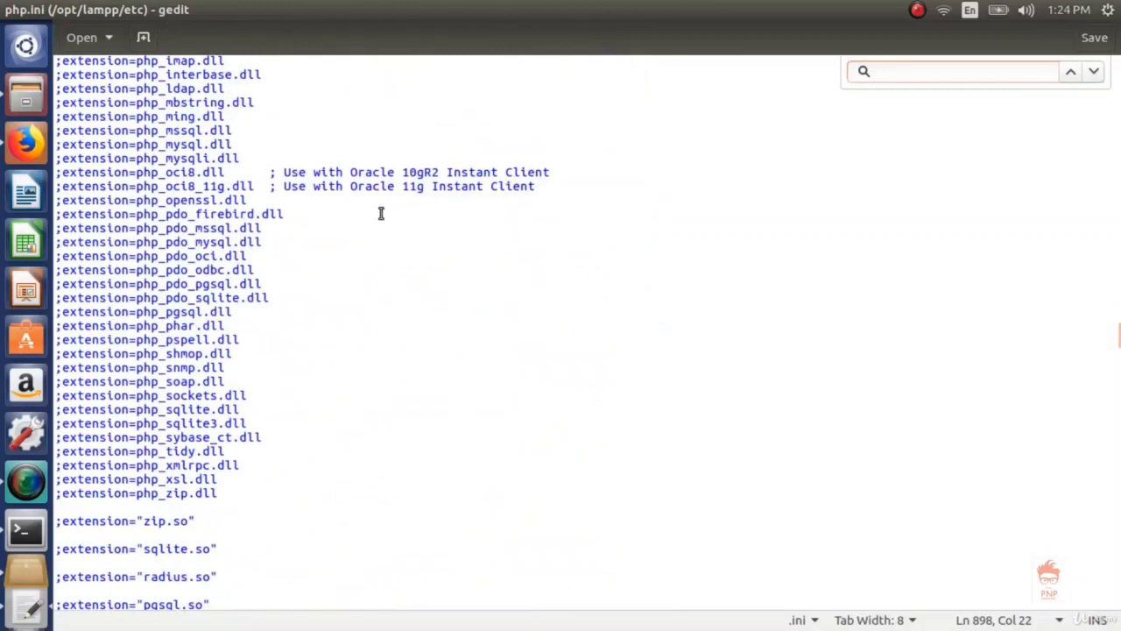
pyautogui.write('allow')
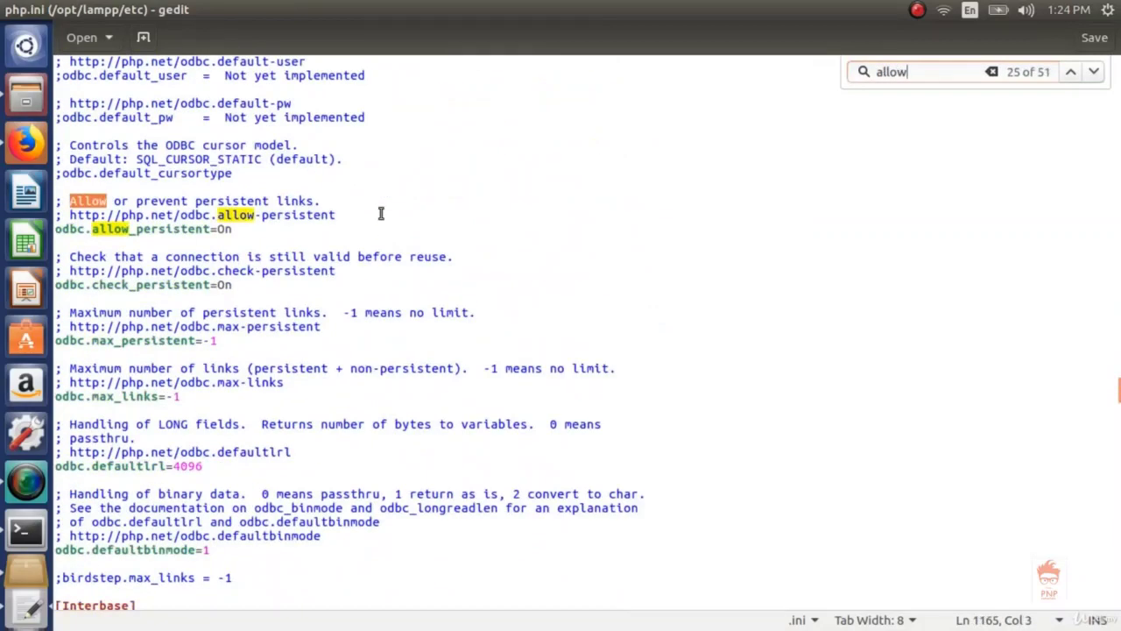
pyautogui.write('_ur')
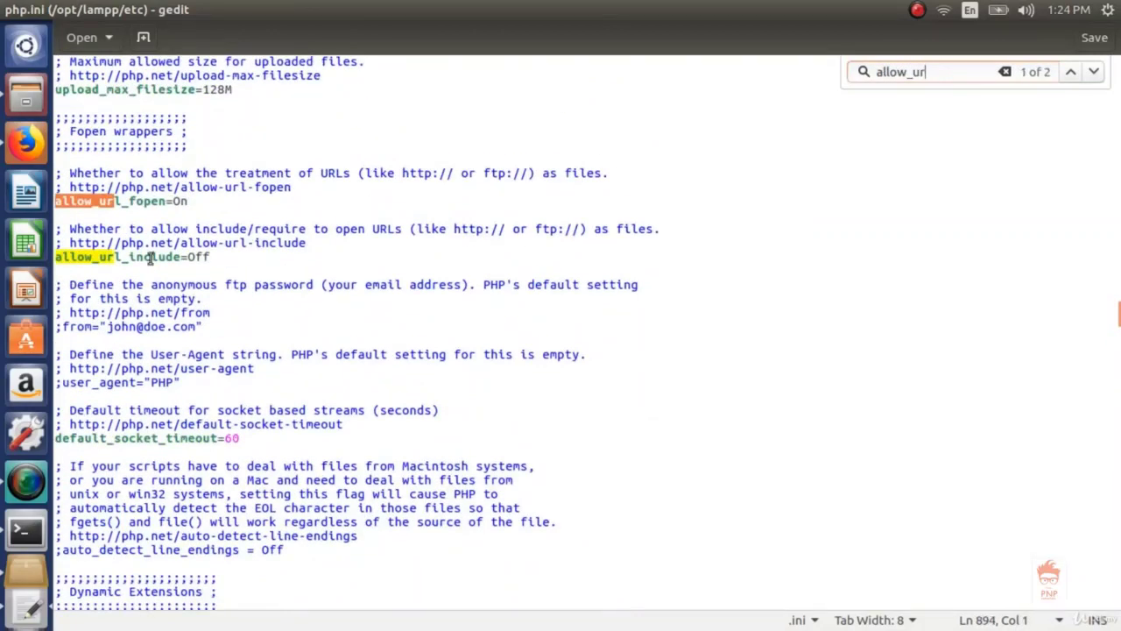
pyautogui.click(137, 257)
# Step: Change allow_url_include from Off to On, save php.ini, and return to Files
pyautogui.moveTo(58, 256); pyautogui.dragTo(115, 259)
pyautogui.moveTo(187, 256); pyautogui.dragTo(210, 256)
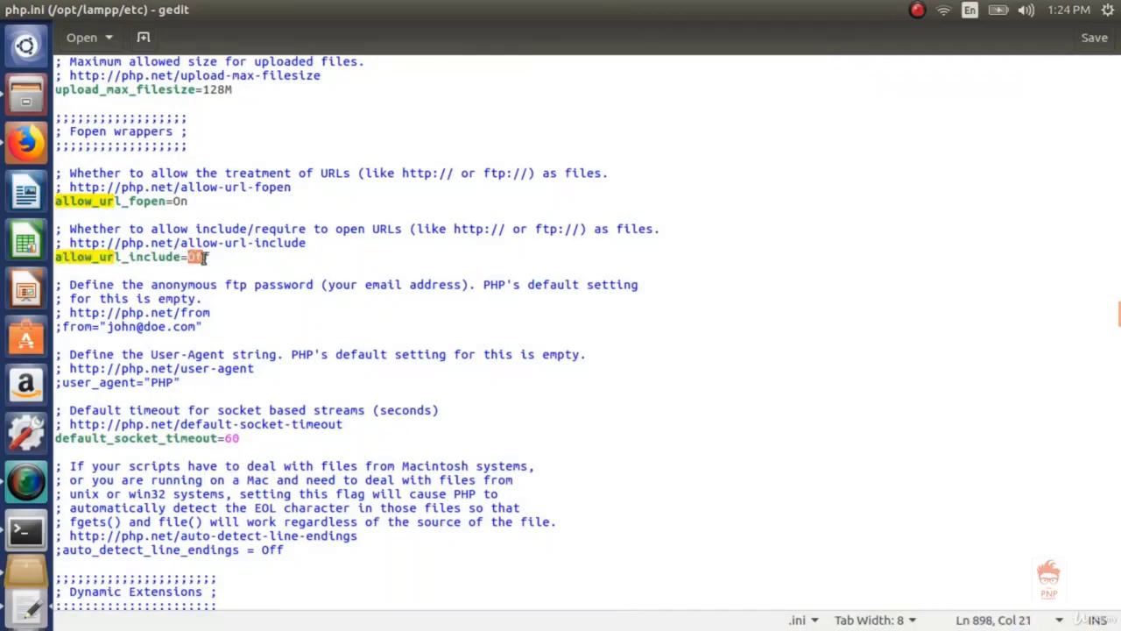
pyautogui.write('On')
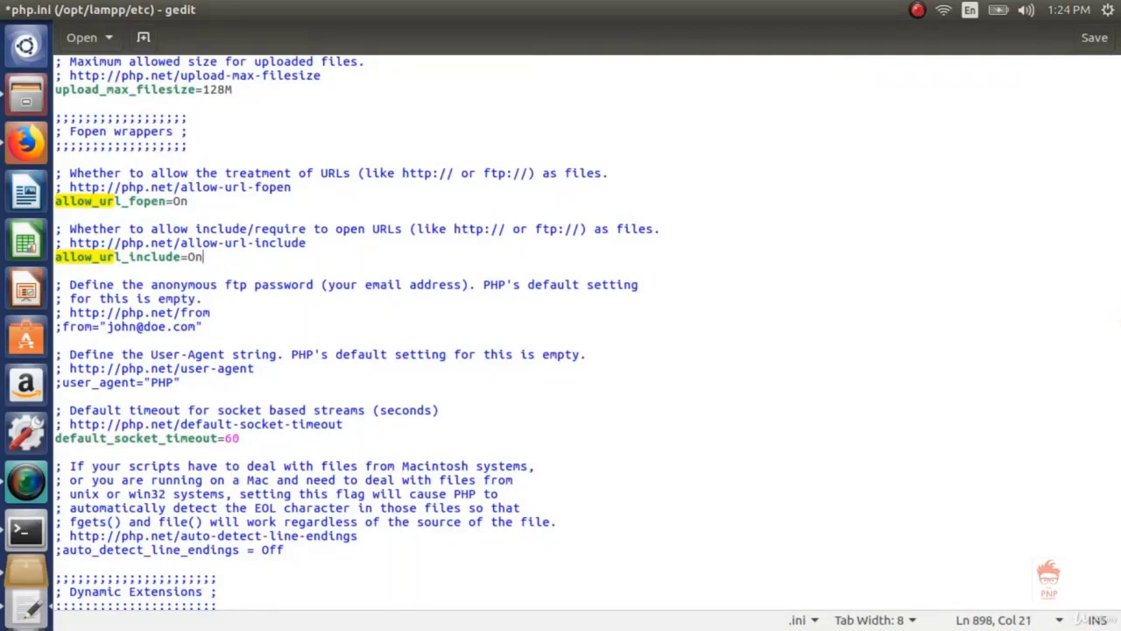
pyautogui.hotkey('ctrl', 's')
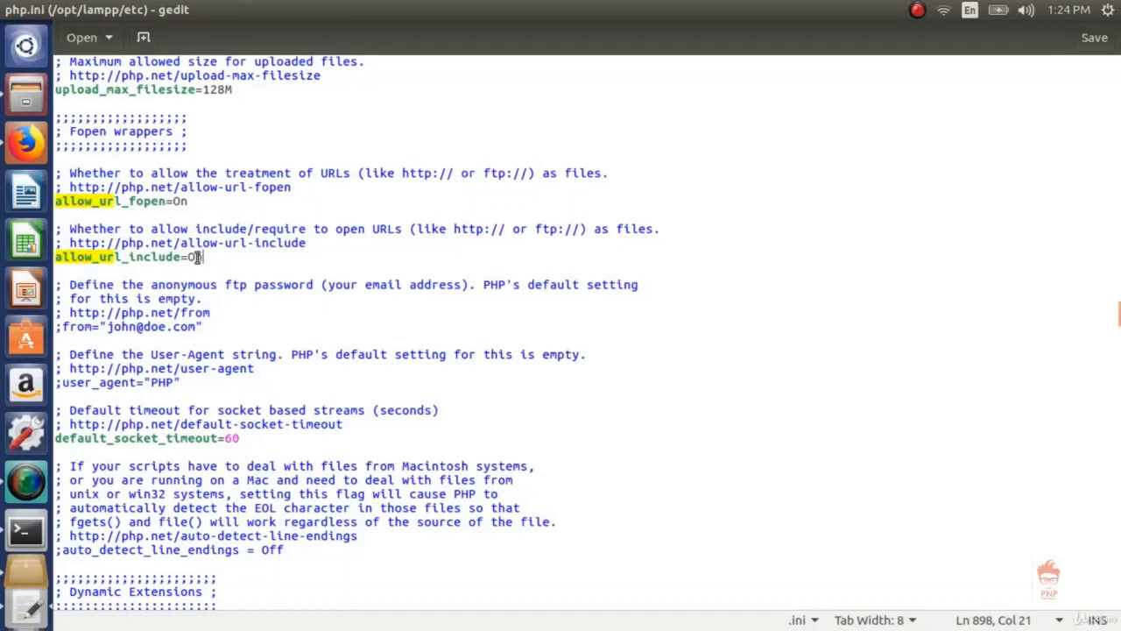
pyautogui.moveTo(196, 257); pyautogui.dragTo(188, 257)
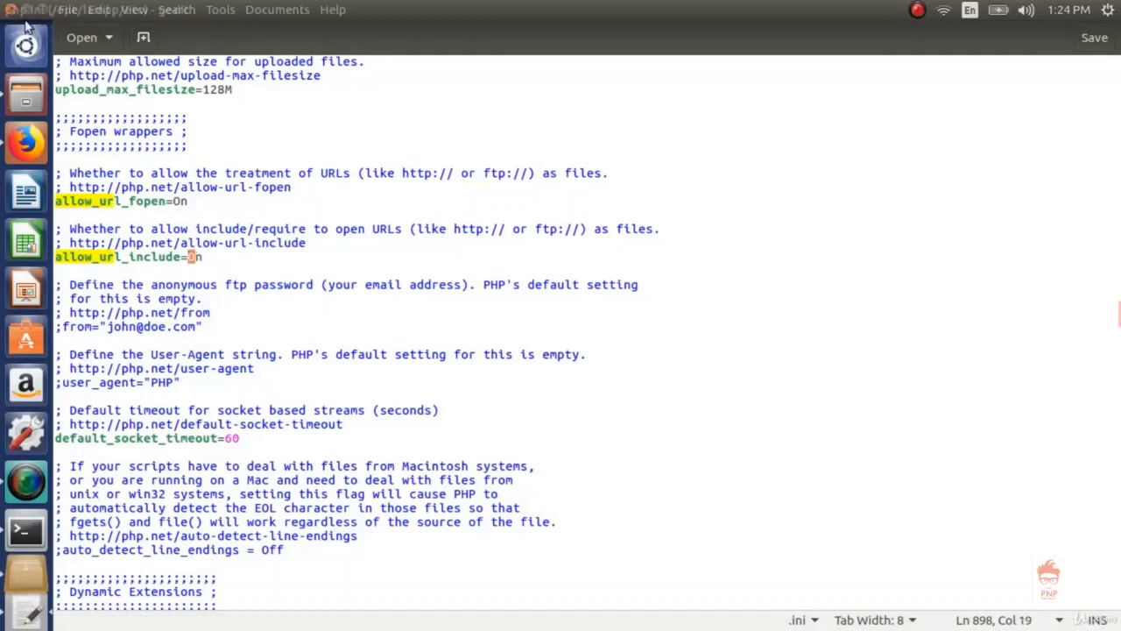
pyautogui.hotkey('ctrl', 's')
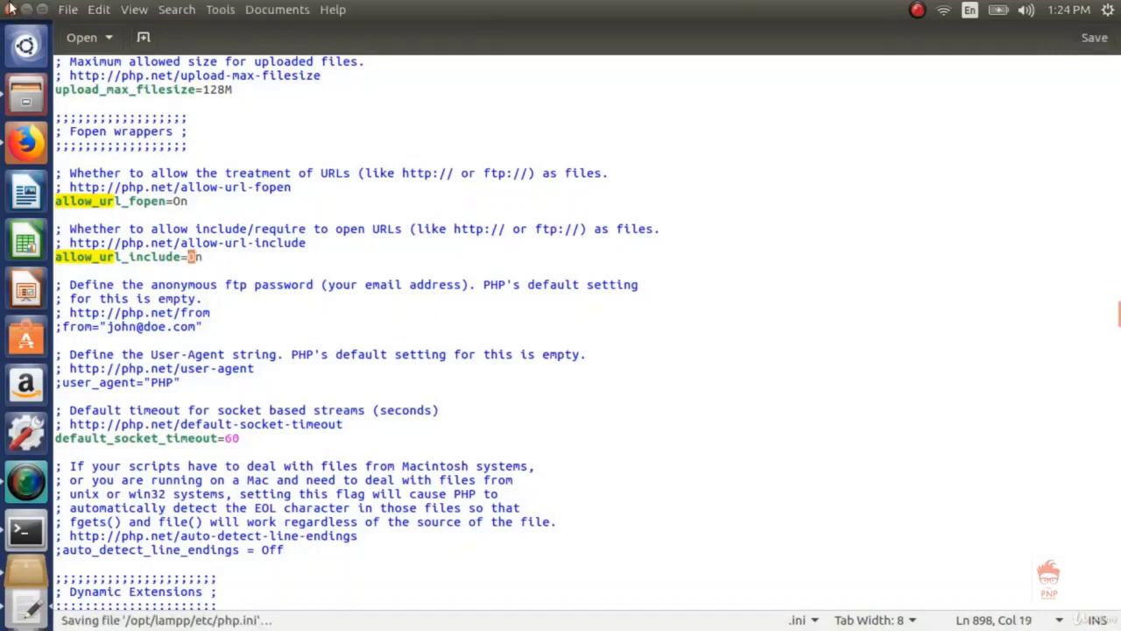
pyautogui.hotkey('alt', 'Tab')
pyautogui.click(431, 331)
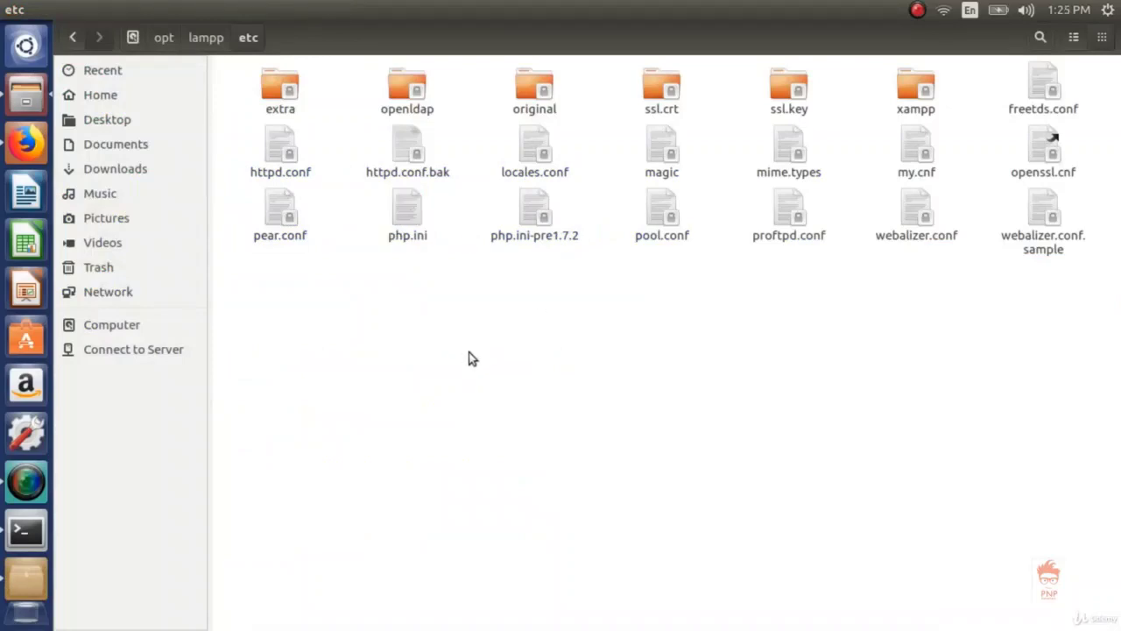
# Step: Open a terminal in the /opt/lampp/etc folder
pyautogui.click(416, 235)
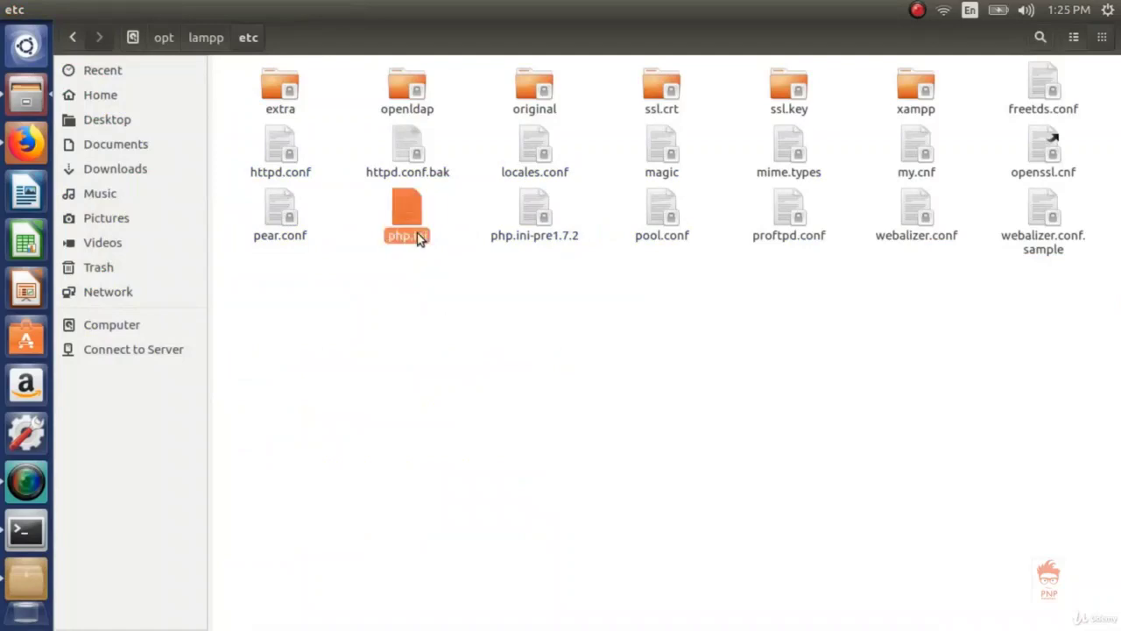
pyautogui.click(426, 367)
pyautogui.rightClick(426, 367)
pyautogui.moveTo(447, 400)
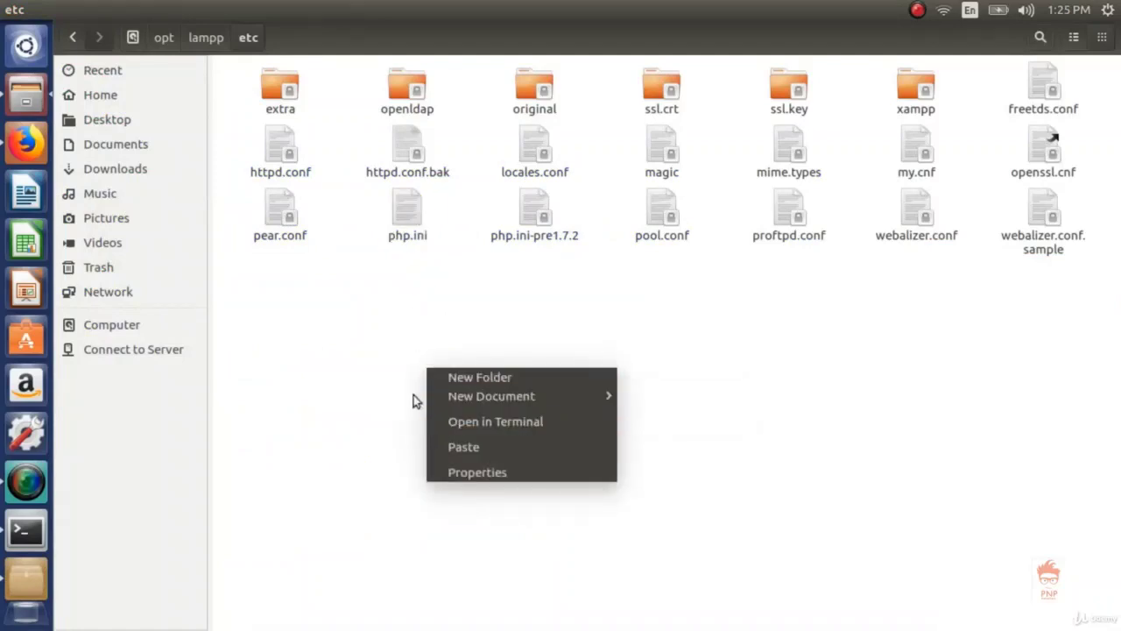
pyautogui.click(457, 420)
pyautogui.moveTo(388, 33)
pyautogui.mouseDown()
pyautogui.moveTo(447, 205)
pyautogui.moveTo(545, 307)
pyautogui.mouseUp()
# Step: Run 'sudo chmod 777 php.ini' and authorise it with the account password
pyautogui.write('cl')
pyautogui.press('BackSpace')
pyautogui.press('BackSpace')
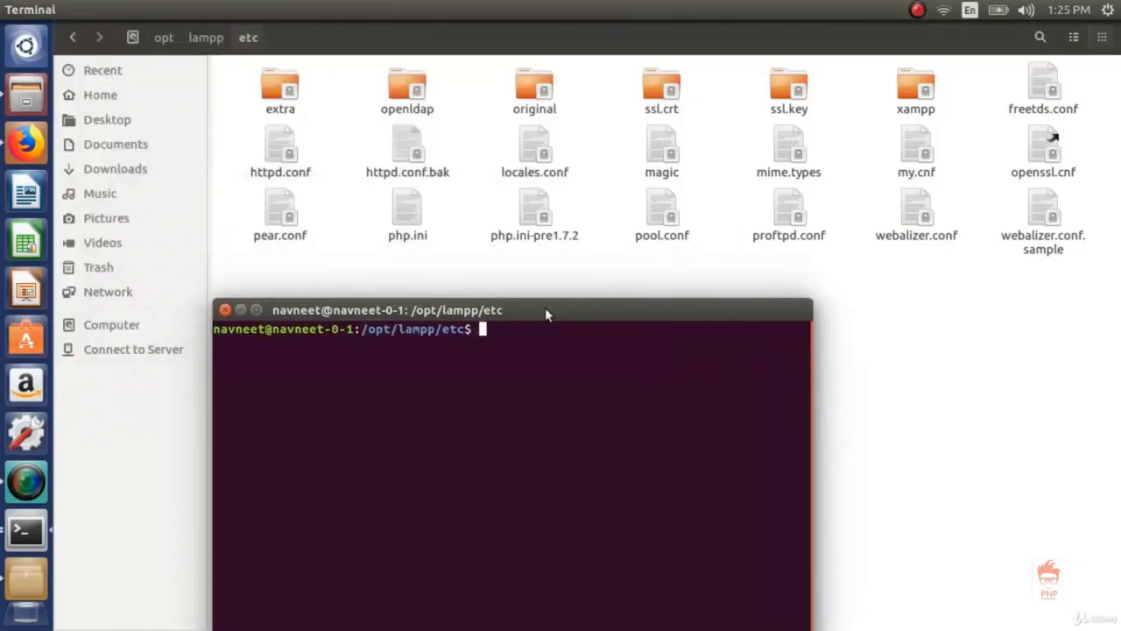
pyautogui.write('sudo chmod')
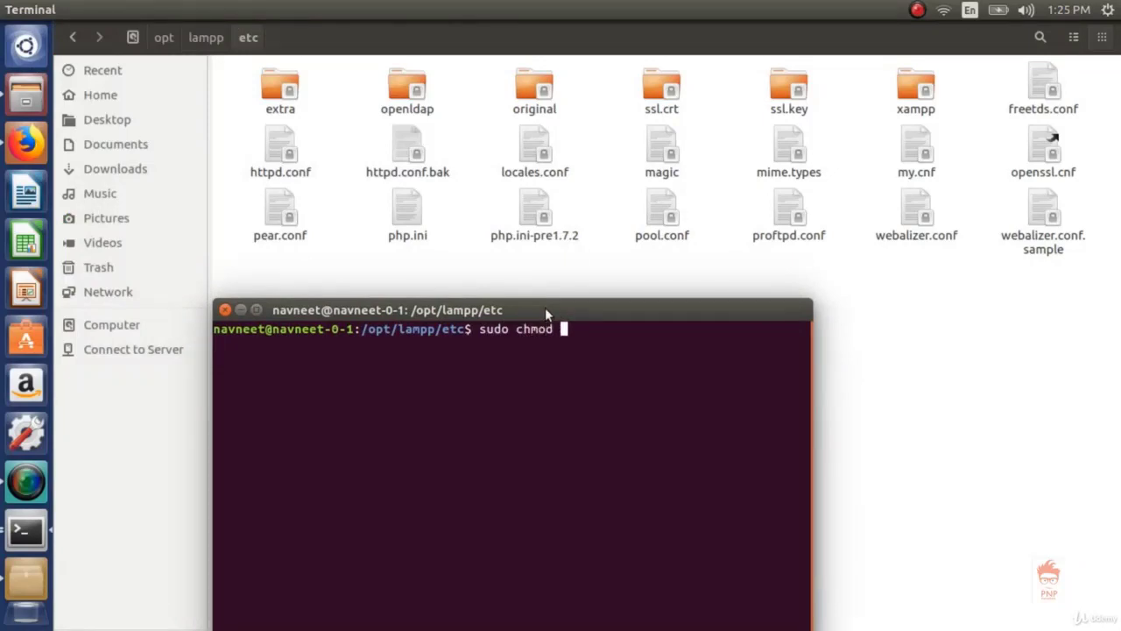
pyautogui.write(' 777 php.ini')
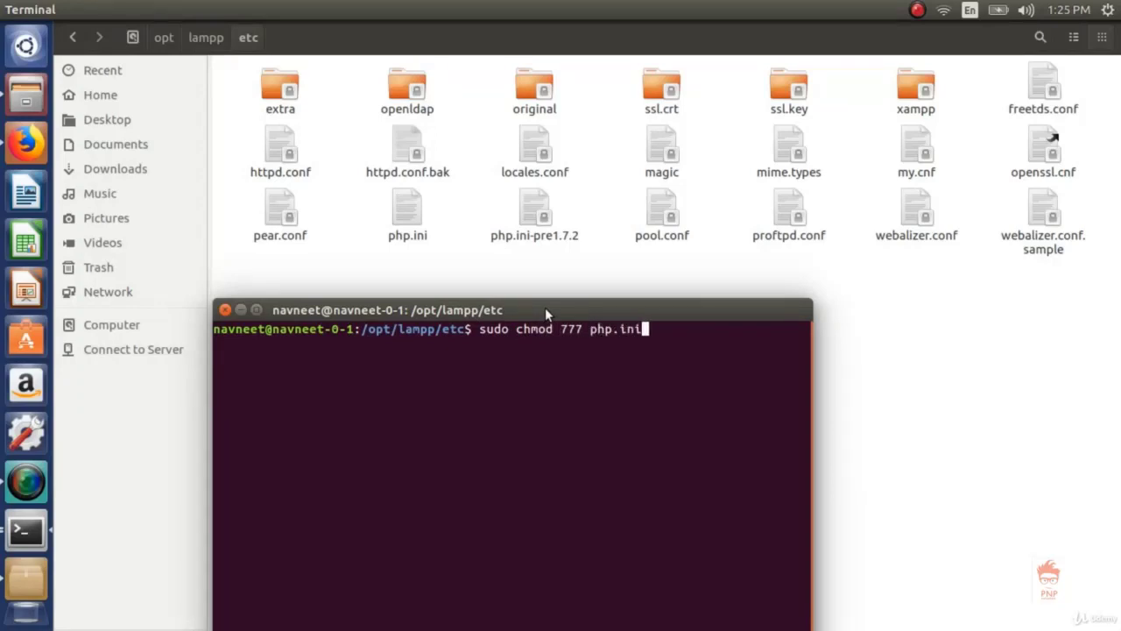
pyautogui.press('Return')
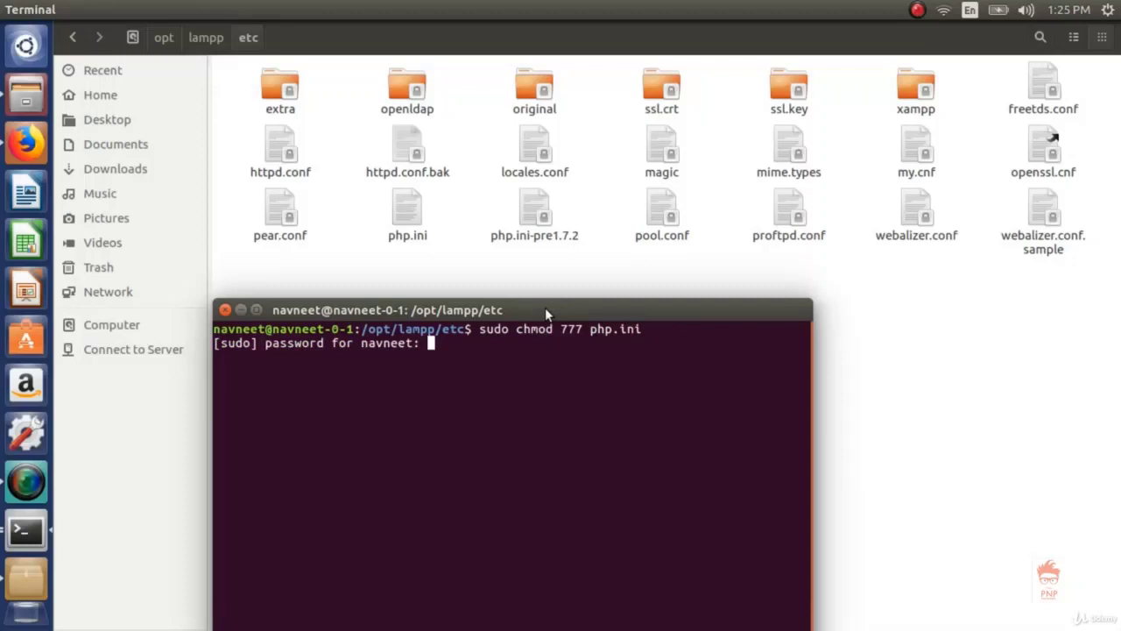
pyautogui.press('Return')
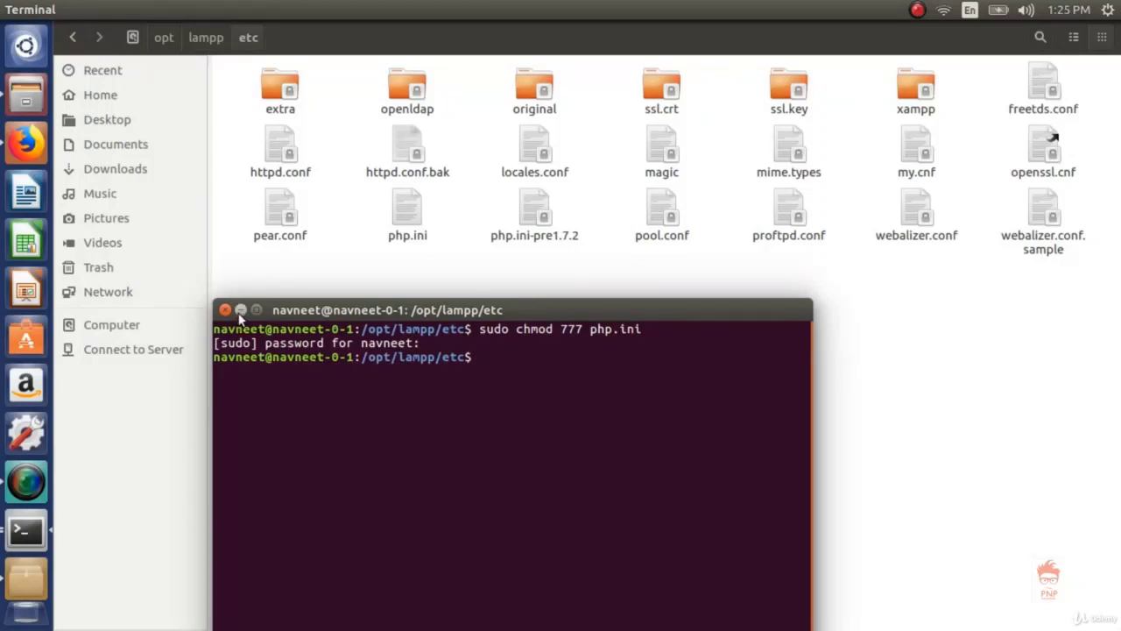
pyautogui.moveTo(481, 333); pyautogui.dragTo(648, 332)
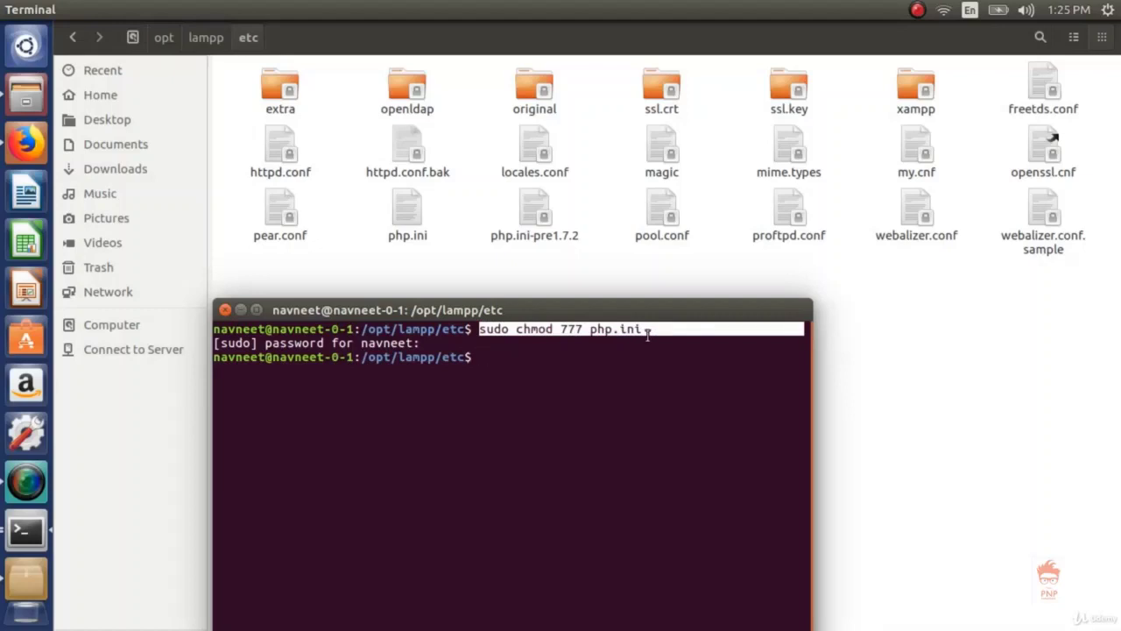
pyautogui.click(515, 346)
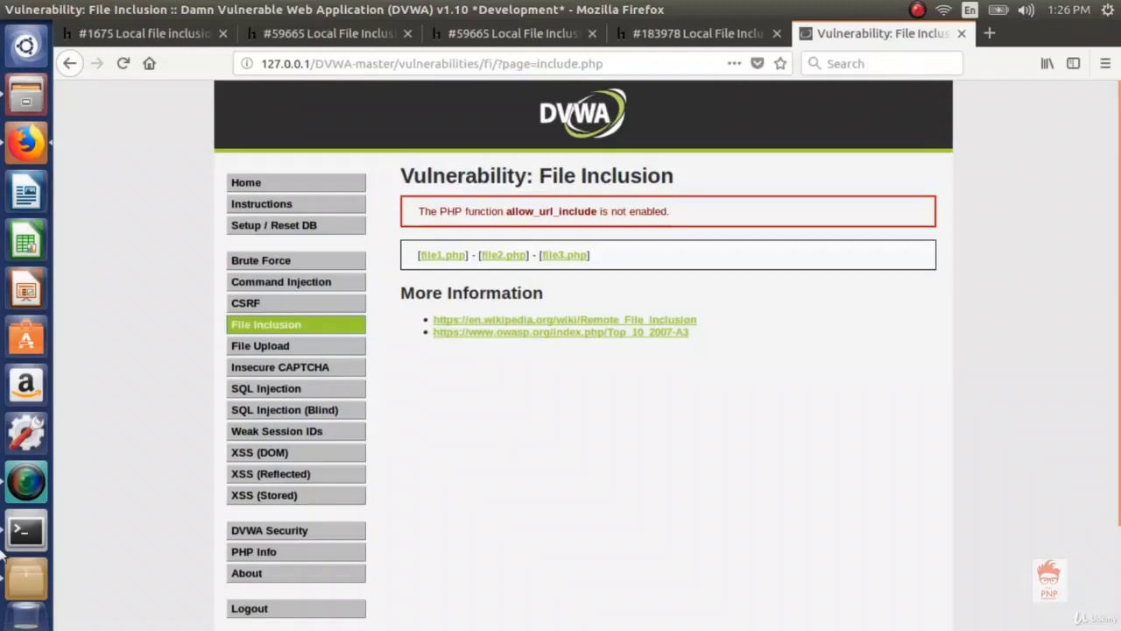
# Step: Stop MySQL and Apache in XAMPP Control Panel, then reload the DVWA File Inclusion page
pyautogui.click(22, 577)
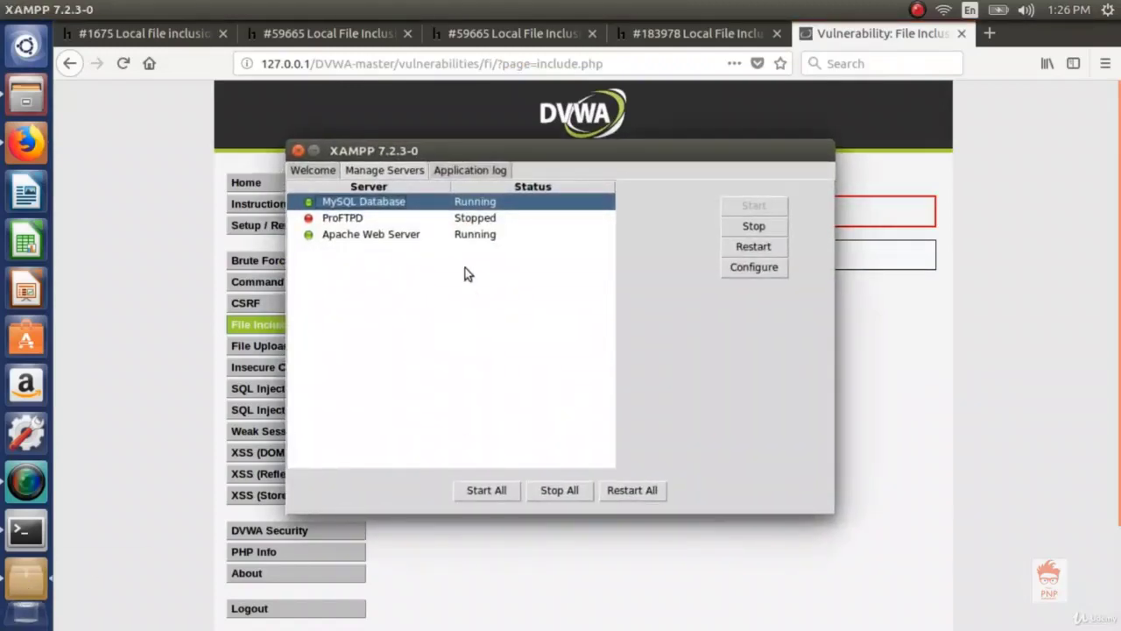
pyautogui.click(735, 232)
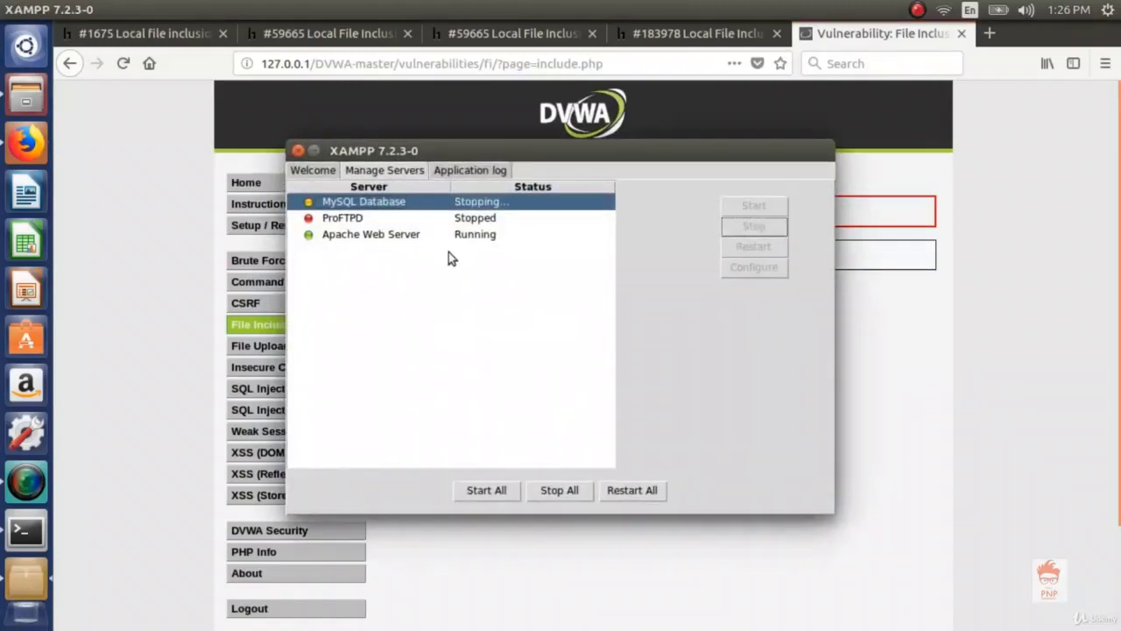
pyautogui.click(450, 243)
pyautogui.click(724, 233)
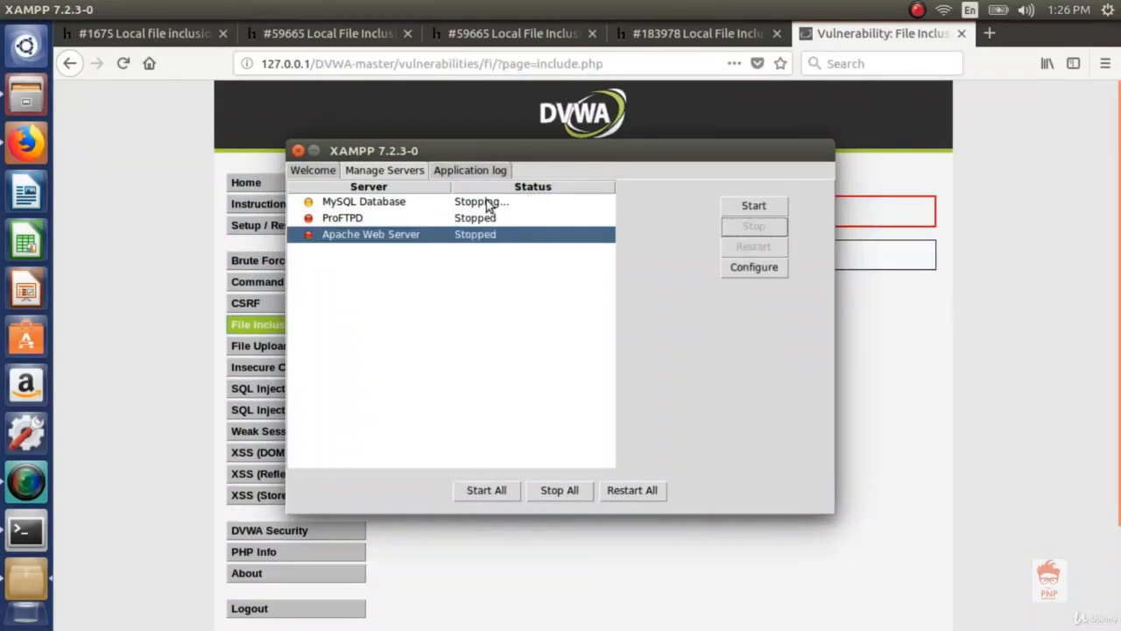
pyautogui.click(263, 140)
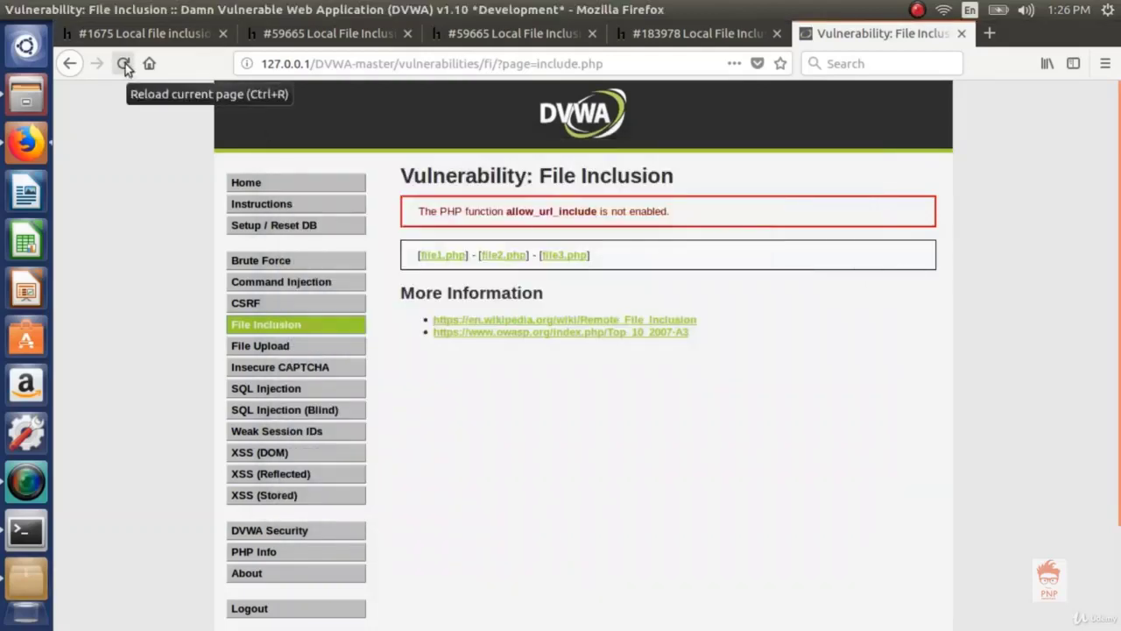
pyautogui.click(124, 64)
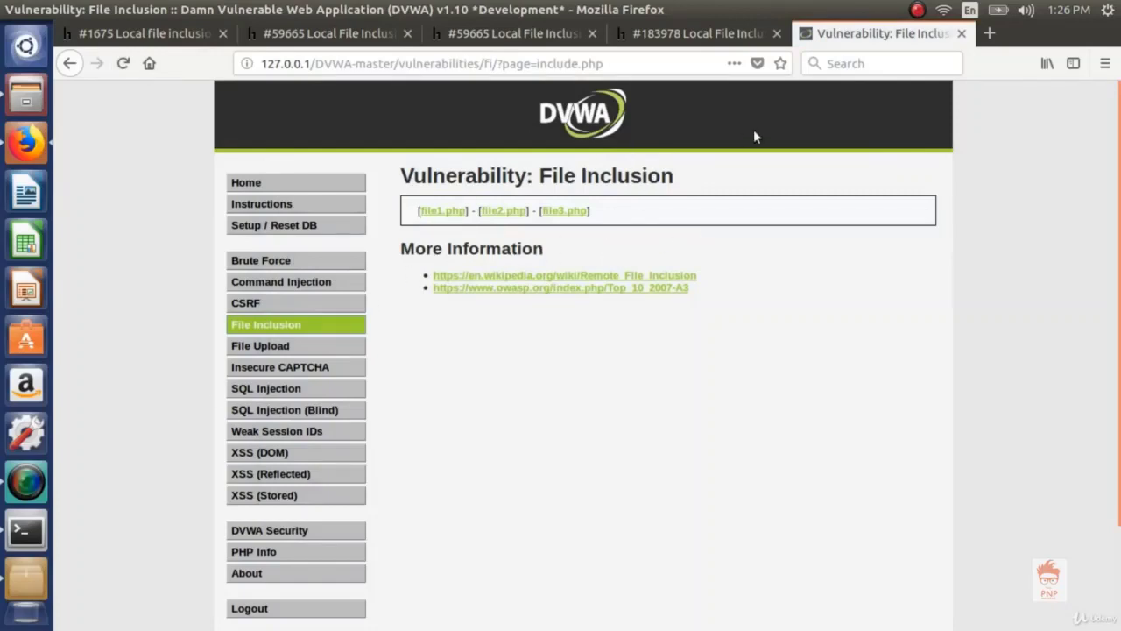
# Step: In a new tab, search 'rfi wikipedia' and open the RFI Wikipedia page
pyautogui.click(988, 35)
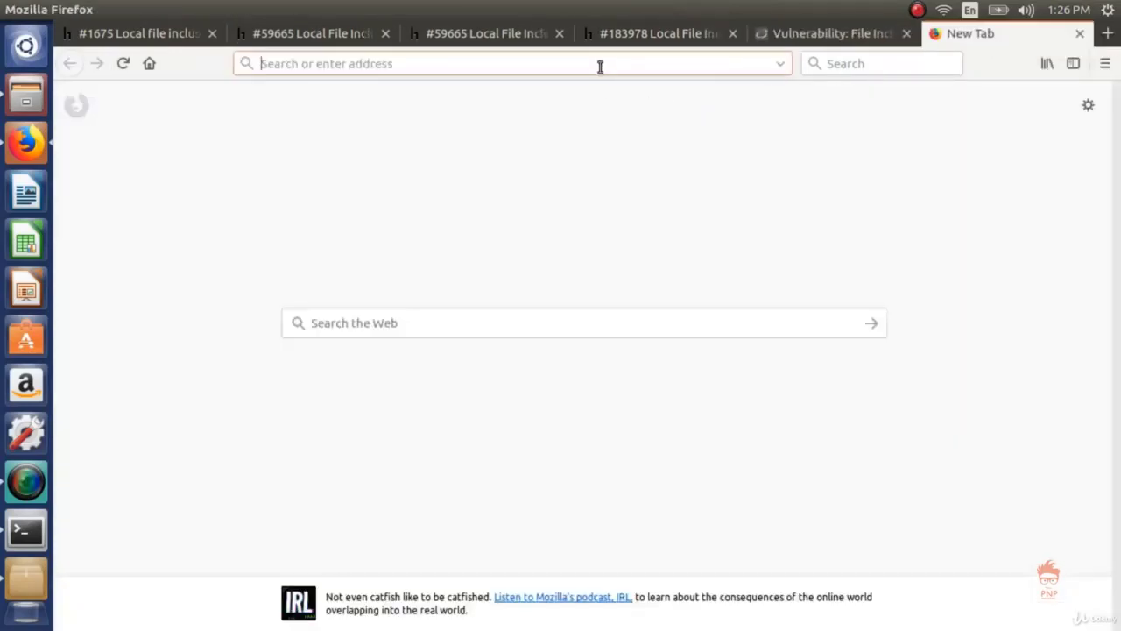
pyautogui.write('wikipedia')
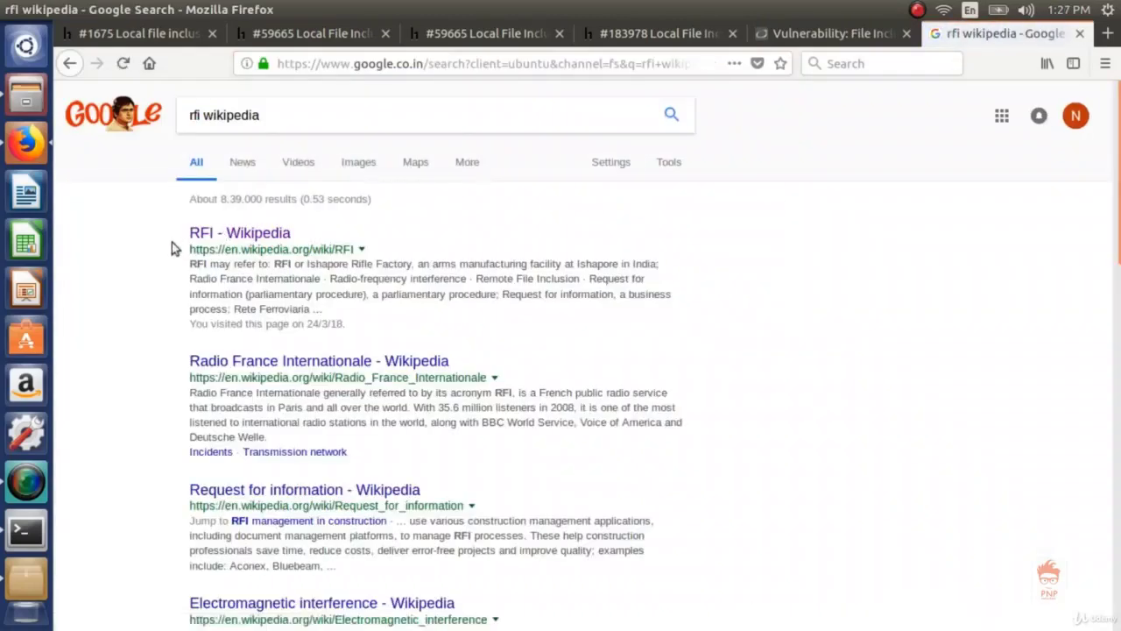
pyautogui.click(196, 235)
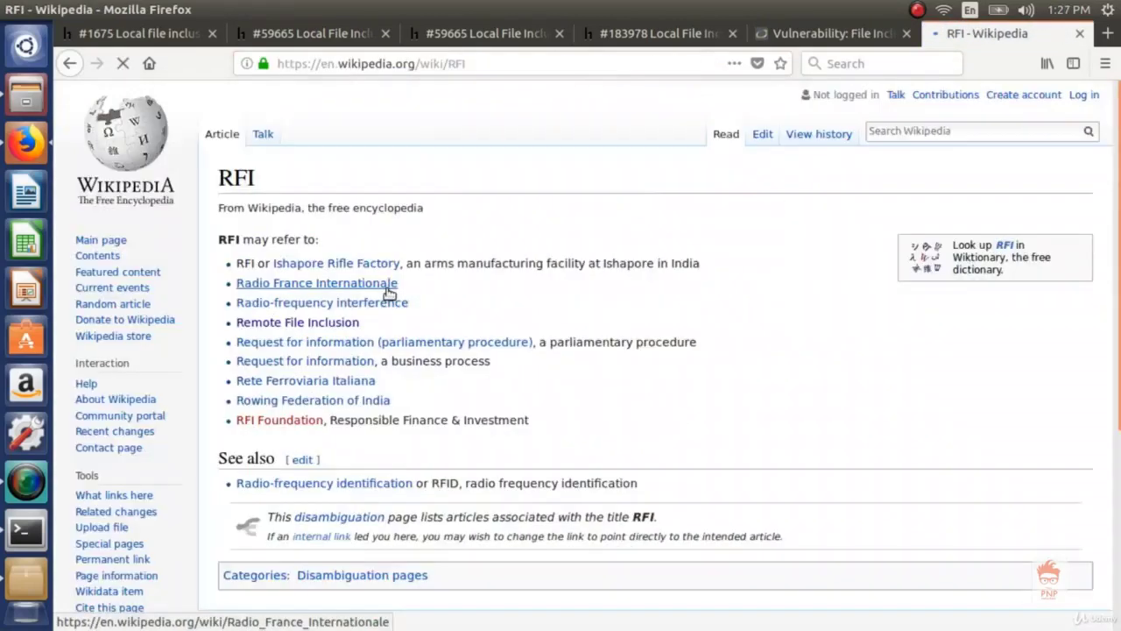
pyautogui.click(397, 64)
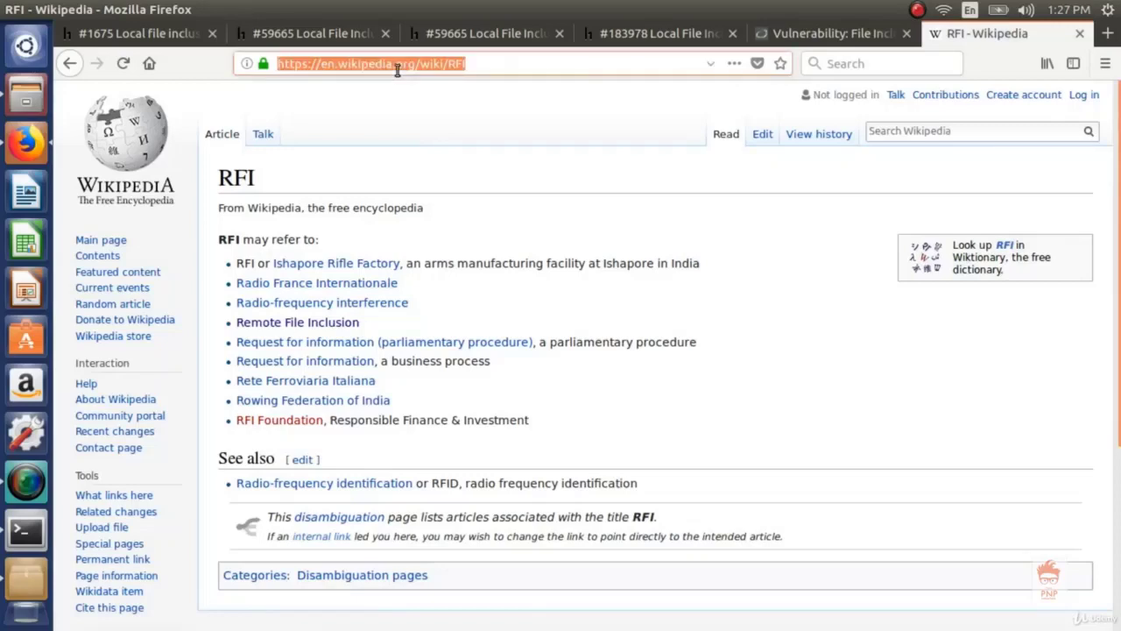
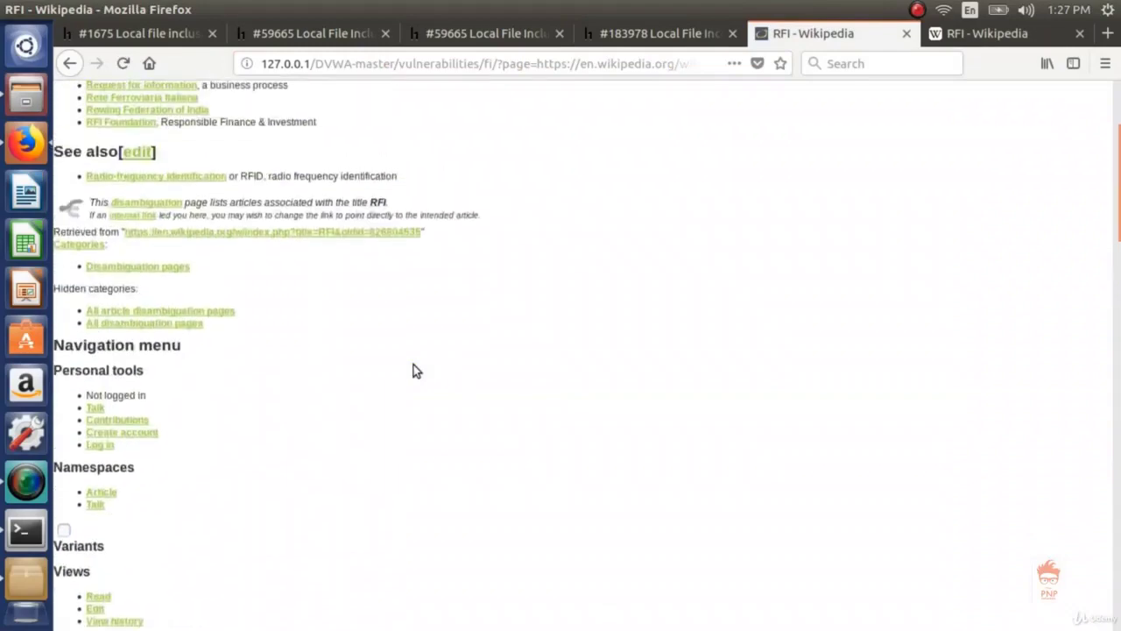
pyautogui.scroll(-20, 413, 365)
pyautogui.scroll(15, 415, 368)
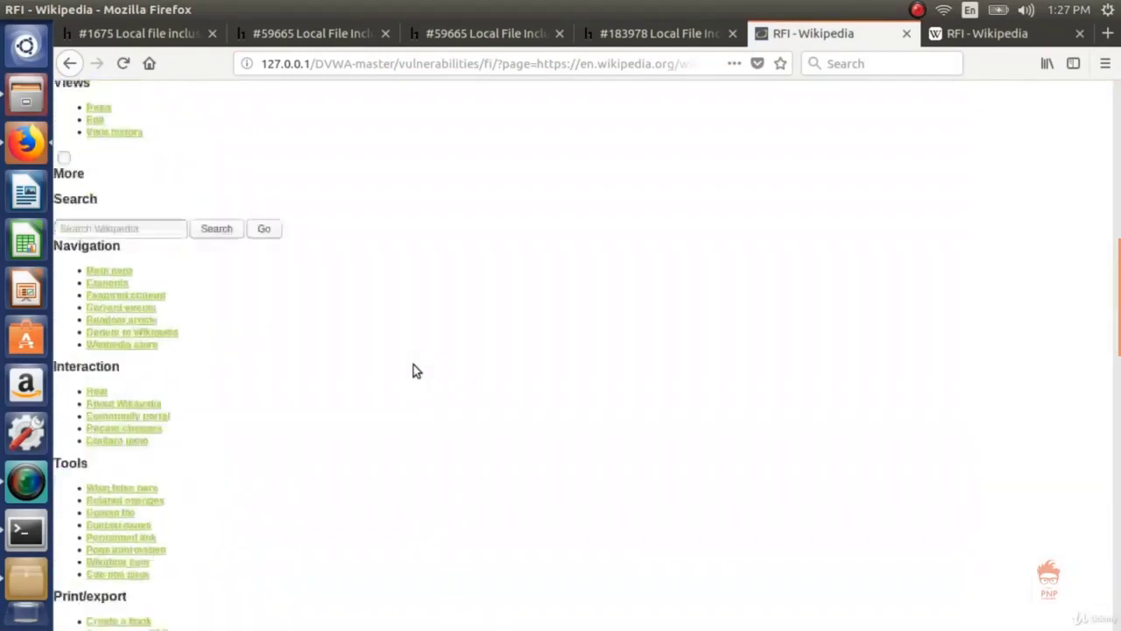
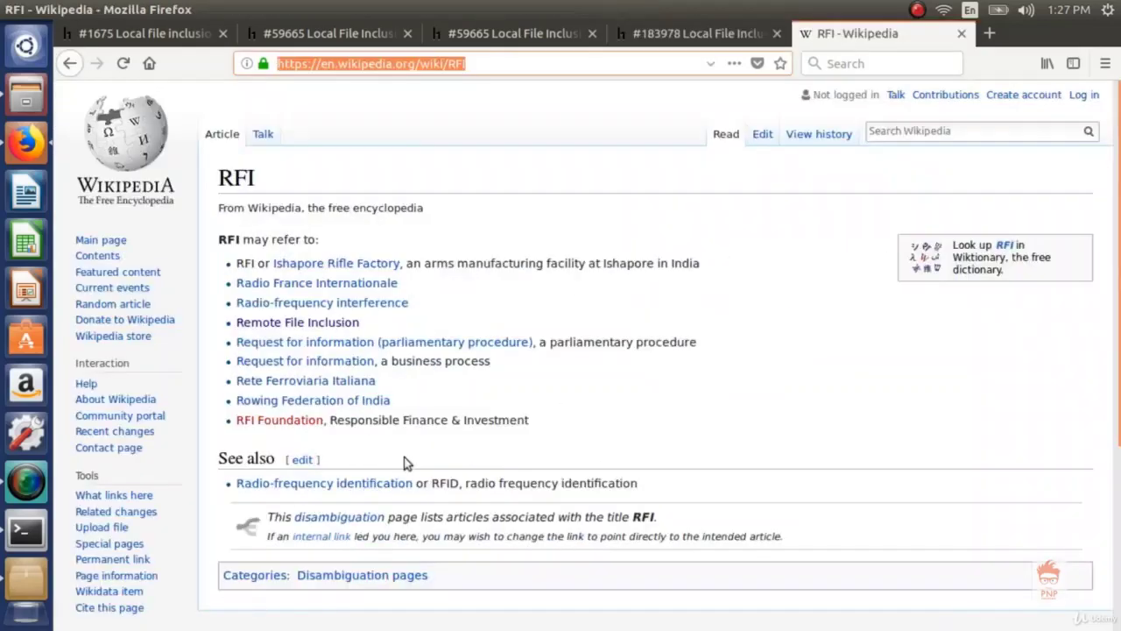
# Step: Open Wikipedia's Remote File Inclusion article, then find OWASP's Testing for Remote File Inclusion guide via 'owasp rfi'
pyautogui.click(293, 322)
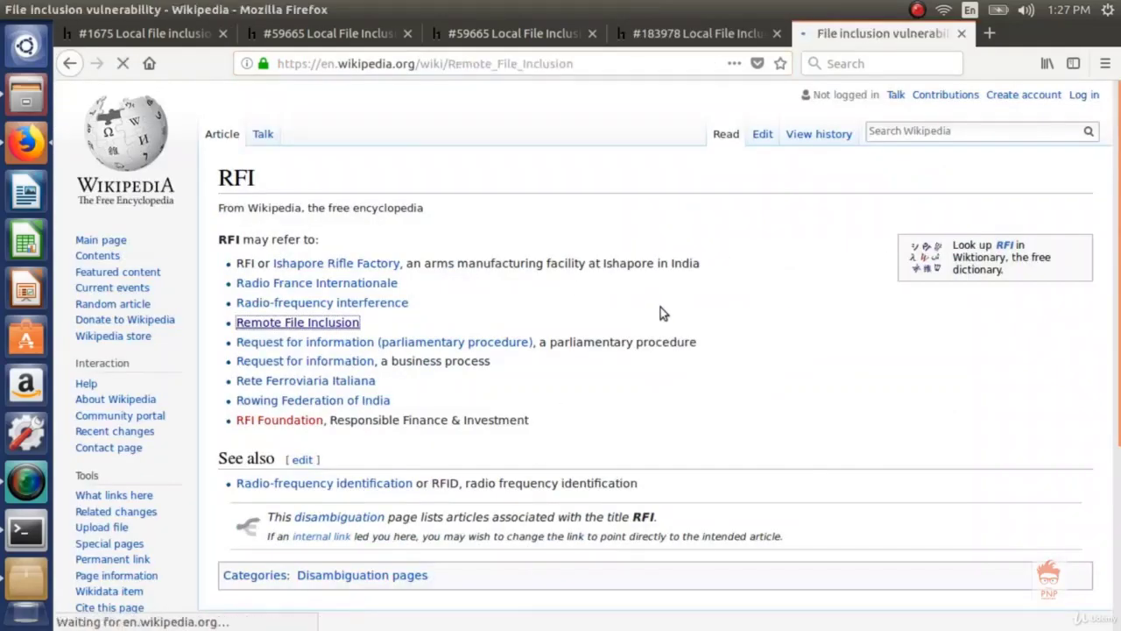
pyautogui.click(444, 63)
pyautogui.write('owasp rfi')
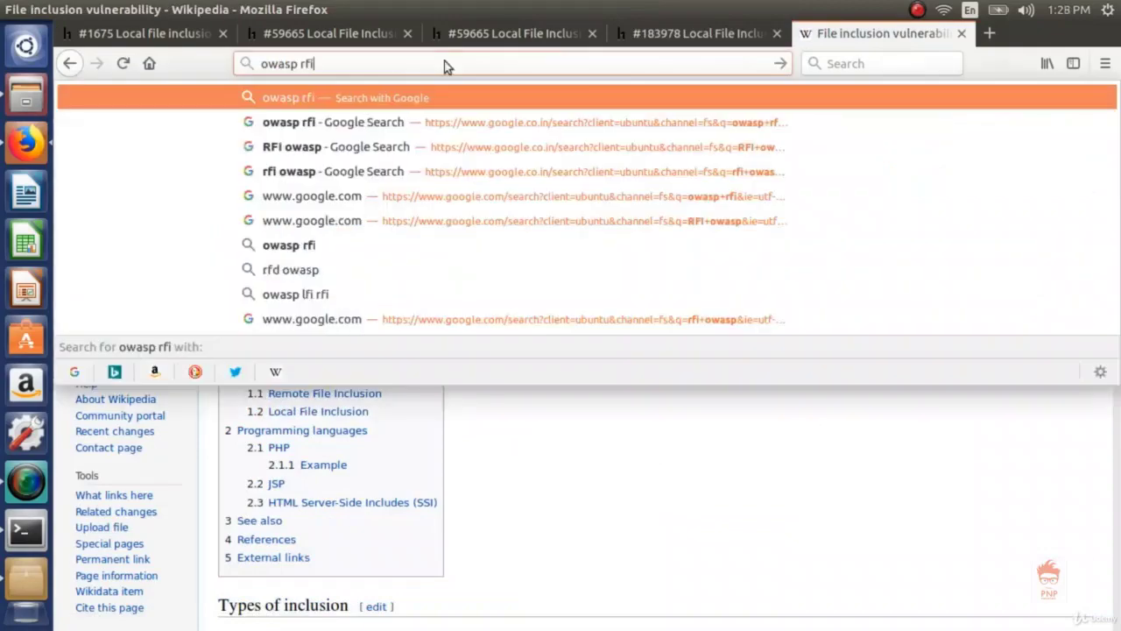
pyautogui.press('Return')
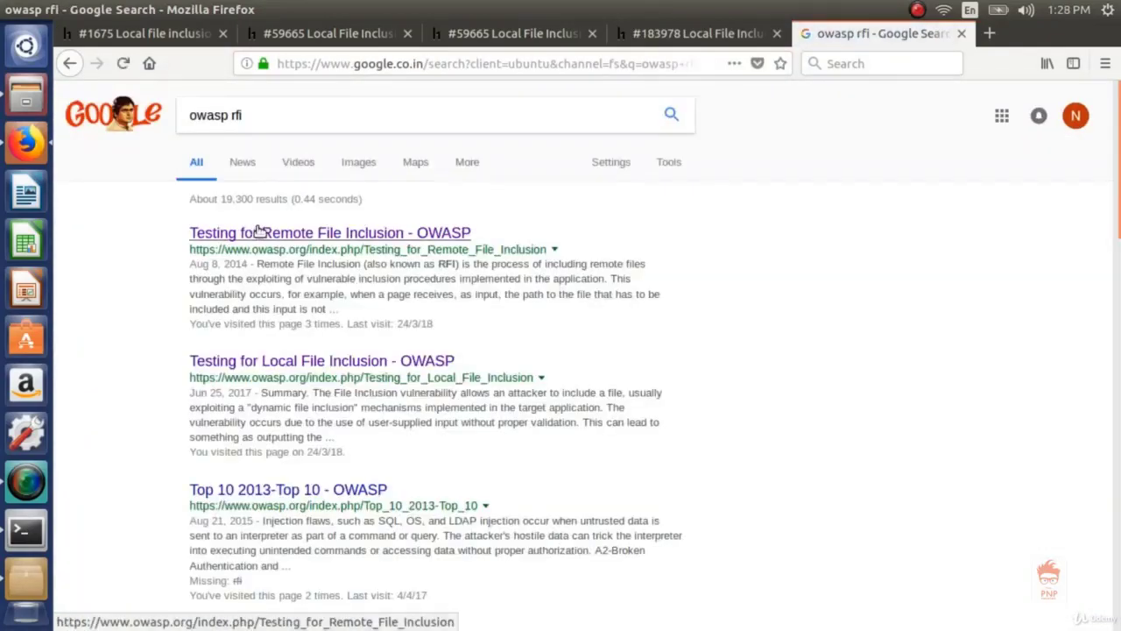
pyautogui.click(257, 233)
pyautogui.scroll(-5, 645, 425)
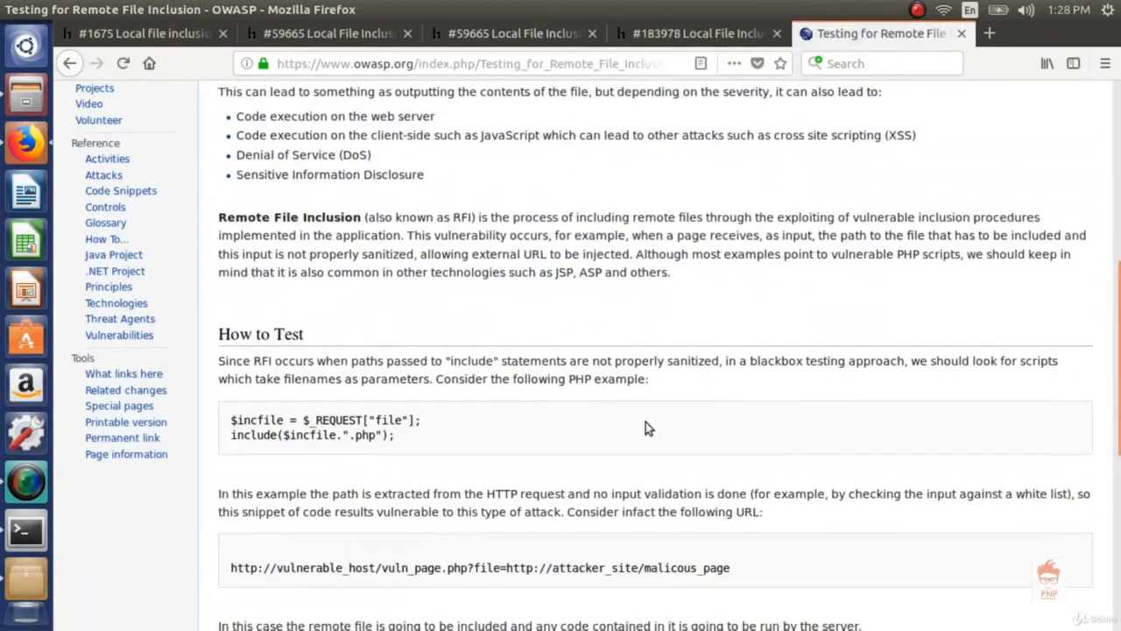
pyautogui.scroll(-3, 646, 425)
pyautogui.moveTo(232, 377); pyautogui.dragTo(731, 383)
pyautogui.click(472, 406)
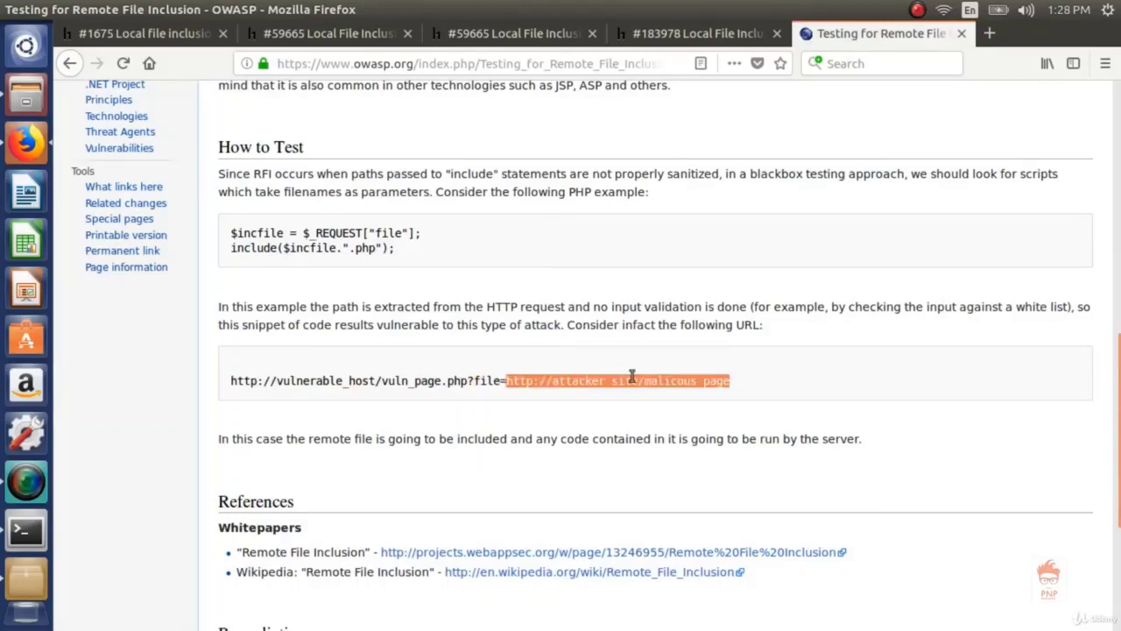
pyautogui.click(620, 391)
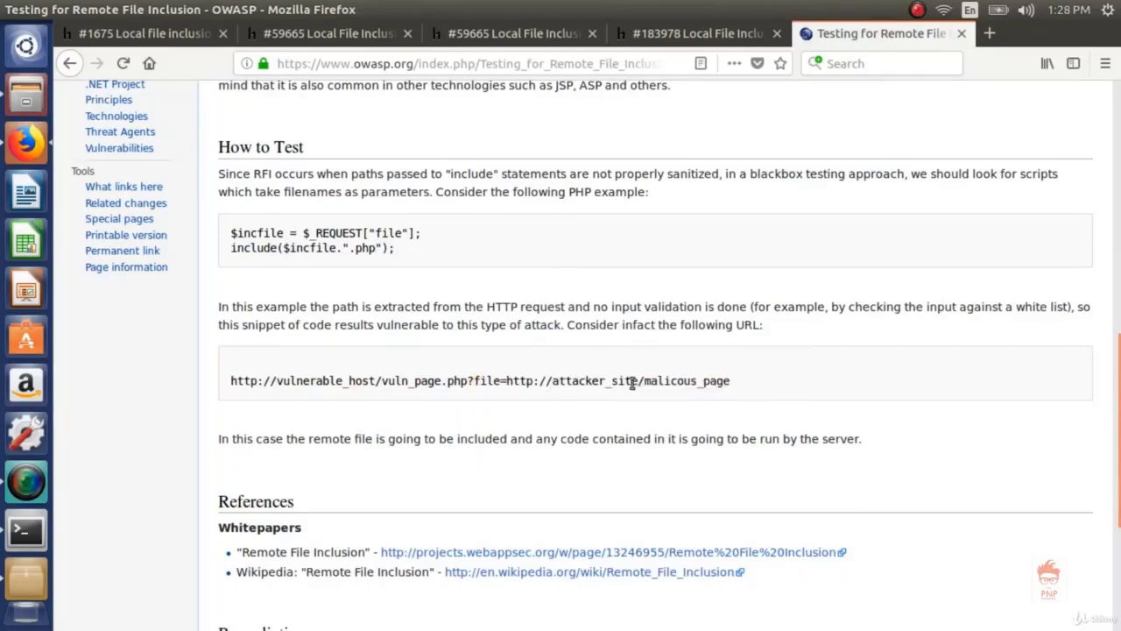
pyautogui.moveTo(645, 383); pyautogui.dragTo(506, 383)
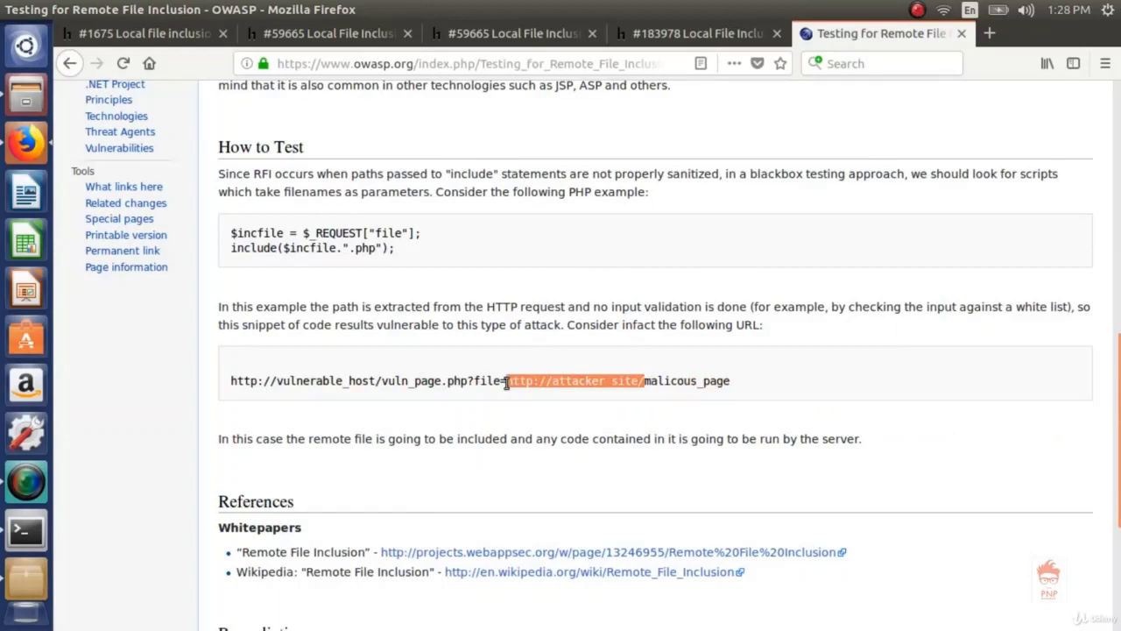
pyautogui.click(530, 417)
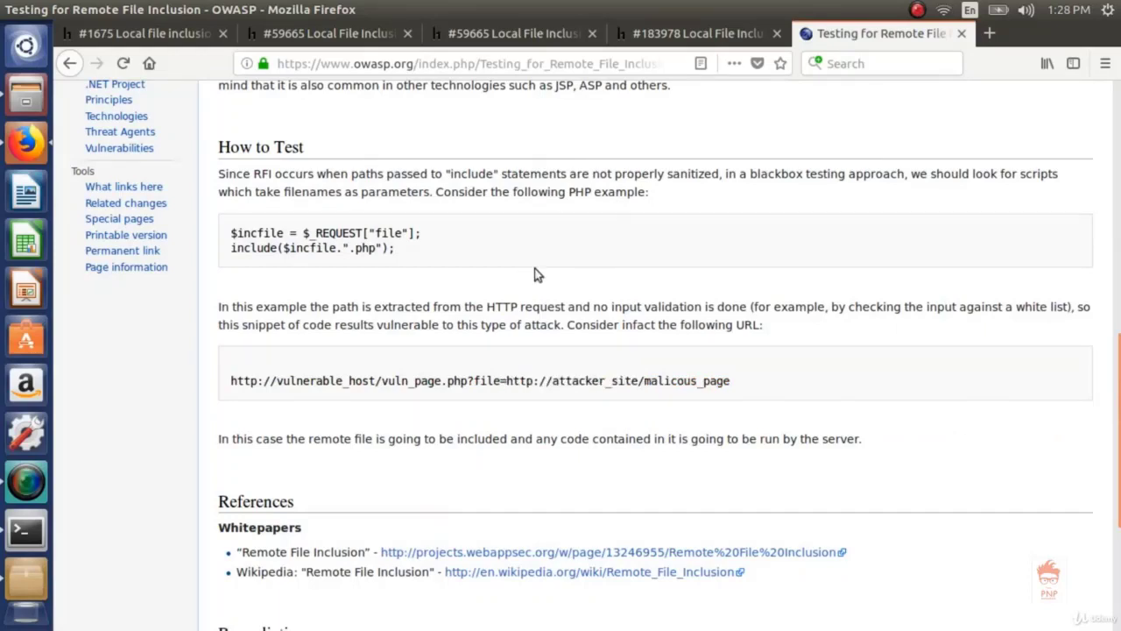
# Step: Switch to HackerOne report #1675 and highlight its report number and title
pyautogui.hotkey('ctrl', 'Tab')
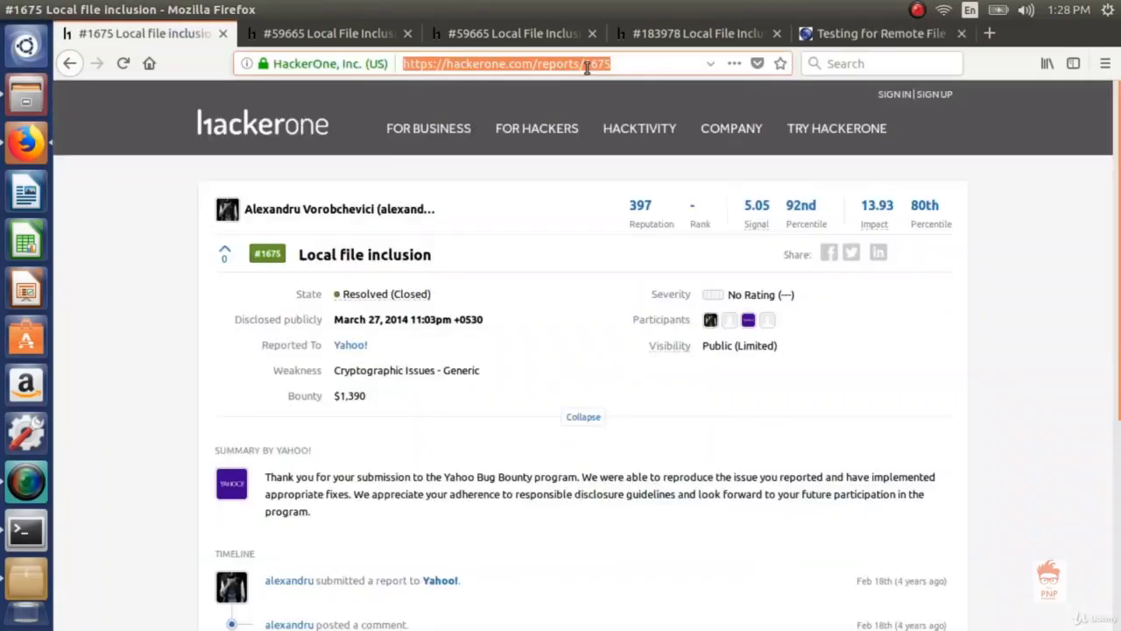
pyautogui.click(590, 63)
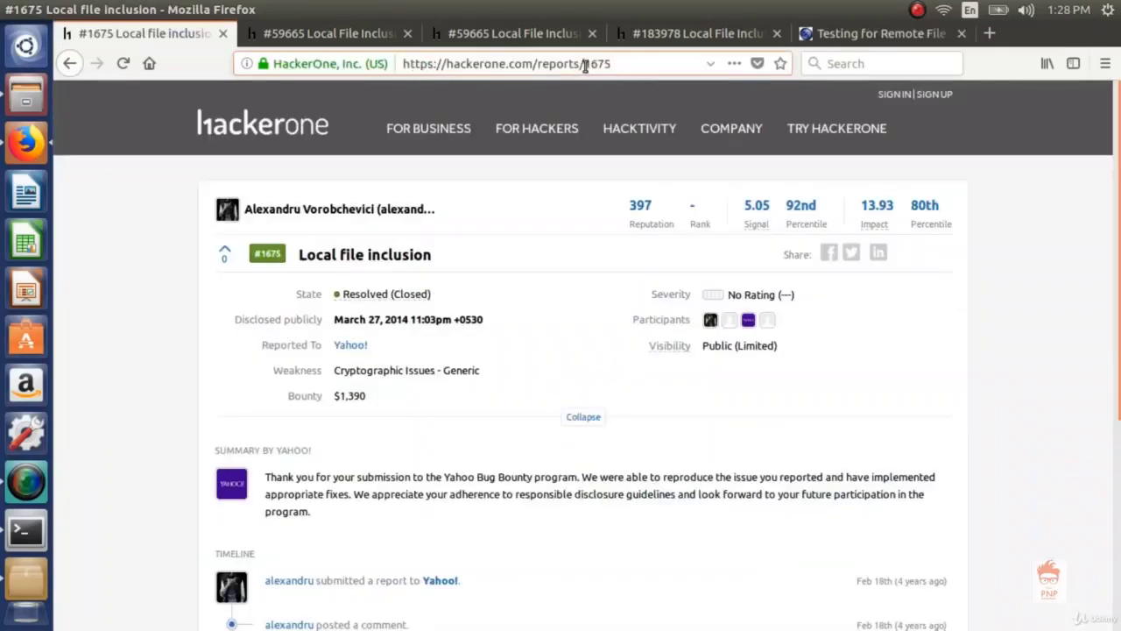
pyautogui.moveTo(584, 64); pyautogui.dragTo(615, 66)
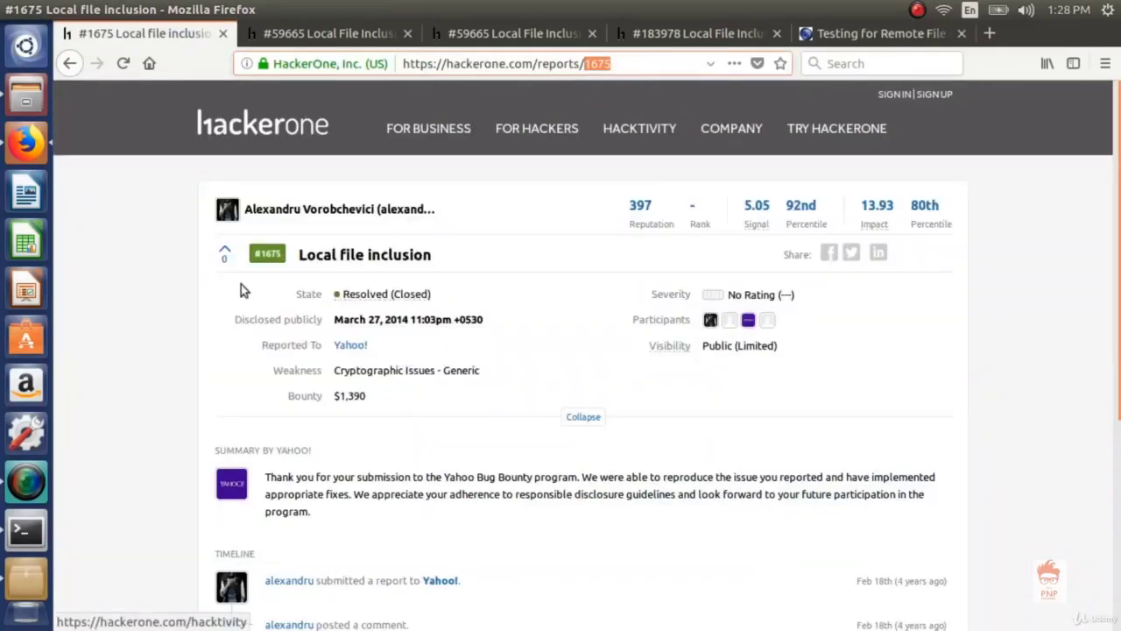
pyautogui.scroll(-1, 189, 326)
pyautogui.scroll(-3, 189, 327)
pyautogui.scroll(4, 228, 307)
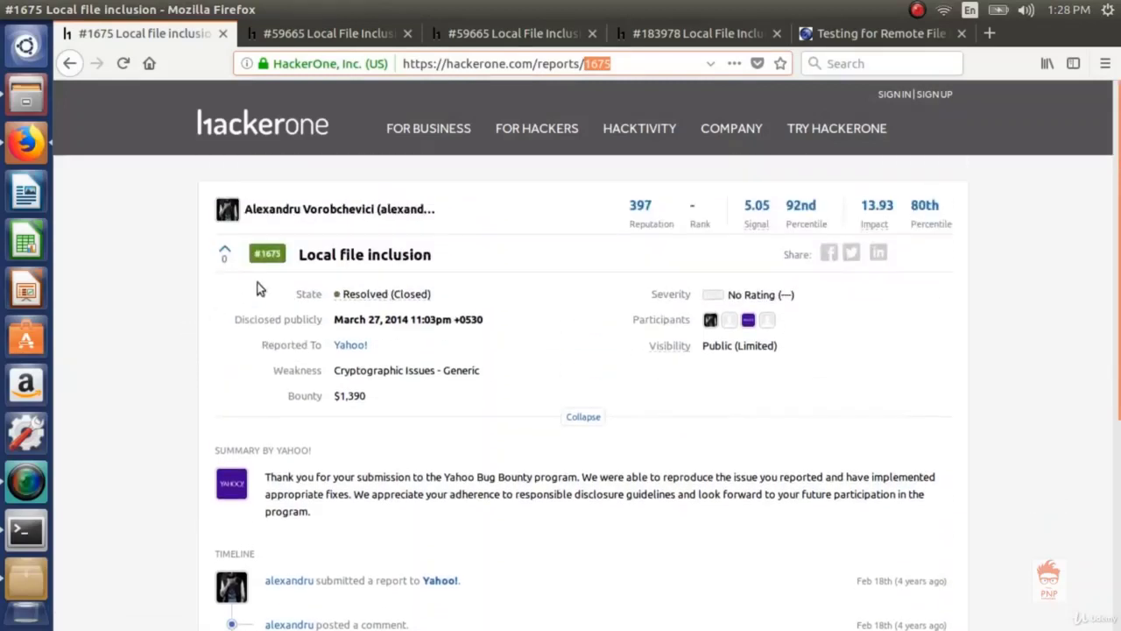
pyautogui.moveTo(299, 255); pyautogui.dragTo(445, 255)
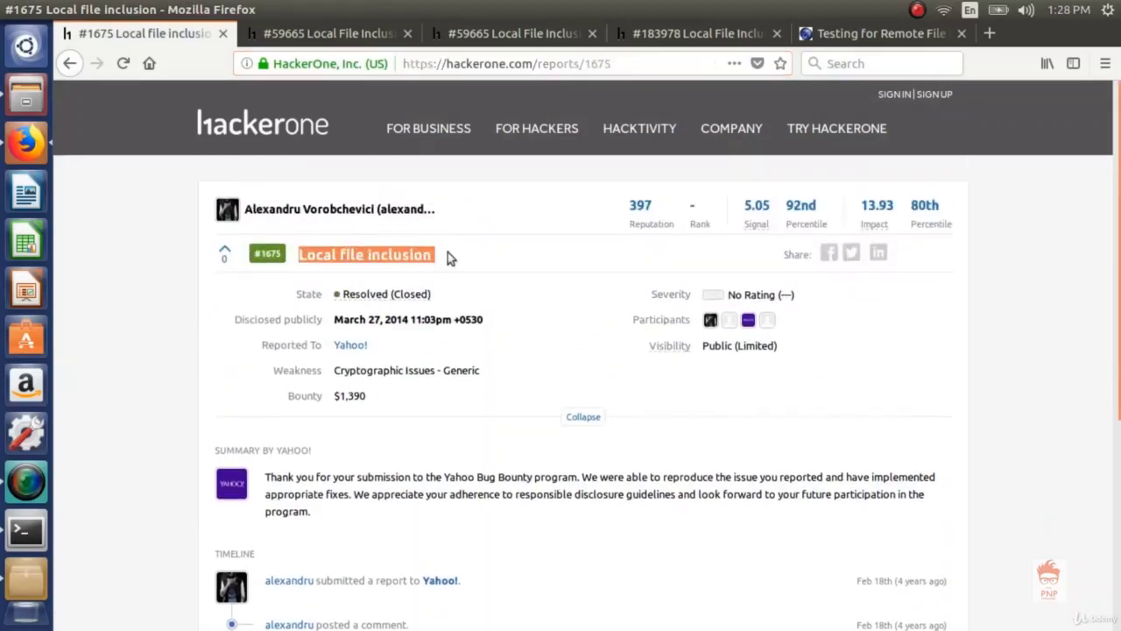
pyautogui.scroll(-1, 160, 330)
# Step: Review report #1675's state, Yahoo! recipient and $1,390 bounty
pyautogui.rightClick(160, 330)
pyautogui.click(162, 330)
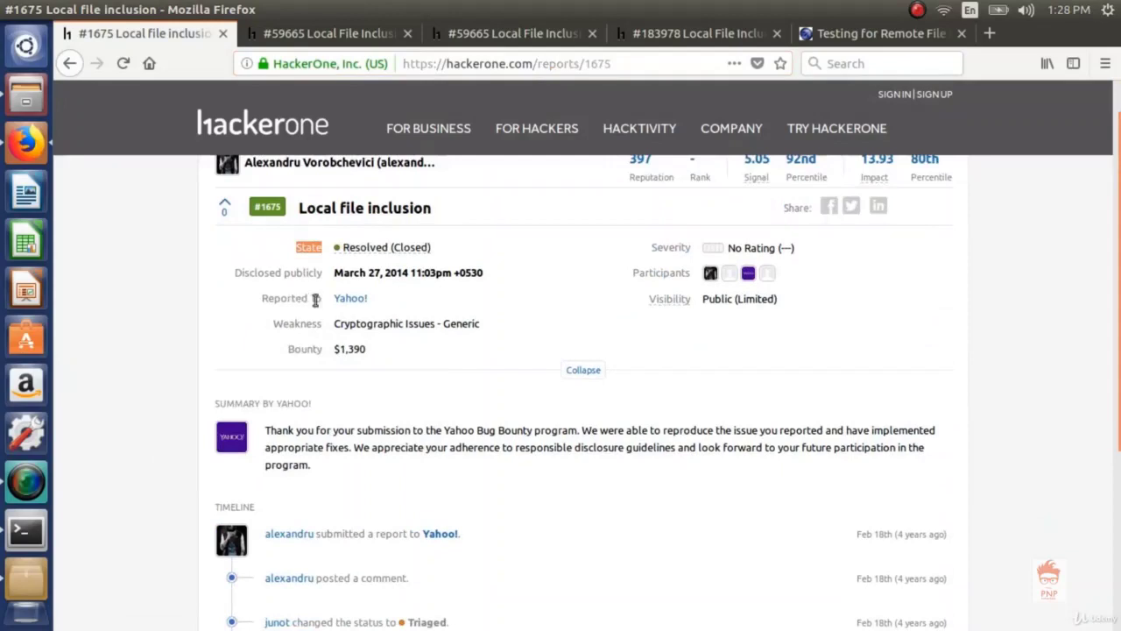
pyautogui.press('Tab')
pyautogui.scroll(-1, 322, 322)
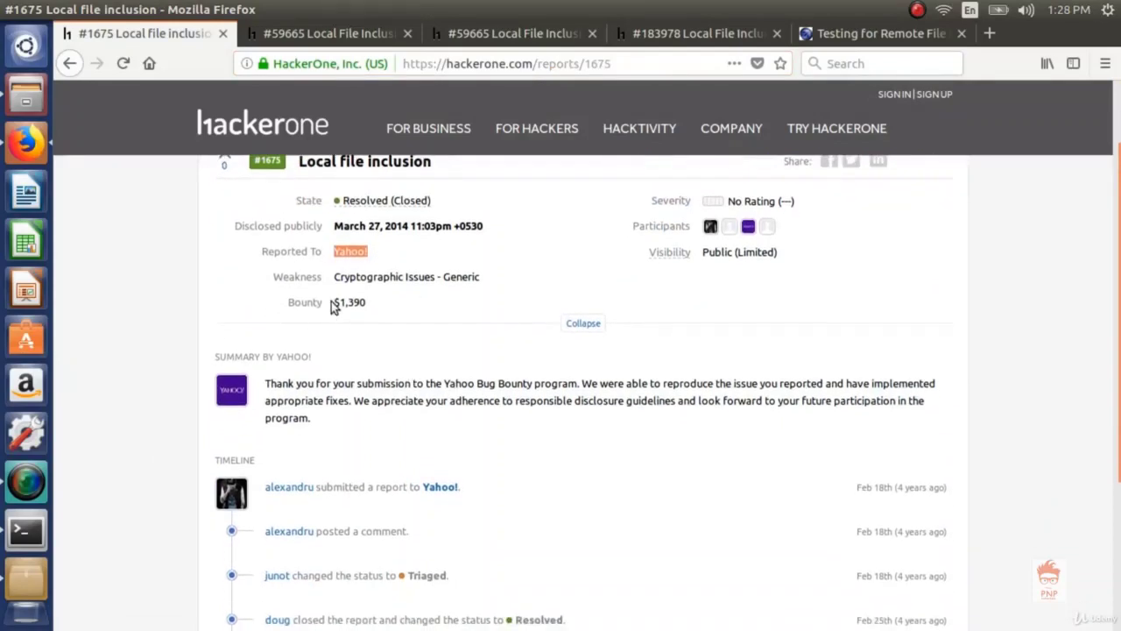
pyautogui.moveTo(333, 304); pyautogui.dragTo(375, 306)
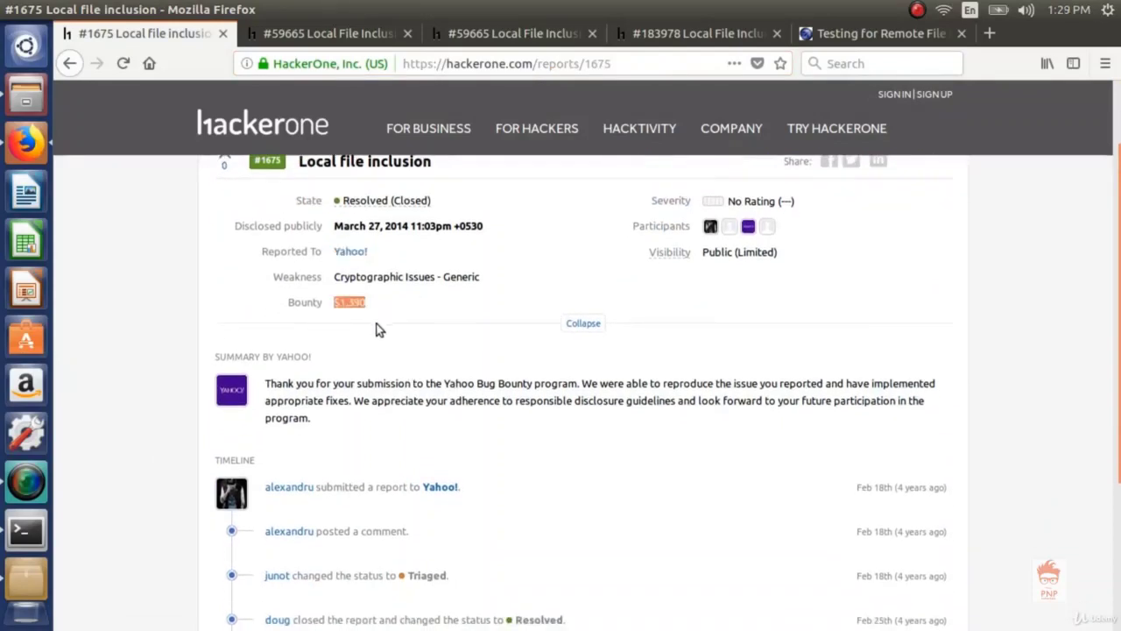
pyautogui.click(127, 382)
pyautogui.scroll(-5, 127, 382)
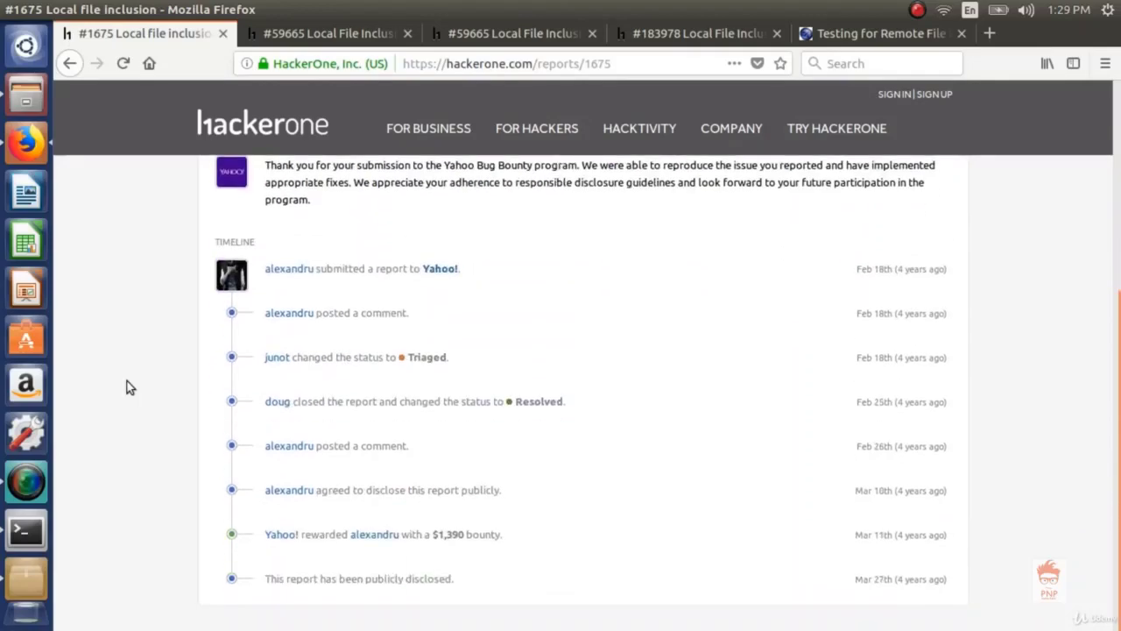
pyautogui.scroll(7, 127, 381)
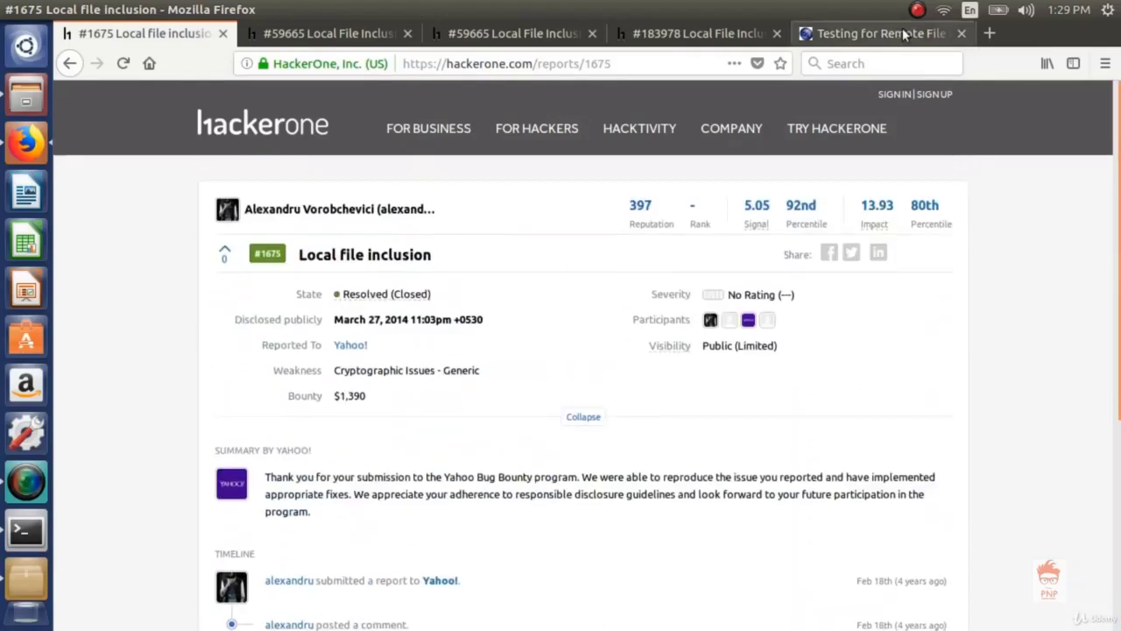
# Step: Check the Concrete5 version in report #59665, then move to the Army LFI report #183978
pyautogui.click(356, 33)
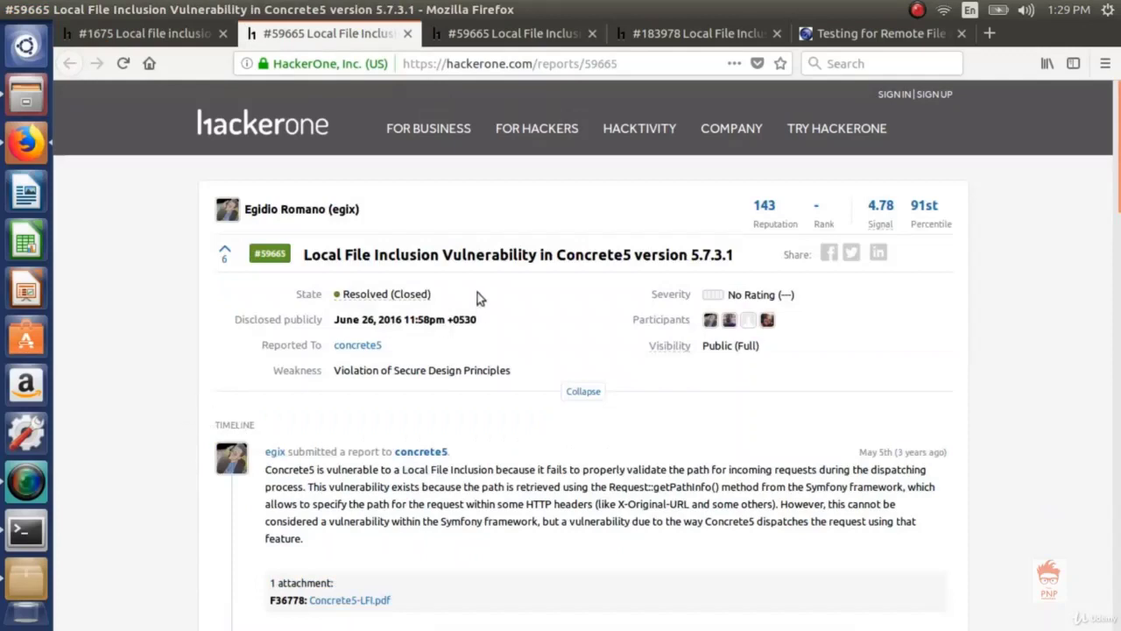
pyautogui.moveTo(554, 255); pyautogui.dragTo(710, 254)
pyautogui.click(170, 458)
pyautogui.scroll(-3, 170, 458)
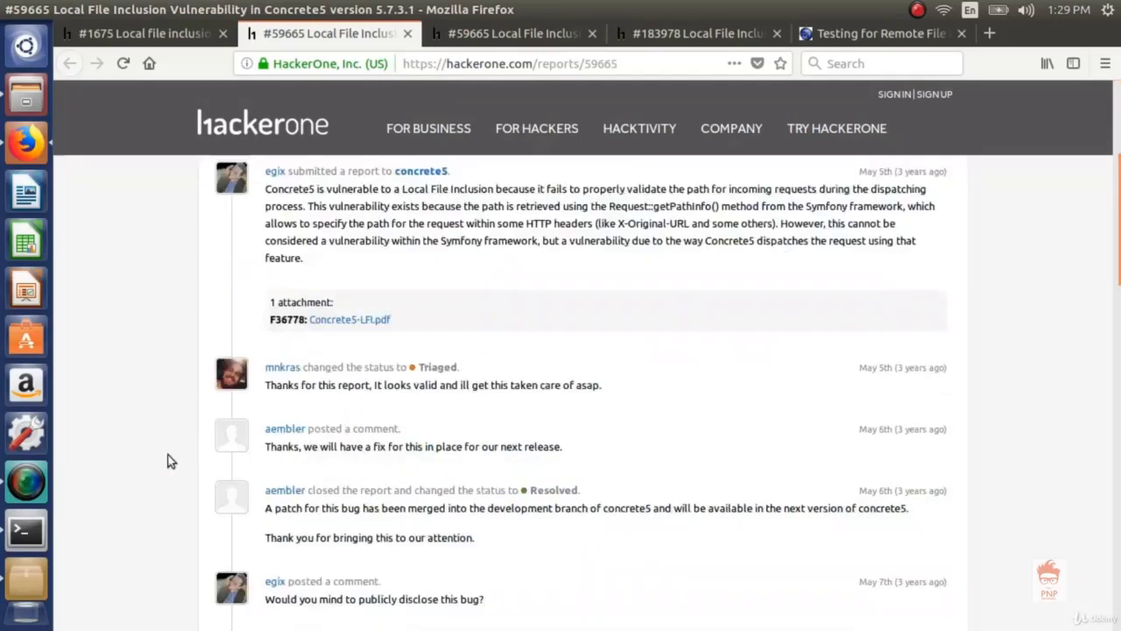
pyautogui.scroll(3, 171, 461)
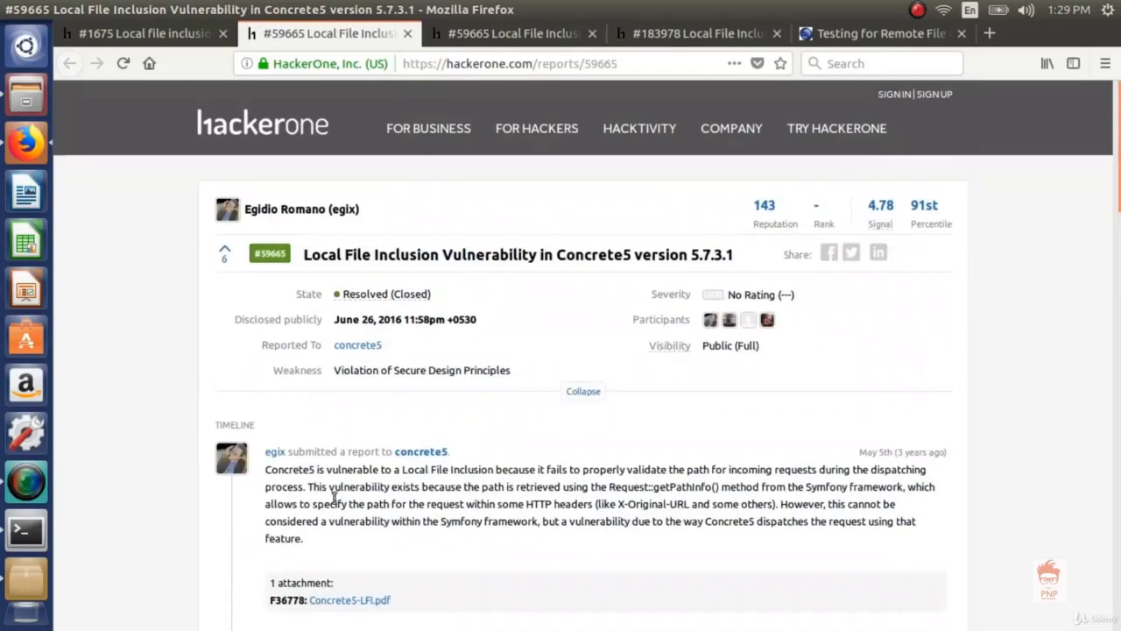
pyautogui.hotkey('ctrl', 'Tab')
pyautogui.hotkey('ctrl', 'Tab')
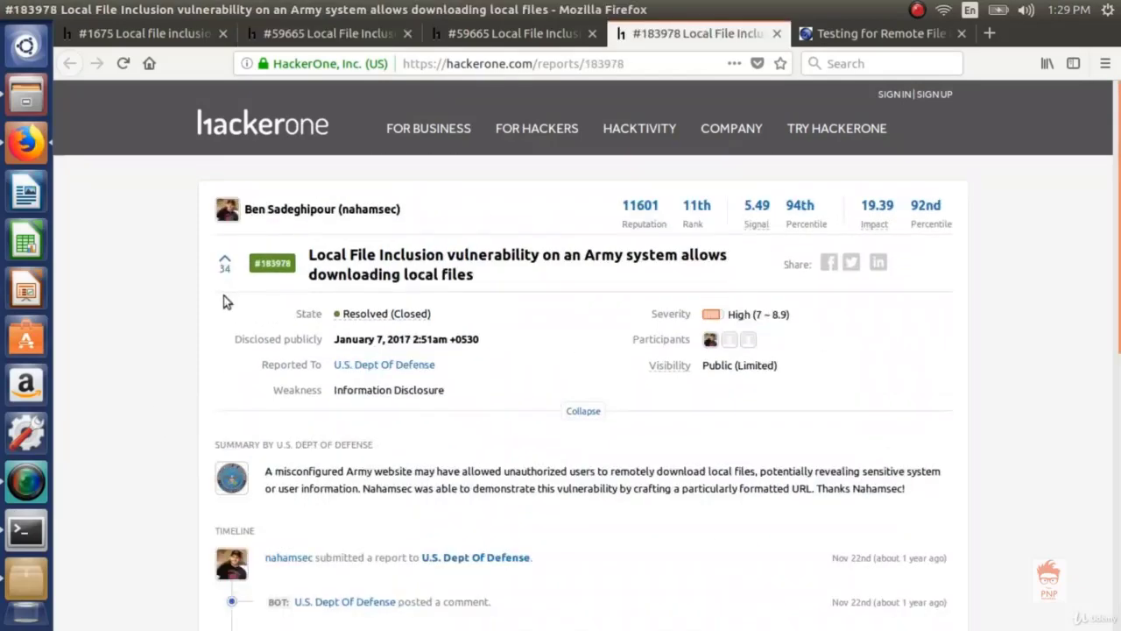
pyautogui.moveTo(584, 67); pyautogui.dragTo(627, 66)
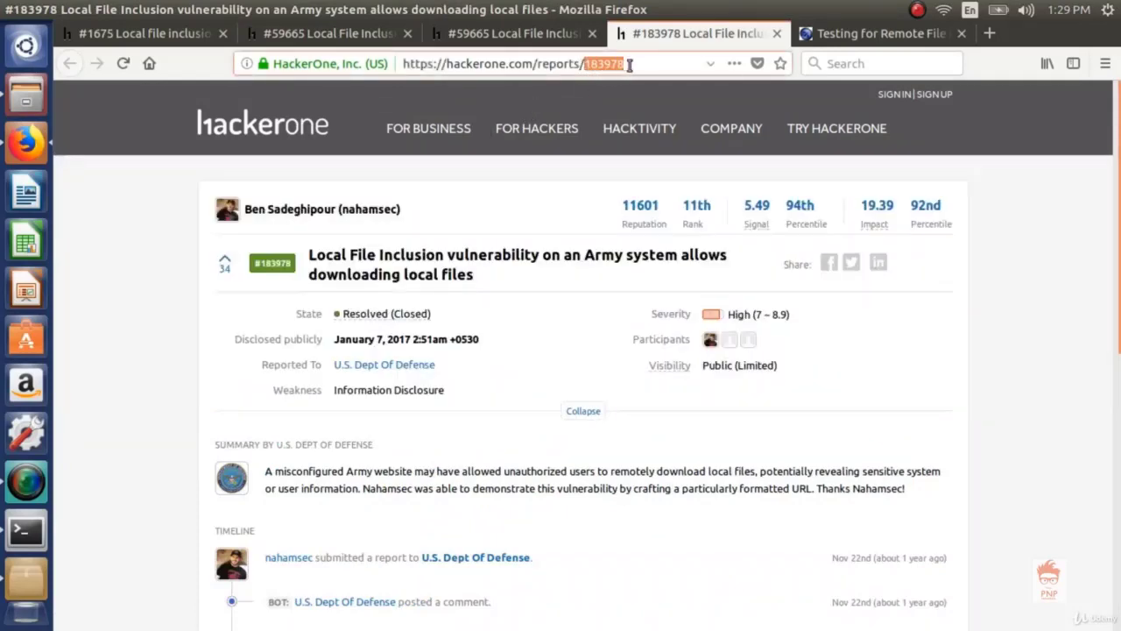
pyautogui.click(133, 479)
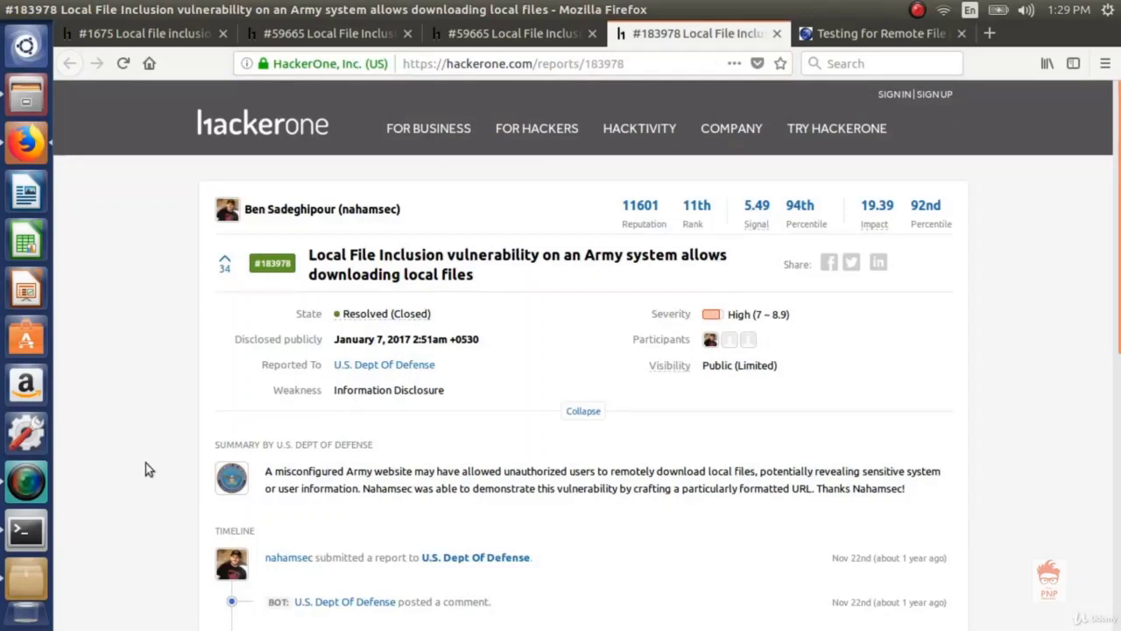
pyautogui.moveTo(332, 366); pyautogui.dragTo(444, 374)
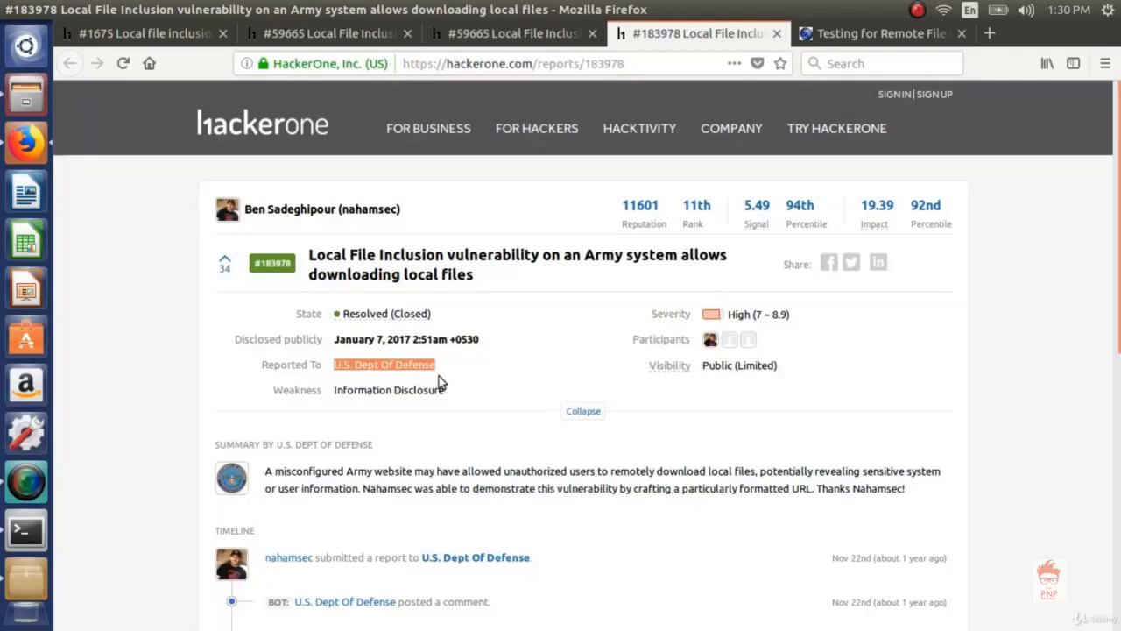
pyautogui.scroll(-3, 131, 441)
pyautogui.scroll(3, 129, 442)
pyautogui.click(130, 443)
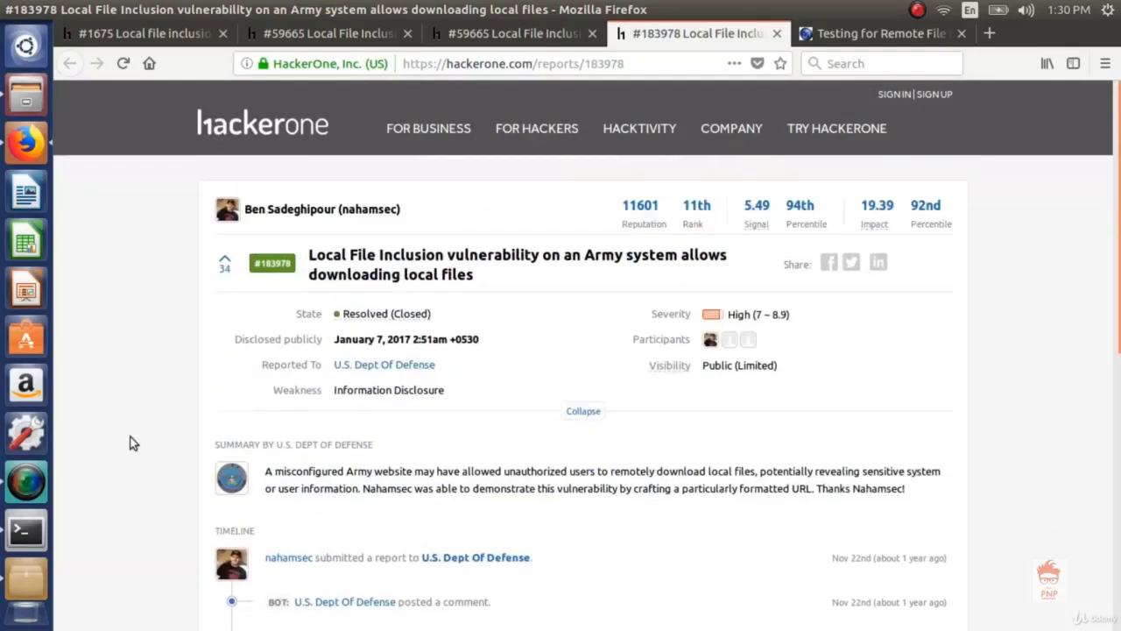
pyautogui.scroll(-2, 571, 400)
pyautogui.scroll(2, 571, 400)
pyautogui.rightClick(155, 308)
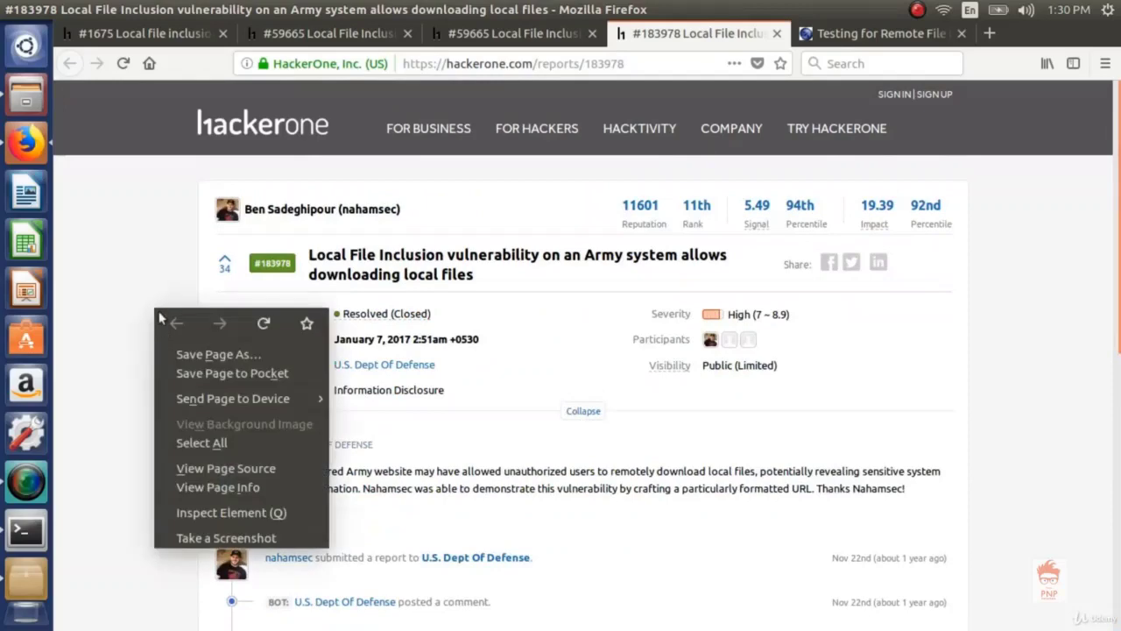
pyautogui.click(140, 210)
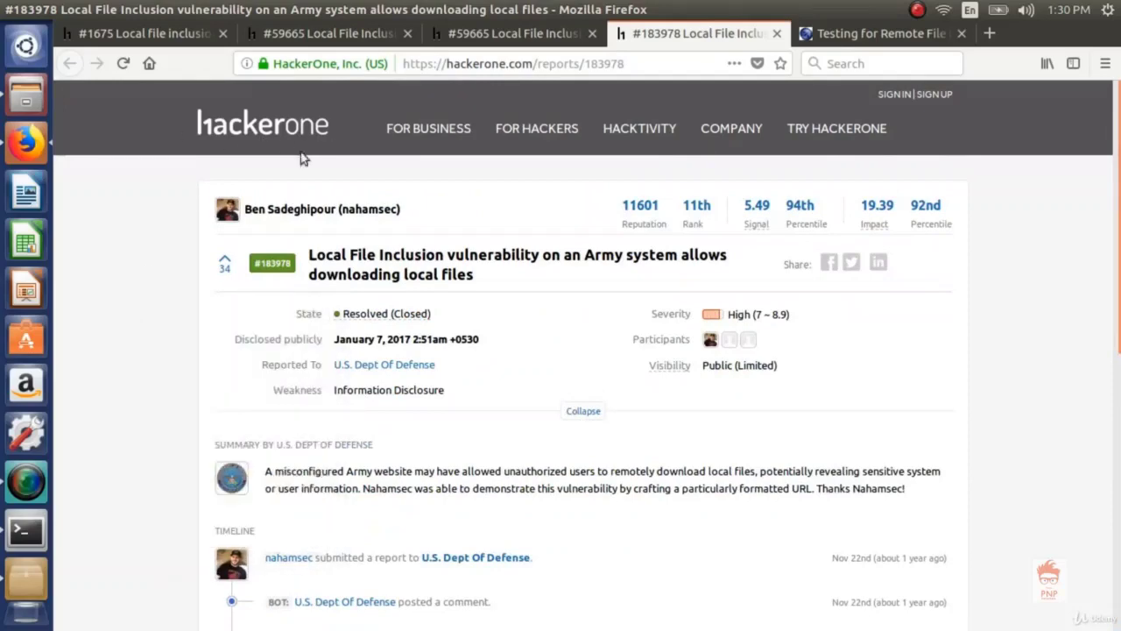
pyautogui.scroll(-10, 172, 249)
pyautogui.scroll(10, 172, 248)
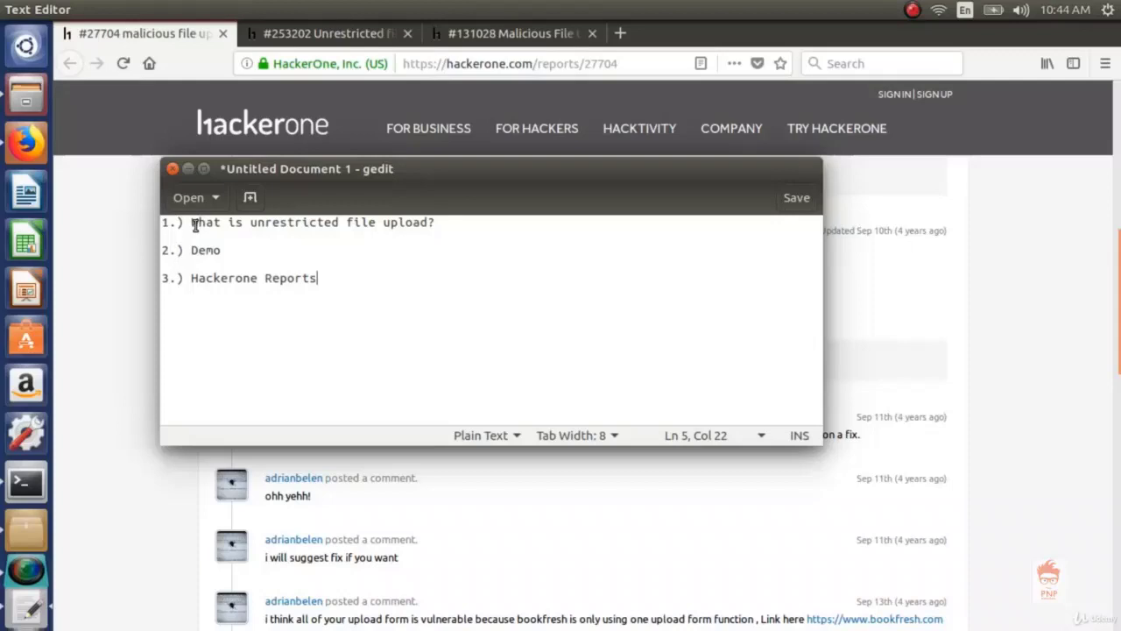
pyautogui.moveTo(184, 223); pyautogui.dragTo(435, 223)
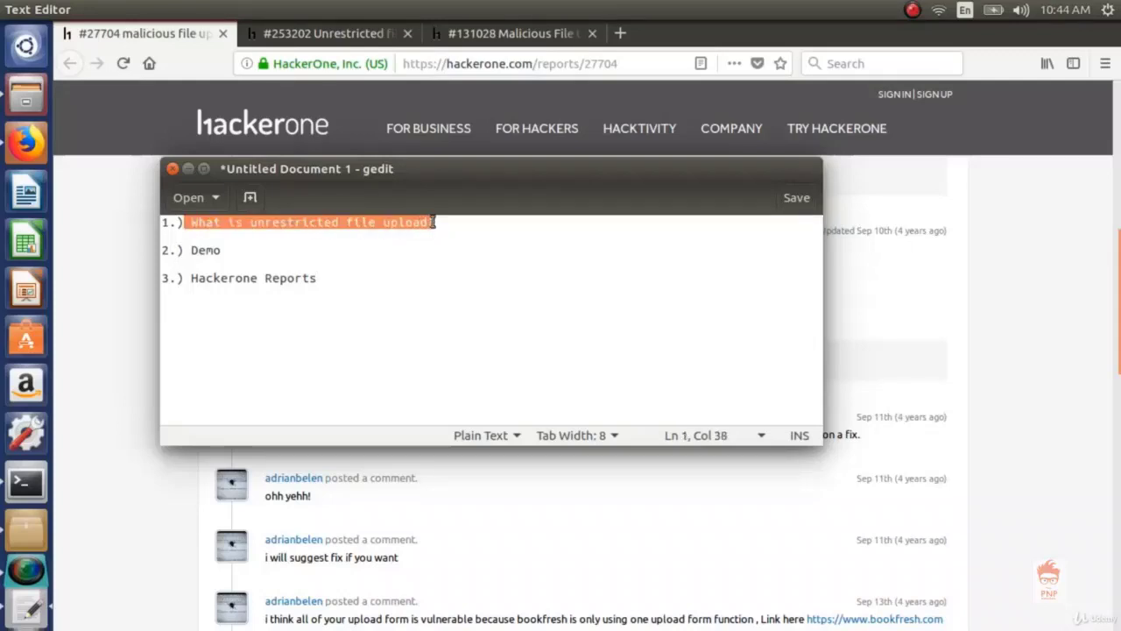
pyautogui.moveTo(191, 252); pyautogui.dragTo(226, 253)
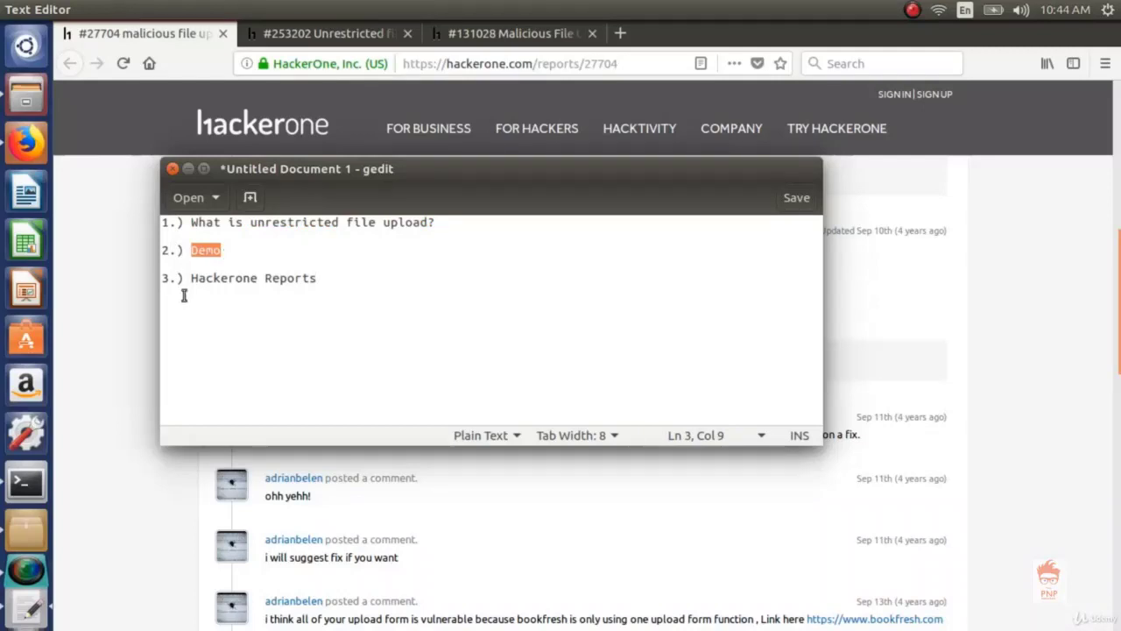
pyautogui.moveTo(190, 278); pyautogui.dragTo(325, 278)
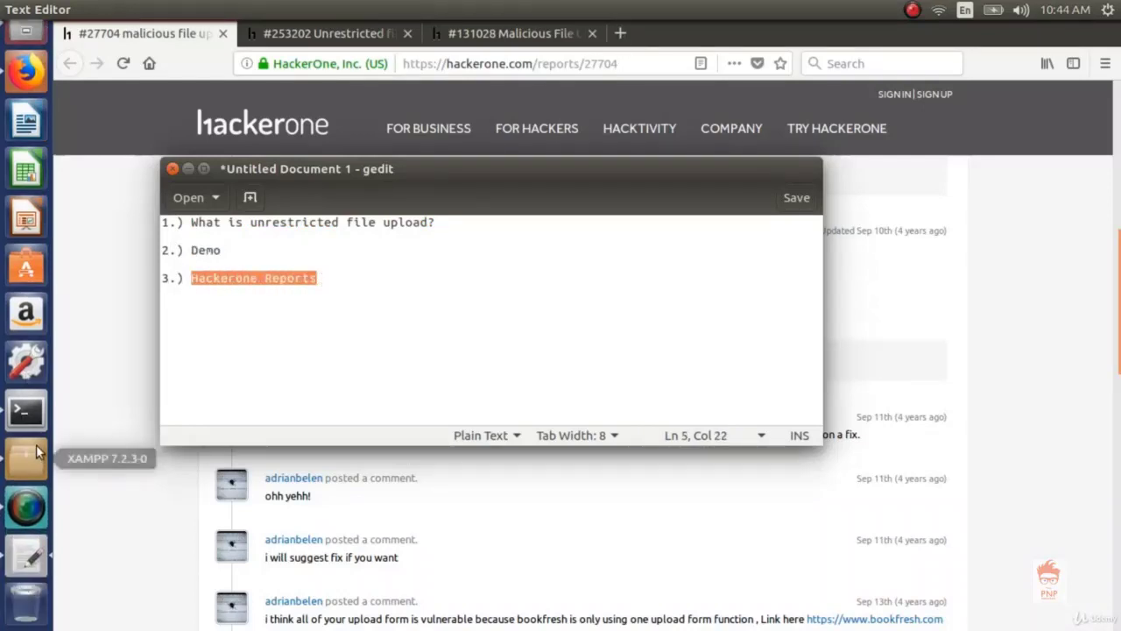
pyautogui.click(36, 444)
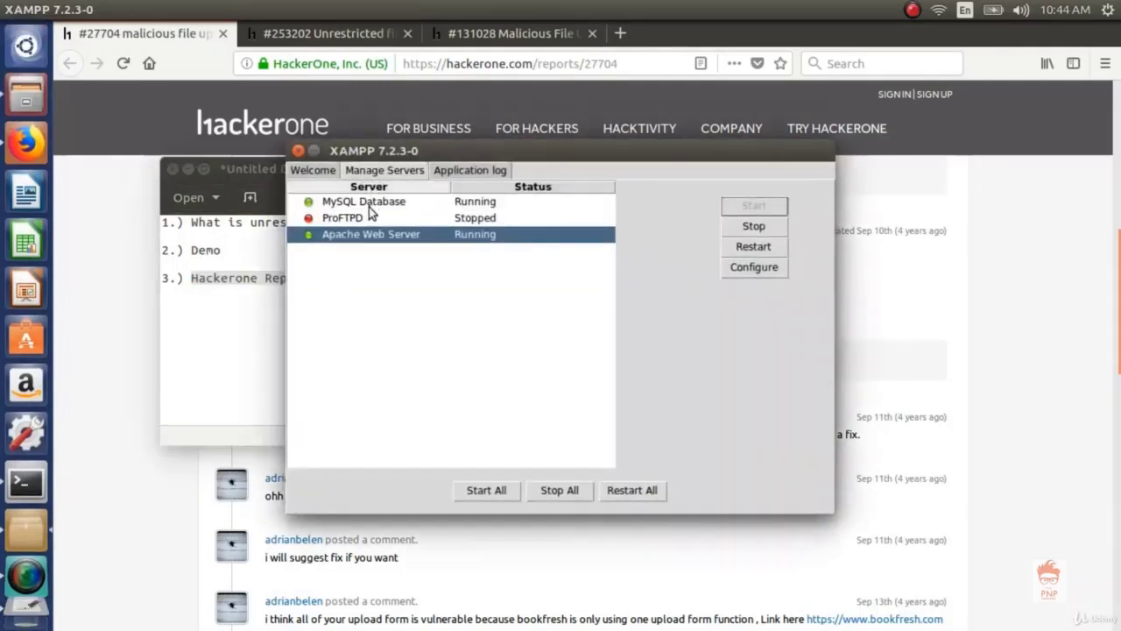
pyautogui.click(313, 151)
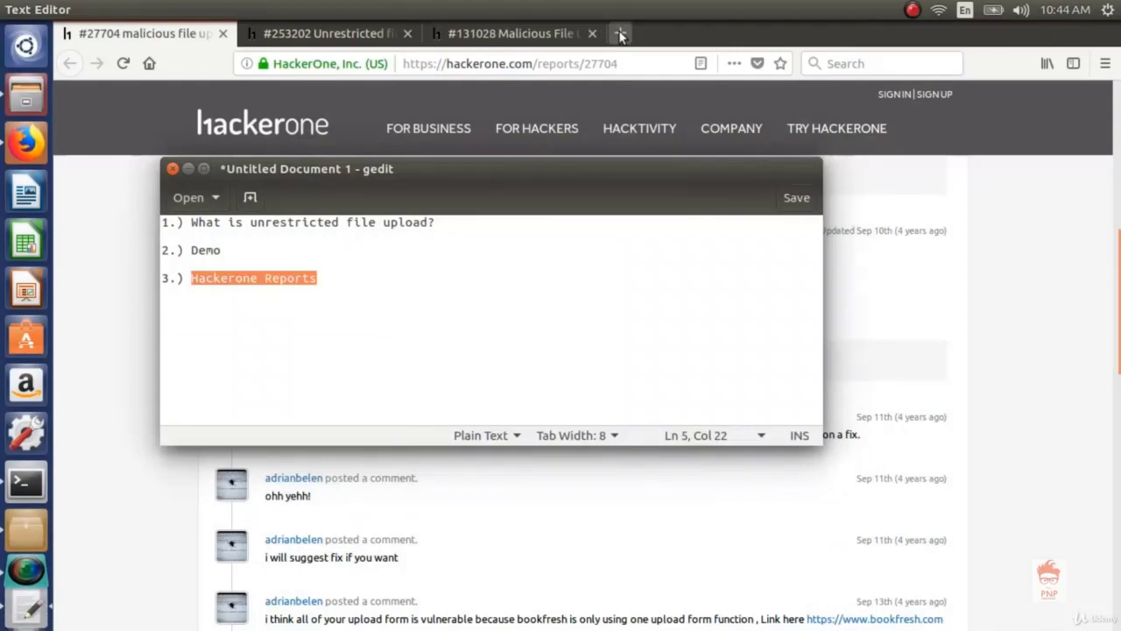
# Step: Load 127.0.0.1/DVWA-master in a new tab, confirm low security, and open File Upload
pyautogui.click(499, 51)
pyautogui.hotkey('ctrl', 't')
pyautogui.write('127.0.0.1/')
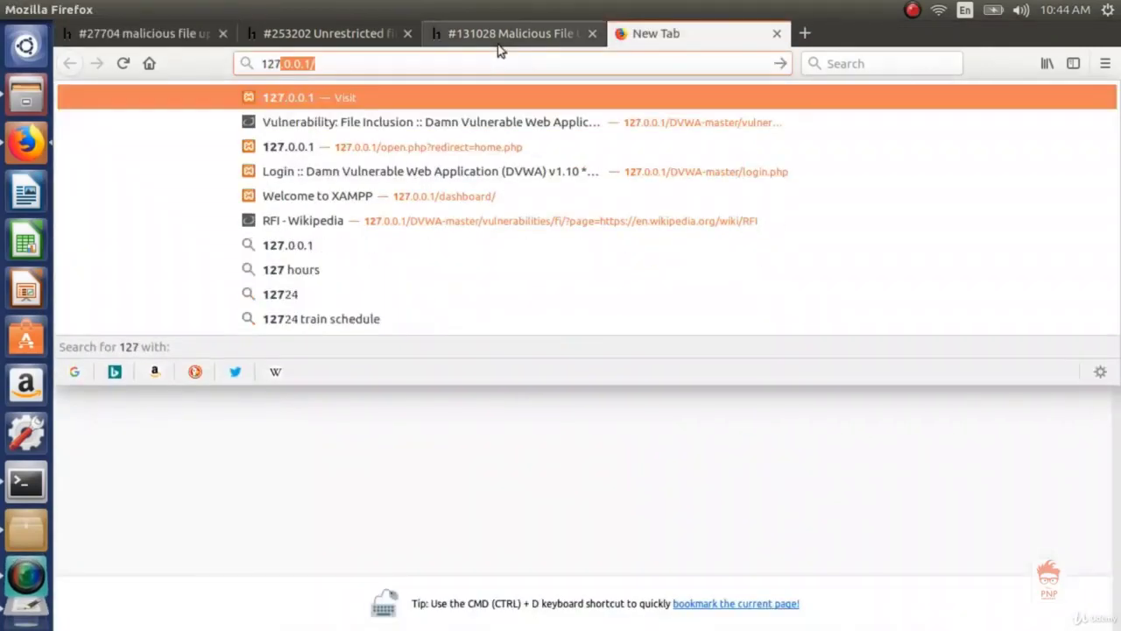
pyautogui.press('Right')
pyautogui.write('D')
pyautogui.press('Return')
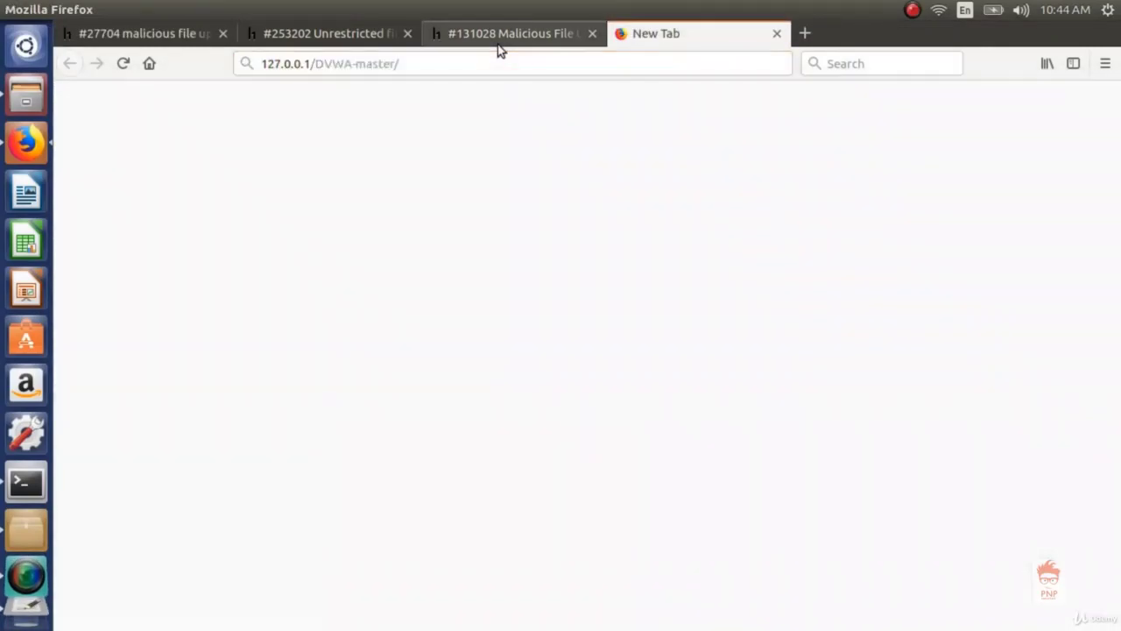
pyautogui.scroll(-5, 313, 240)
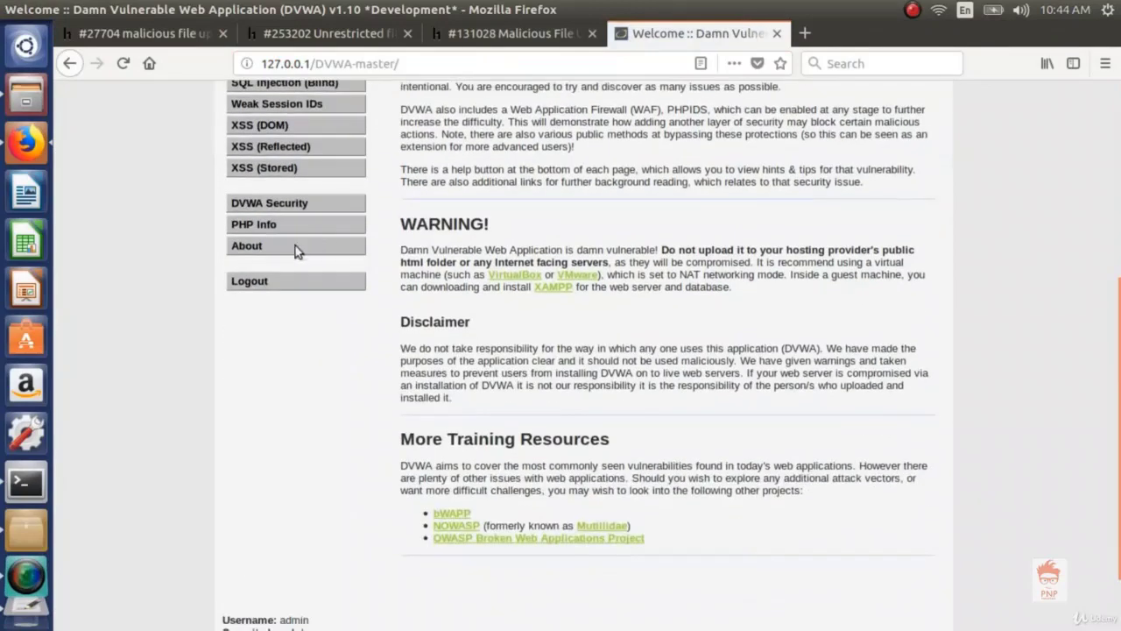
pyautogui.click(288, 203)
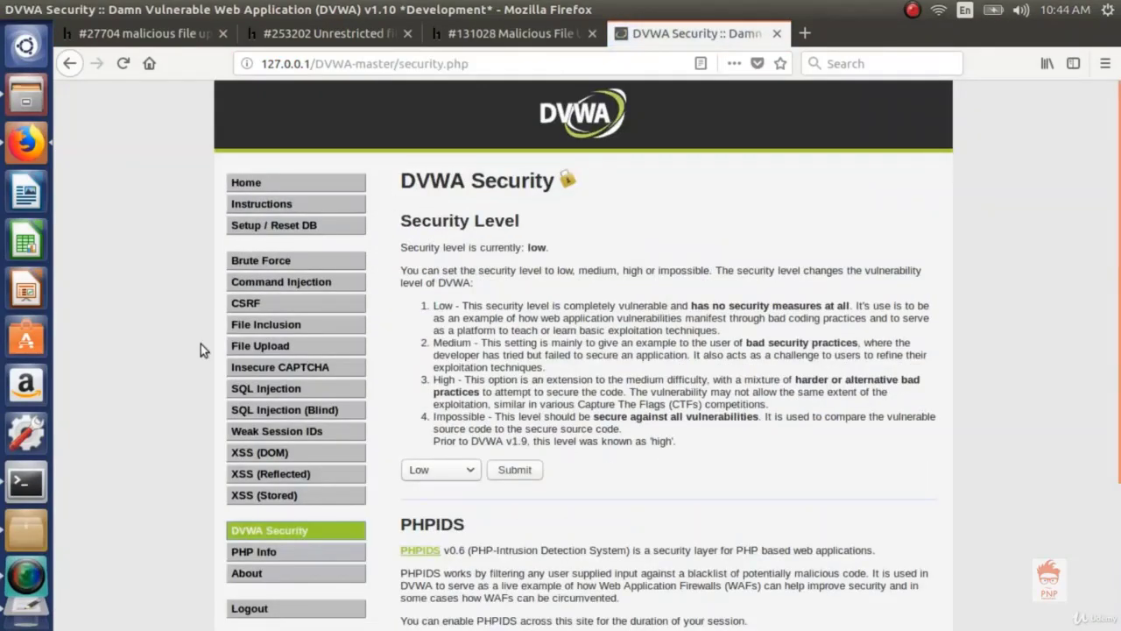
pyautogui.click(268, 350)
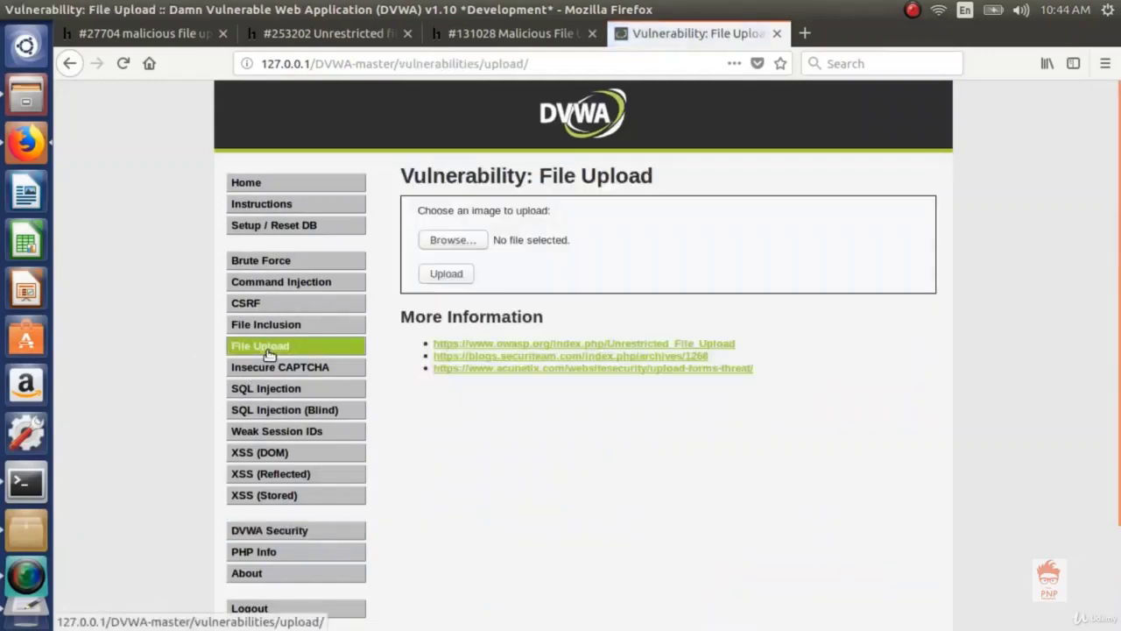
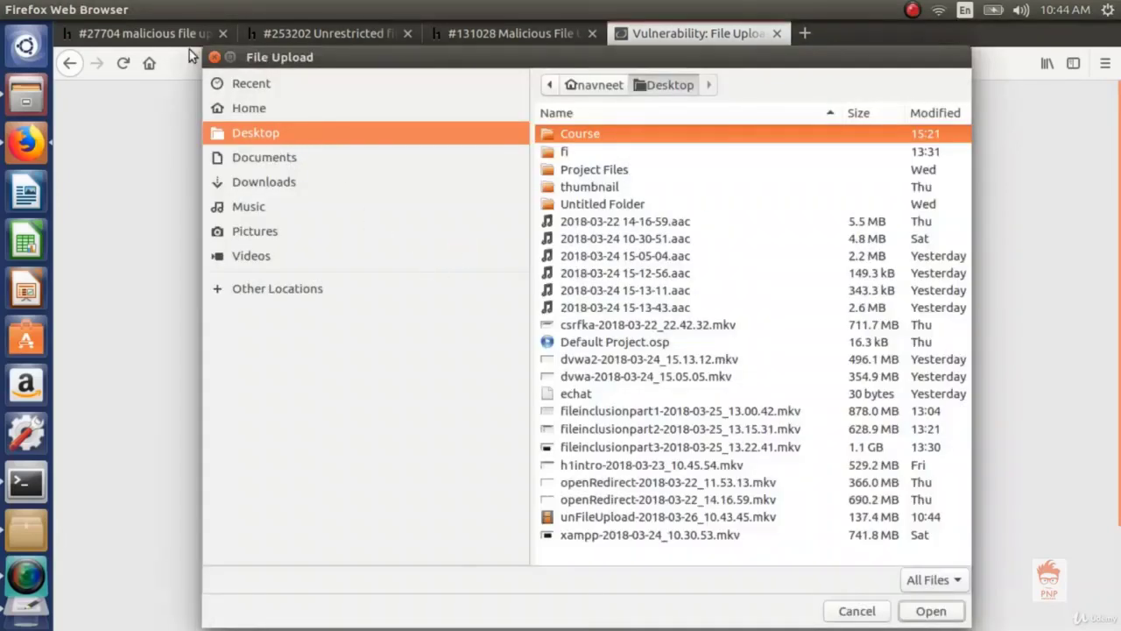
# Step: Cancel the file chooser, returning to the DVWA File Upload page with no file selected
pyautogui.click(213, 57)
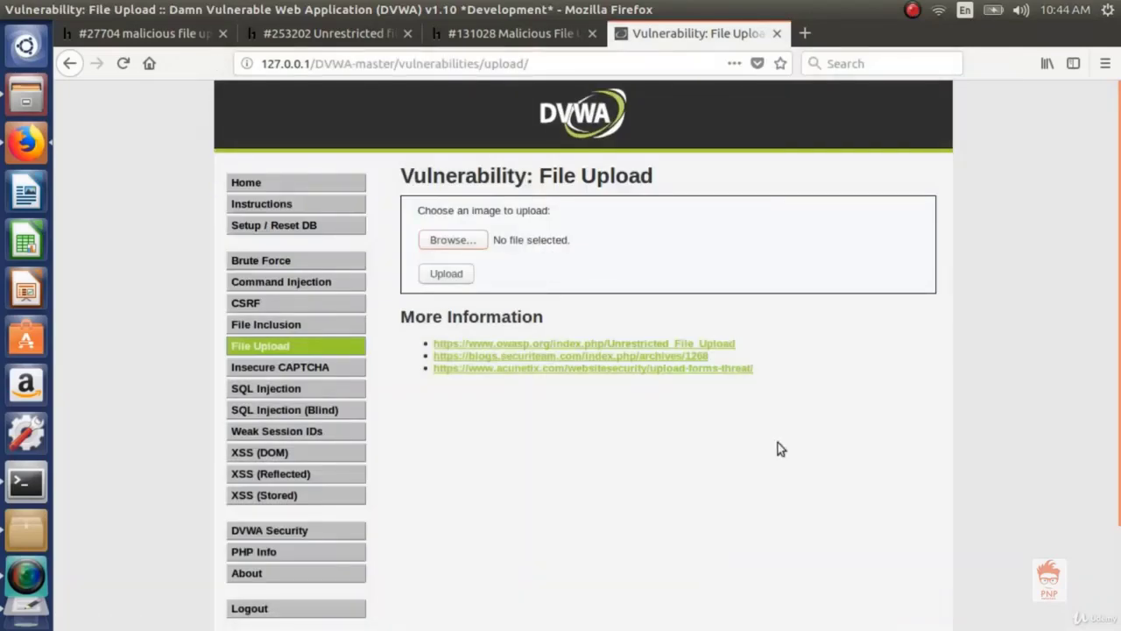
# Step: Search the Ubuntu Dash for 'editor' to bring up Text Editor
pyautogui.scroll(-3, 787, 426)
pyautogui.scroll(3, 788, 426)
pyautogui.press('super')
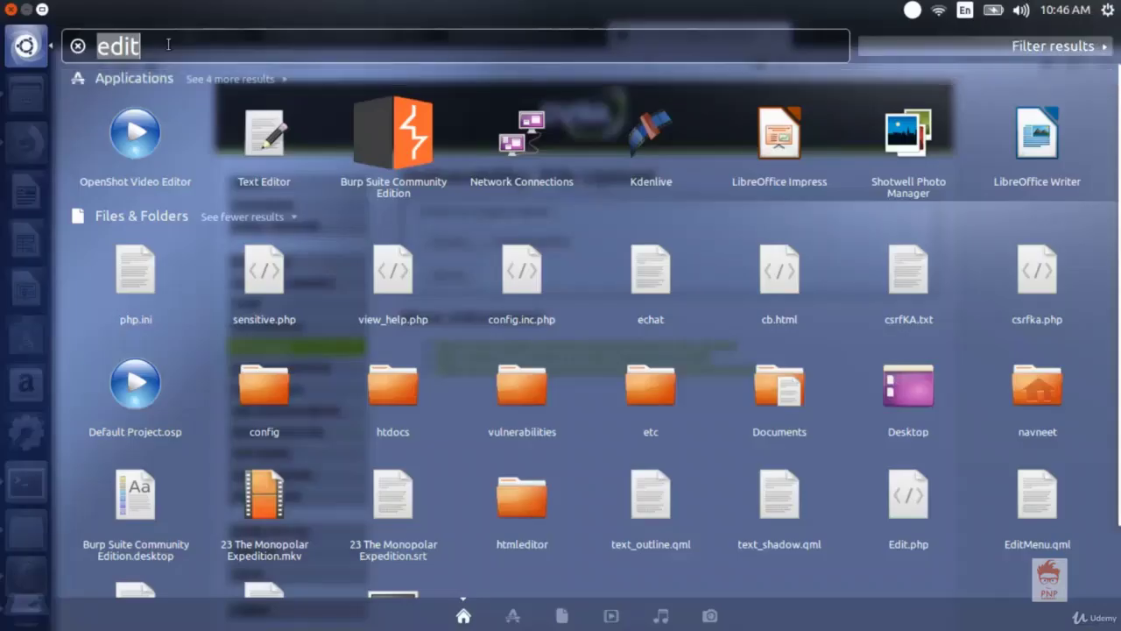
pyautogui.write('editor')
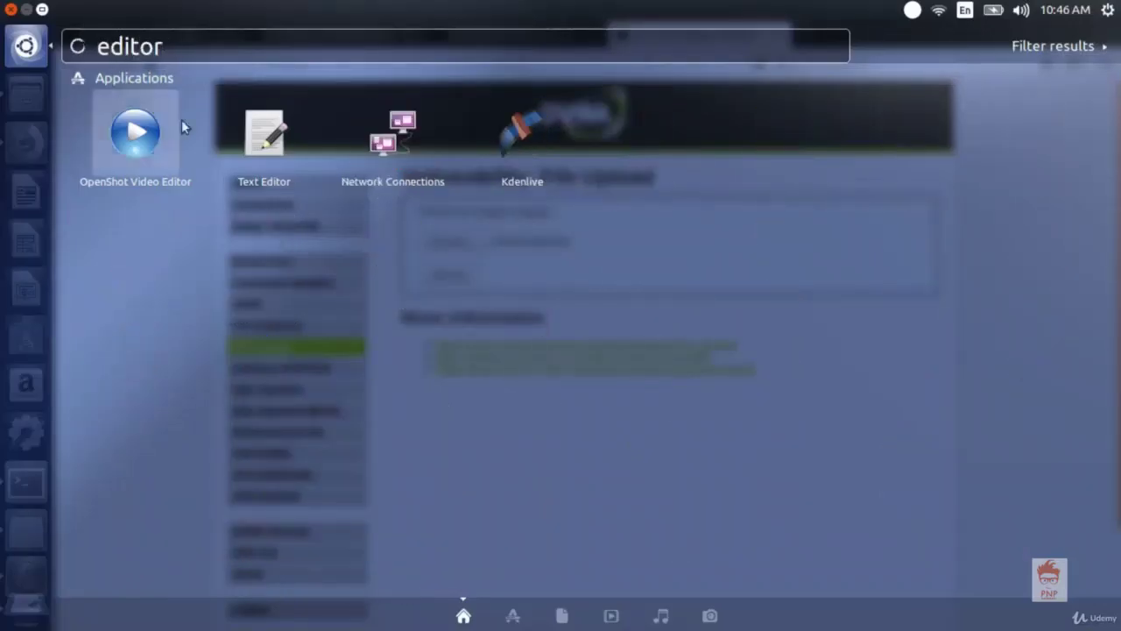
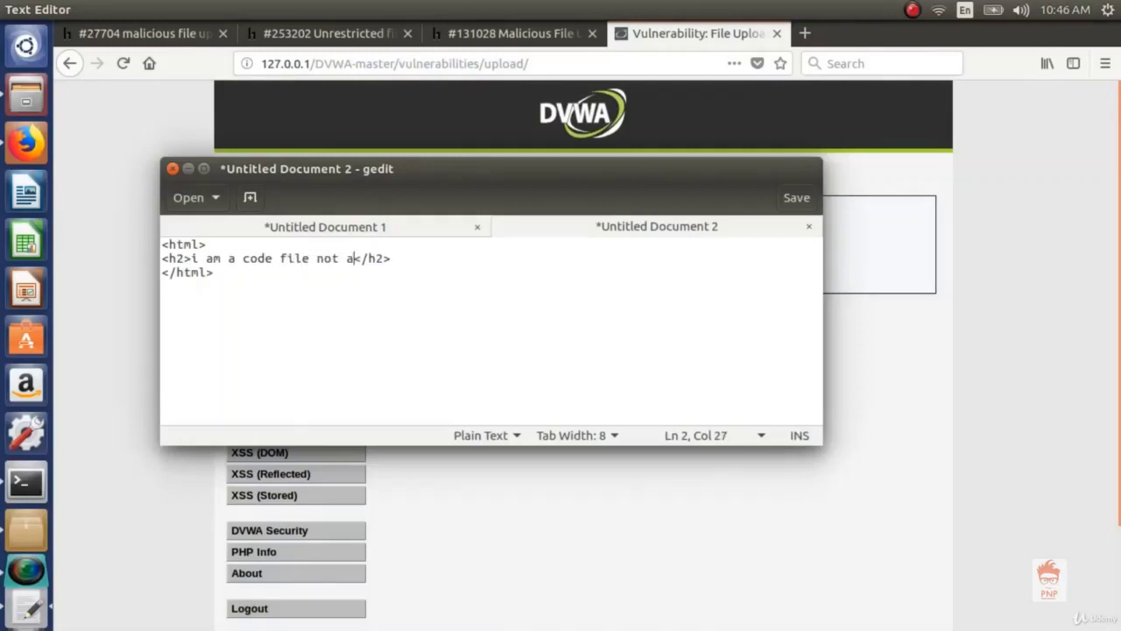
# Step: Continue the h2 heading text with 'e not an ima', toward 'i am a code file not an image file'
pyautogui.write('ima')
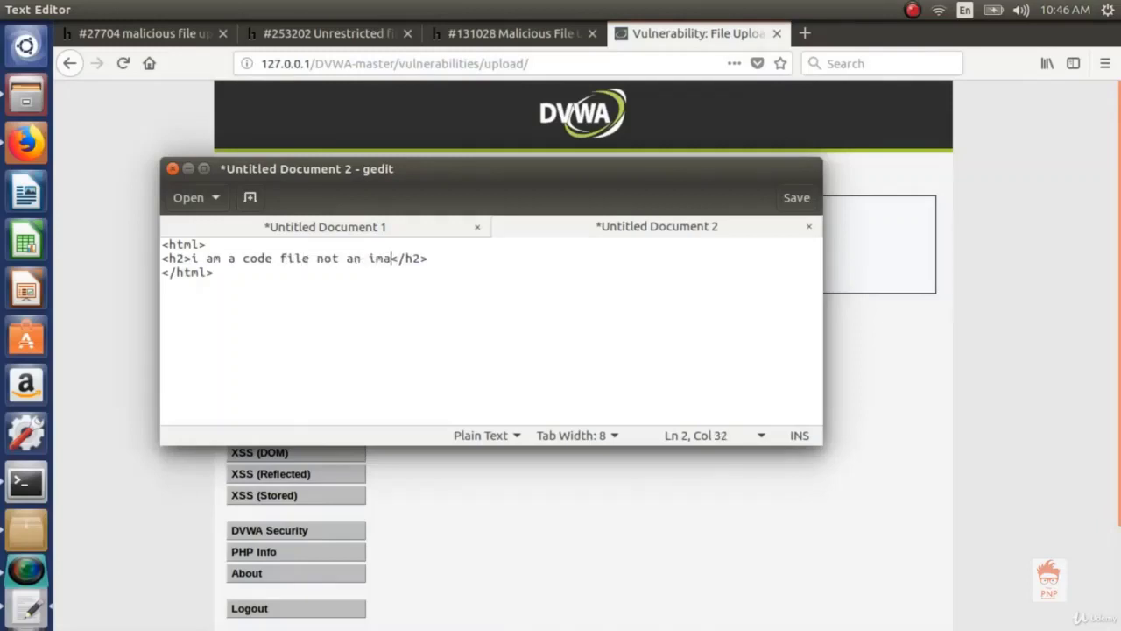
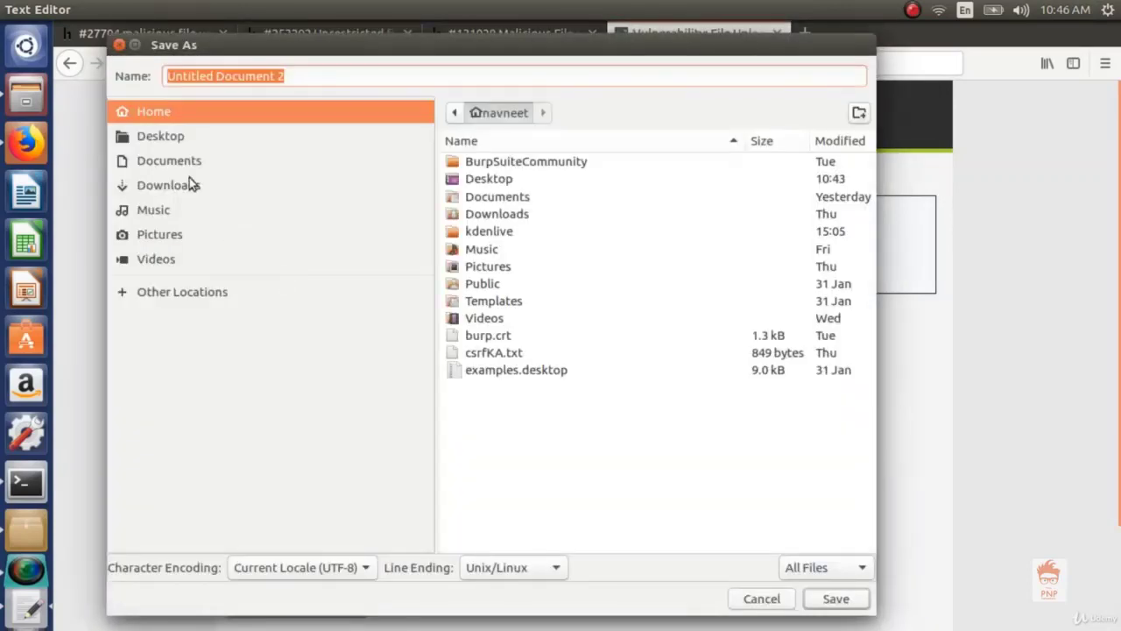
# Step: Choose Downloads as the save location and change the file name to 'code'
pyautogui.click(188, 182)
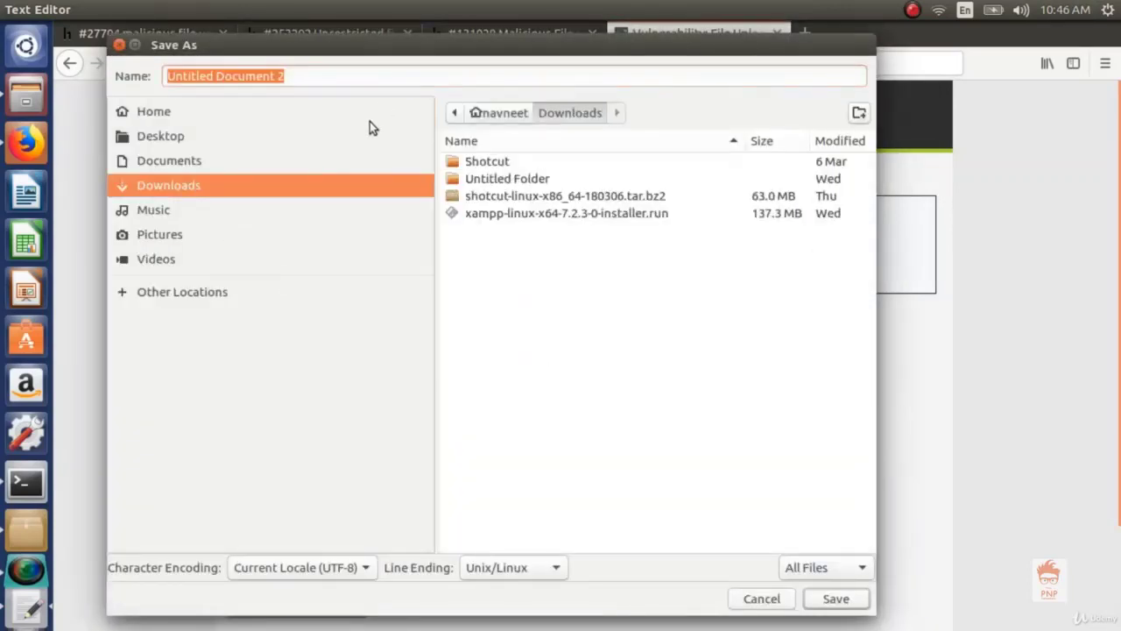
pyautogui.click(353, 75)
pyautogui.hotkey('ctrl', 'a')
pyautogui.write('code')
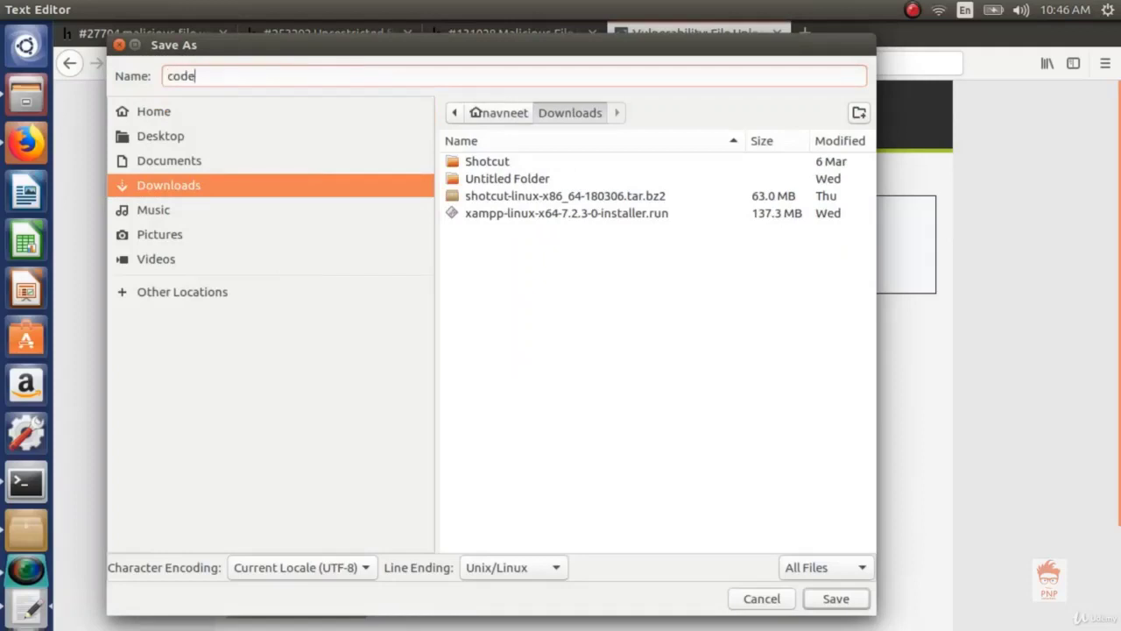
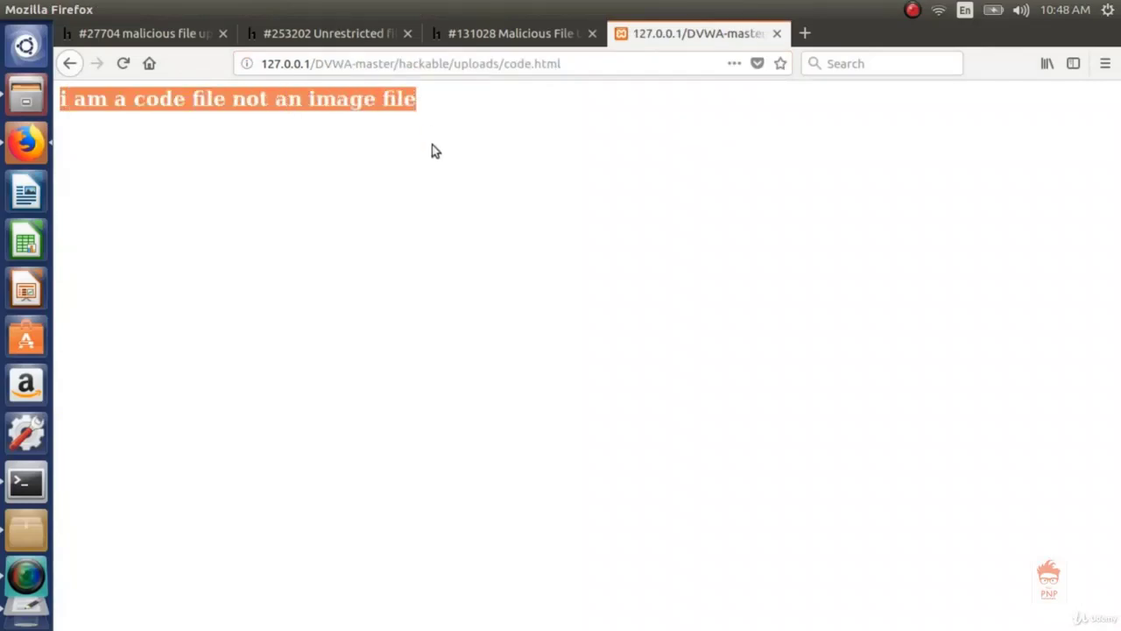
# Step: Deselect the highlighted heading text on the DVWA page
pyautogui.click(426, 172)
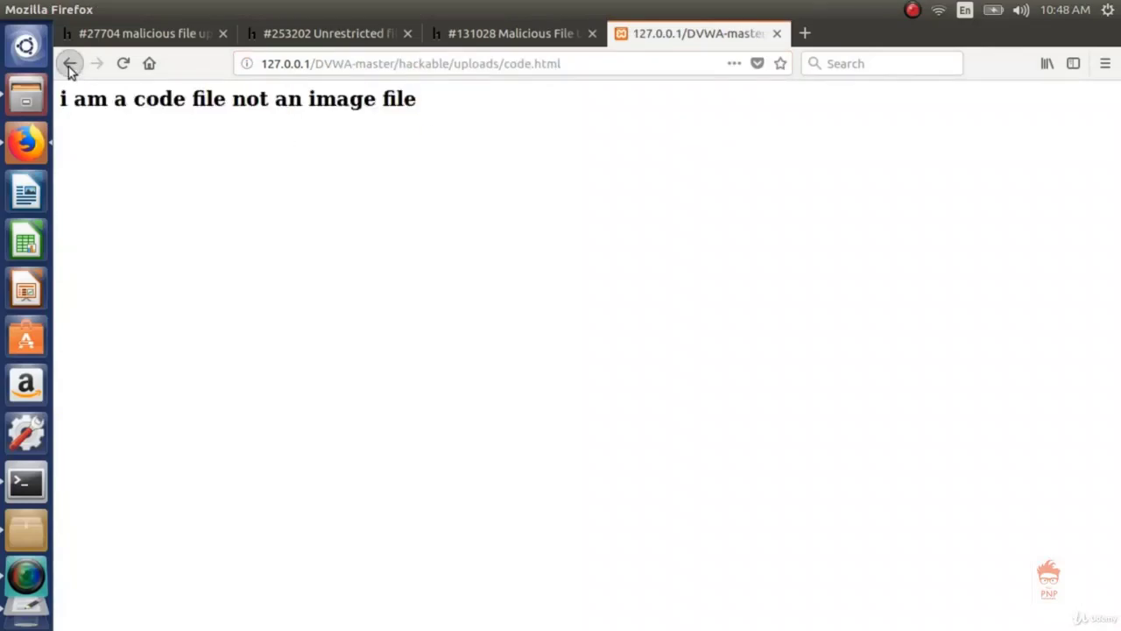
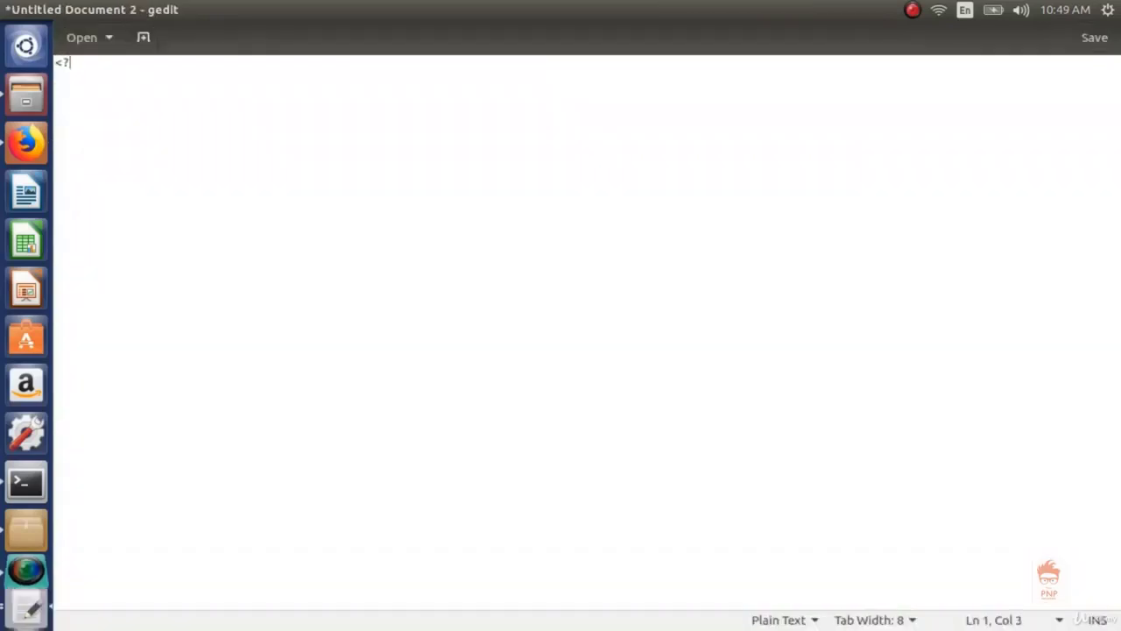
# Step: Enter the PHP tags <?php?> on the first line and start a new line below
pyautogui.write('php?>')
pyautogui.press('Return')
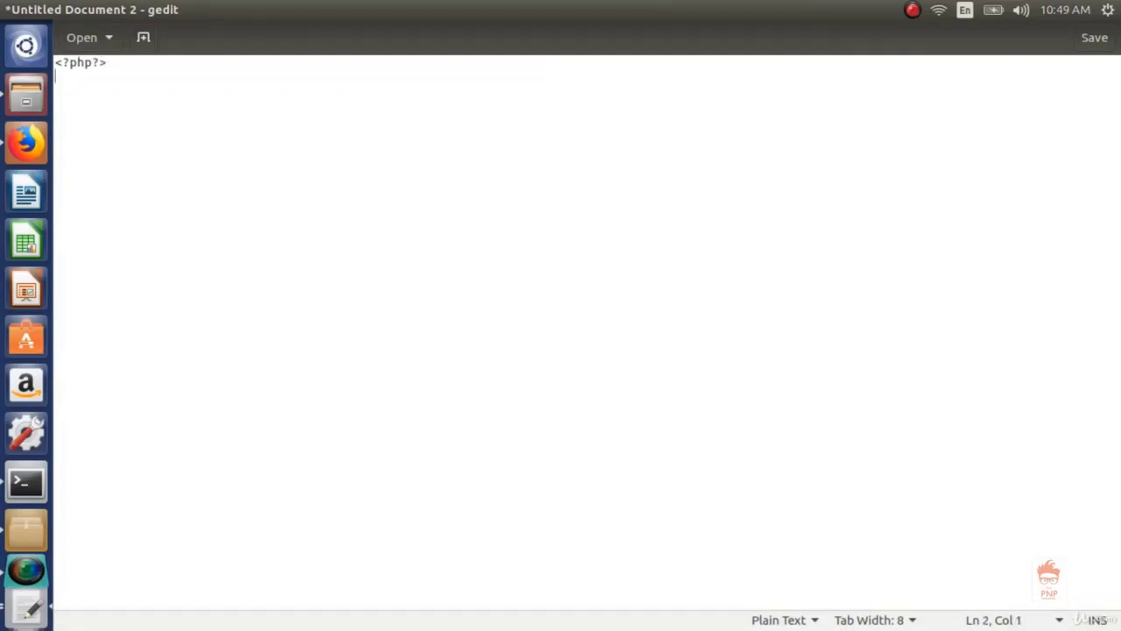
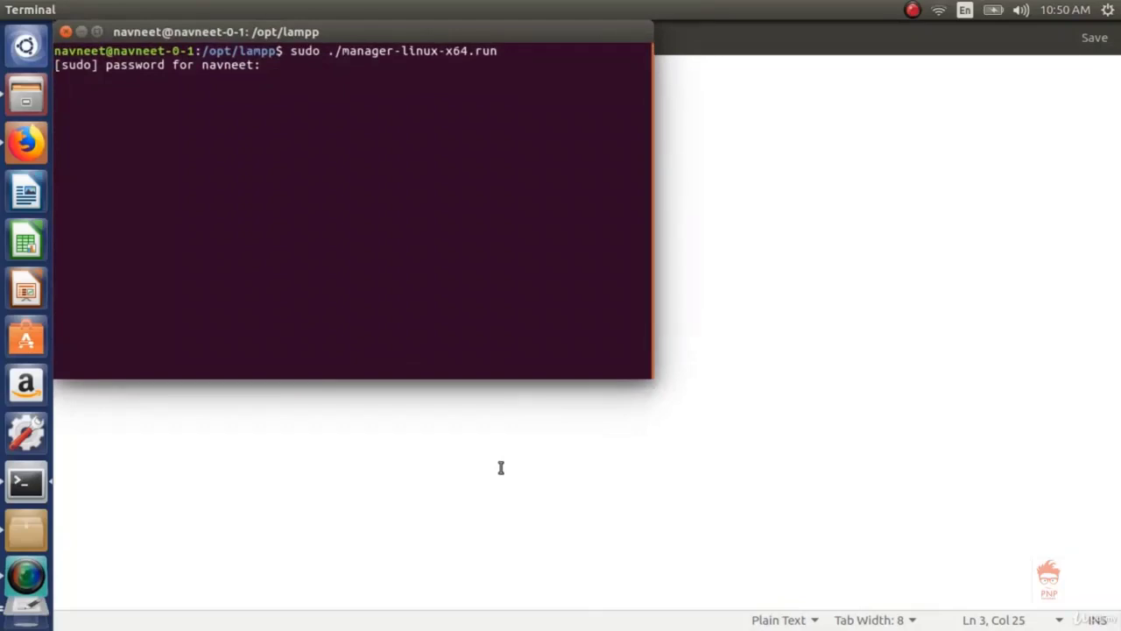
# Step: Open a new terminal beside the sudo prompt and run ls, listing burp.crt, csrfKA.txt and BurpSuiteCommunity
pyautogui.hotkey('ctrl', 'alt', 't')
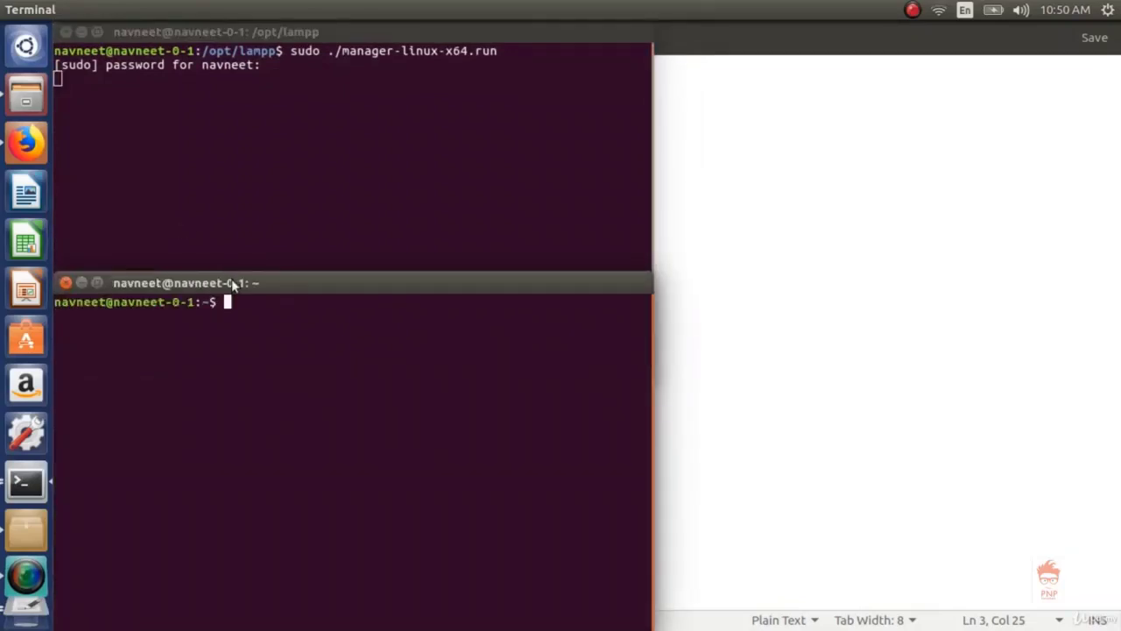
pyautogui.moveTo(231, 279); pyautogui.dragTo(332, 59)
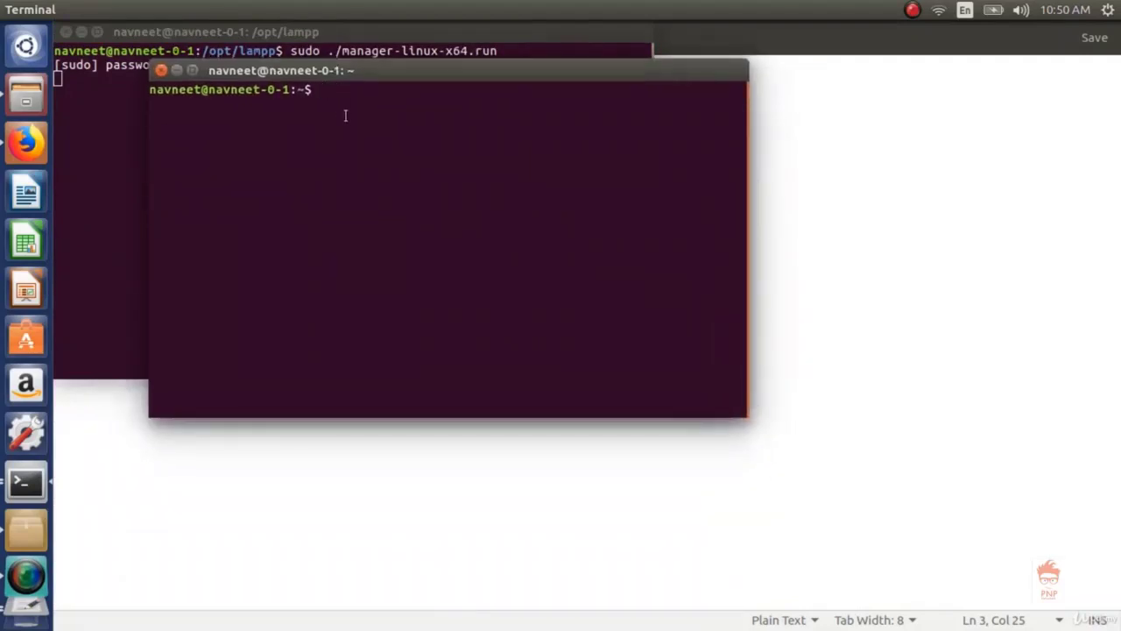
pyautogui.write('ls')
pyautogui.press('Return')
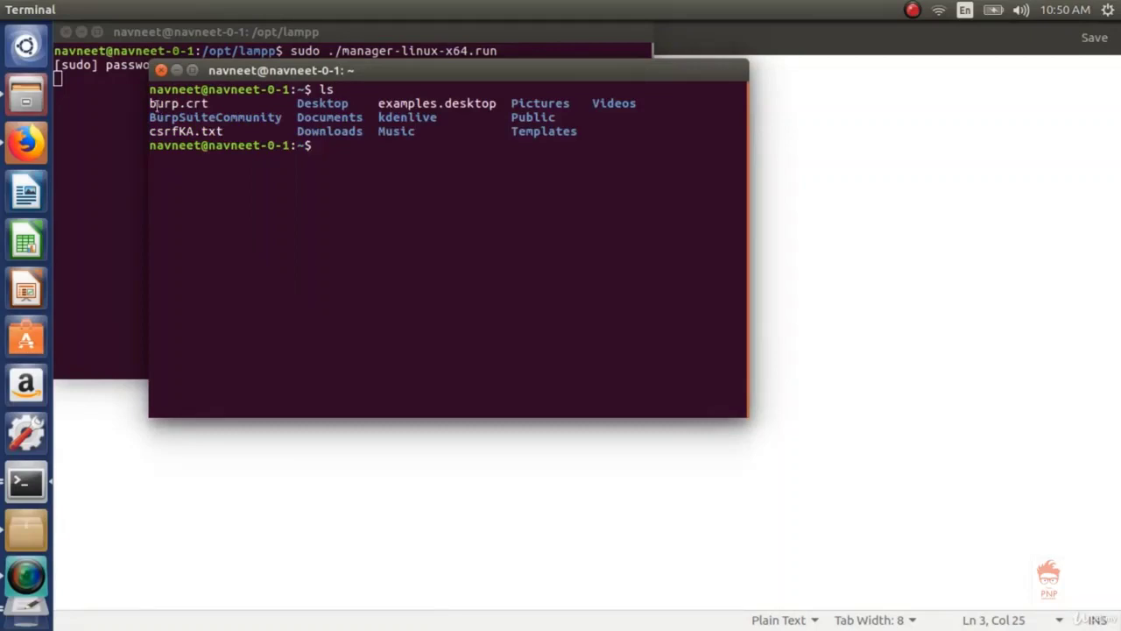
pyautogui.moveTo(152, 103); pyautogui.dragTo(321, 145)
pyautogui.click(373, 153)
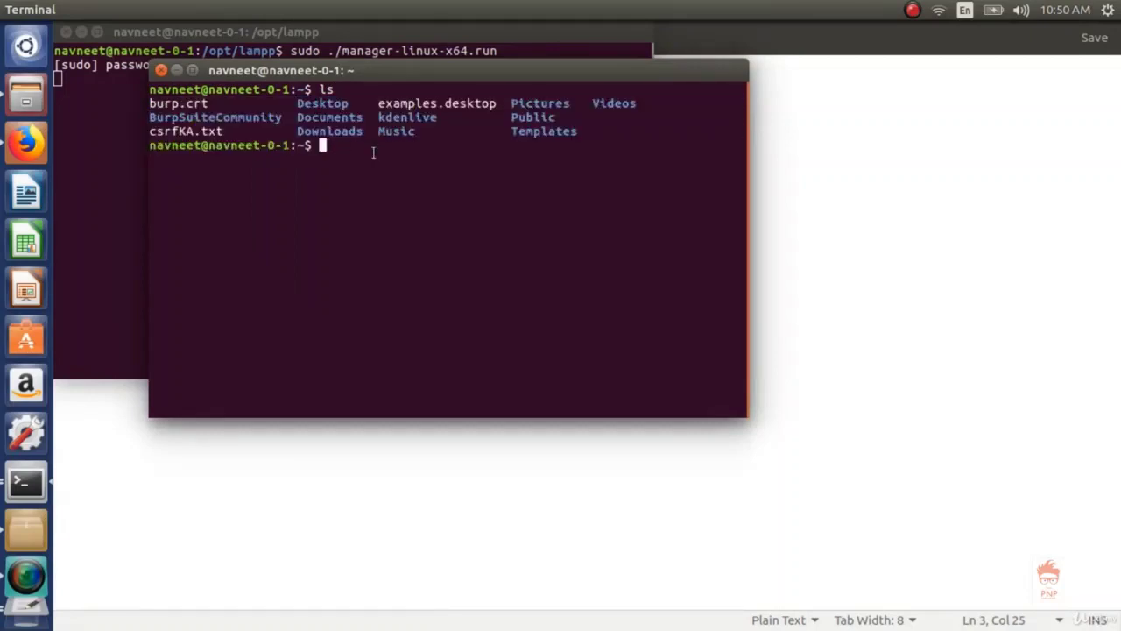
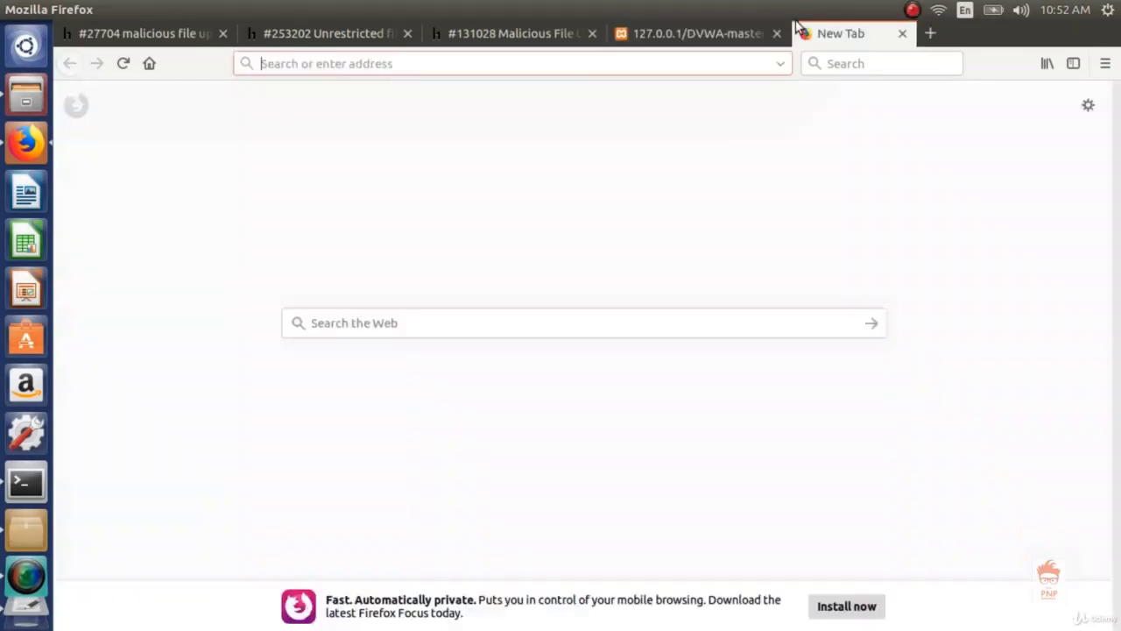
# Step: Enter 127.0.0.1/D in the new tab's address bar to reach 127.0.0.1/DVWA-master/
pyautogui.write('127.0.0.1/DVWA-master/')
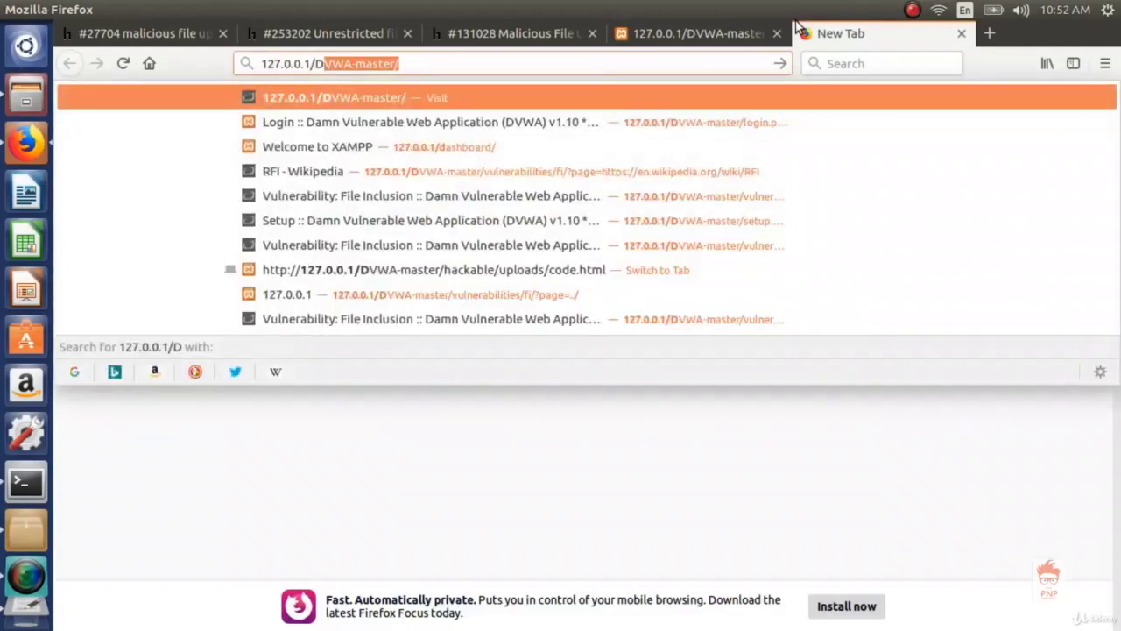
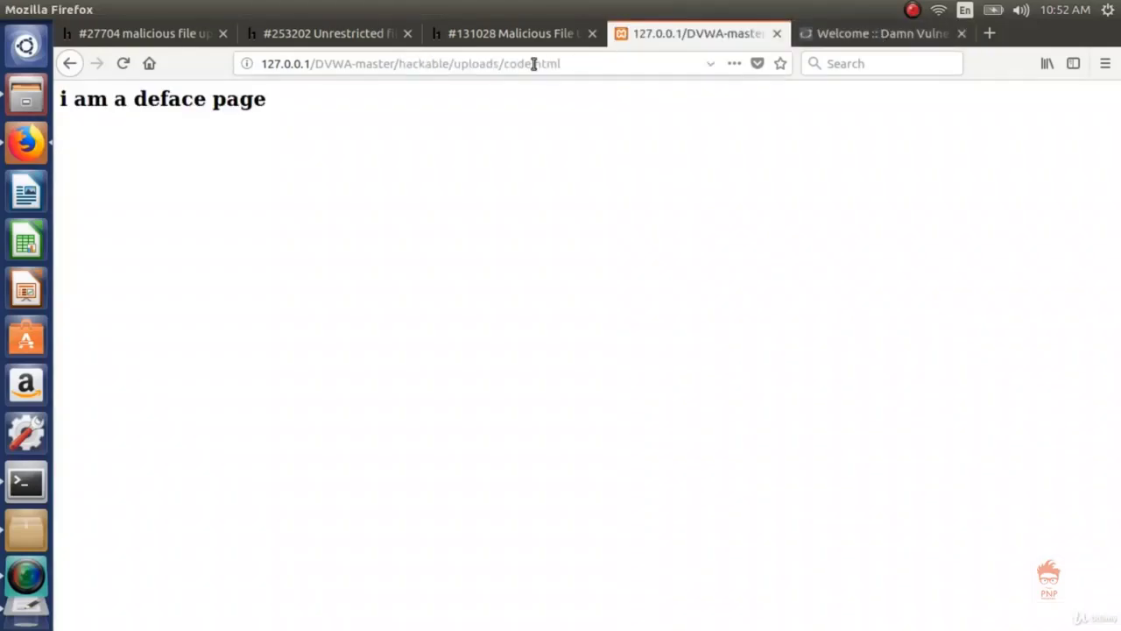
# Step: Switch to the 'Welcome :: Damn Vulnerable' tab at 127.0.0.1/DVWA-master/, keeping the deface page open
pyautogui.click(841, 41)
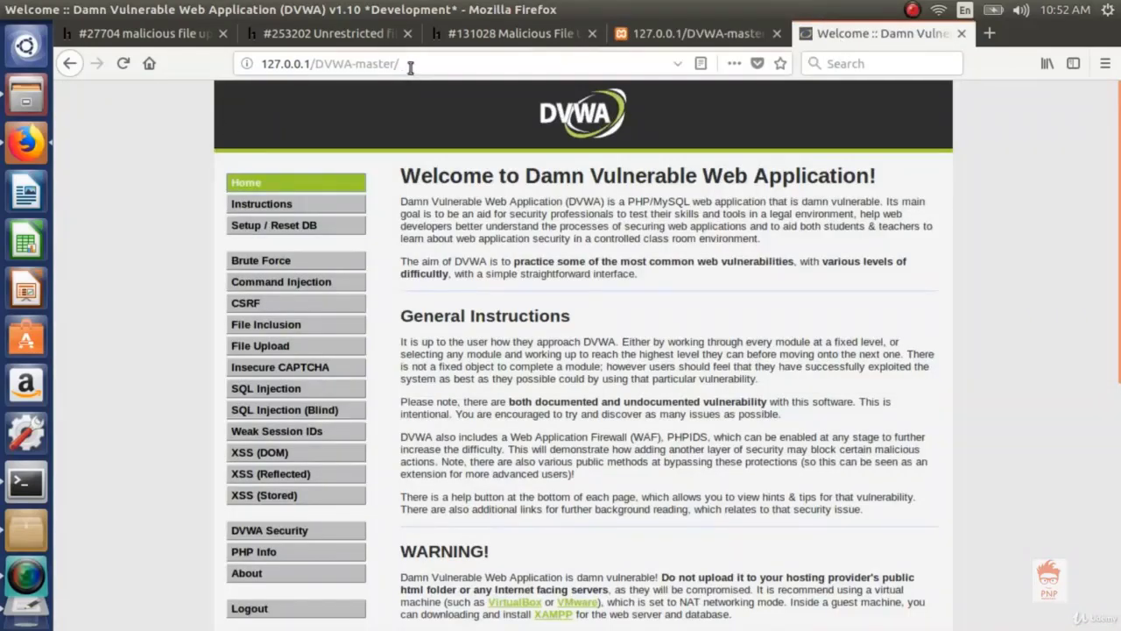
pyautogui.moveTo(403, 63); pyautogui.dragTo(254, 63)
pyautogui.click(180, 155)
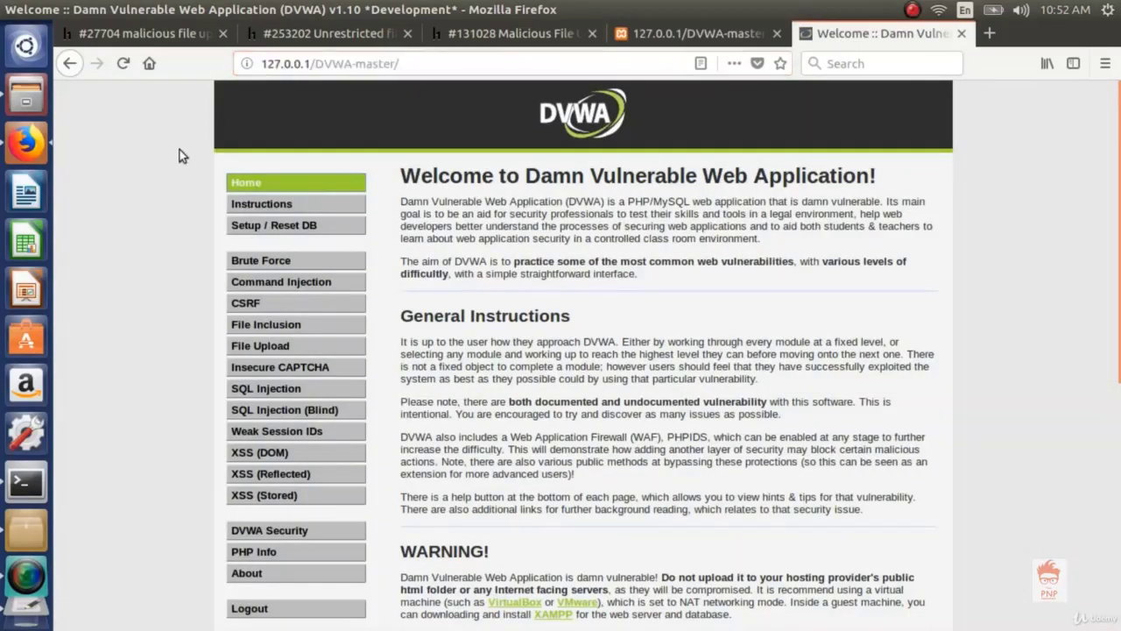
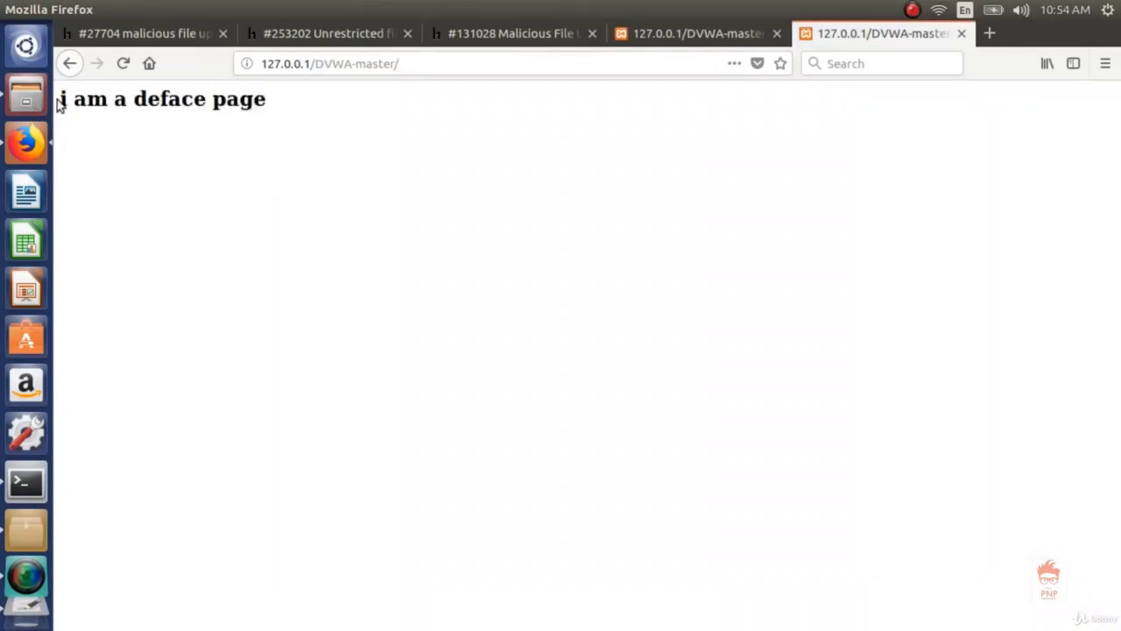
# Step: Highlight the 'i am a deface page' message on the defaced DVWA page
pyautogui.moveTo(57, 99); pyautogui.dragTo(273, 130)
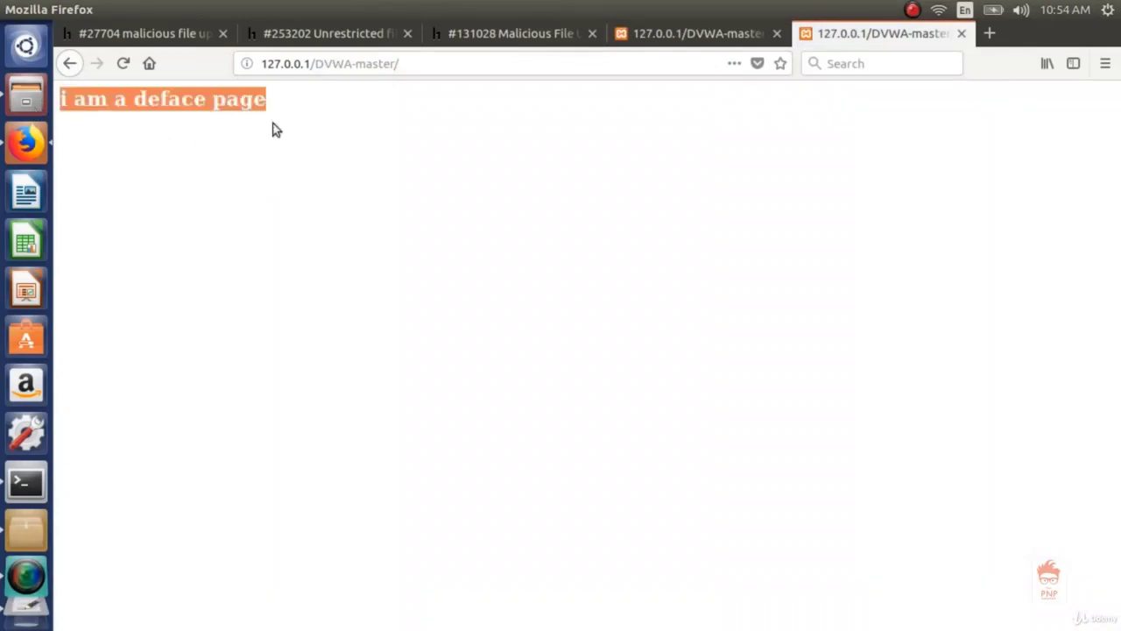
# Step: Review report #27704's title and preview its another_shot.png phpinfo screenshot
pyautogui.click(154, 42)
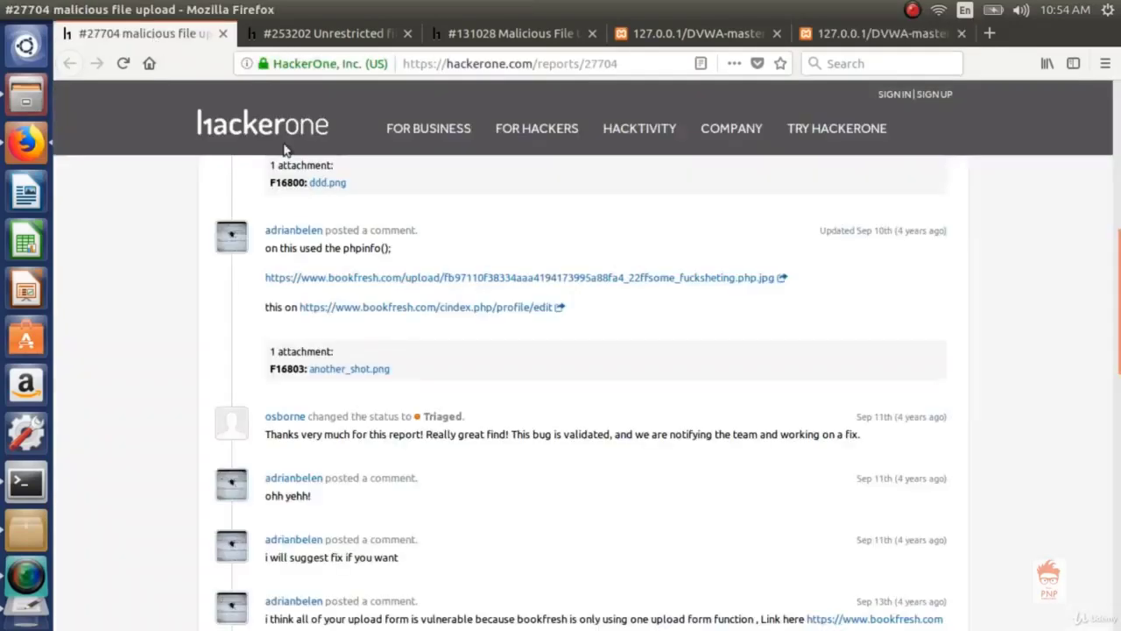
pyautogui.scroll(10, 198, 394)
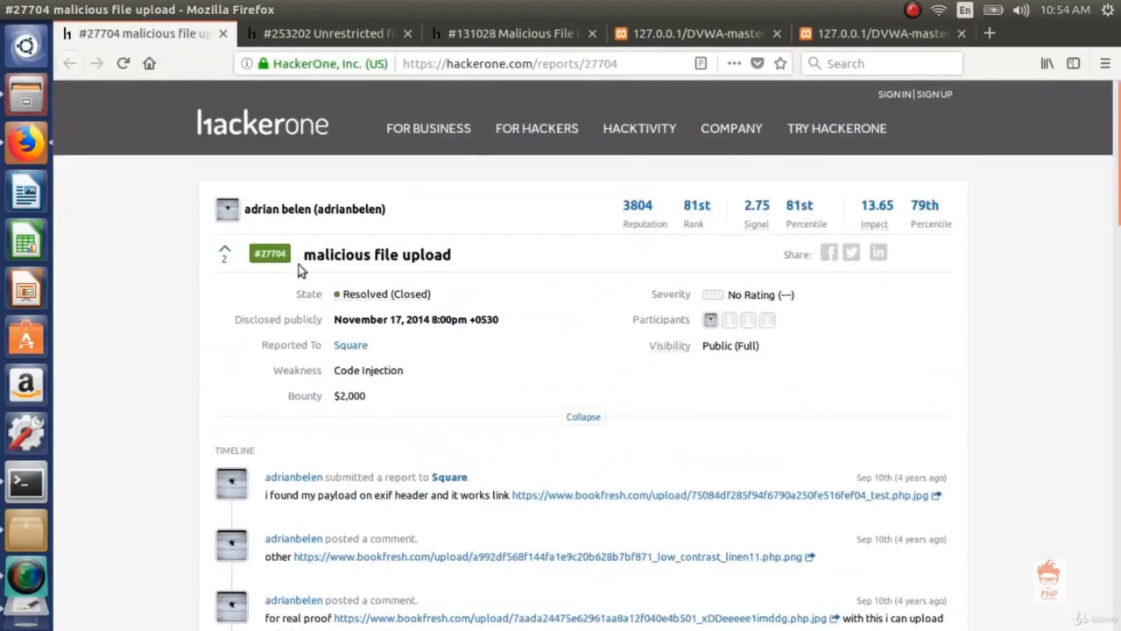
pyautogui.moveTo(303, 254); pyautogui.dragTo(450, 257)
pyautogui.scroll(-4, 117, 376)
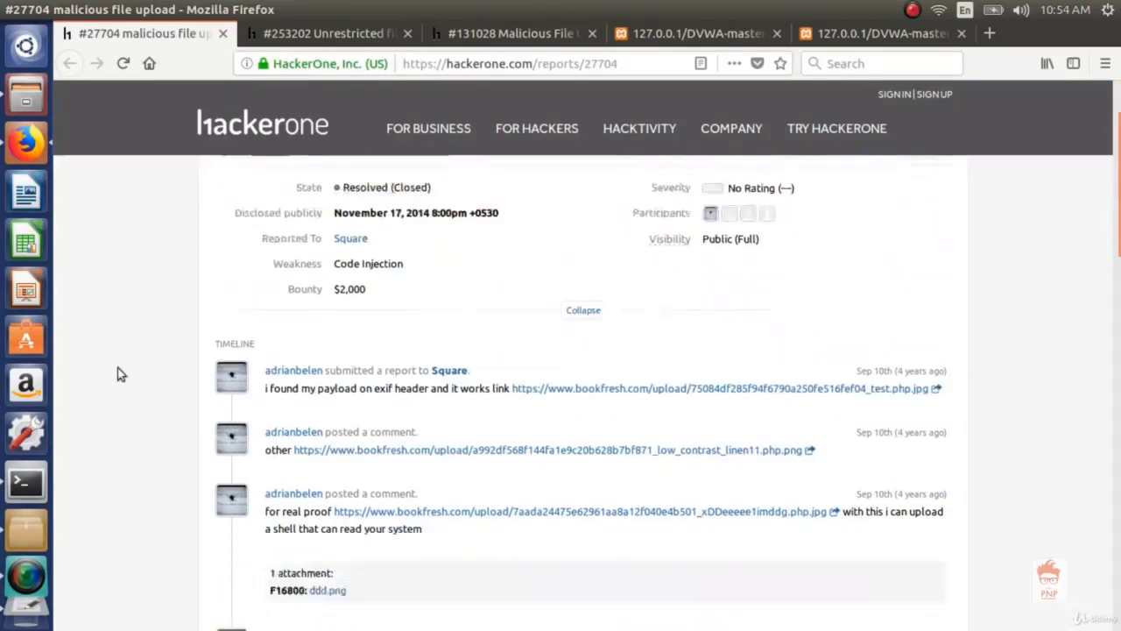
pyautogui.scroll(-6, 452, 330)
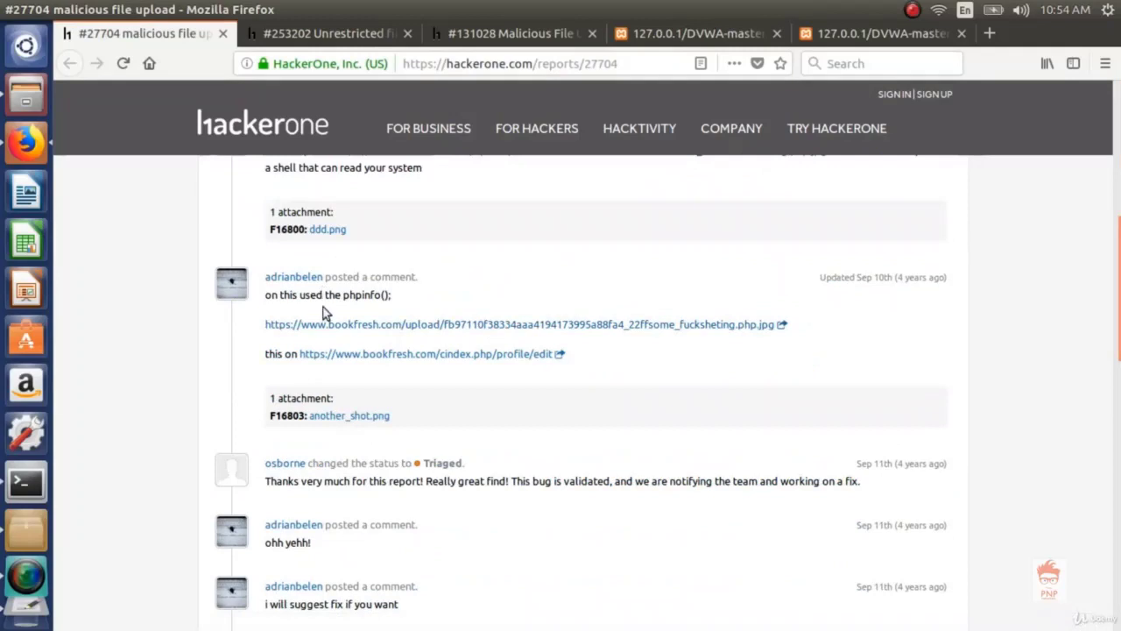
pyautogui.click(348, 415)
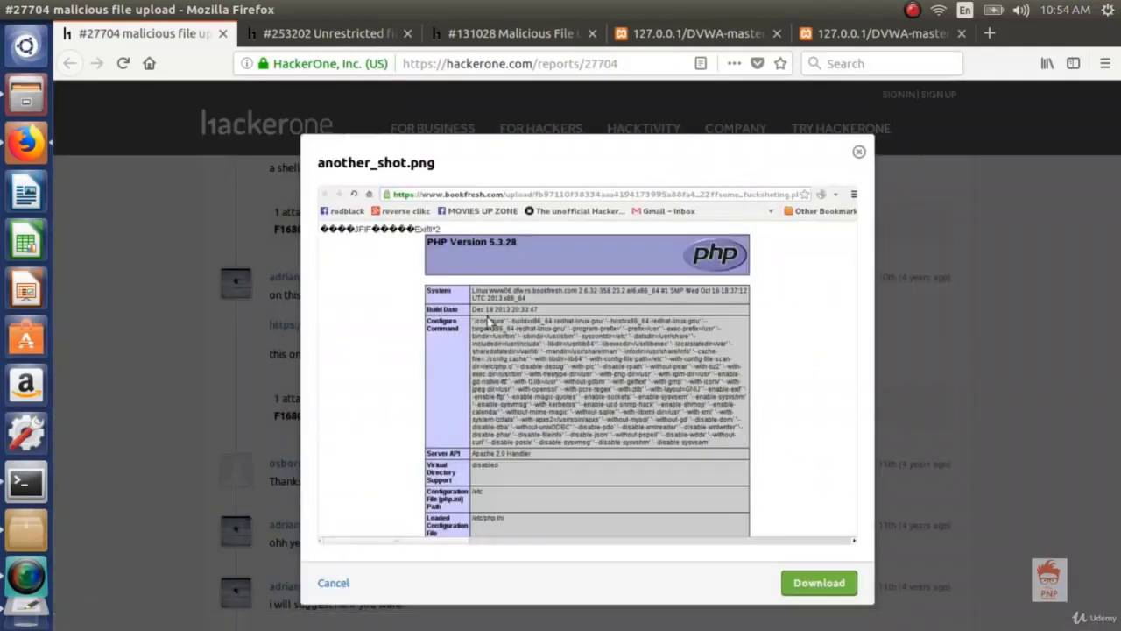
pyautogui.click(859, 153)
# Step: Highlight that report #27704 went to Square with a $2,000 bounty
pyautogui.scroll(-5, 318, 464)
pyautogui.scroll(15, 315, 394)
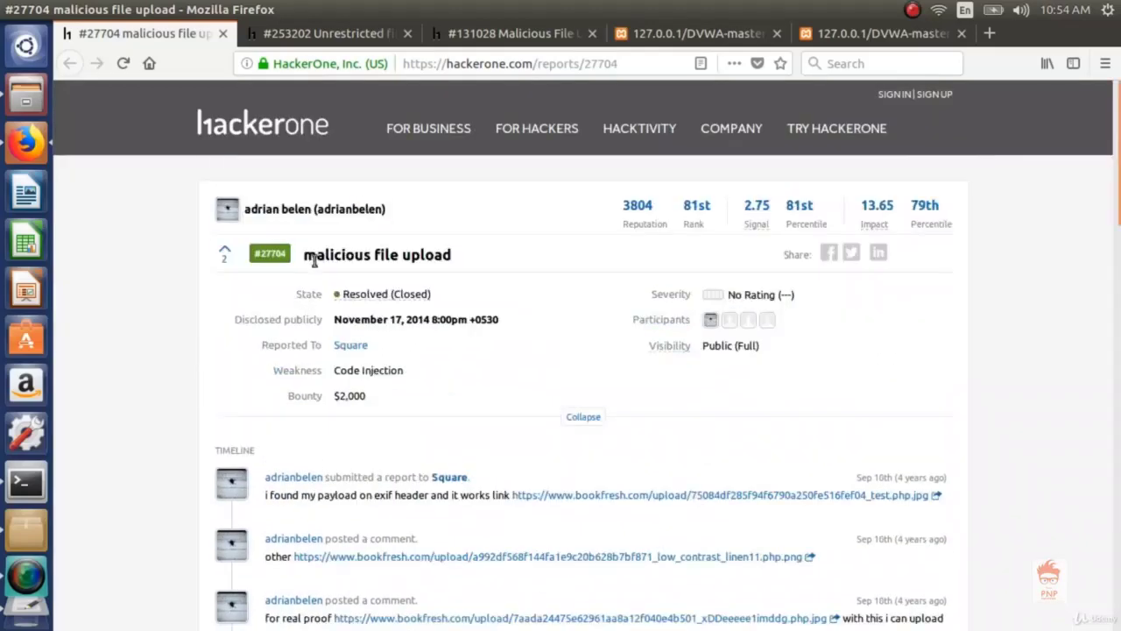
pyautogui.moveTo(329, 343); pyautogui.dragTo(405, 362)
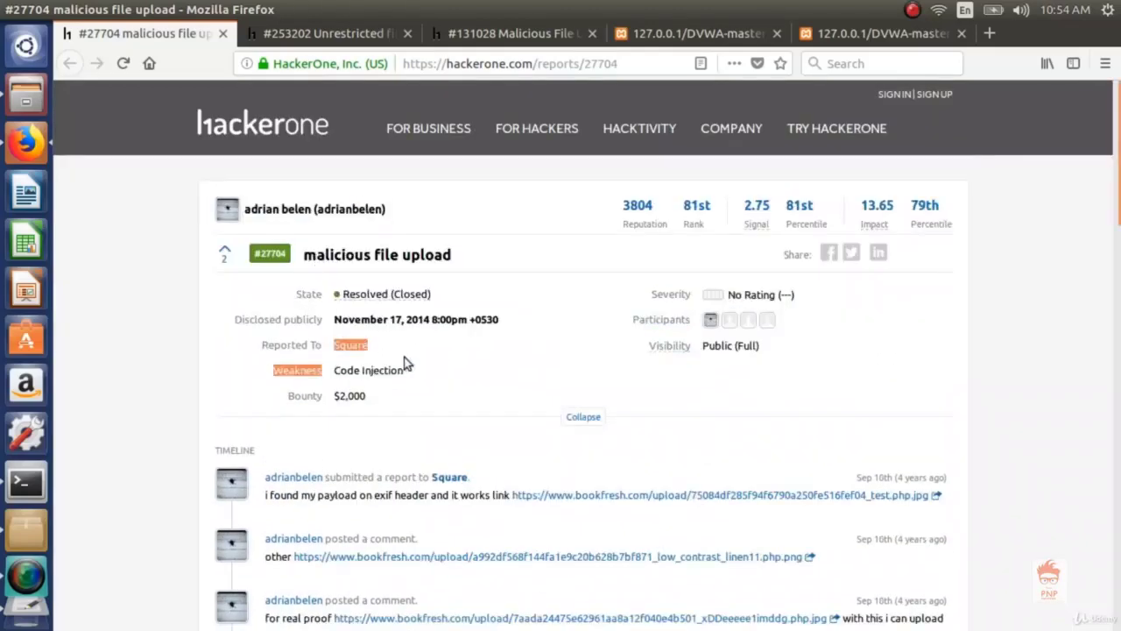
pyautogui.click(224, 441)
pyautogui.moveTo(332, 396); pyautogui.dragTo(378, 398)
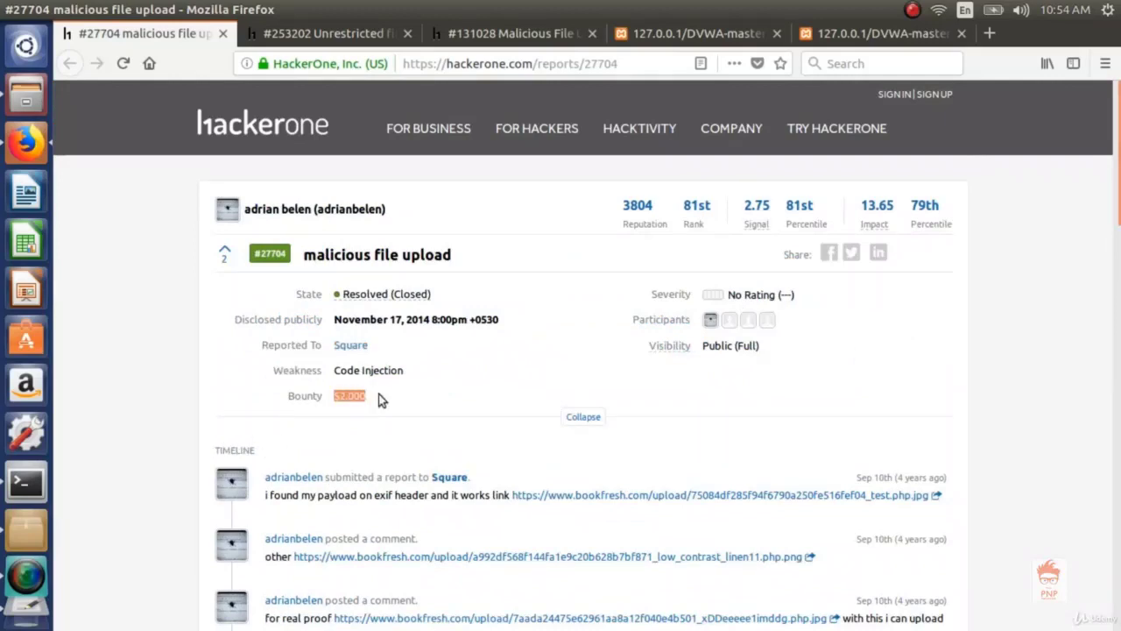
# Step: Pass report #253202 for report #131028 and highlight Moneybird as its program
pyautogui.click(275, 35)
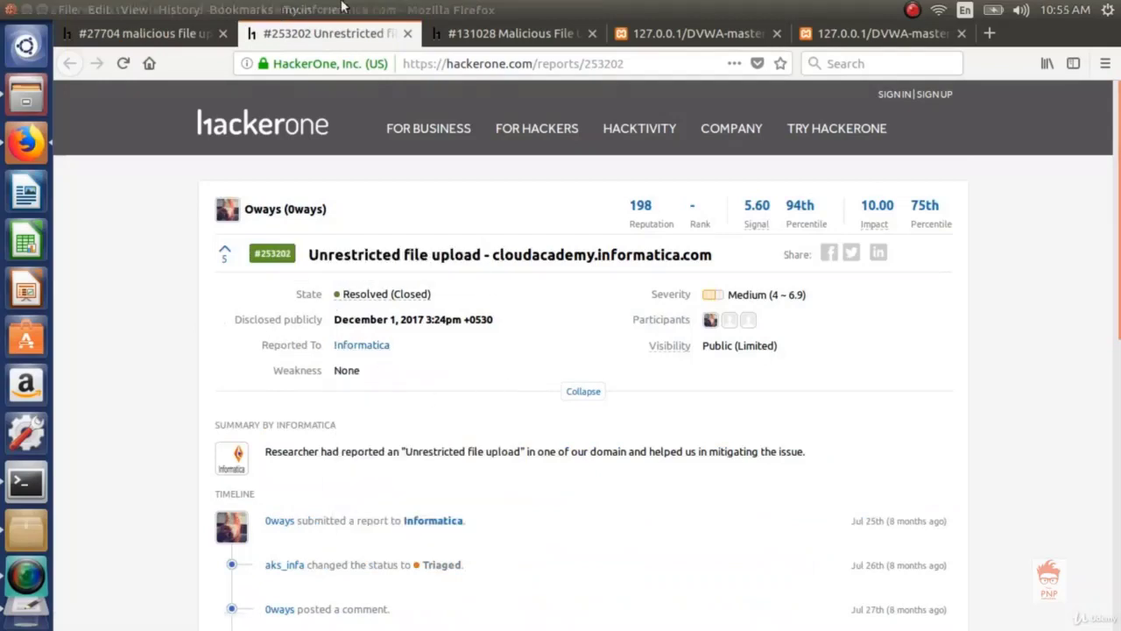
pyautogui.click(468, 35)
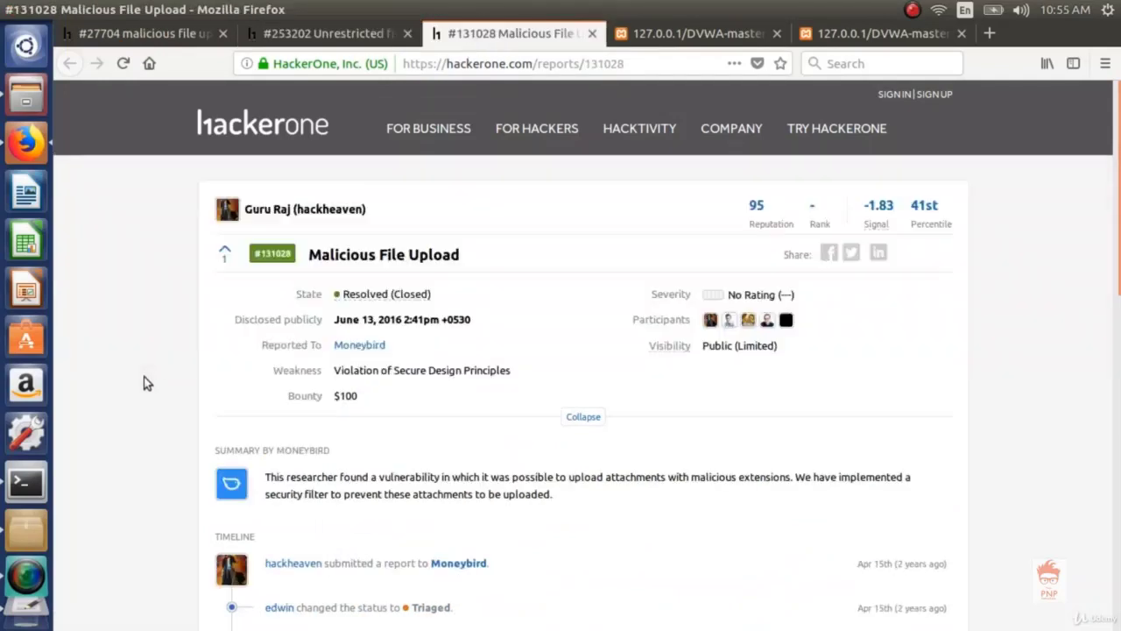
pyautogui.moveTo(324, 348); pyautogui.dragTo(388, 348)
pyautogui.click(368, 403)
pyautogui.scroll(-10, 108, 396)
pyautogui.scroll(10, 109, 392)
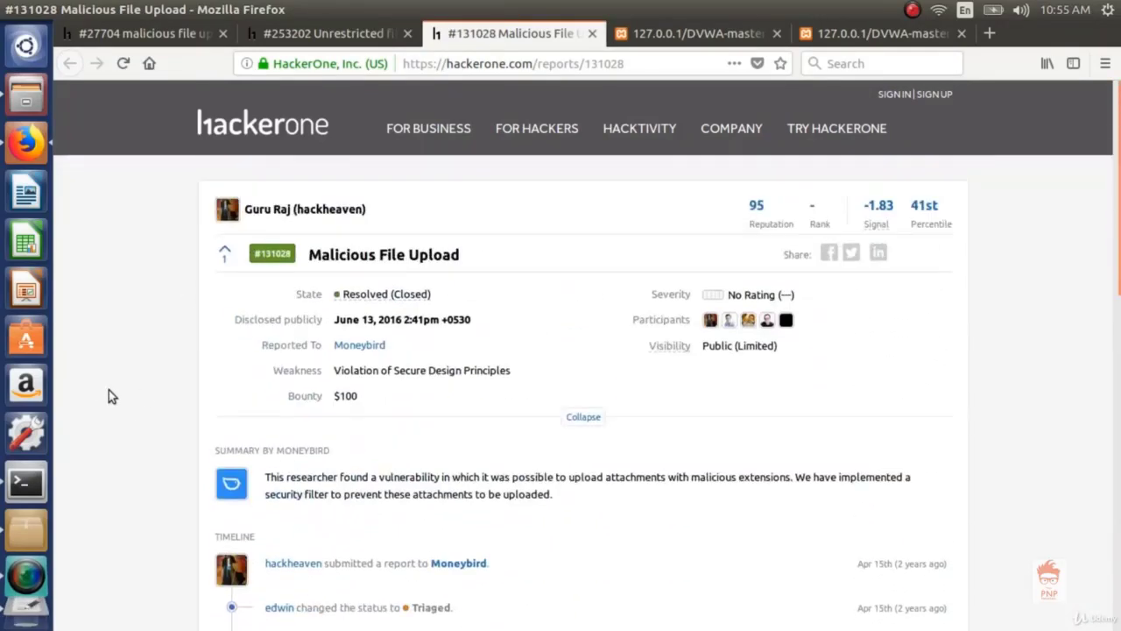